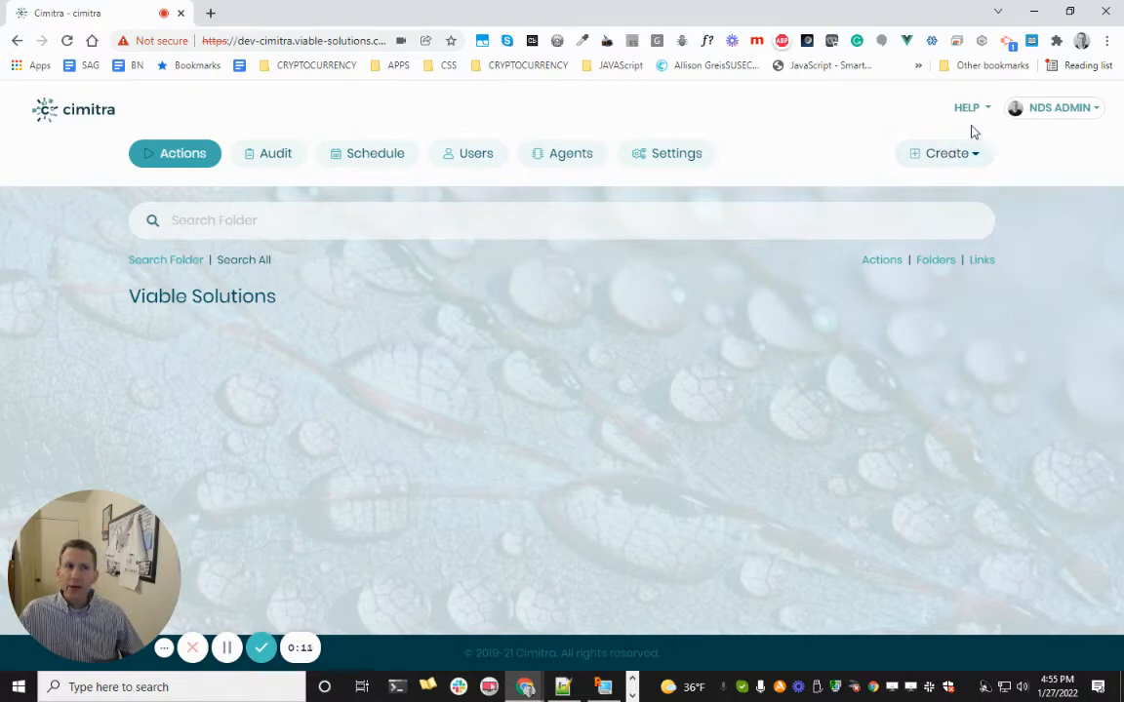
- Open the Admin help documentation and view its User & Action Setup page
click(971, 107)
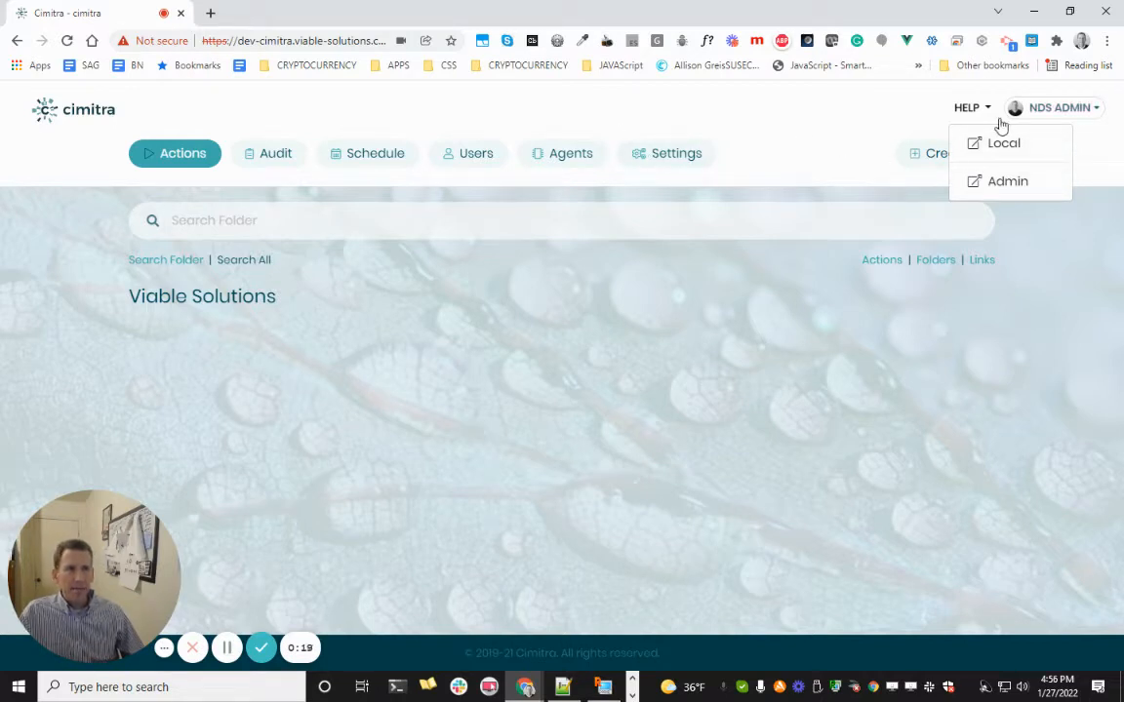
click(967, 187)
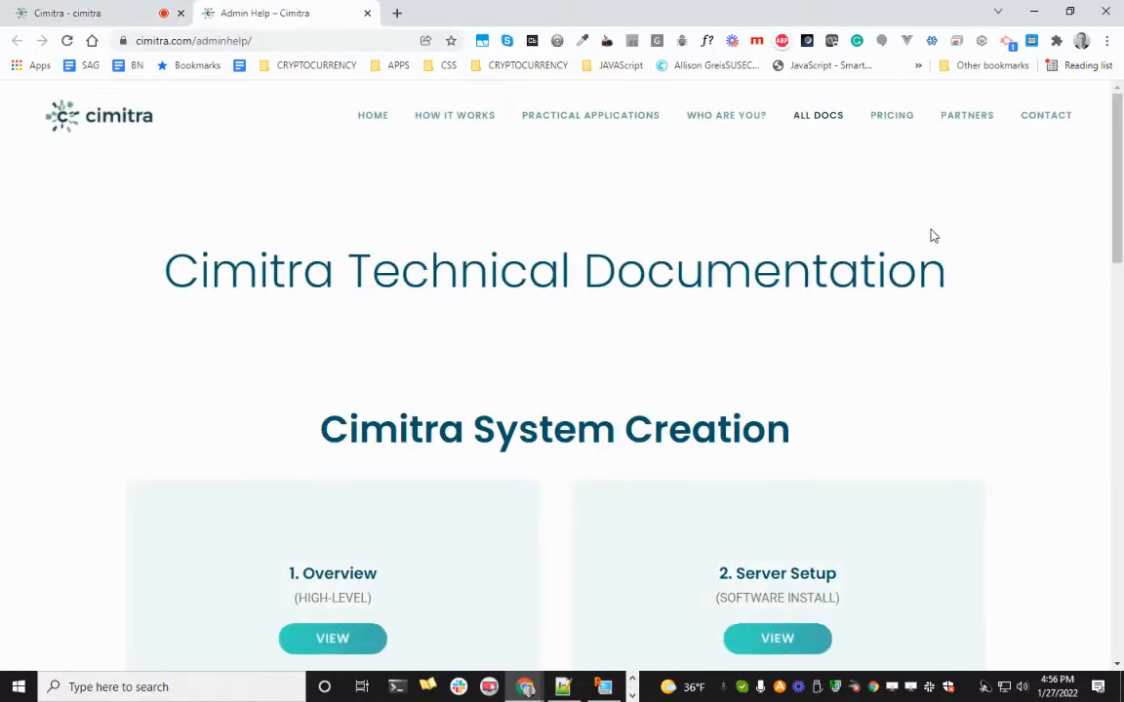
scroll(930, 259, down, 1)
scroll(930, 258, down, 5)
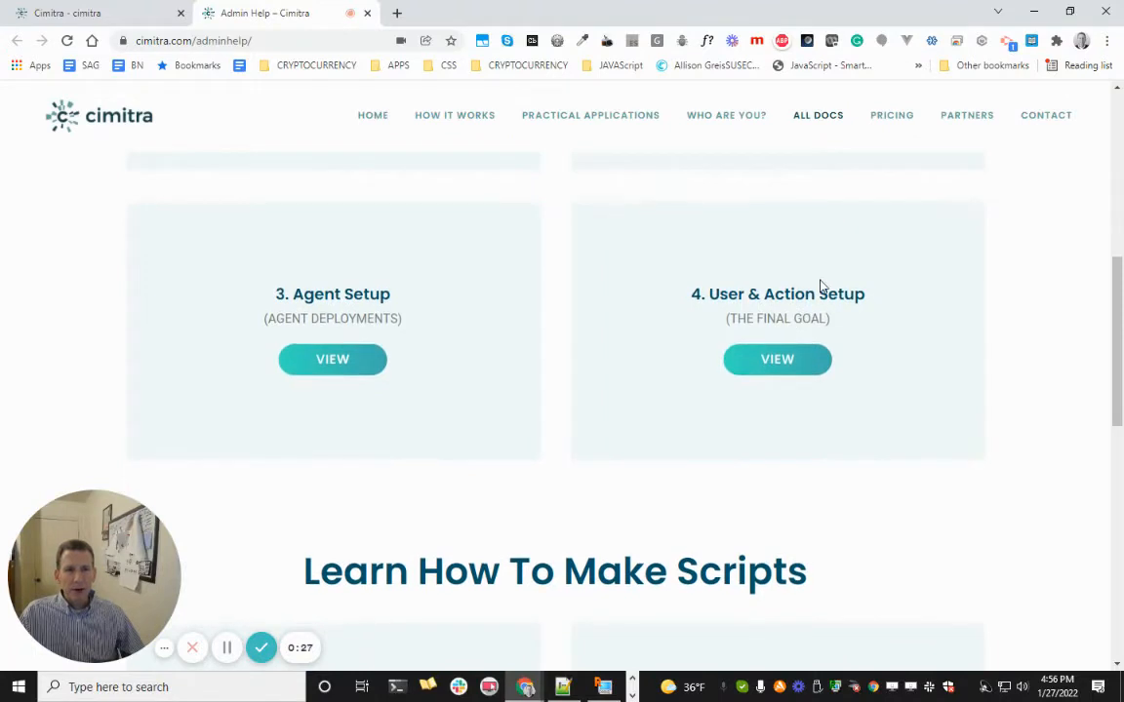
click(756, 361)
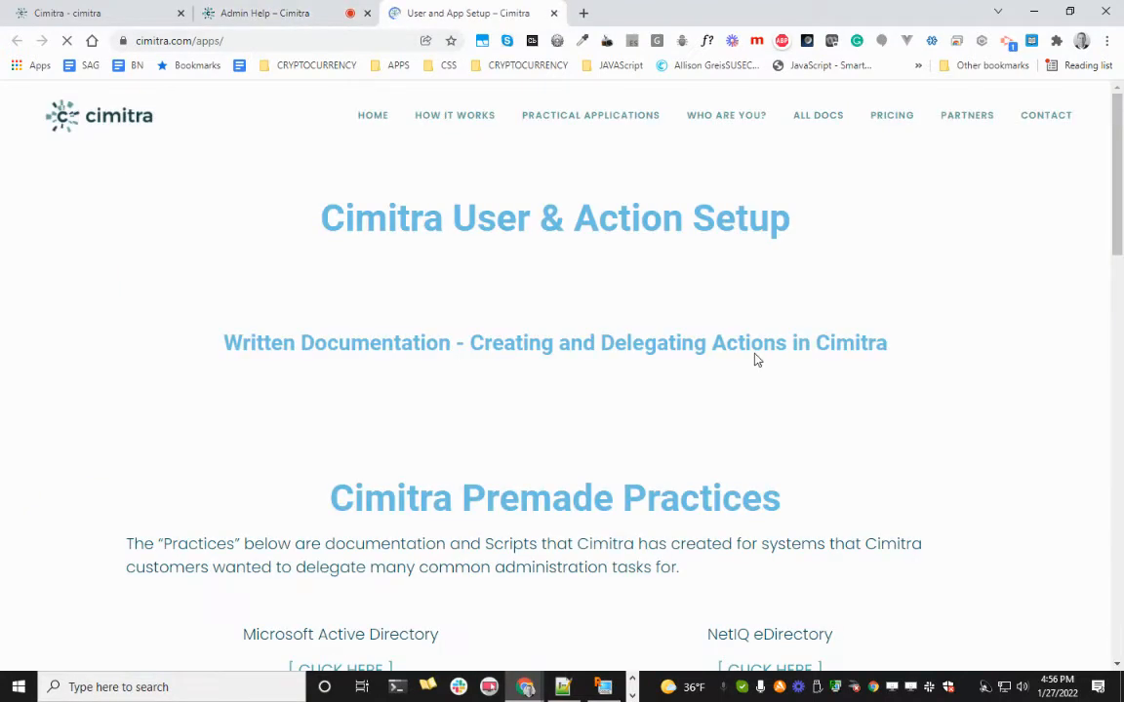
- Open the NetIQ eDirectory page from the Cimitra Premade Practices section
scroll(753, 359, down, 3)
scroll(786, 407, down, 1)
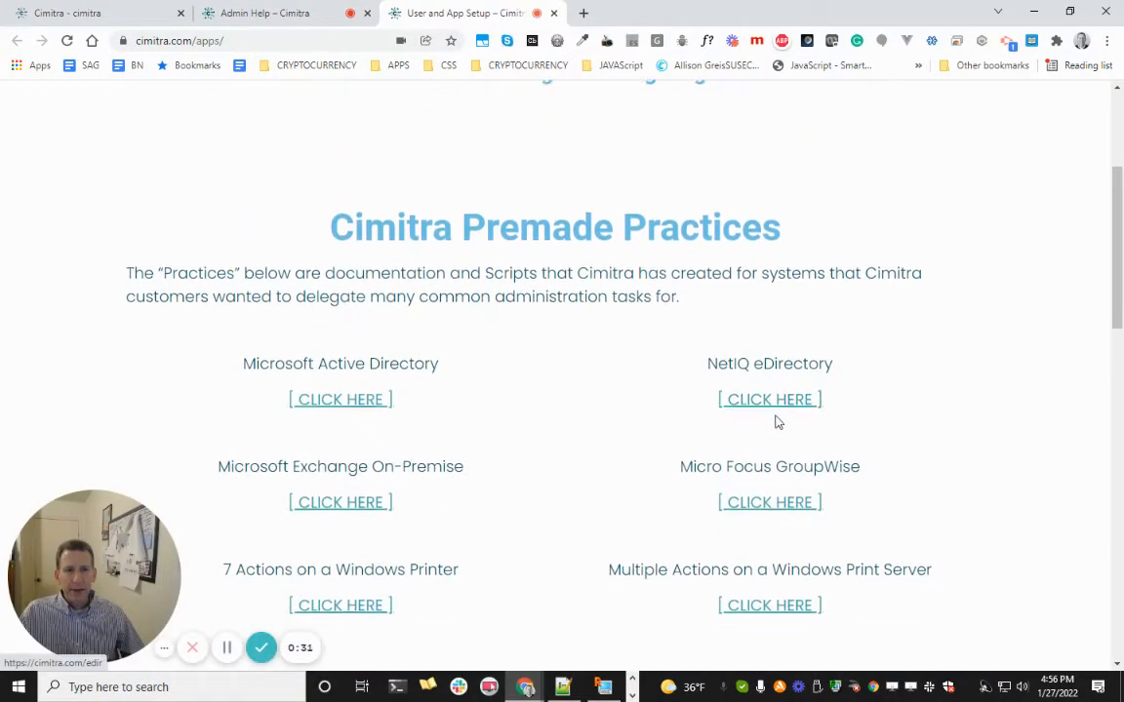
click(789, 390)
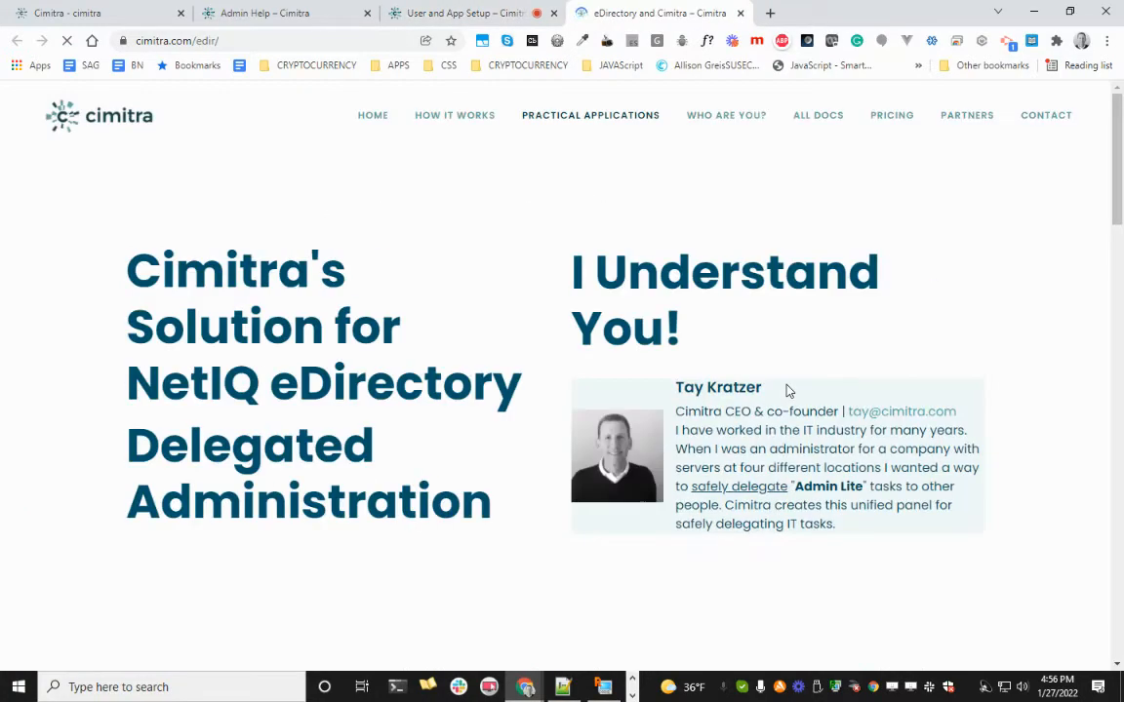
- Open the current documentation on creating a Helpdesk Administration / Admin Lite solution for eDirectory
scroll(788, 387, down, 2)
scroll(787, 390, down, 6)
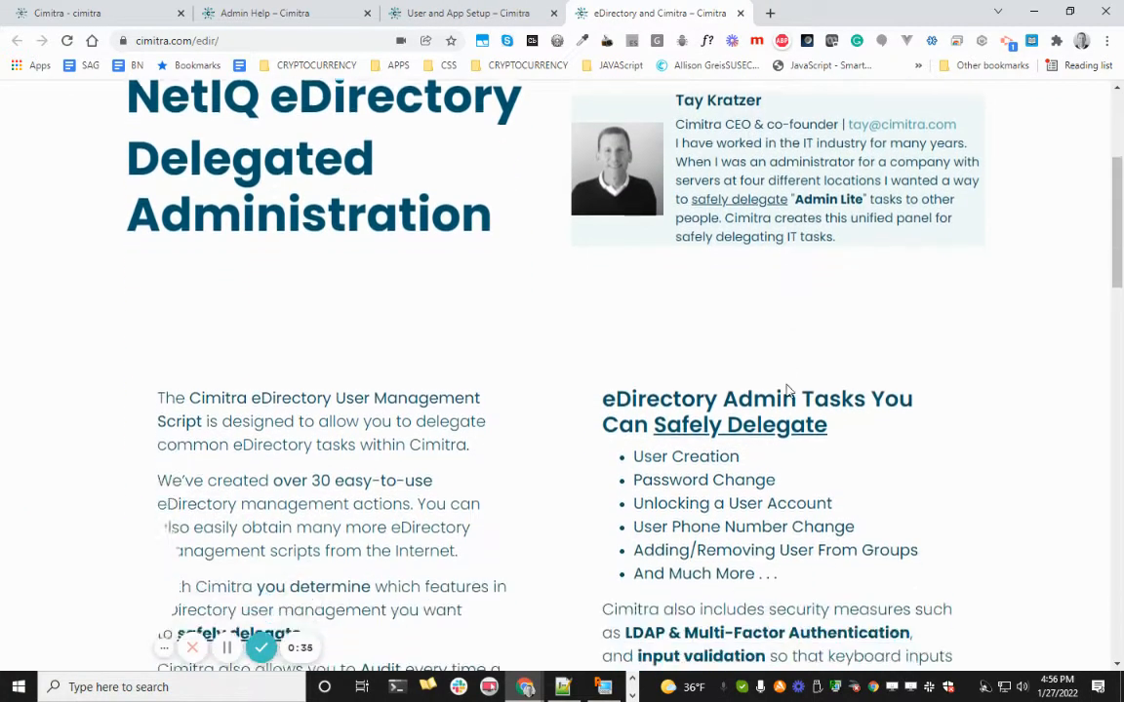
scroll(652, 262, down, 1)
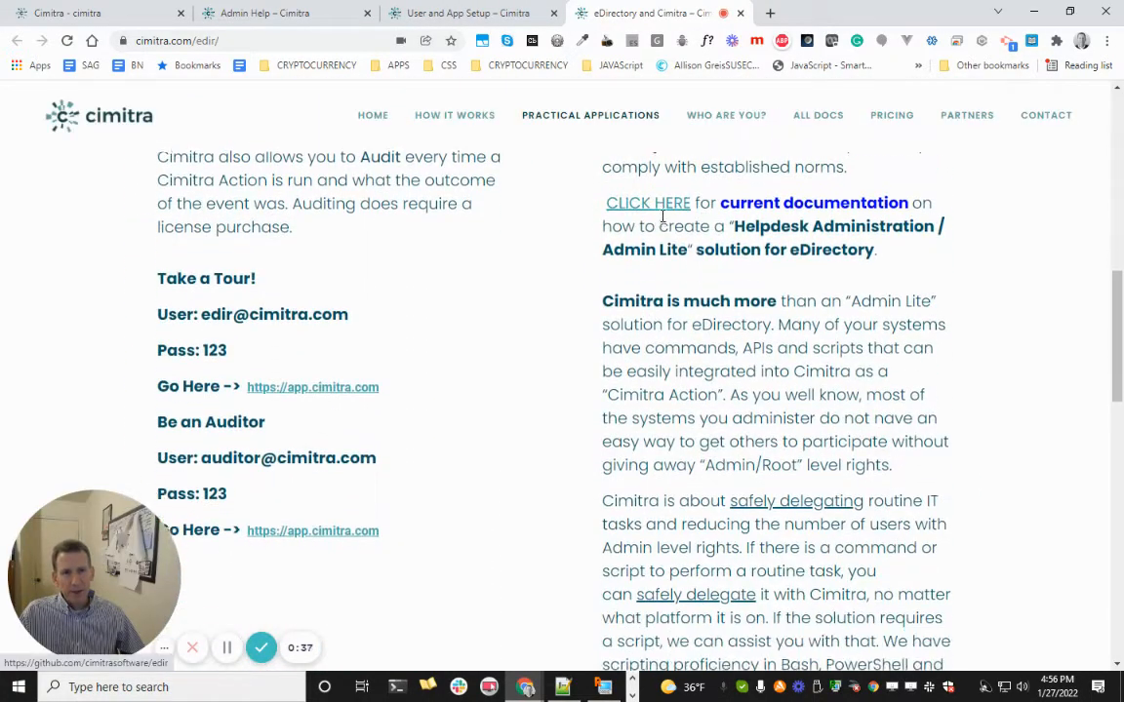
scroll(662, 196, up, 3)
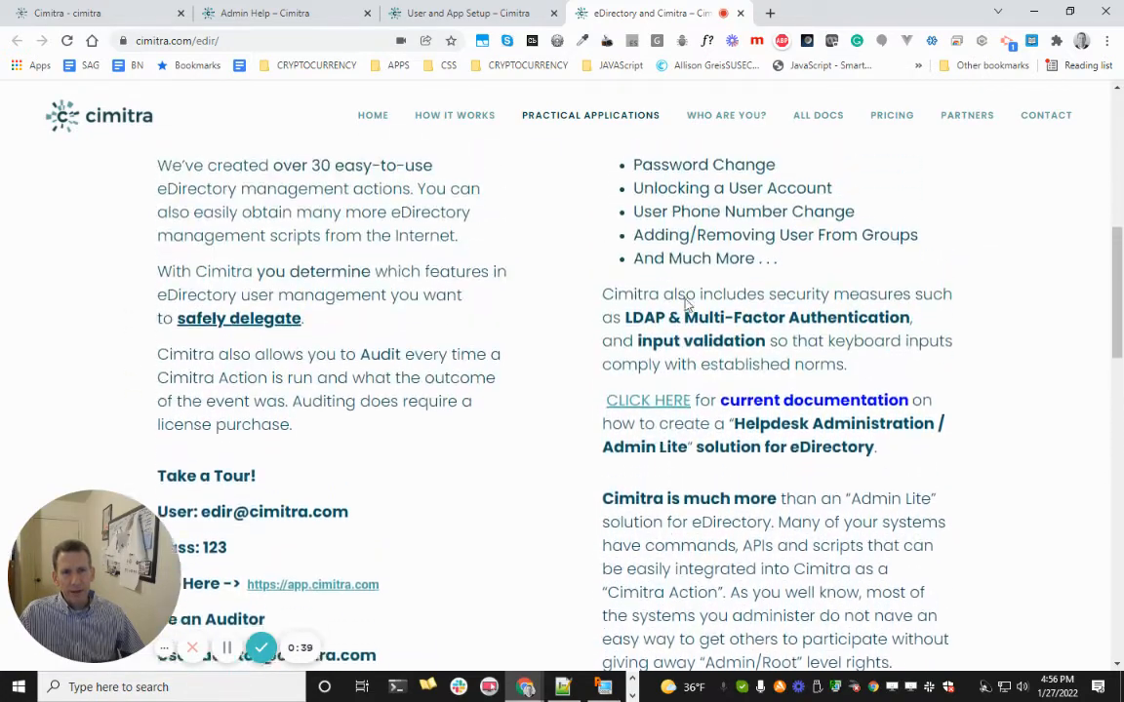
click(671, 435)
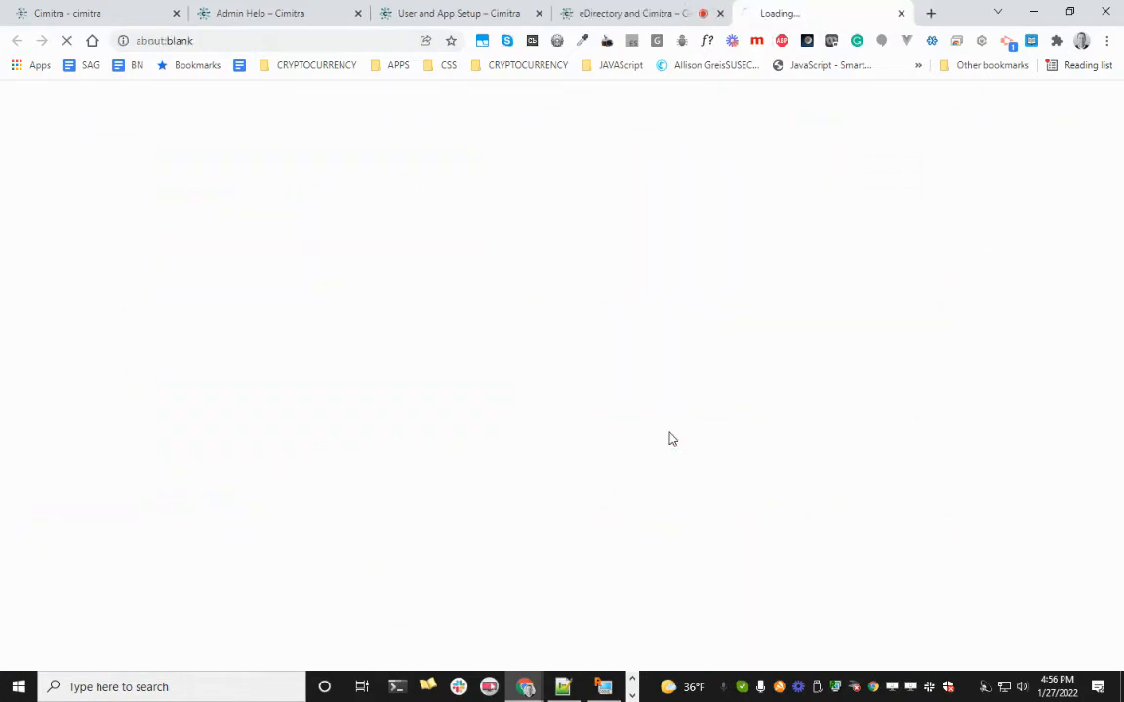
- Zoom the GitHub page out one level and review the README's introduction to the eDirectory Practice
scroll(667, 365, down, 8)
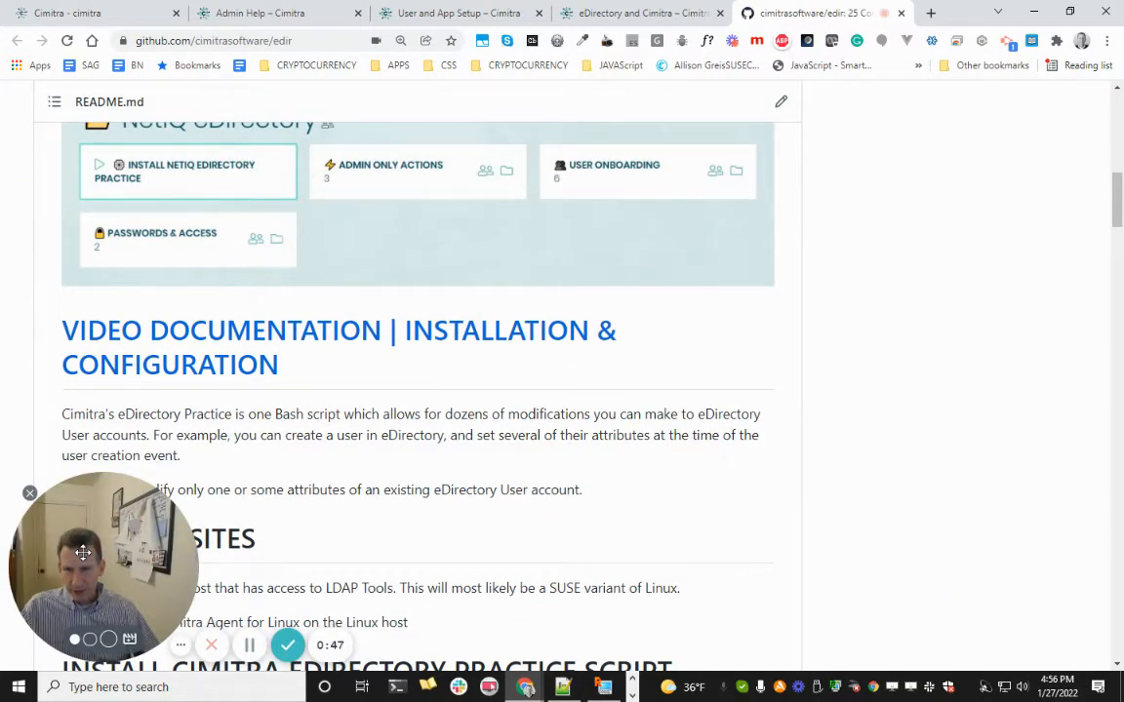
key(ctrl+minus)
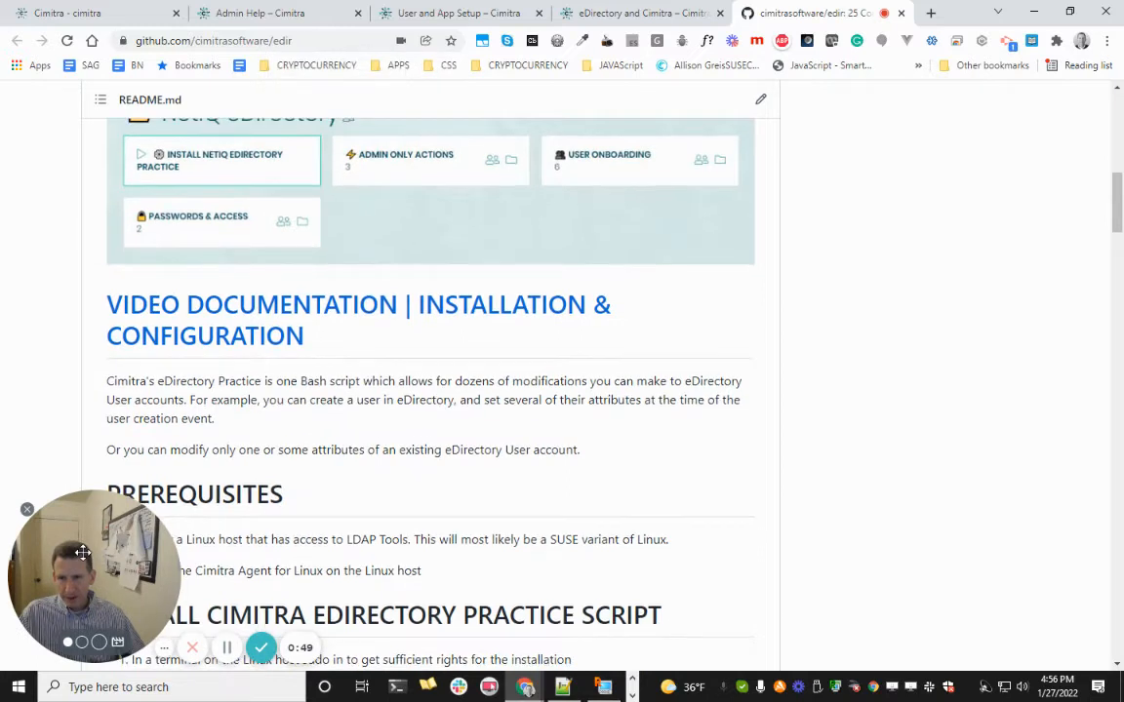
drag(83, 552, 1015, 553)
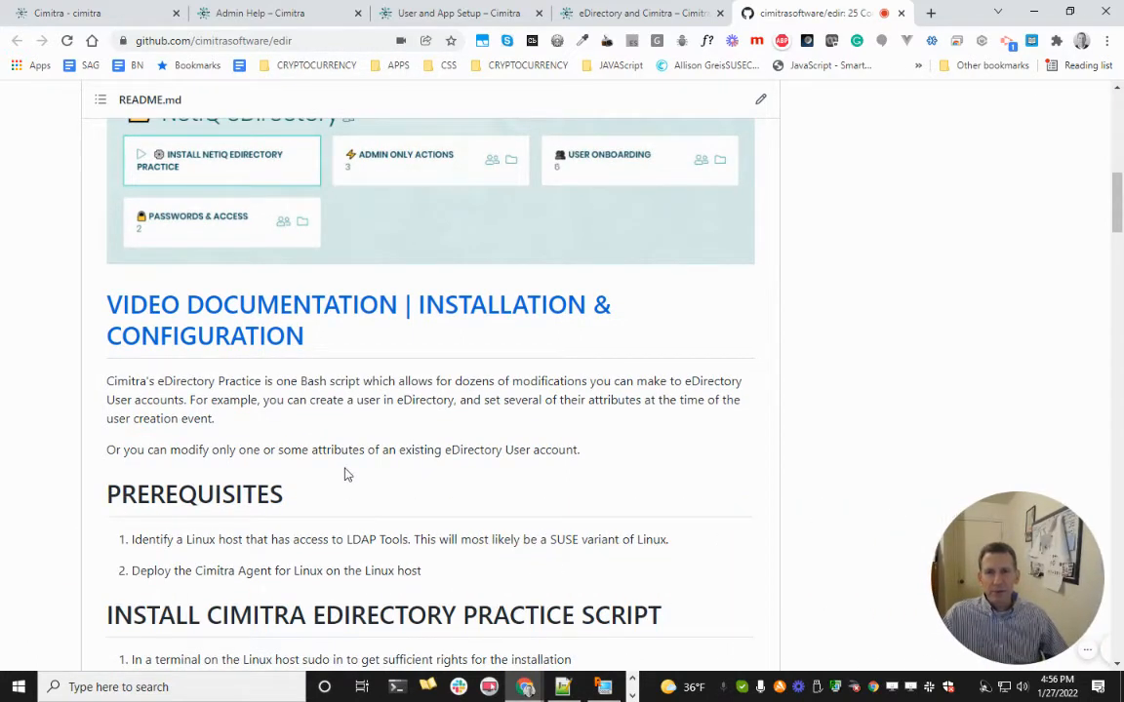
scroll(344, 475, up, 3)
scroll(345, 475, down, 3)
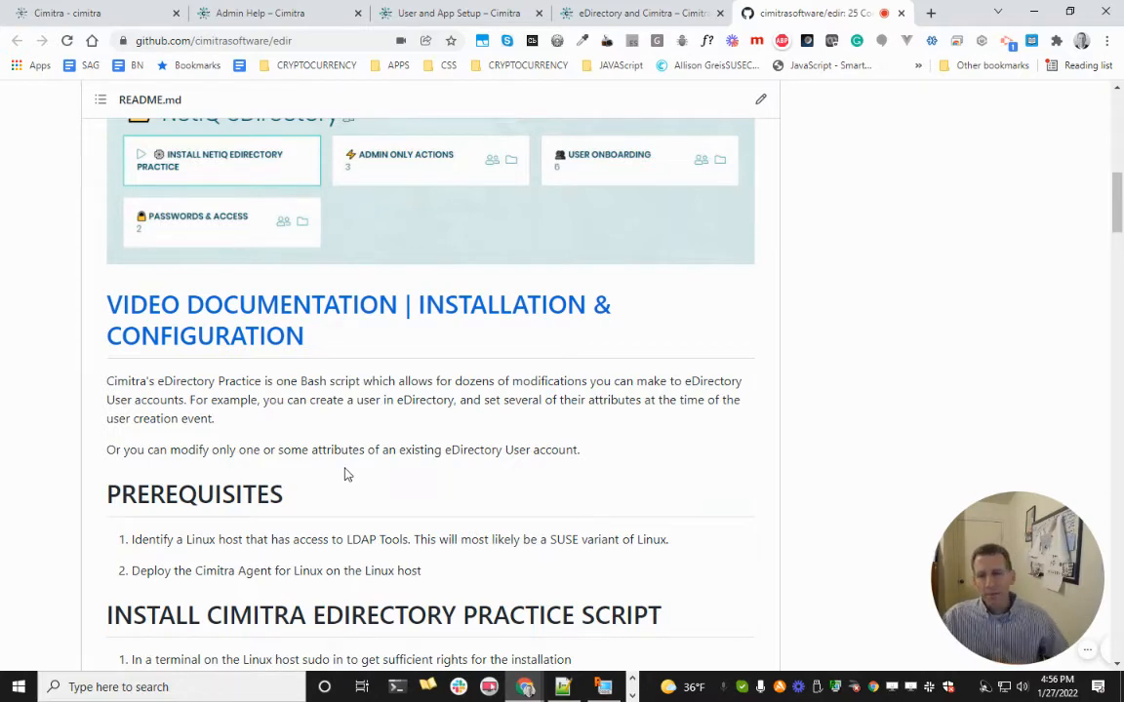
- Read the README's install instructions, highlighting the curl install command and the step about going to the script directory
scroll(344, 474, down, 3)
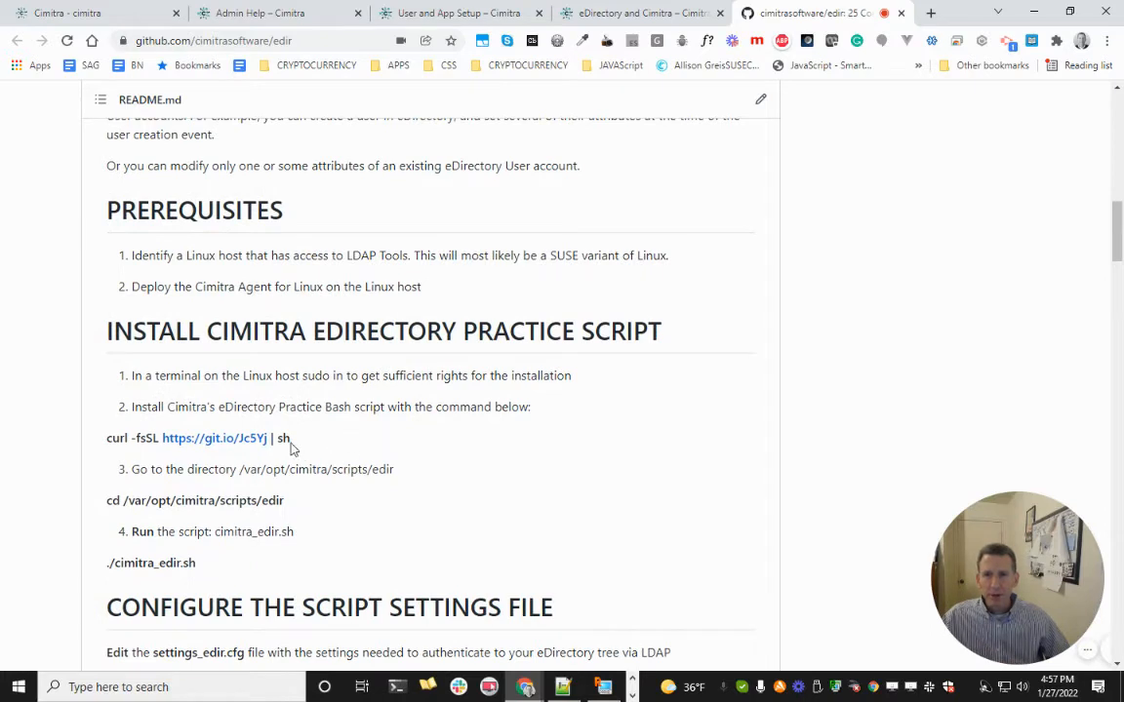
drag(290, 440, 3, 447)
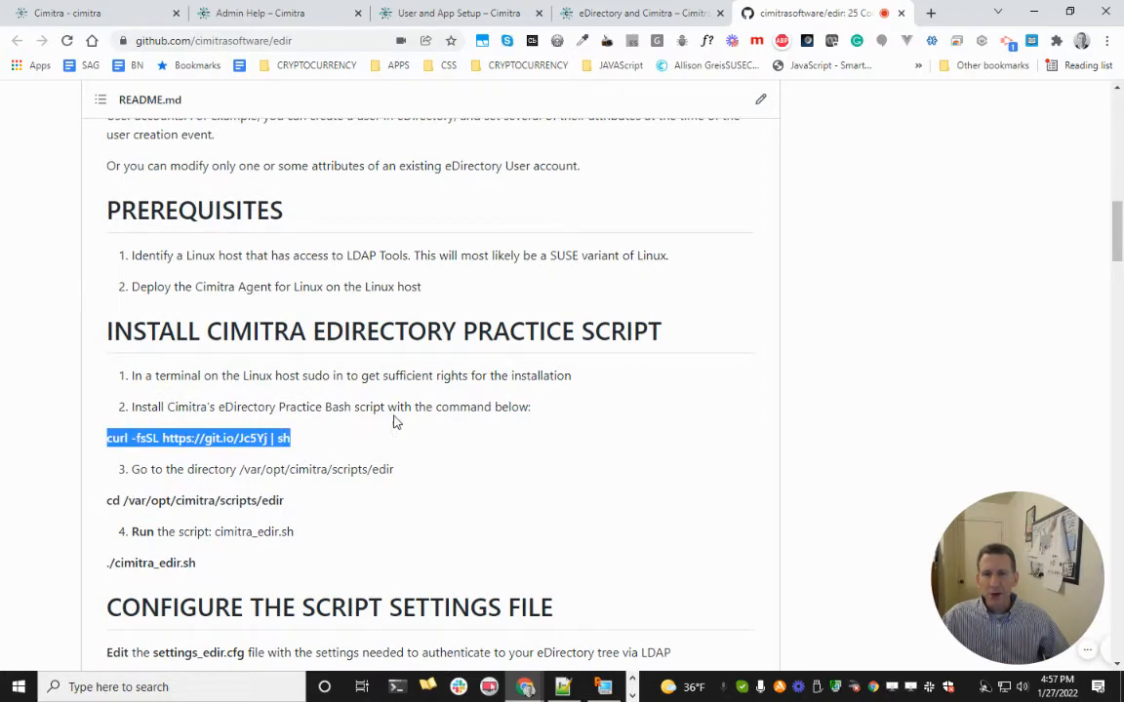
click(403, 378)
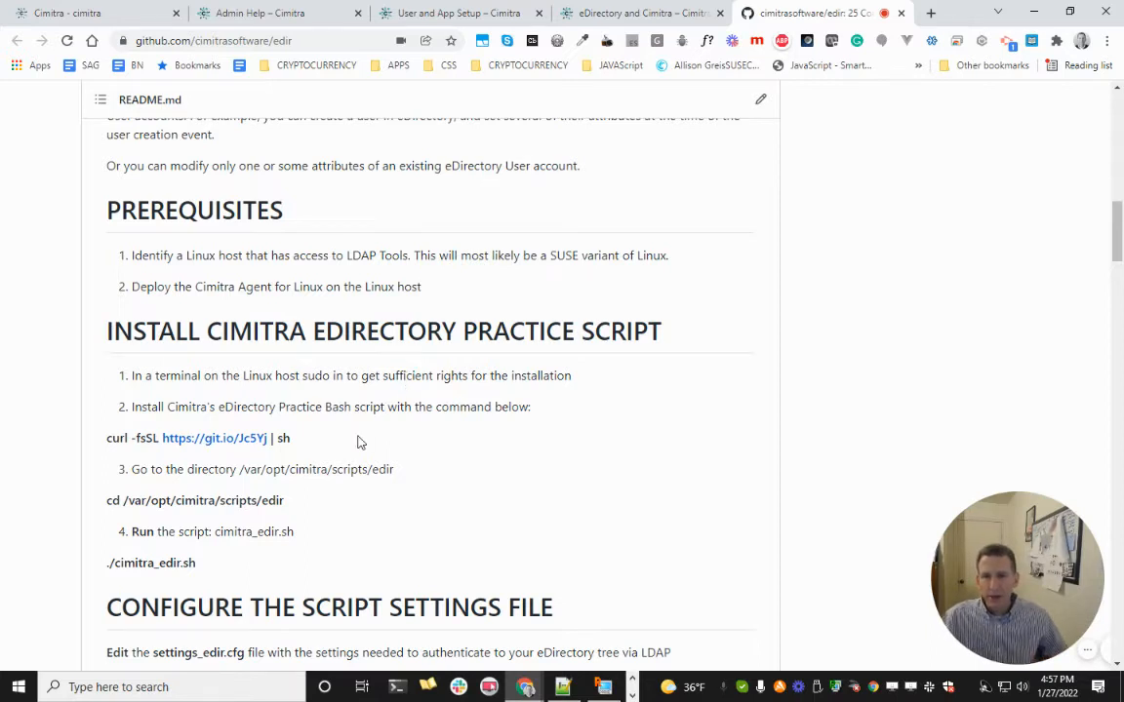
drag(130, 469, 205, 459)
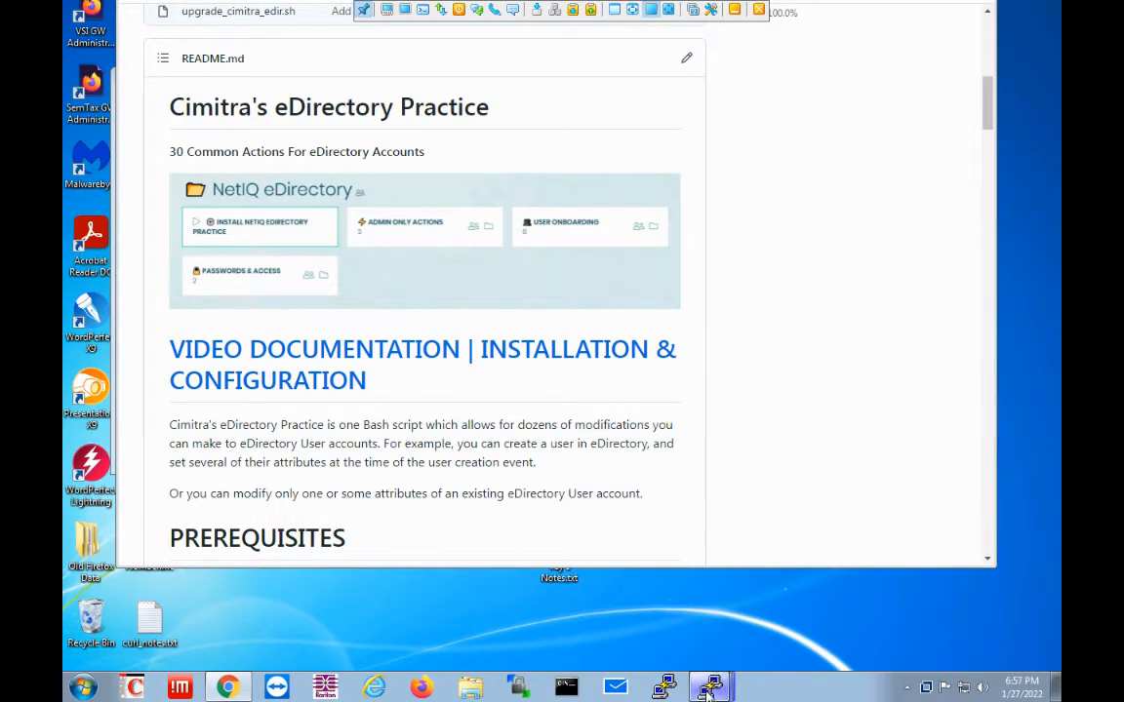
mouse_move(712, 683)
click(744, 648)
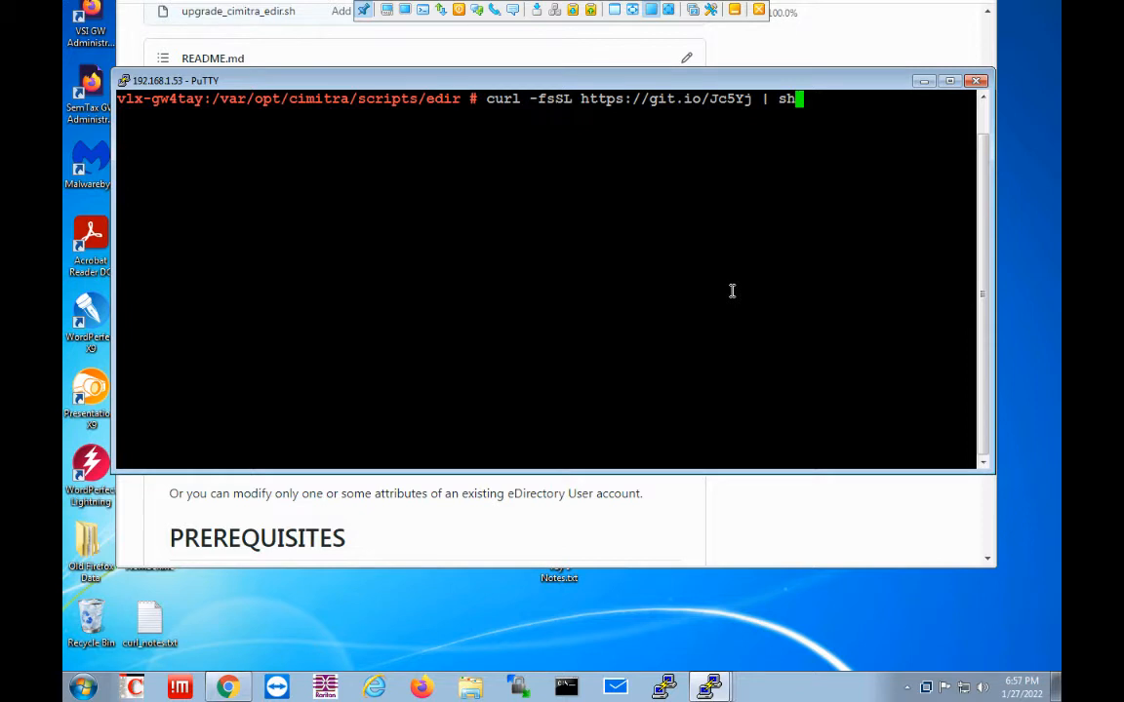
key(Return)
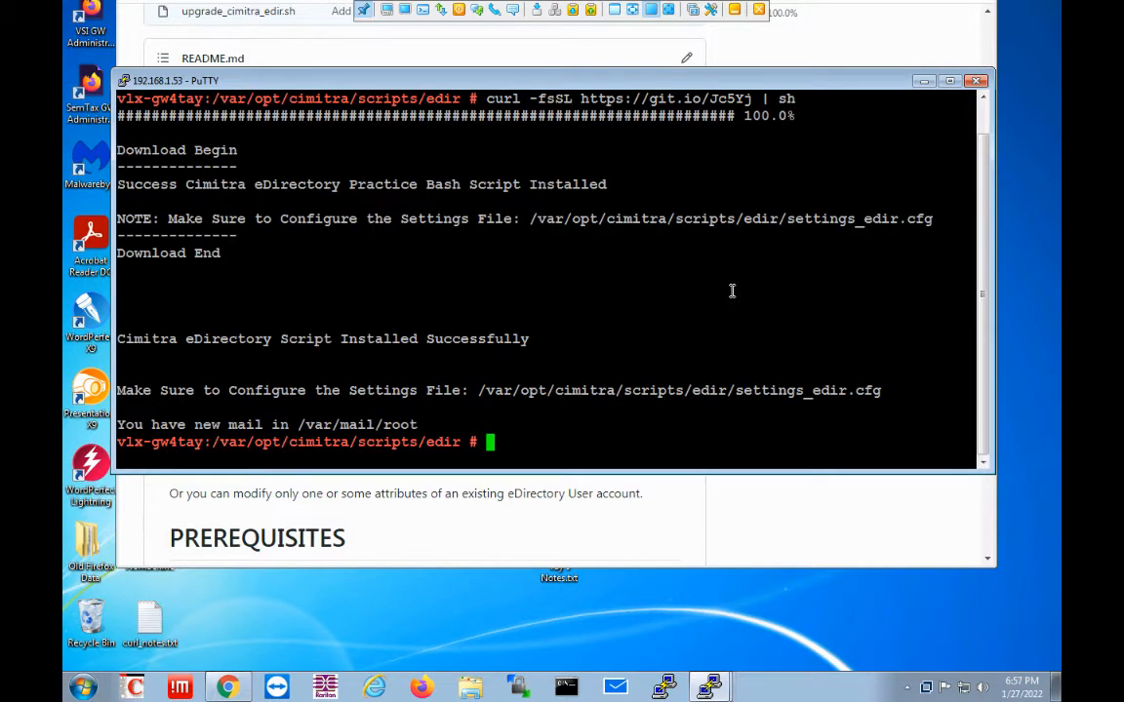
text(./cimitra_edir.sh)
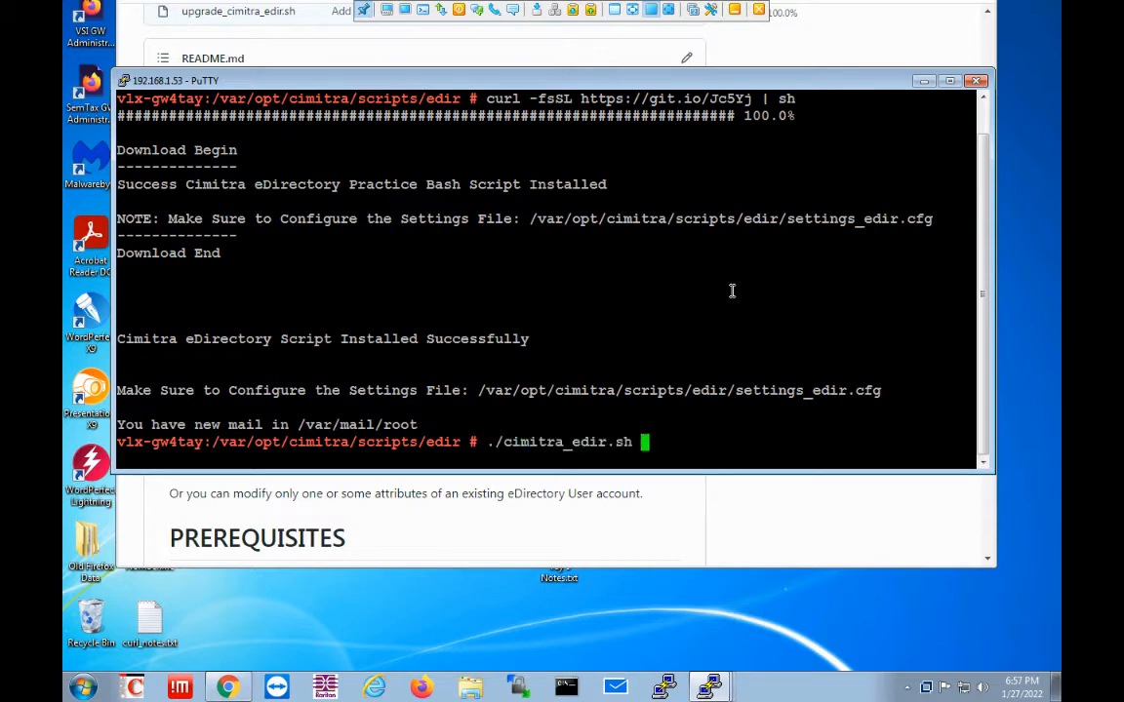
key(Return)
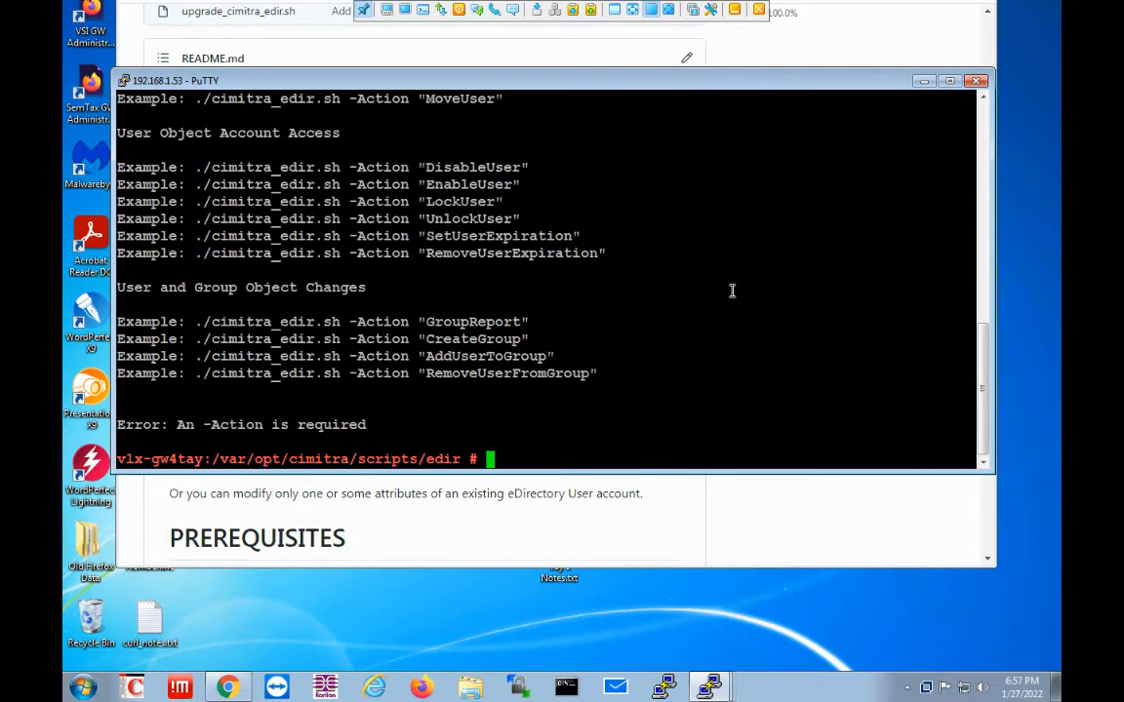
- List the files in the edir script directory and check for settings_edir.cfg with ls
text(ls)
key(Return)
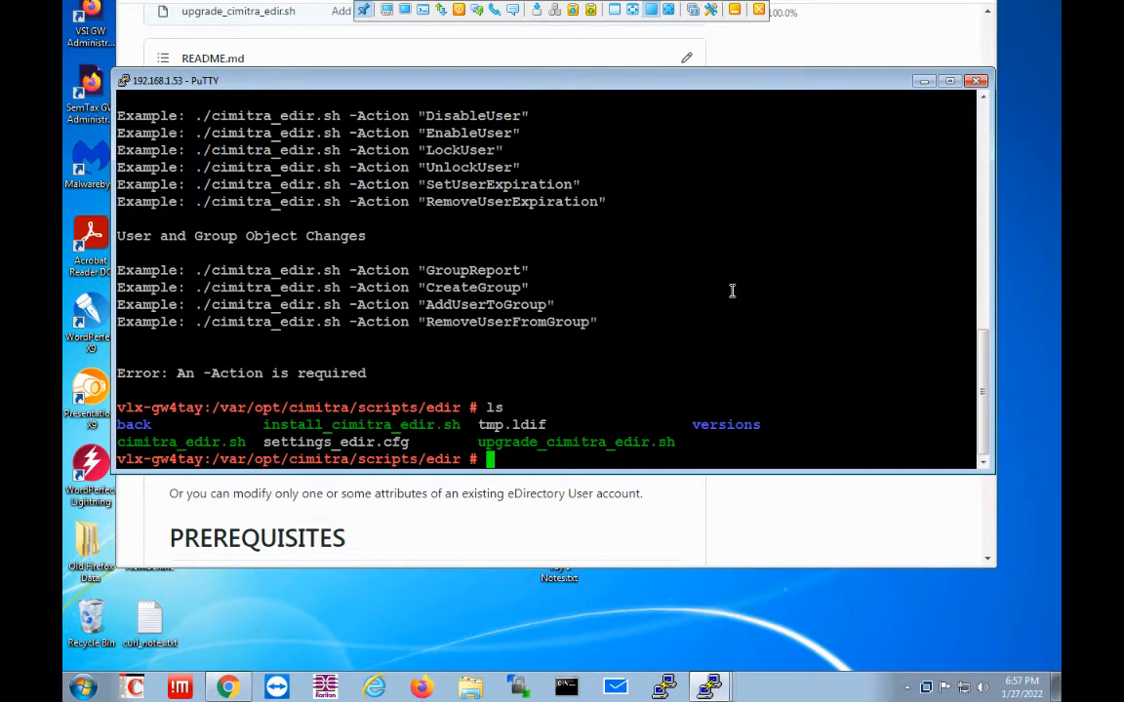
text(ls settings_edir.cfg)
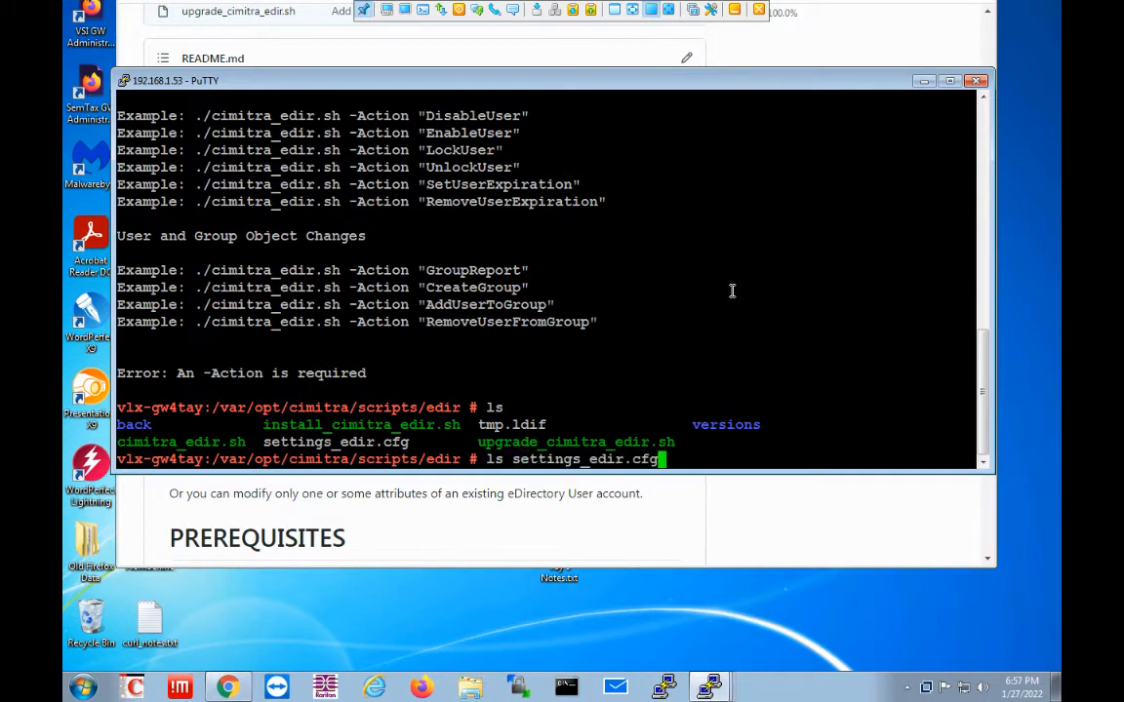
key(Return)
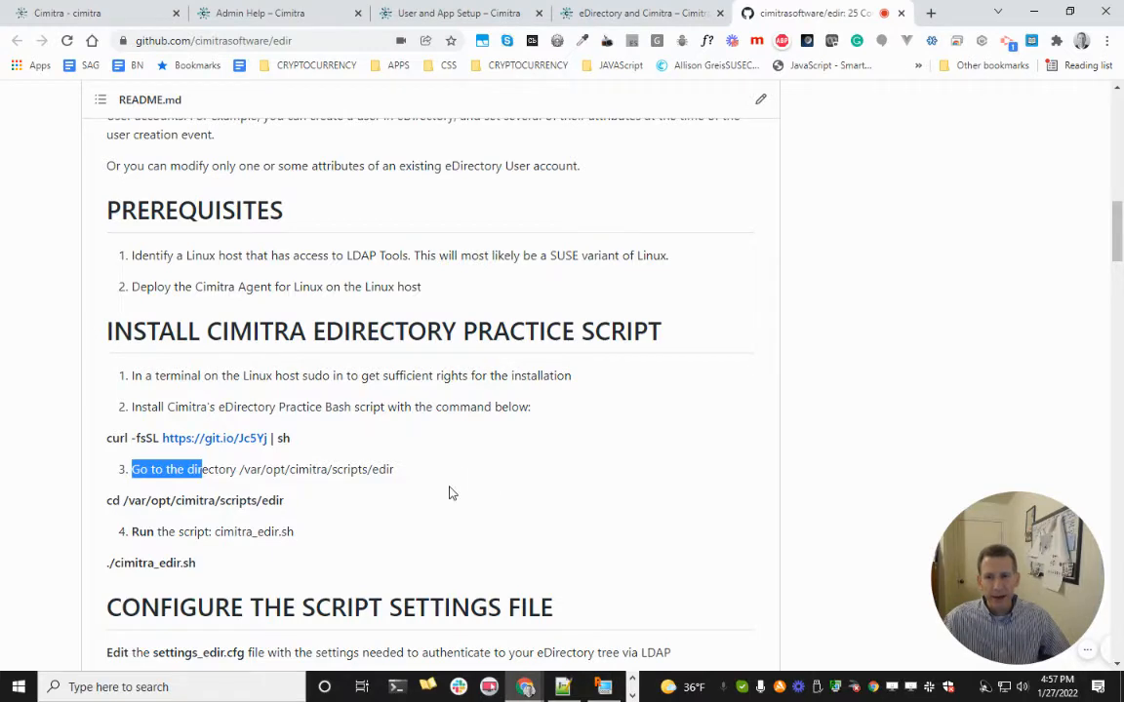
- Return to the README in Chrome and examine the example settings file, its EDIR_AUTH_STRING and EDIR_USER values, and the settings test command
scroll(450, 493, down, 5)
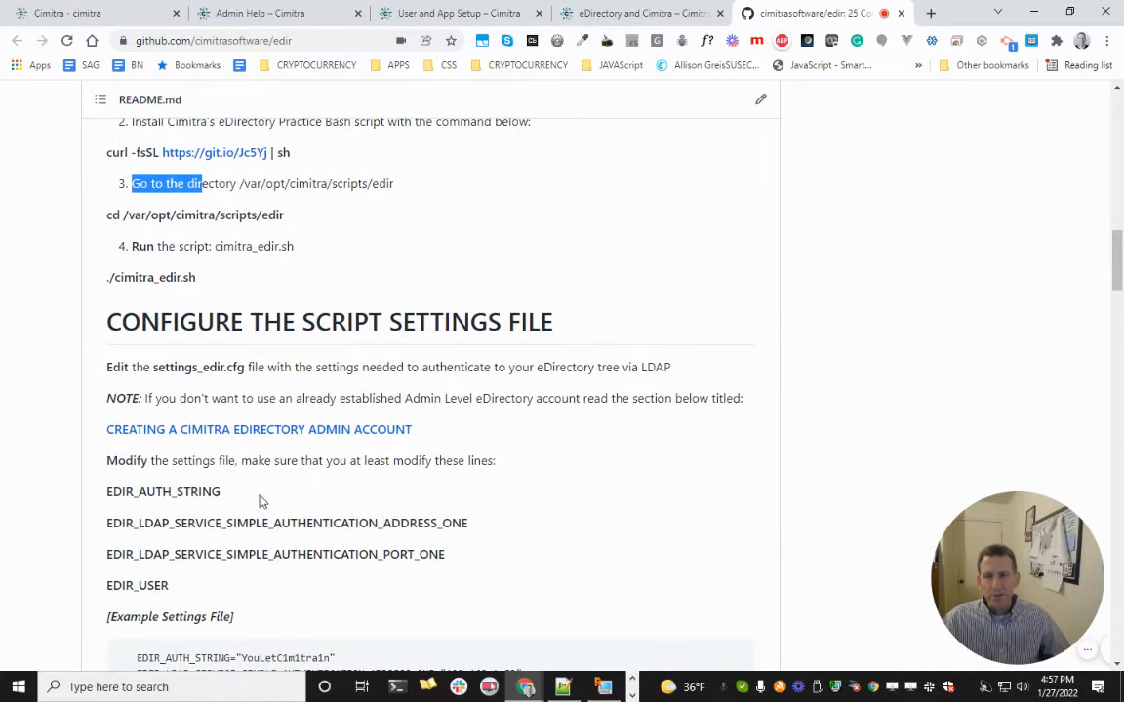
scroll(261, 502, down, 1)
scroll(278, 517, down, 2)
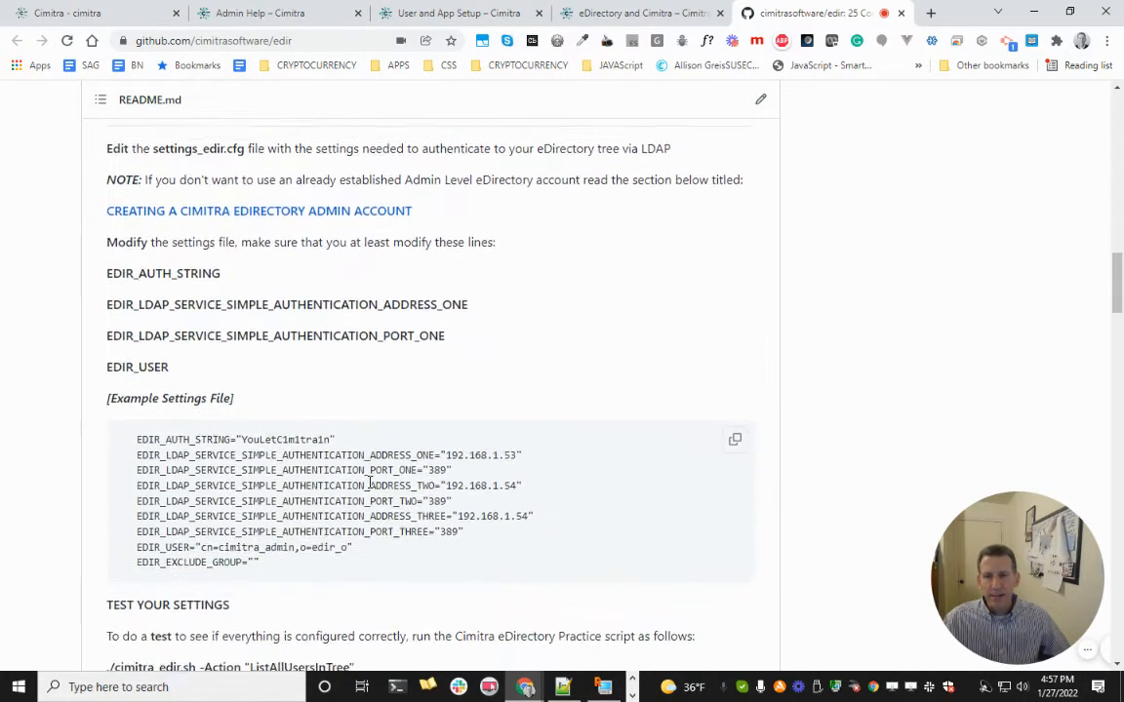
drag(334, 376, 239, 365)
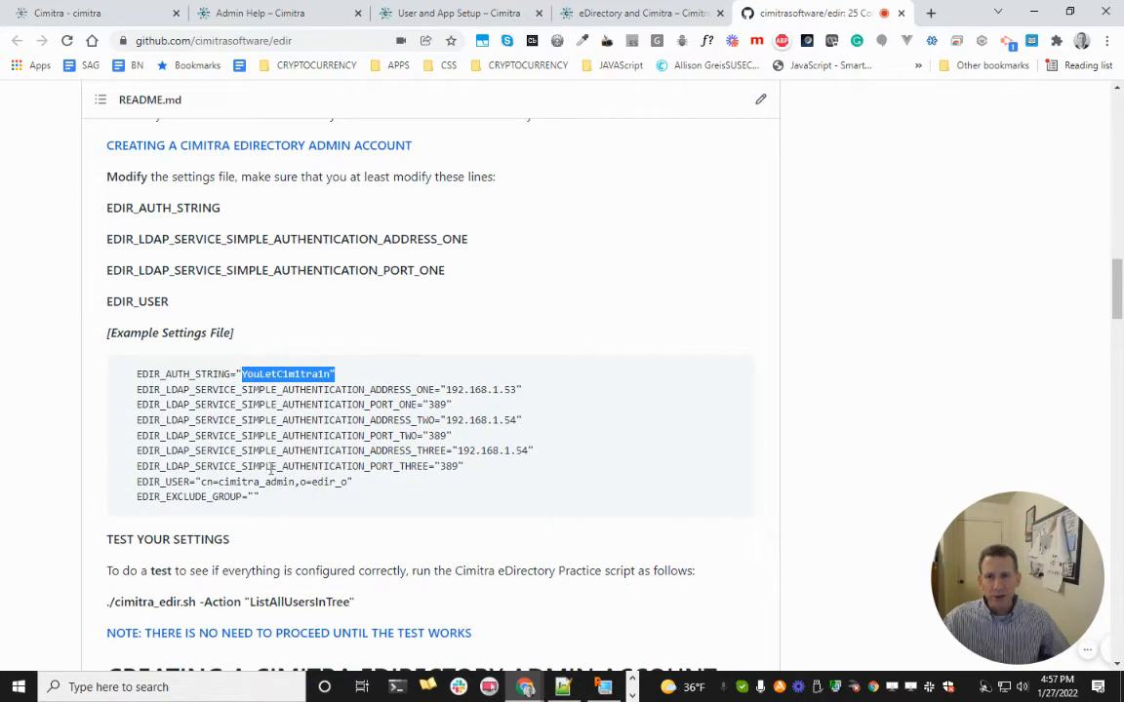
drag(353, 482, 208, 485)
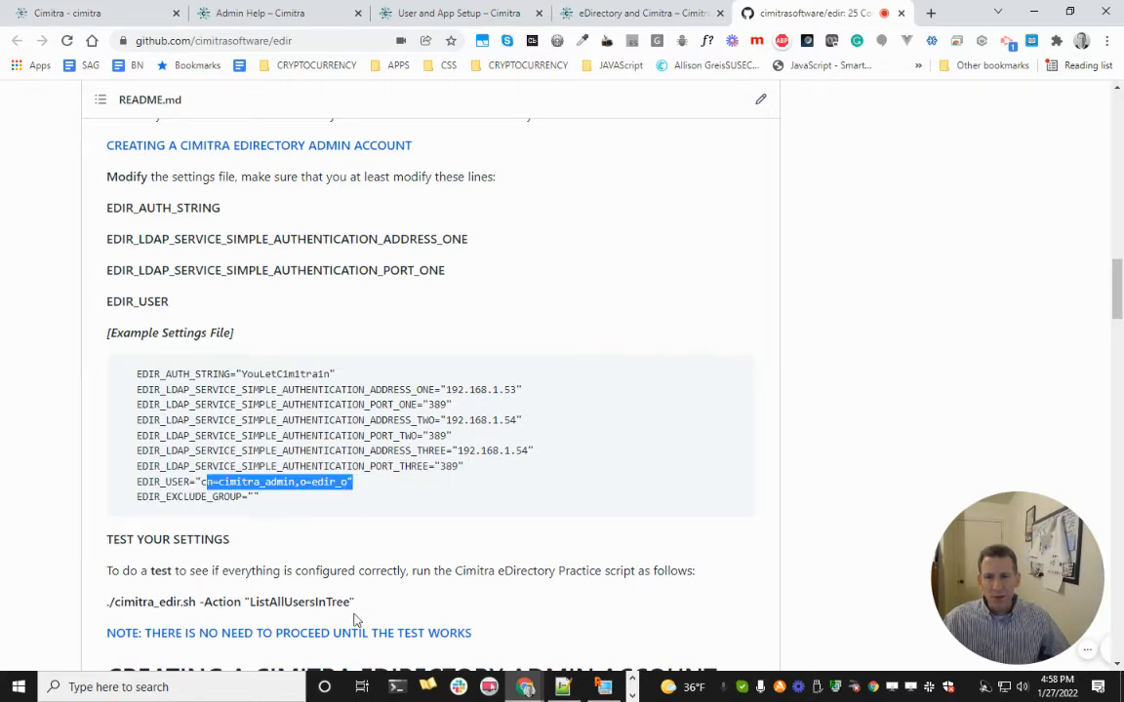
drag(367, 608, 105, 609)
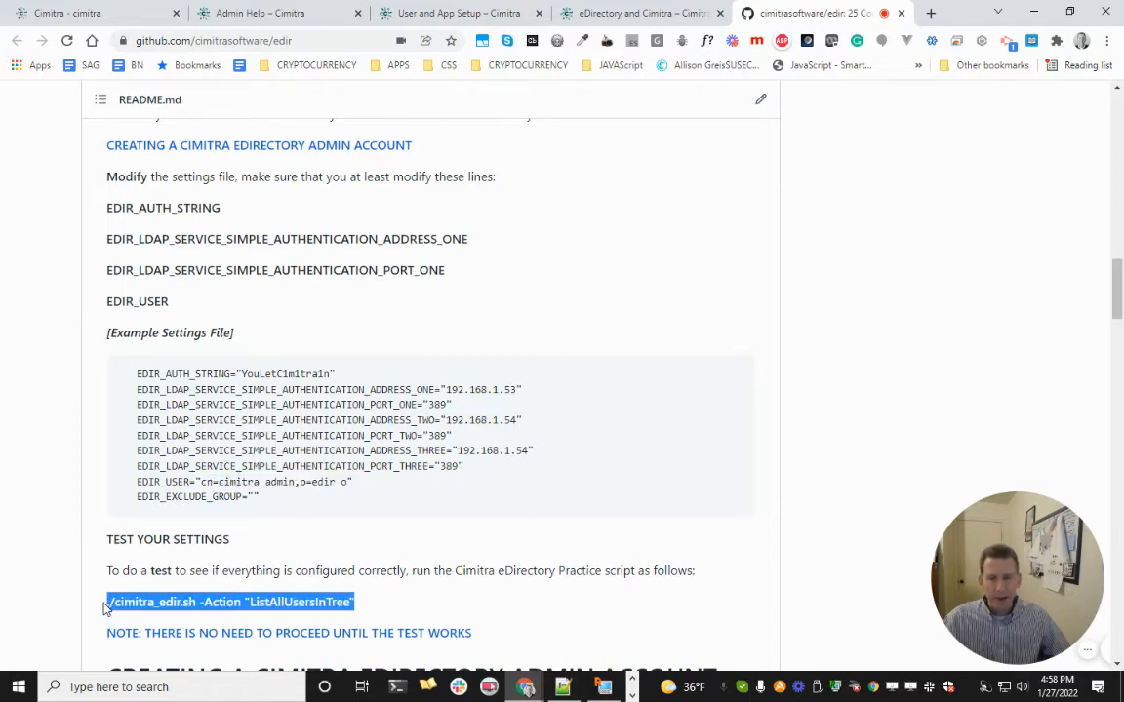
scroll(105, 609, down, 5)
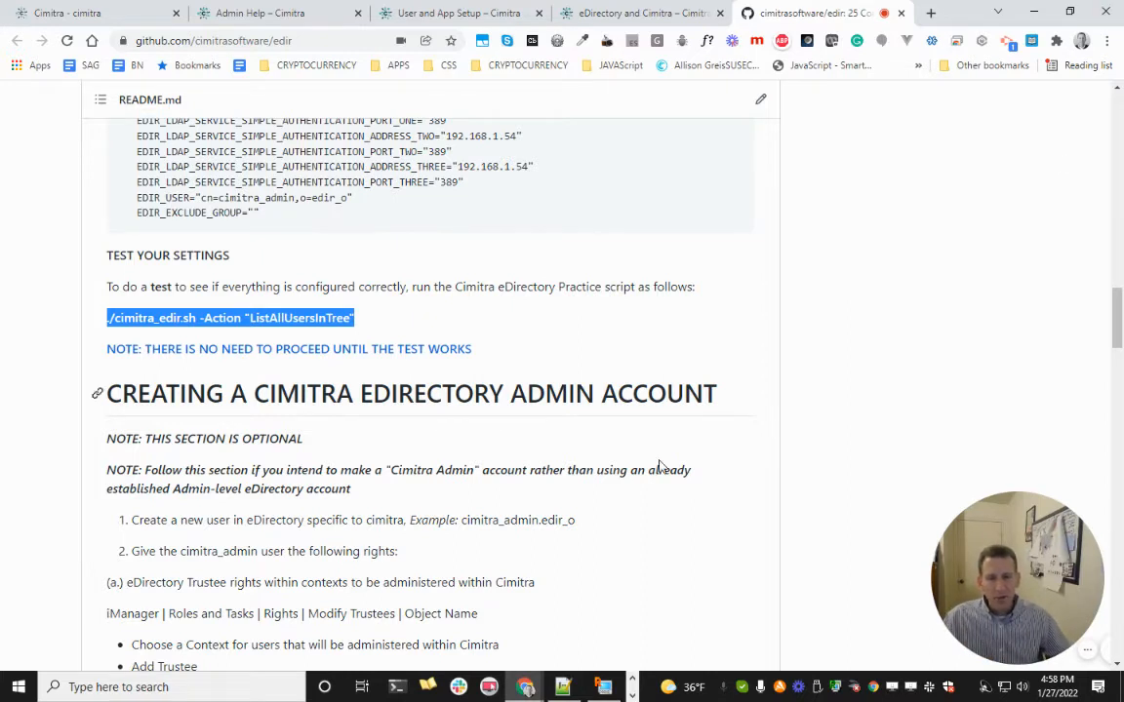
- Switch back to the PuTTY session and test the settings by running ./cimitra_edir.sh -Action "ListAllUsersInTree"
key(alt+Tab)
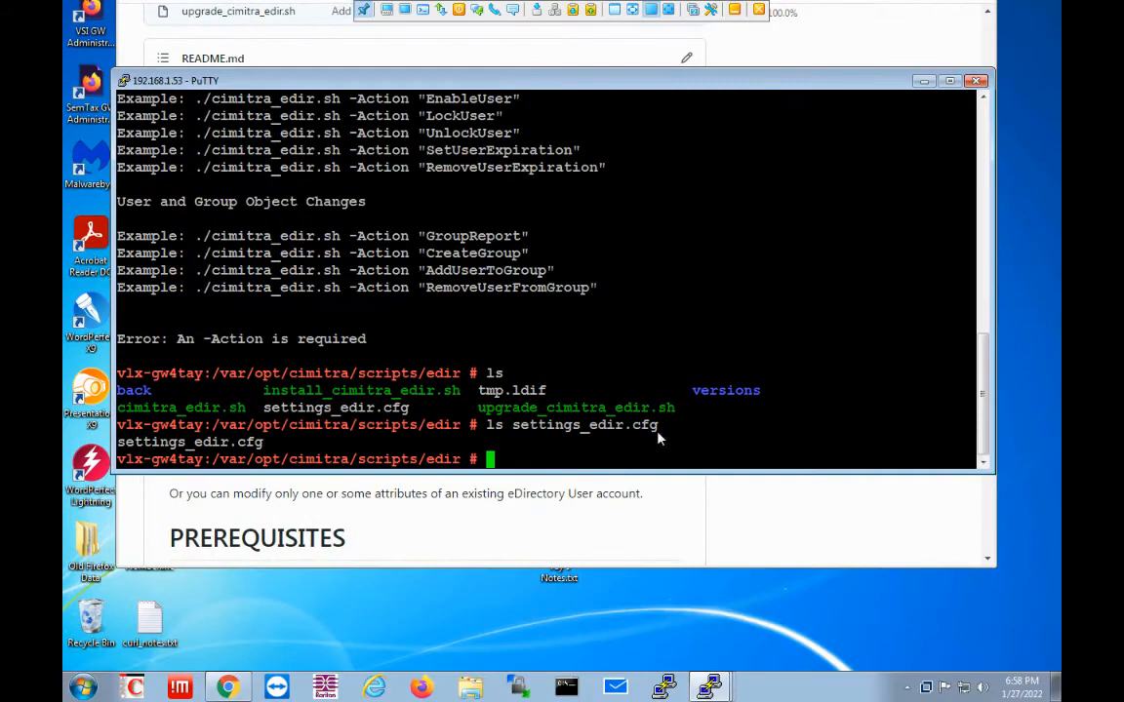
right_click(705, 260)
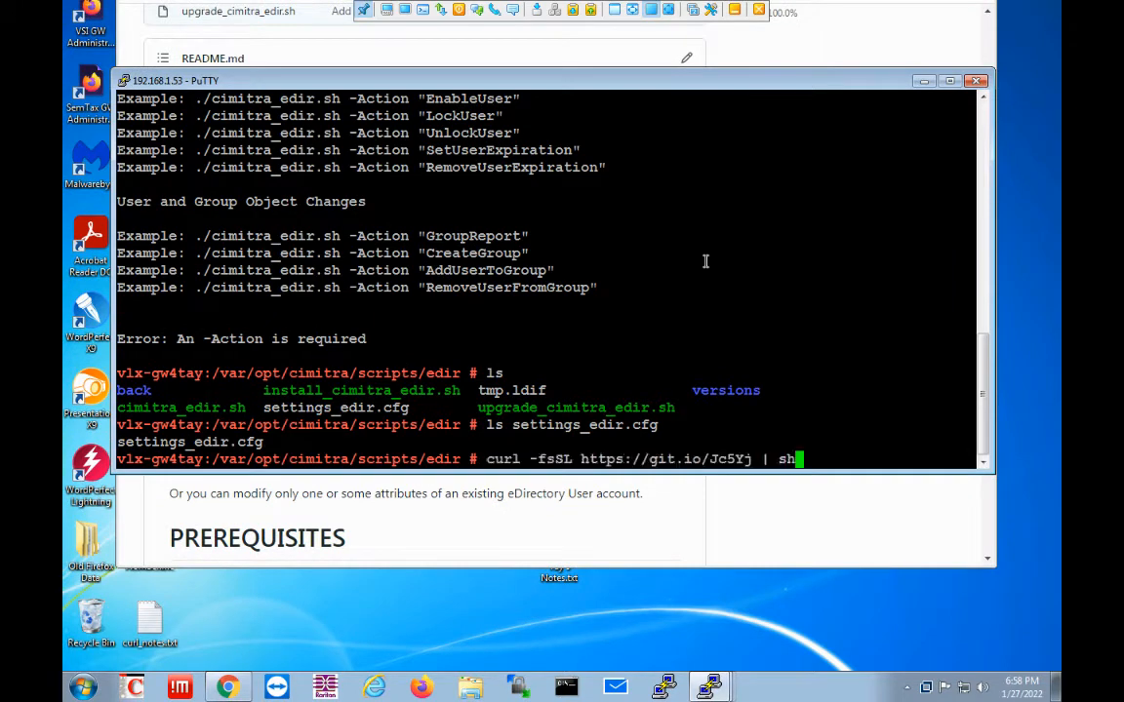
key(Up)
key(Up)
key(Up)
key(Up)
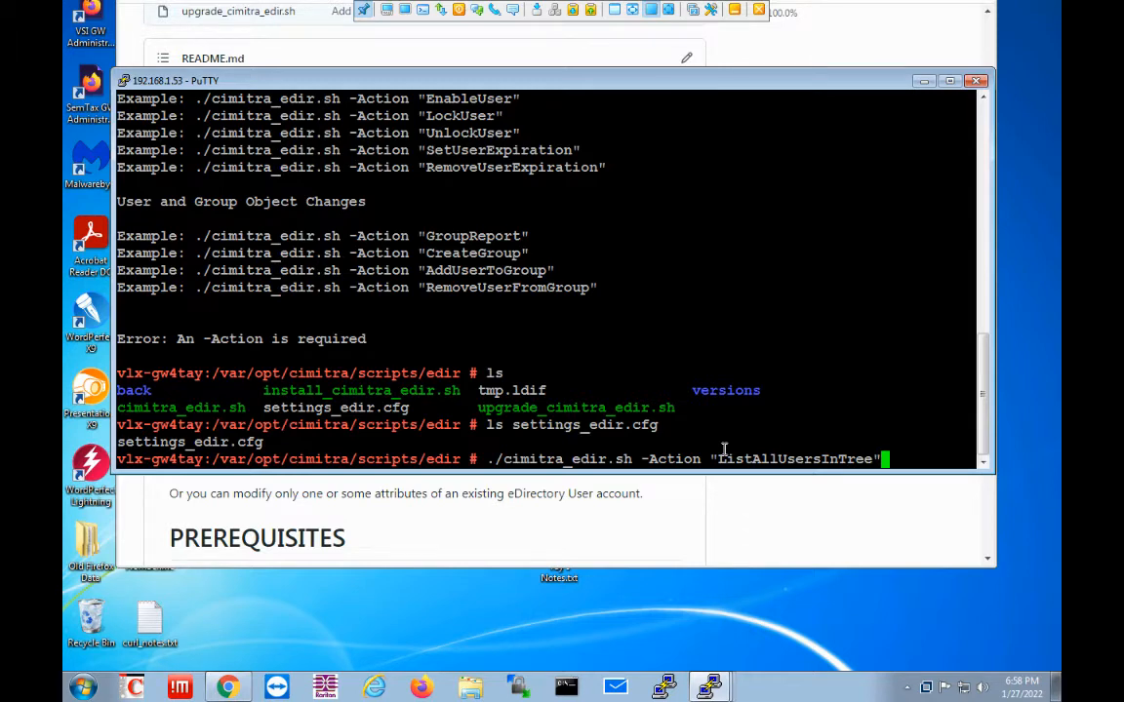
key(Return)
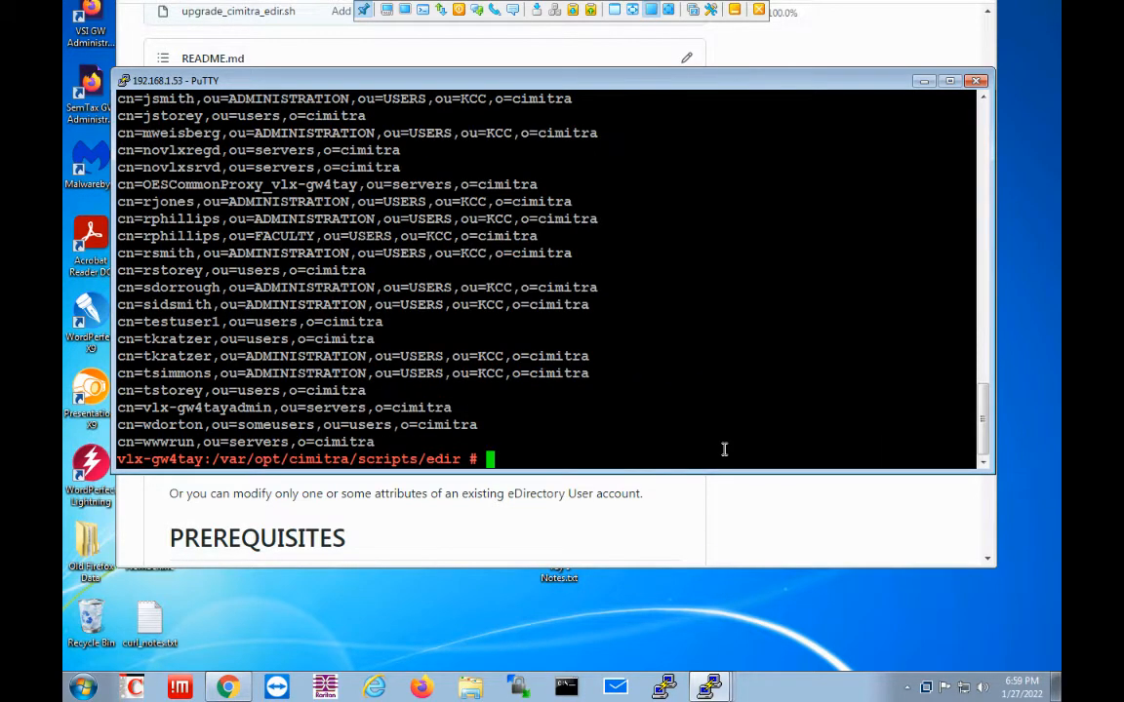
- Review the full list of tree users output by the ListAllUsersInTree test
scroll(724, 449, up, 4)
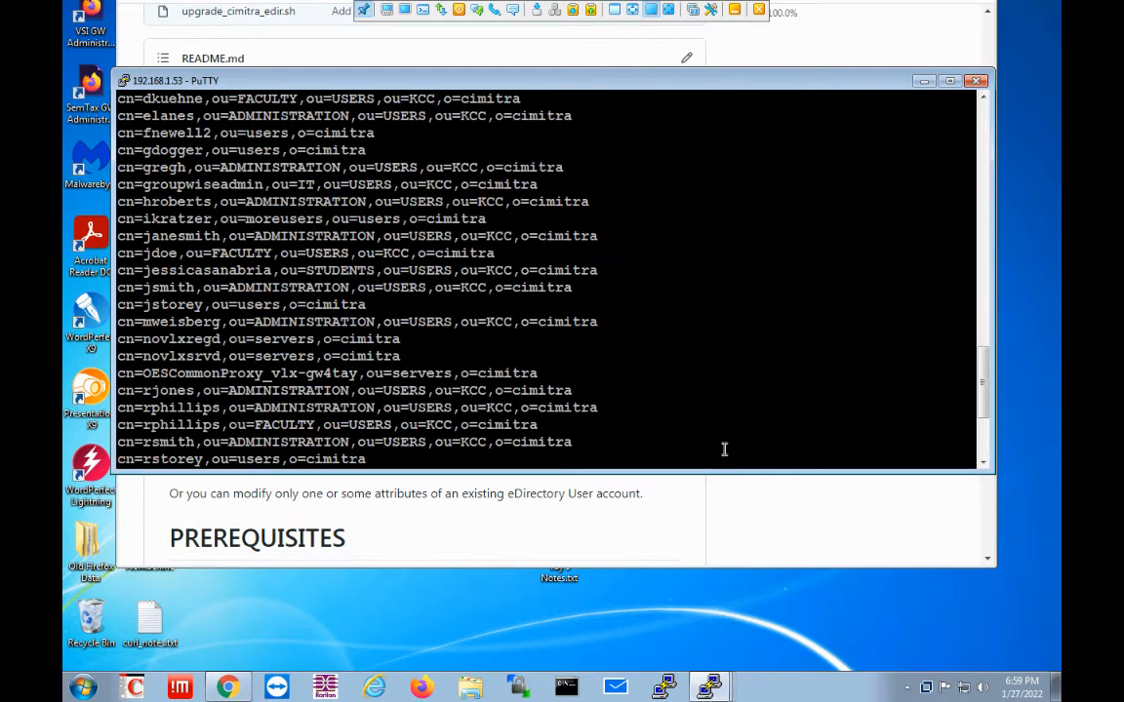
scroll(724, 449, up, 4)
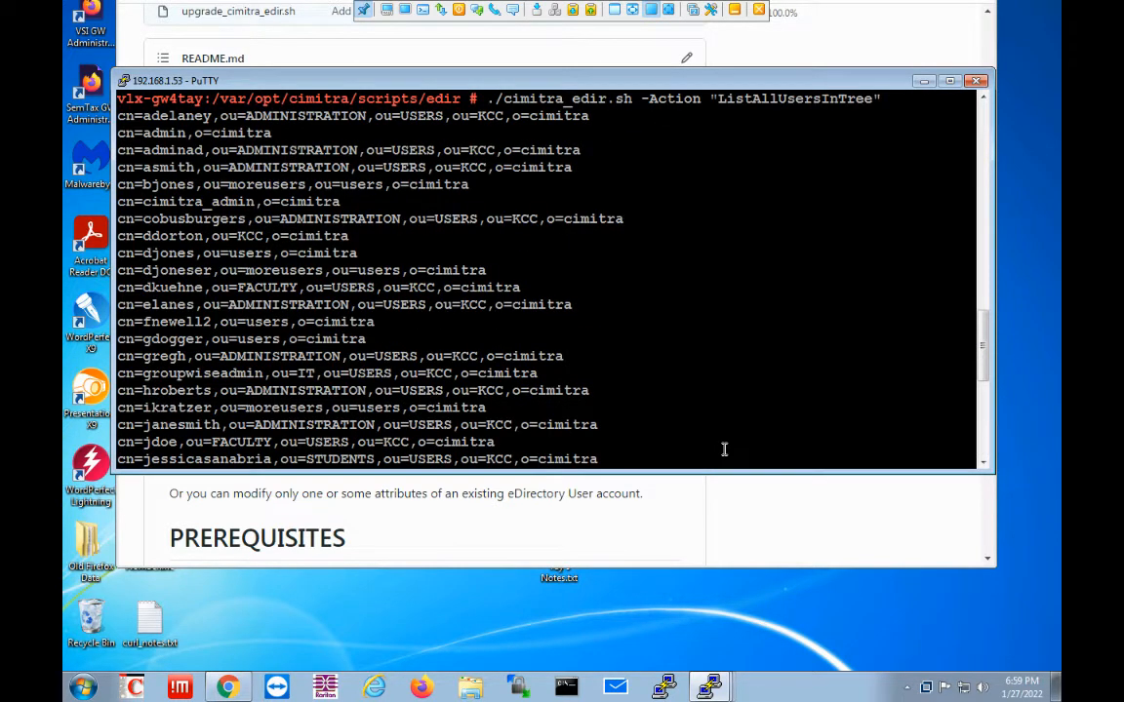
scroll(724, 449, down, 4)
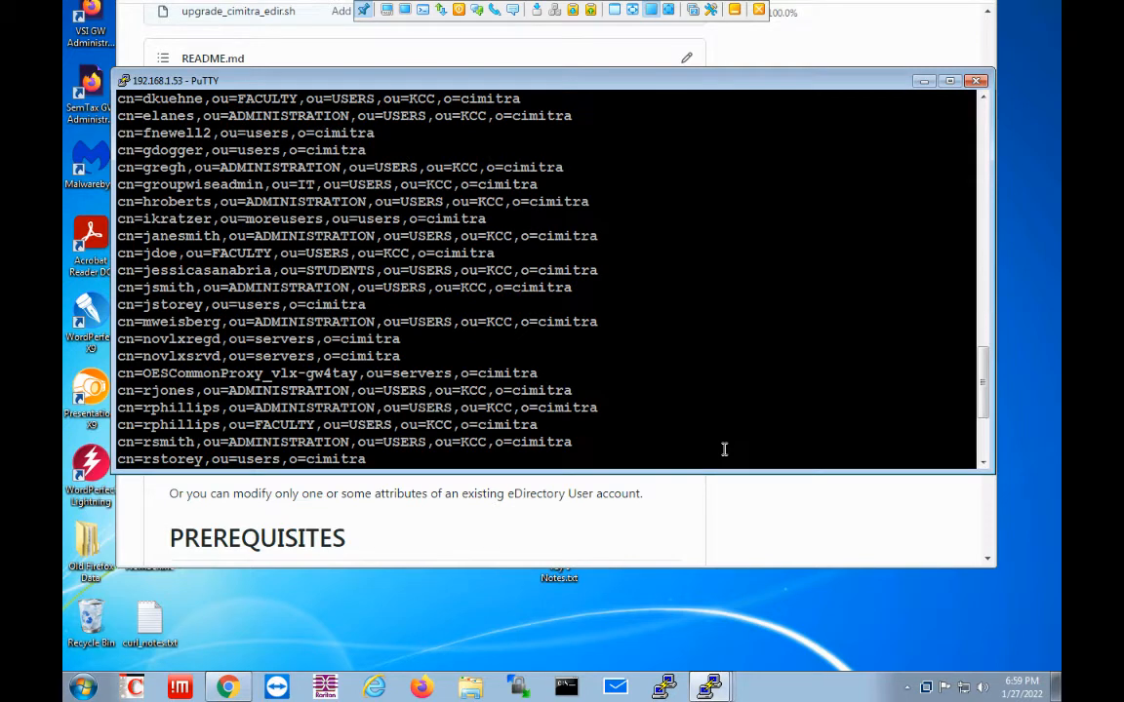
scroll(724, 449, down, 4)
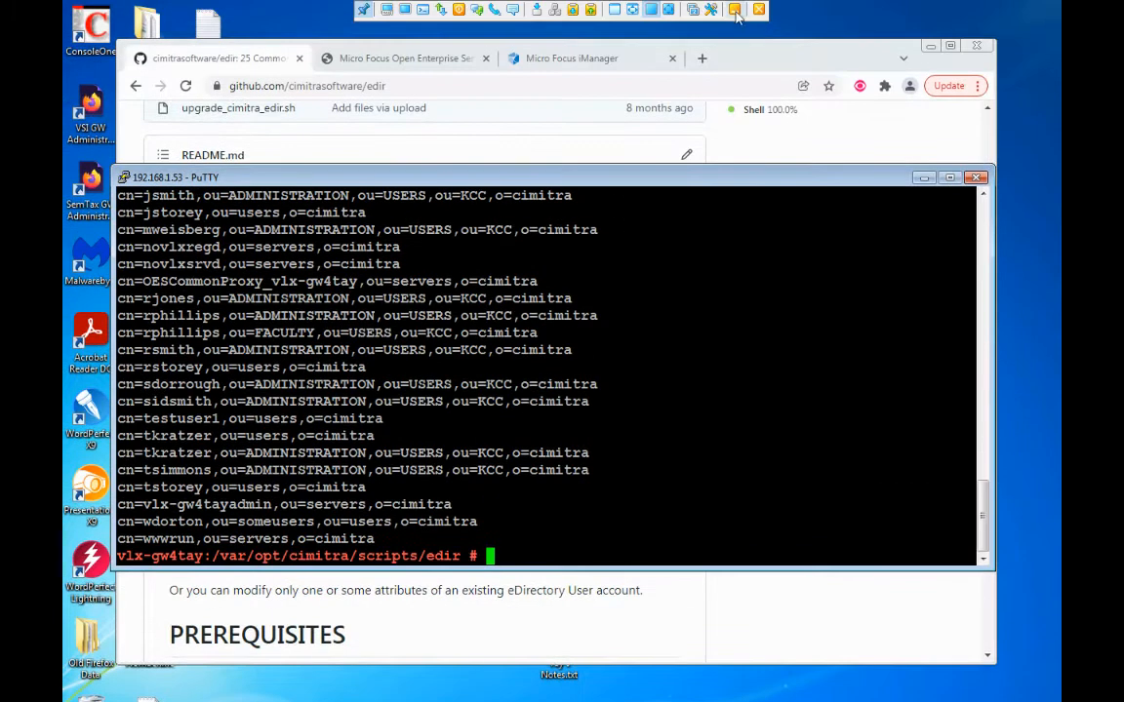
- Leave the remote session for the local README in Chrome, then download and open the linked cimitra_edir_instructions.docx on importing premade actions
click(734, 9)
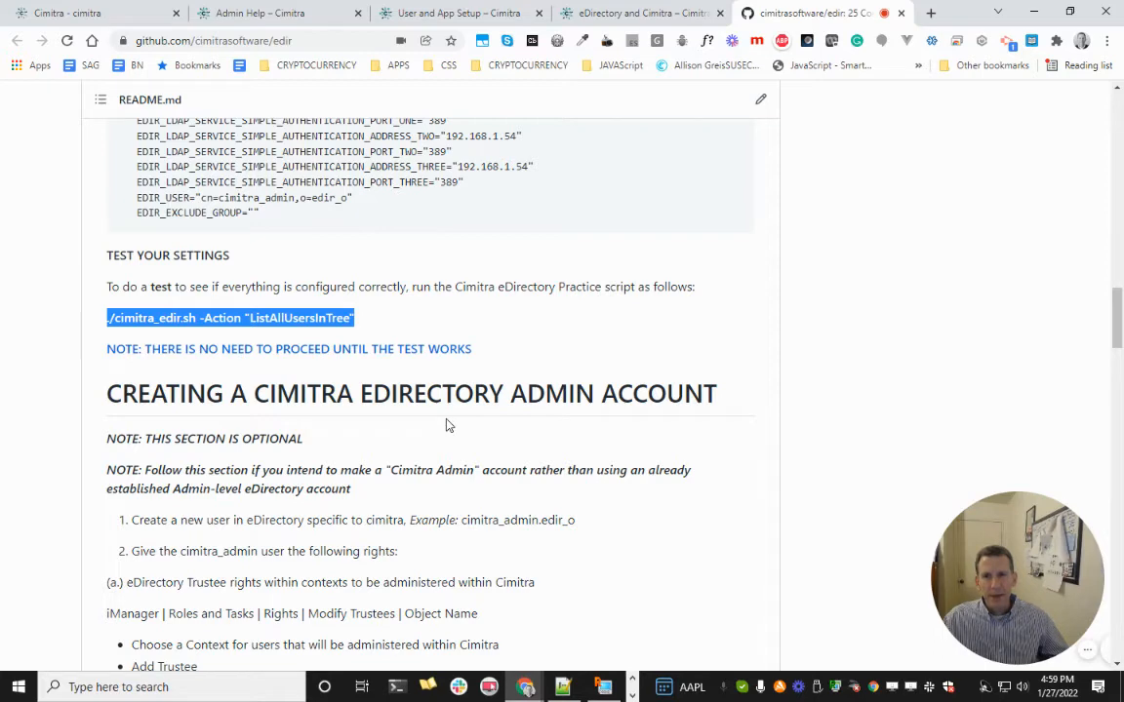
scroll(448, 425, down, 8)
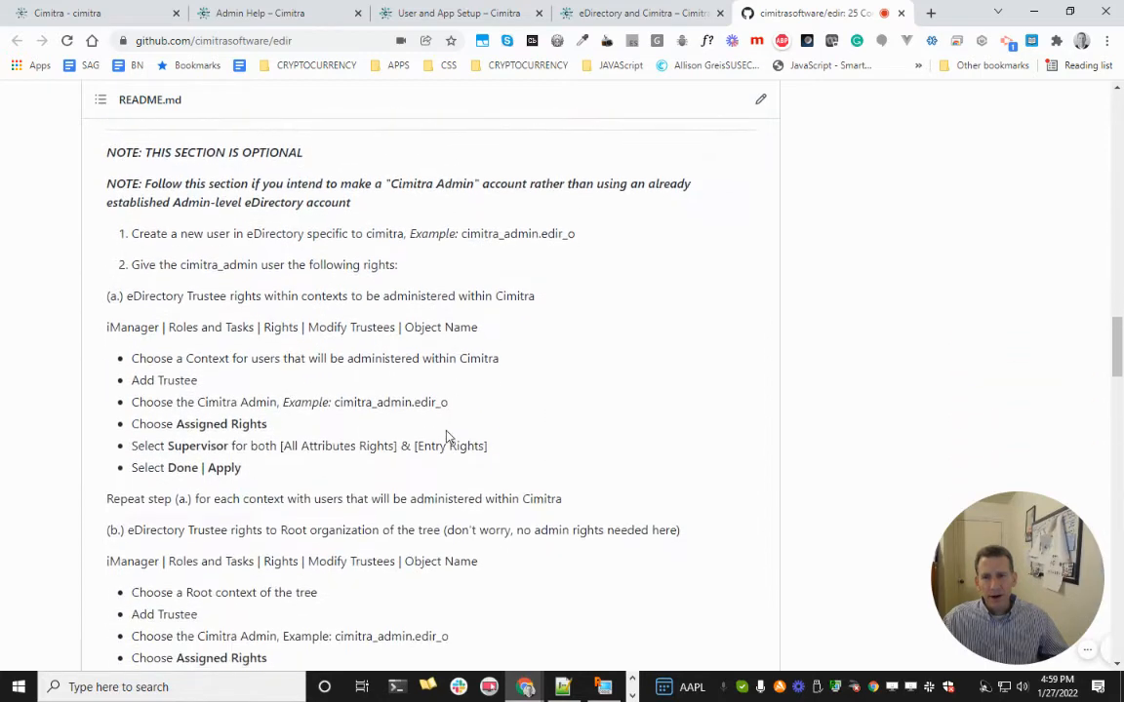
scroll(448, 435, down, 3)
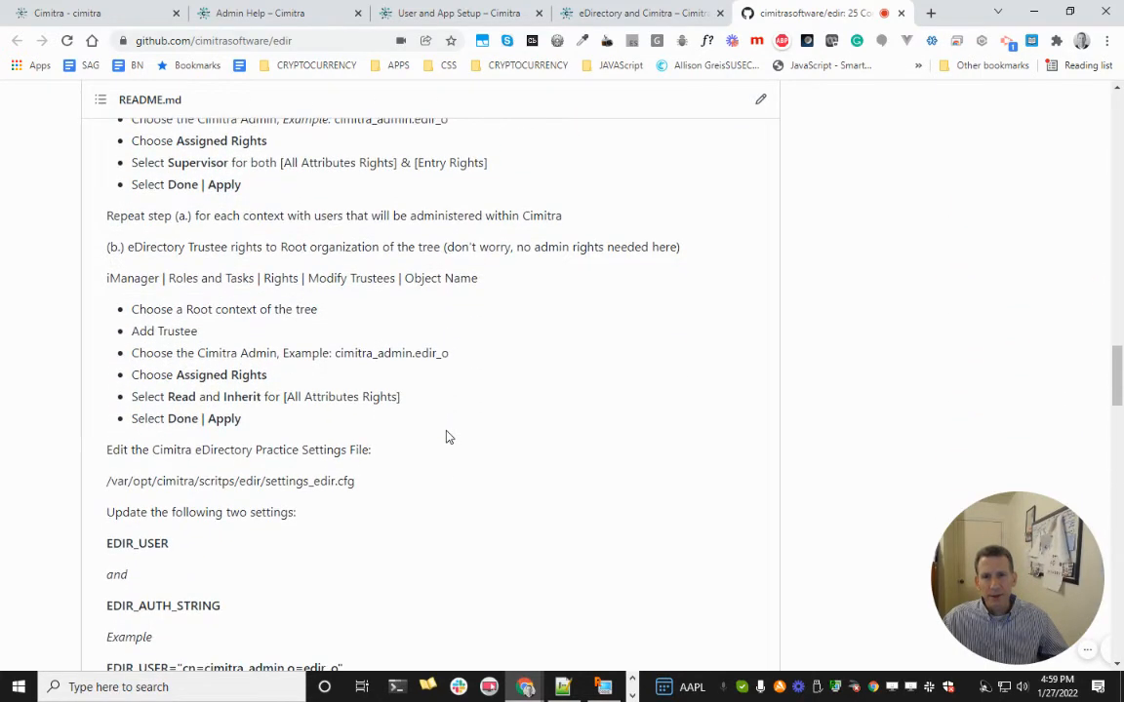
scroll(448, 455, down, 7)
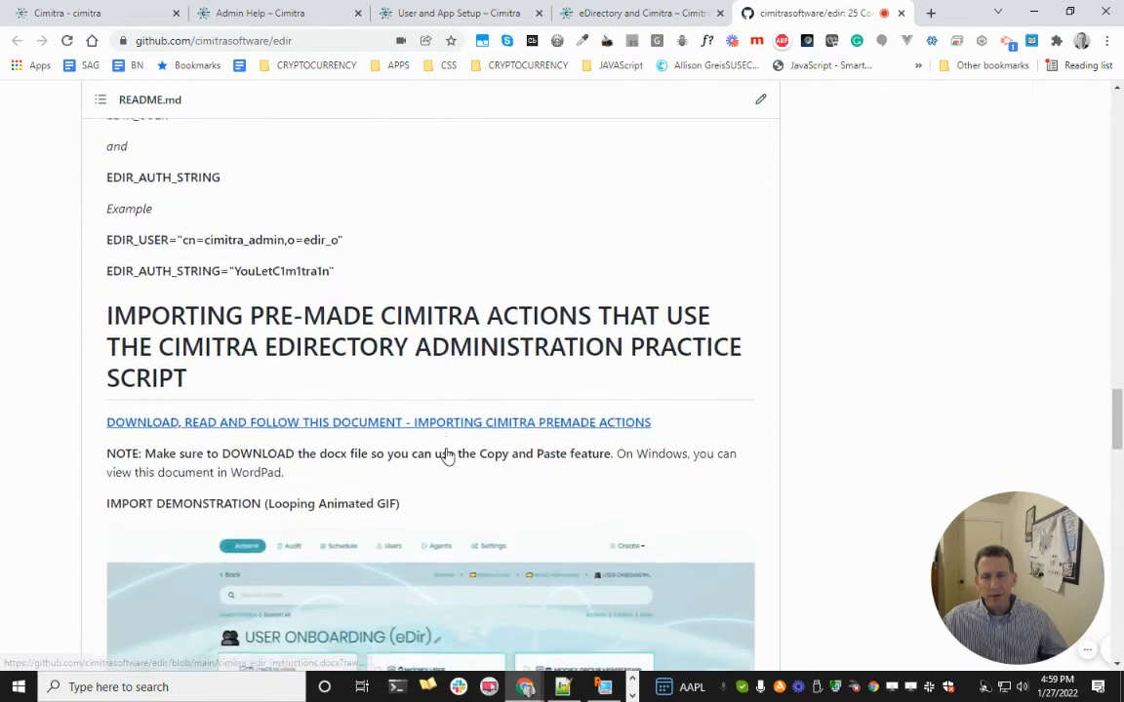
scroll(477, 423, down, 2)
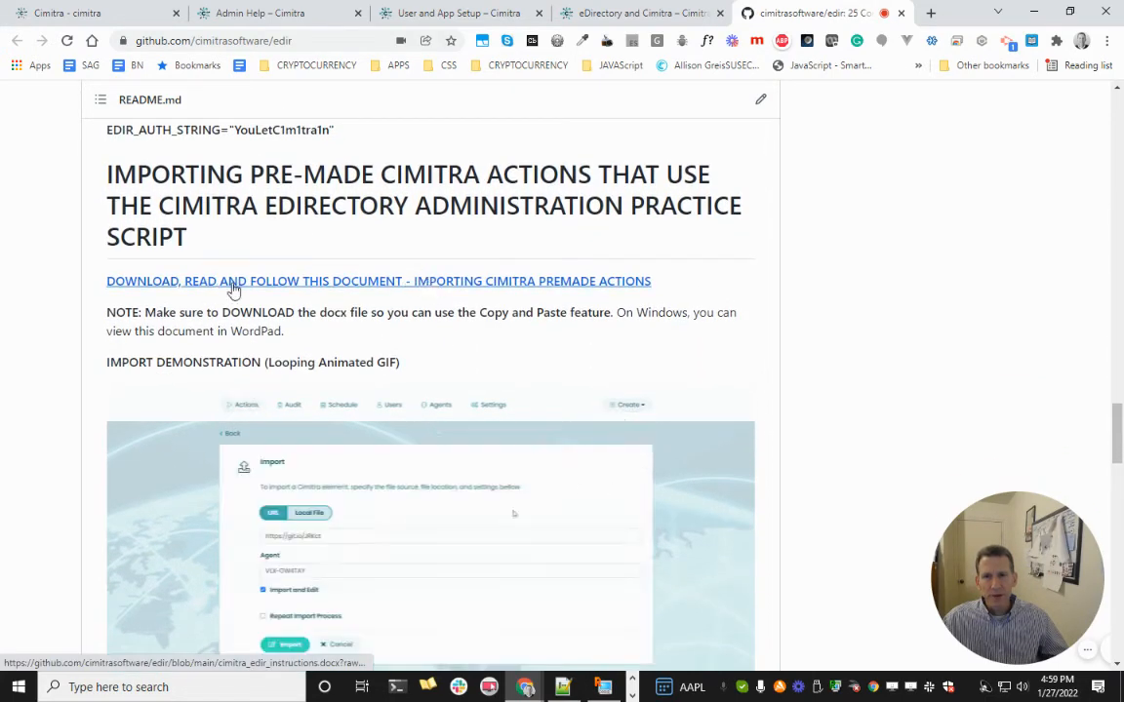
click(272, 288)
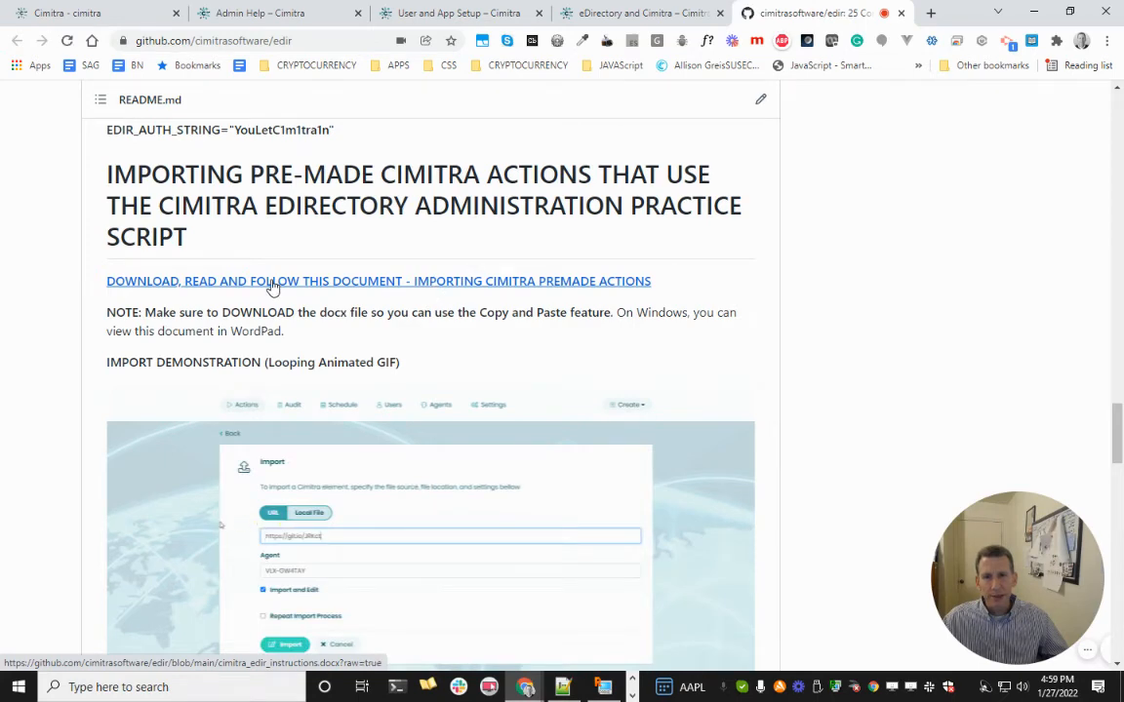
click(78, 650)
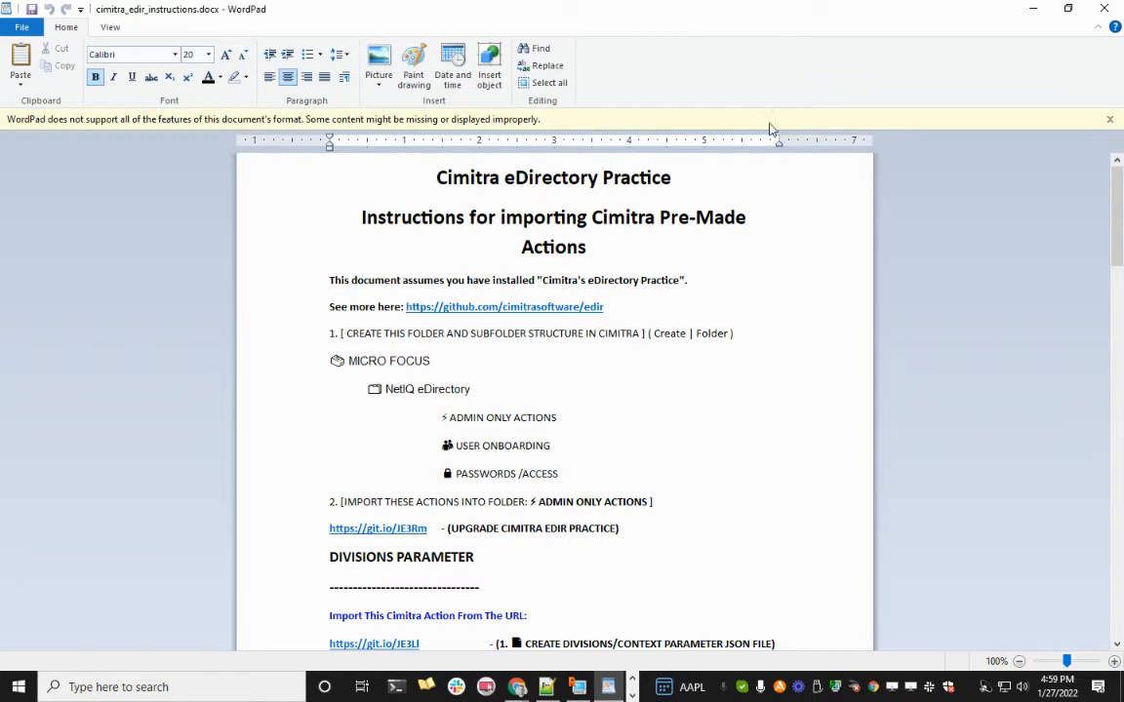
- Dismiss WordPad's unsupported-features notice and enlarge the instructions document to 120%
click(1109, 119)
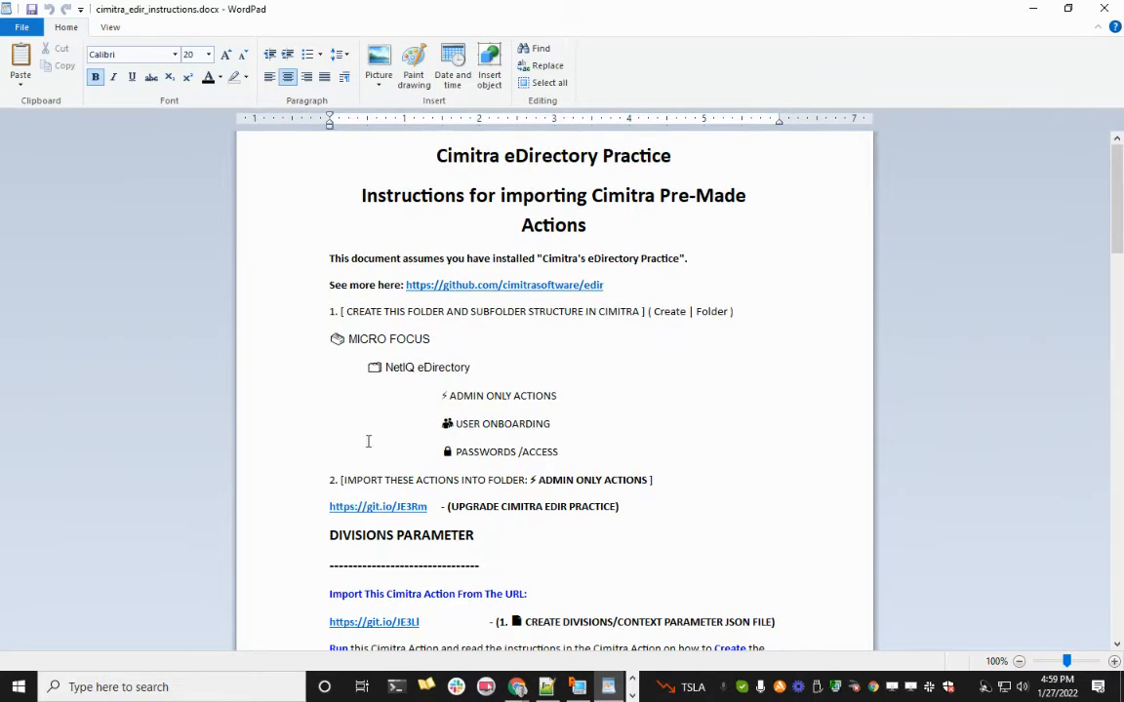
scroll(368, 442, up, 1)
scroll(368, 442, up, 1)
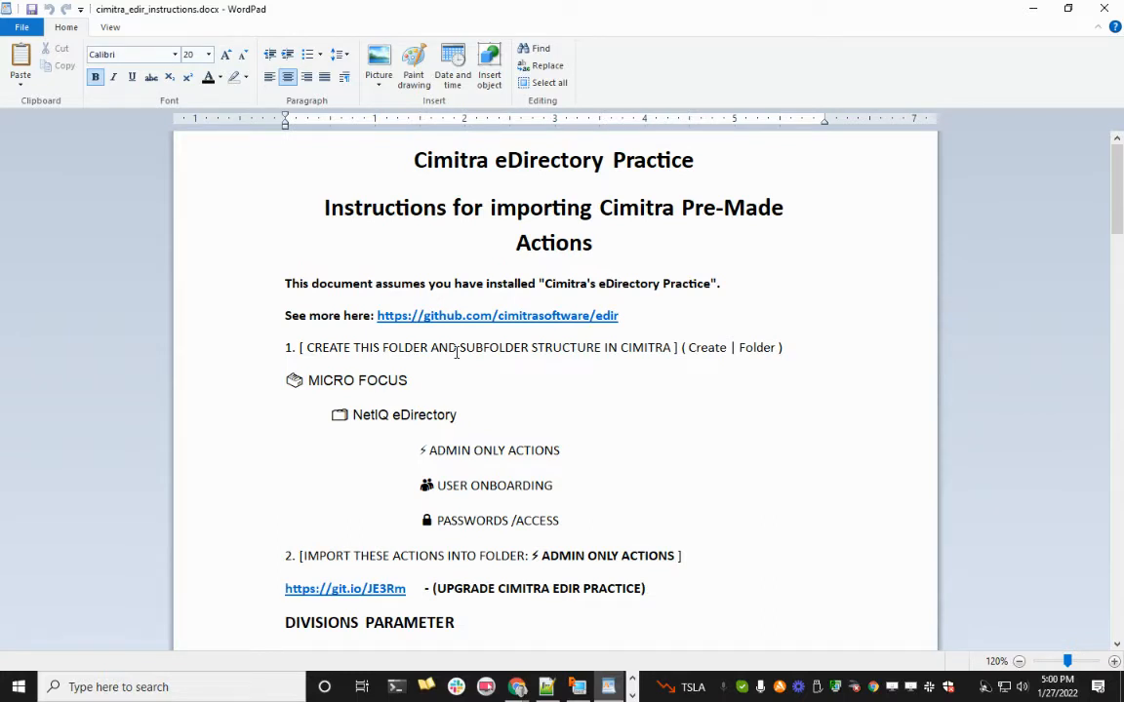
- Copy the MICRO FOCUS folder name with its icon from the instructions and switch back to Chrome
drag(419, 379, 181, 384)
key(ctrl+c)
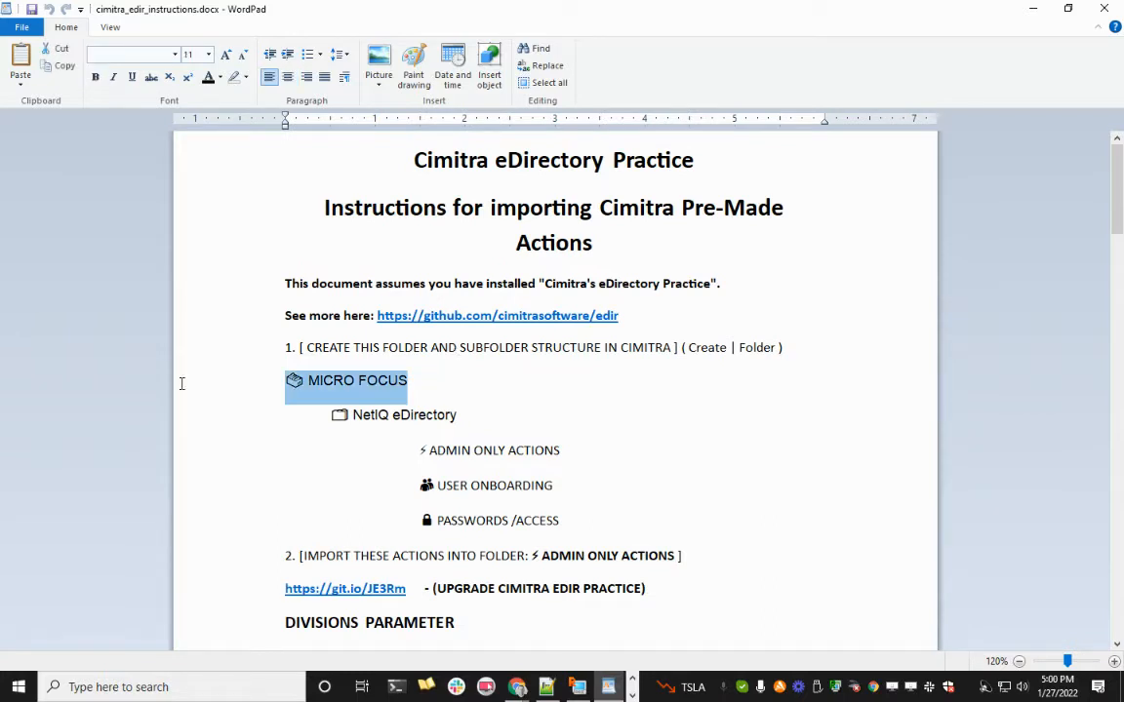
click(530, 690)
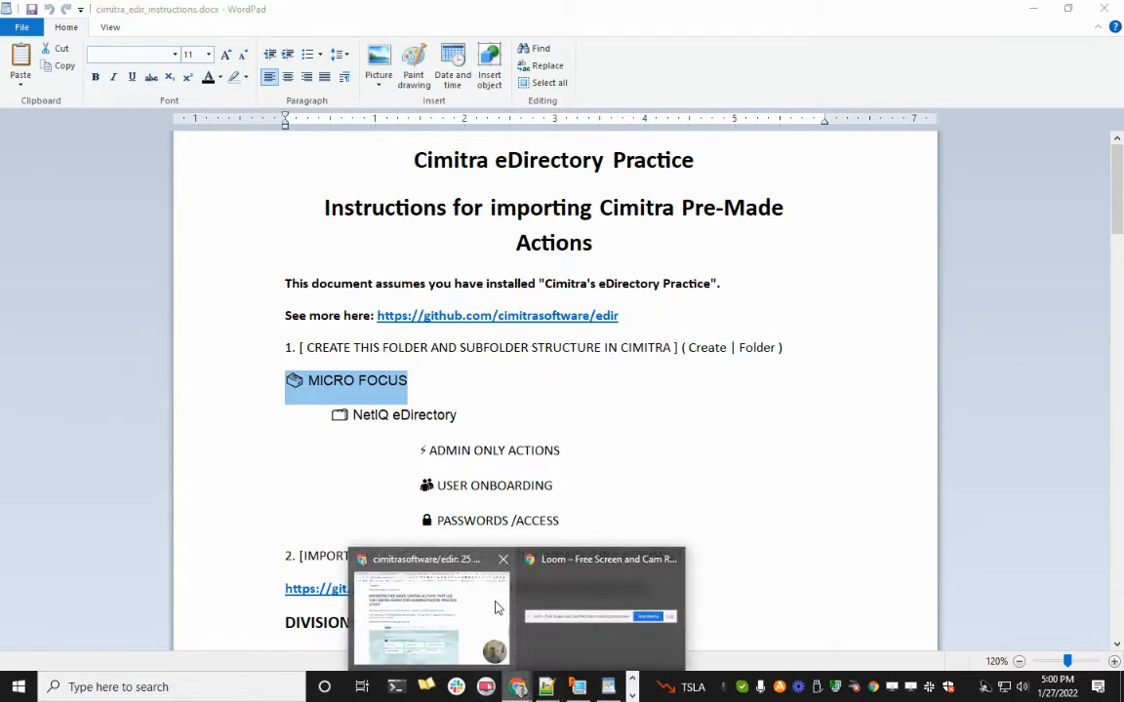
click(495, 652)
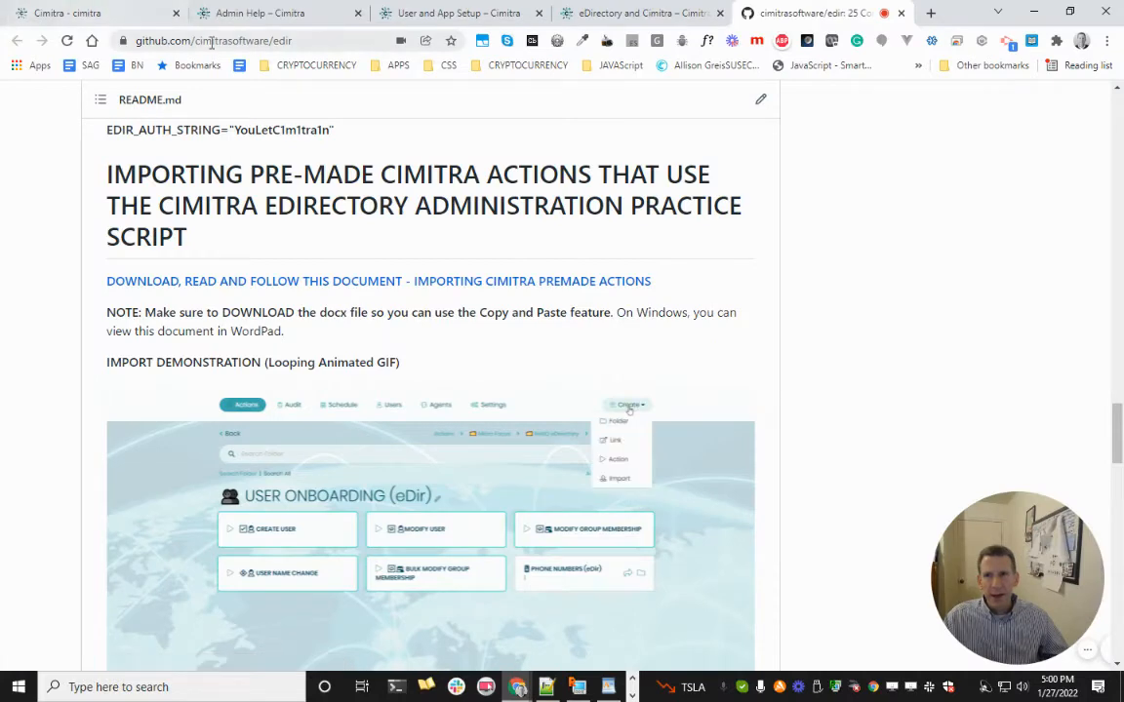
- Close the three Cimitra documentation pages and the GitHub README, leaving only the Cimitra web application open
click(259, 20)
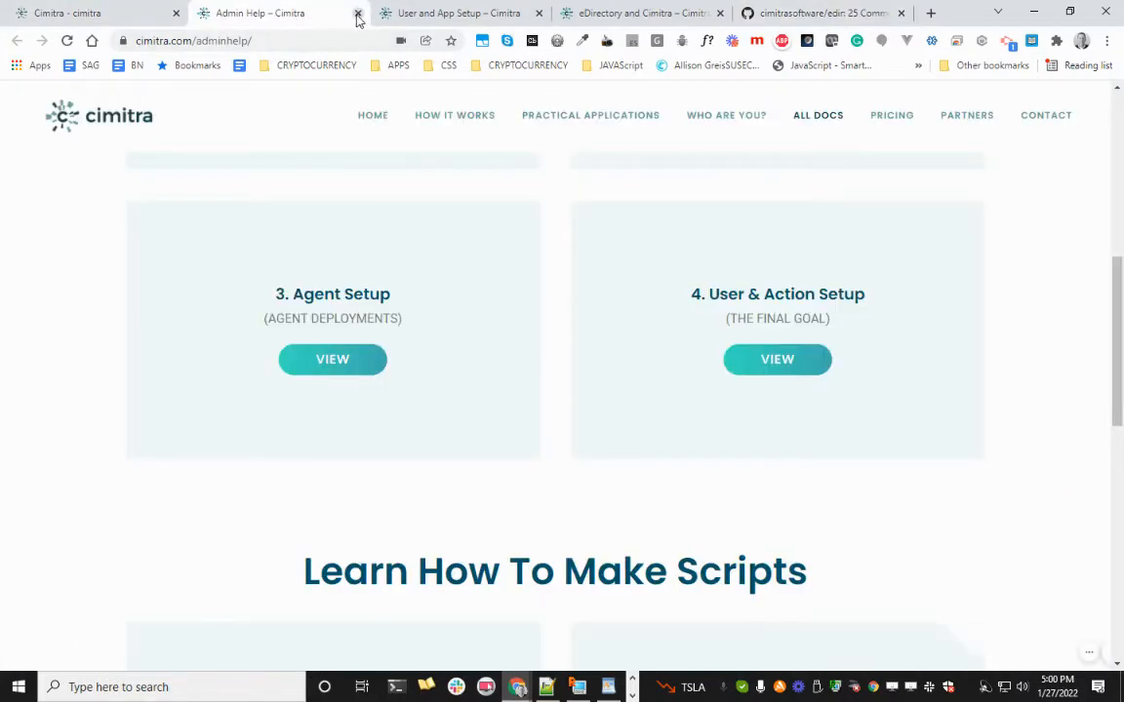
click(357, 14)
click(357, 13)
click(357, 13)
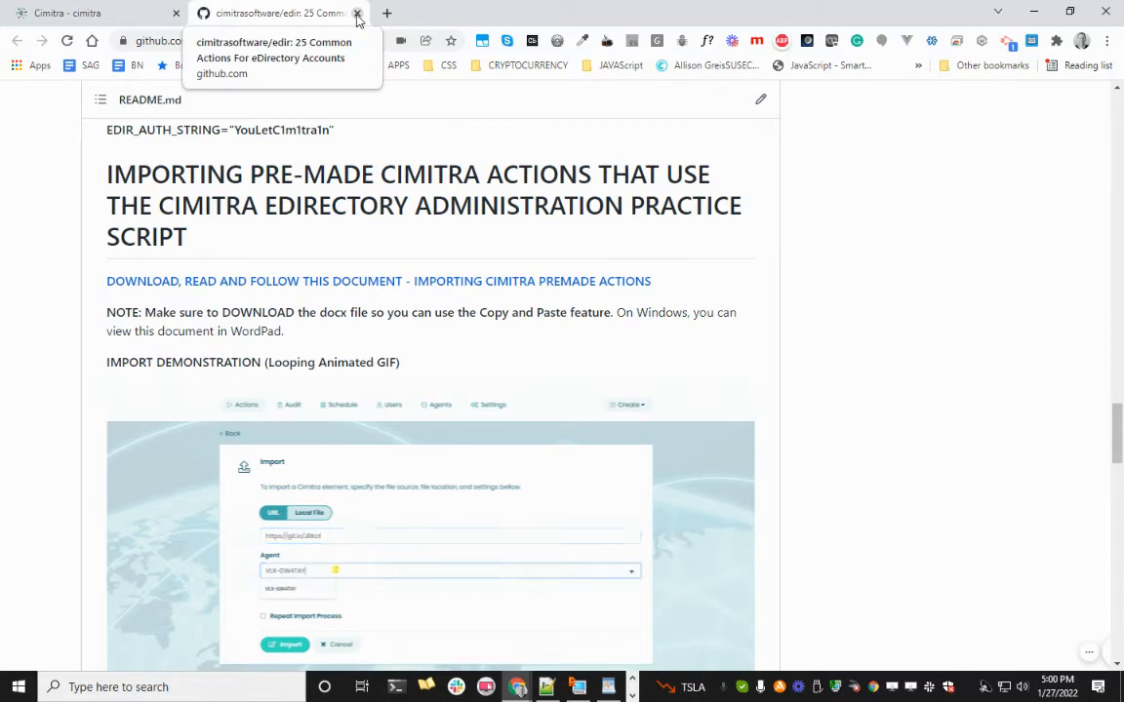
click(357, 14)
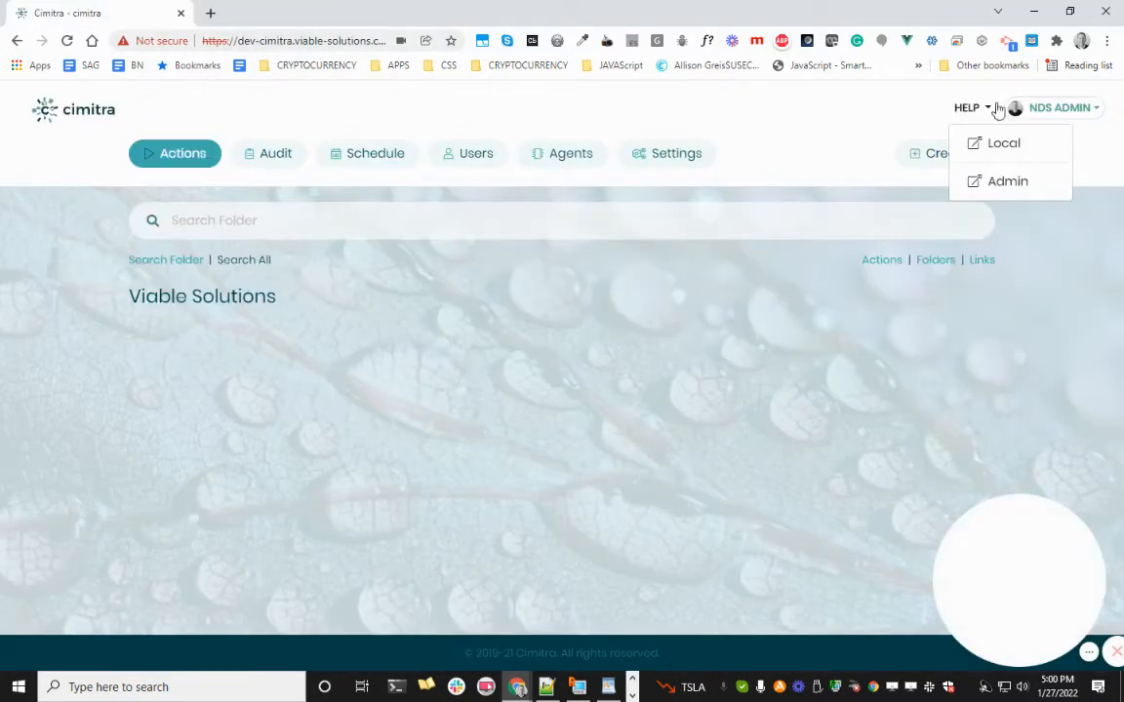
- Create a top-level folder in Cimitra using the copied name MICRO FOCUS with its icon
click(791, 168)
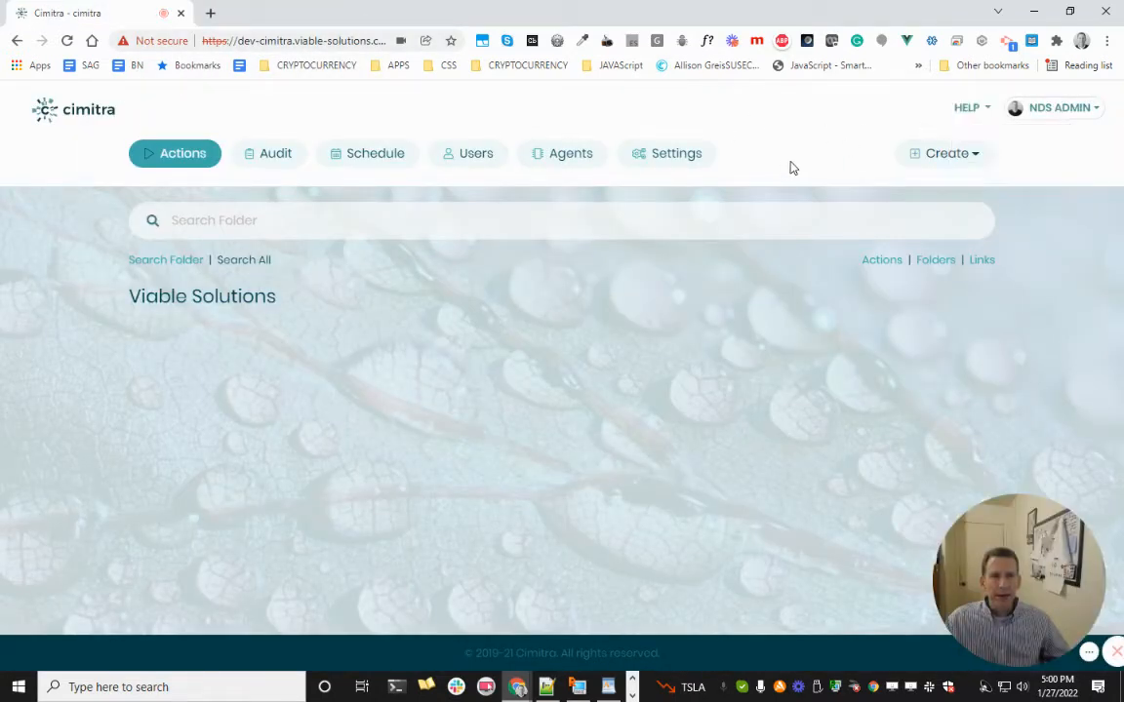
click(917, 161)
click(910, 185)
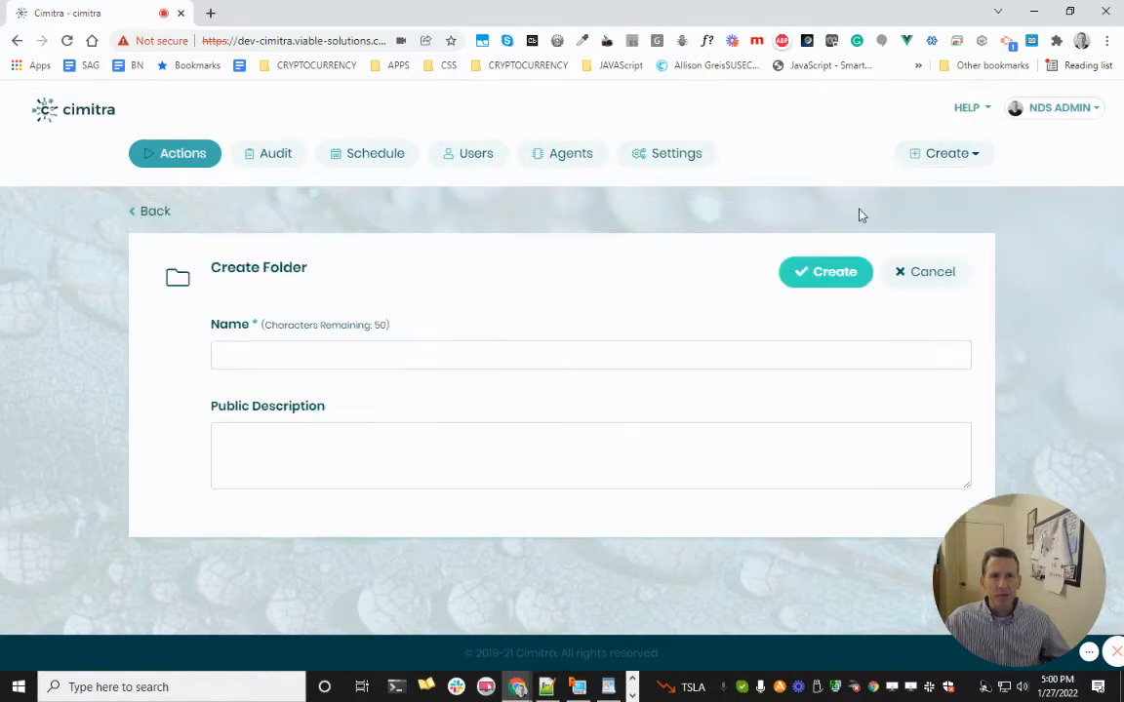
click(464, 353)
key(ctrl+v)
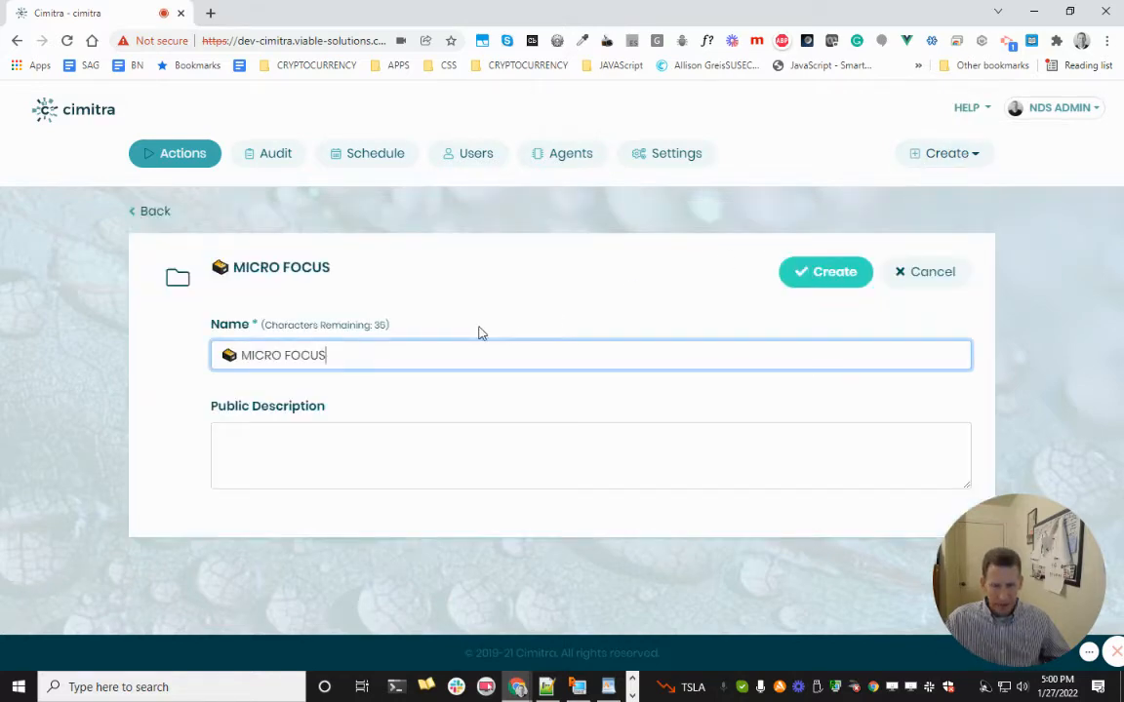
click(843, 279)
- Copy the NetIQ eDirectory name with its icon from the WordPad instructions and create a folder with it inside MICRO FOCUS in Cimitra
key(alt+Tab)
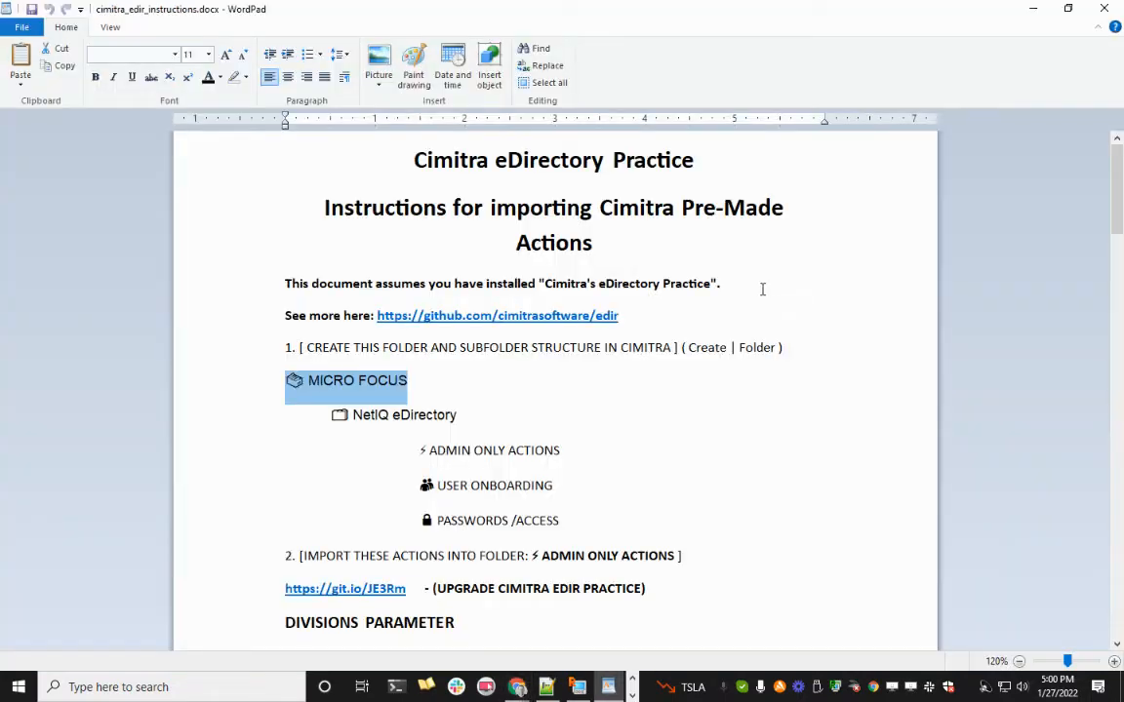
drag(466, 415, 327, 412)
key(ctrl+c)
key(alt+Tab)
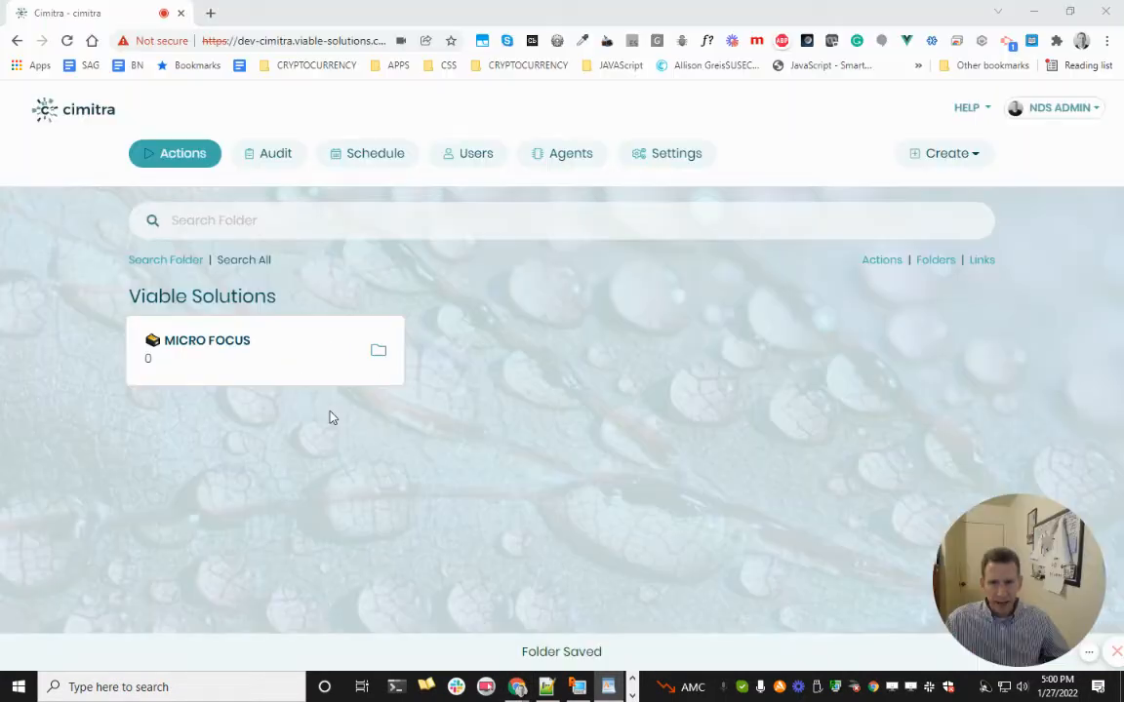
click(324, 383)
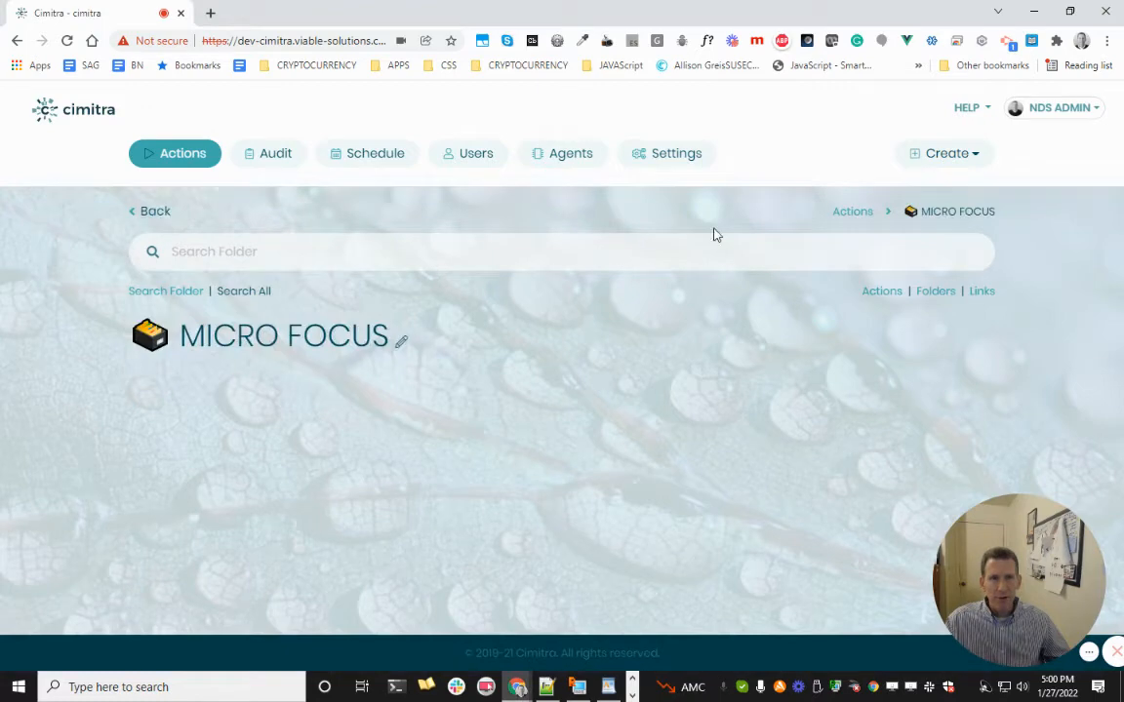
click(956, 155)
click(959, 193)
click(599, 353)
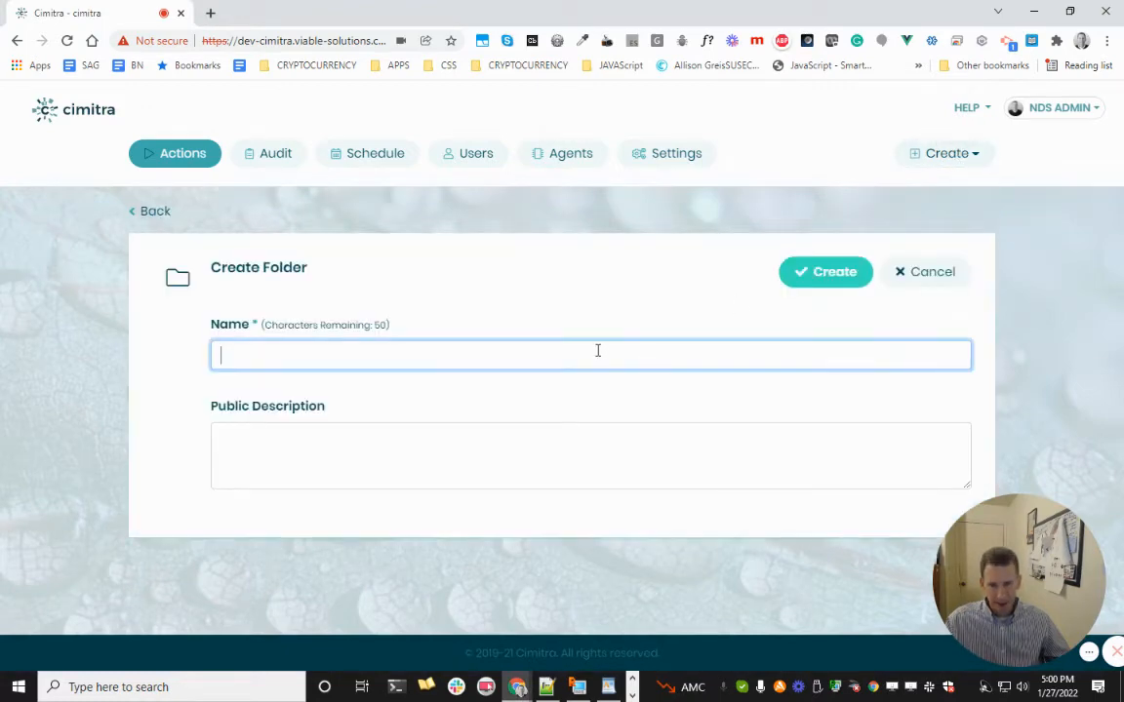
key(ctrl+v)
click(844, 276)
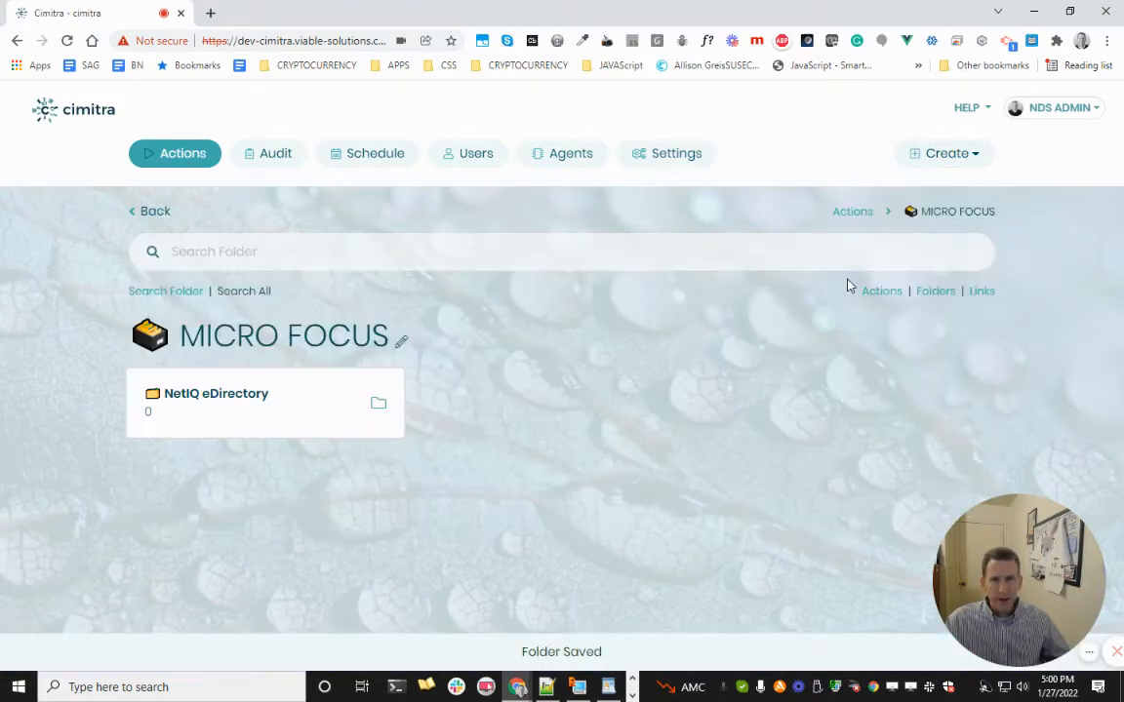
- Inside the NetIQ eDirectory folder, create an ADMIN ONLY ACTIONS subfolder using the name and icon copied from the WordPad instructions
click(349, 422)
key(alt+Tab)
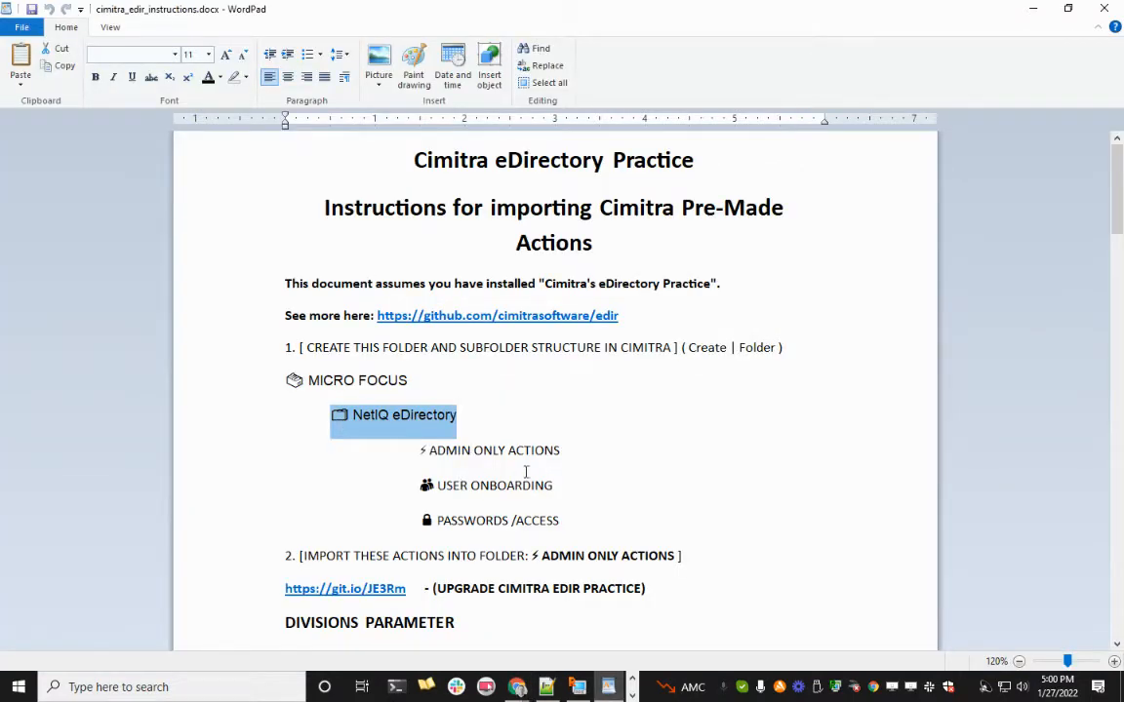
drag(582, 450, 421, 450)
key(ctrl+c)
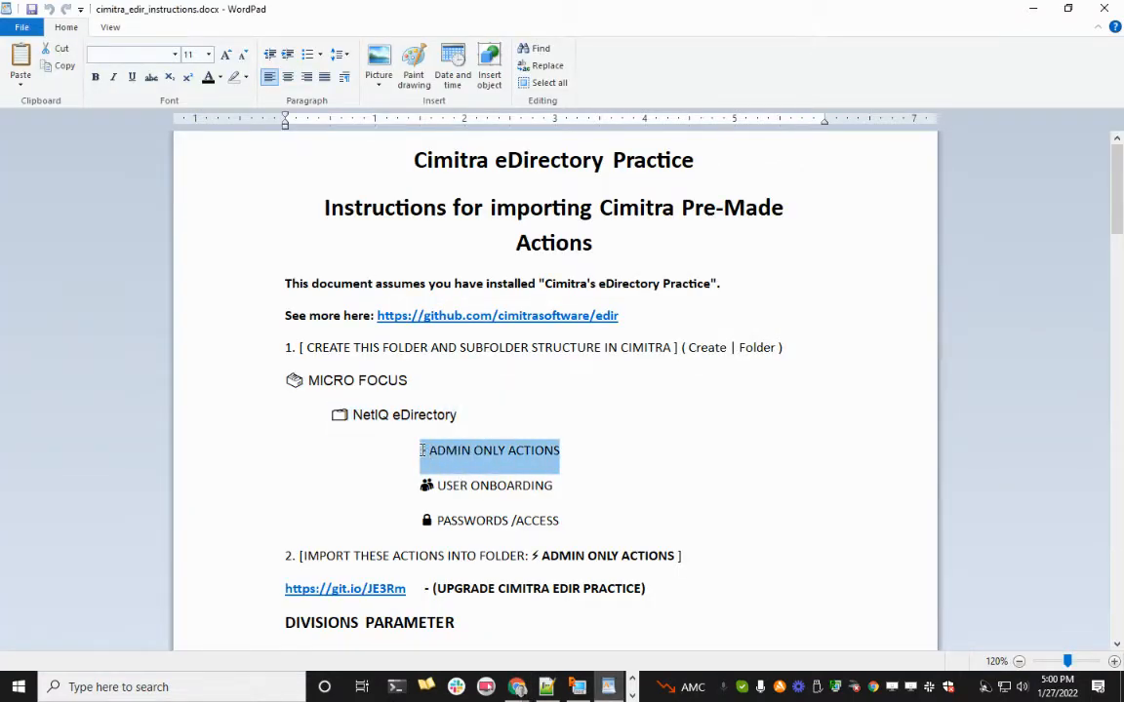
key(alt+Tab)
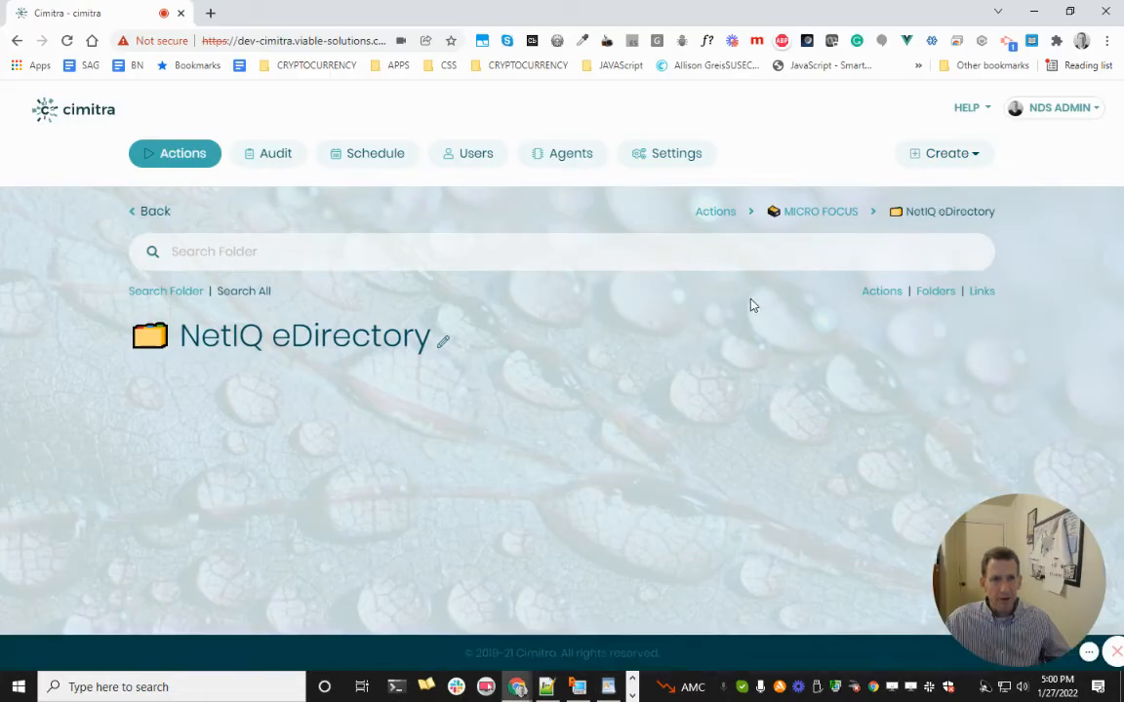
click(956, 156)
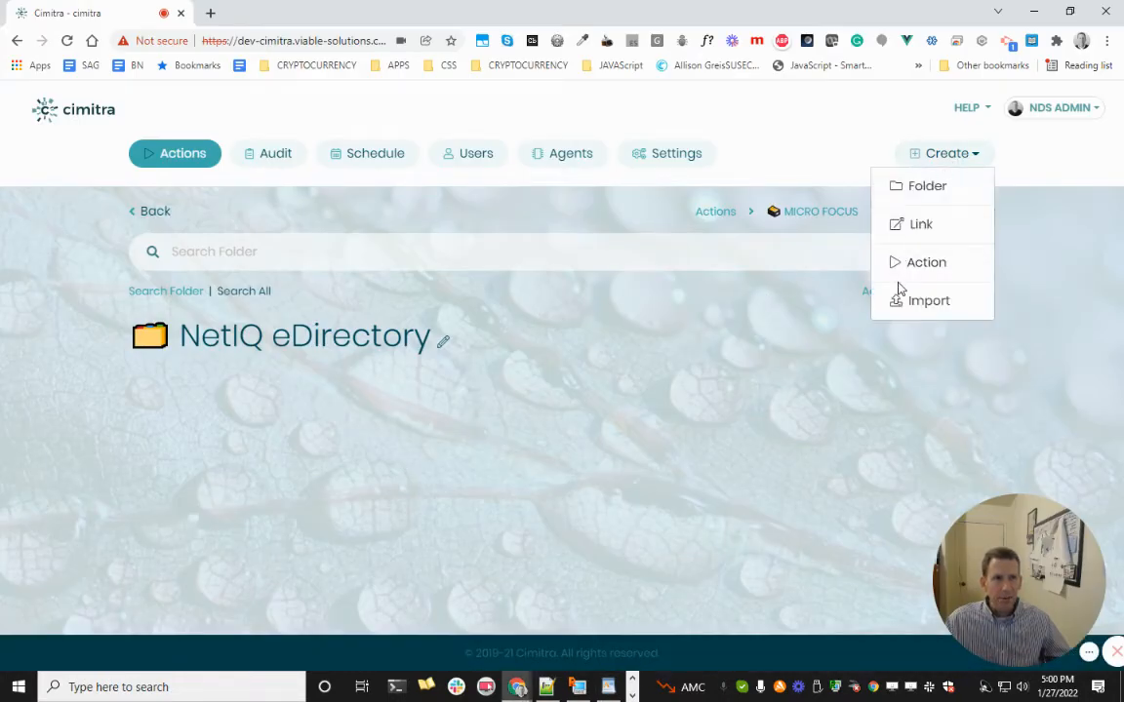
click(923, 191)
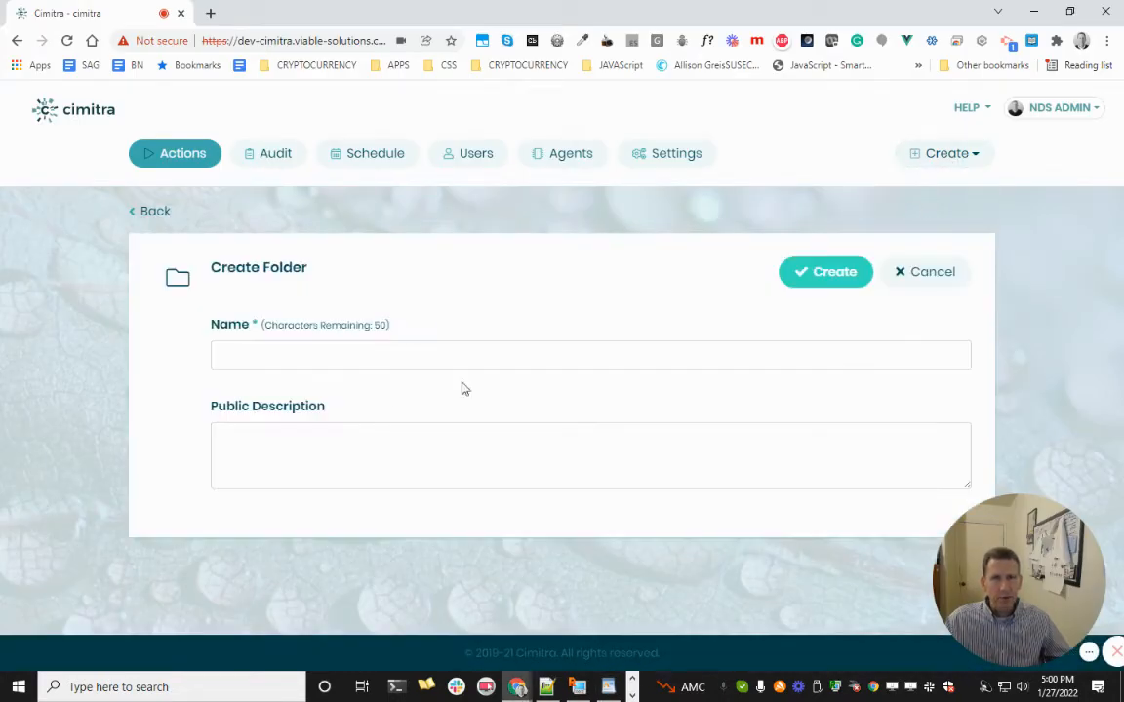
click(415, 349)
key(ctrl+v)
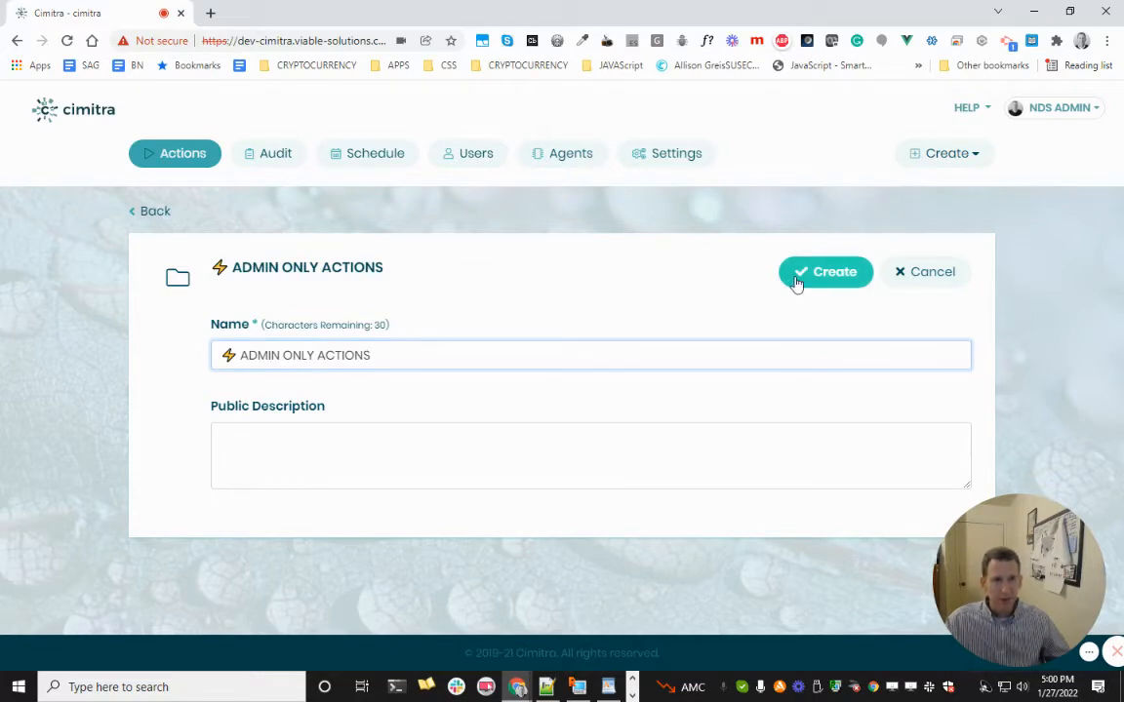
click(796, 282)
- Copy the USER ONBOARDING name with its icon from the WordPad instructions and create a subfolder with it inside NetIQ eDirectory in Cimitra
key(alt+Tab)
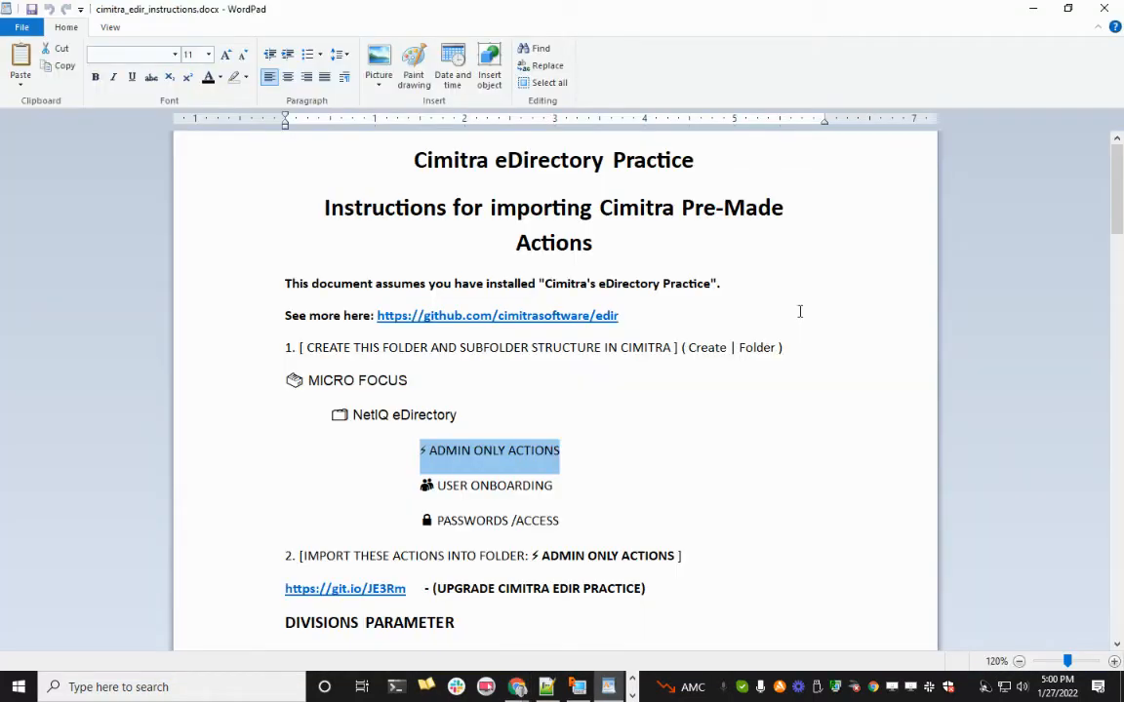
drag(565, 487, 421, 486)
key(ctrl+c)
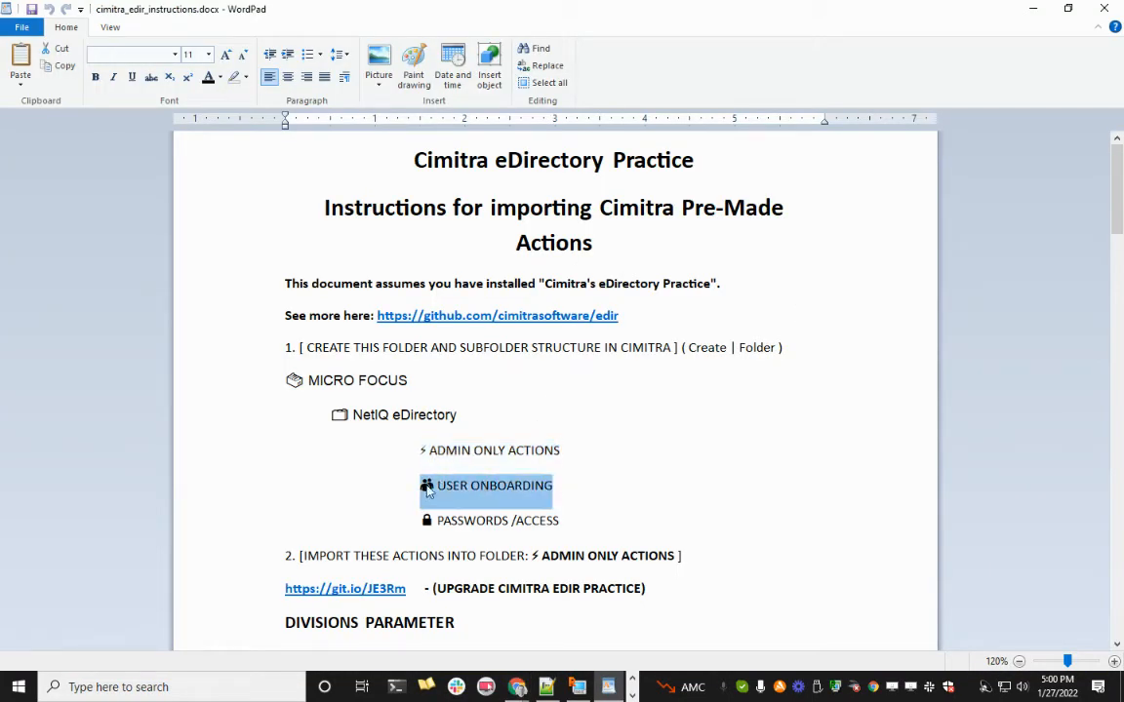
key(alt+Tab)
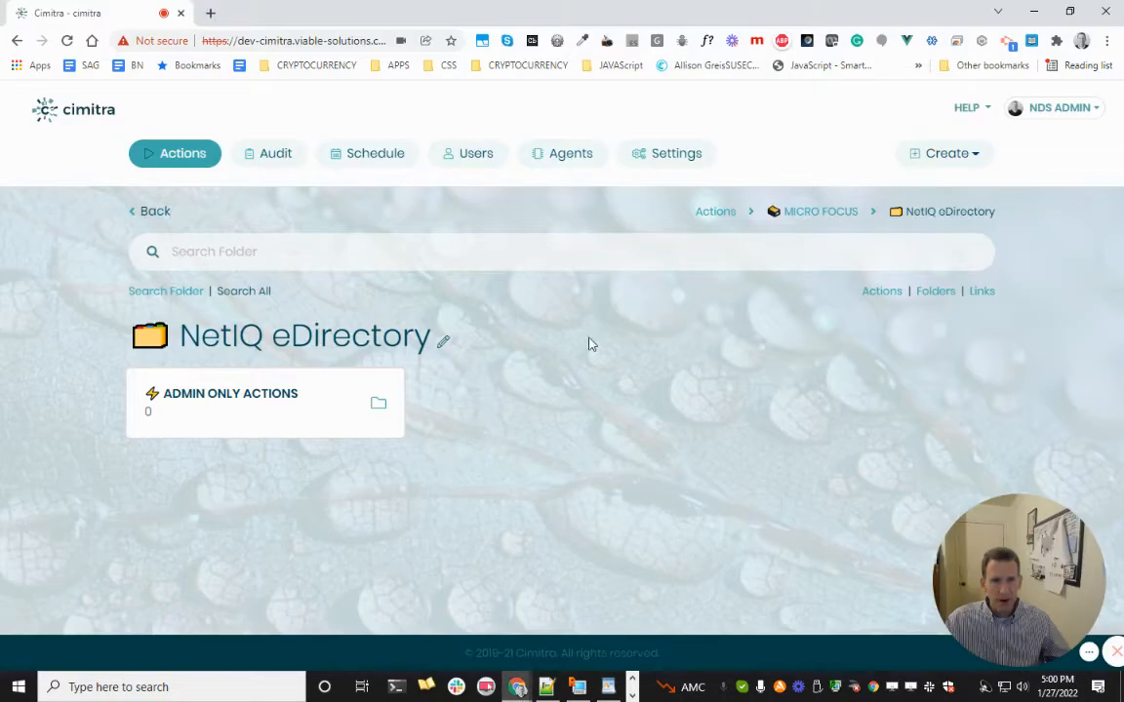
click(940, 156)
click(935, 195)
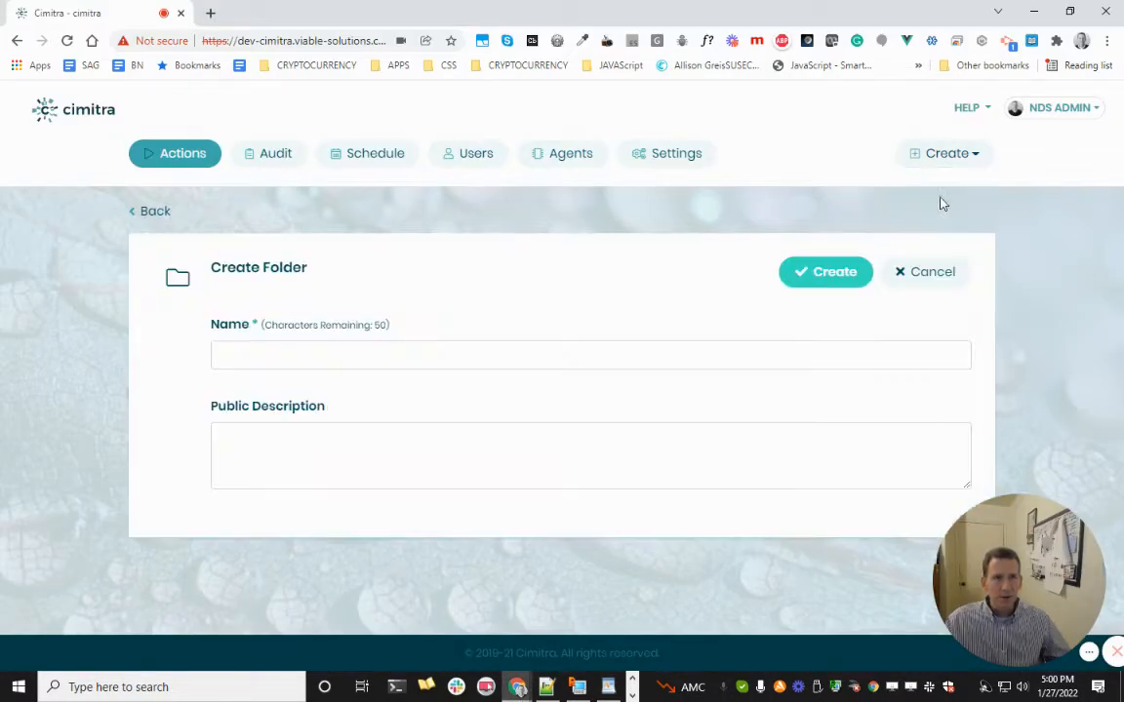
click(557, 349)
key(ctrl+v)
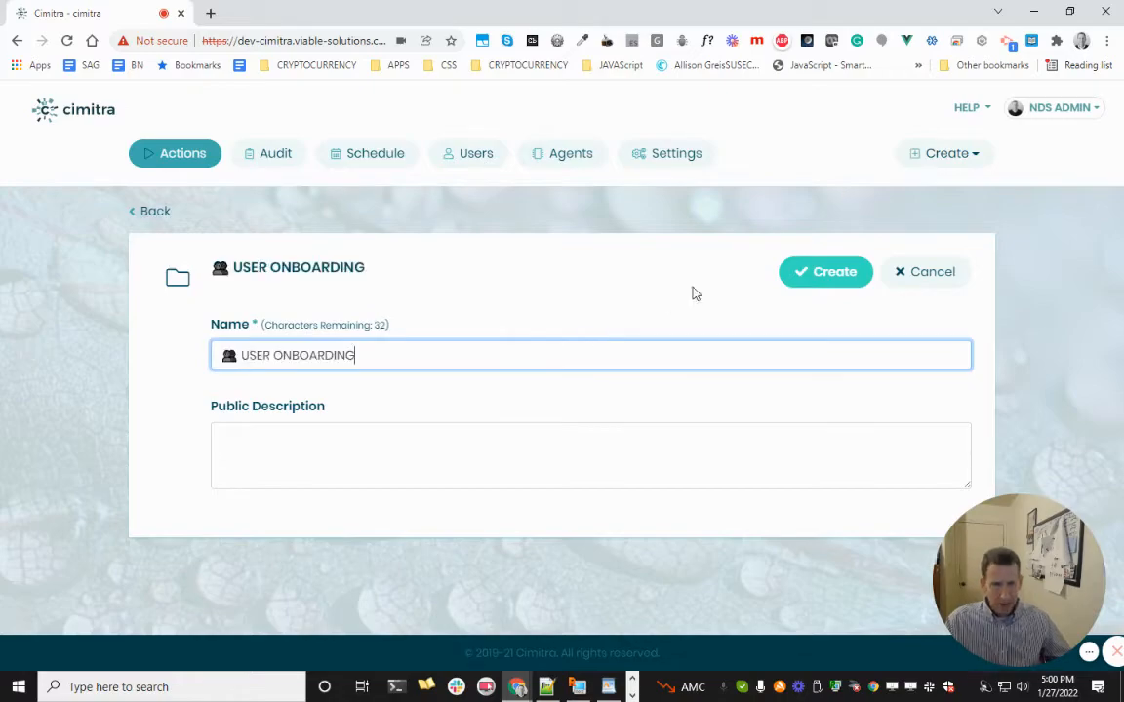
click(808, 278)
- Copy the PASSWORDS /ACCESS name with its icon from the WordPad instructions and return to Cimitra
key(alt+Tab)
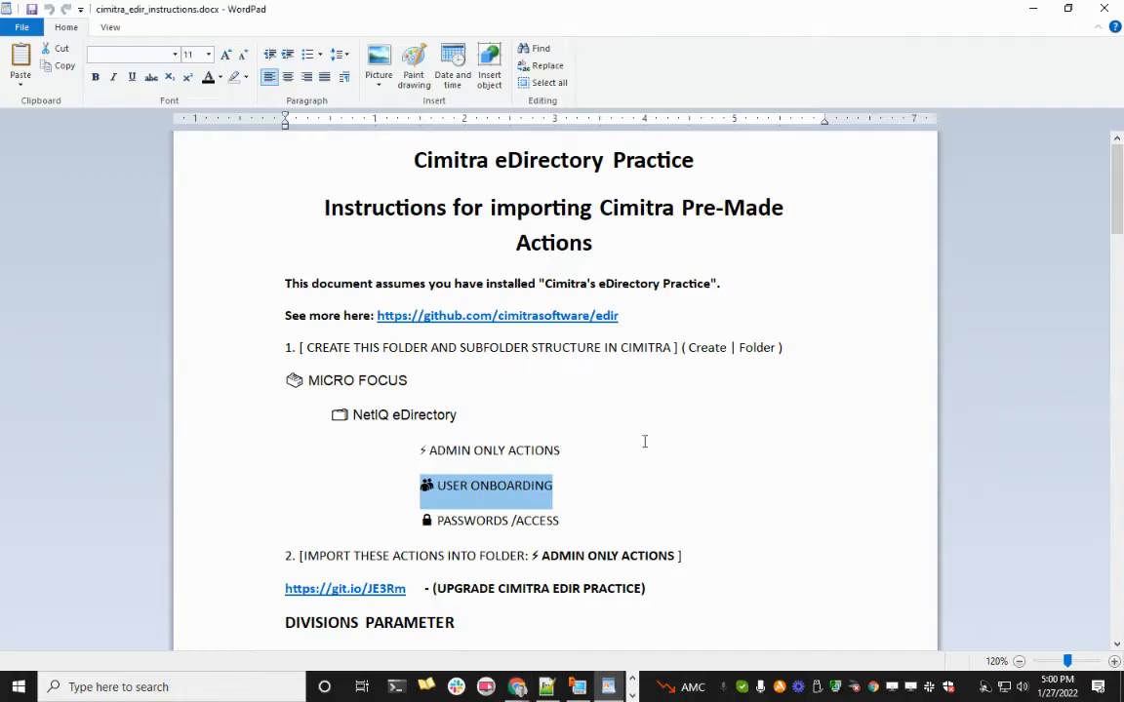
drag(564, 522, 421, 517)
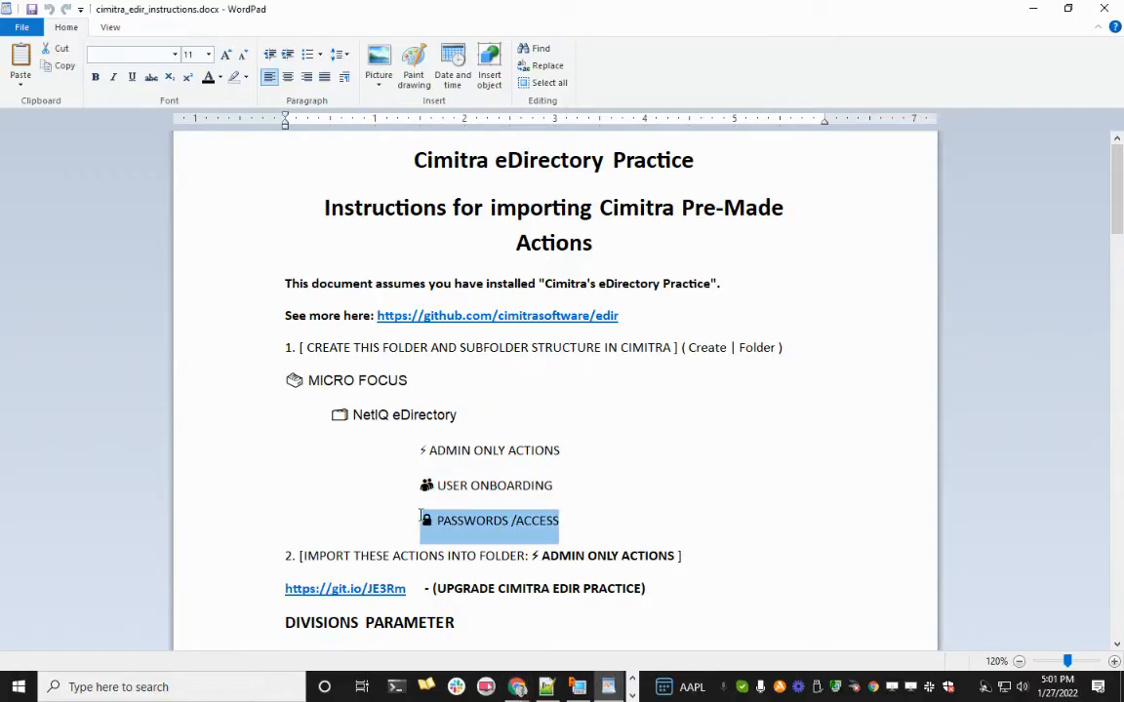
key(ctrl+c)
key(alt+Tab)
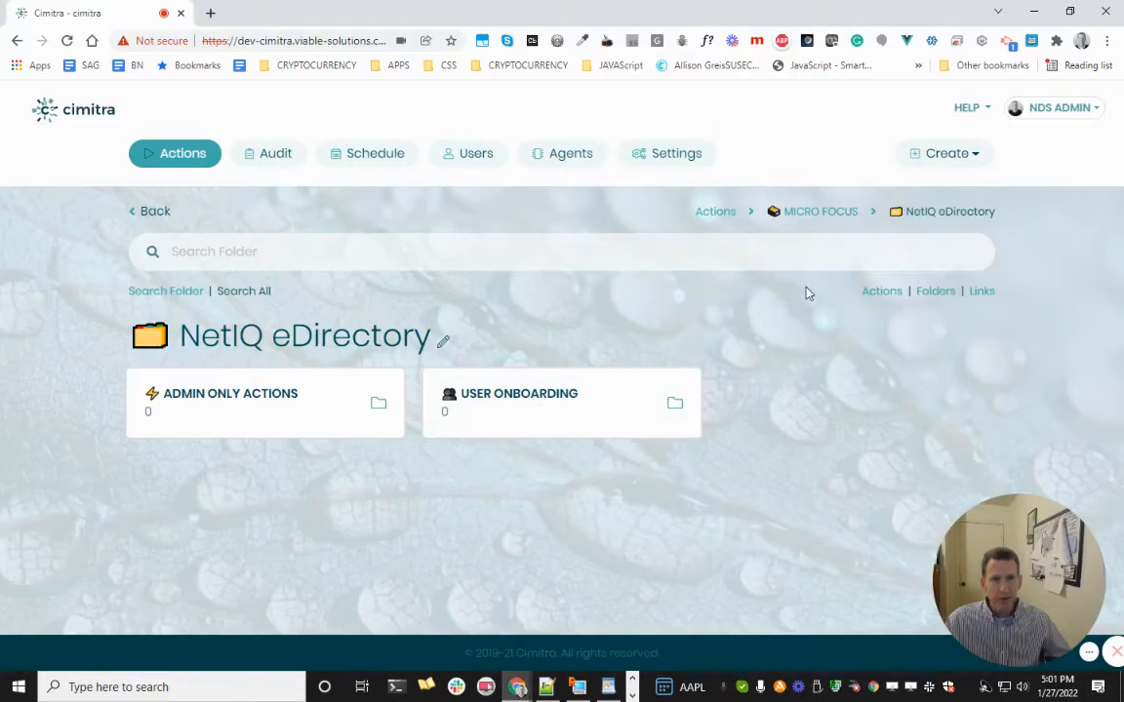
- Try to create a folder with the copied PASSWORDS /ACCESS name inside NetIQ eDirectory
click(964, 163)
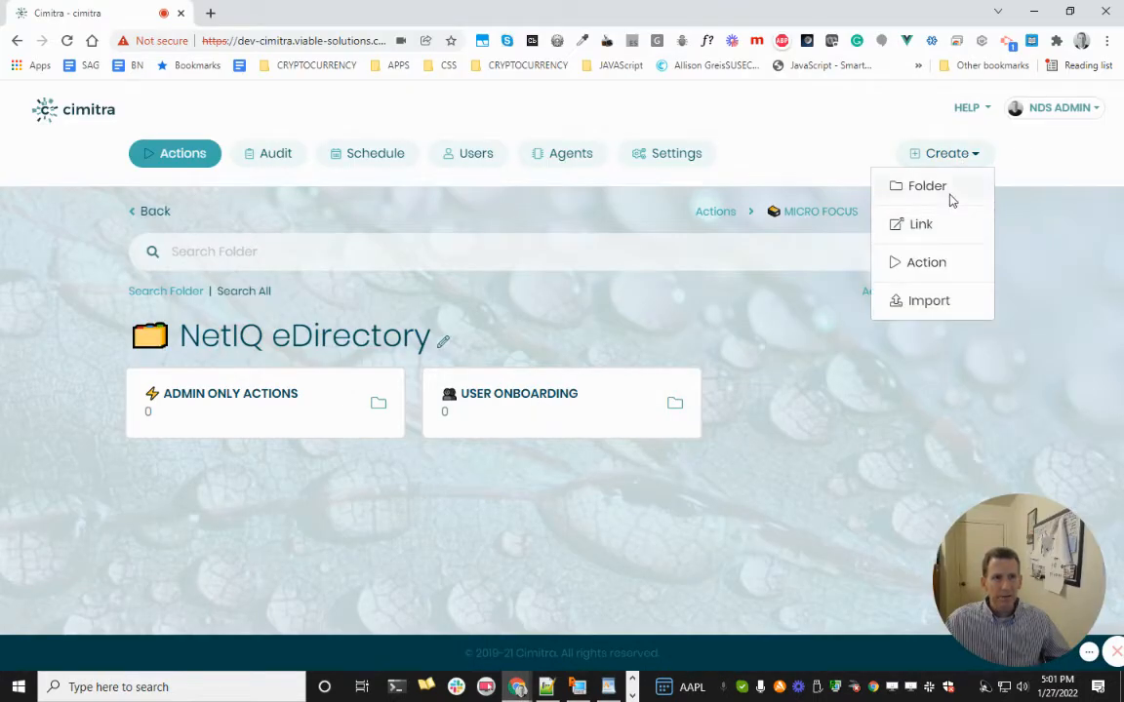
click(951, 198)
click(629, 357)
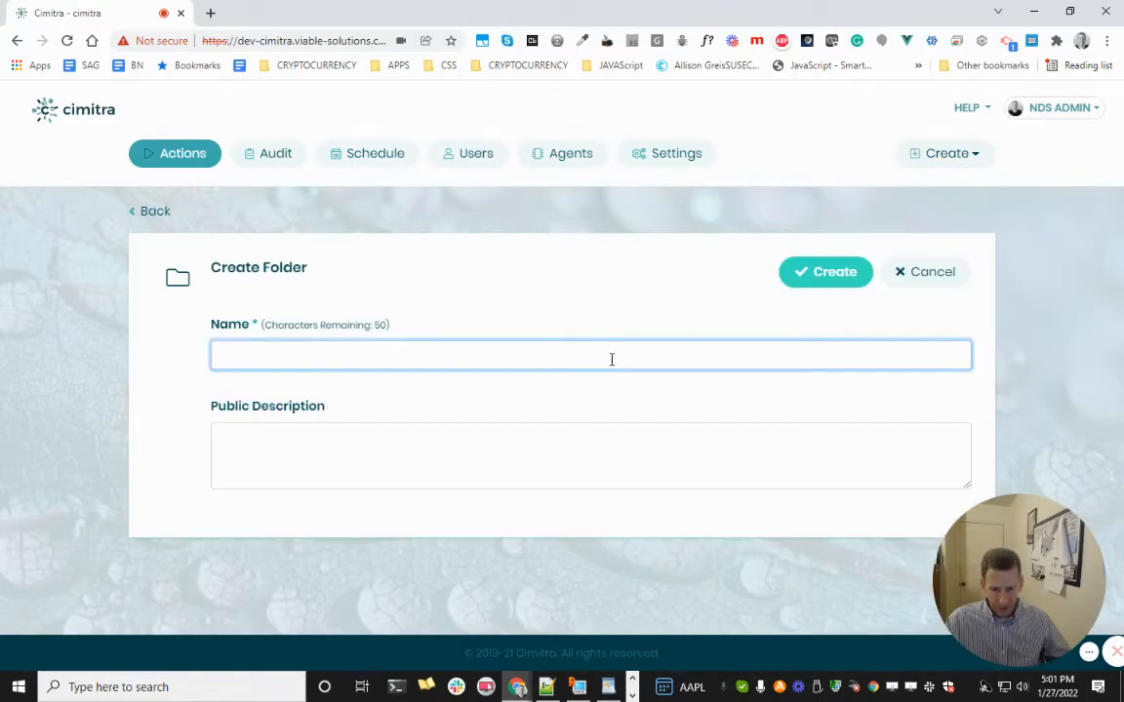
key(ctrl+v)
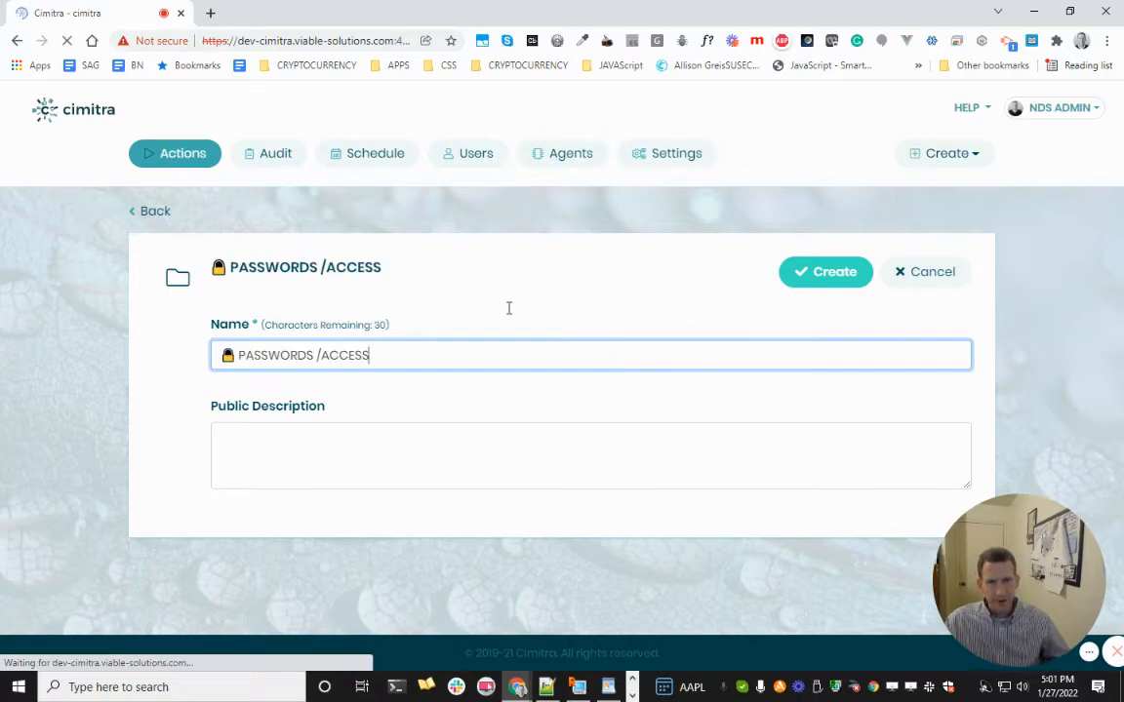
click(825, 272)
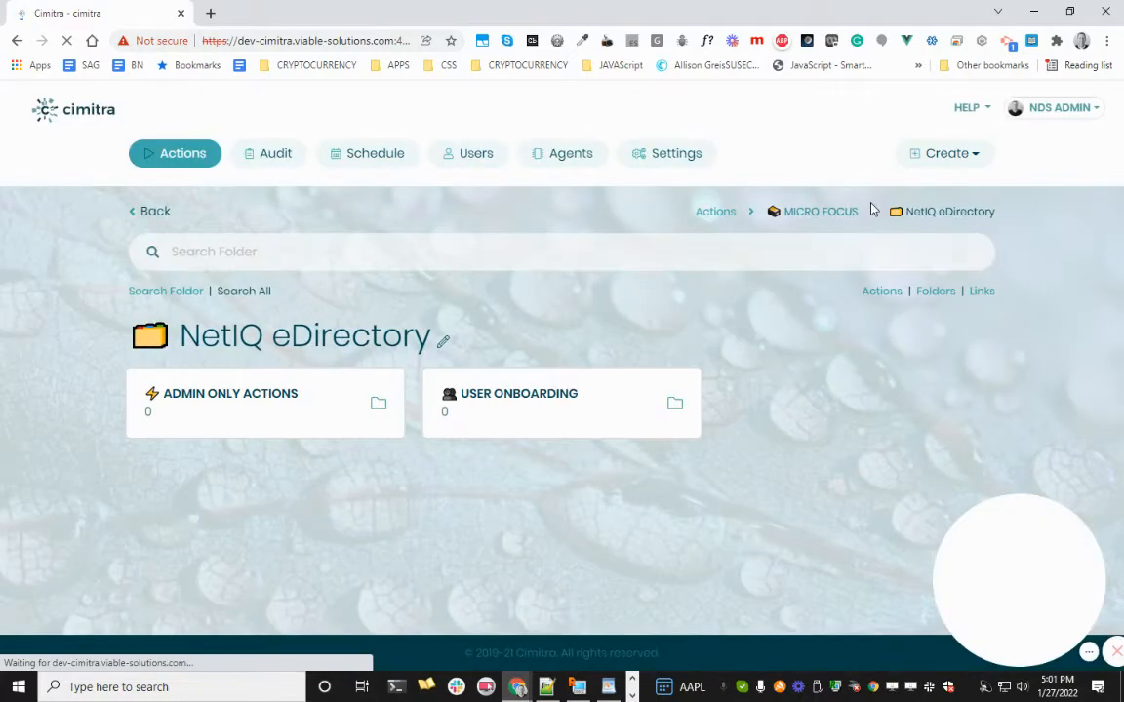
- Create the PASSWORDS /ACCESS subfolder inside NetIQ eDirectory using the copied name and icon
click(937, 153)
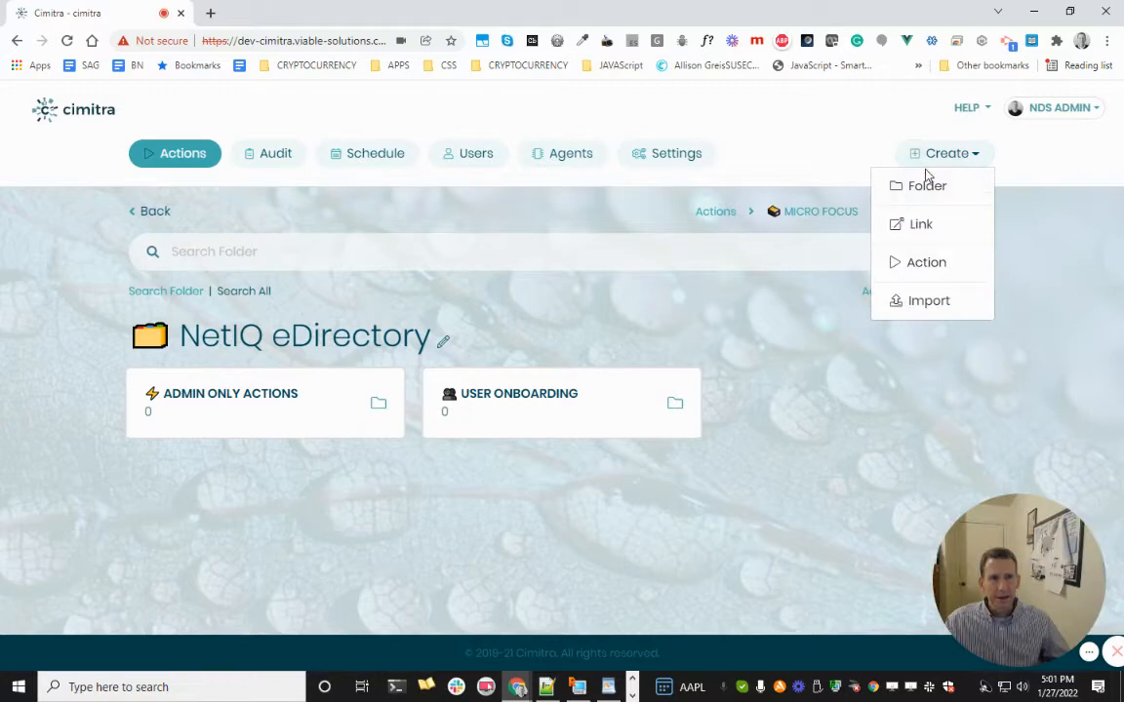
click(919, 184)
click(431, 366)
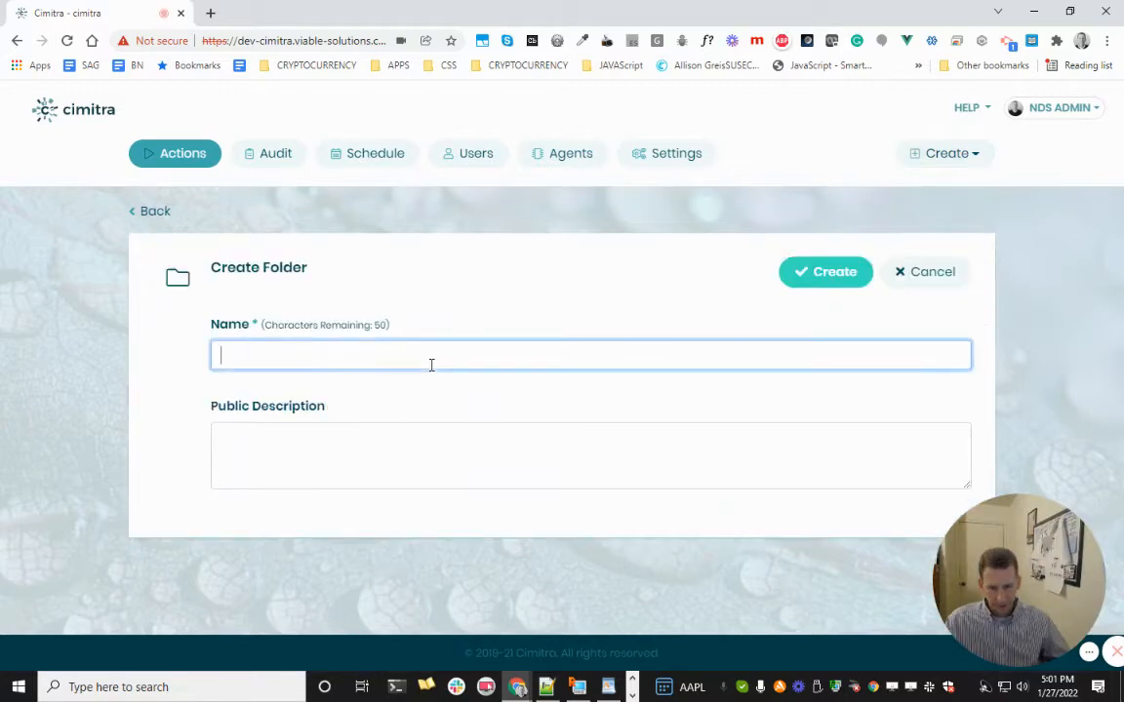
key(ctrl+v)
click(831, 276)
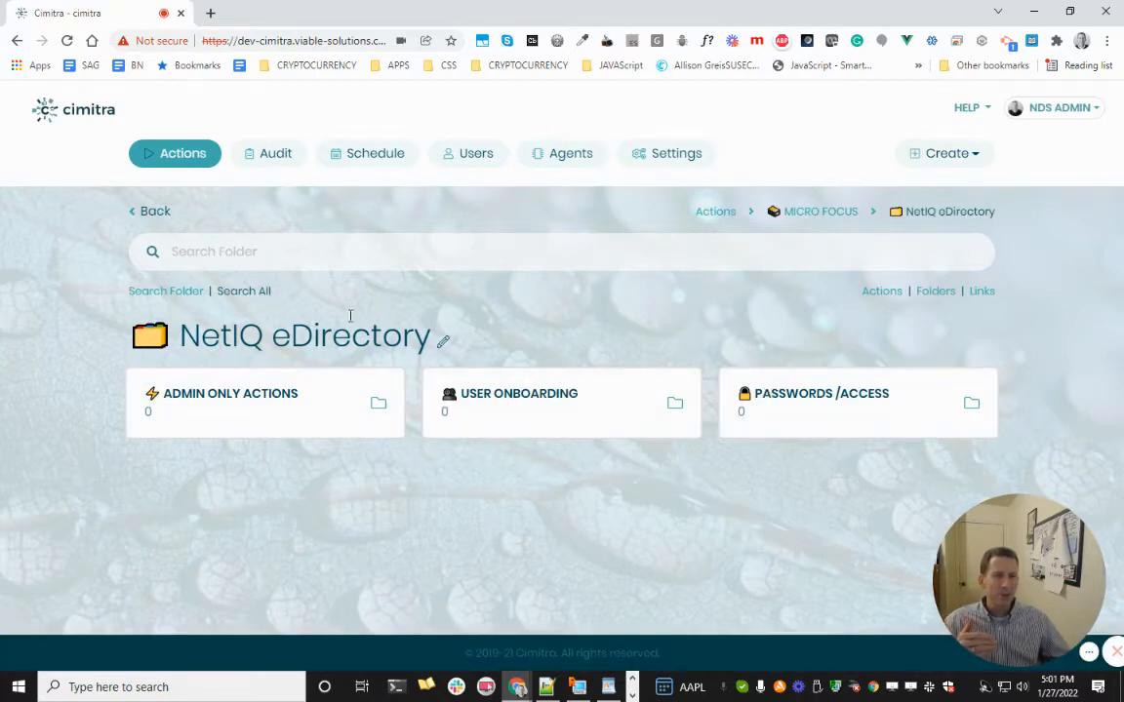
- Open the ADMIN ONLY ACTIONS folder, and copy the UPGRADE CIMITRA EDIR PRACTICE import URL from the WordPad instructions
click(230, 387)
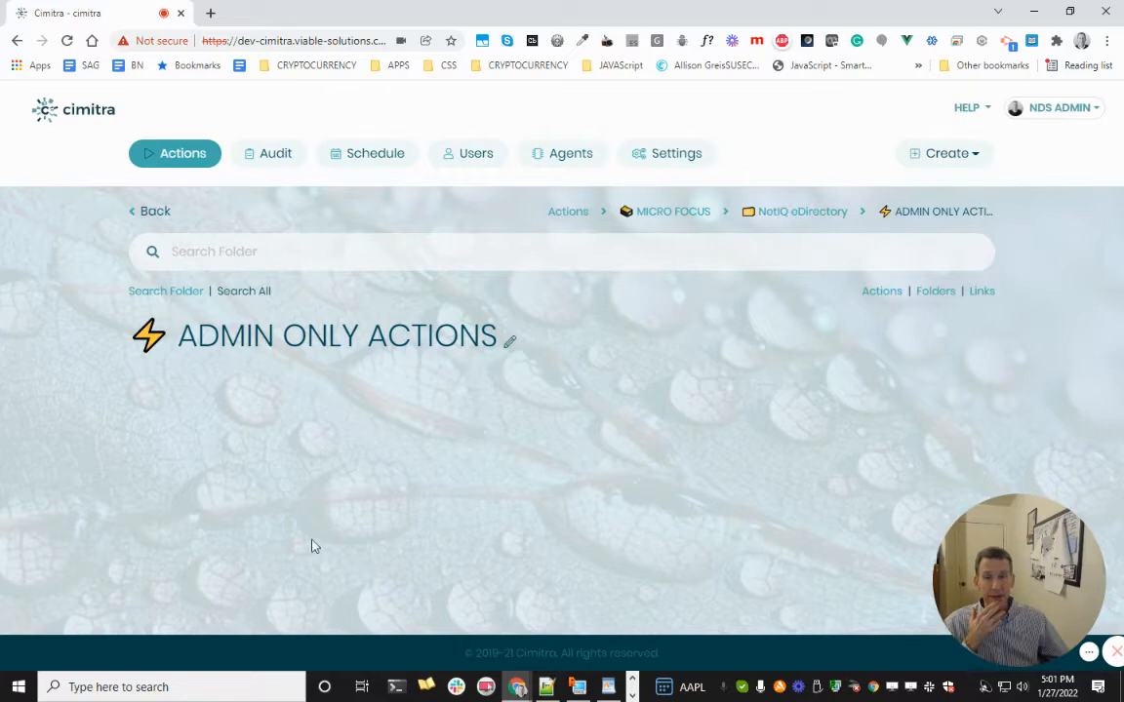
click(607, 686)
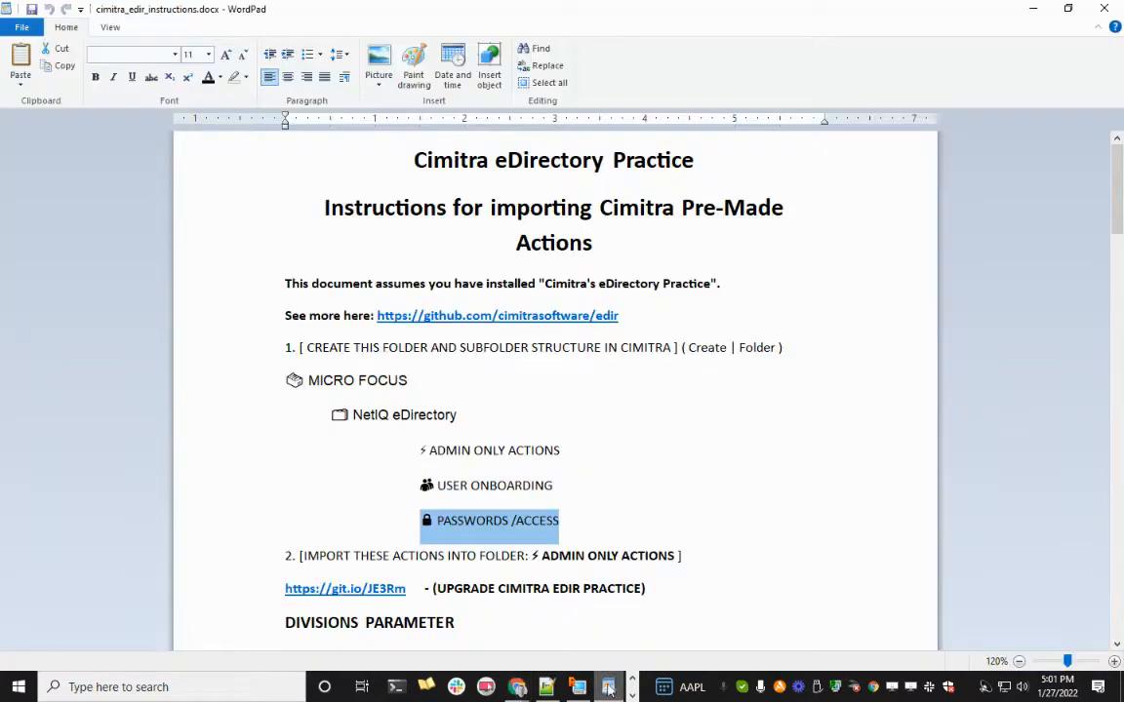
scroll(639, 561, down, 7)
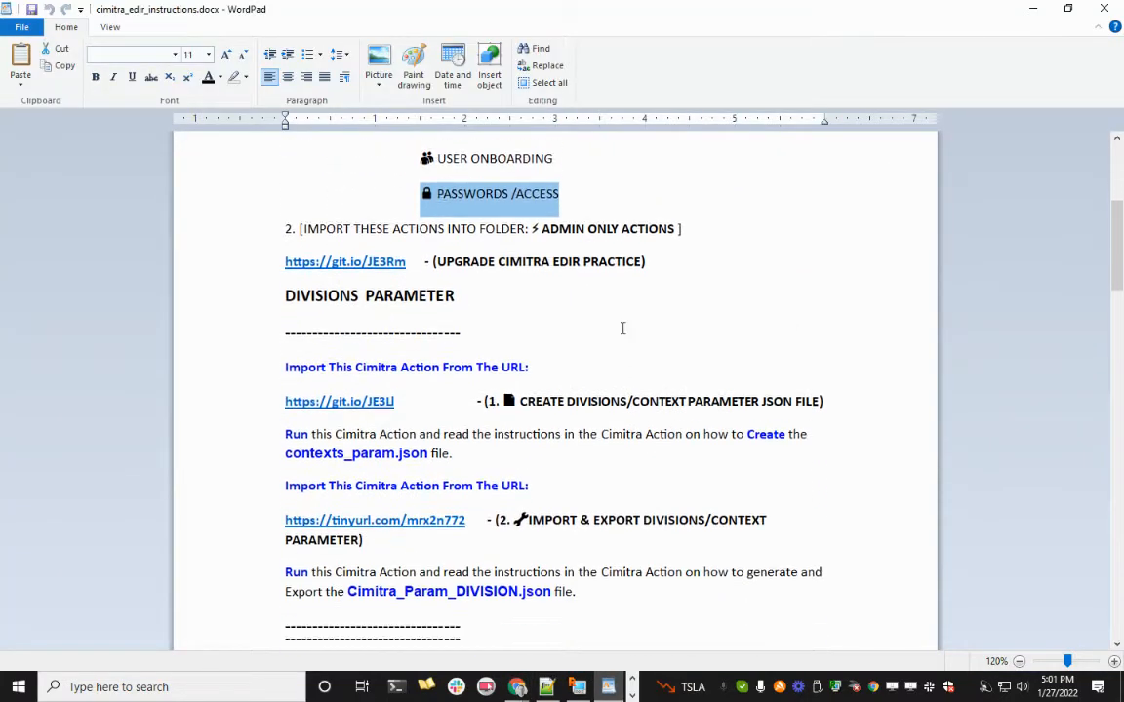
drag(680, 155, 597, 142)
click(490, 259)
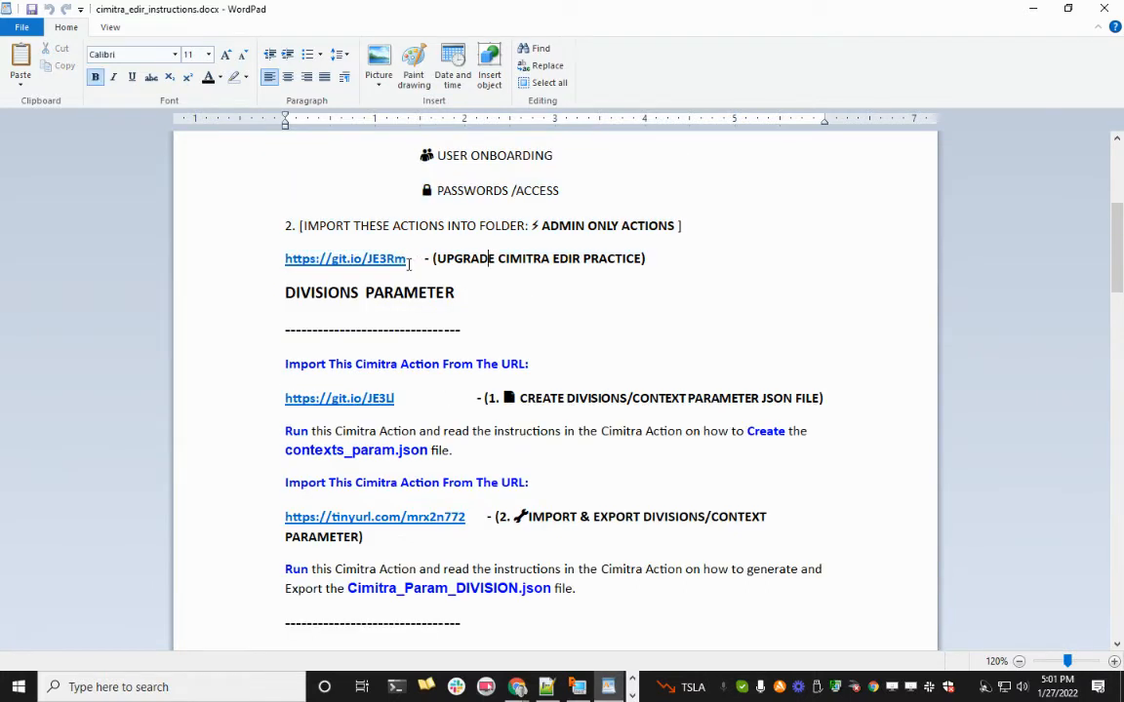
drag(408, 263, 280, 271)
key(ctrl+c)
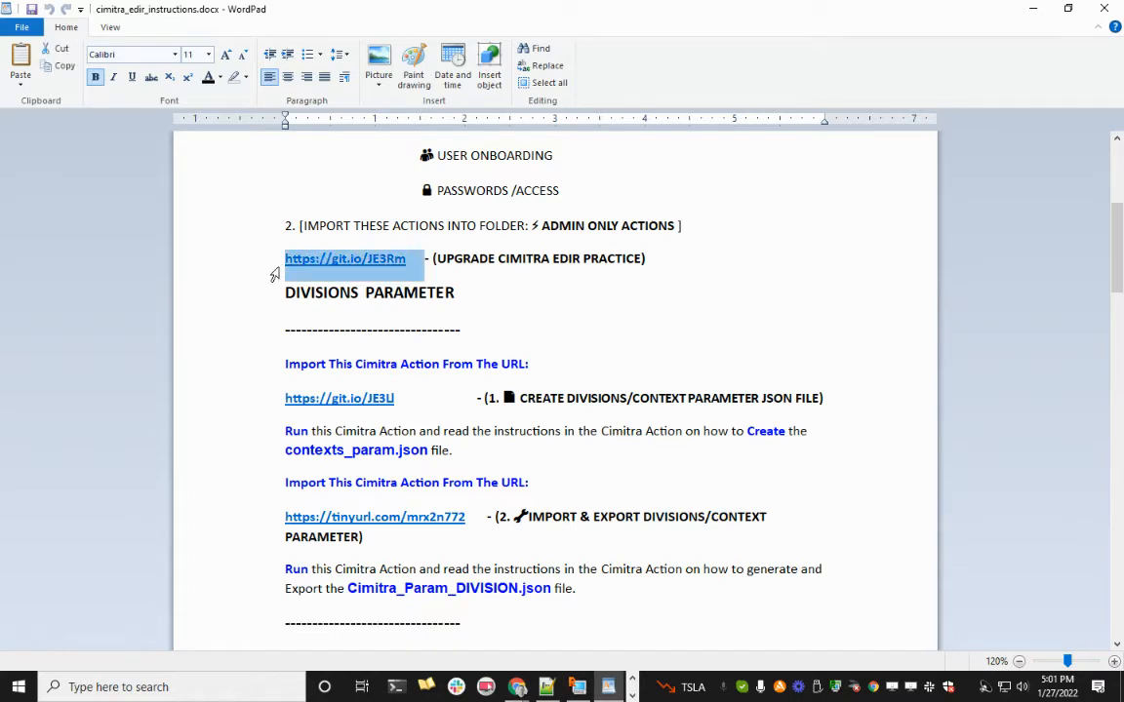
key(alt+Tab)
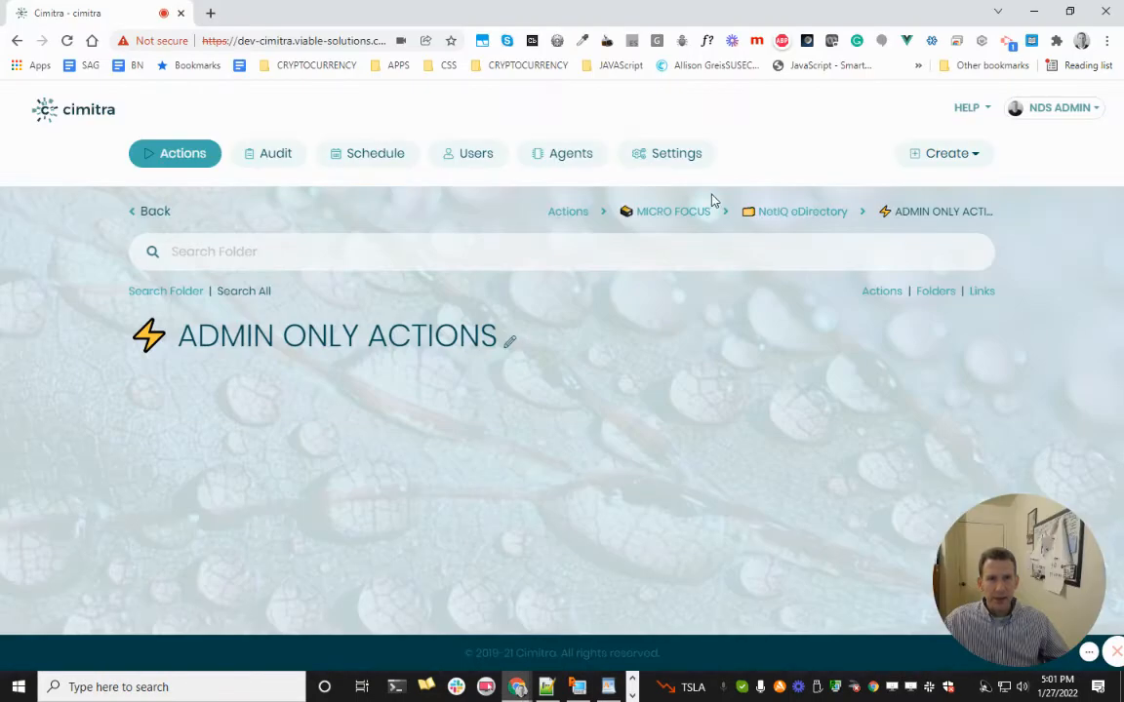
click(942, 158)
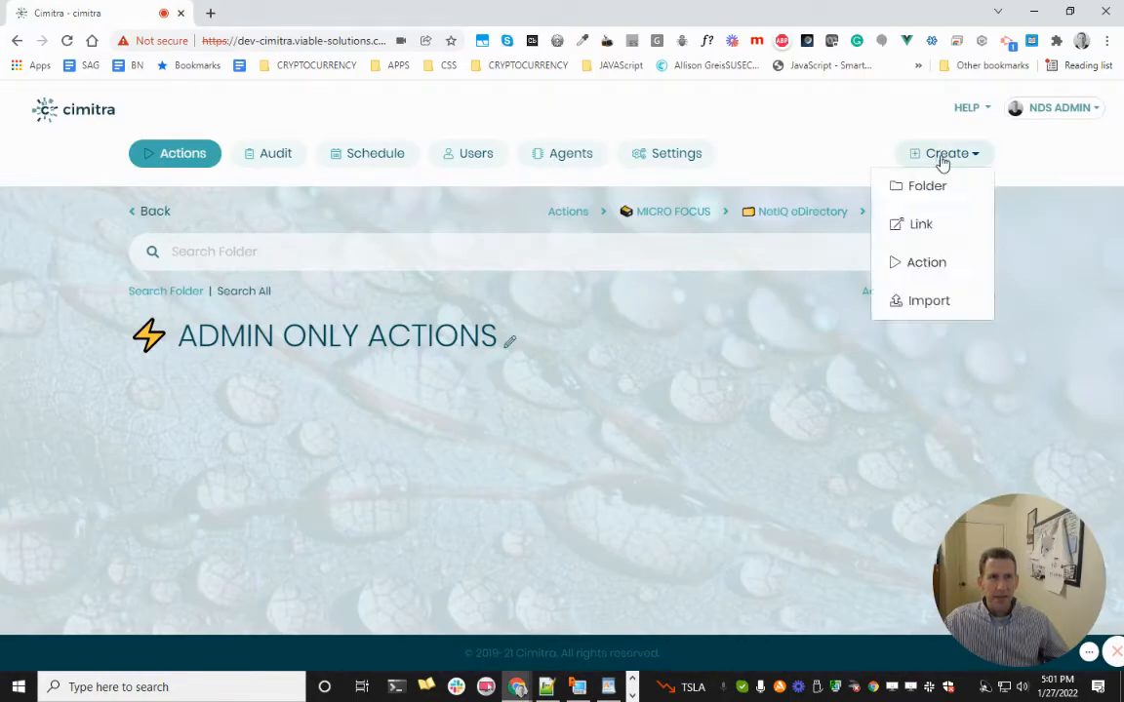
click(889, 308)
click(236, 373)
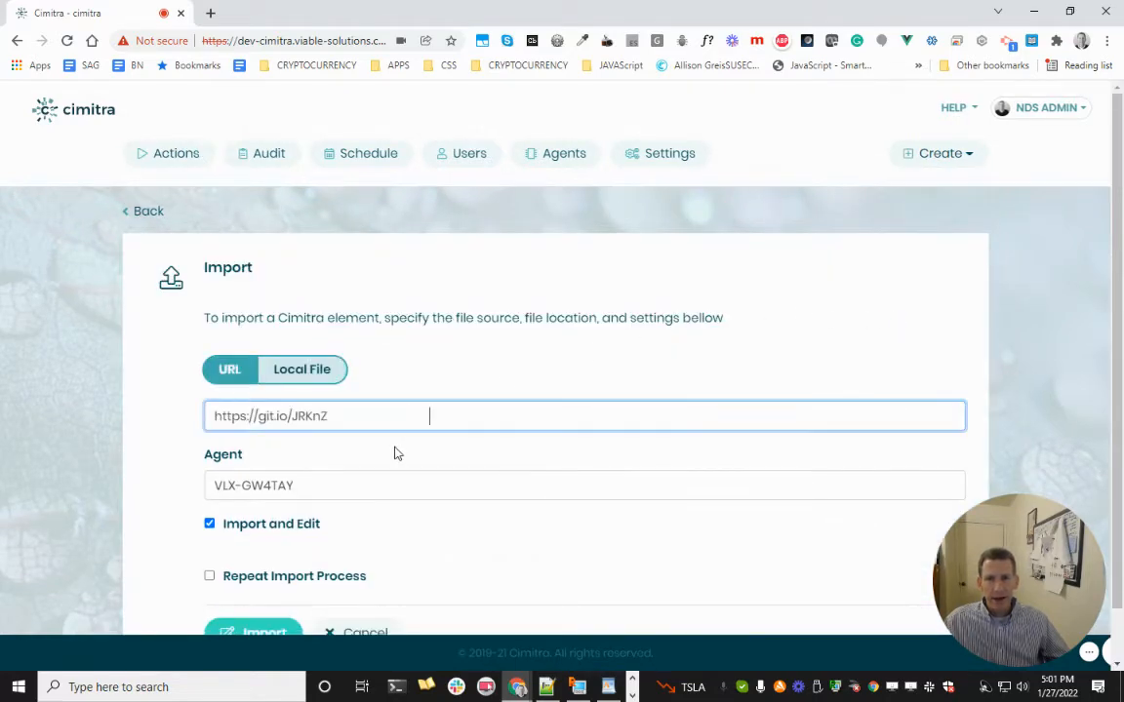
key(ctrl+a)
key(BackSpace)
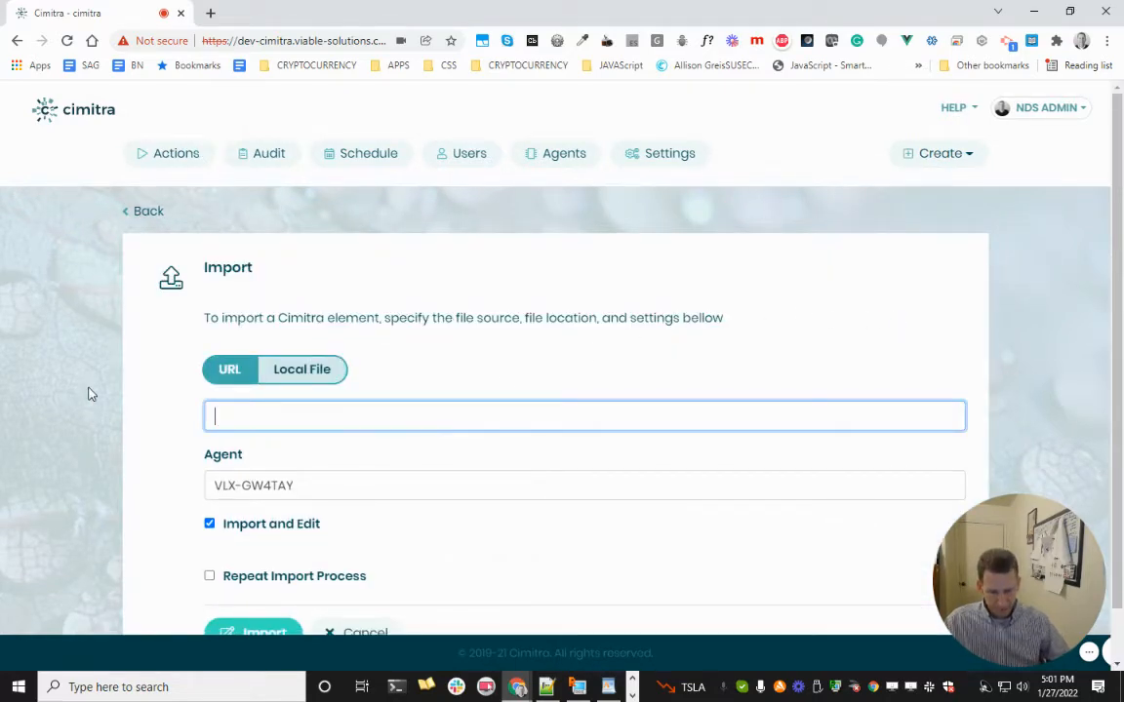
key(ctrl+v)
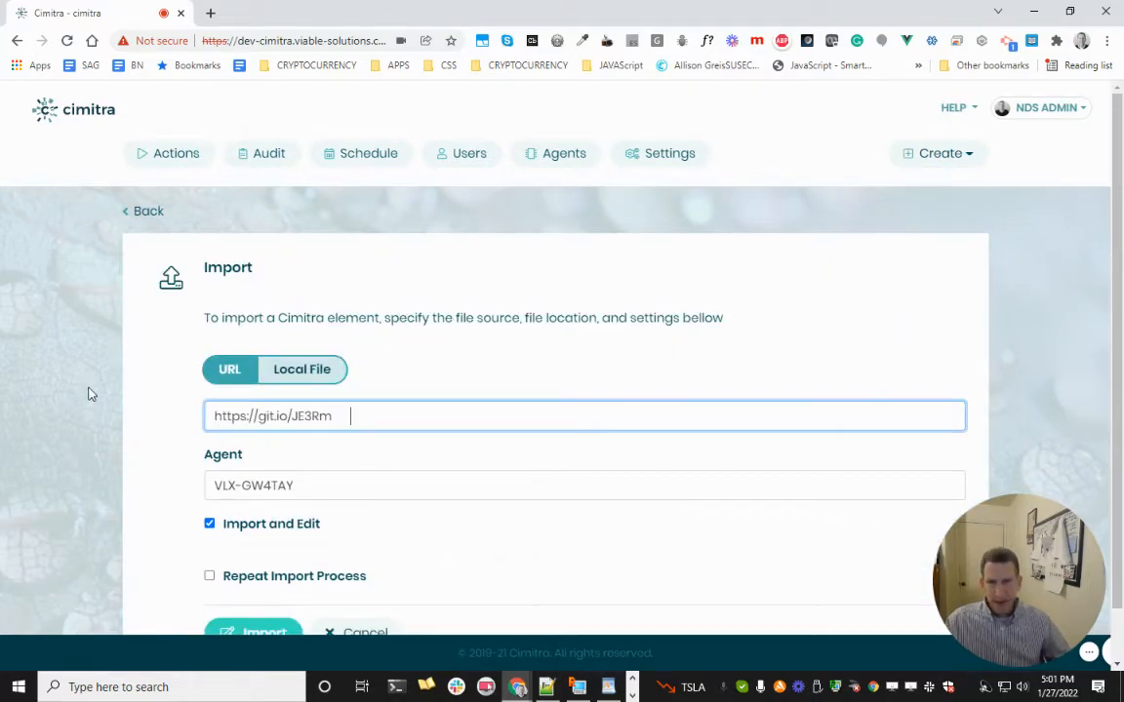
- Choose the agent VLX-GW4TAY for the import, run the import, and create the UPGRADE CIMITRA EDIR PRACTICE action
click(529, 484)
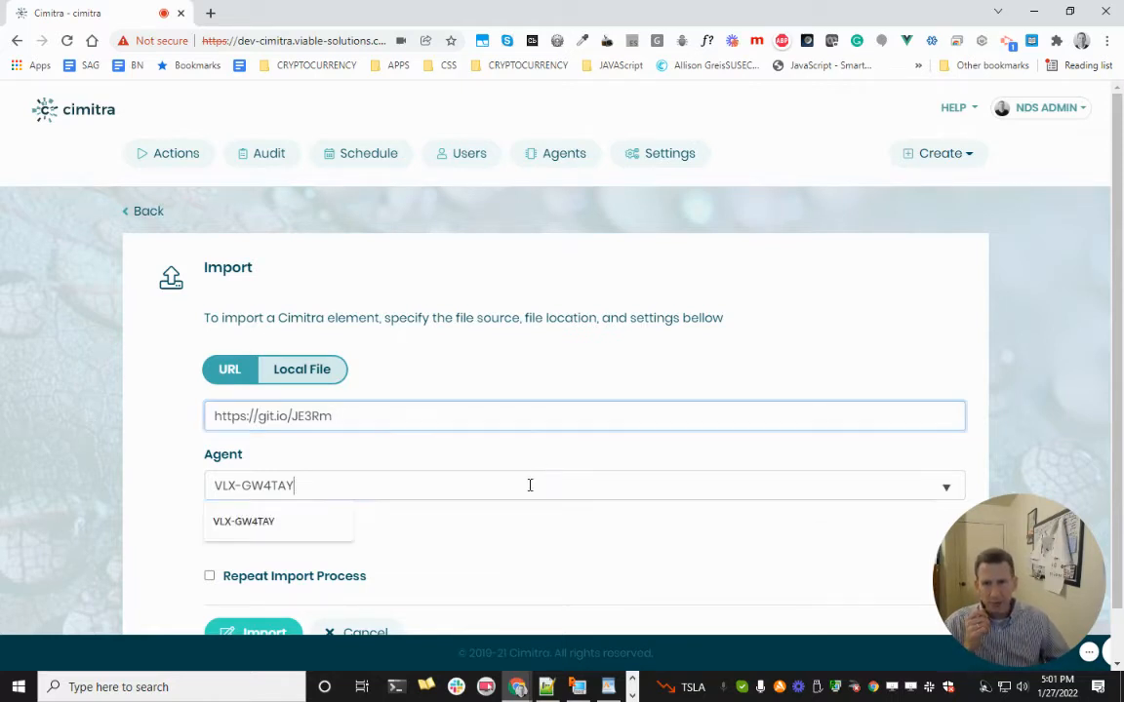
key(BackSpace)
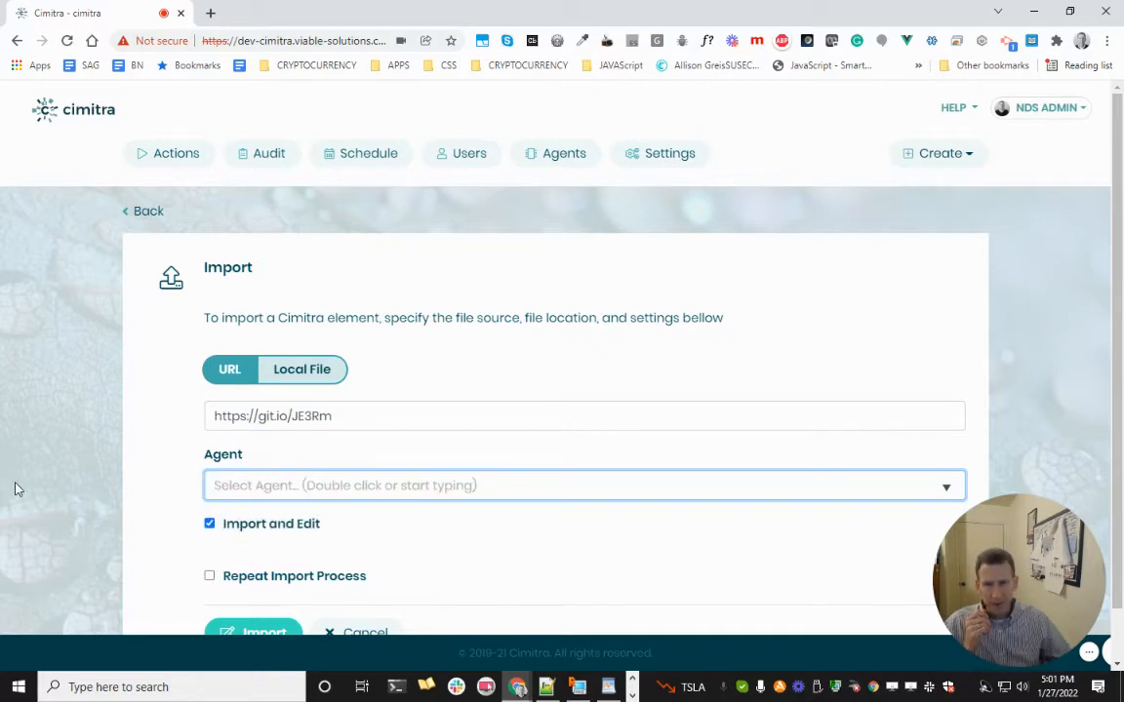
double_click(416, 472)
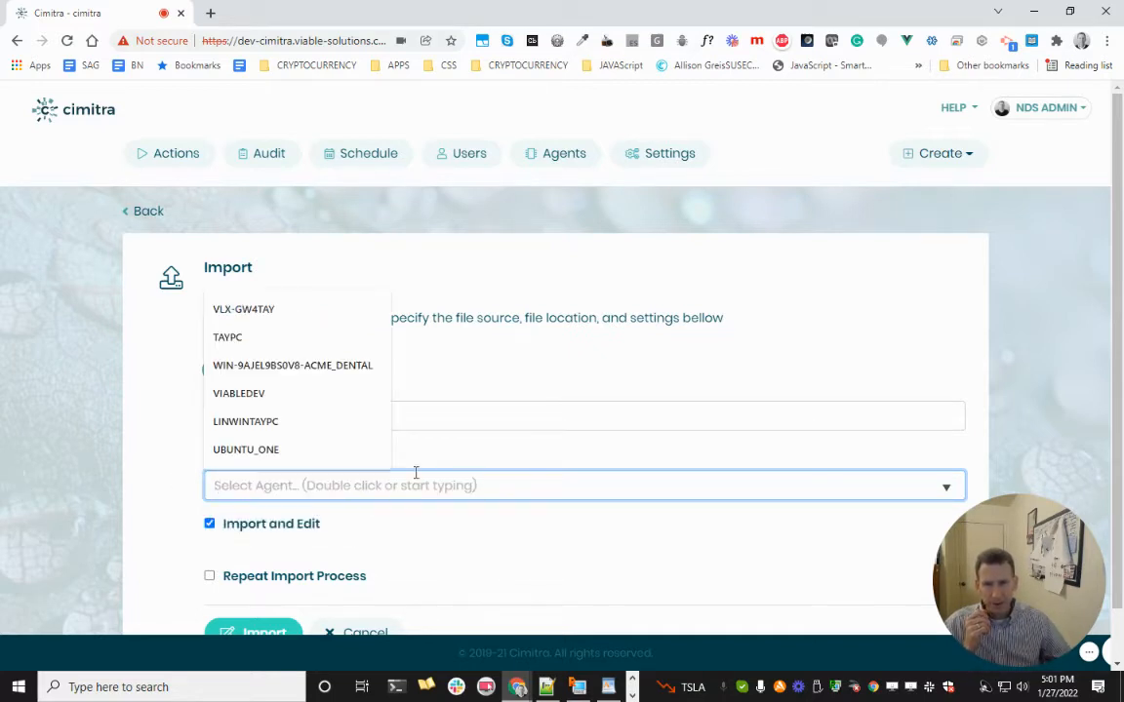
click(315, 311)
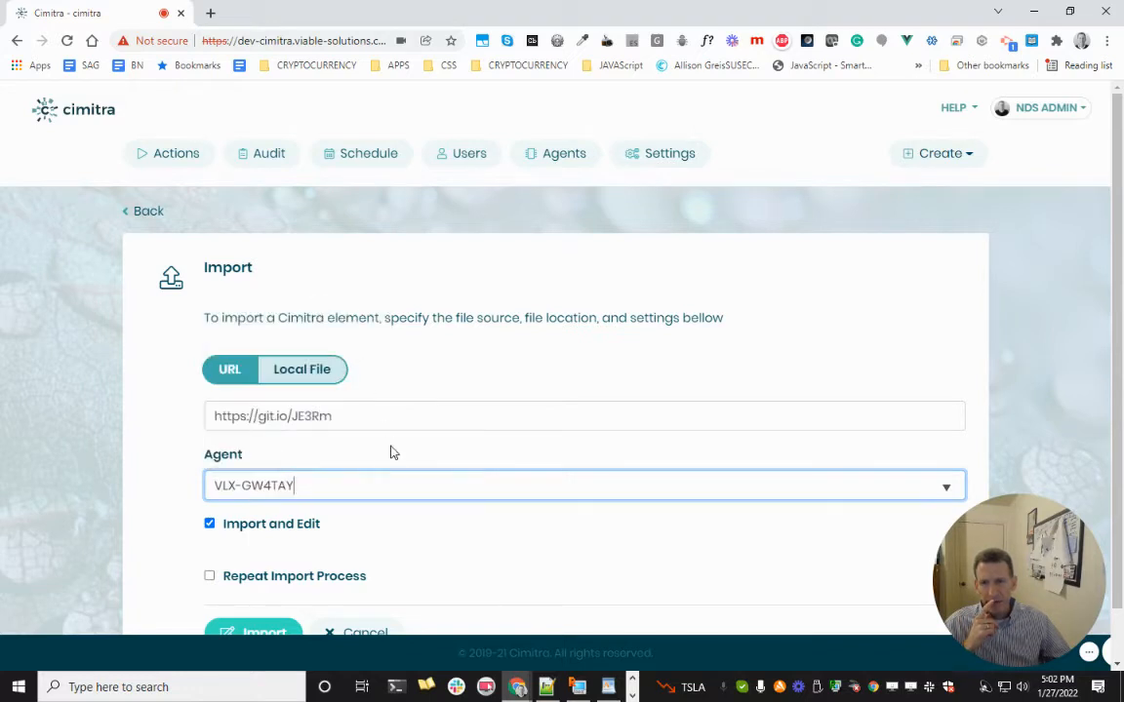
scroll(393, 454, down, 1)
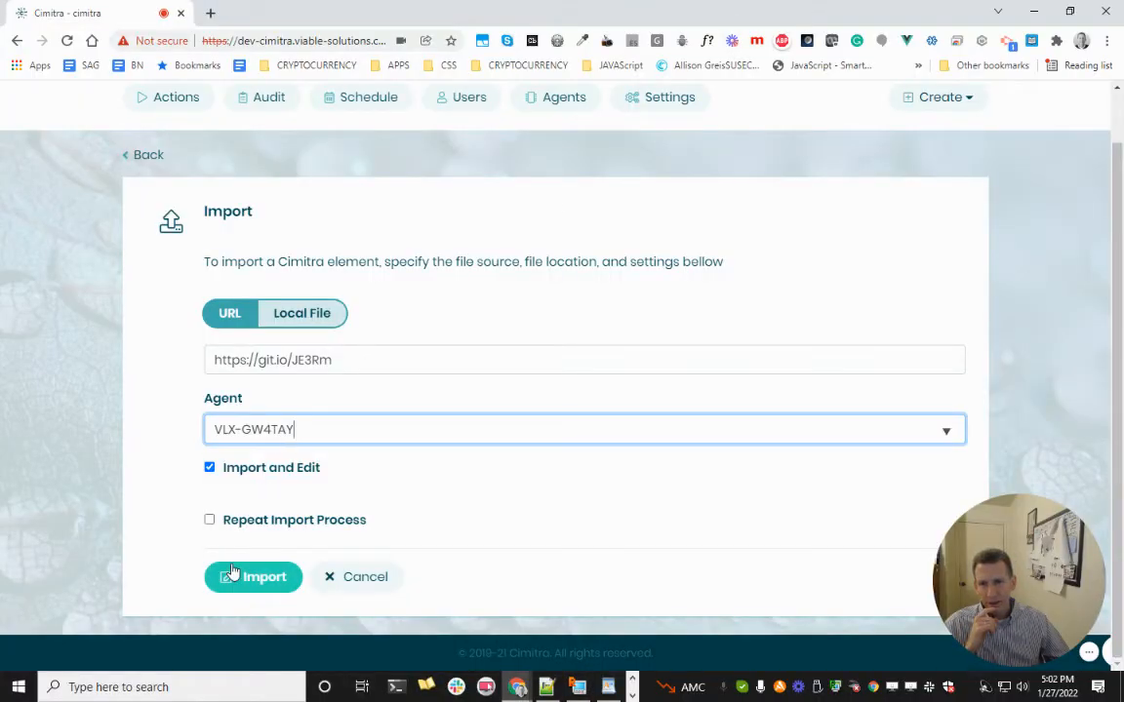
click(233, 586)
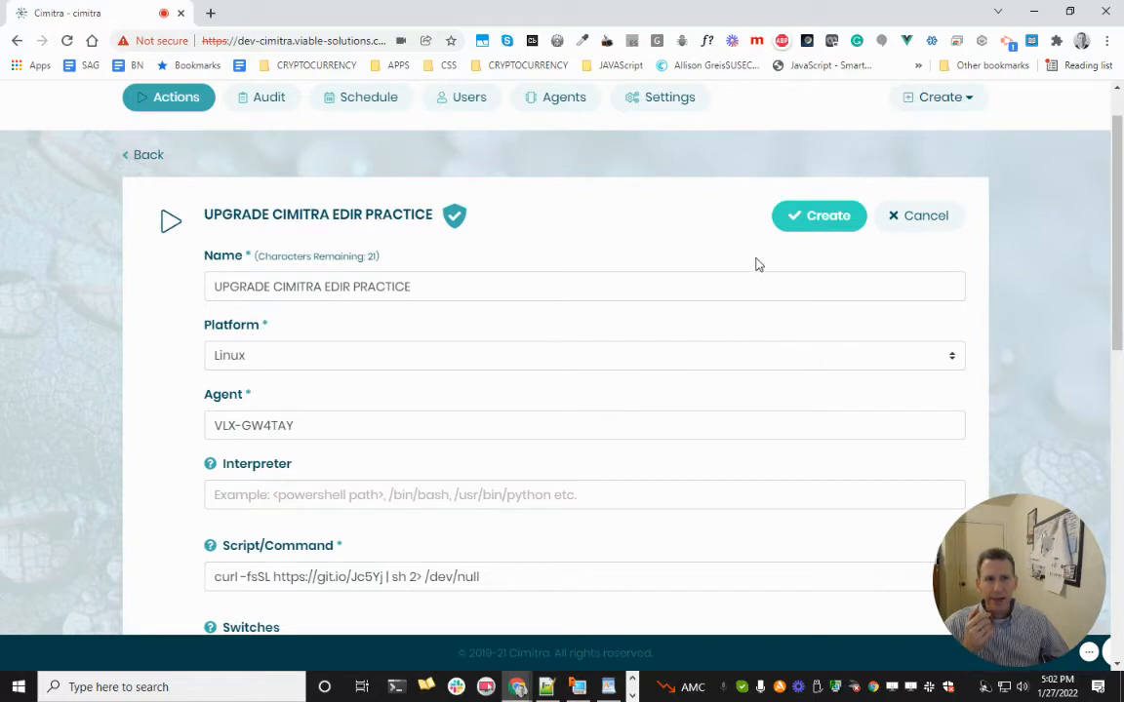
click(804, 218)
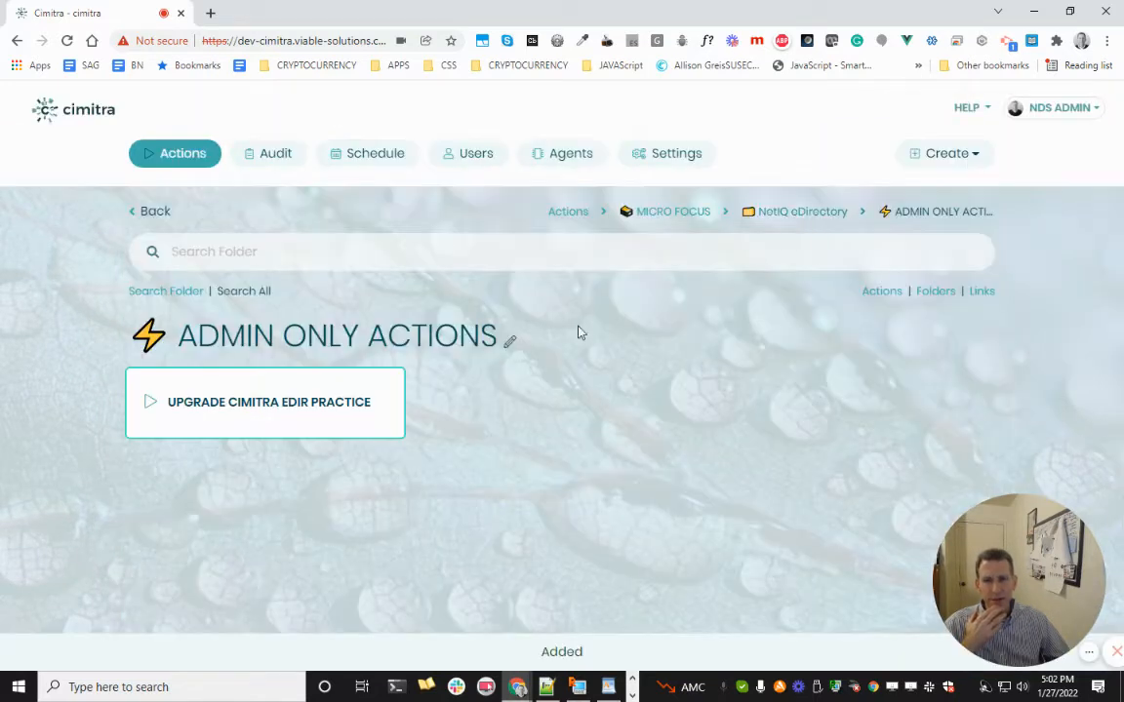
- Review the settings of the UPGRADE CIMITRA EDIR PRACTICE action without changing them, and return to the ADMIN ONLY ACTIONS folder
click(329, 400)
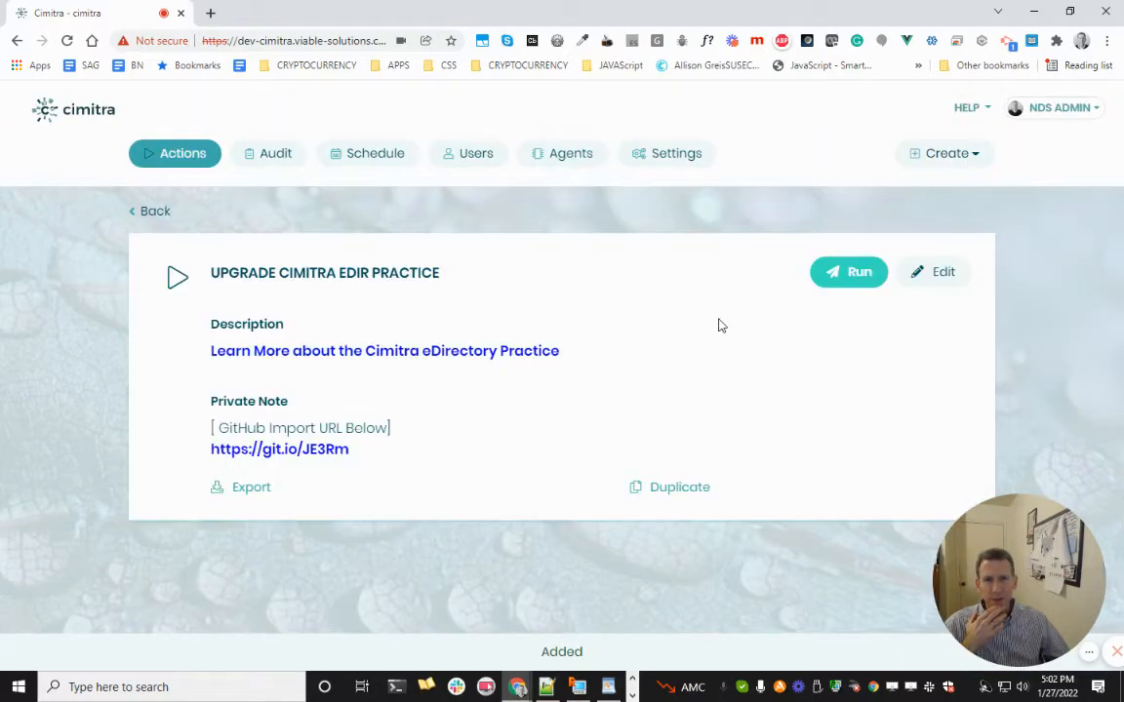
click(917, 278)
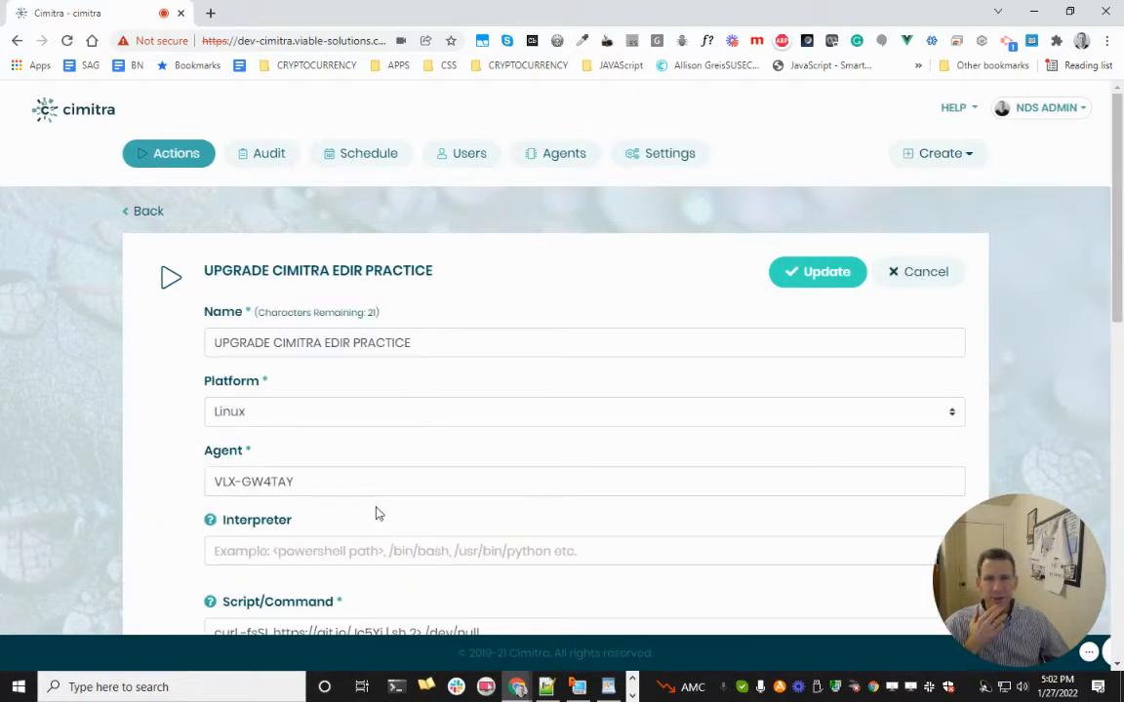
scroll(378, 514, down, 3)
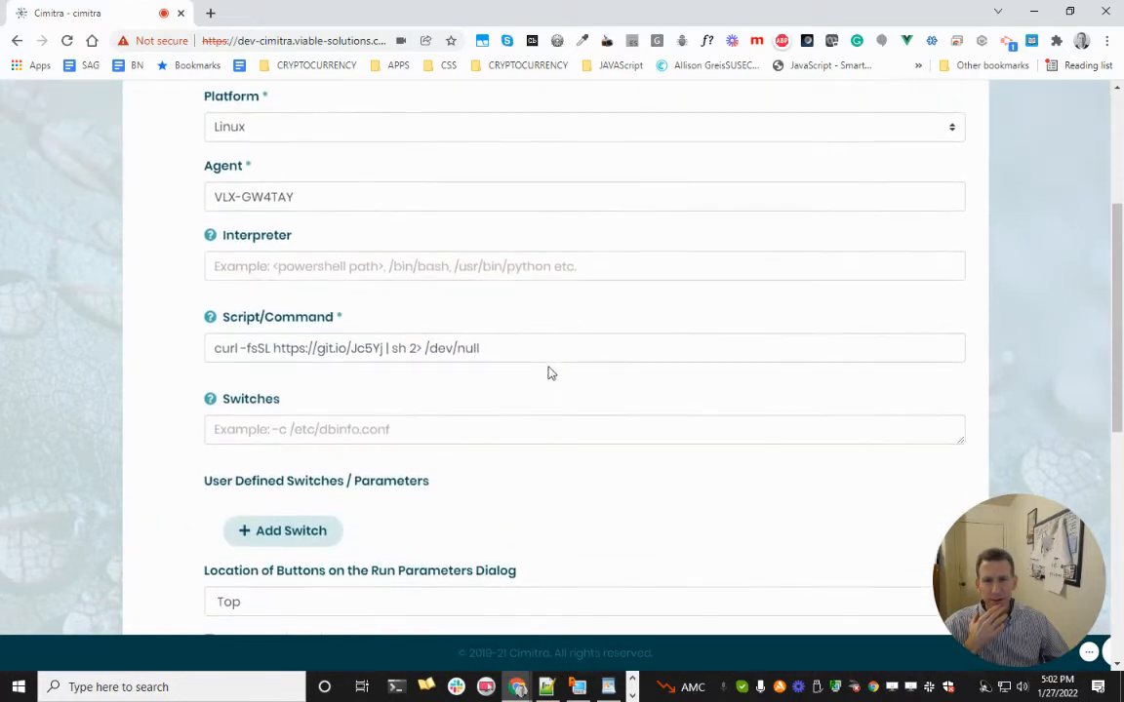
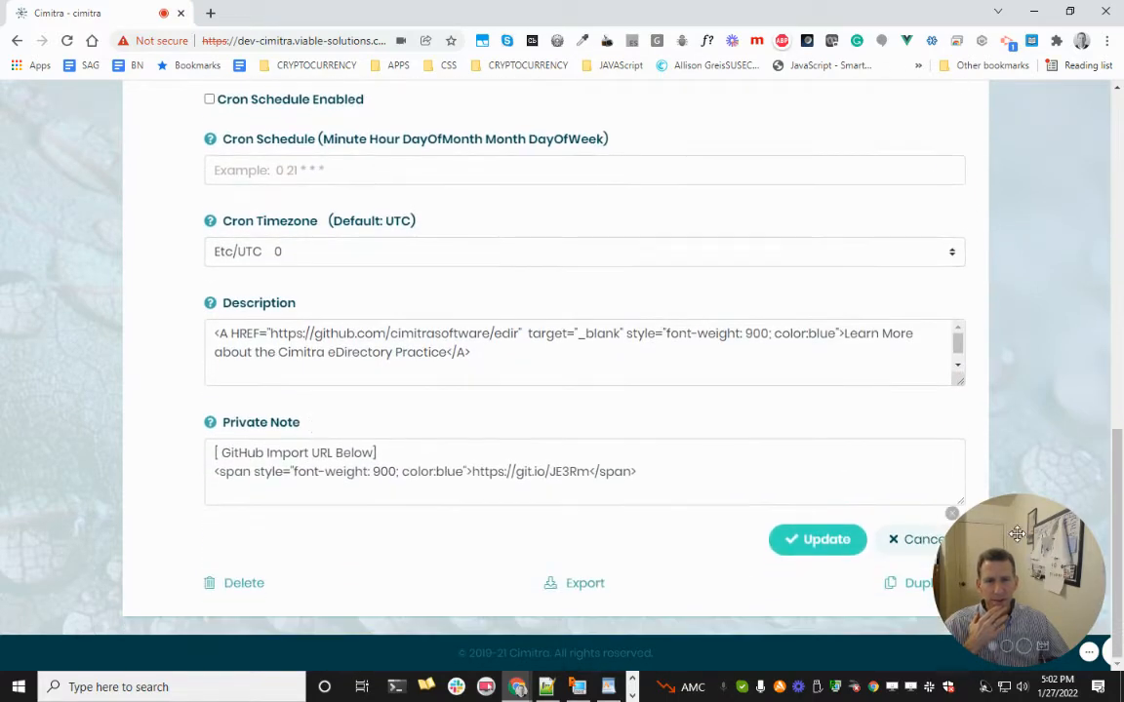
click(917, 540)
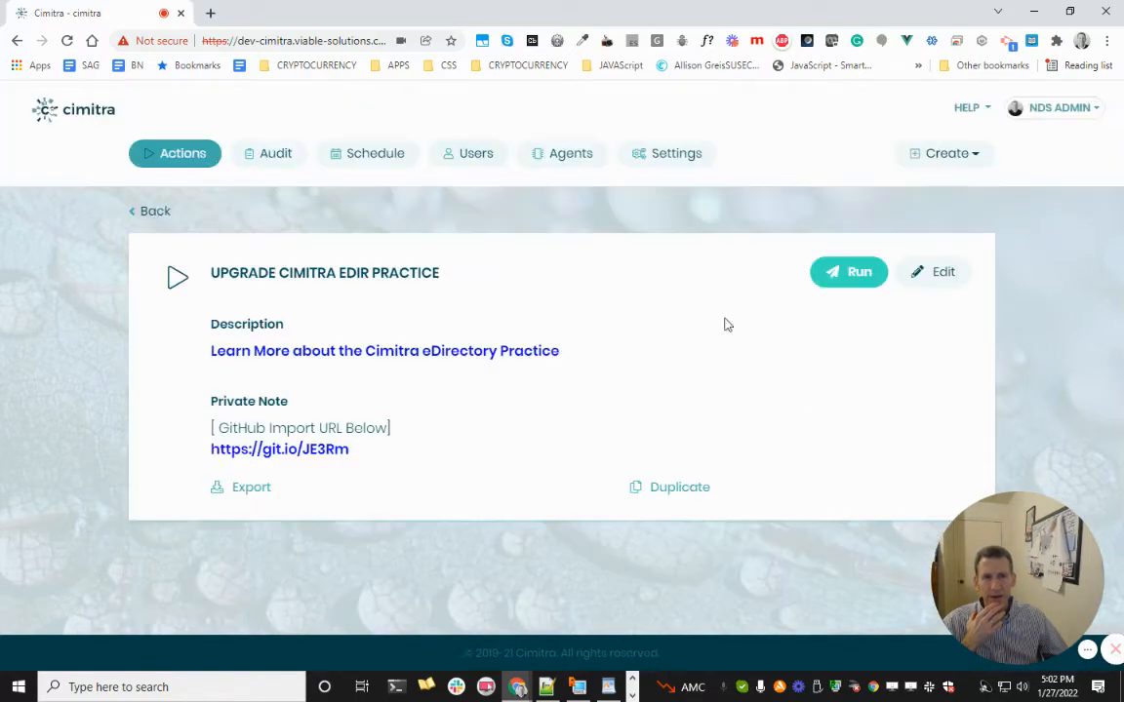
click(195, 153)
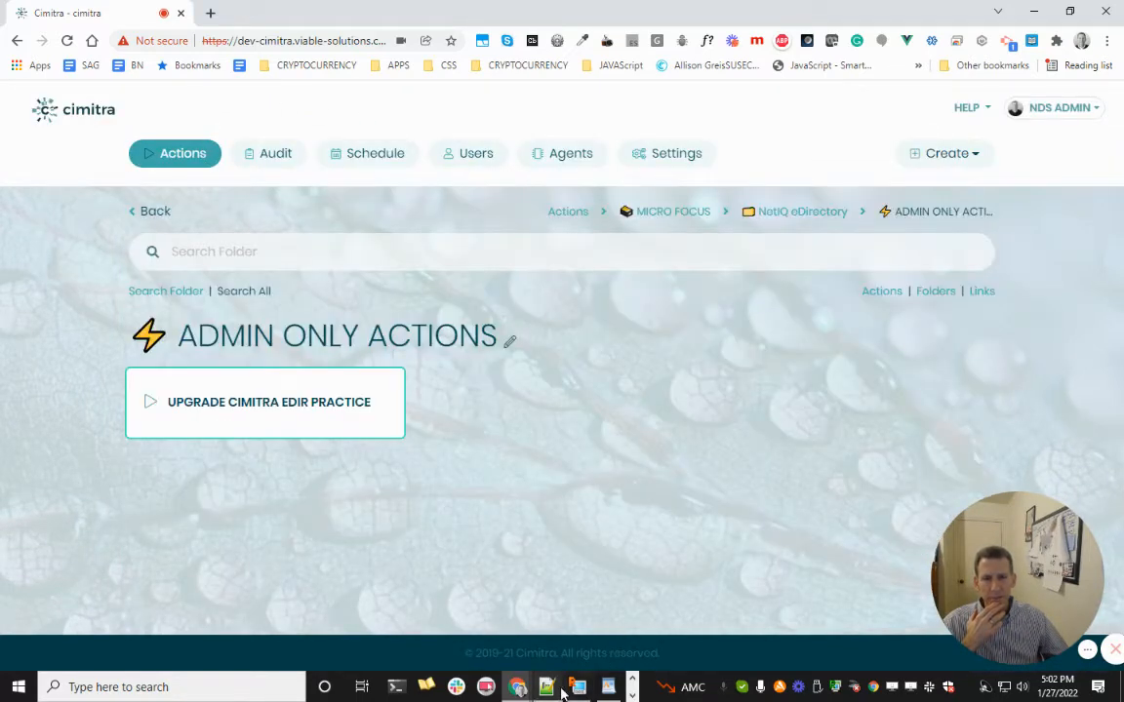
- Copy the import URL for CREATE DIVISIONS/CONTEXT PARAMETER JSON FILE from the WordPad instructions and switch back to Cimitra
click(607, 686)
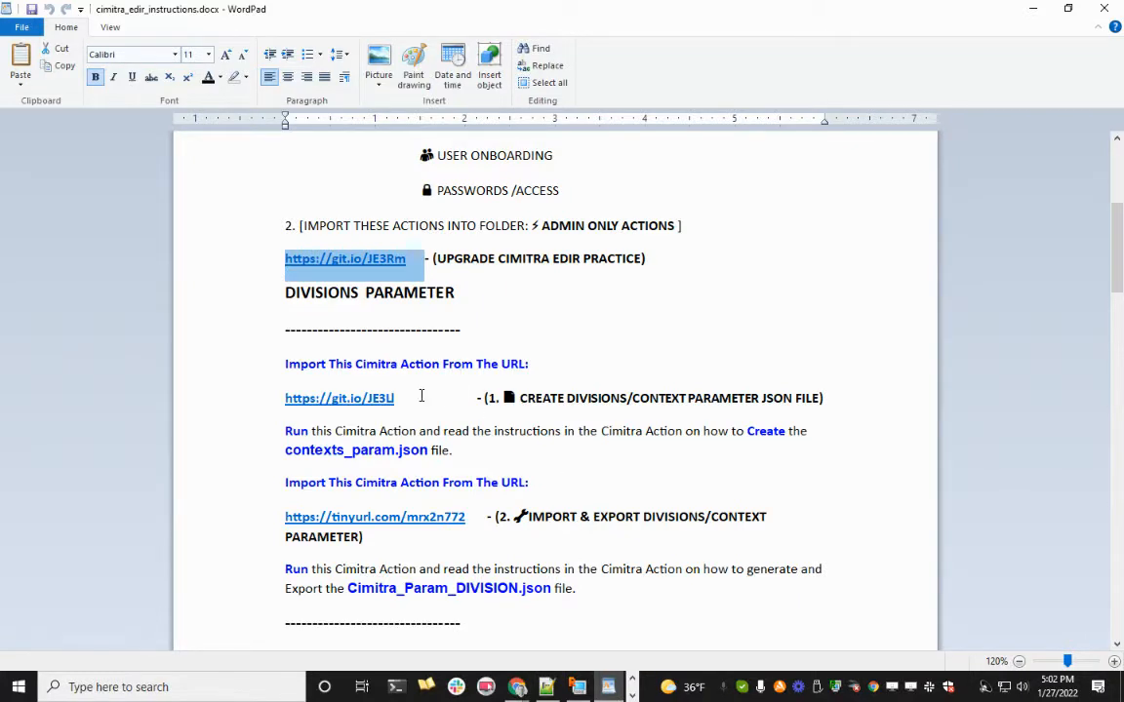
drag(398, 399, 285, 391)
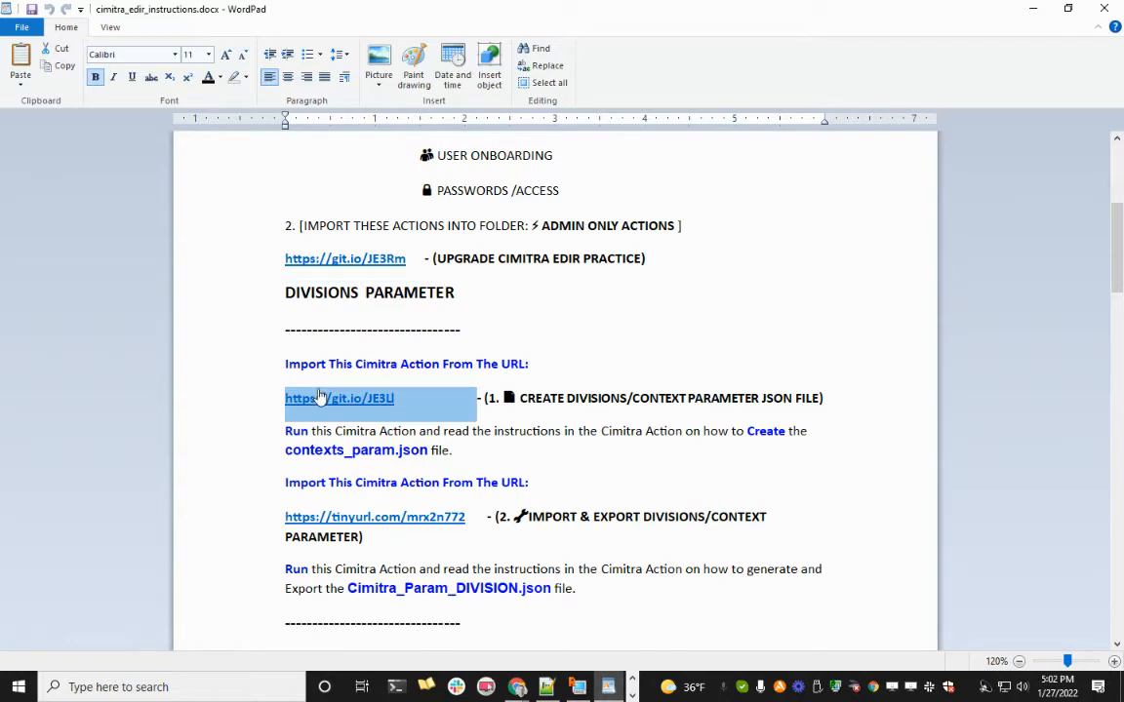
key(alt+Tab)
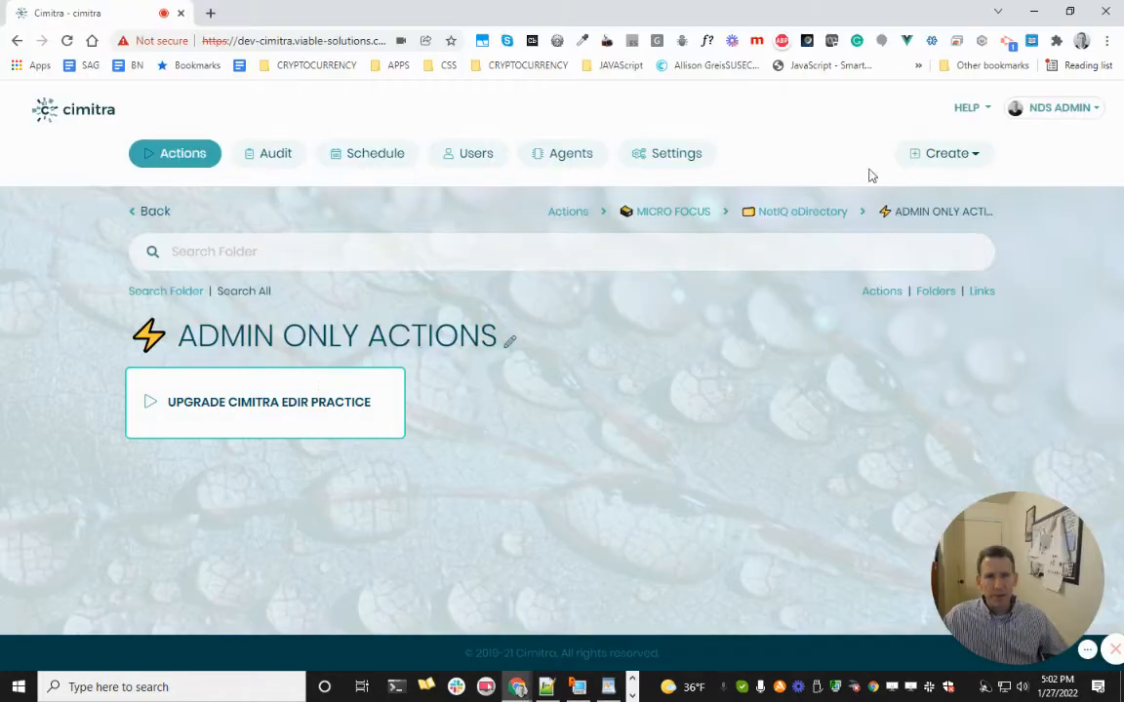
- Import from the copied URL with agent VLX-GW4TAY and create the CREATE DIVISIONS/CONTEXT PARAMETER JSON FILE action in ADMIN ONLY ACTIONS
click(948, 158)
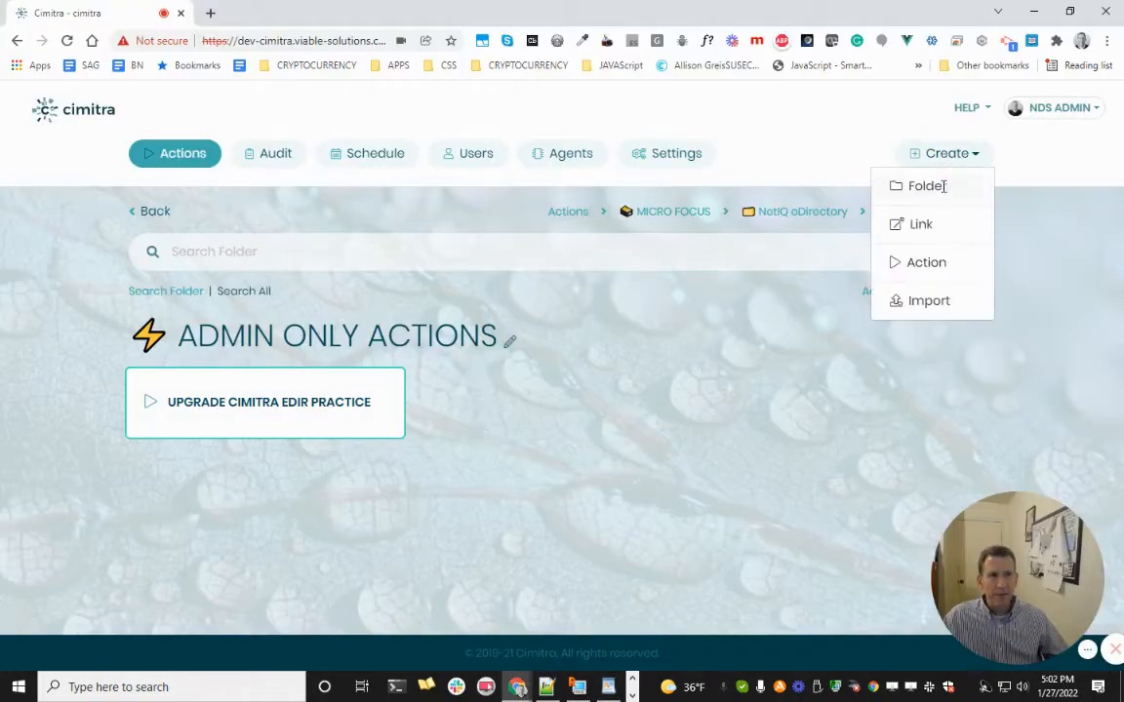
click(921, 298)
drag(384, 424, 5, 426)
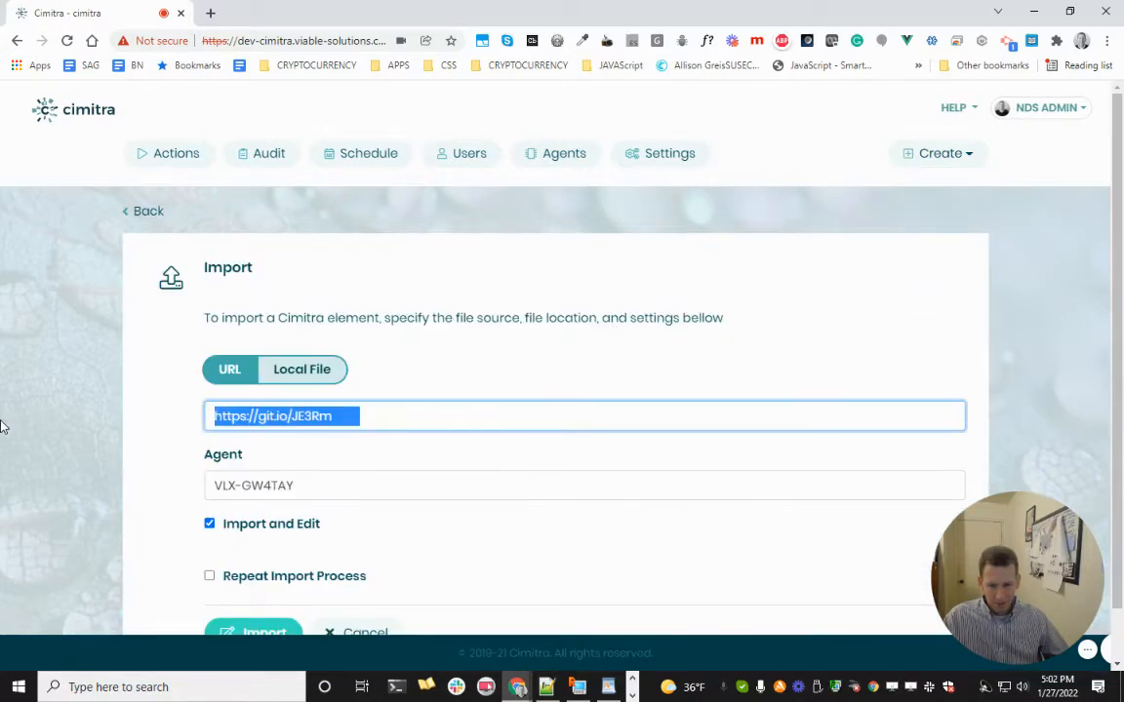
text(https://git.io/JE3LI)
scroll(298, 483, down, 1)
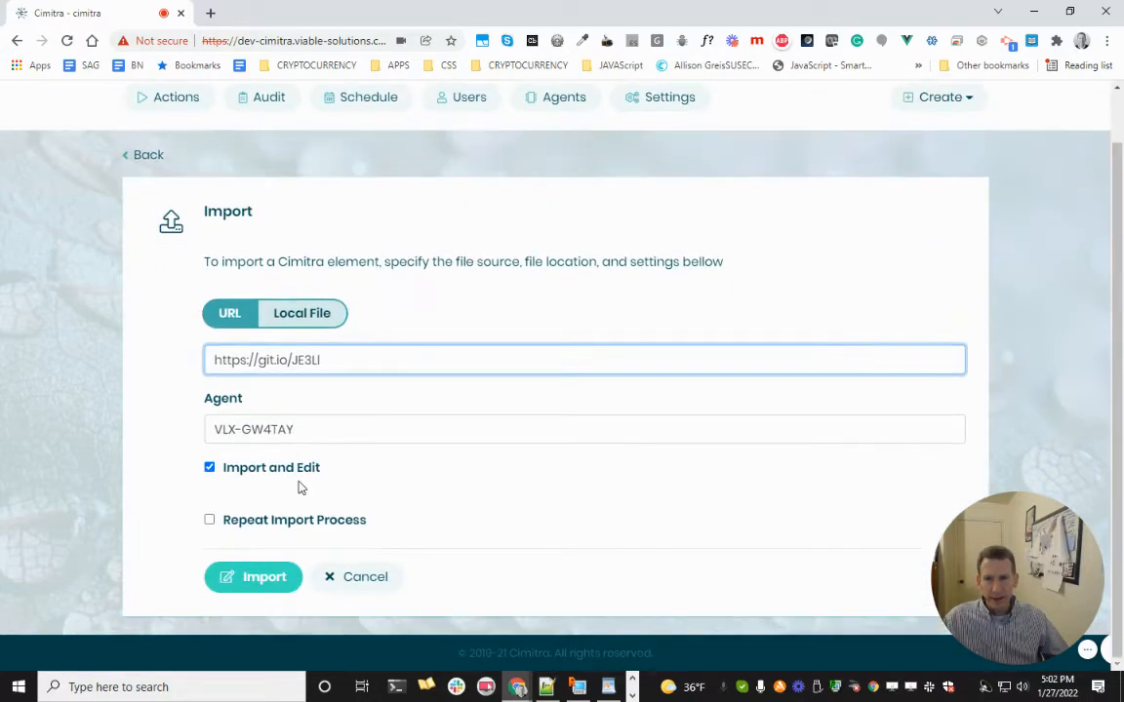
click(261, 589)
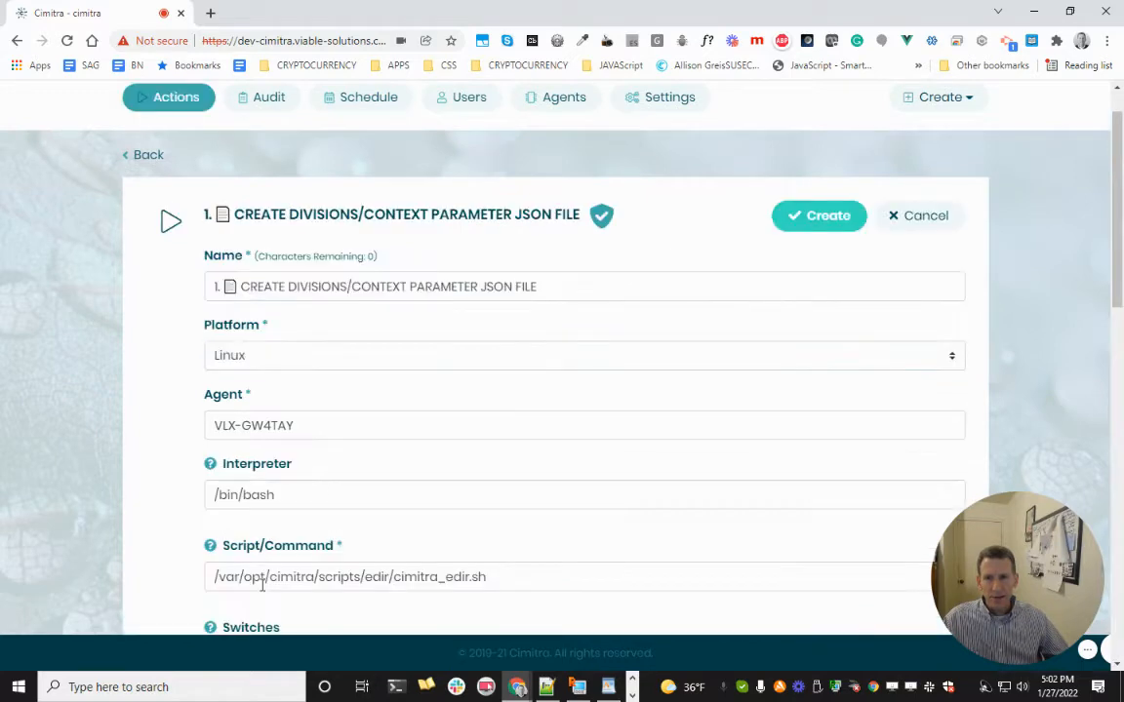
click(825, 216)
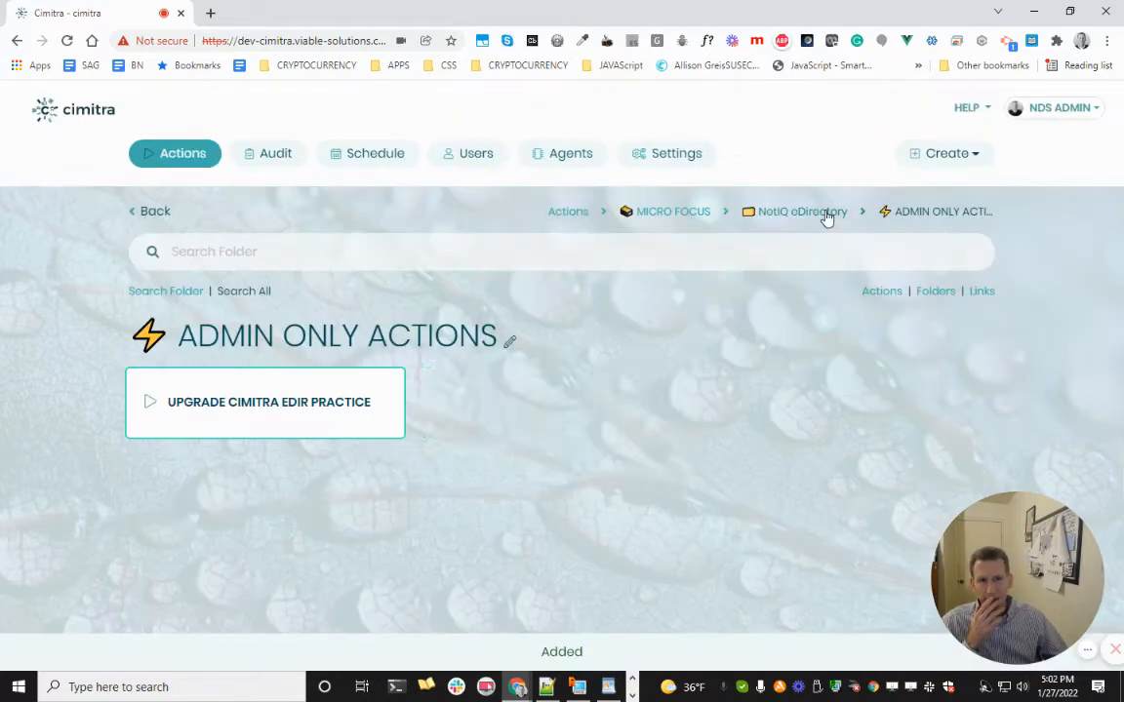
- Open the CREATE DIVISIONS/CONTEXT PARAMETER JSON FILE action, read its instructions, and run it with OU names displayed in uppercase
click(611, 381)
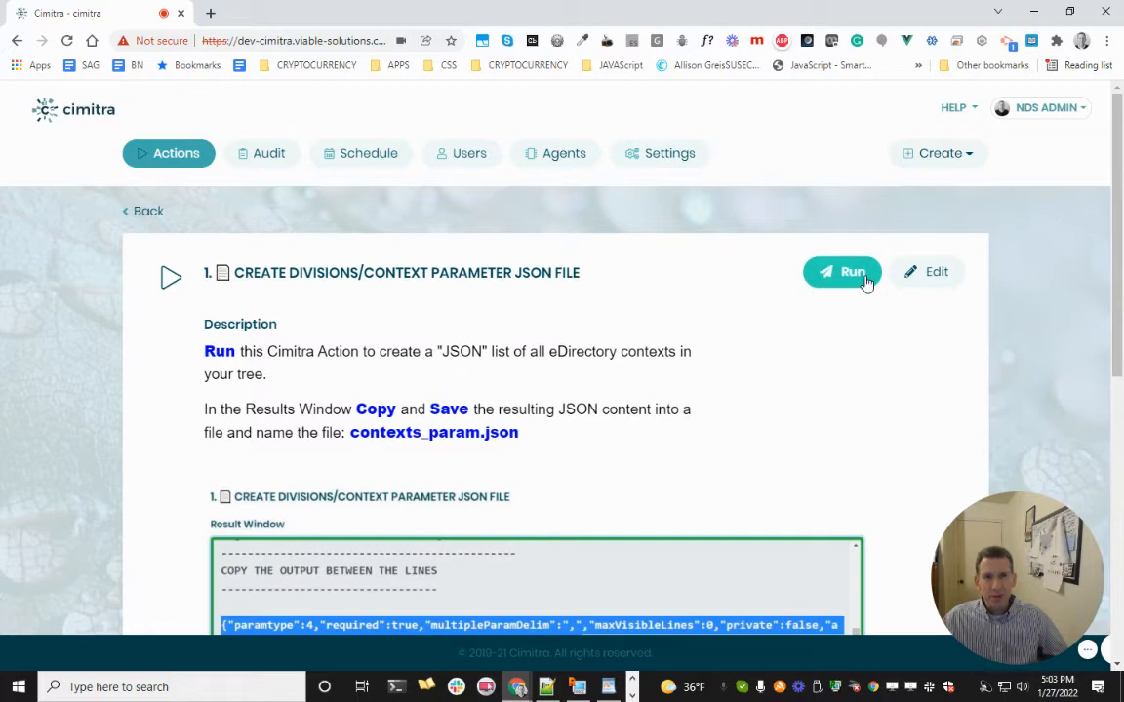
scroll(400, 436, down, 1)
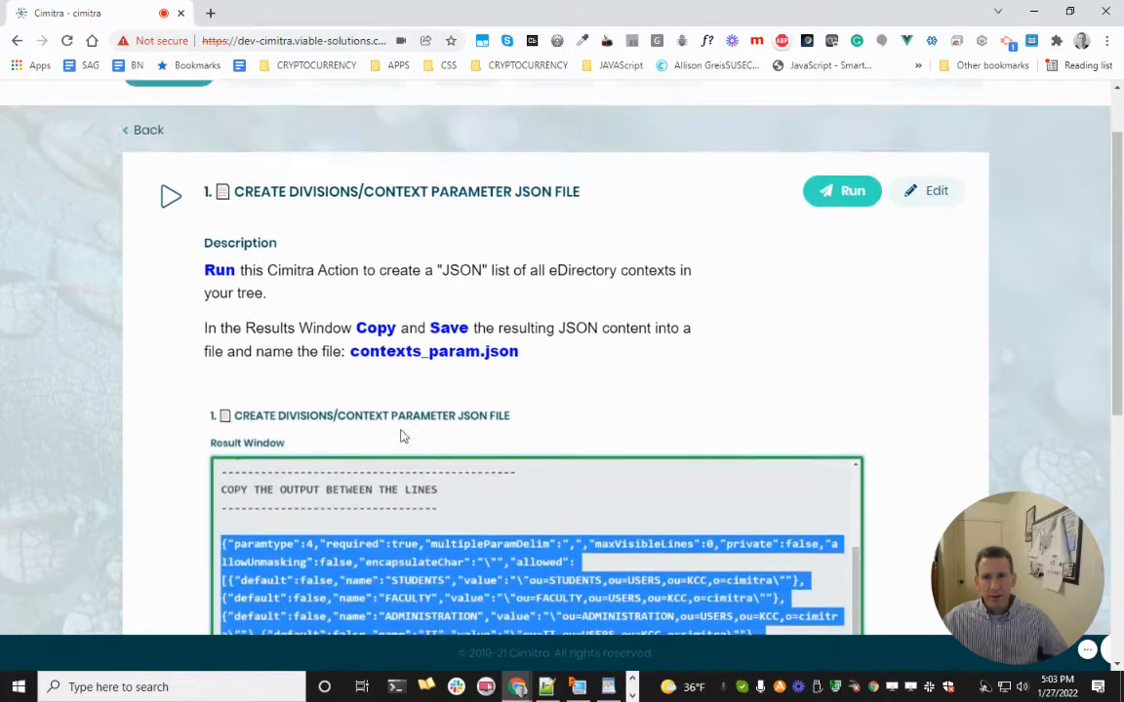
scroll(400, 436, down, 3)
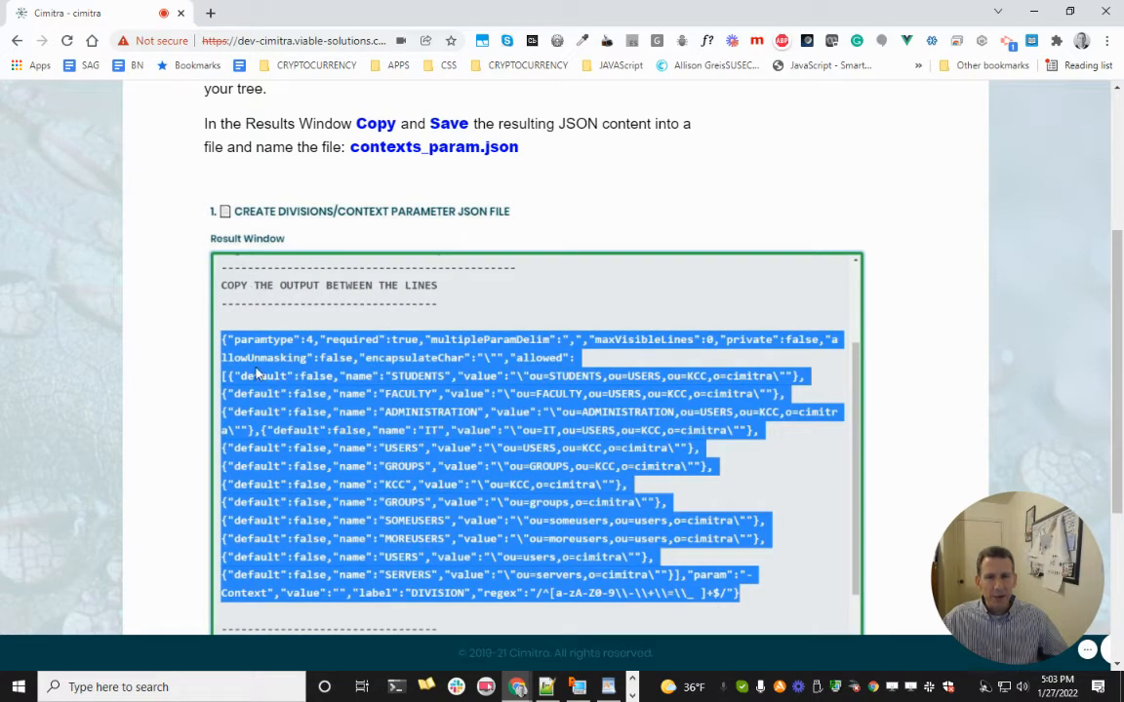
scroll(261, 381, up, 4)
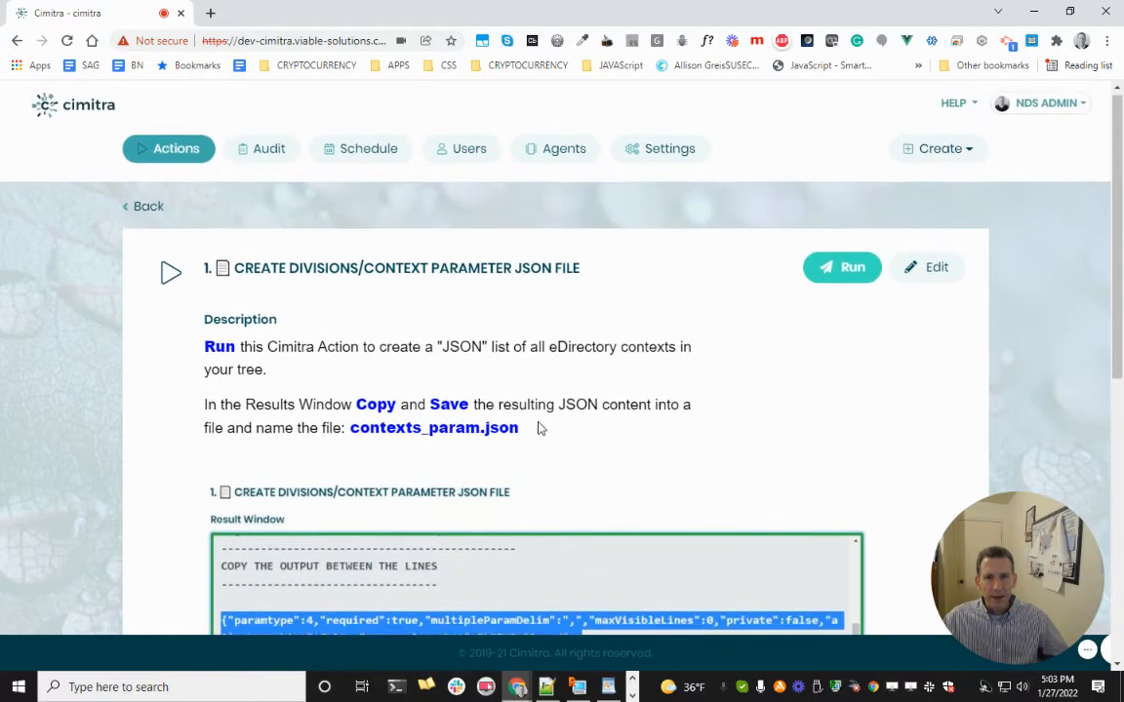
click(850, 282)
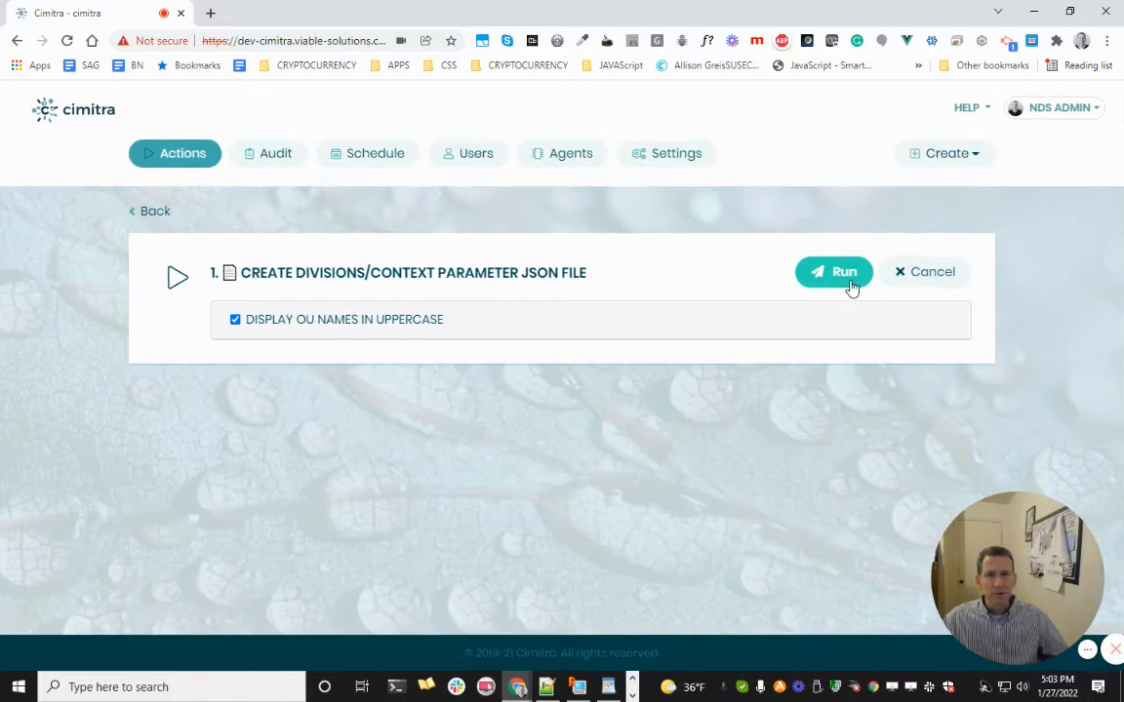
click(851, 283)
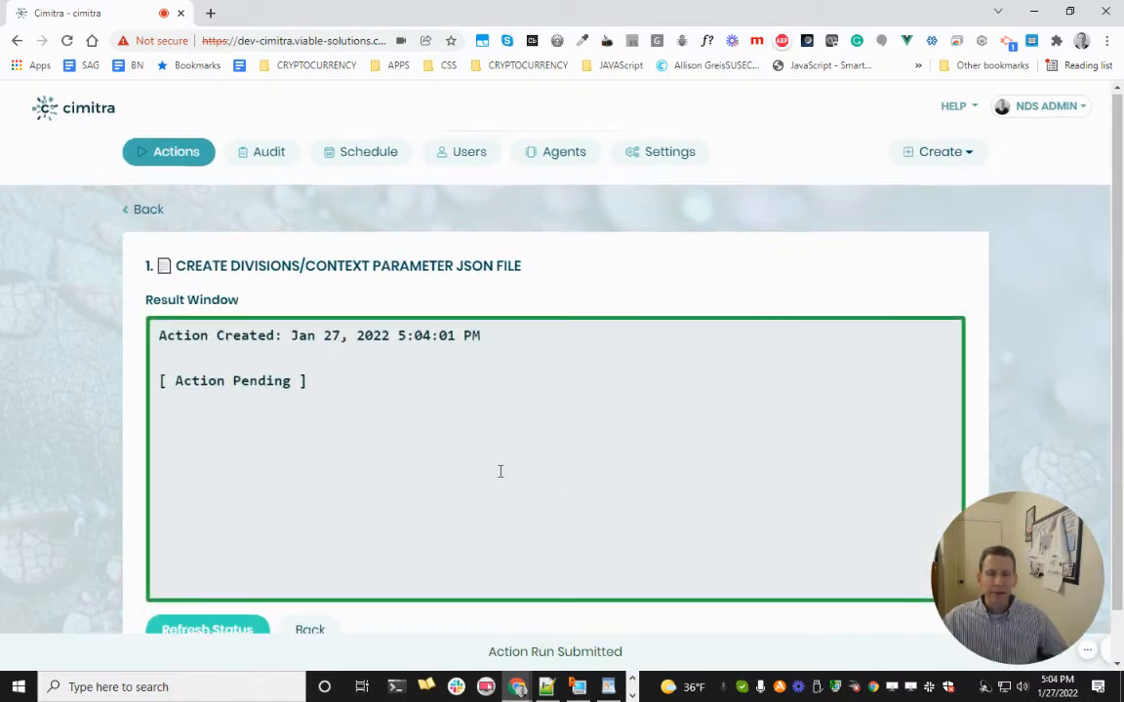
- Copy the JSON output between the marked lines of the action's result and paste it into the blank Notepad++ document
scroll(500, 471, down, 1)
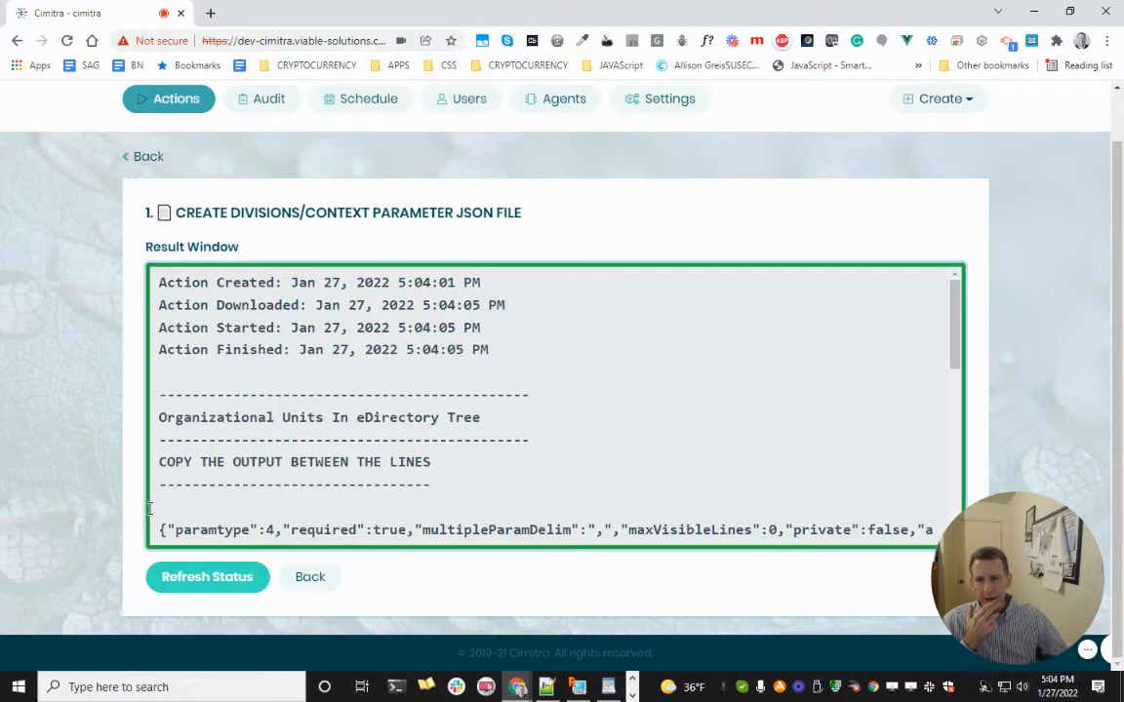
drag(156, 530, 615, 518)
key(ctrl+c)
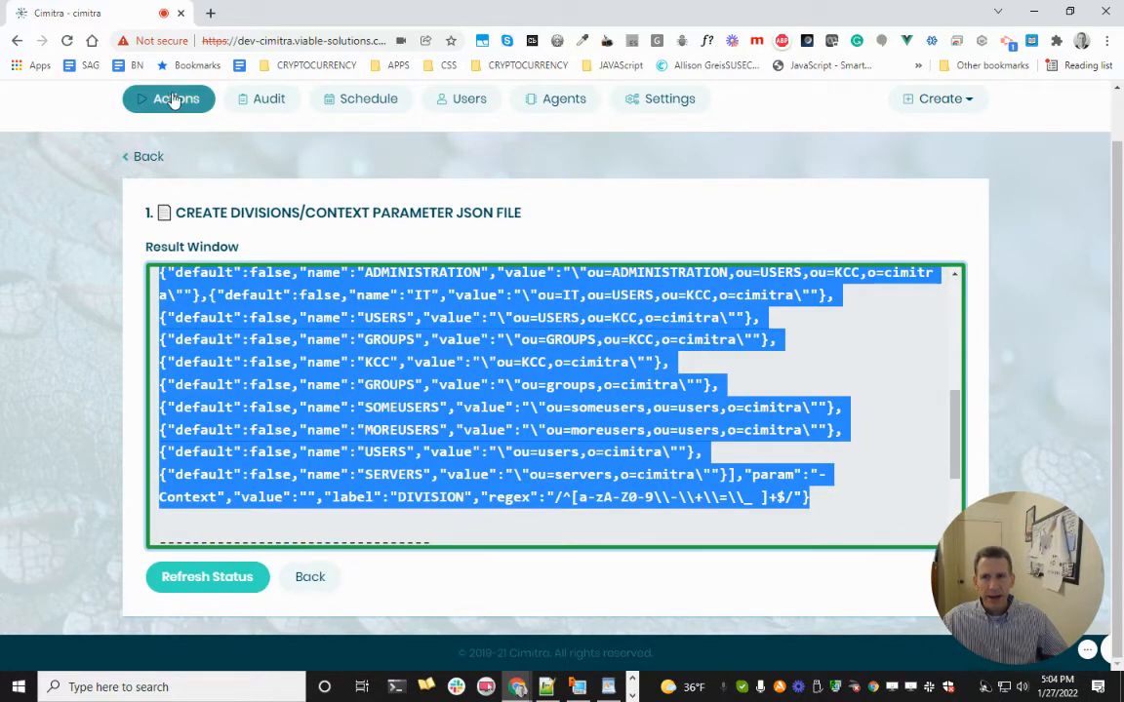
scroll(349, 429, down, 3)
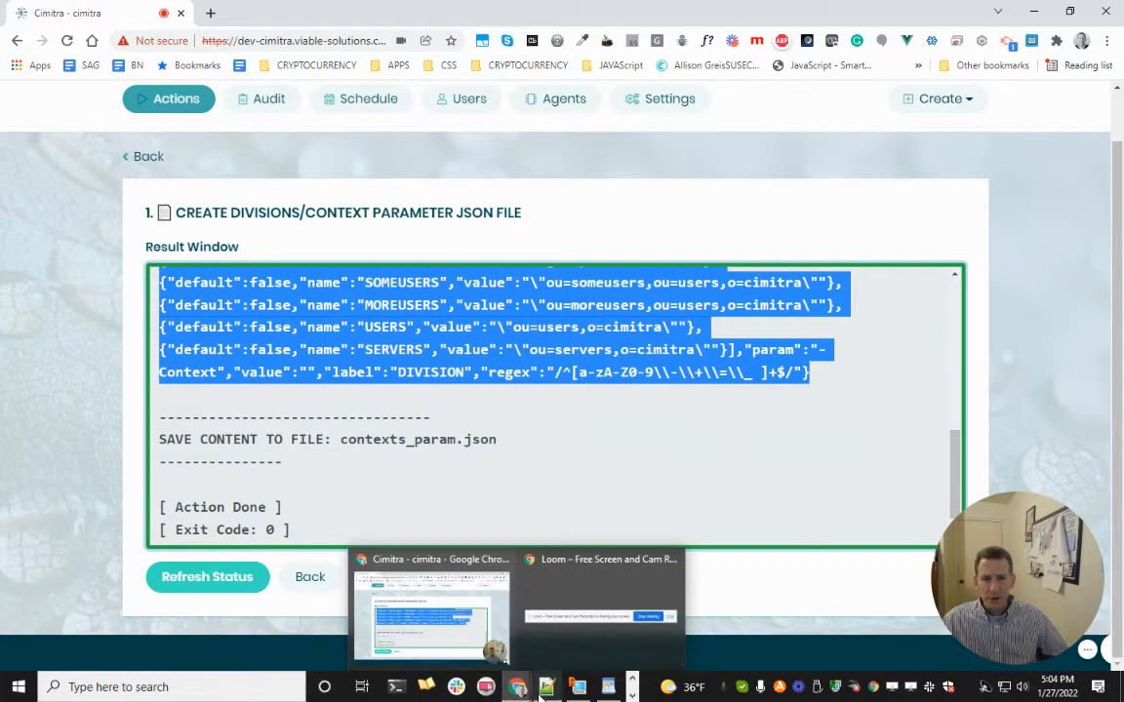
click(544, 687)
key(ctrl+v)
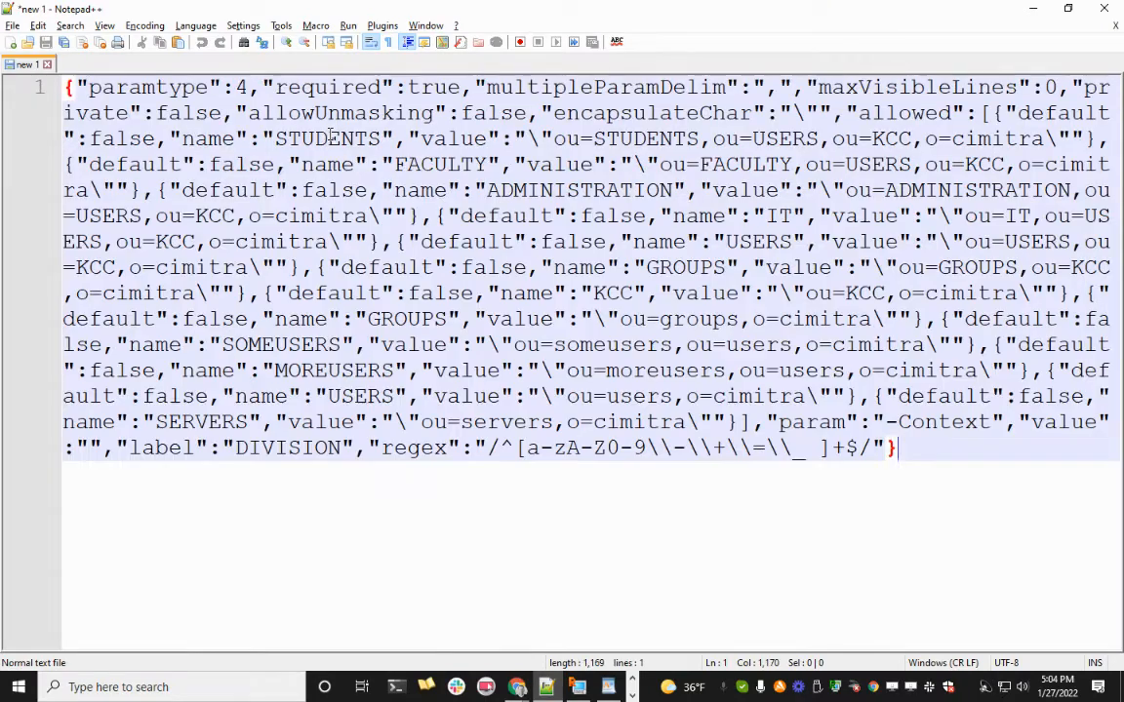
- Copy the file name contexts_param.json from the Cimitra result and save the Notepad++ document under it in the temp folder
key(alt+Tab)
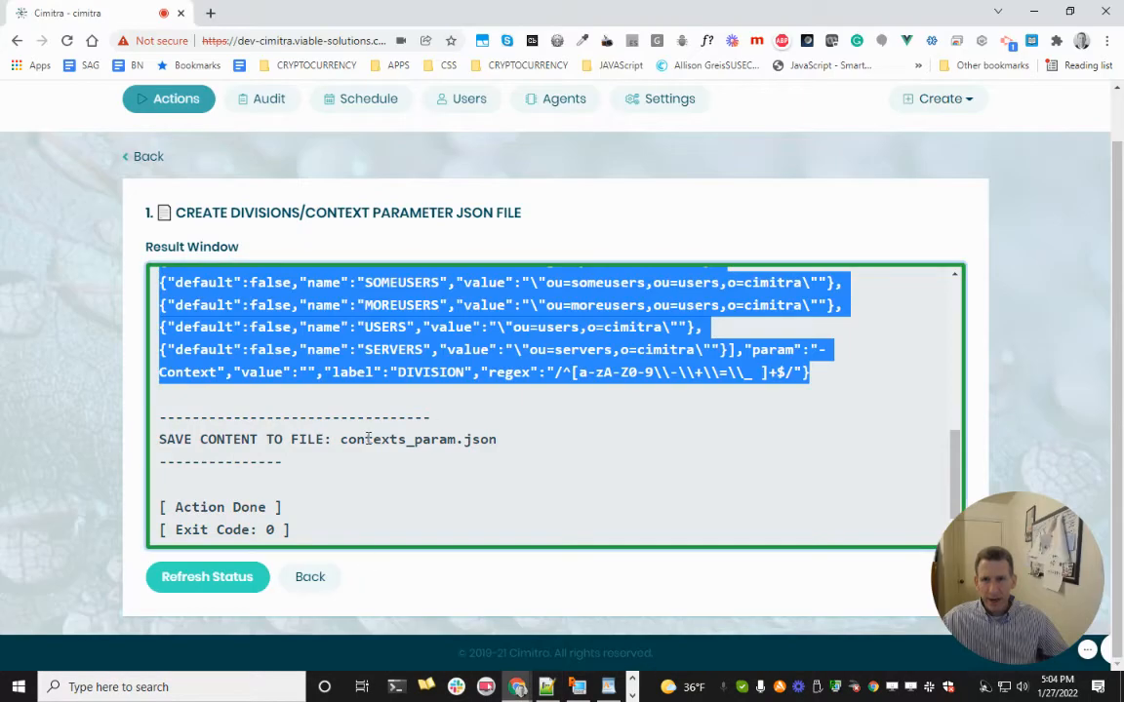
drag(496, 440, 339, 451)
key(ctrl+c)
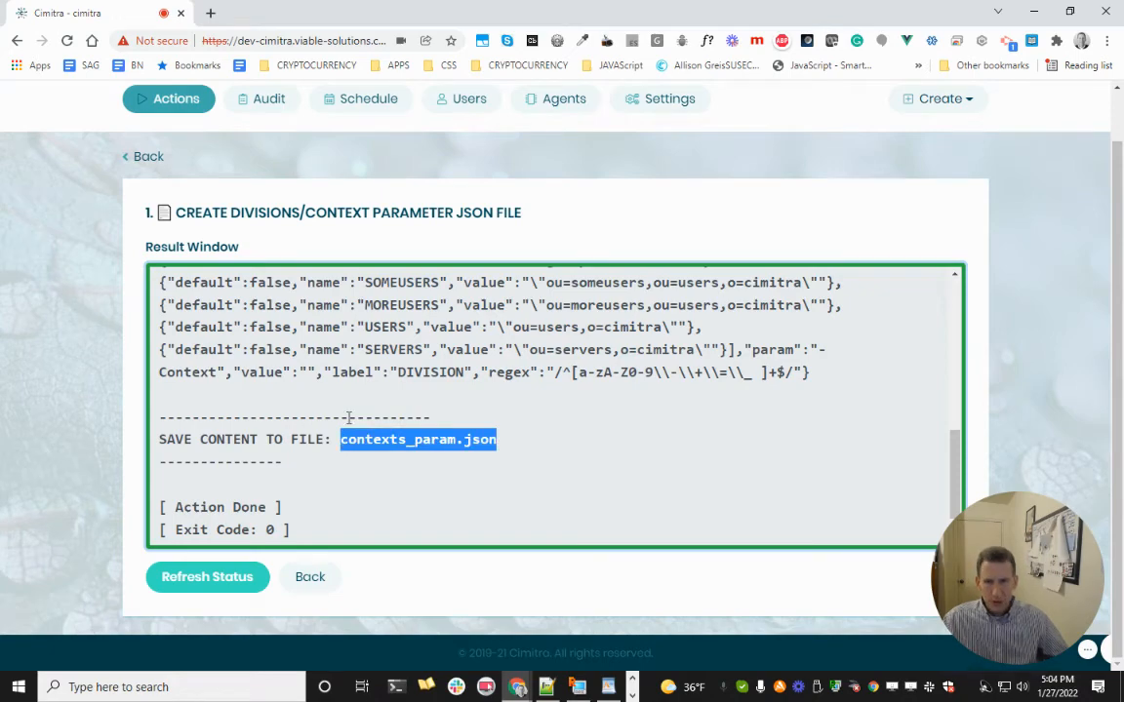
key(alt+Tab)
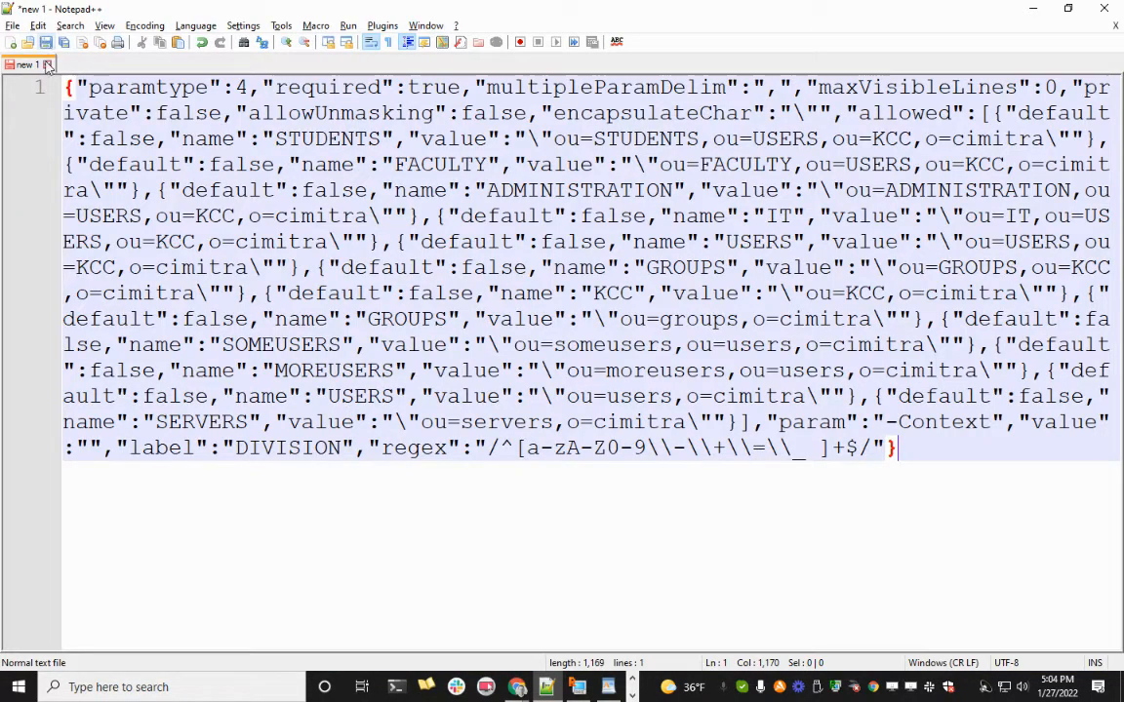
click(55, 44)
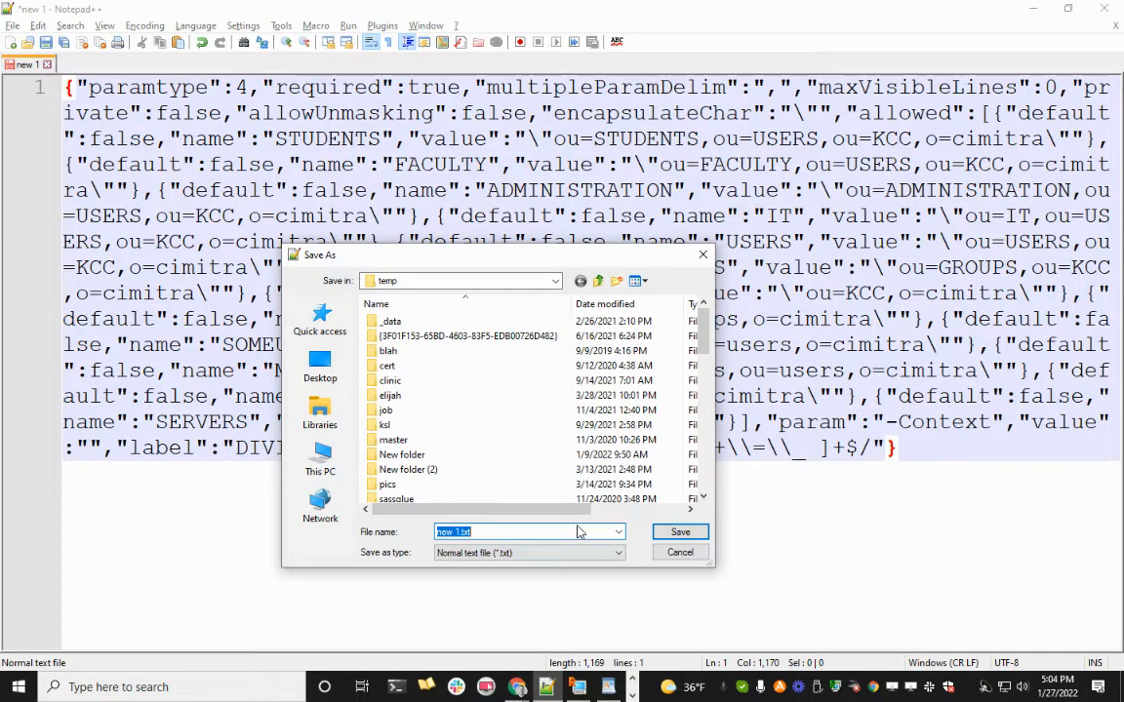
key(ctrl+v)
click(673, 533)
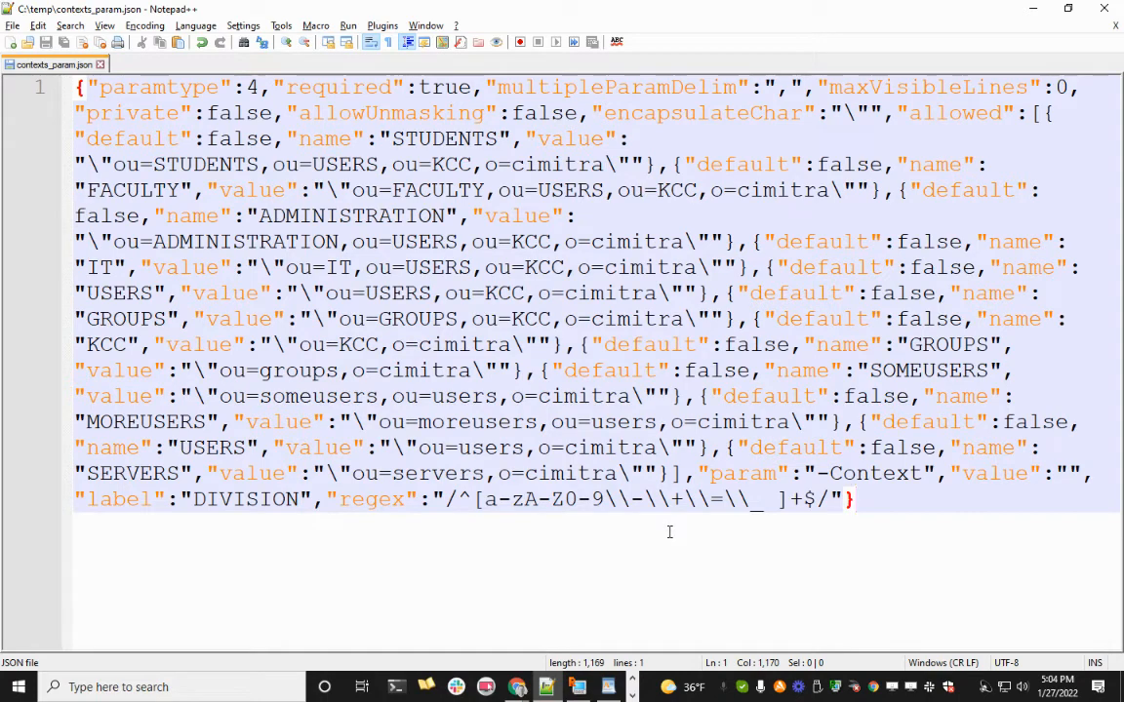
key(alt+Tab)
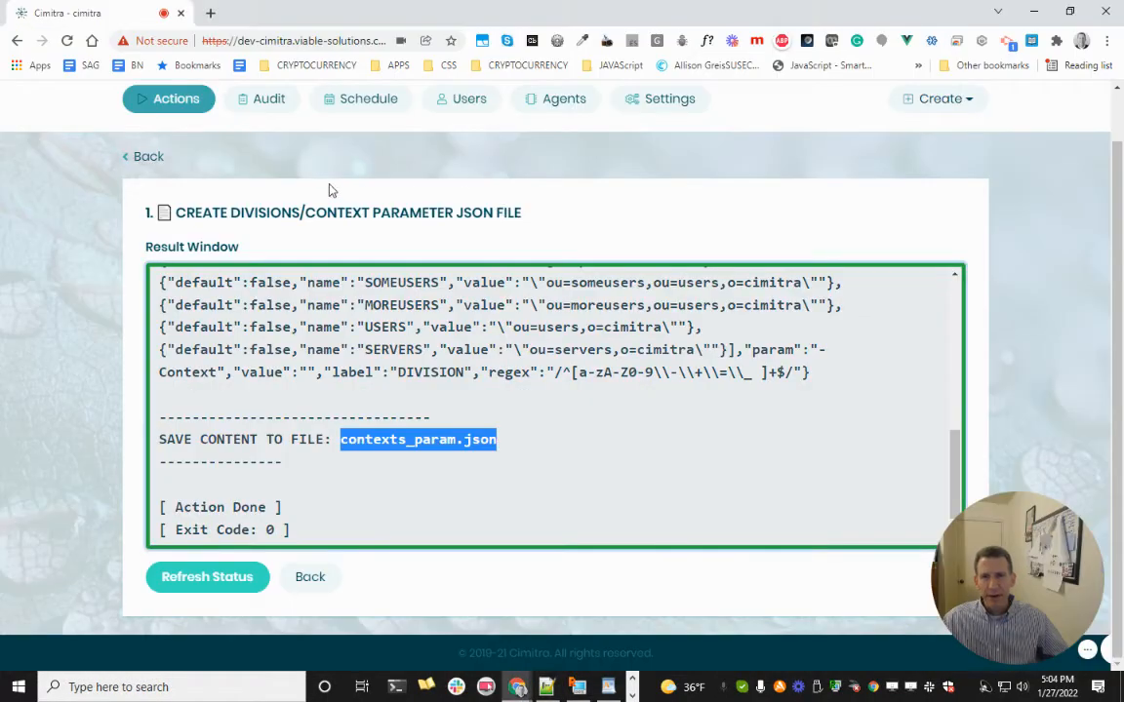
click(170, 103)
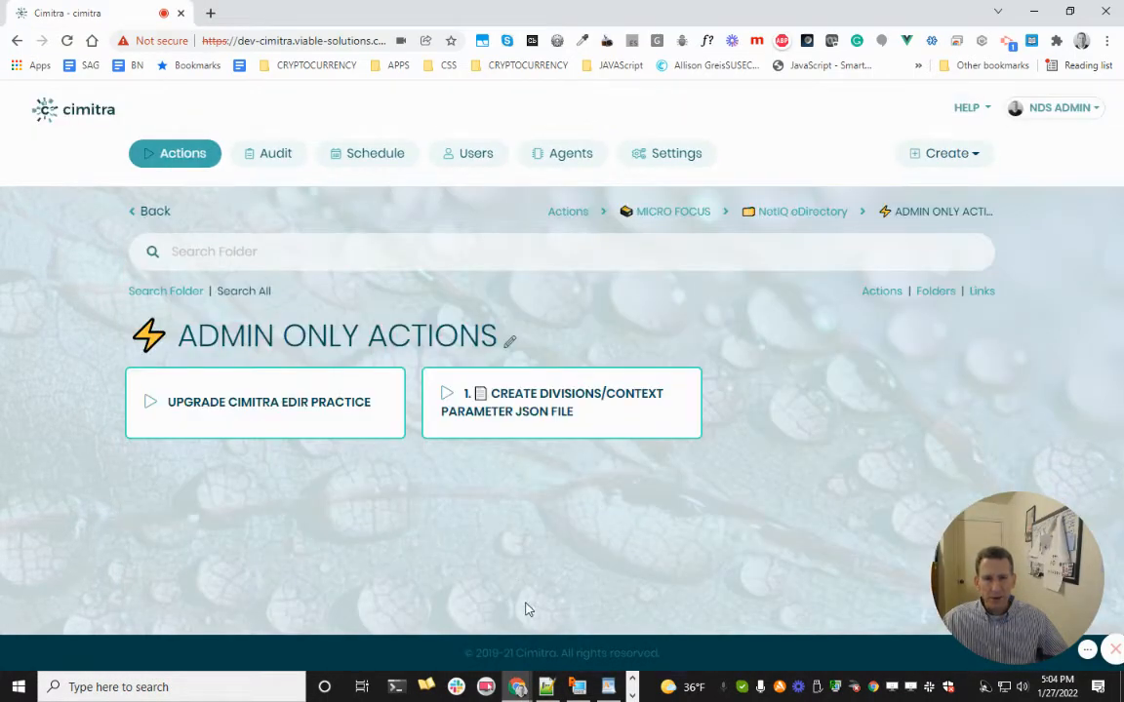
click(608, 687)
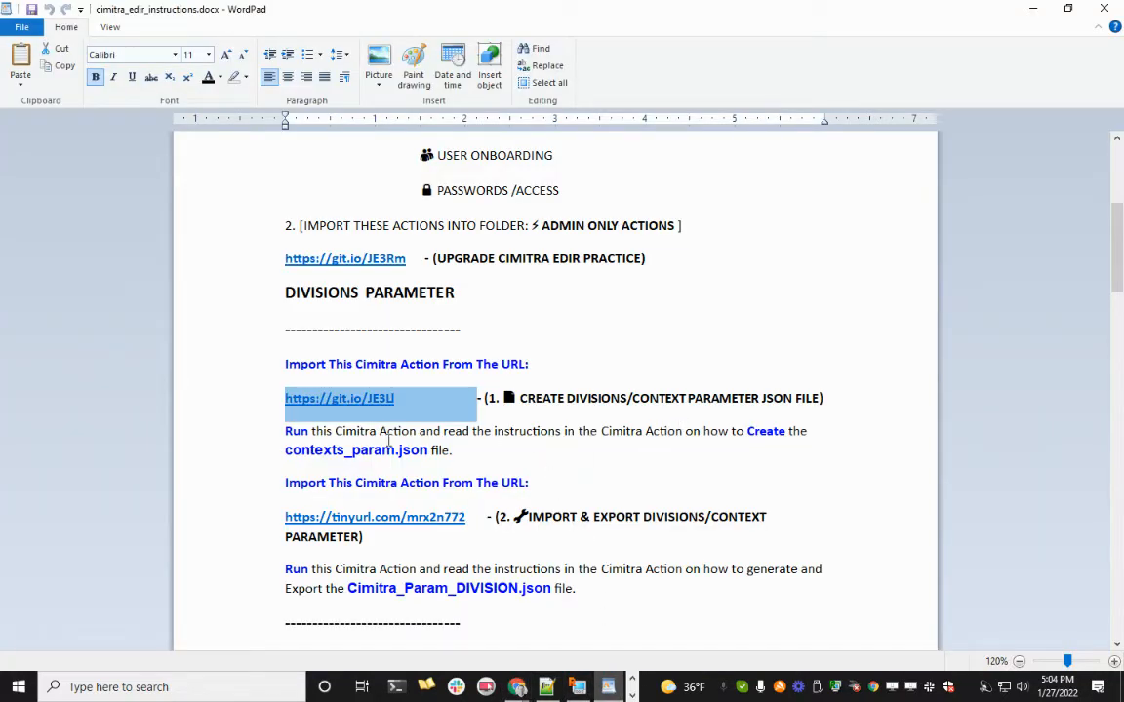
drag(425, 444, 280, 454)
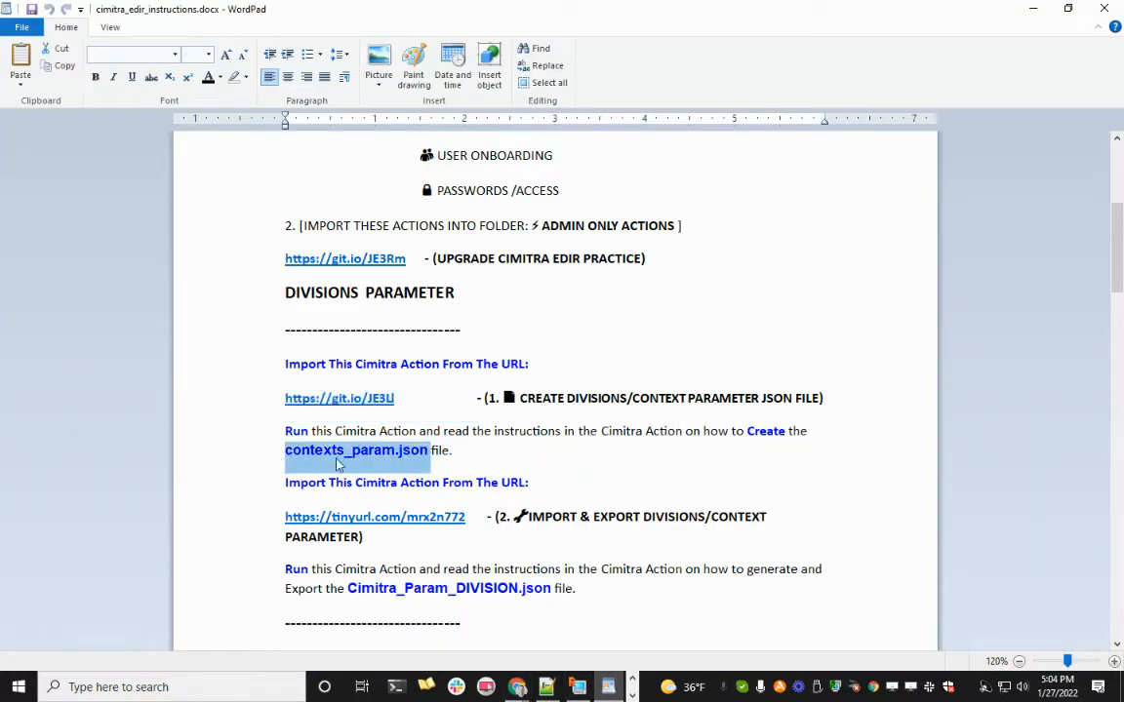
drag(474, 515, 299, 519)
key(ctrl+c)
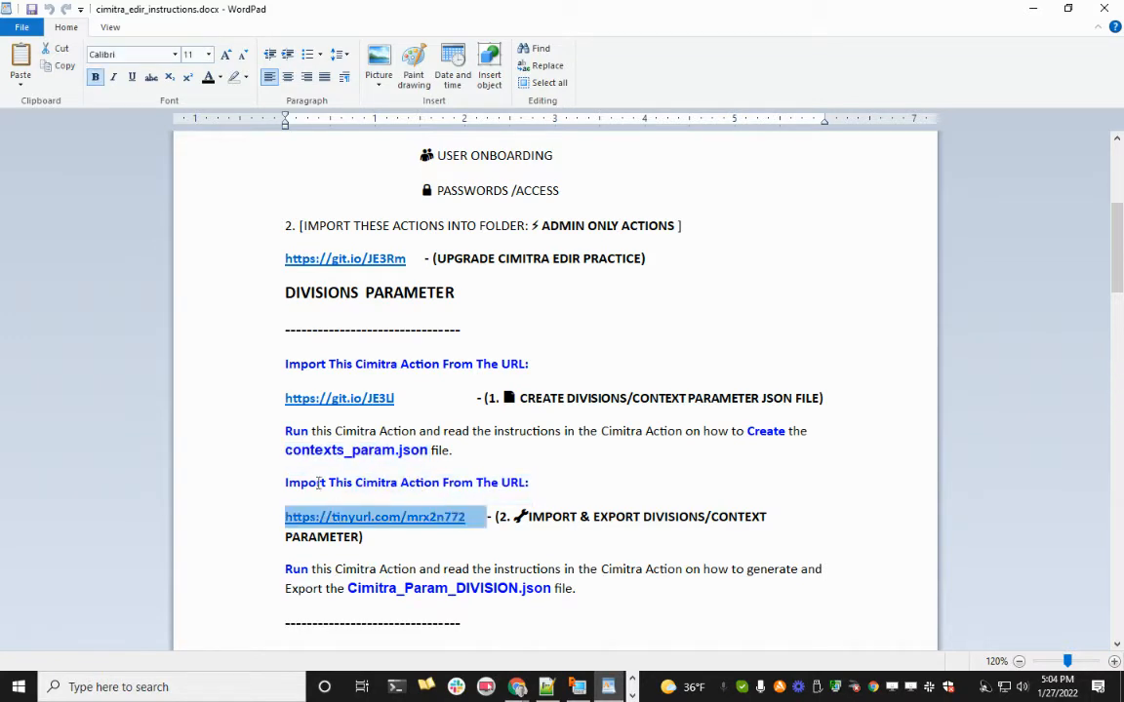
key(alt+Tab)
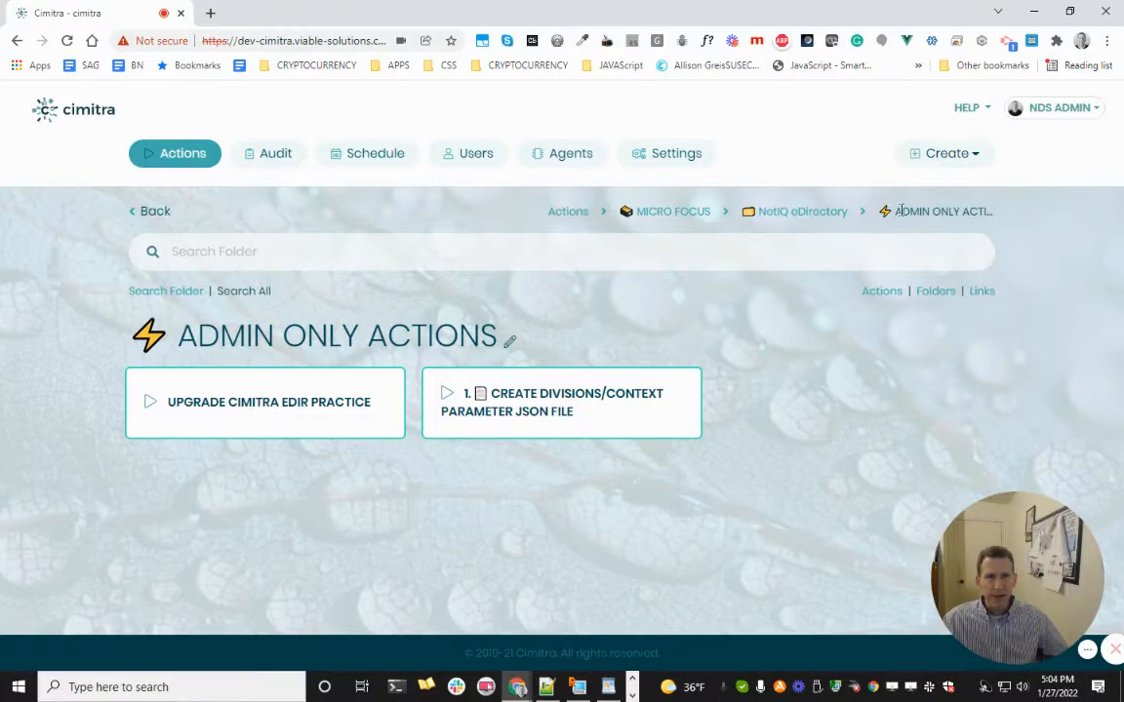
click(972, 158)
click(895, 302)
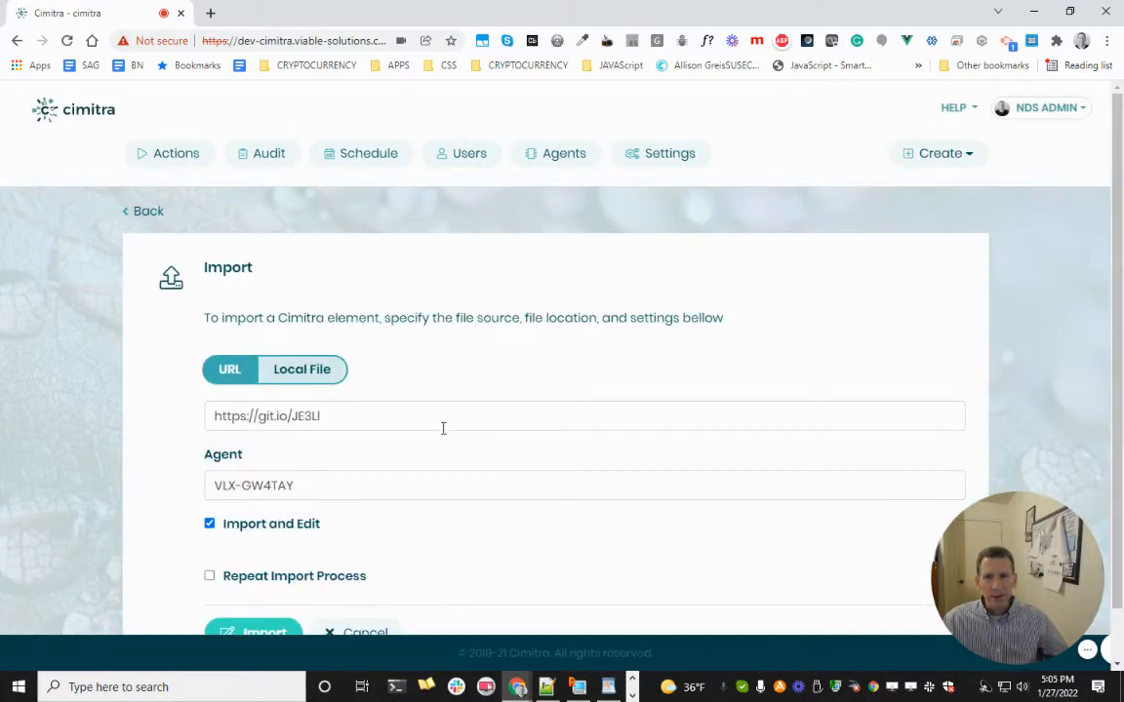
drag(415, 423, 195, 396)
key(ctrl+v)
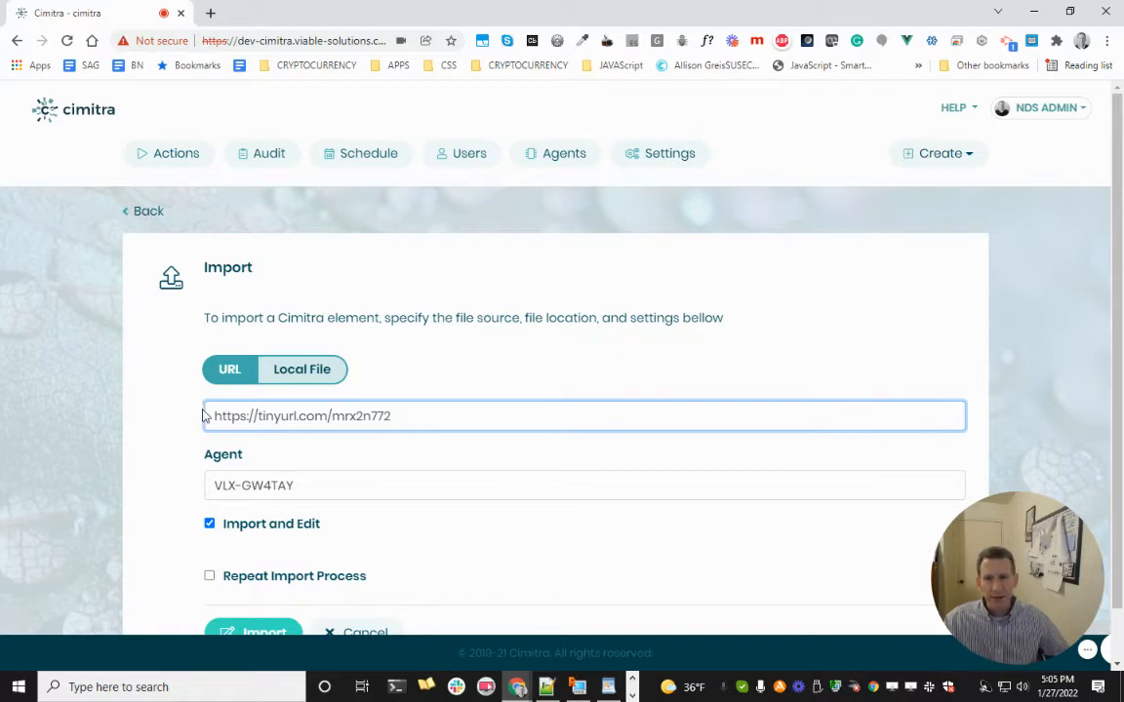
scroll(232, 488, down, 1)
click(261, 580)
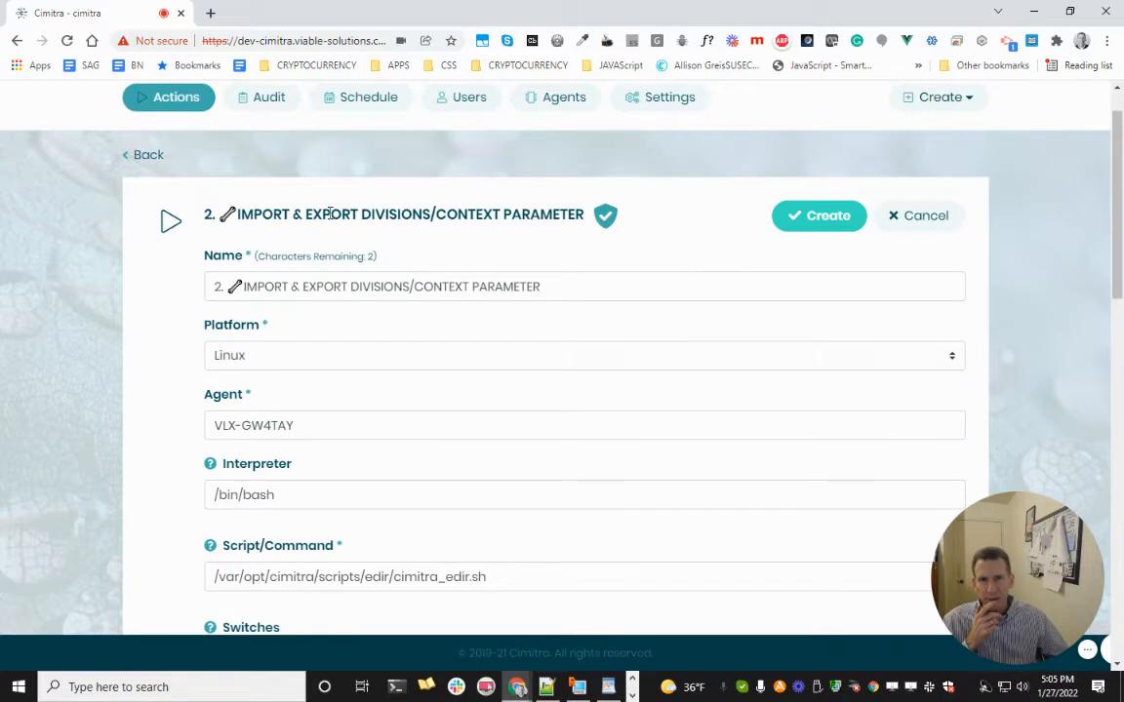
click(815, 224)
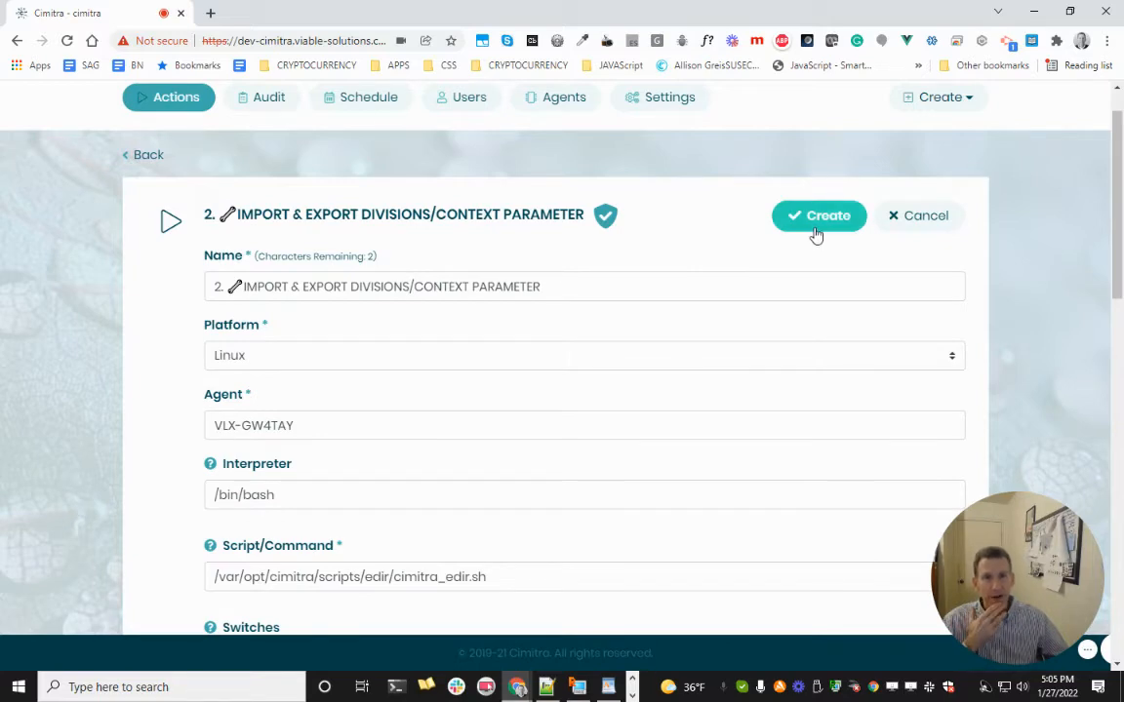
- Read the description of the IMPORT & EXPORT DIVISIONS/CONTEXT PARAMETER action and open the action for editing
click(844, 396)
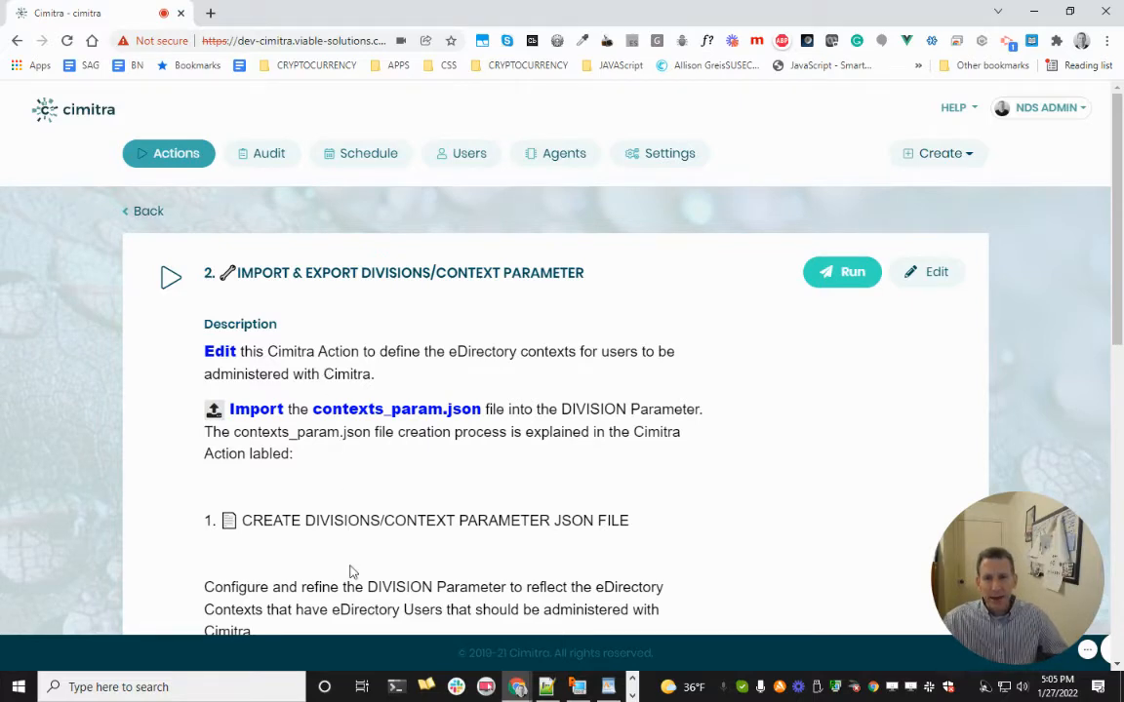
scroll(349, 572, down, 3)
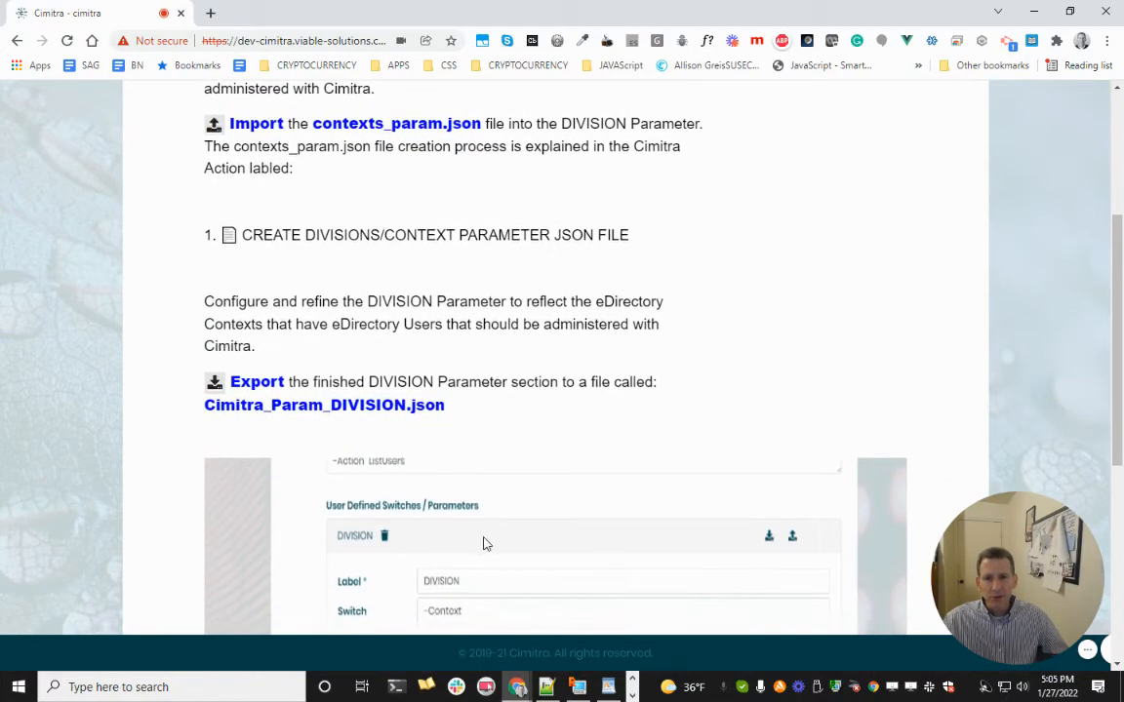
scroll(485, 544, up, 3)
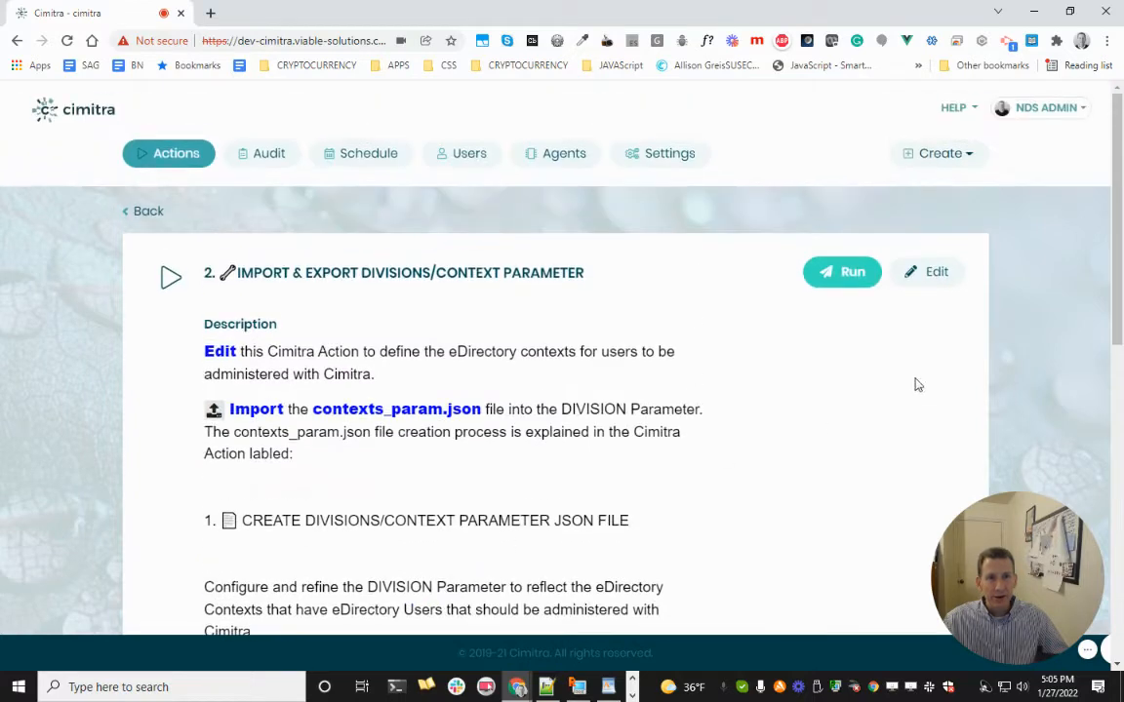
click(936, 271)
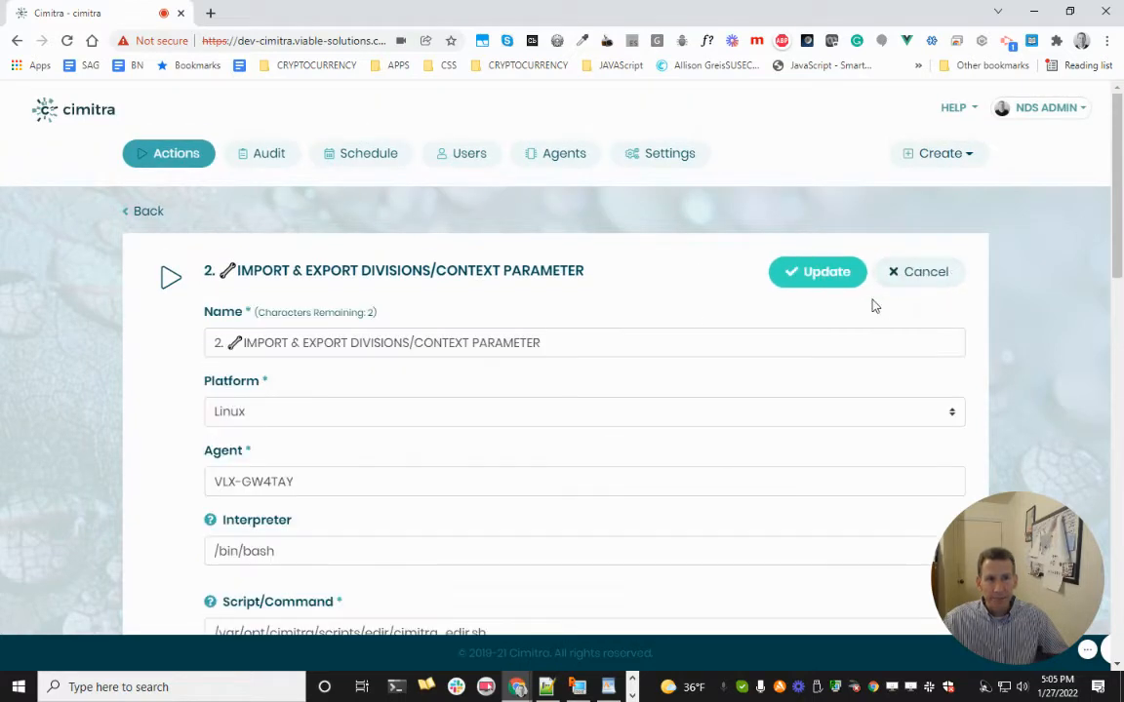
- Import the local file contexts_param.json from the temp folder into the action's DIVISION parameter
scroll(785, 329, down, 1)
scroll(783, 326, down, 6)
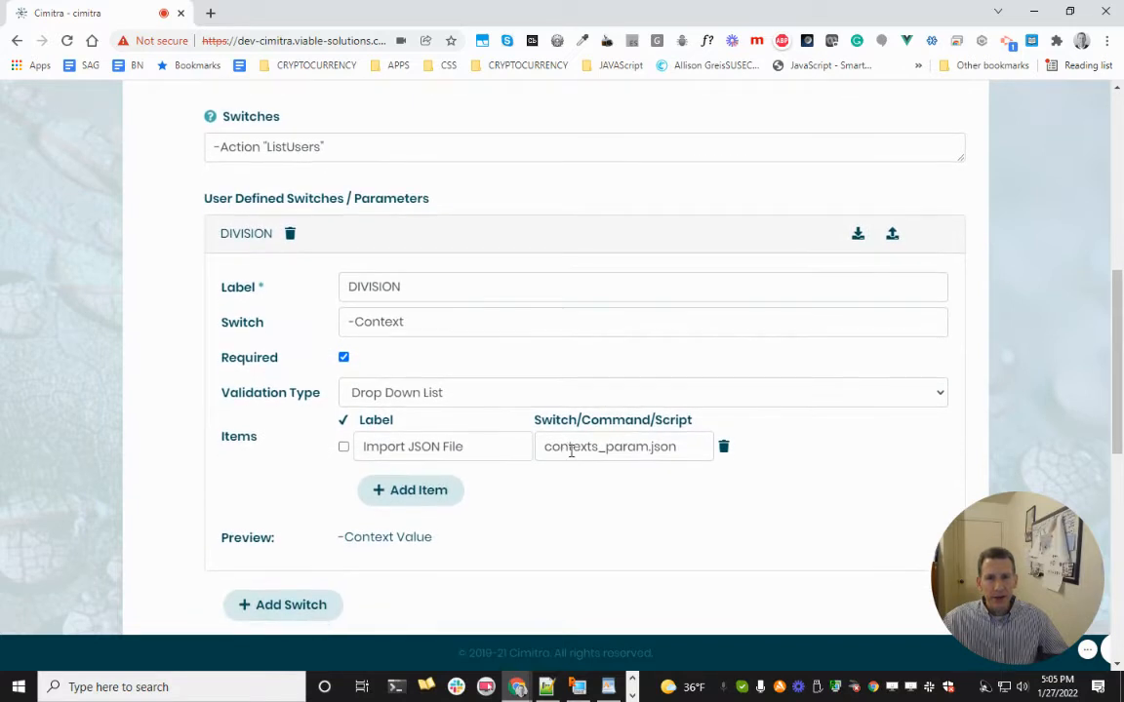
drag(687, 444, 546, 455)
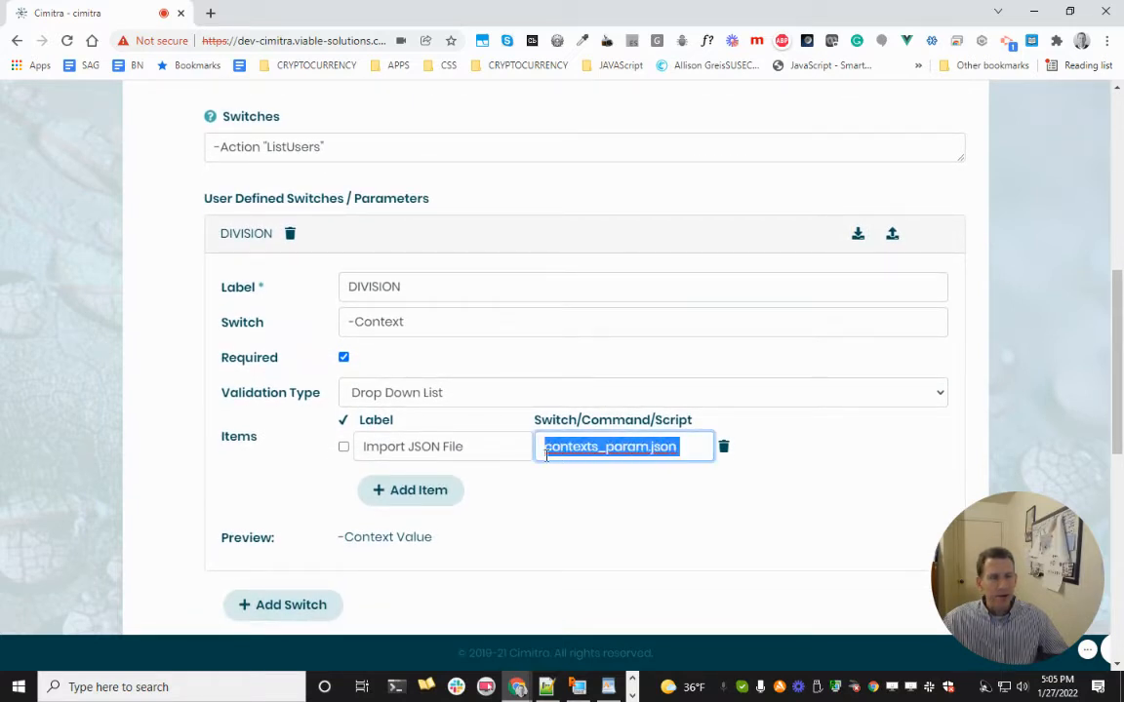
click(893, 235)
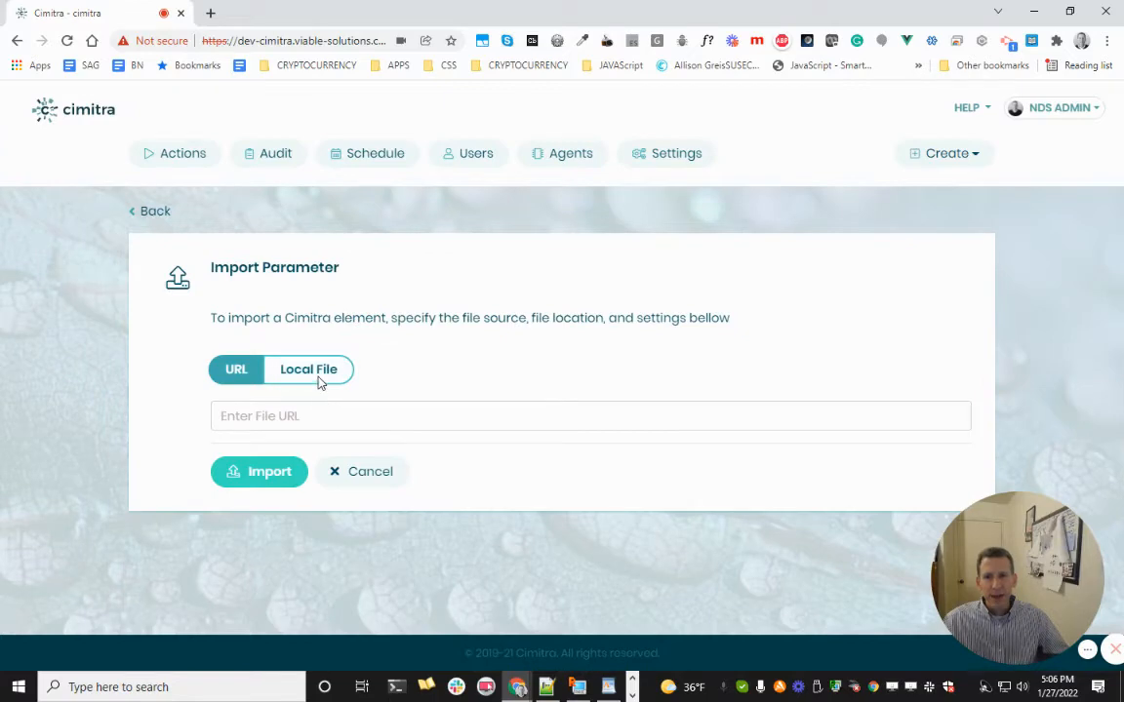
click(319, 375)
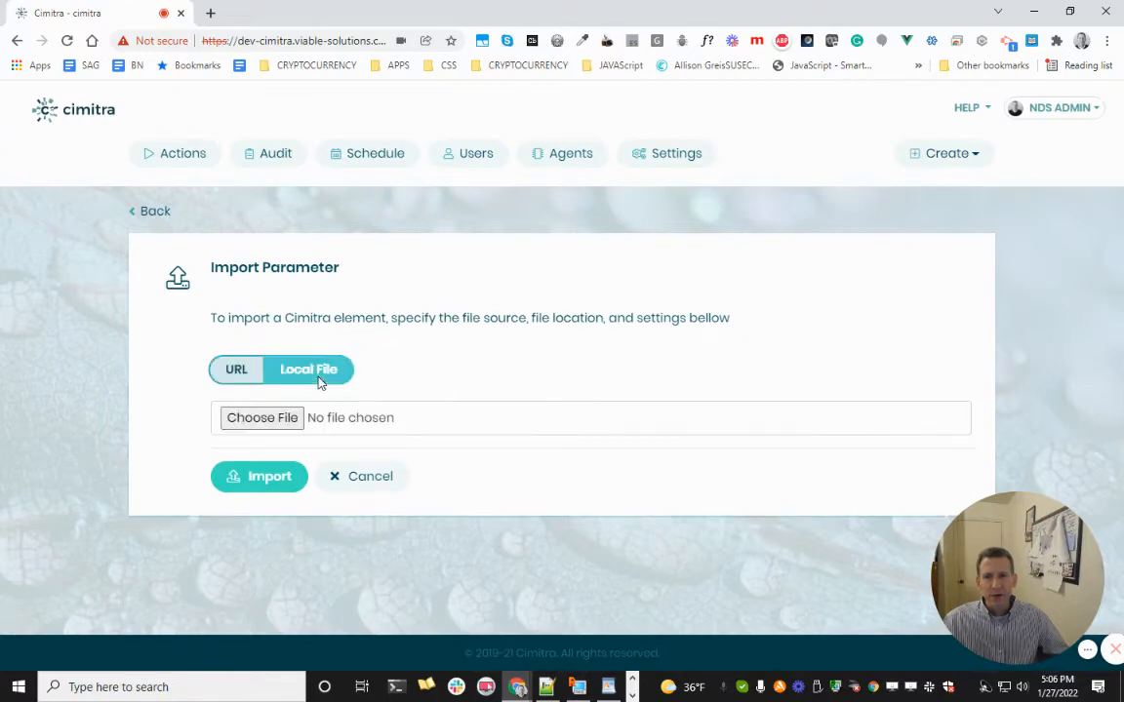
click(289, 427)
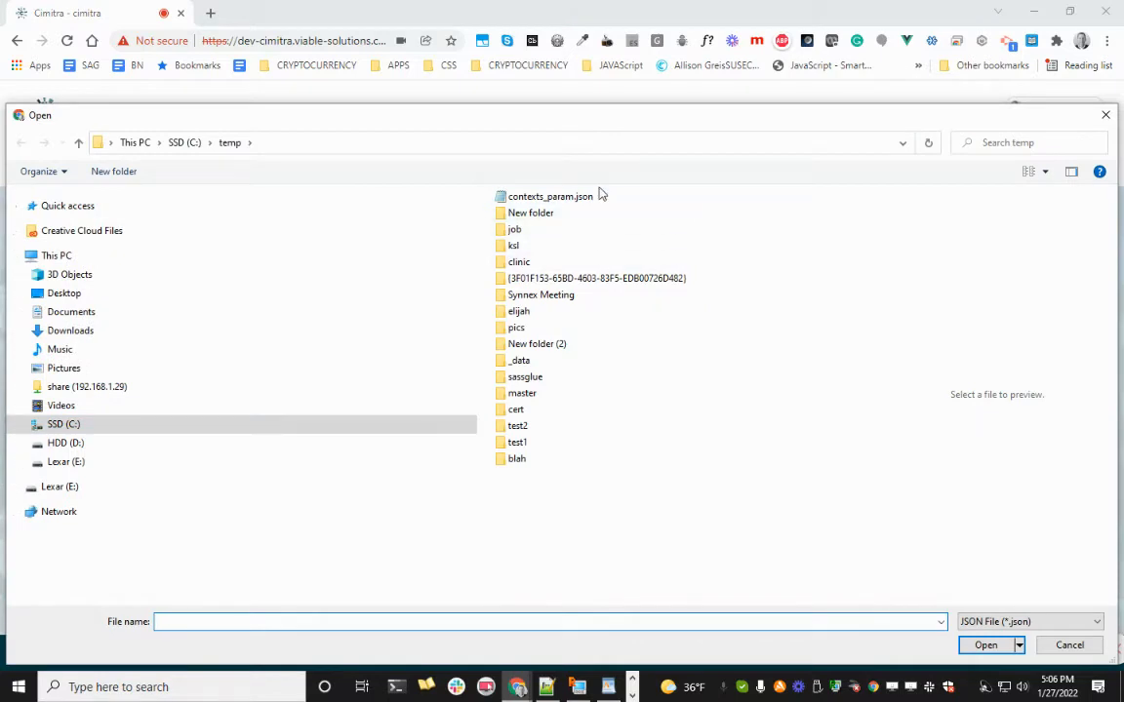
double_click(590, 199)
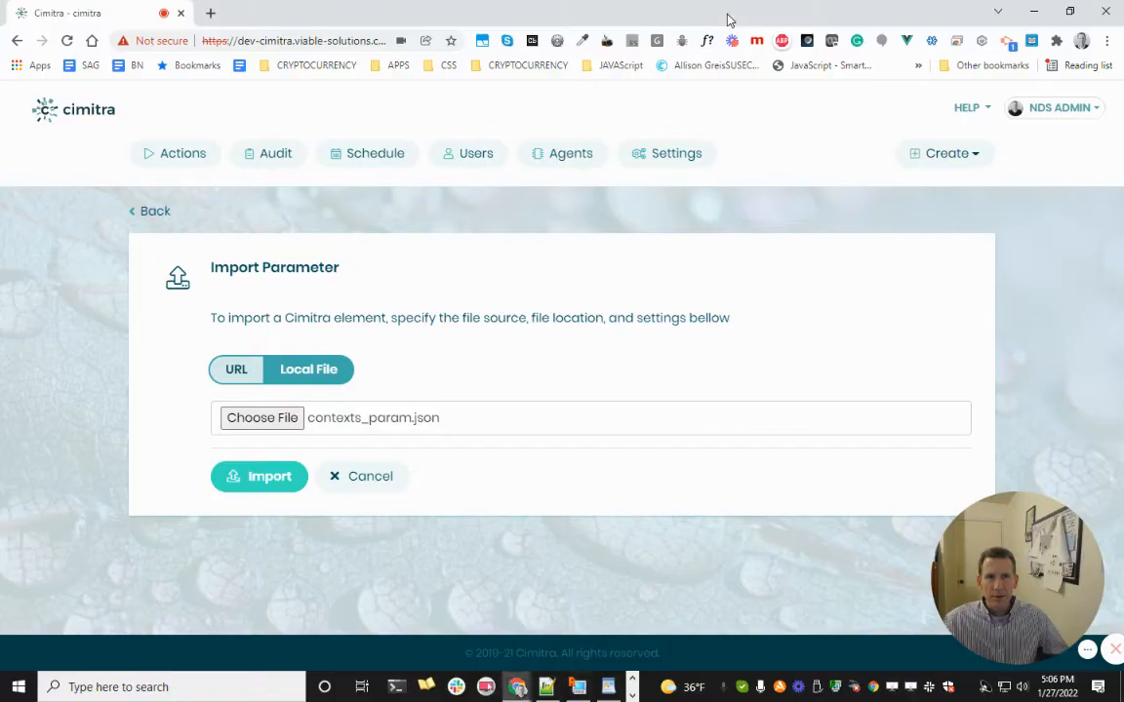
click(561, 688)
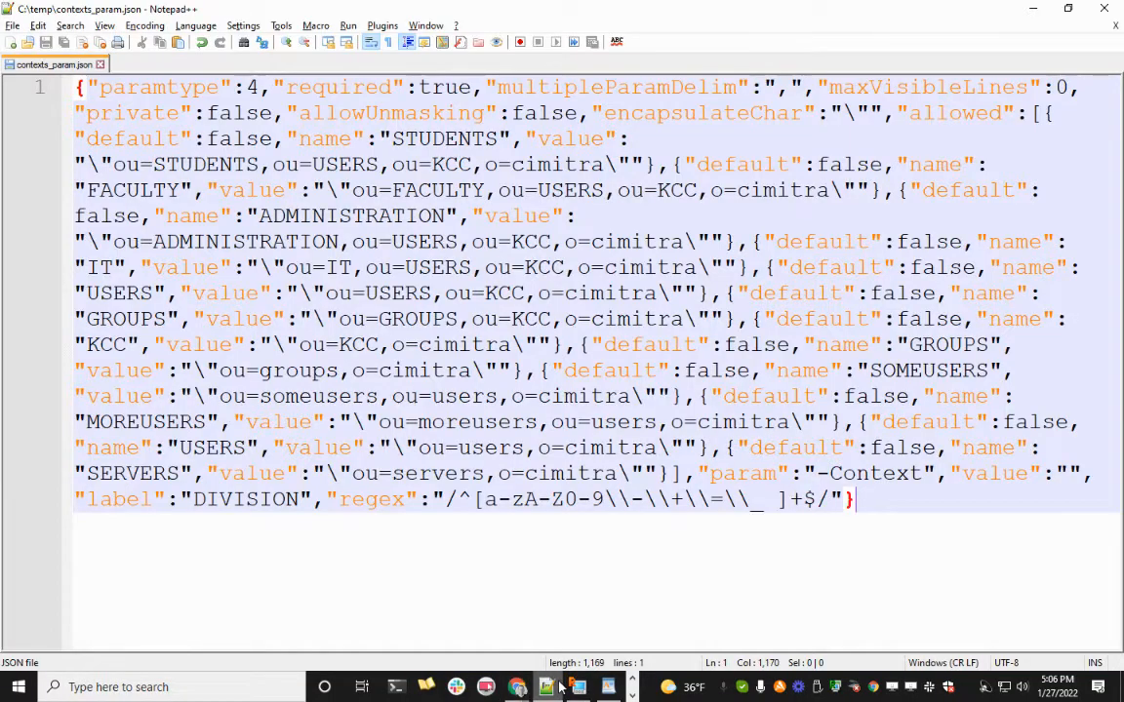
click(561, 688)
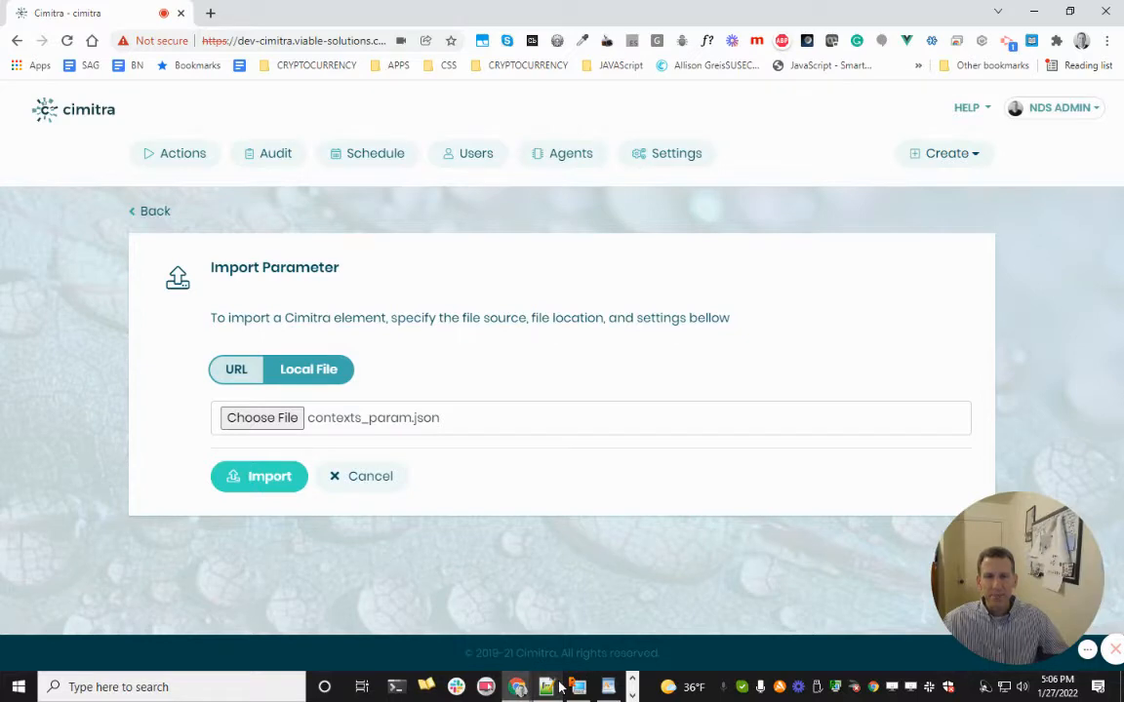
click(245, 481)
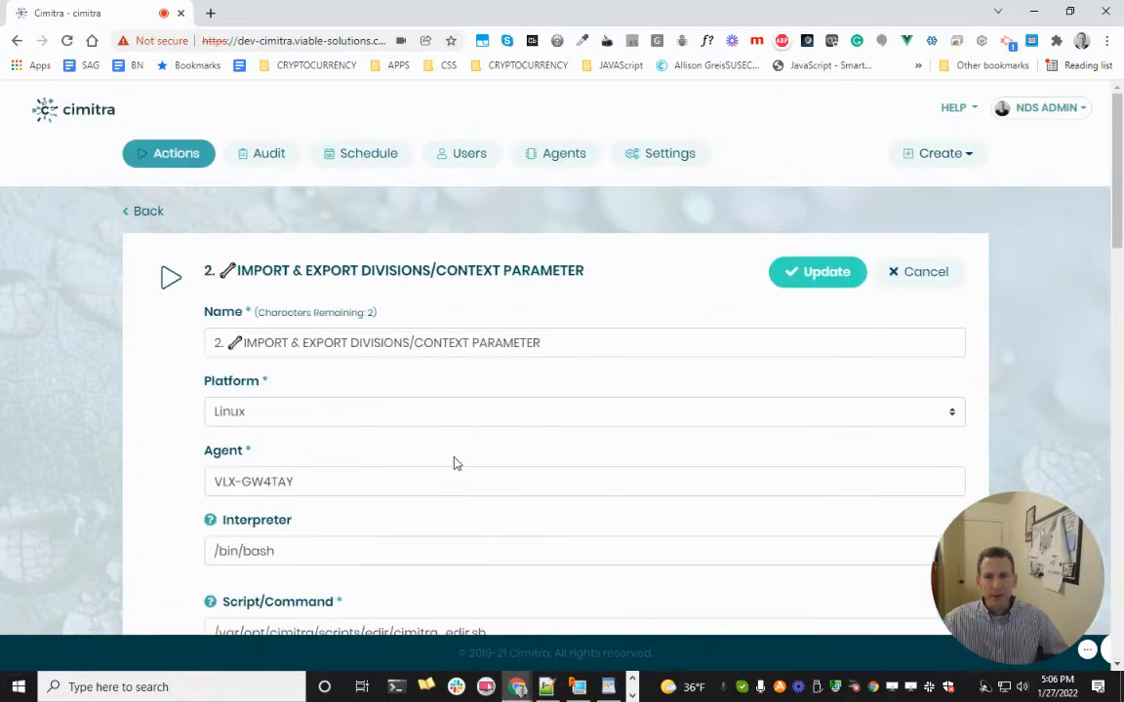
- Review the imported DIVISION items, save the action, and reopen it for editing
scroll(454, 462, down, 10)
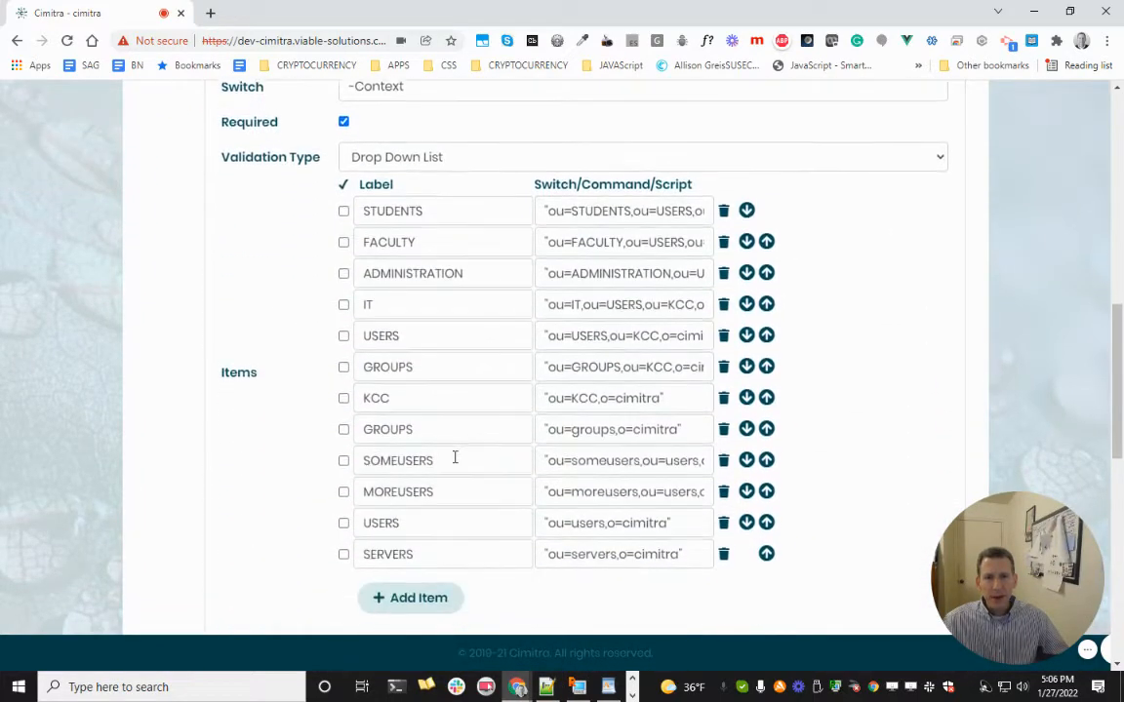
scroll(454, 457, down, 1)
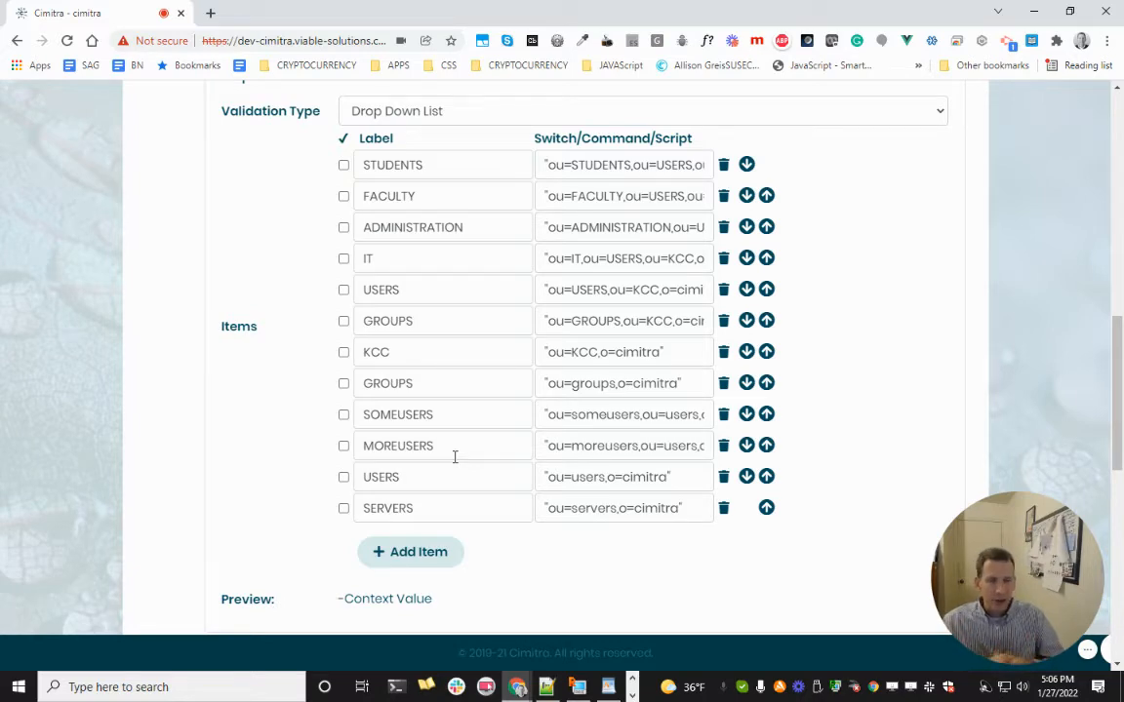
scroll(597, 161, up, 4)
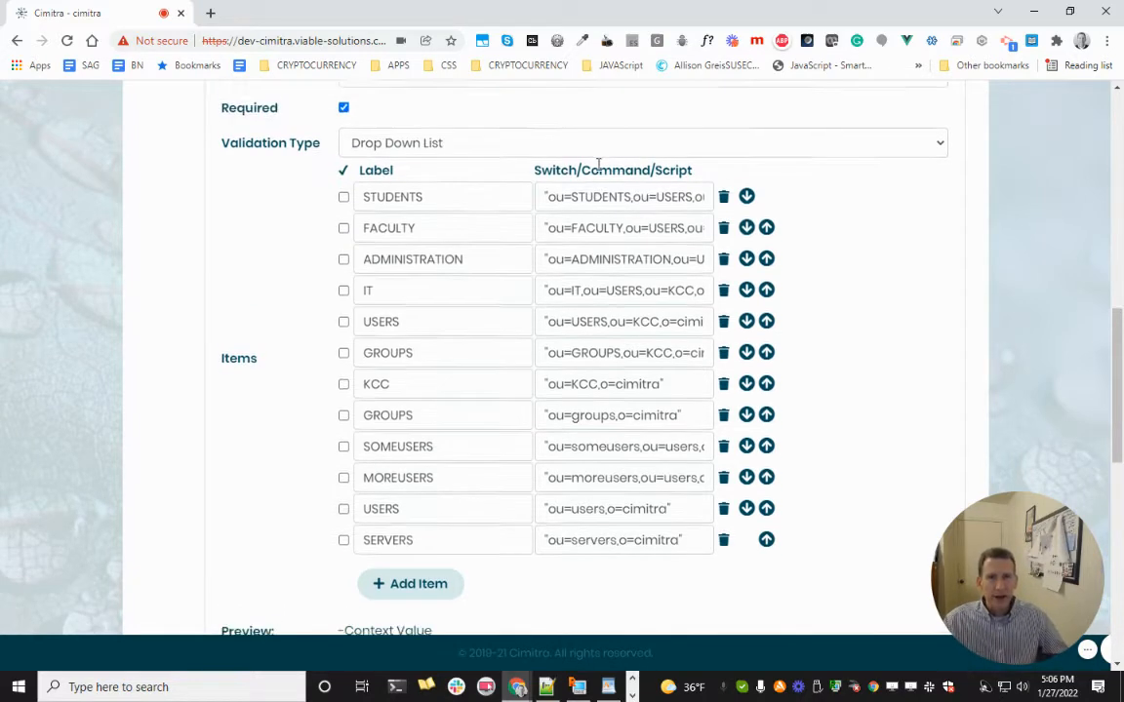
scroll(598, 165, up, 5)
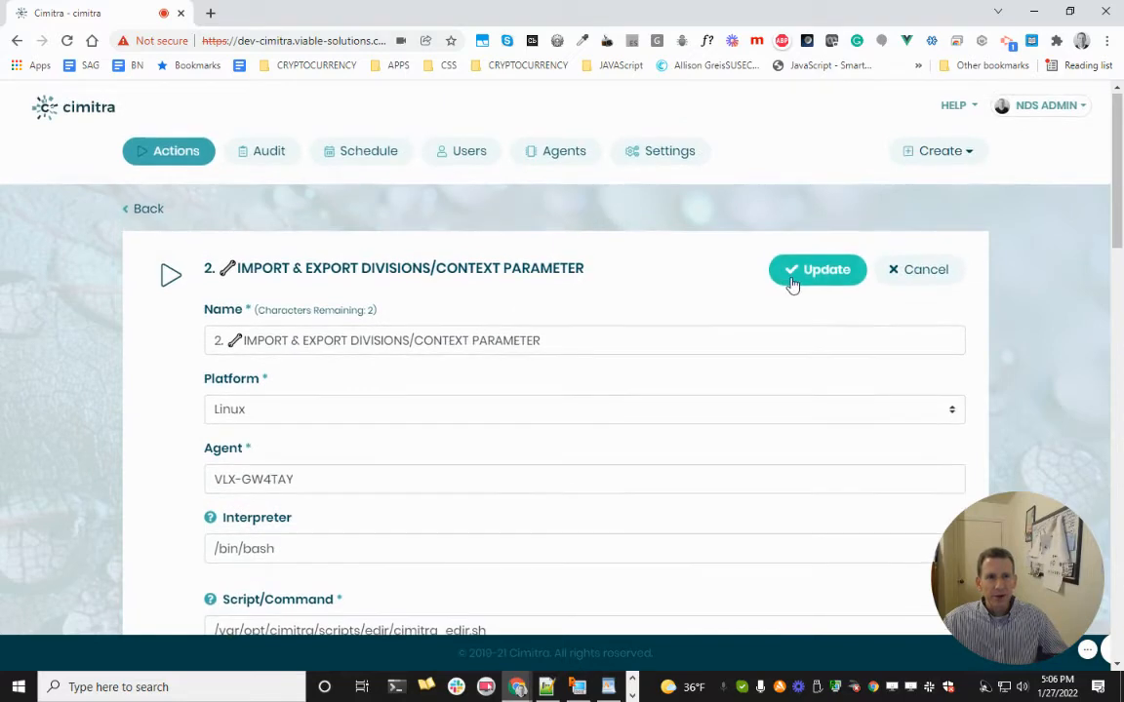
click(849, 269)
click(927, 268)
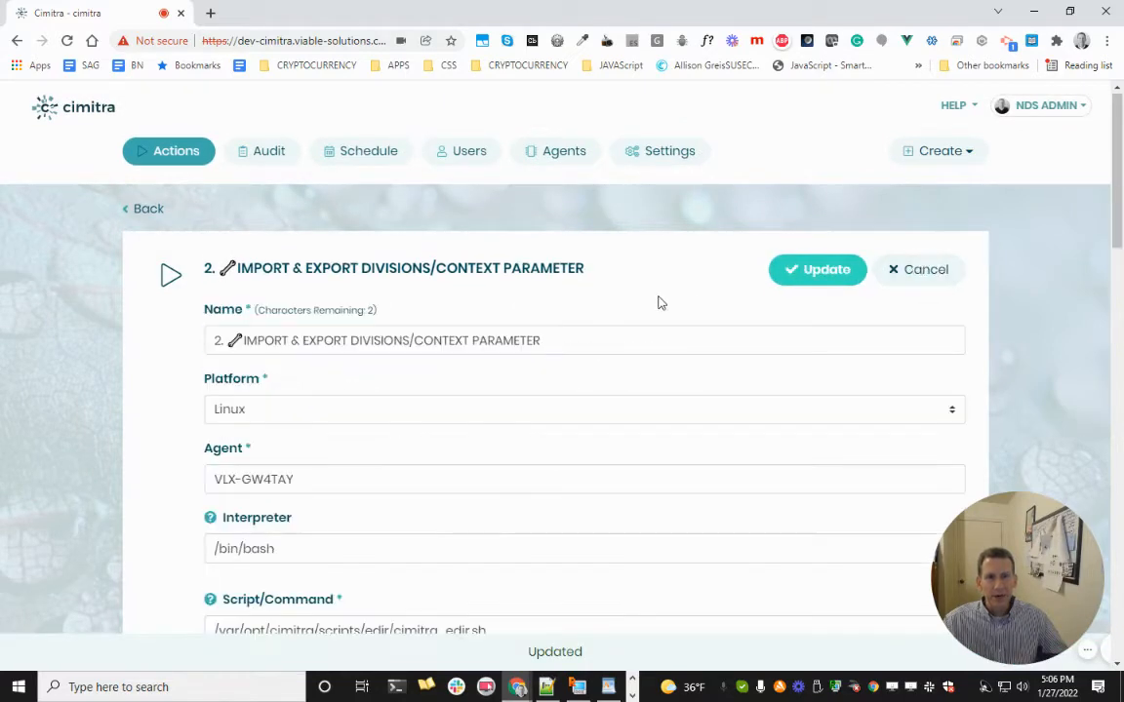
- Delete every DIVISION item listed below ADMINISTRATION, from IT through SERVERS, keeping only STUDENTS, FACULTY and ADMINISTRATION
scroll(660, 302, down, 5)
scroll(658, 303, down, 2)
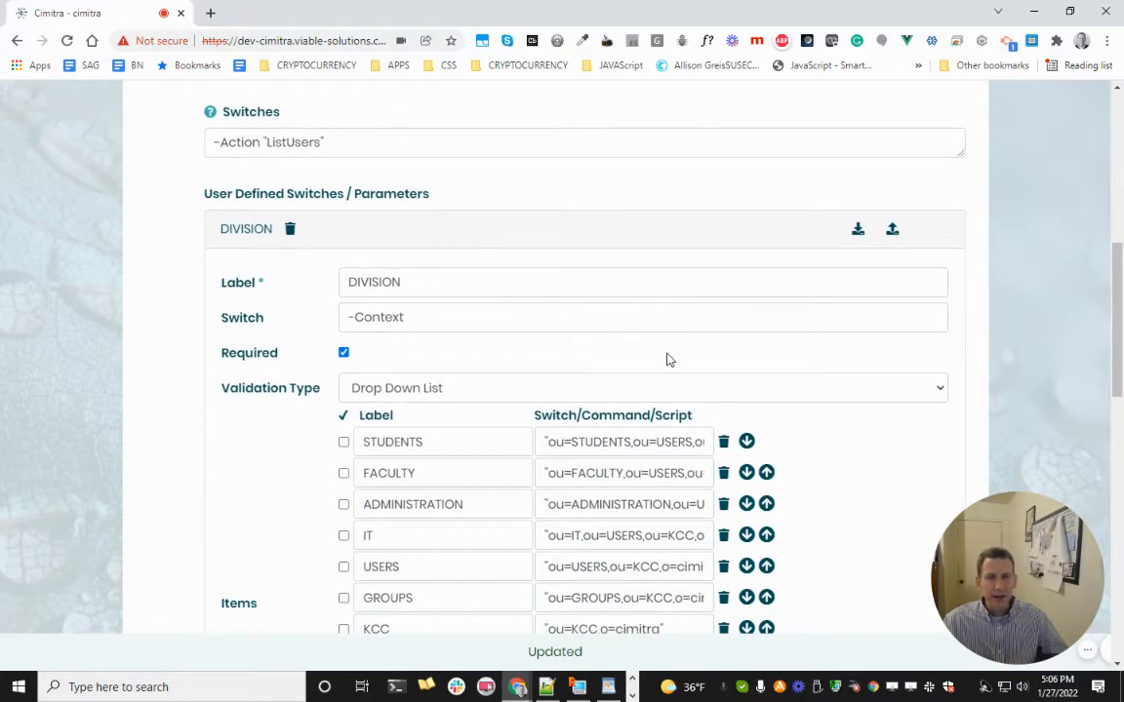
scroll(671, 400, down, 3)
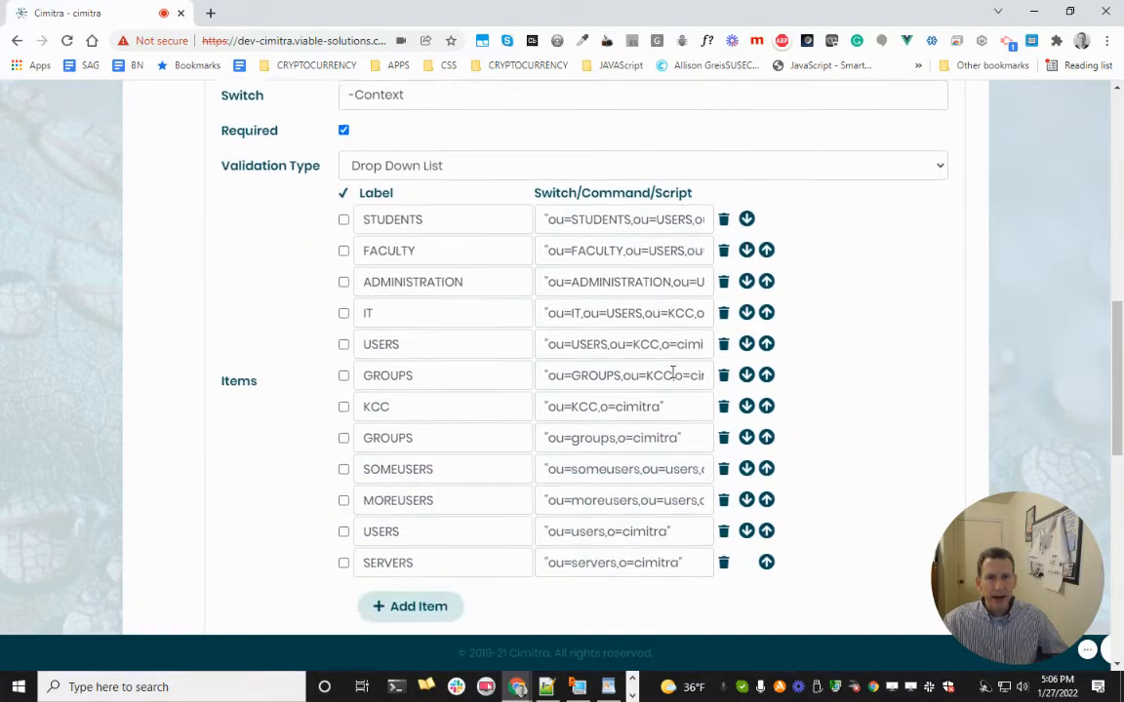
scroll(673, 373, down, 1)
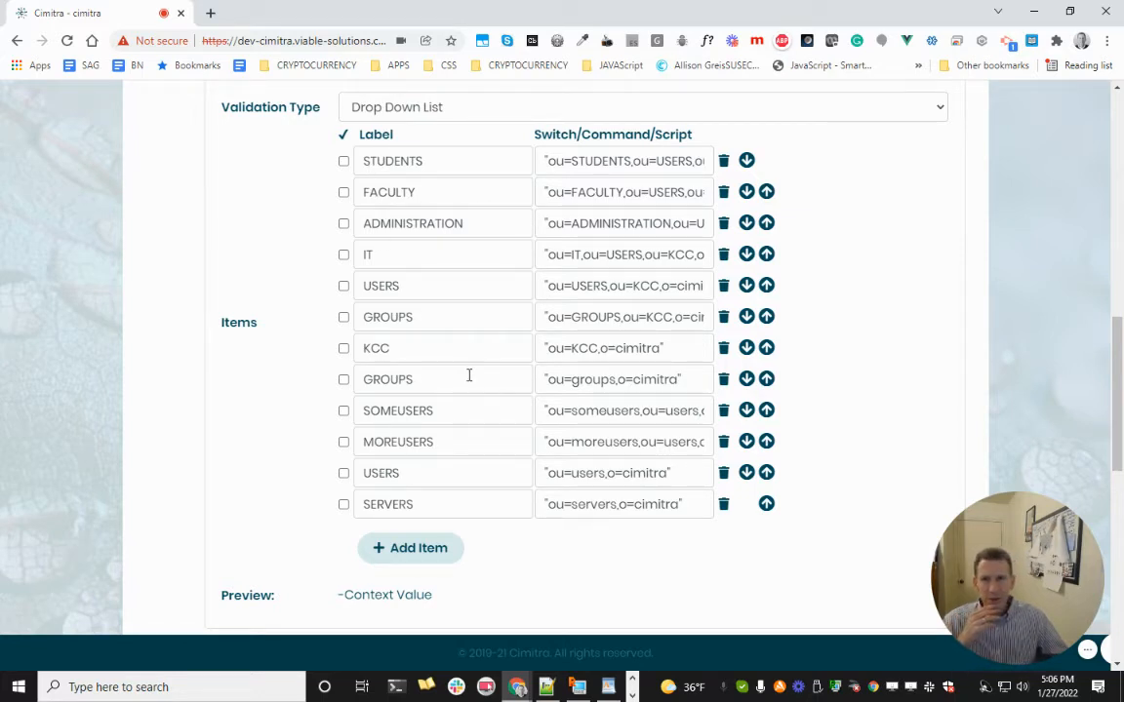
click(723, 254)
click(723, 254)
click(723, 254)
click(723, 254)
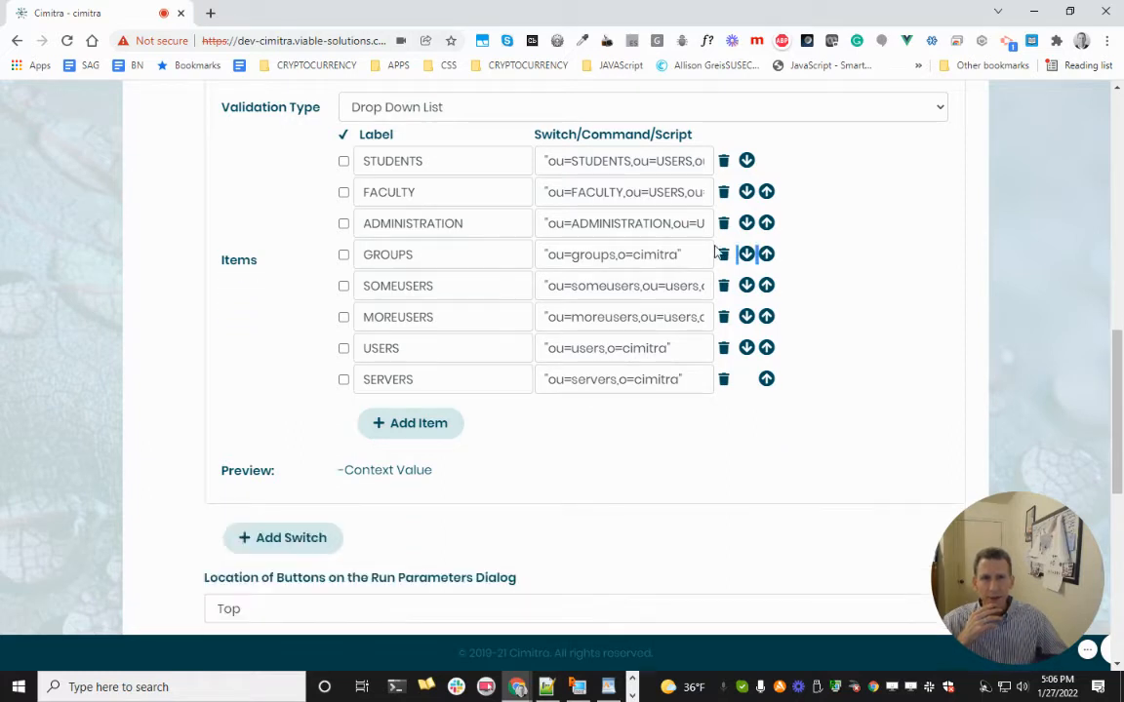
click(724, 255)
click(724, 256)
click(724, 256)
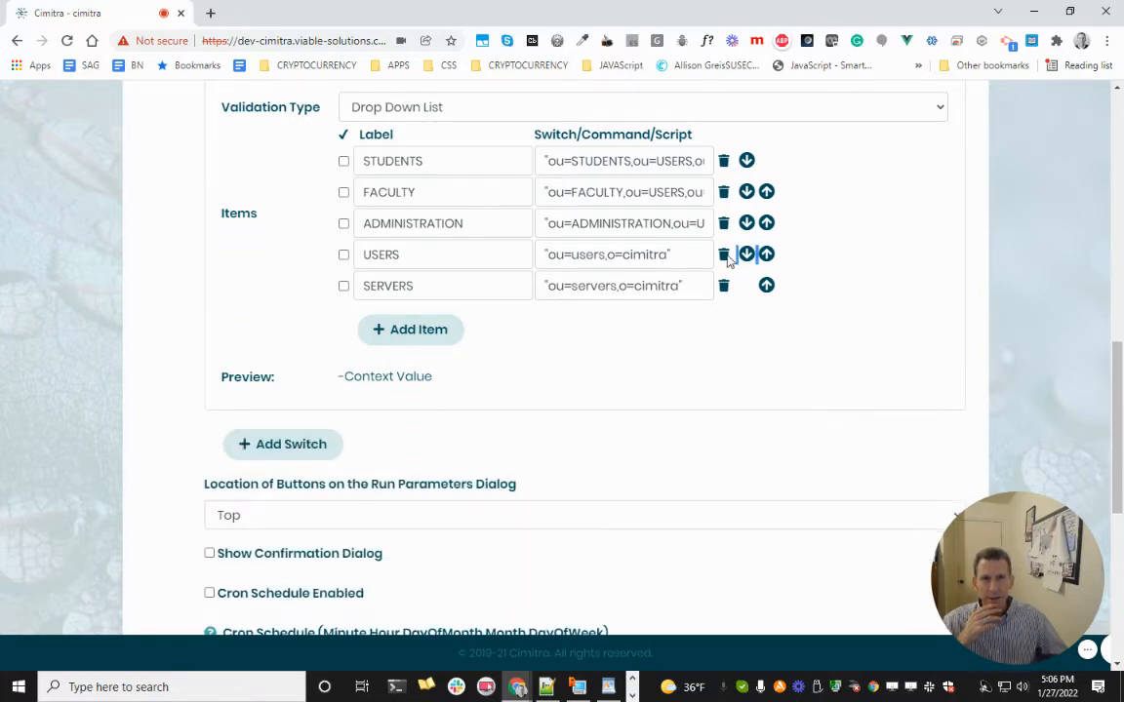
click(724, 255)
click(724, 256)
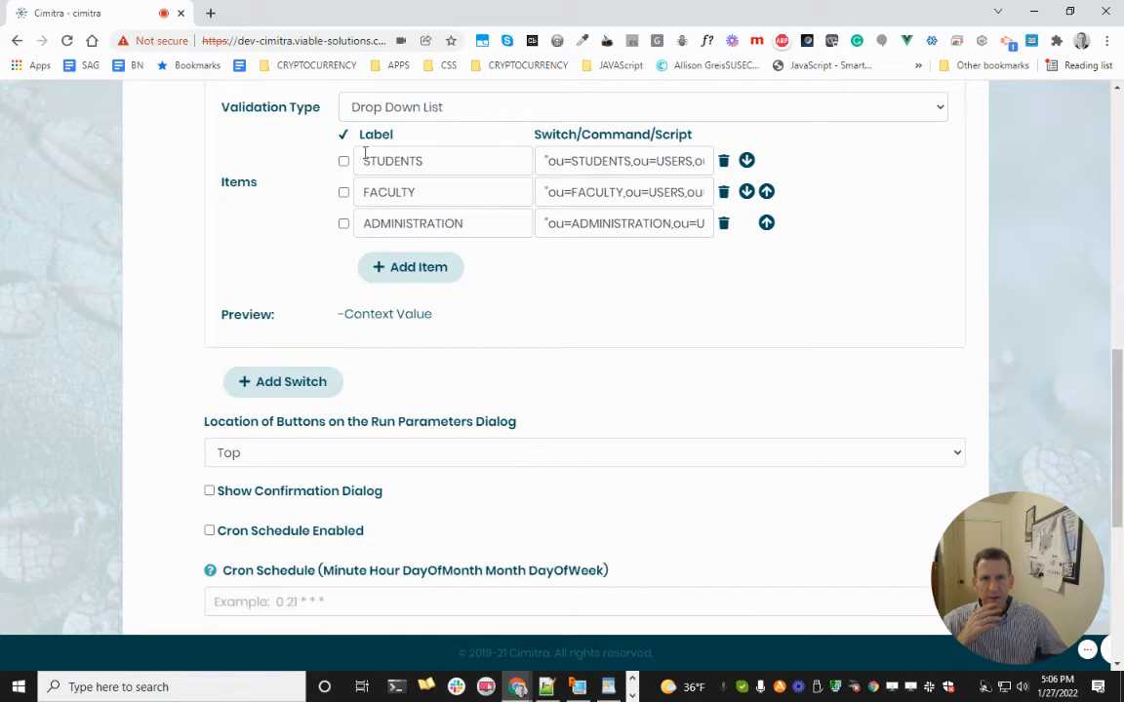
- Reorder the DIVISION items as ADMINISTRATION, FACULTY, STUDENTS
click(766, 223)
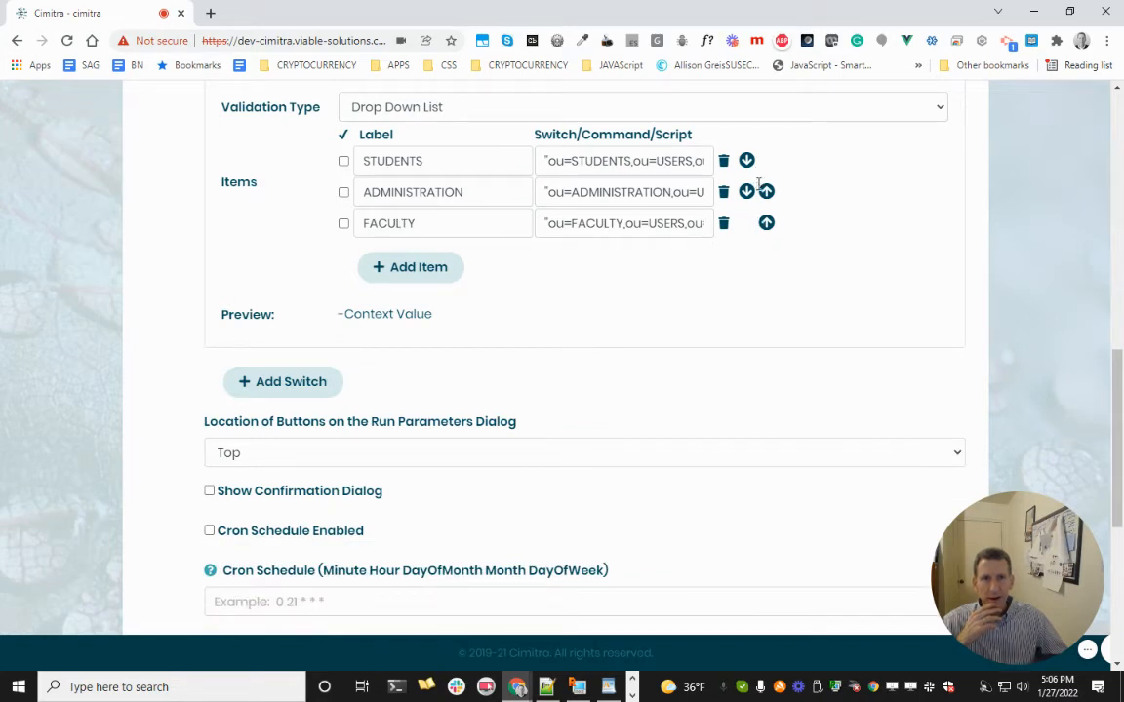
click(765, 196)
click(766, 195)
click(767, 196)
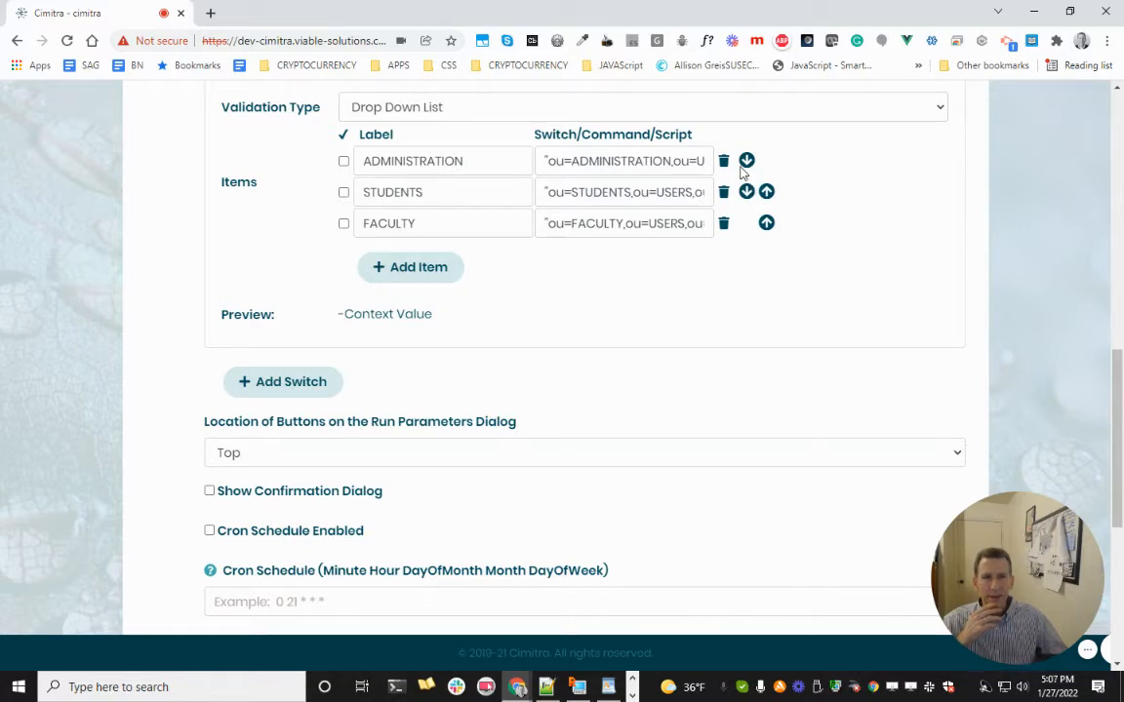
click(747, 192)
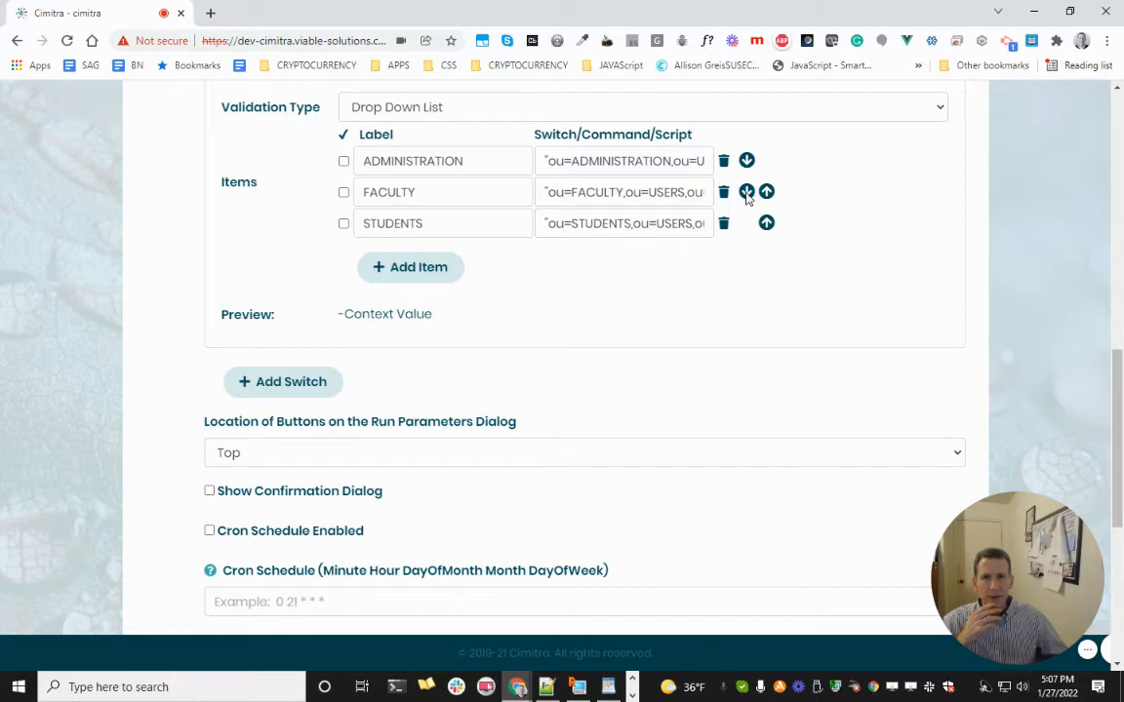
- Mark ADMINISTRATION as the preselected DIVISION item and save the changes to the action
click(344, 162)
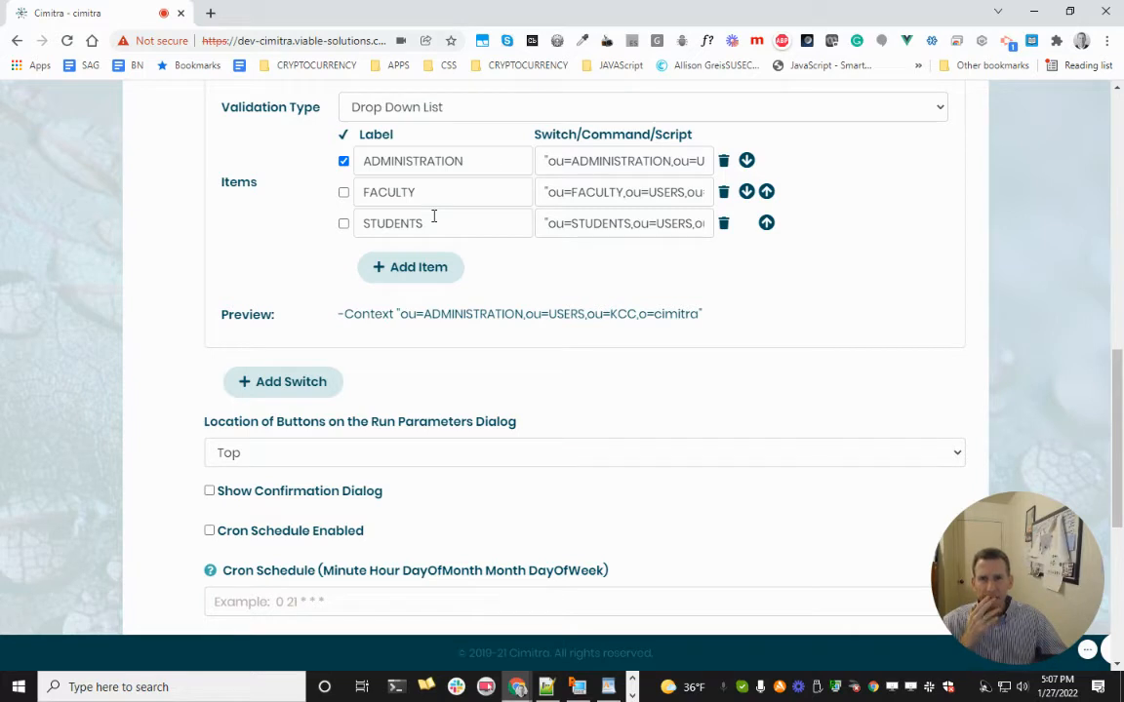
scroll(434, 217, up, 5)
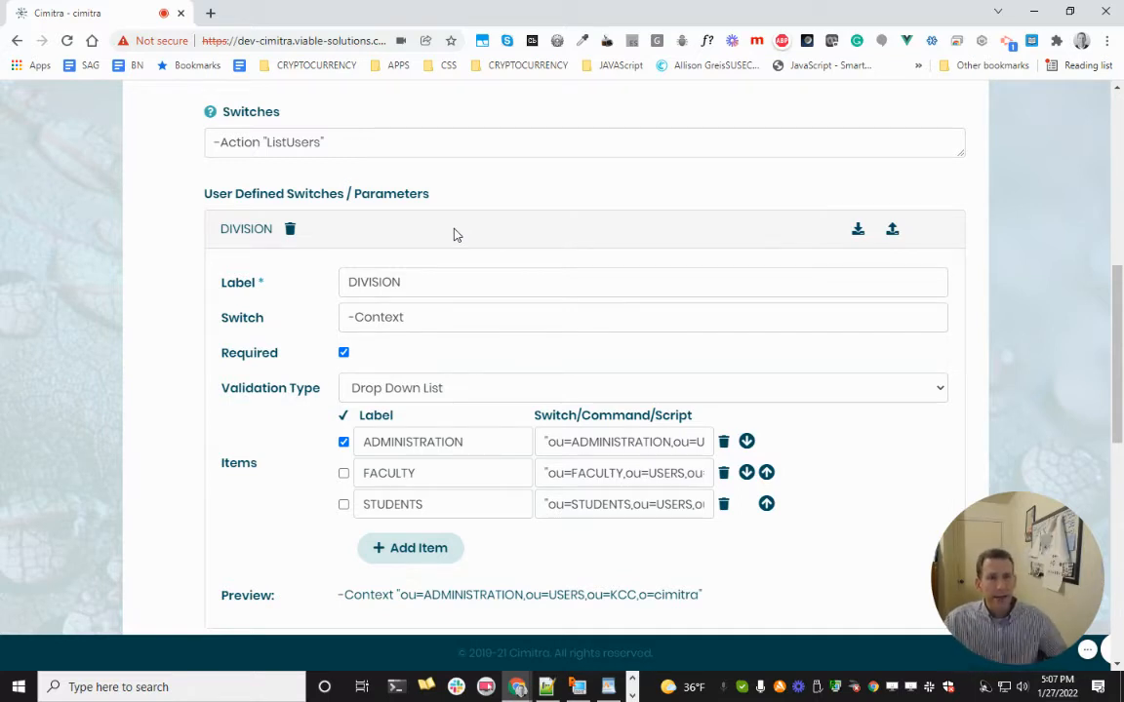
scroll(454, 233, up, 10)
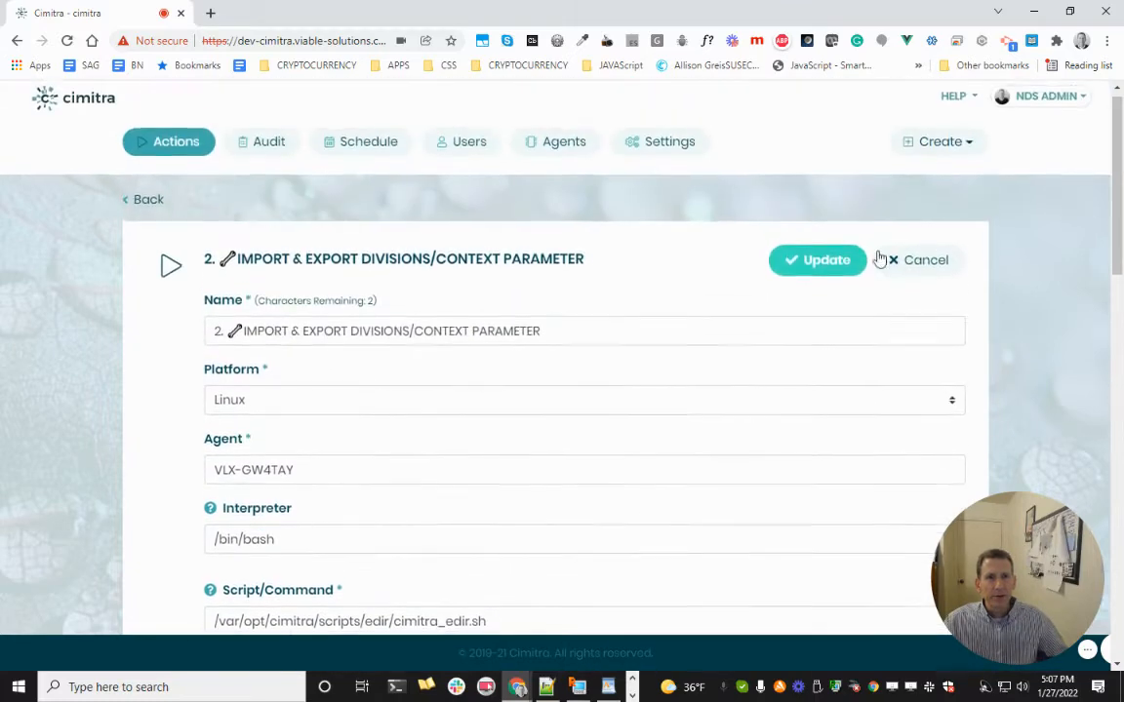
click(829, 278)
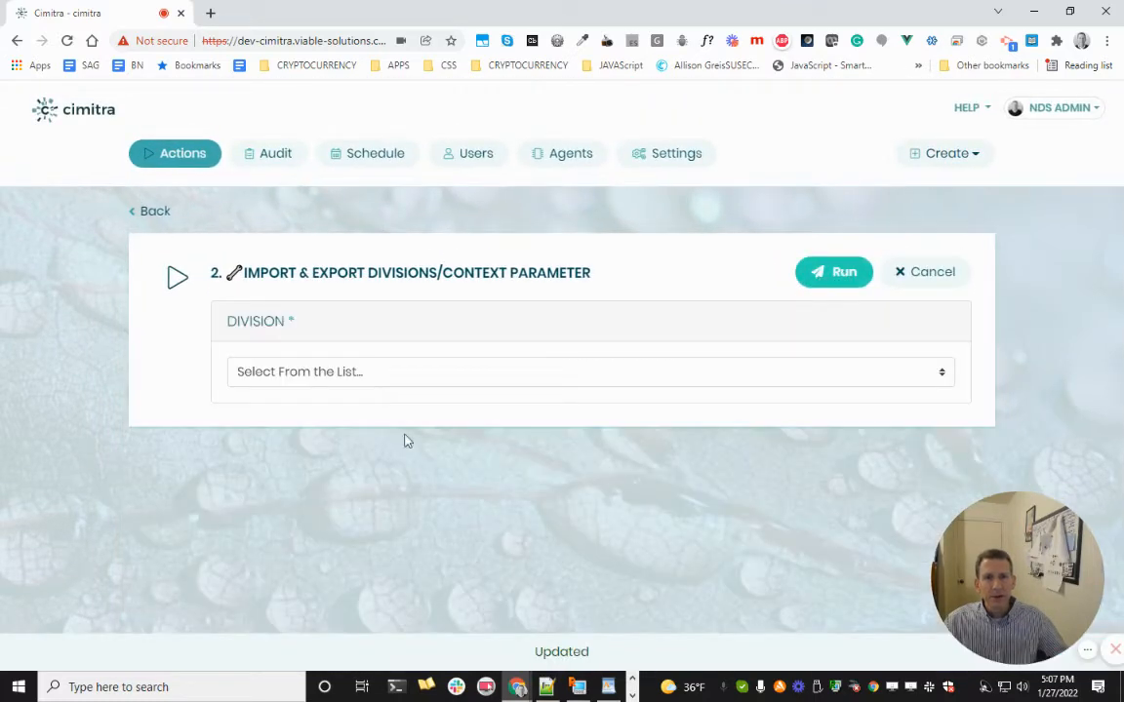
- Check the DIVISION choices offered for running the action, cancel the run, and look over the action's description
click(469, 371)
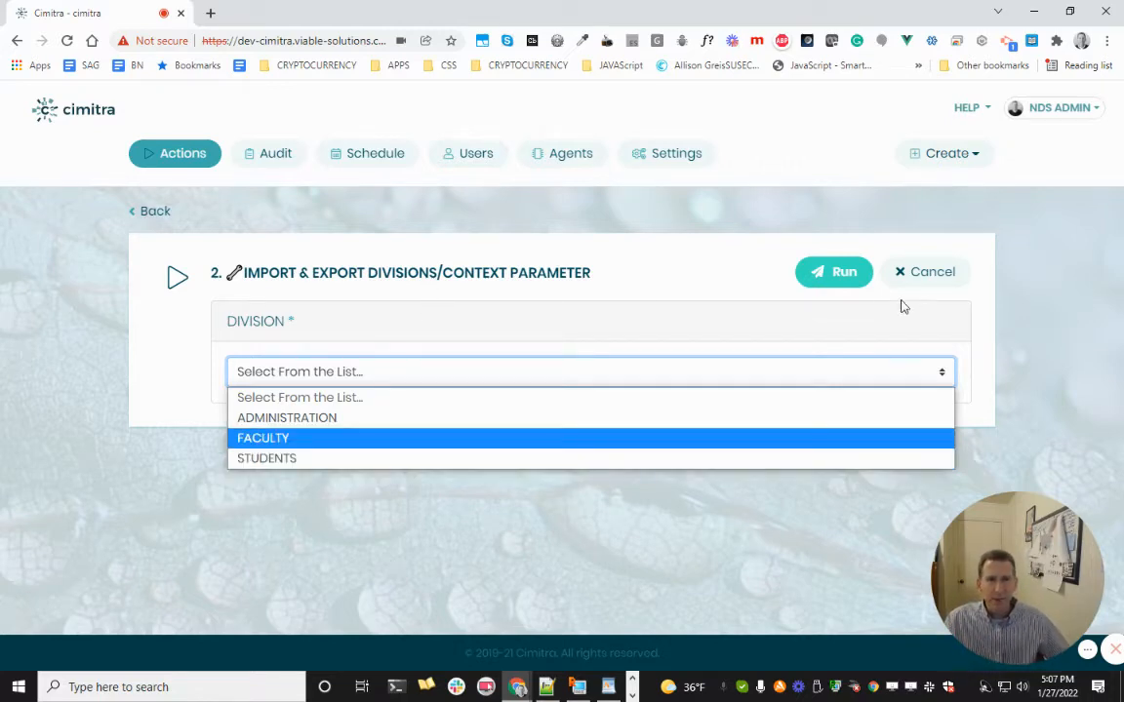
click(937, 275)
scroll(457, 473, down, 3)
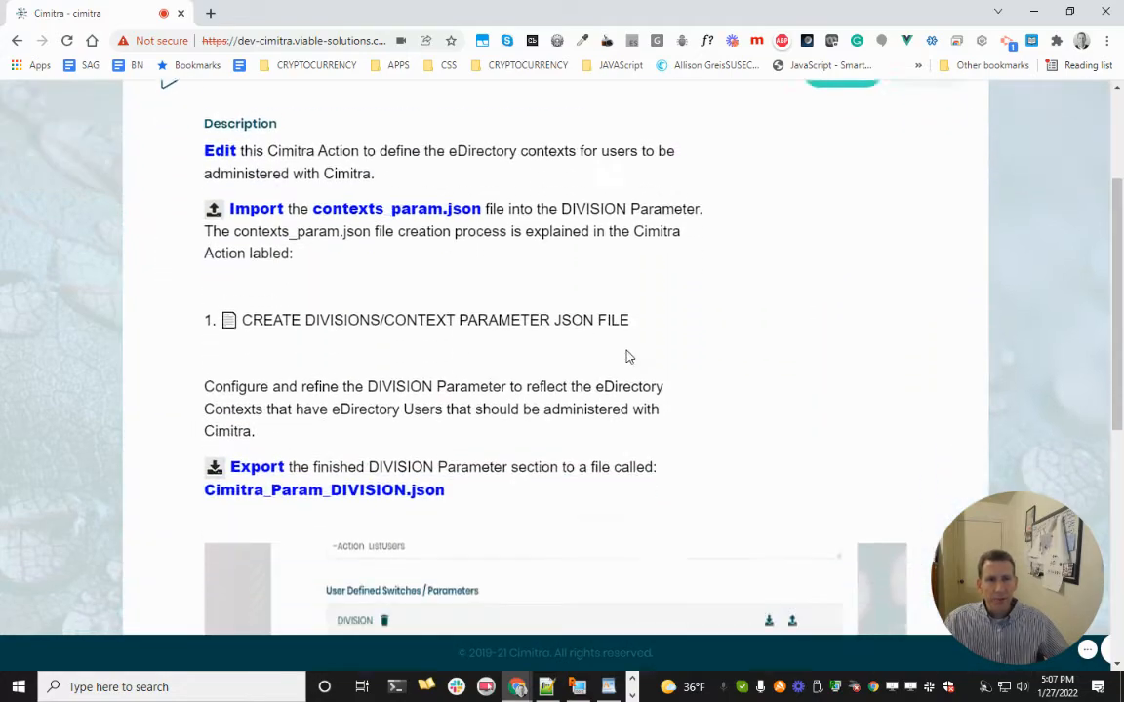
scroll(838, 201, up, 3)
- Reopen the IMPORT & EXPORT DIVISIONS/CONTEXT PARAMETER action for editing and export its DIVISION parameter to Cimitra_Param_DIVISION.json
click(924, 280)
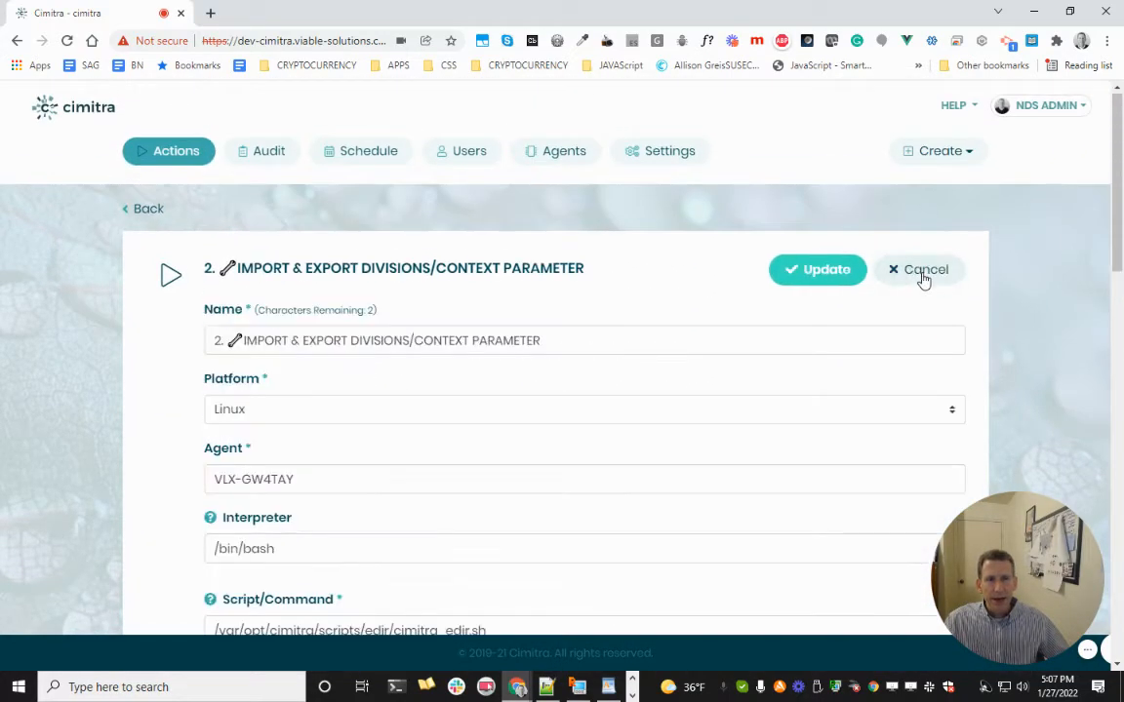
scroll(592, 459, down, 6)
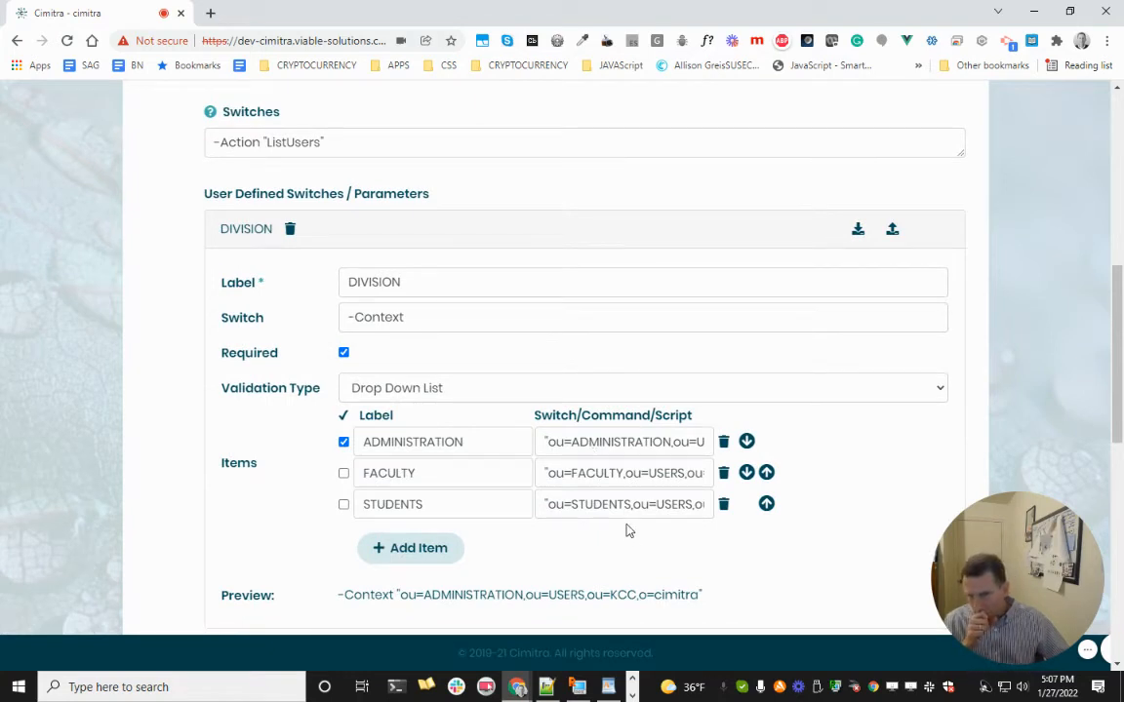
click(857, 233)
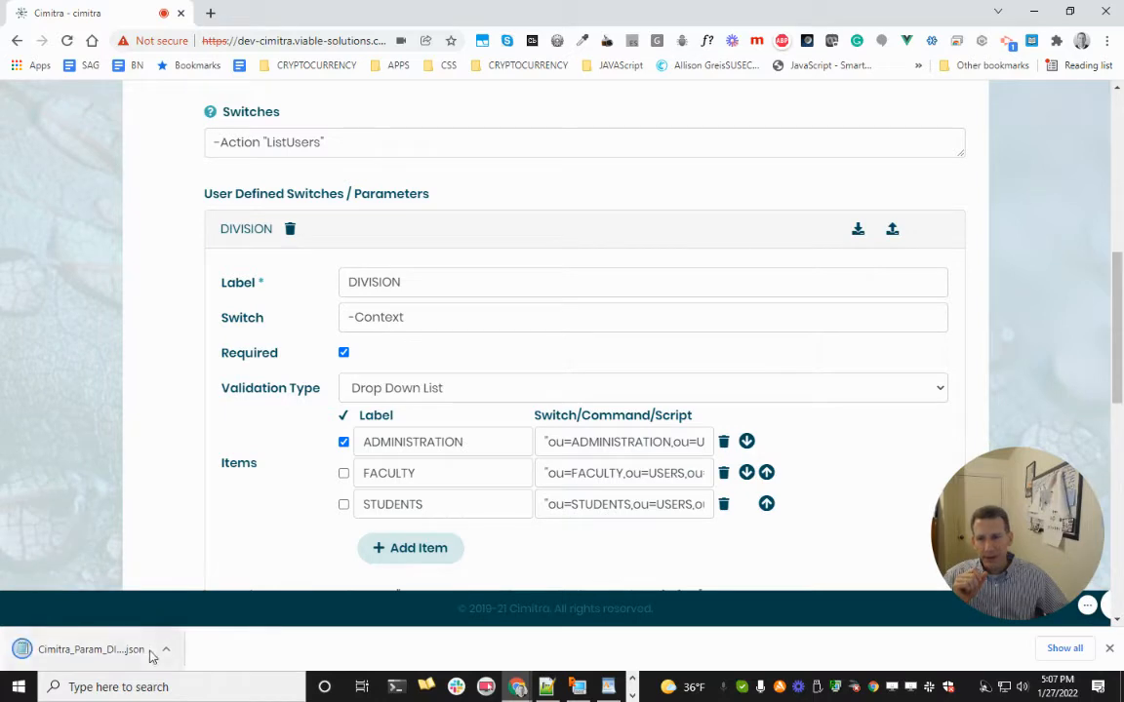
- Locate the exported Cimitra_Param_DIVISION.json in its folder and check the folder's full path
click(165, 648)
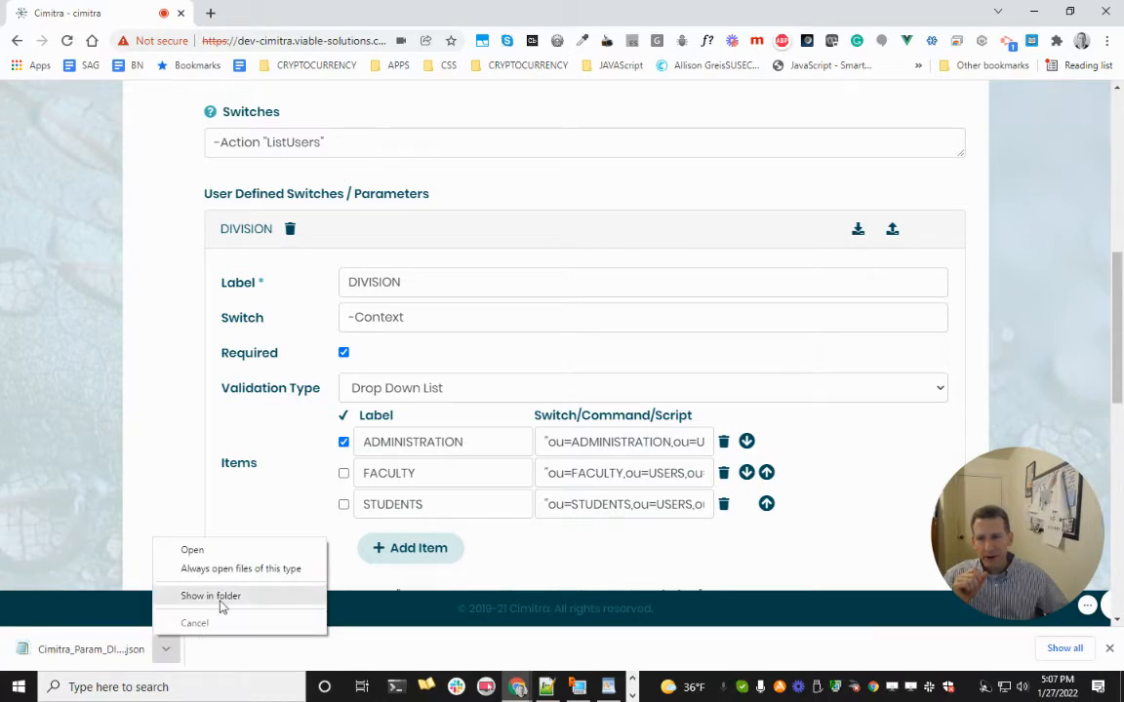
click(221, 605)
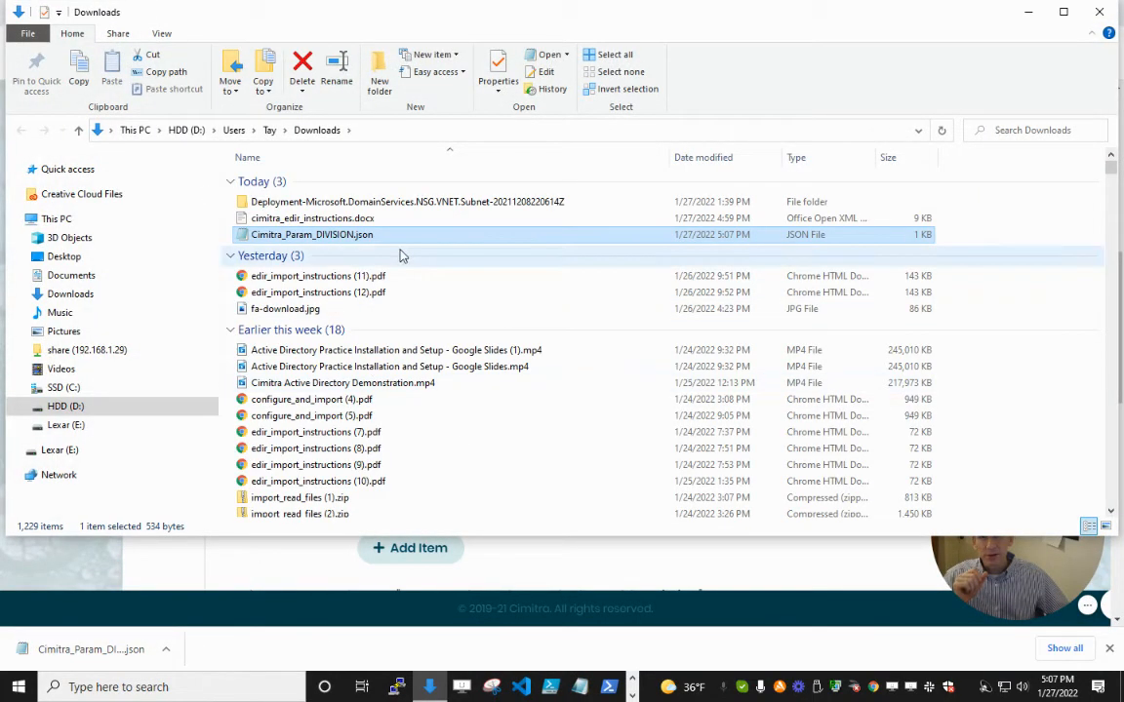
click(487, 133)
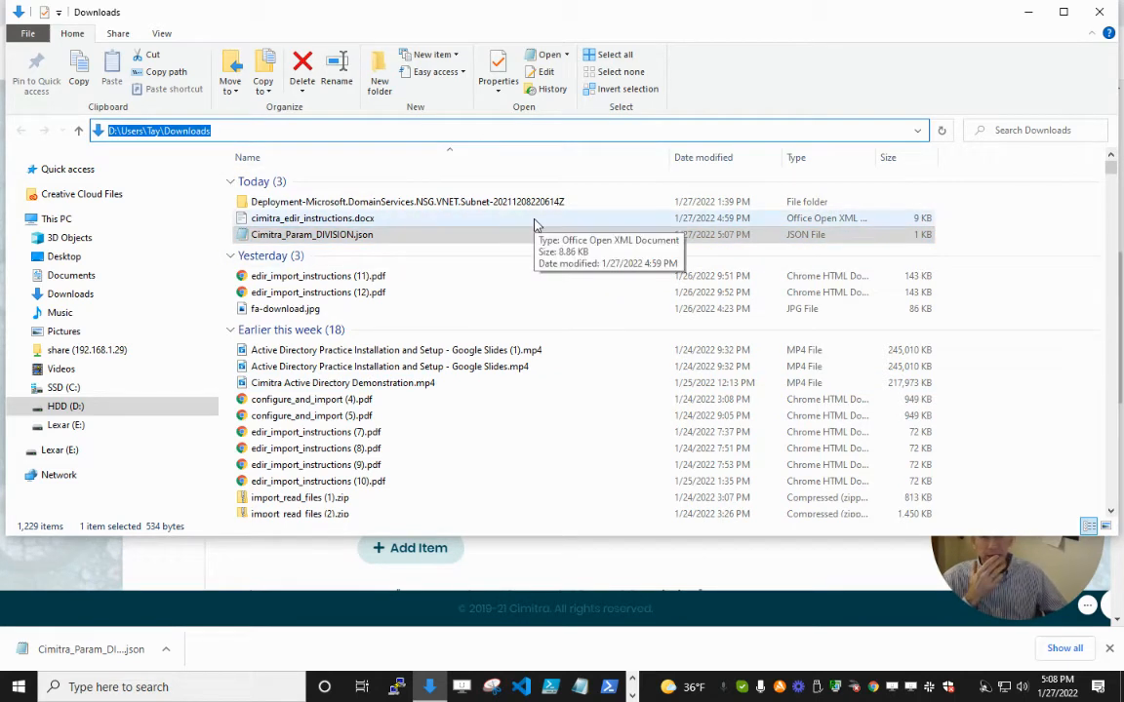
click(1028, 13)
- Leave the action's edit form and read the description's instructions on exporting and reusing Cimitra_Param_DIVISION.json
scroll(660, 406, up, 10)
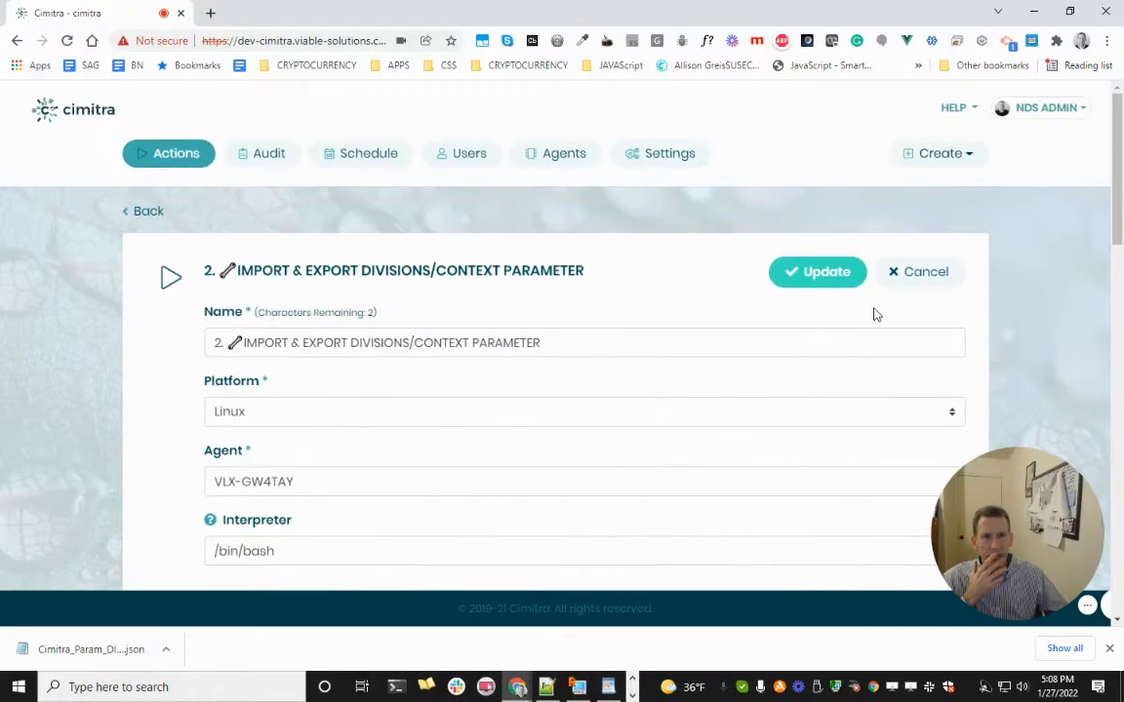
click(921, 272)
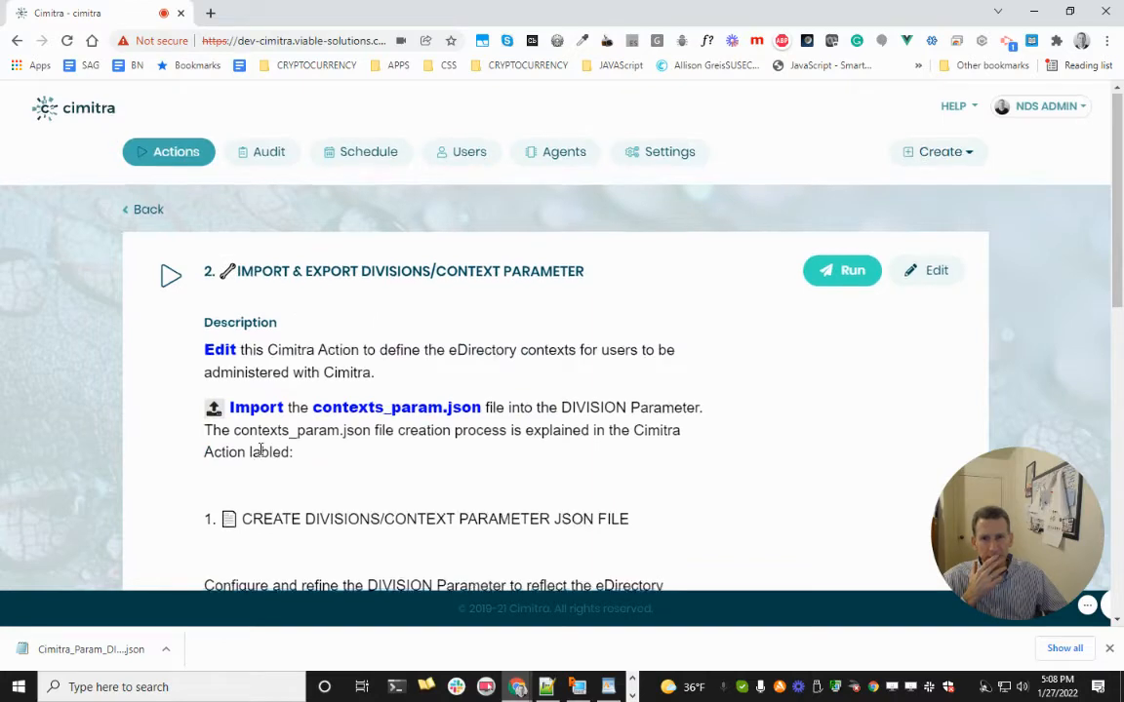
scroll(283, 474, down, 3)
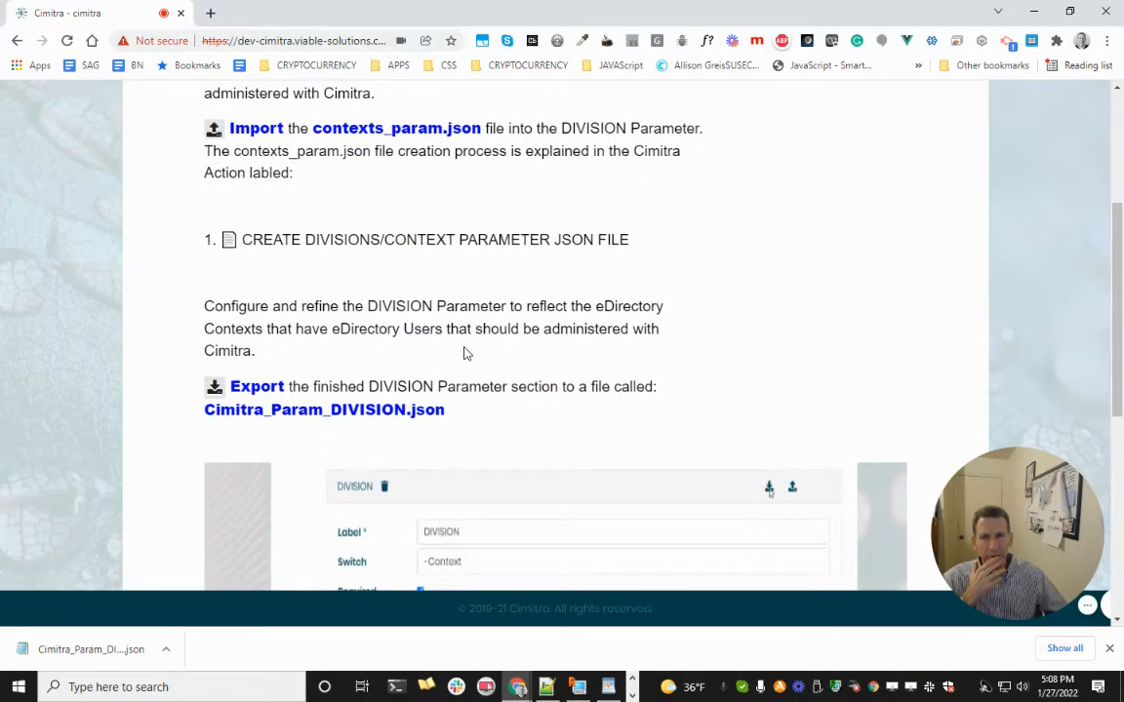
scroll(460, 366, down, 3)
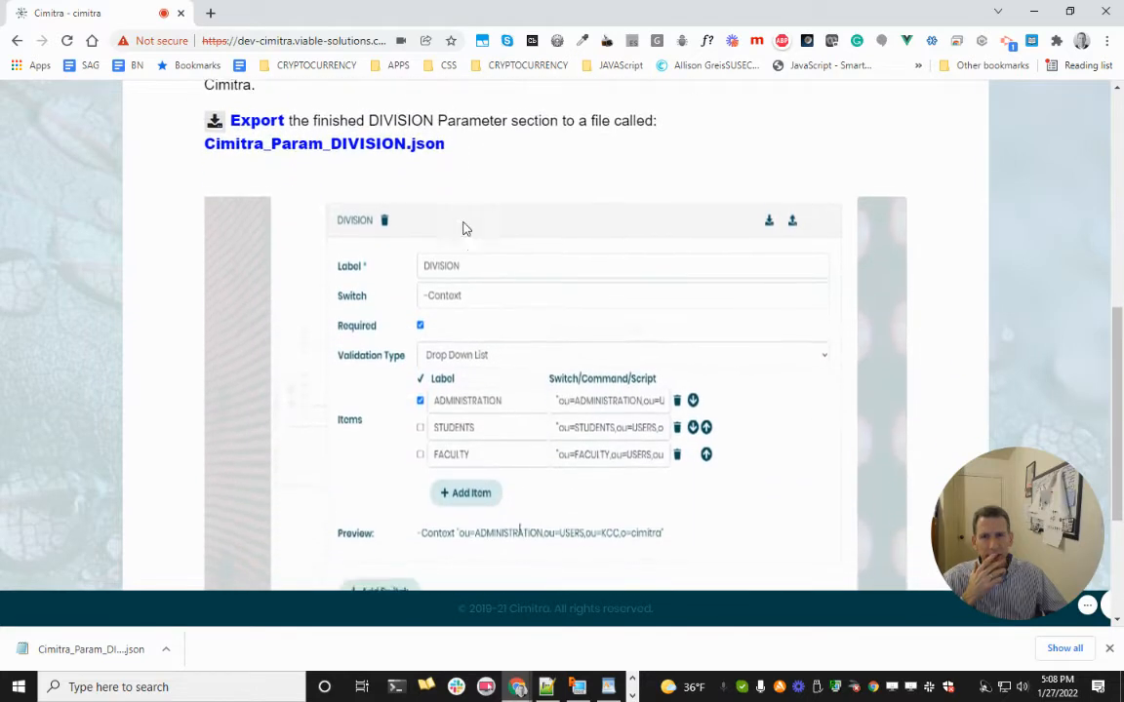
scroll(465, 176, up, 1)
scroll(464, 186, down, 3)
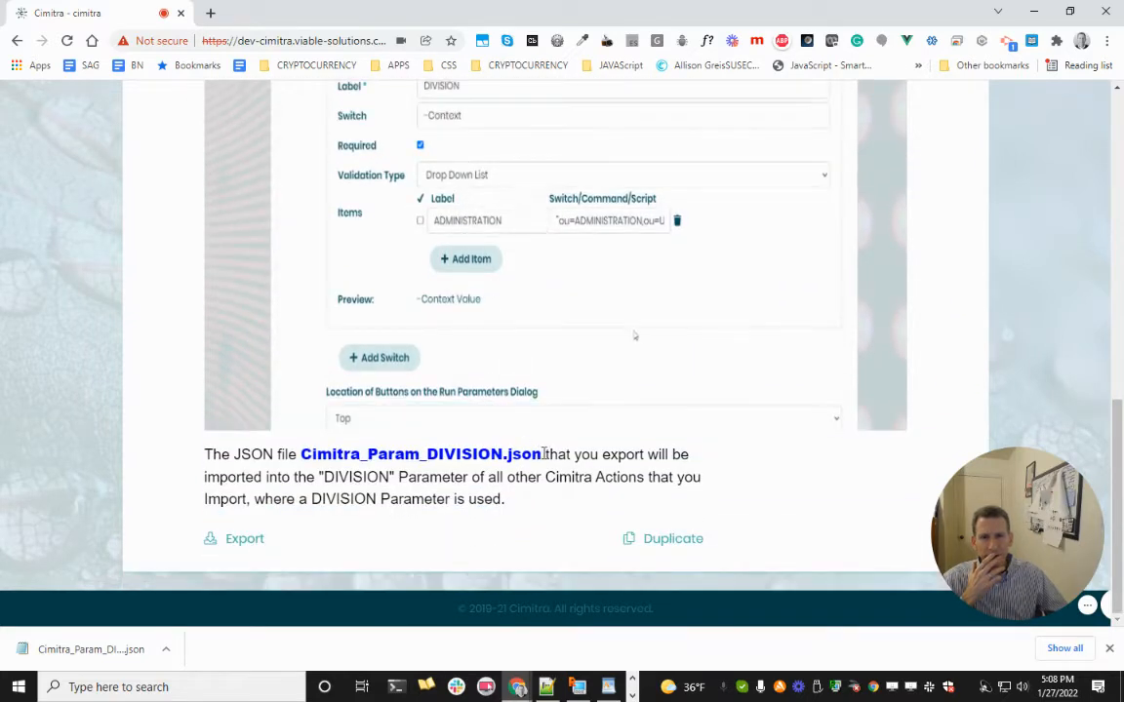
drag(544, 455, 301, 455)
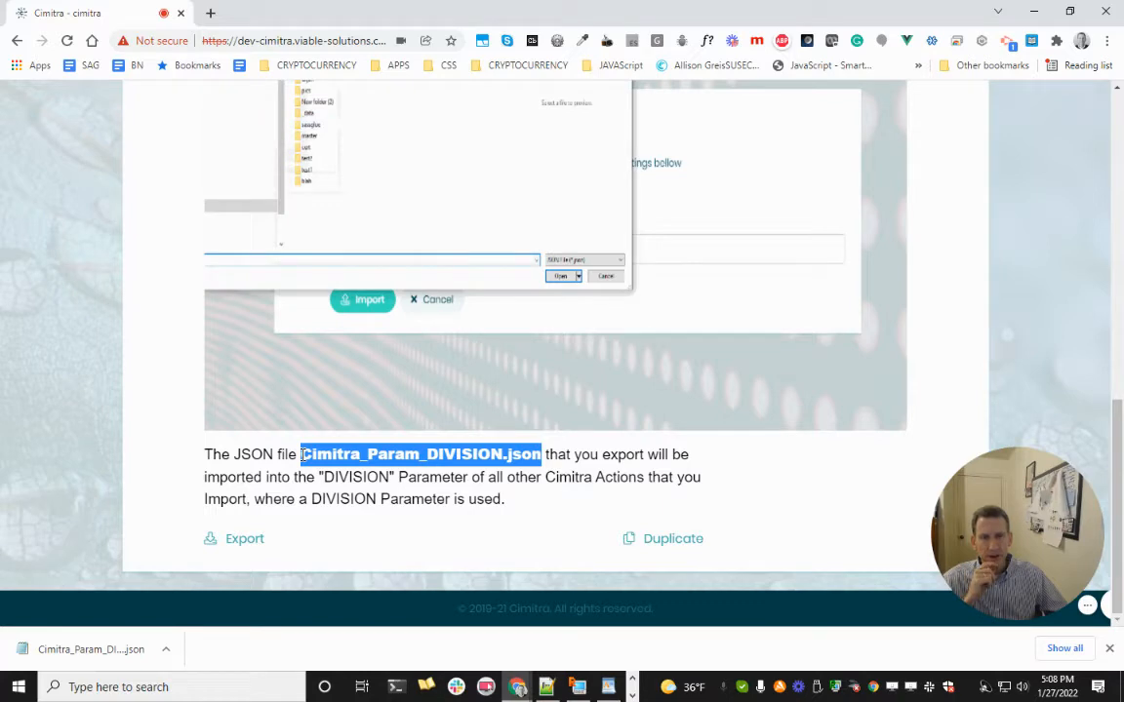
scroll(302, 454, up, 8)
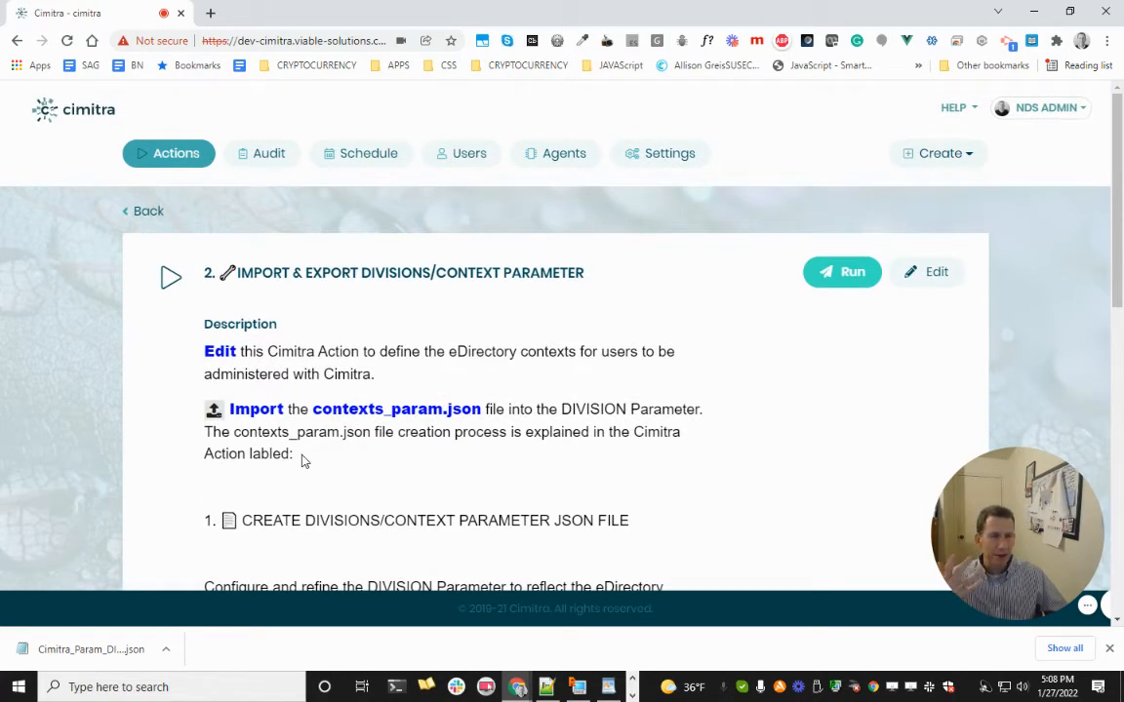
- Return to the ADMIN ONLY ACTIONS folder, and copy the CREATE GROUPS PARAMETER JSON FILE link from the WordPad instructions
click(1108, 646)
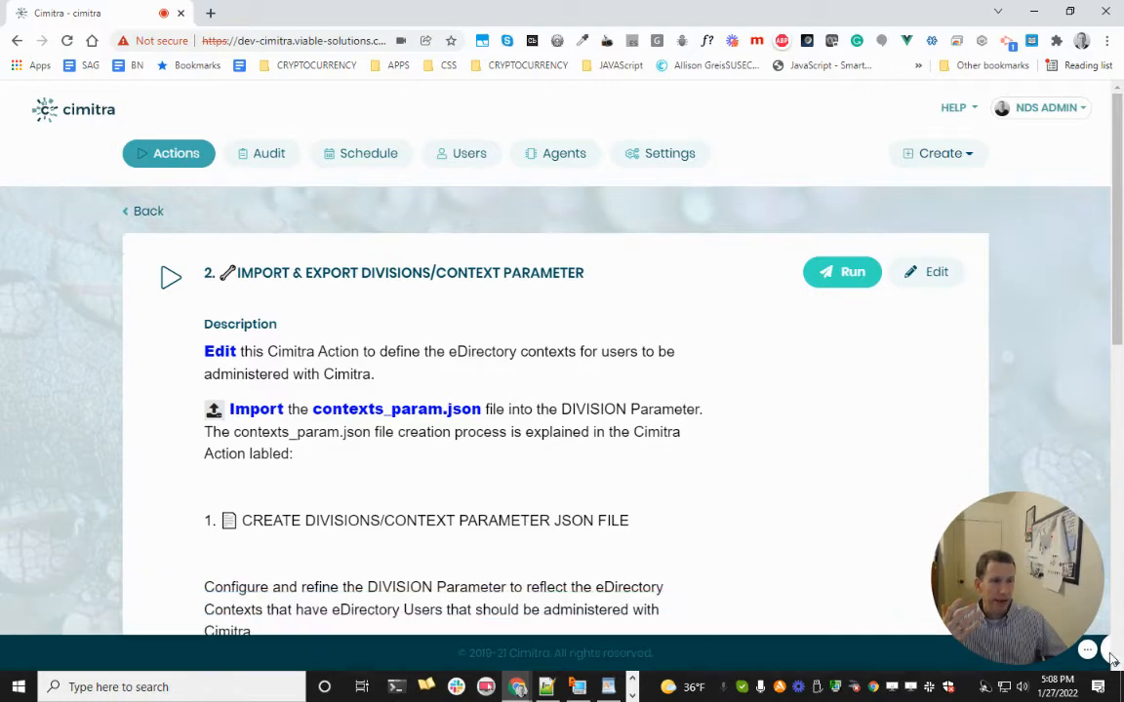
click(144, 164)
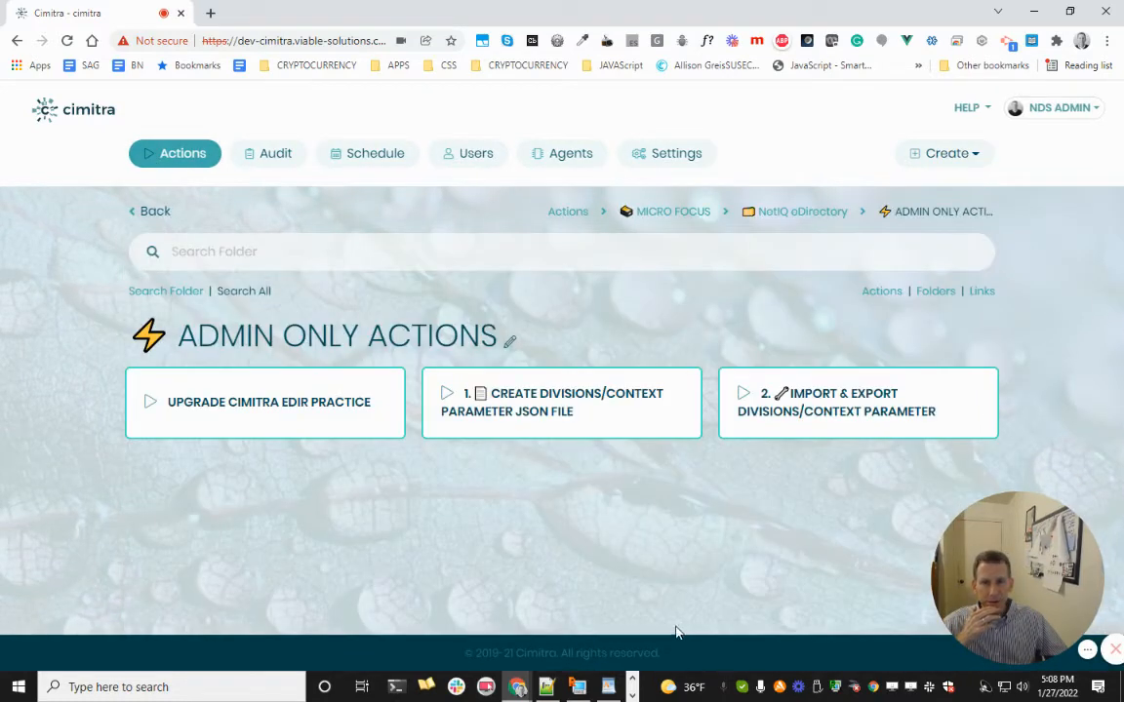
click(609, 688)
click(536, 574)
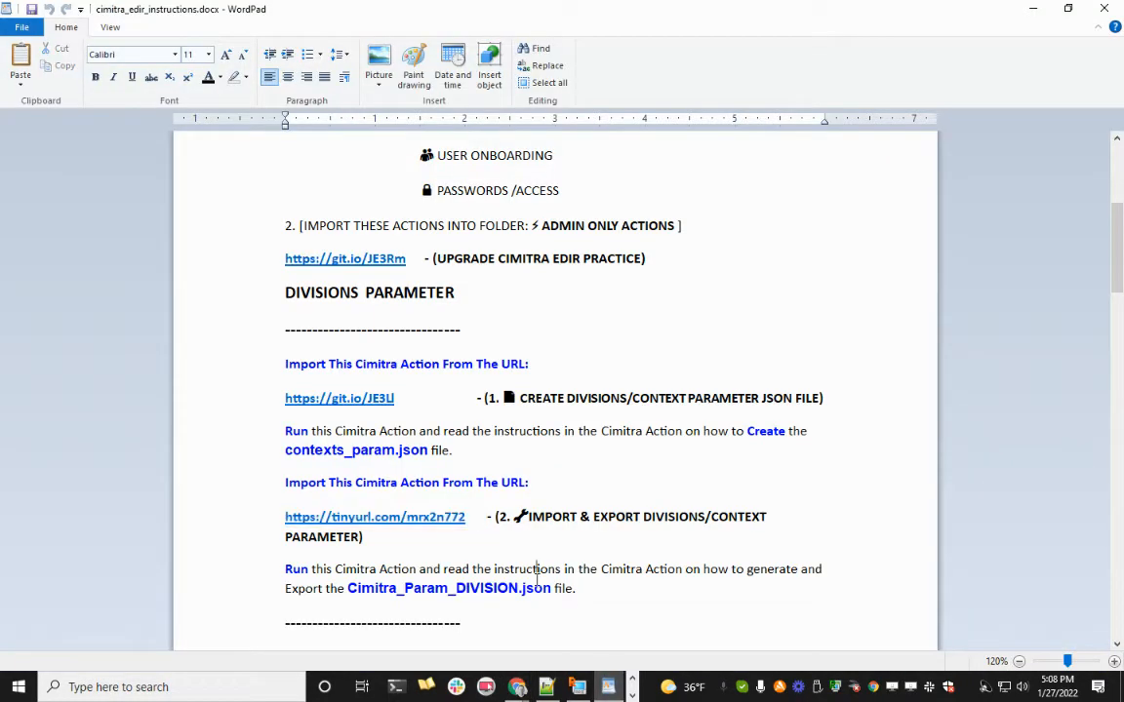
scroll(536, 581, down, 6)
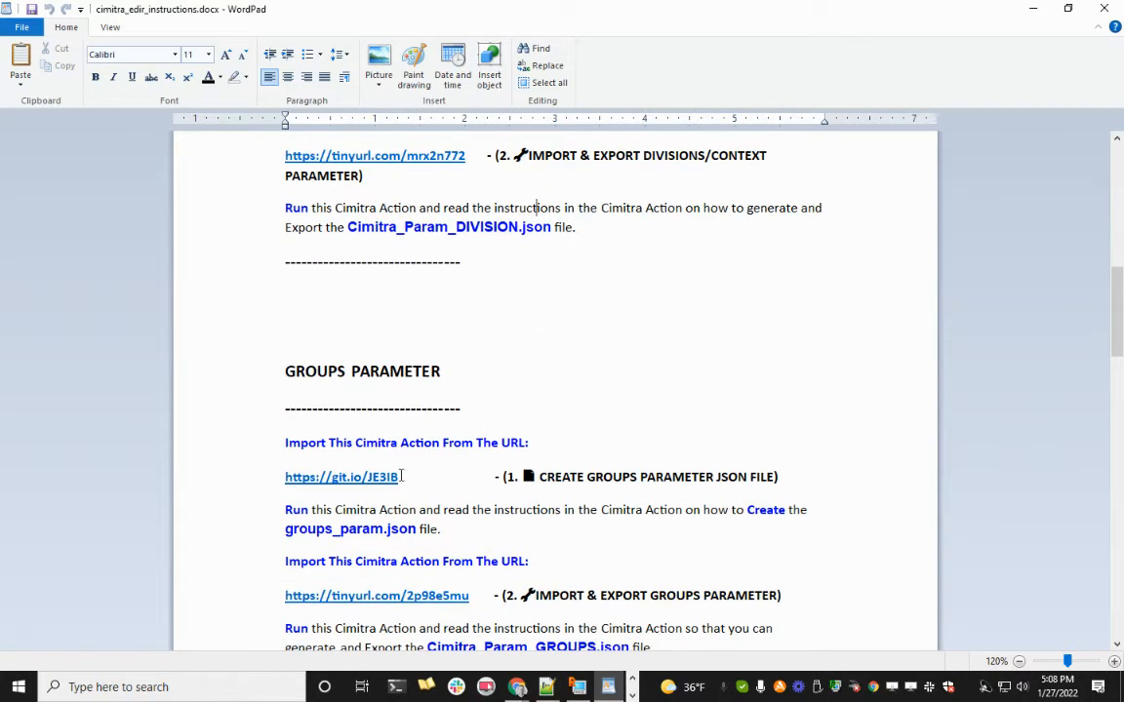
drag(400, 476, 274, 475)
key(ctrl+c)
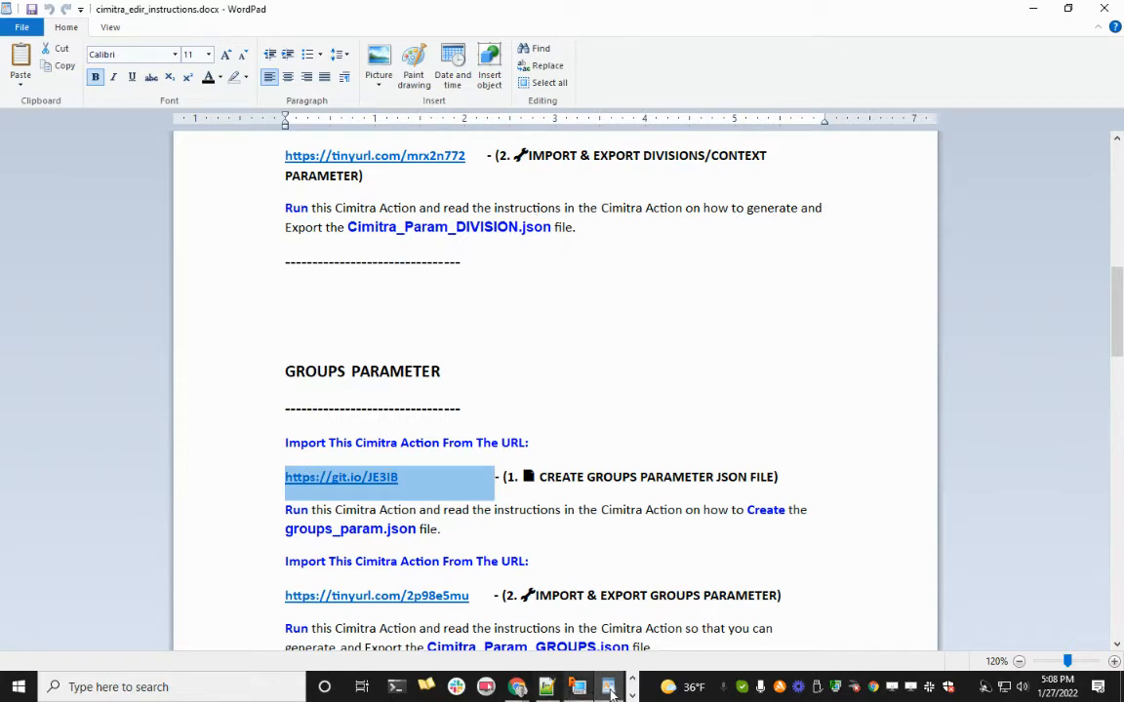
- Switch back to Cimitra in Chrome and start an import into the ADMIN ONLY ACTIONS folder
click(518, 688)
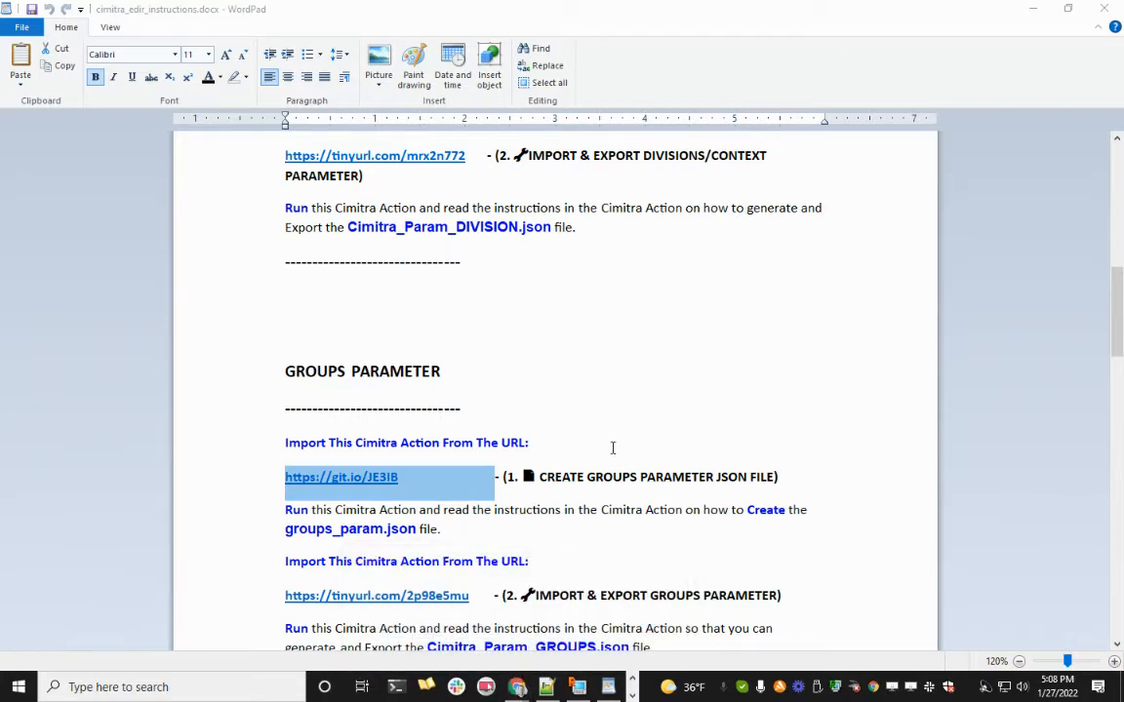
mouse_move(518, 688)
click(467, 620)
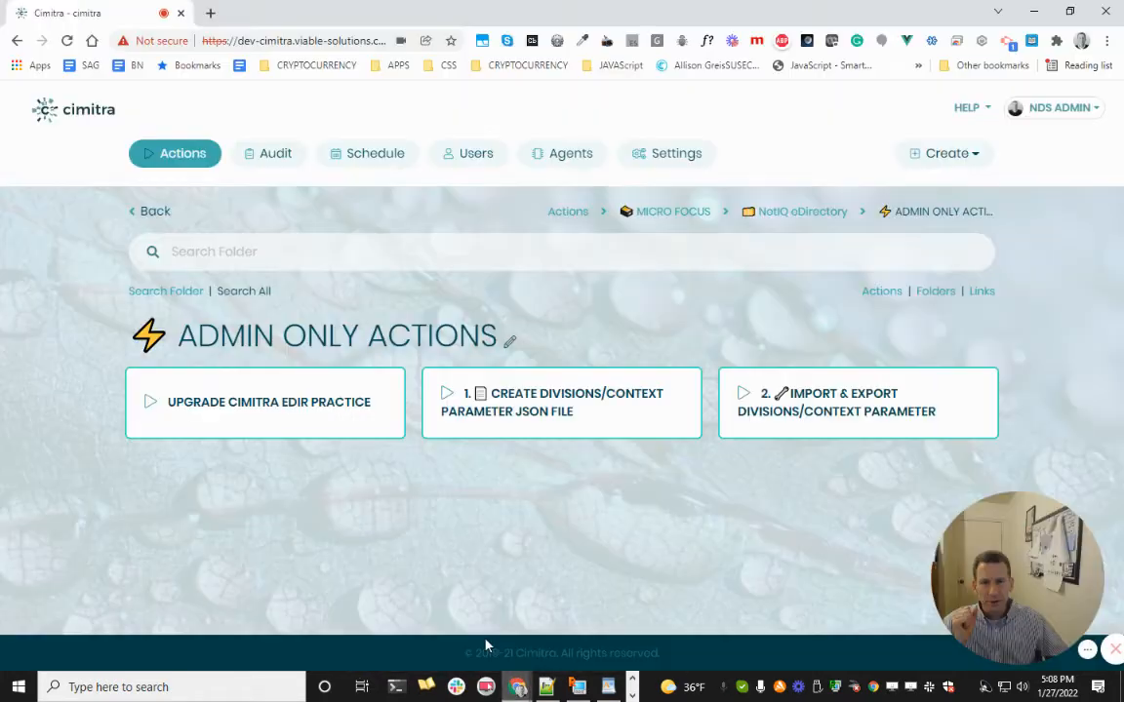
click(976, 156)
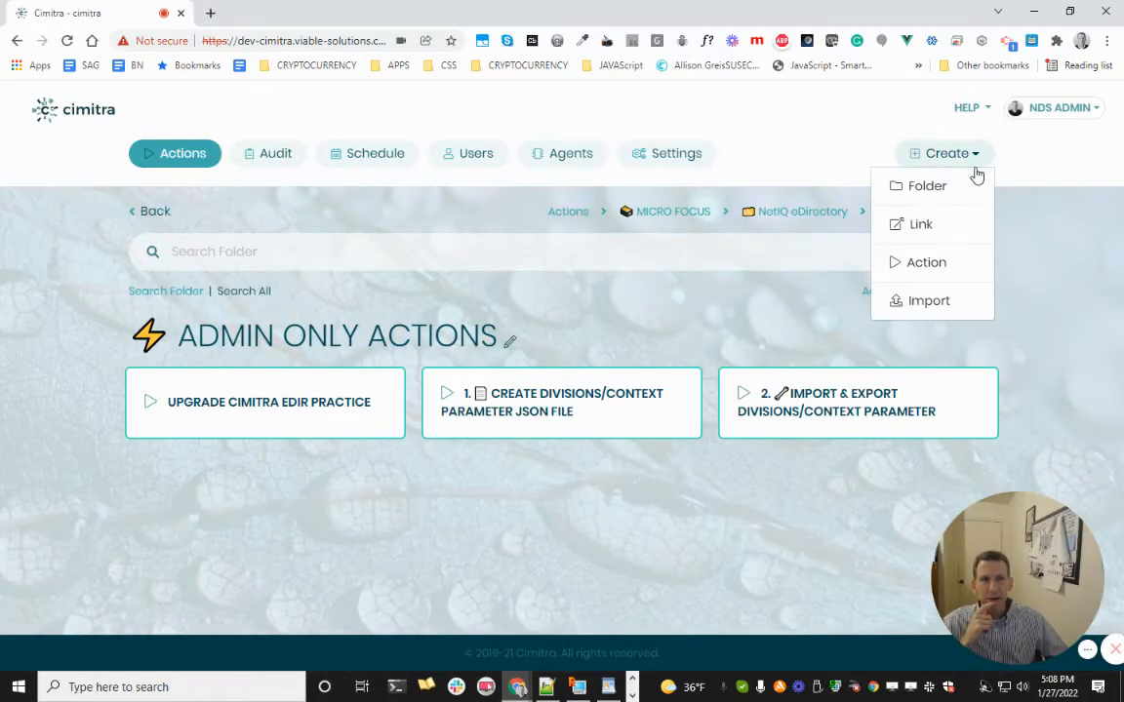
click(902, 312)
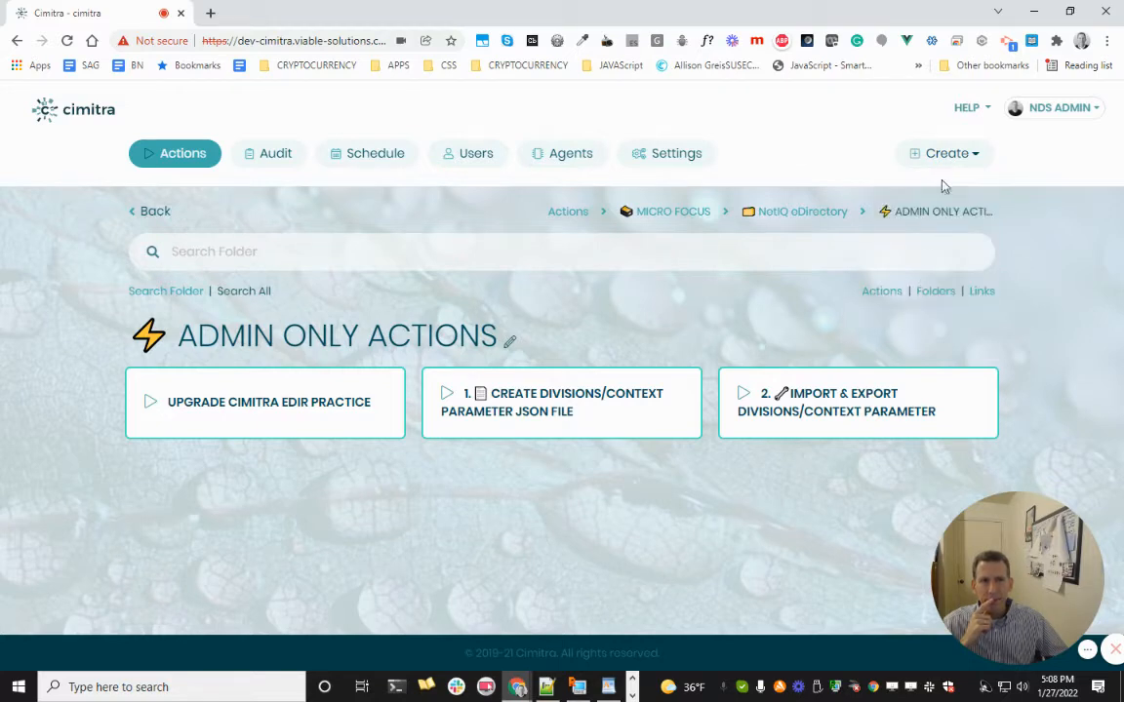
click(948, 156)
click(921, 304)
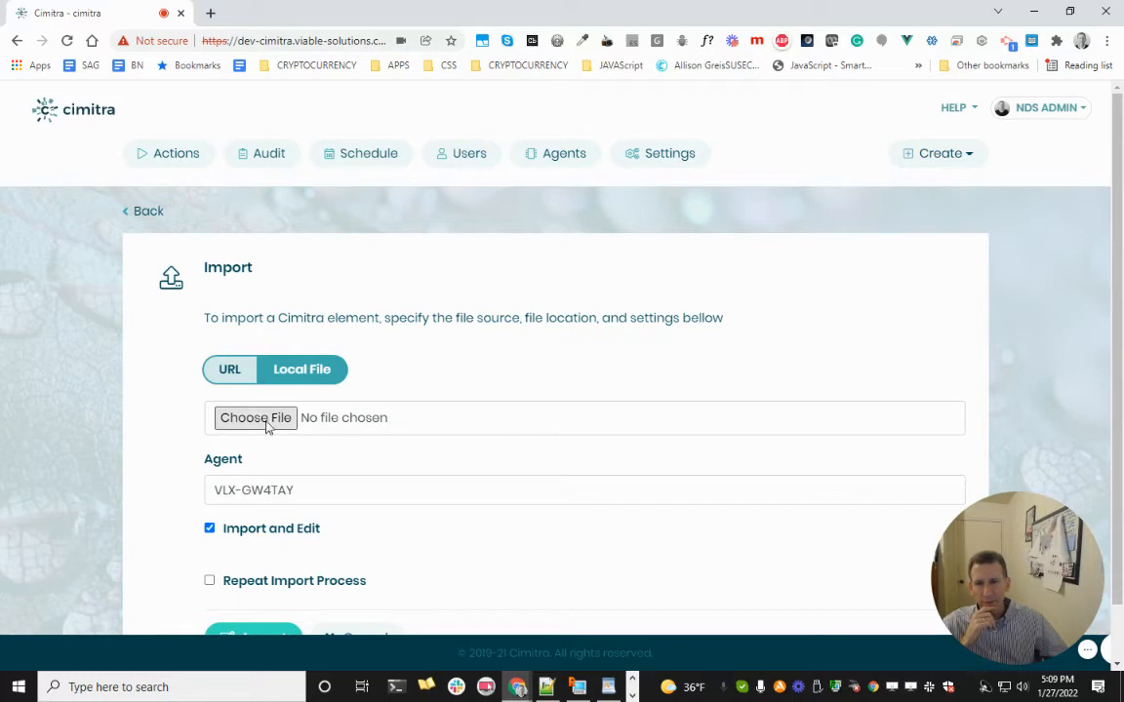
click(231, 369)
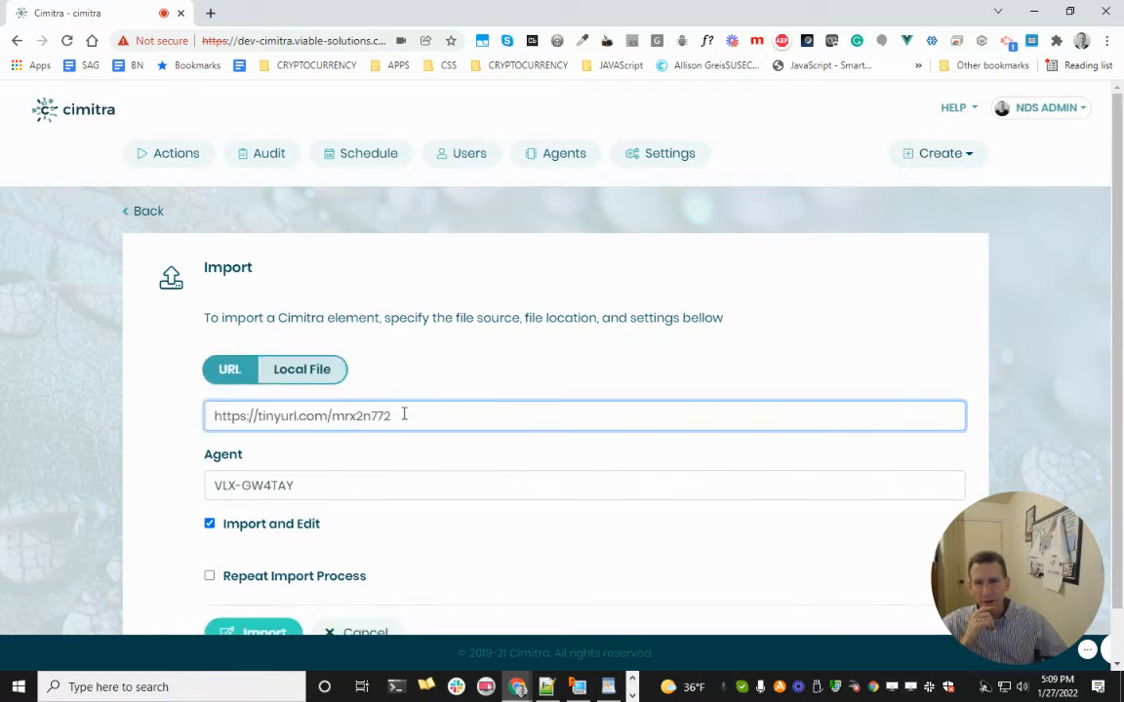
key(ctrl+a)
key(ctrl+v)
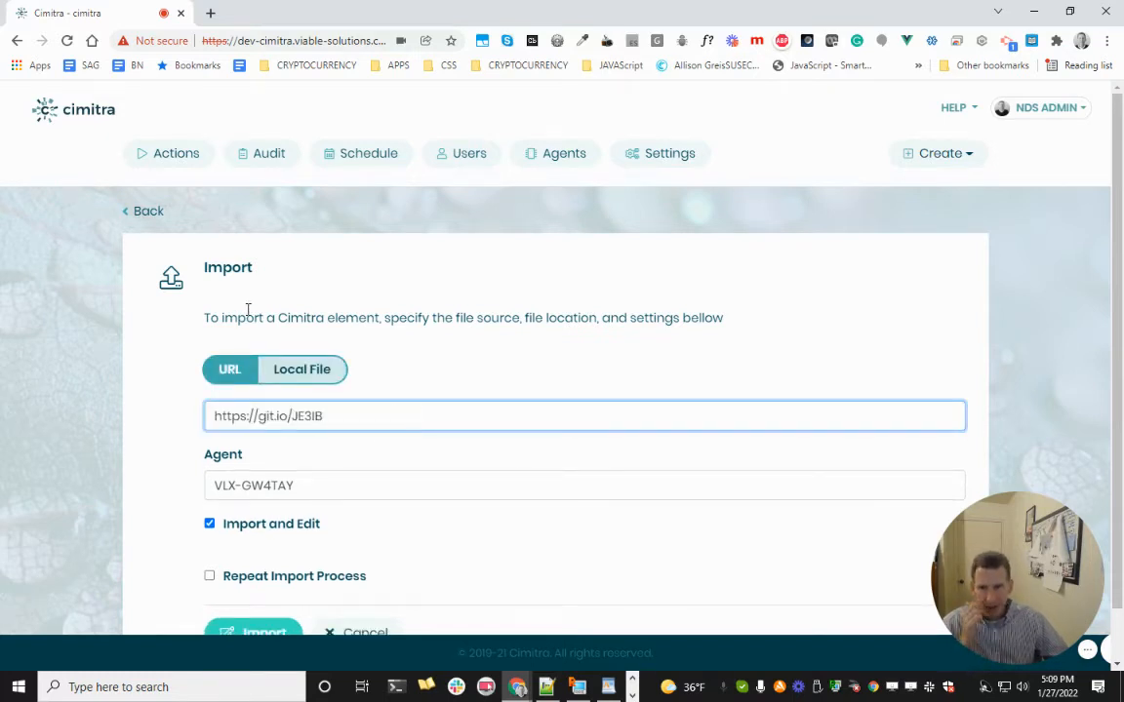
scroll(316, 417, down, 1)
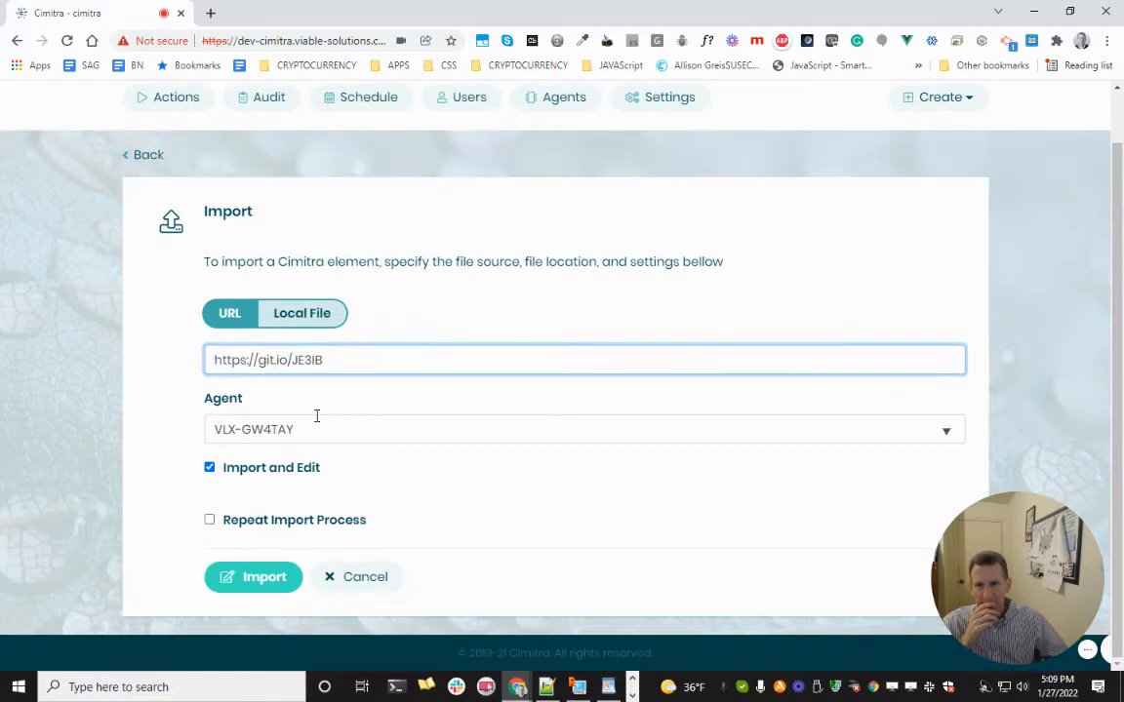
click(252, 578)
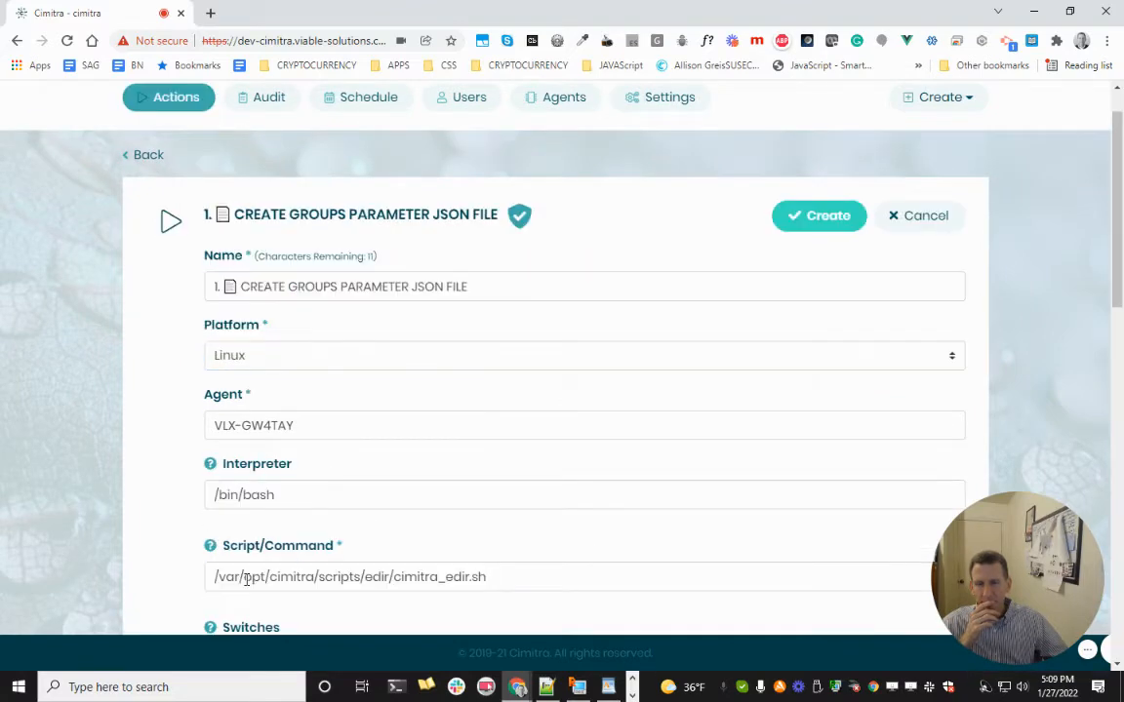
click(811, 216)
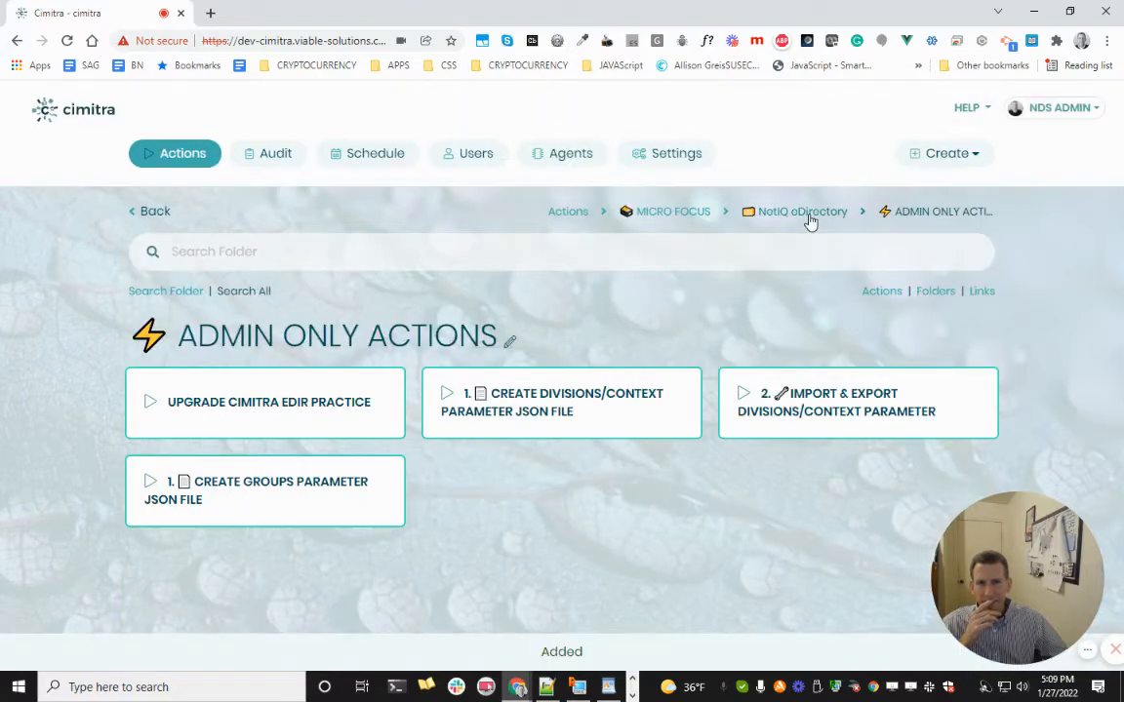
- Run the CREATE GROUPS PARAMETER JSON FILE action with DISPLAY GROUP NAMES IN UPPERCASE enabled
click(341, 496)
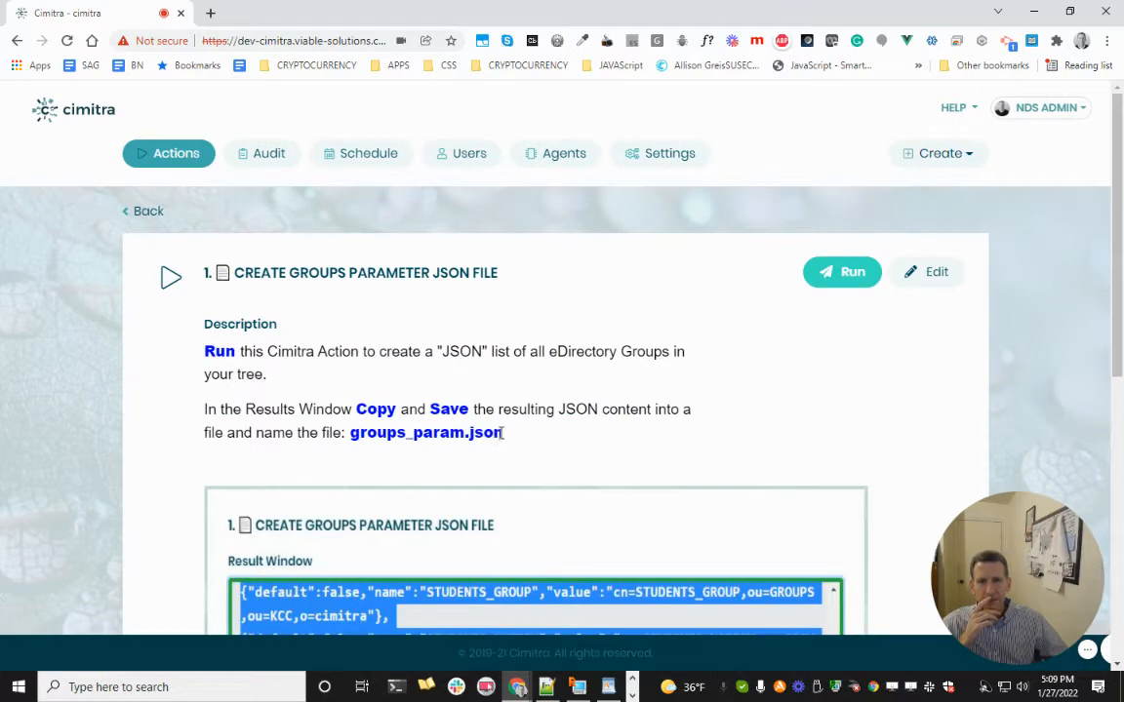
click(812, 275)
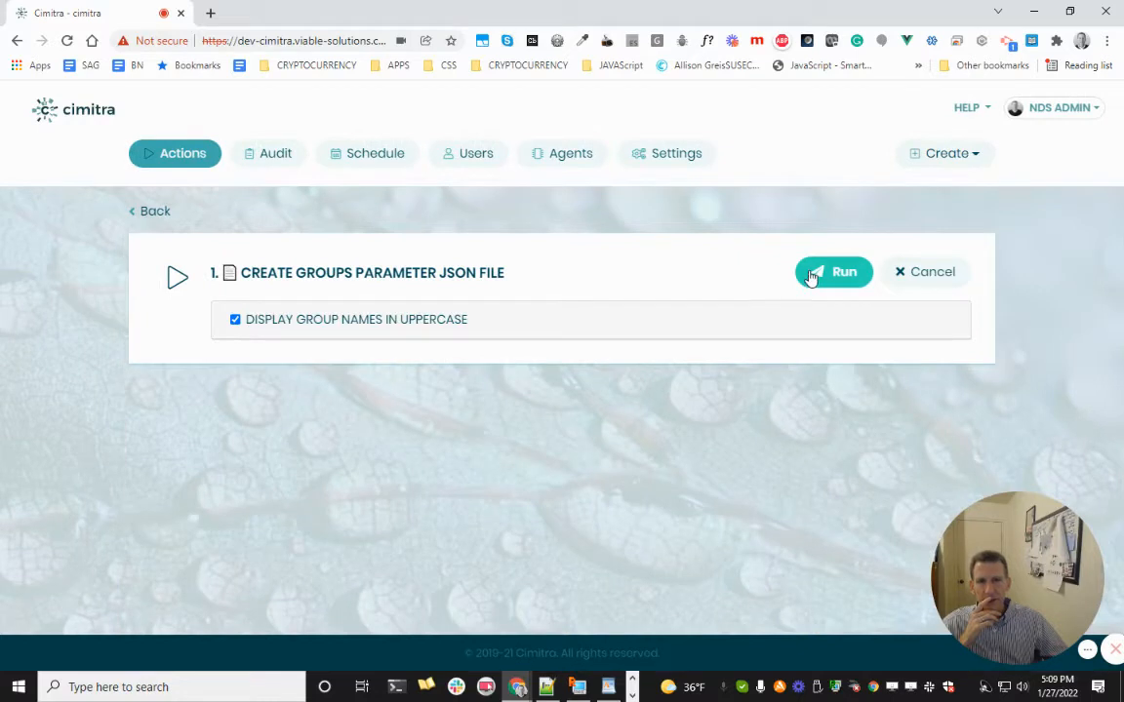
click(808, 276)
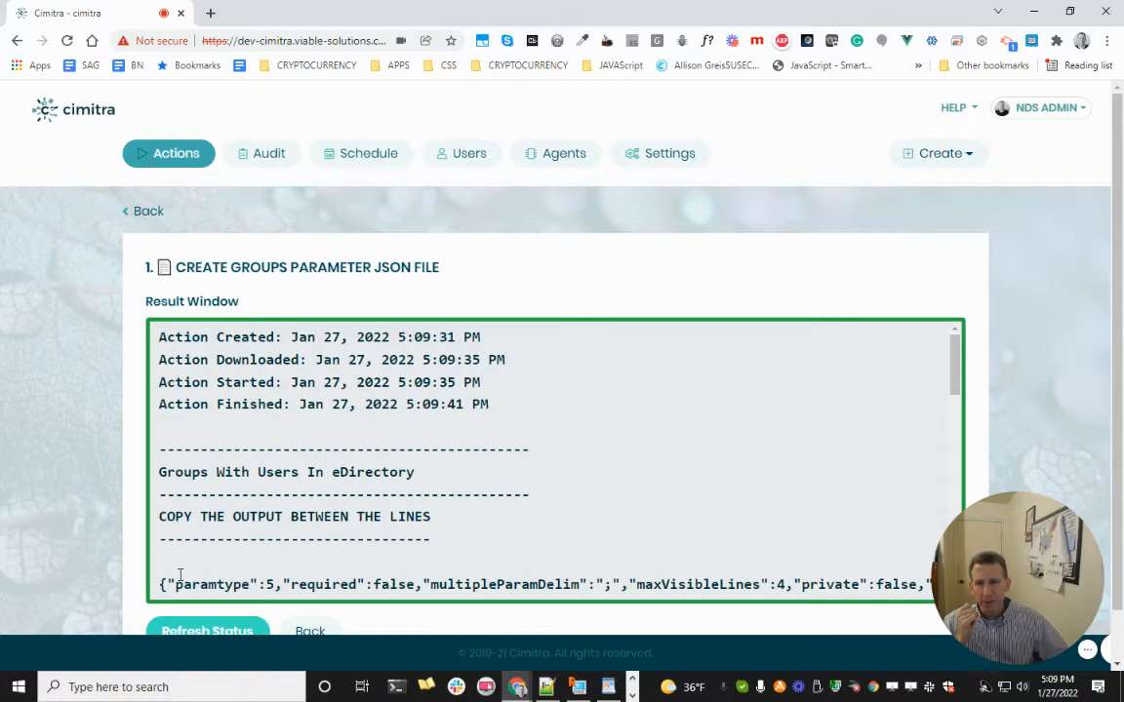
- Copy the groups JSON output between the lines of the Cimitra result, and paste it into a new Notepad++ document
drag(162, 583, 246, 444)
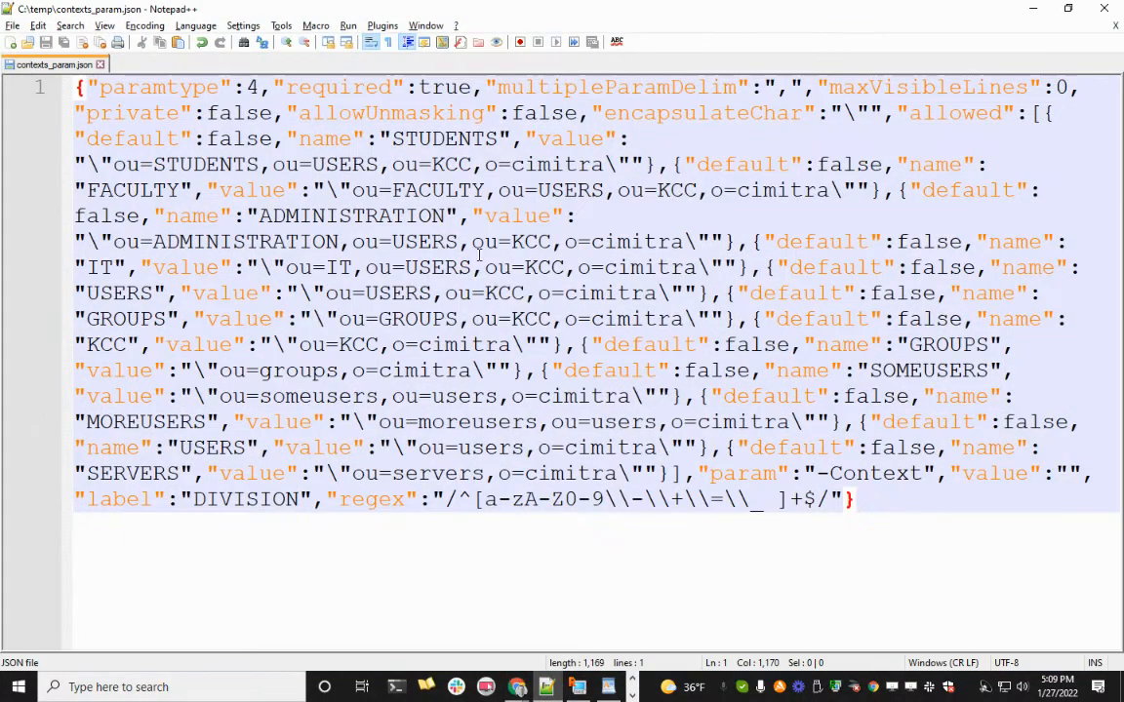
double_click(156, 87)
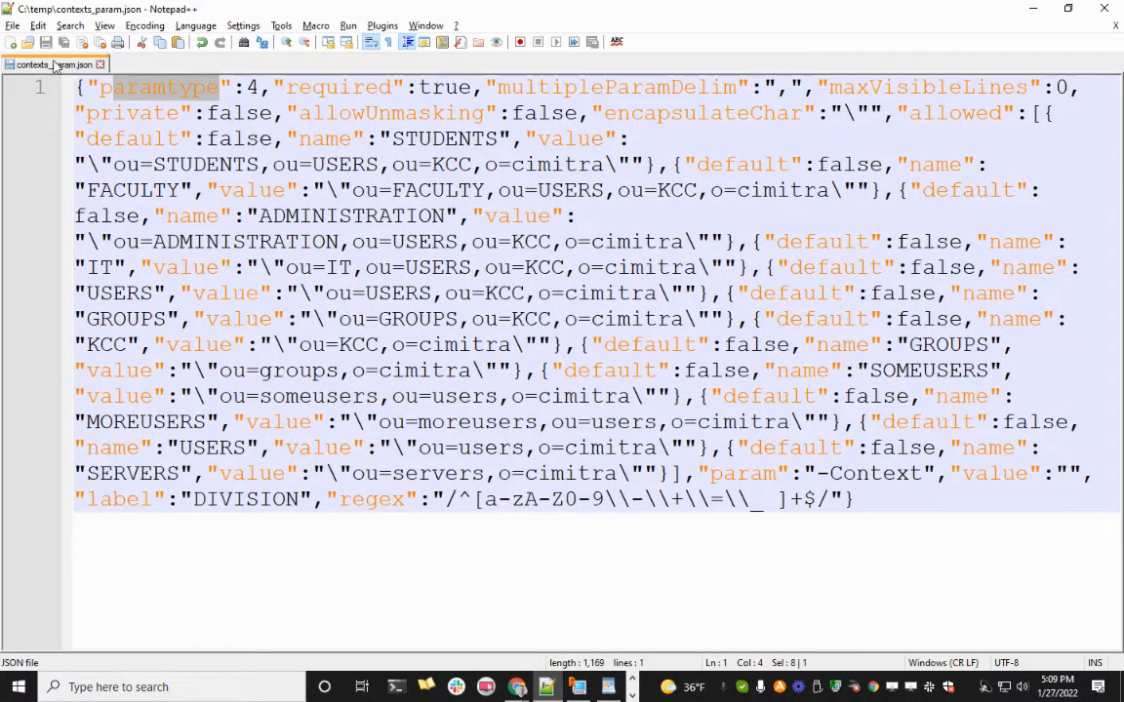
click(10, 43)
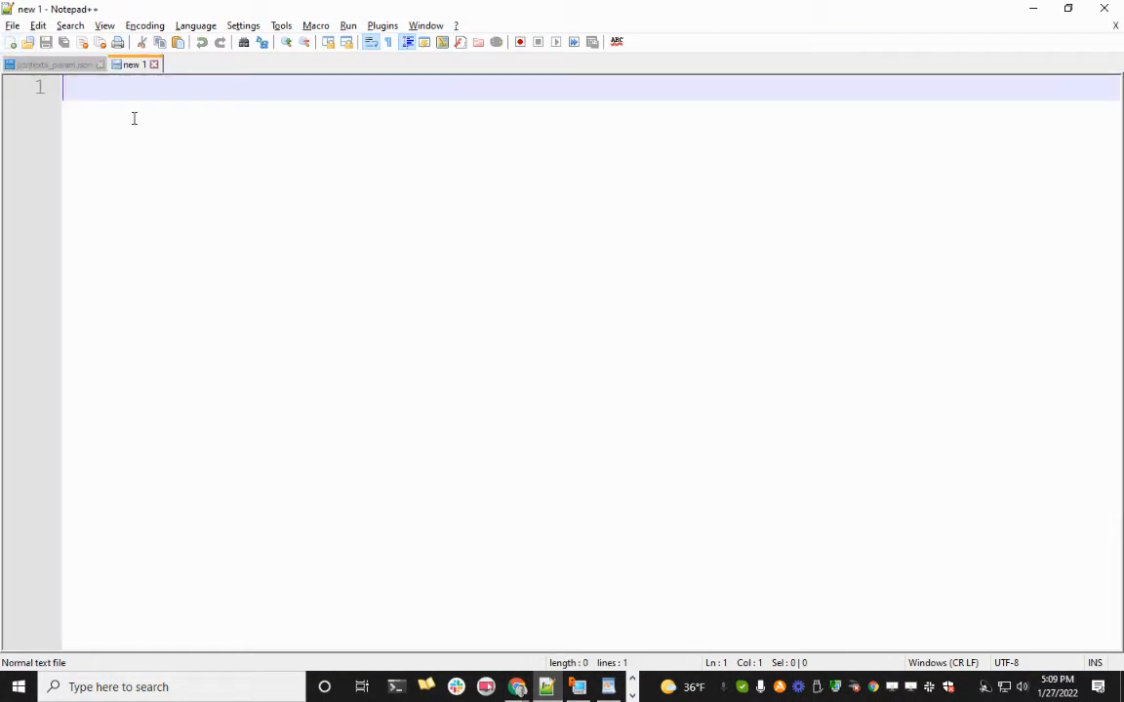
key(ctrl+v)
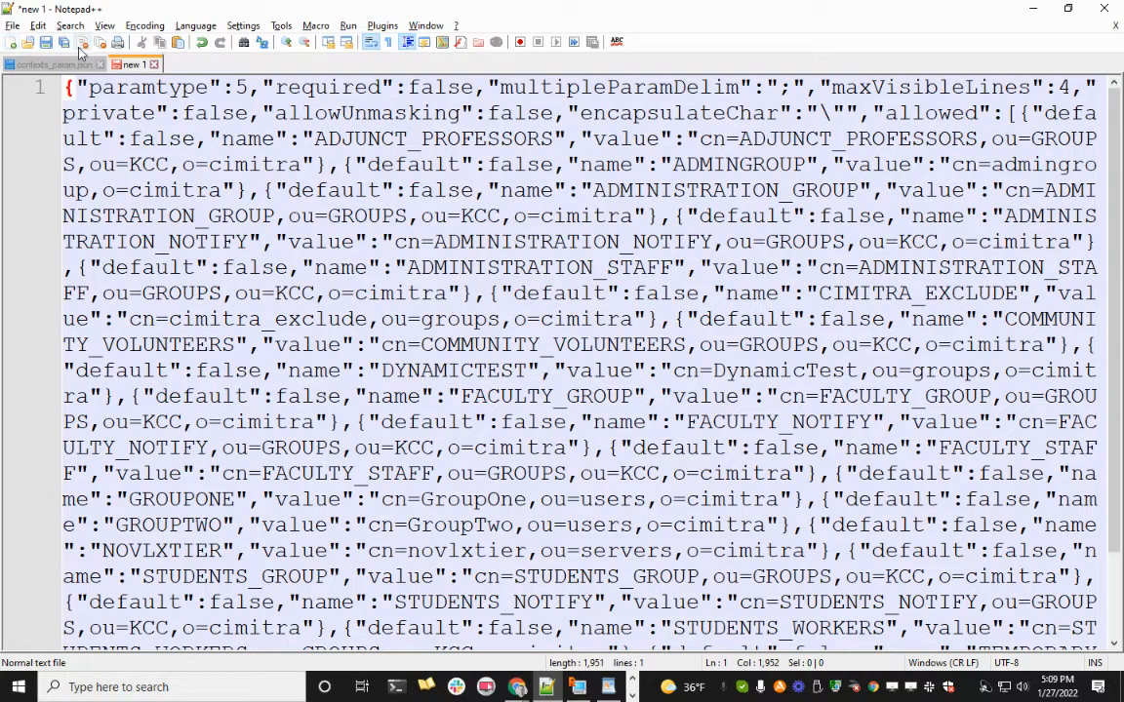
- Copy the file name groups_param.json from the Cimitra result, and save the new Notepad++ document under that name in the temp folder
click(528, 693)
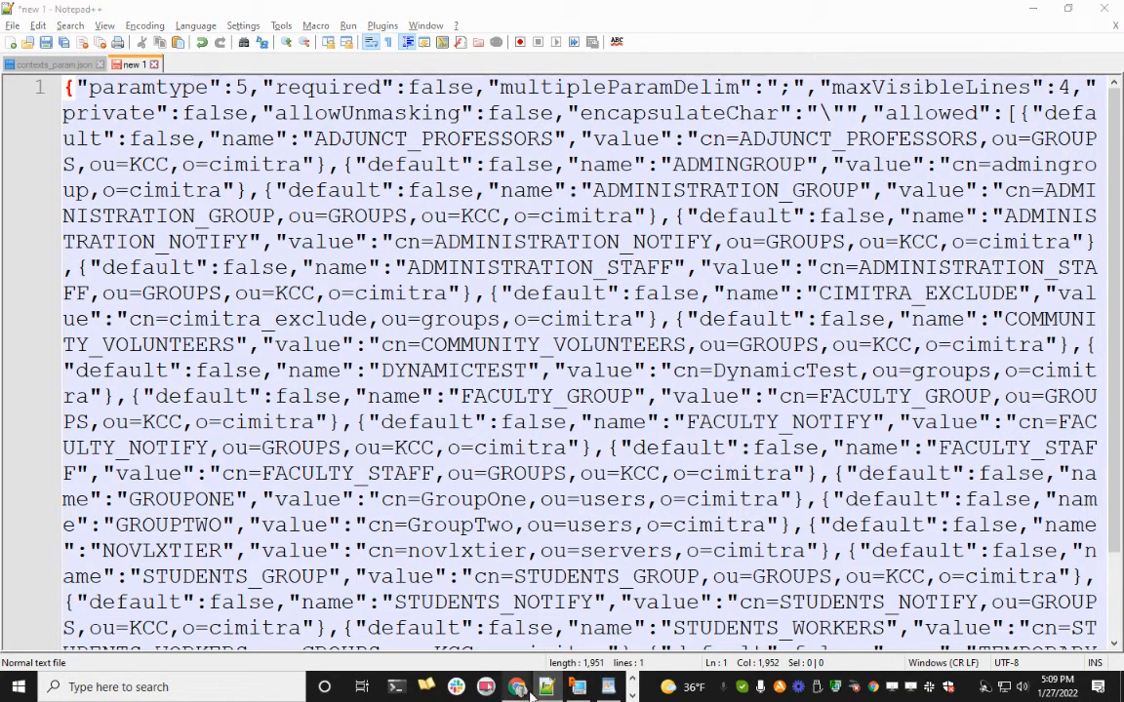
click(437, 575)
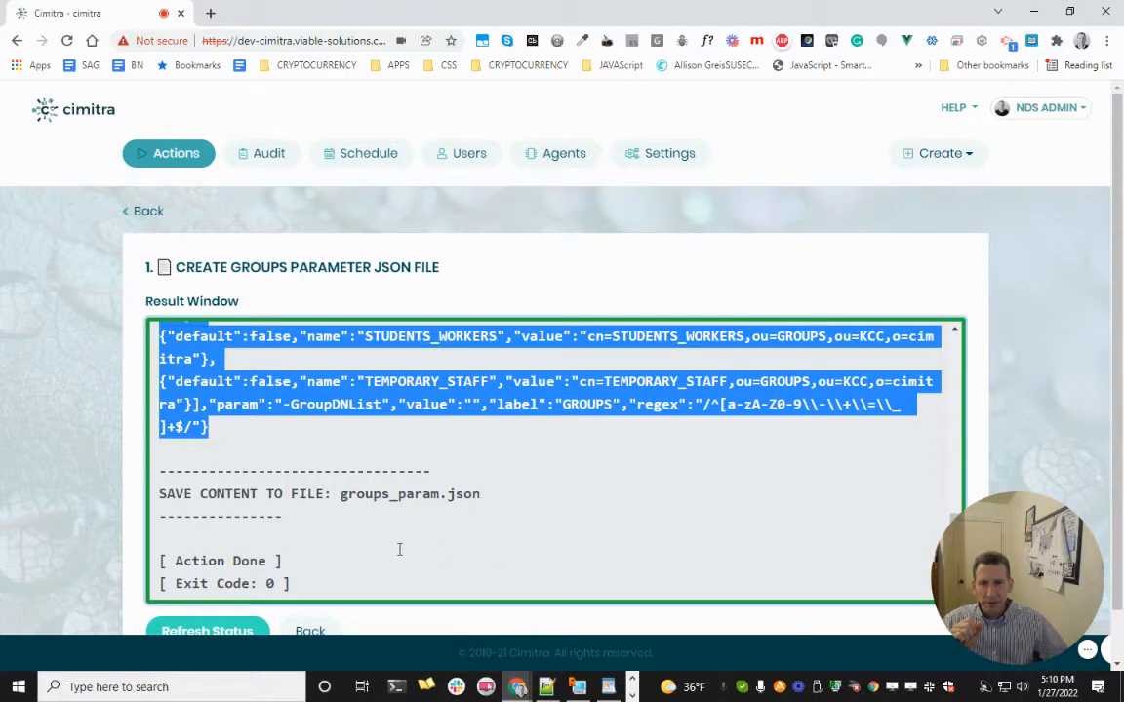
drag(482, 492, 335, 492)
key(ctrl+c)
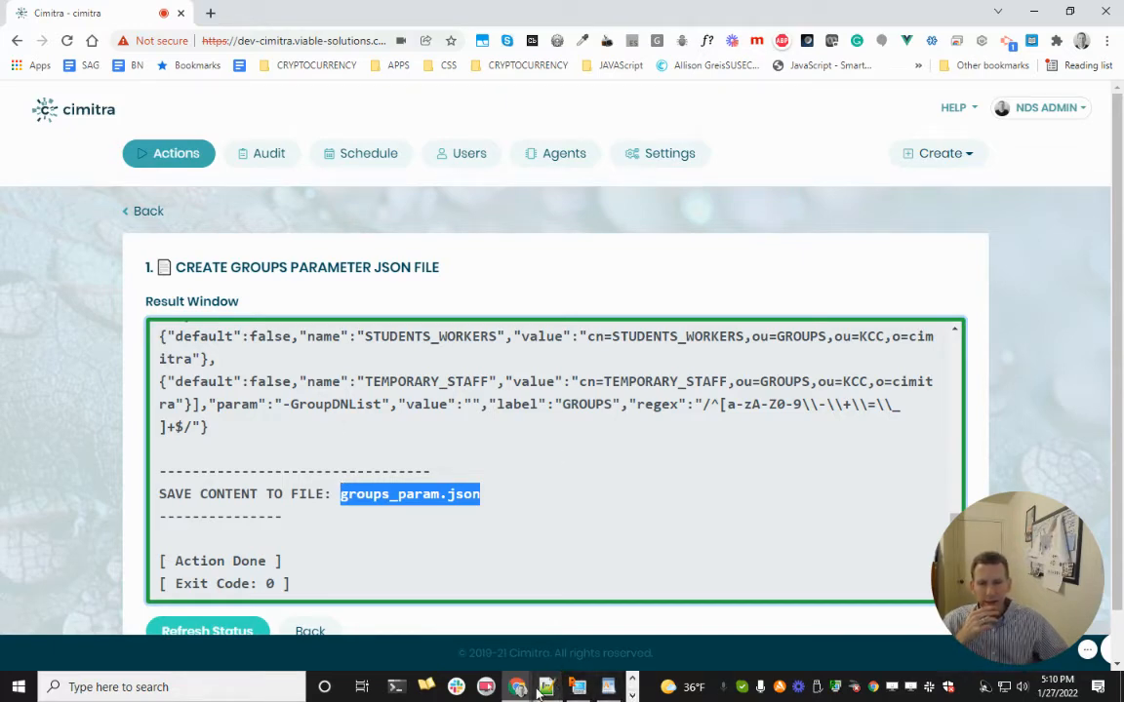
mouse_move(607, 688)
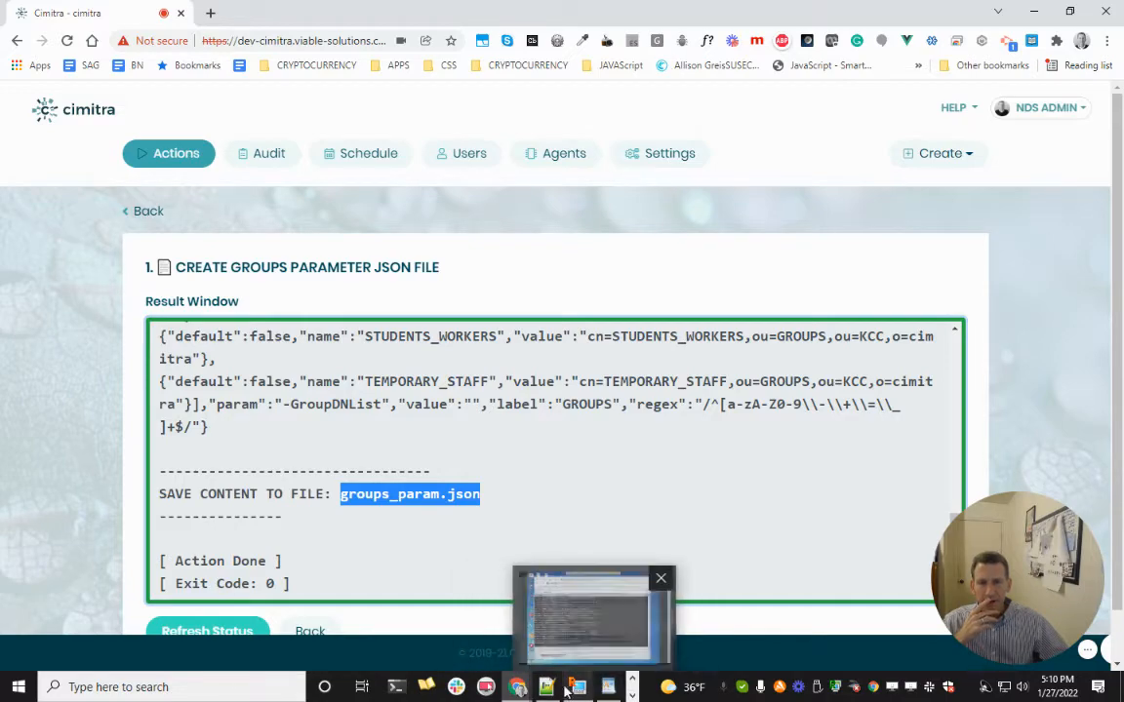
click(607, 689)
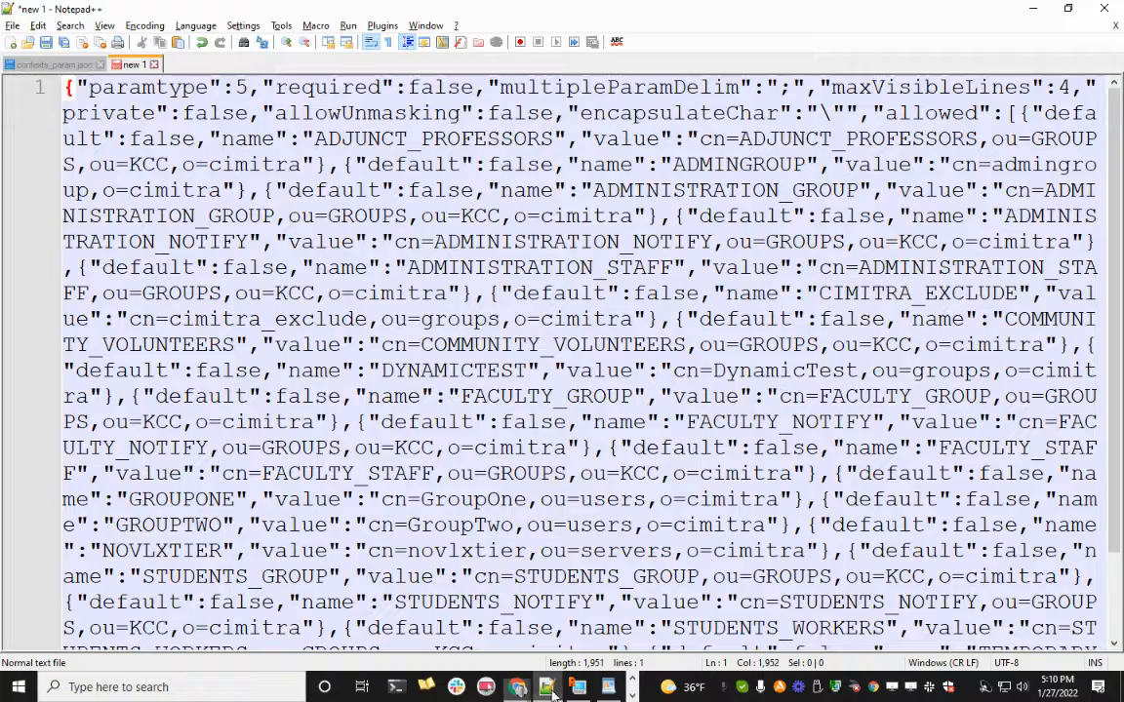
click(46, 42)
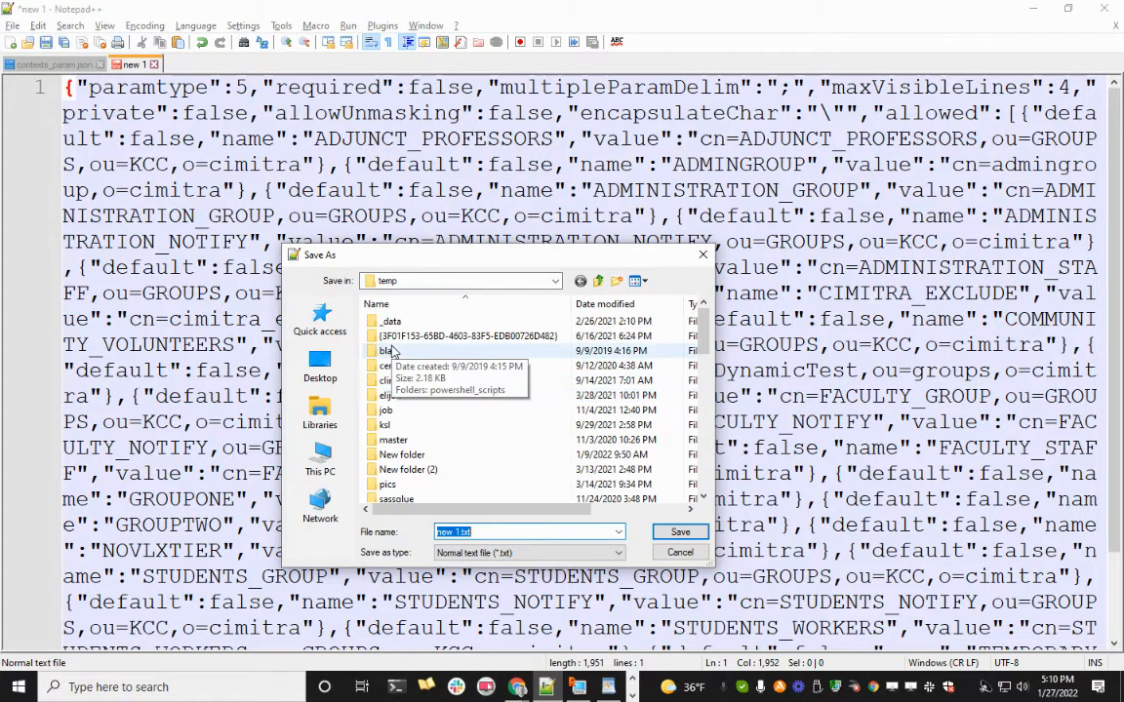
key(ctrl+v)
key(Return)
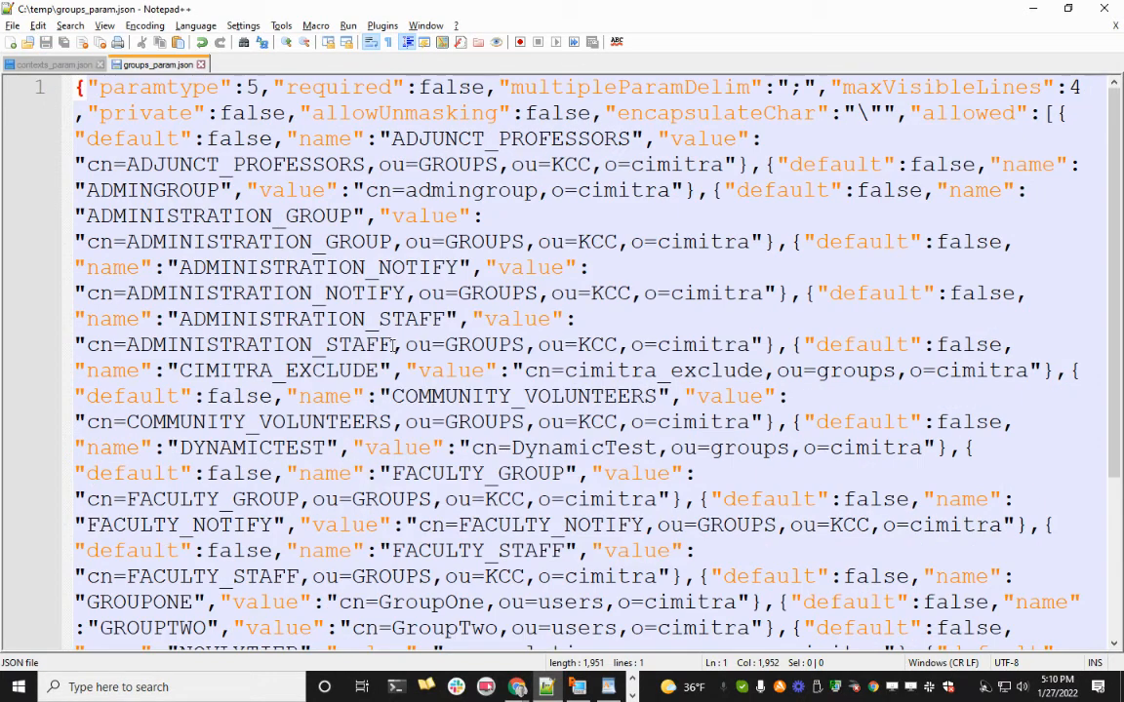
- Return to Cimitra's ADMIN ONLY ACTIONS folder, and copy the IMPORT & EXPORT GROUPS PARAMETER link from the WordPad instructions
click(518, 689)
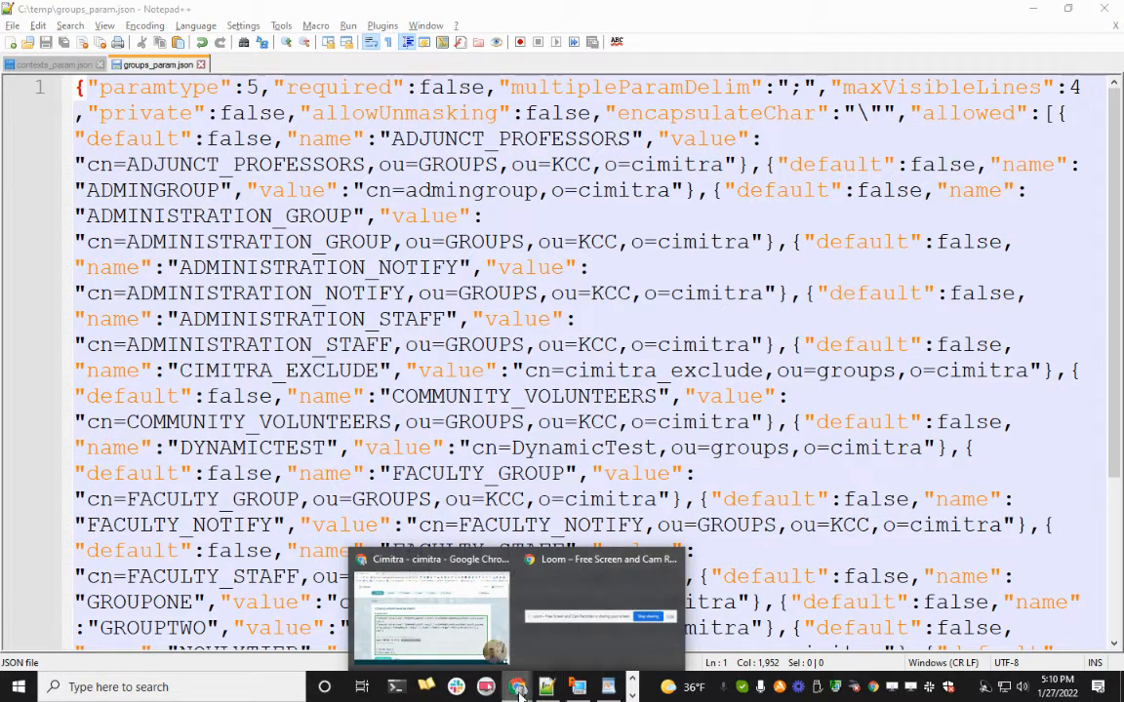
click(458, 624)
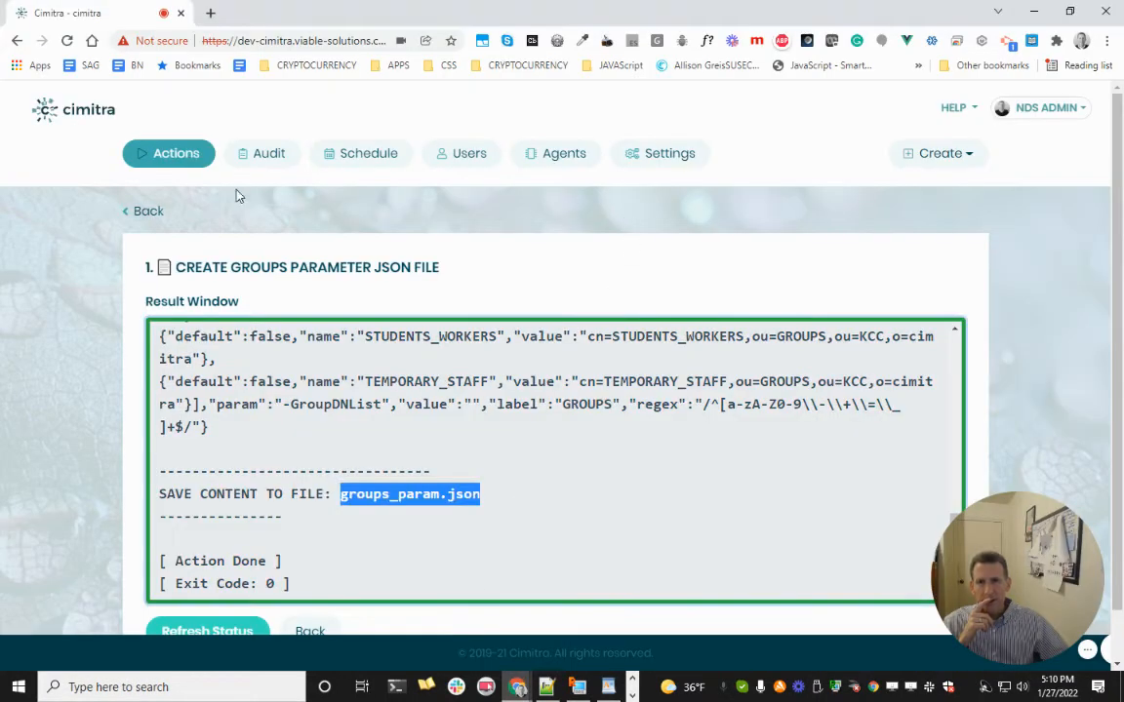
click(179, 154)
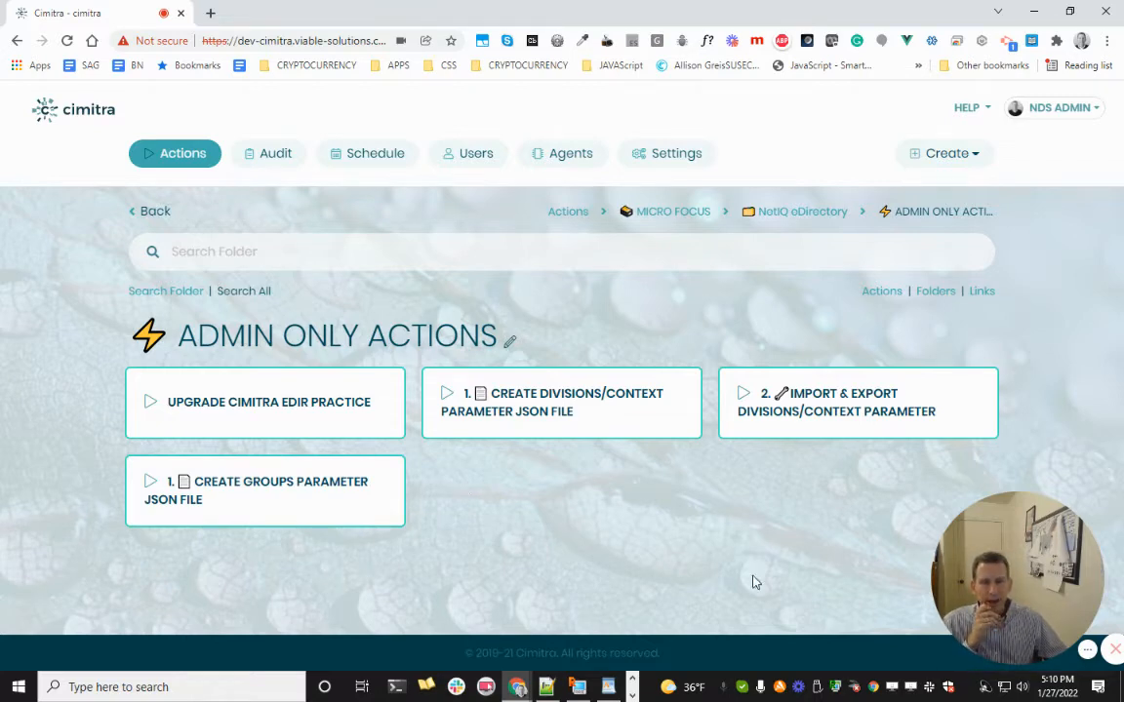
mouse_move(608, 687)
click(615, 612)
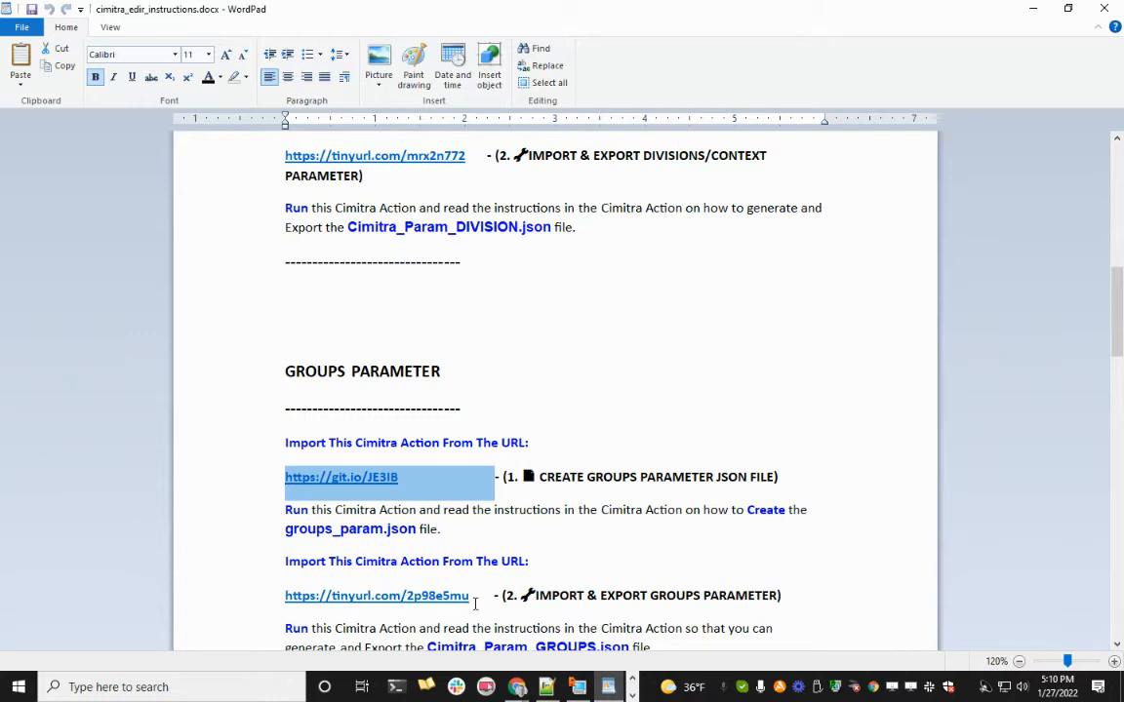
double_click(337, 595)
key(ctrl+c)
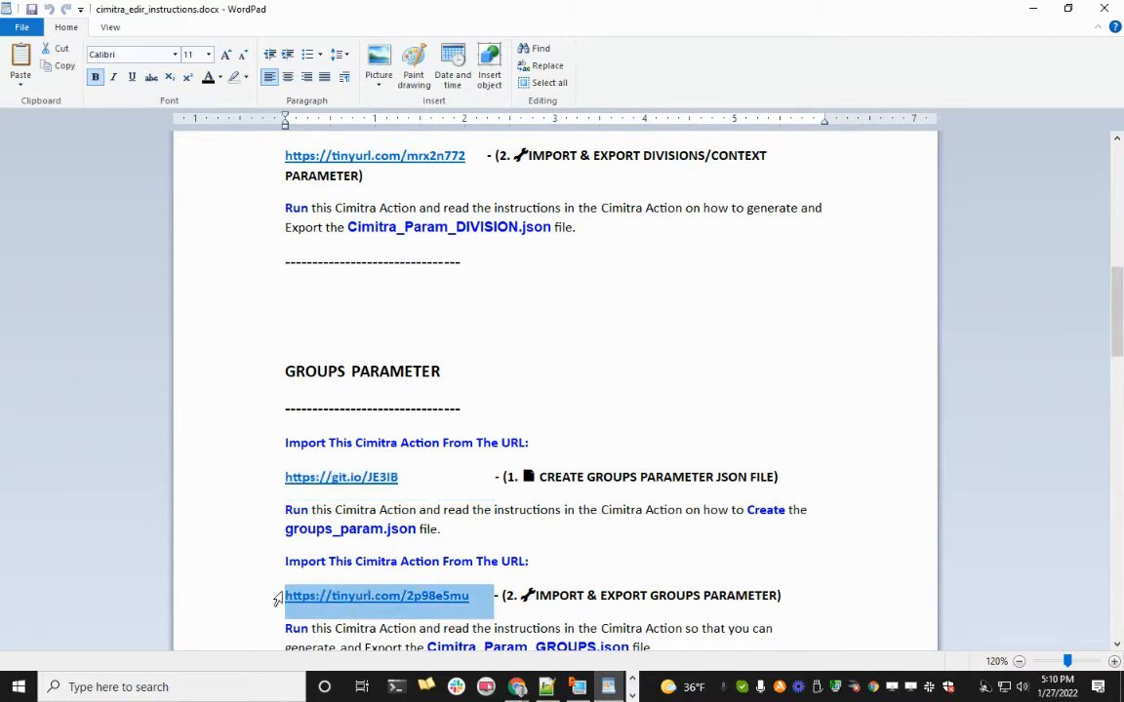
key(alt+Tab)
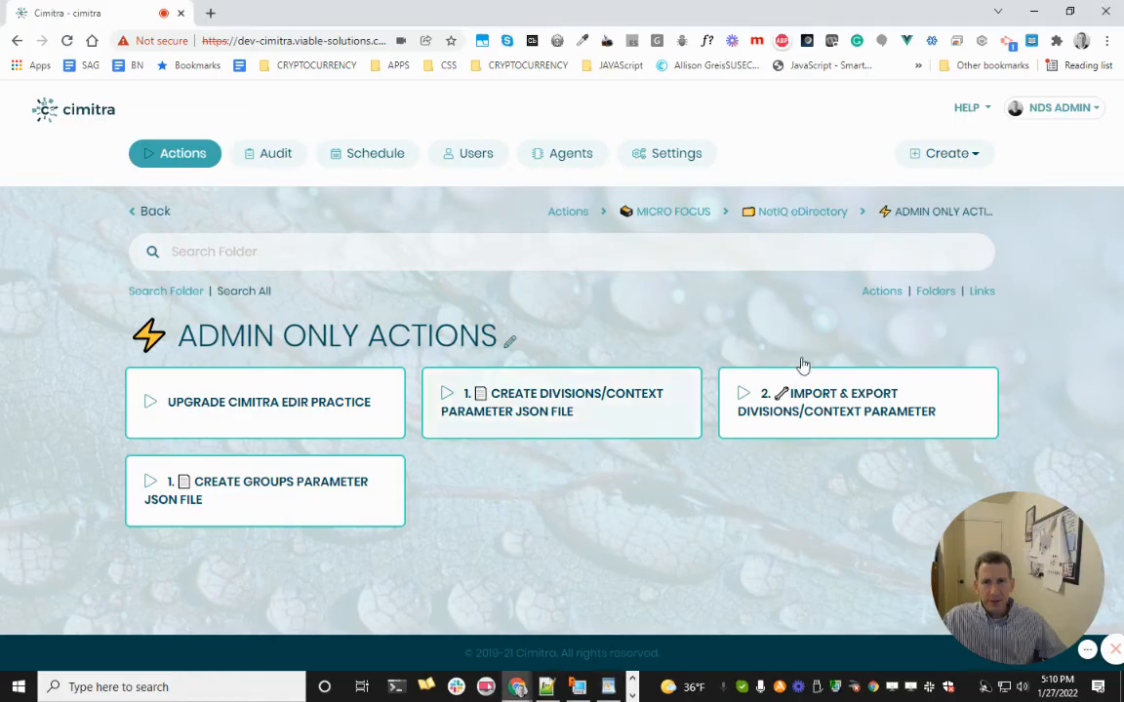
click(949, 158)
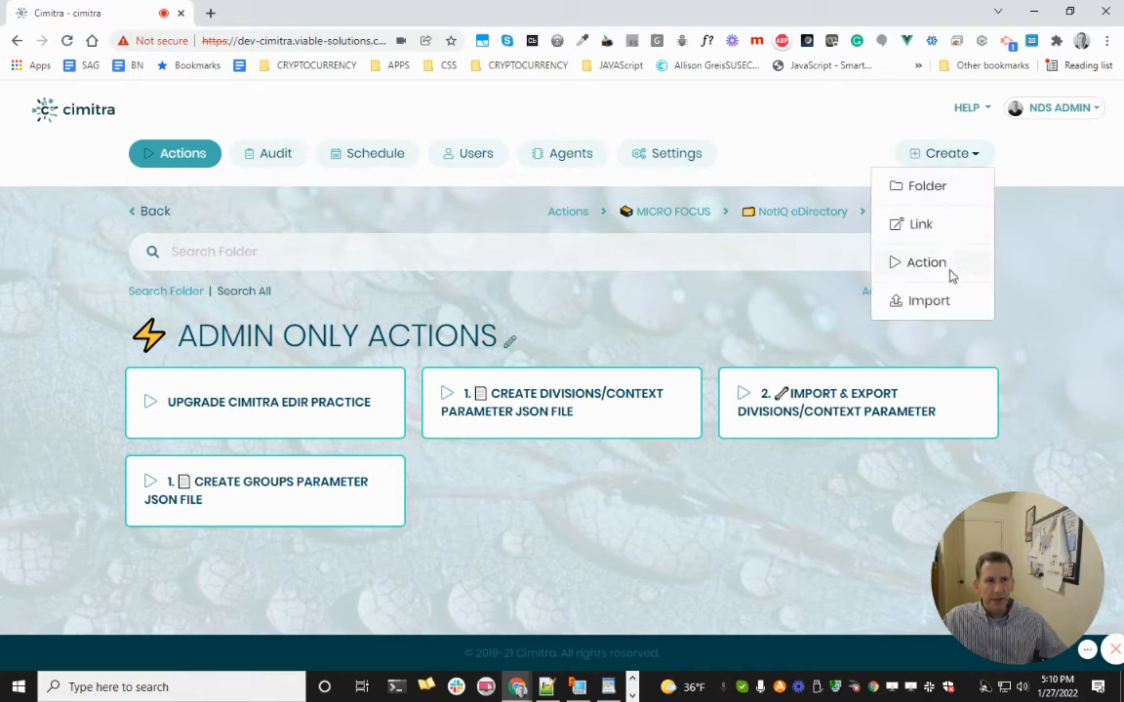
click(927, 301)
triple_click(371, 418)
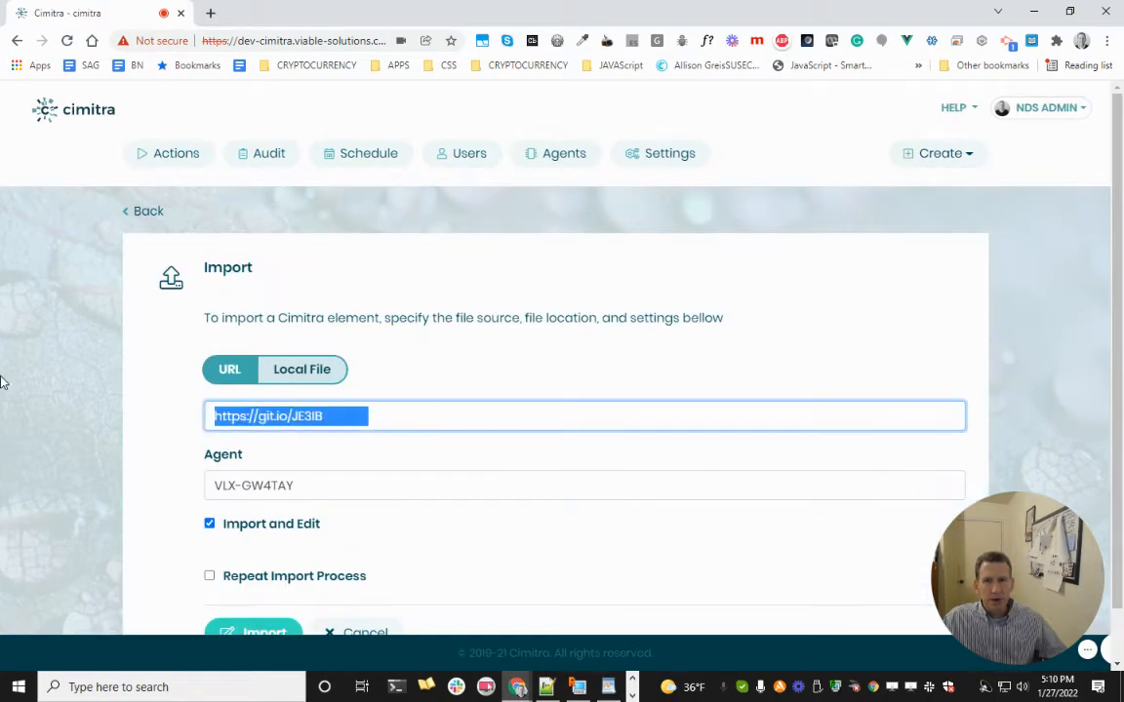
key(ctrl+v)
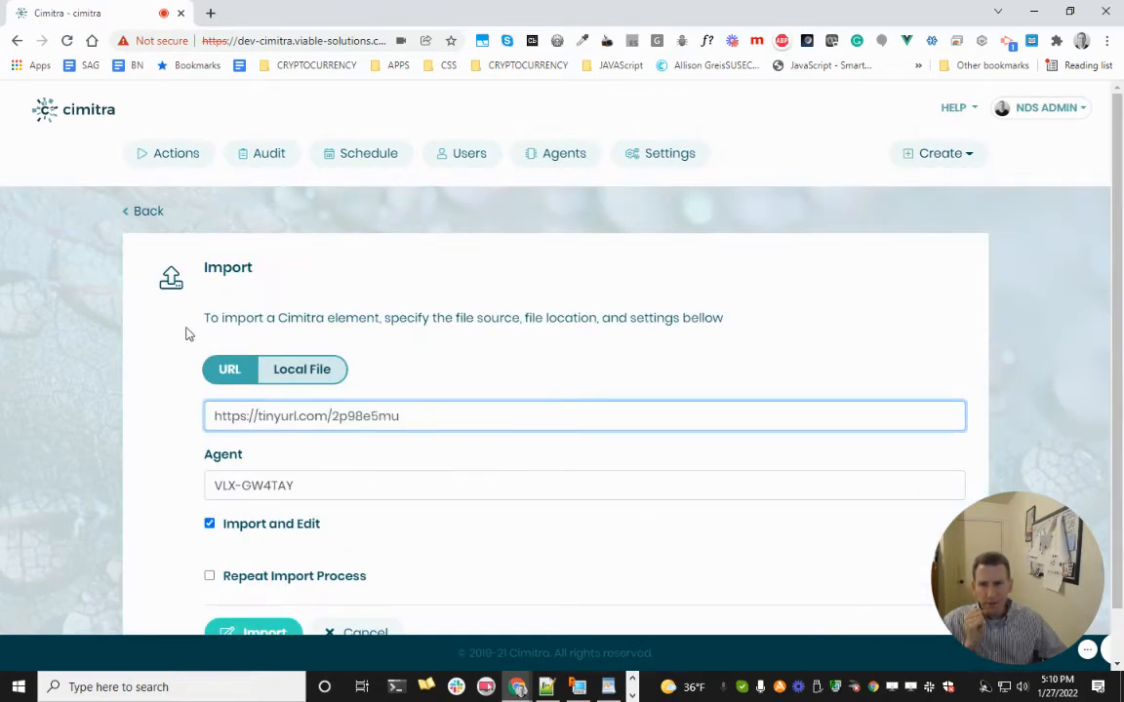
scroll(209, 347, down, 2)
click(248, 583)
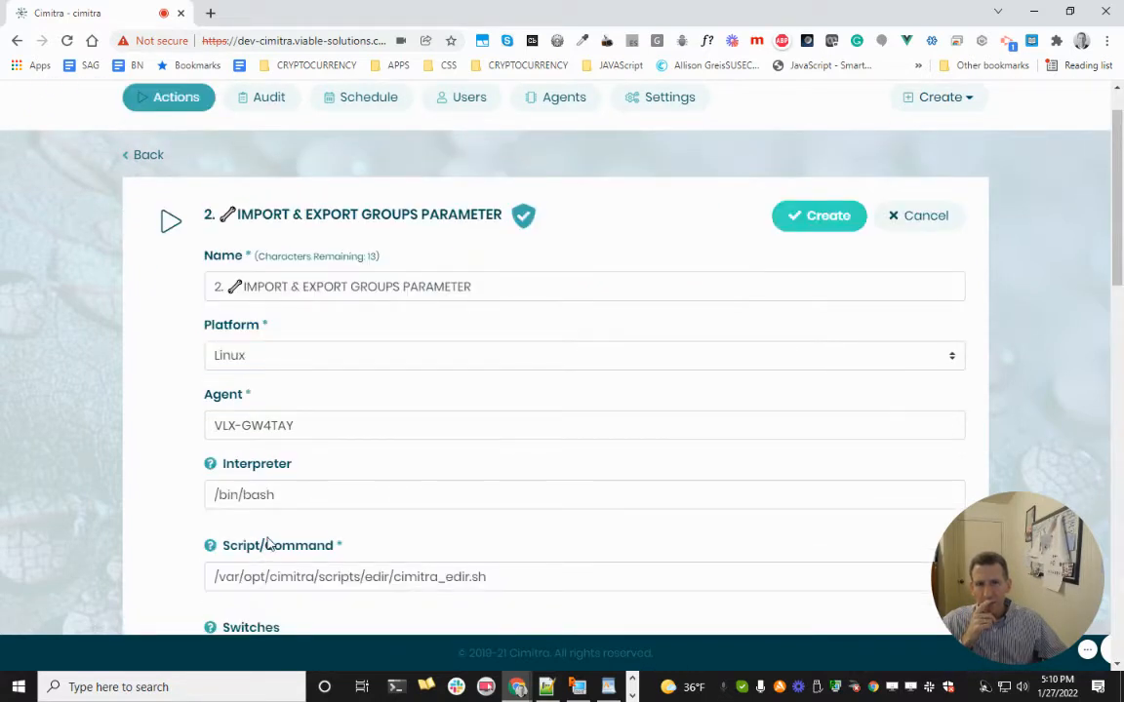
click(812, 224)
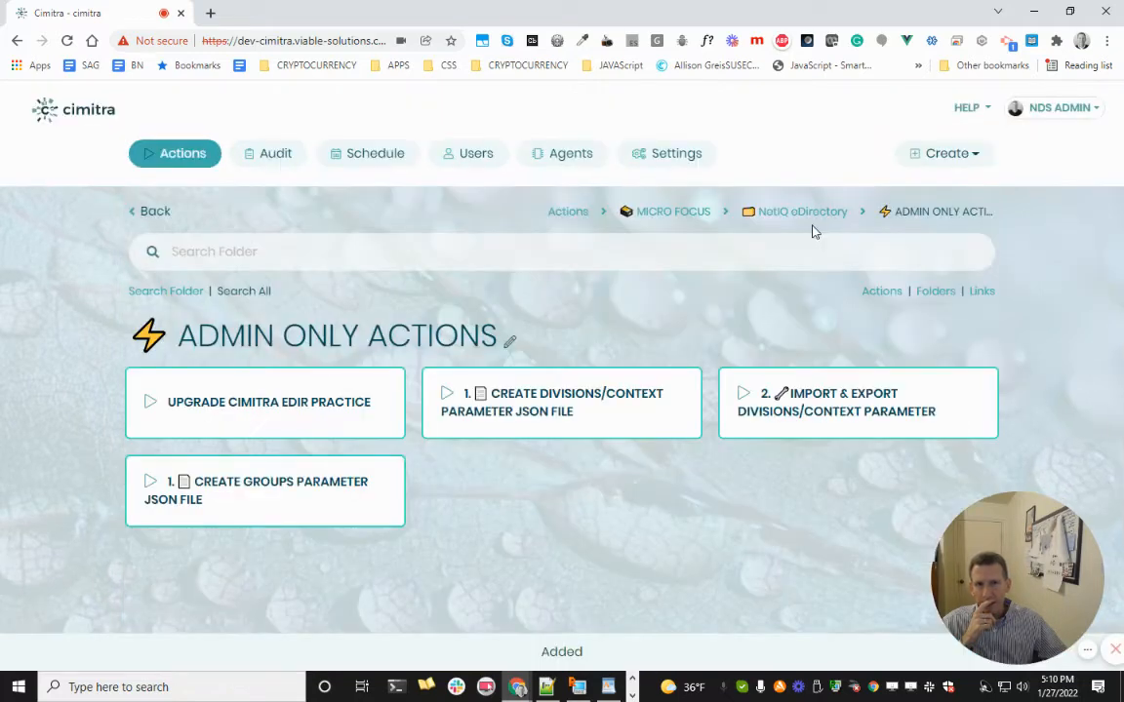
- Read the IMPORT & EXPORT GROUPS PARAMETER action's description, and open the action for editing at its GROUPS parameter
click(484, 484)
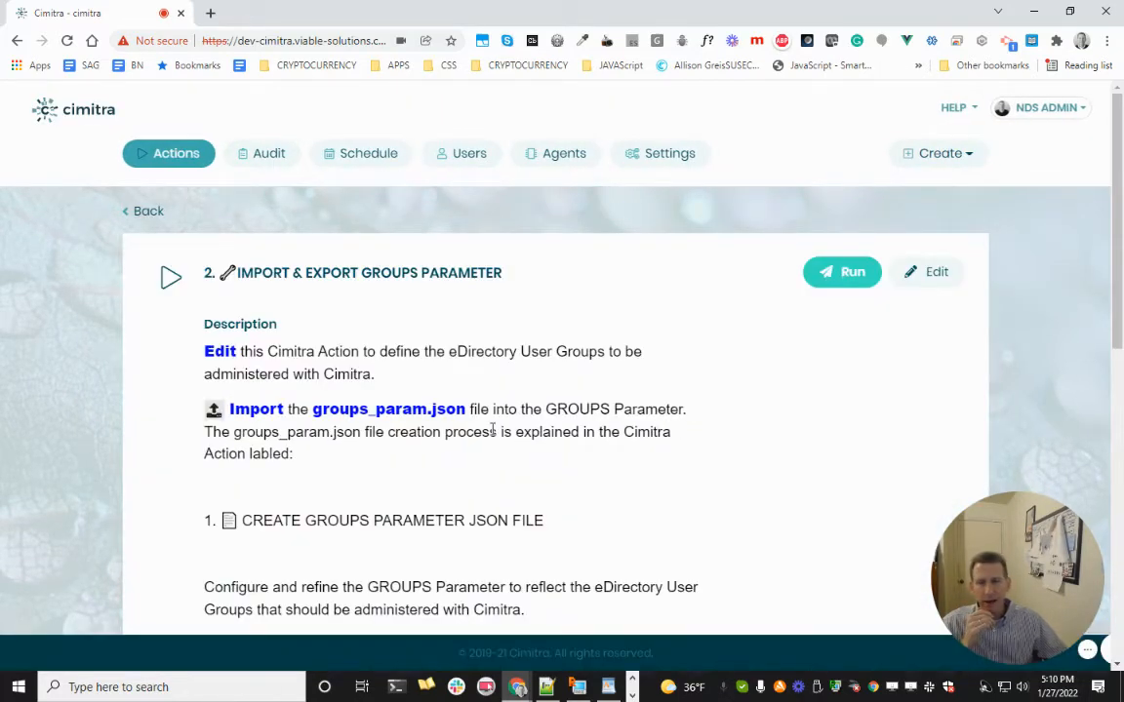
scroll(492, 430, down, 3)
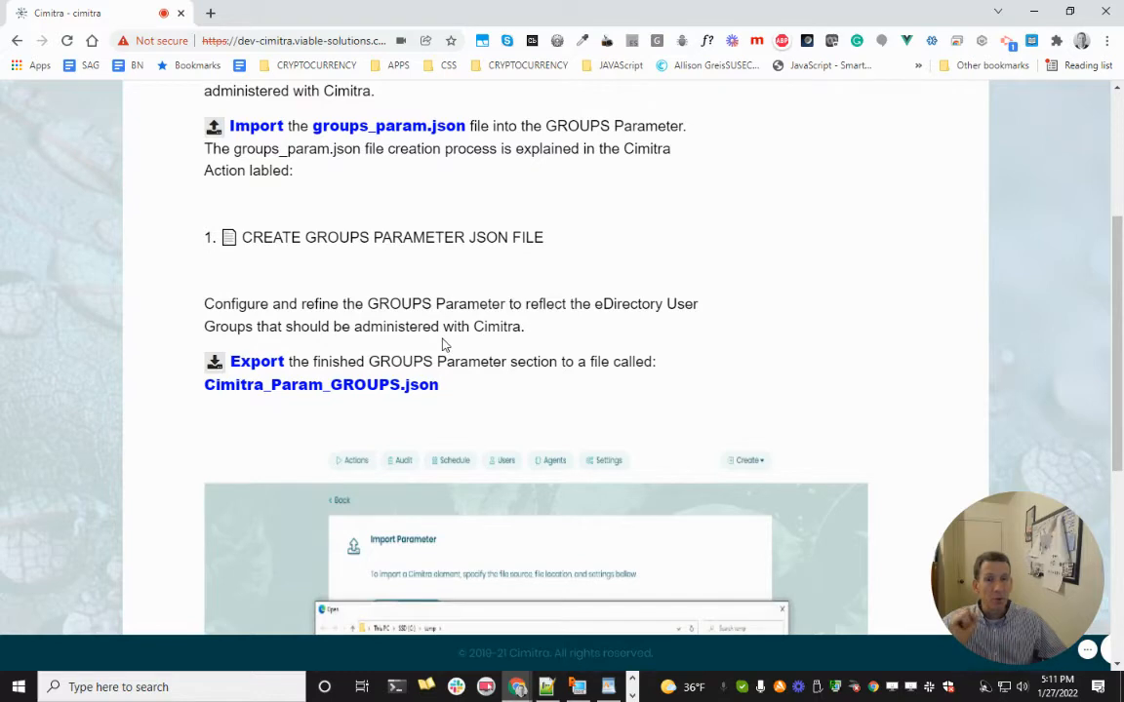
scroll(443, 344, up, 5)
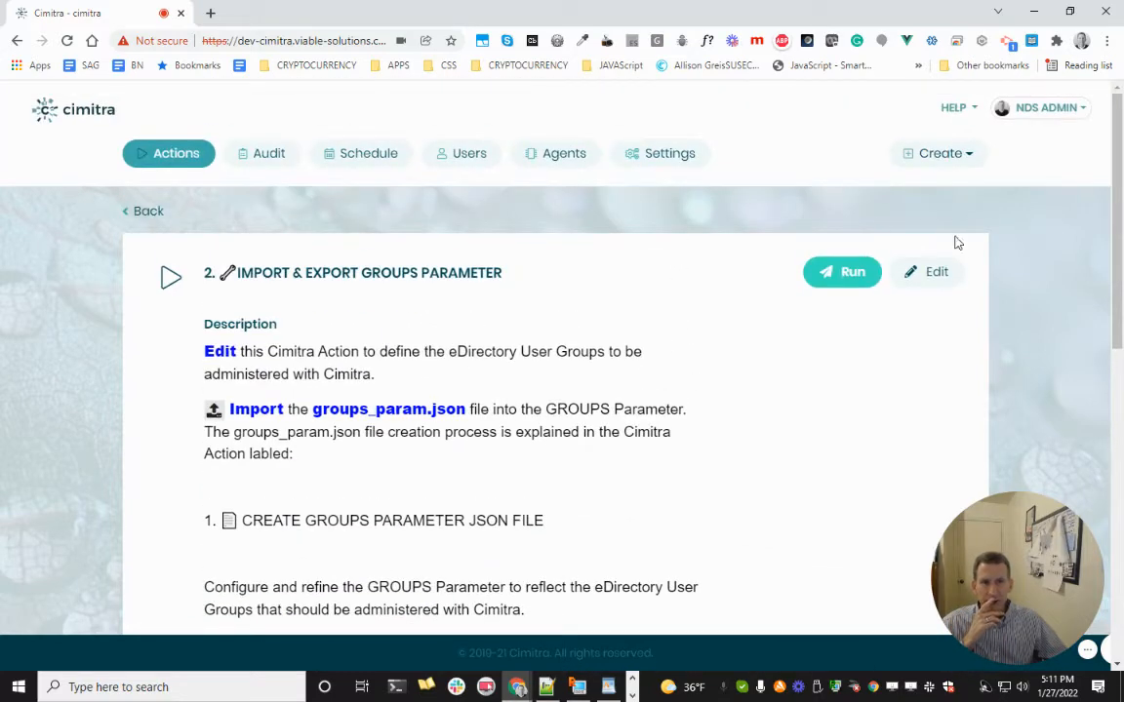
click(924, 273)
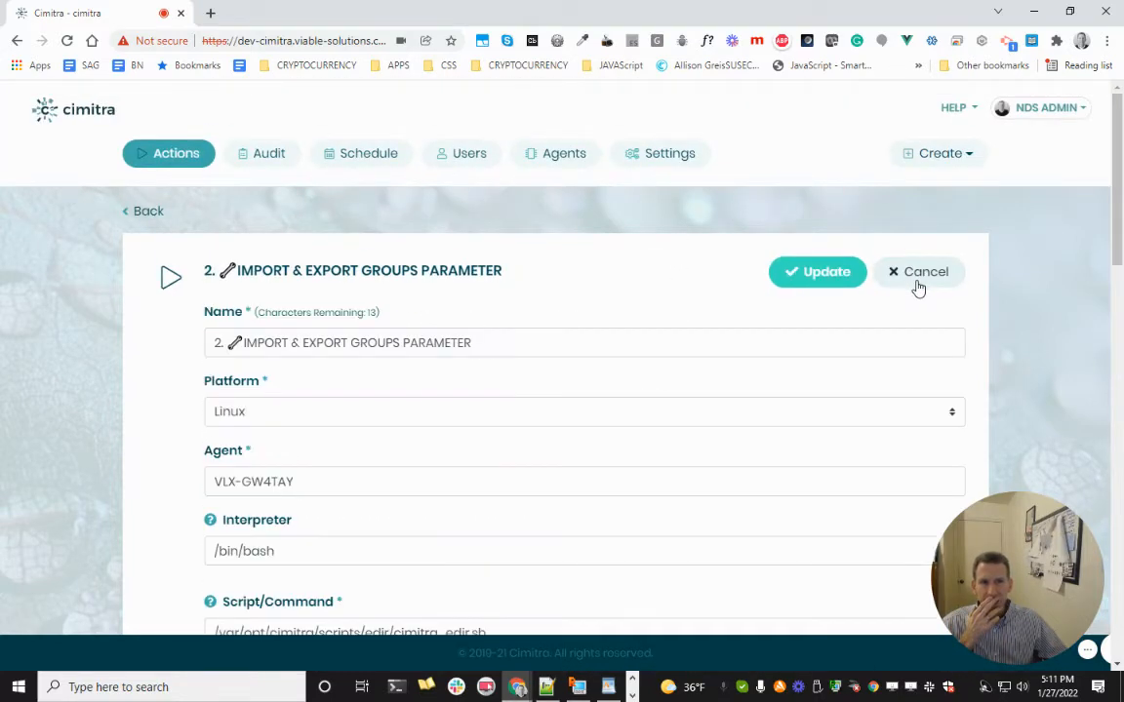
scroll(917, 288, down, 5)
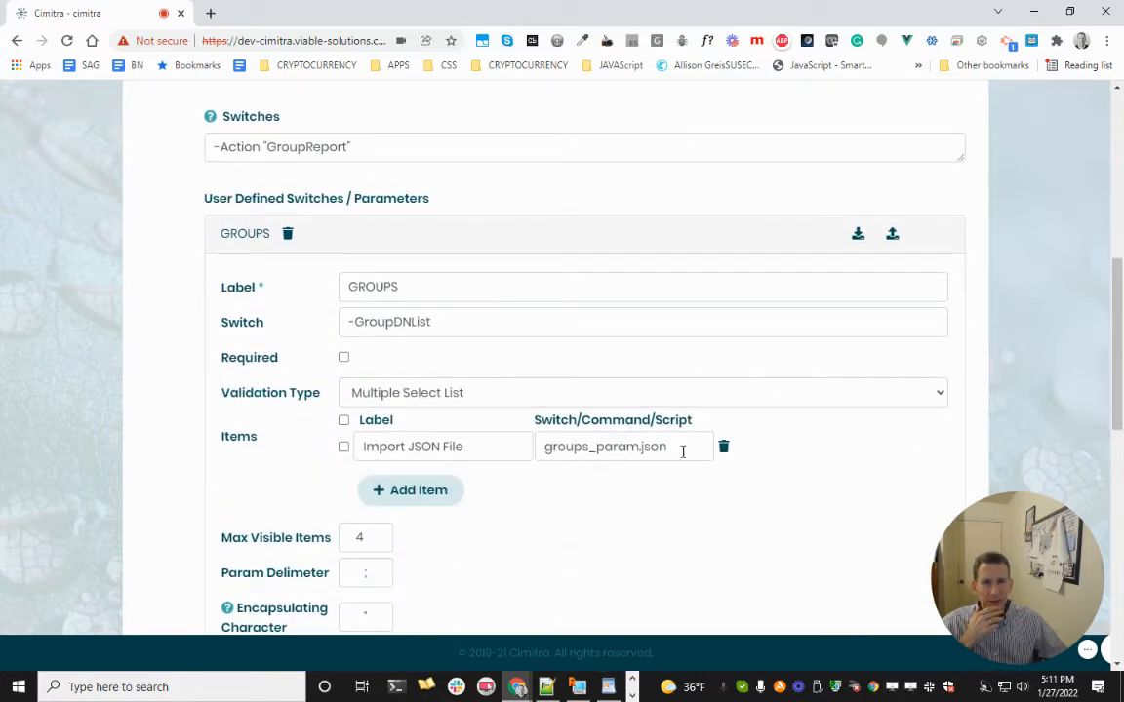
drag(666, 453, 541, 436)
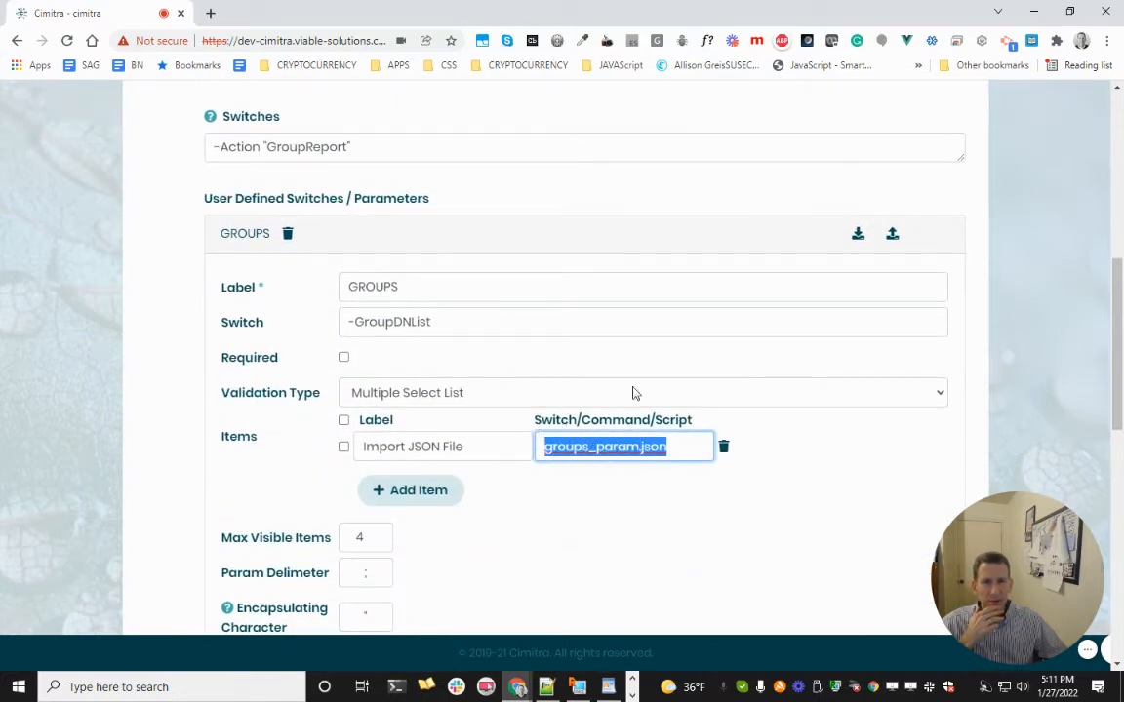
- Import the local file groups_param.json into the GROUPS parameter, and review the group items
click(892, 234)
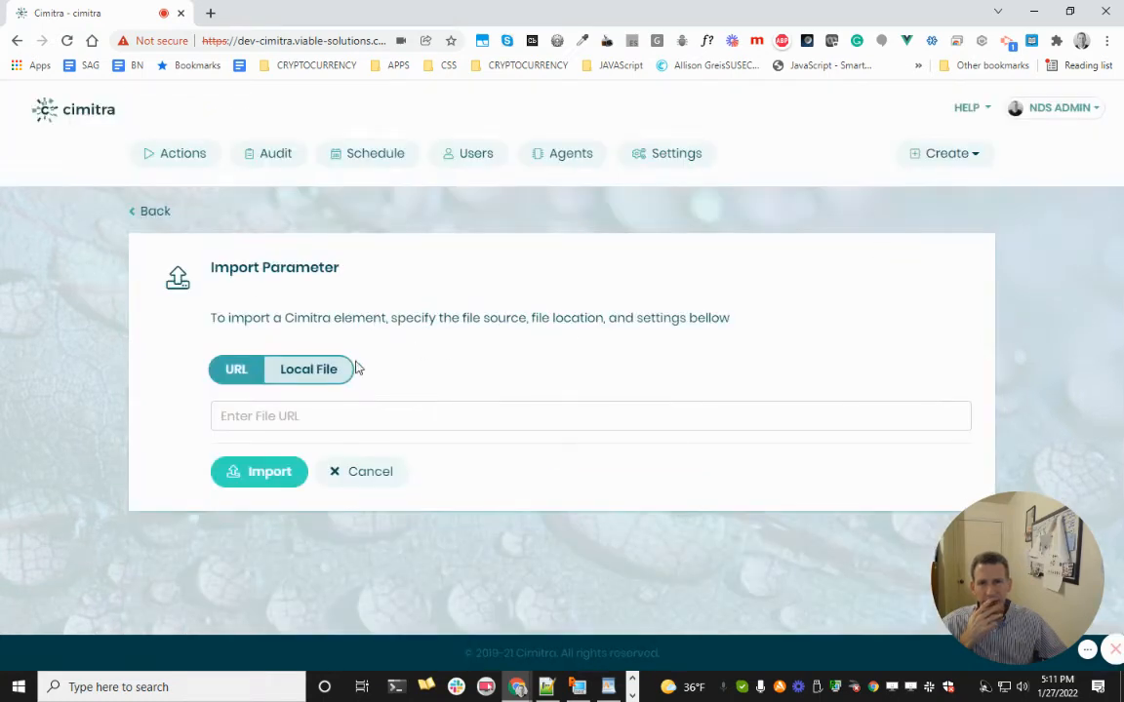
click(328, 371)
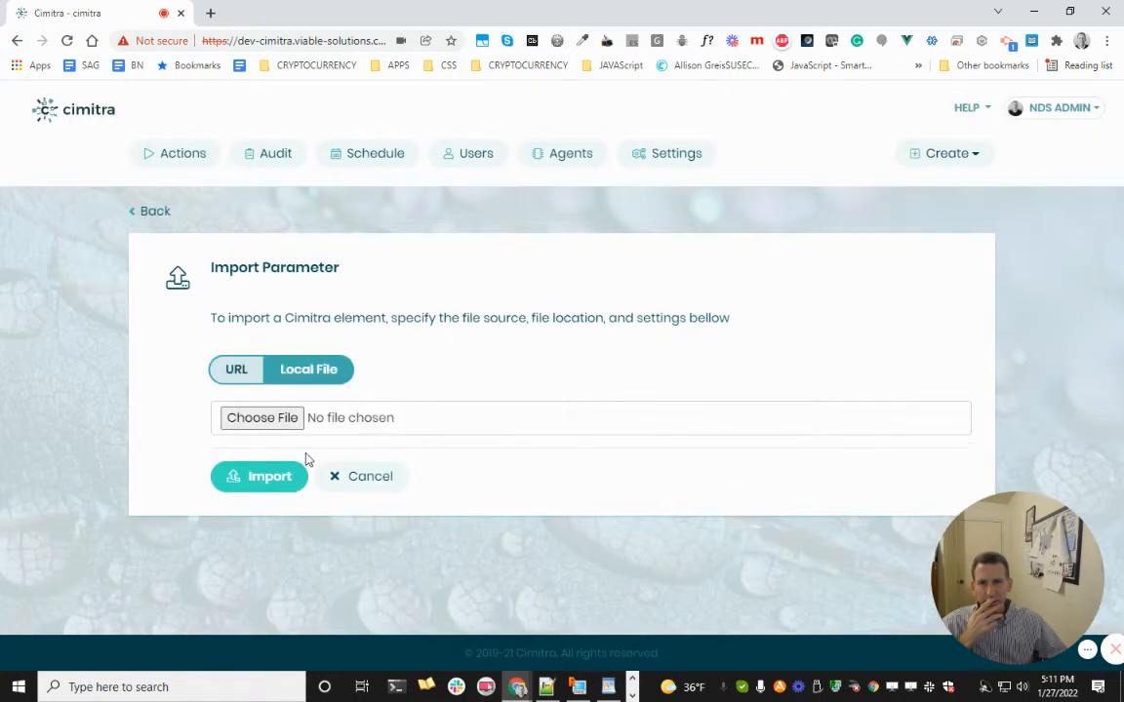
click(283, 419)
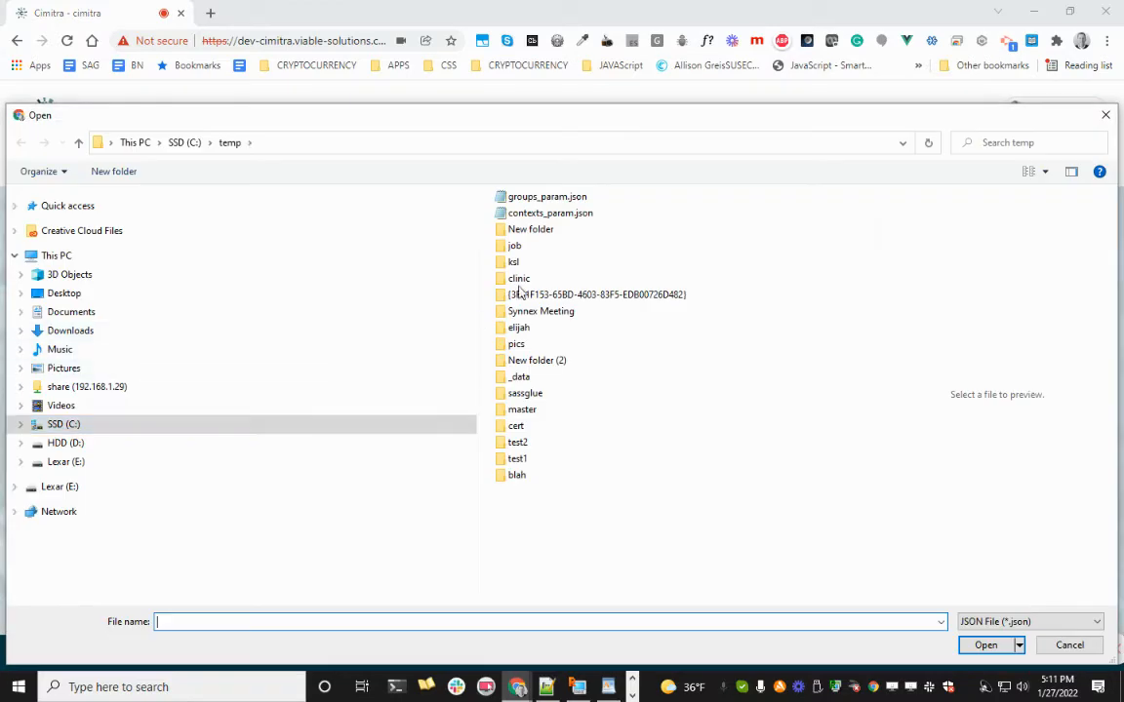
double_click(602, 197)
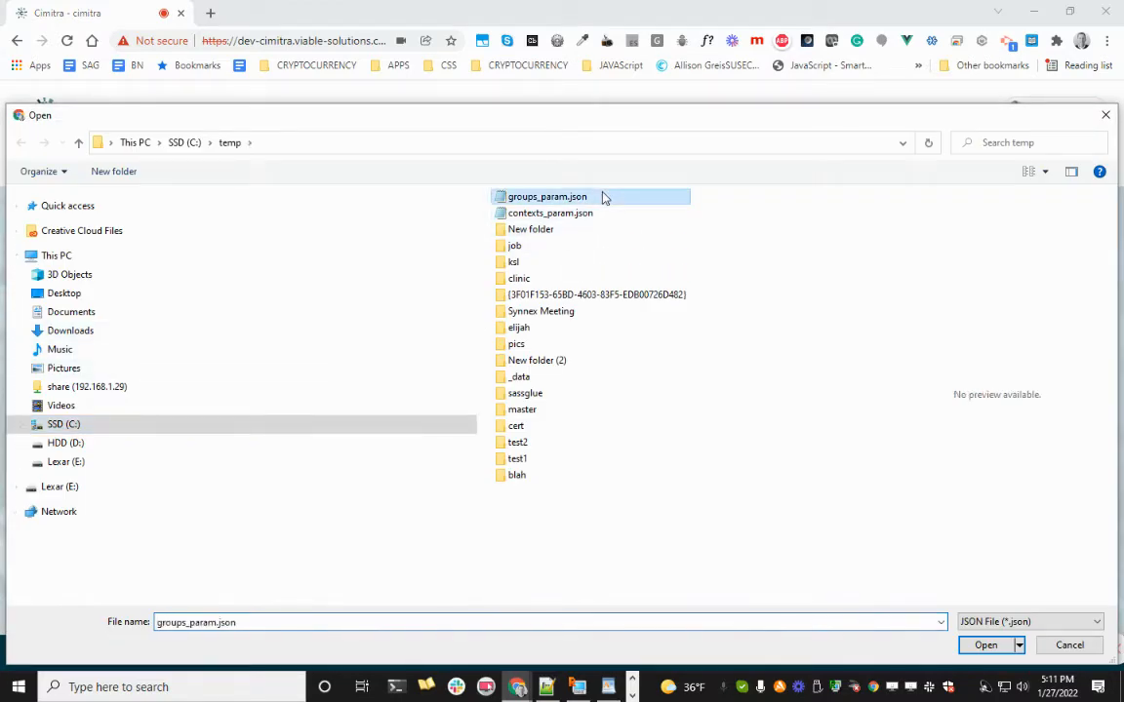
click(282, 480)
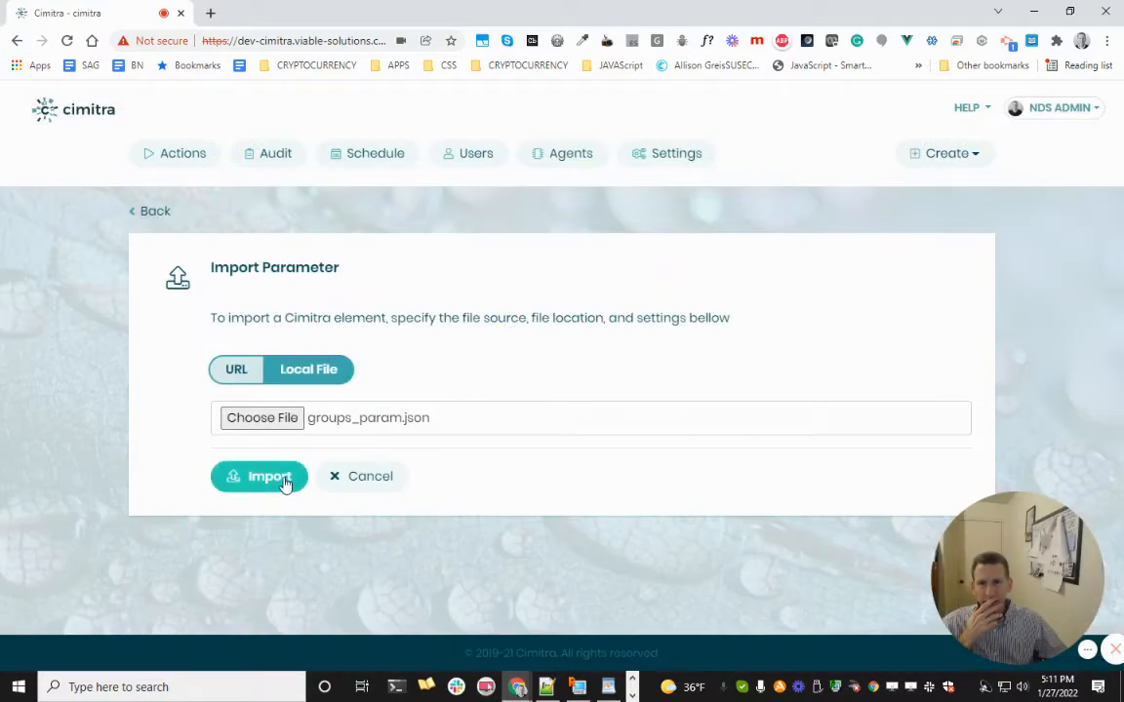
scroll(395, 447, down, 6)
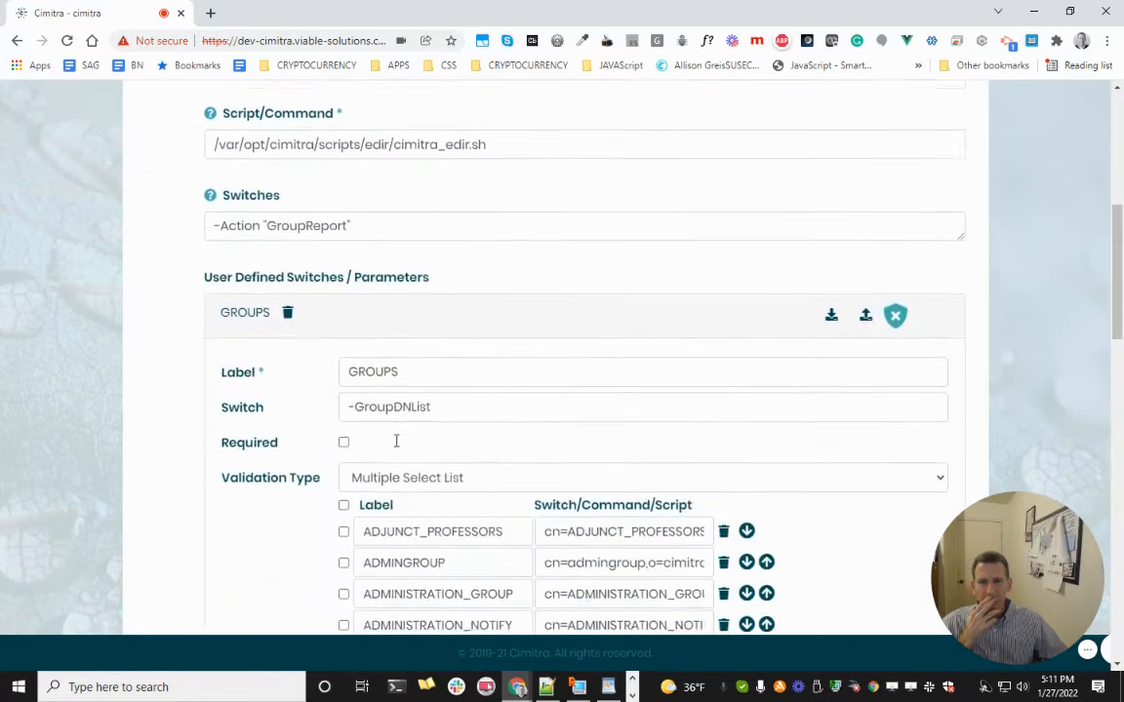
scroll(423, 441, down, 8)
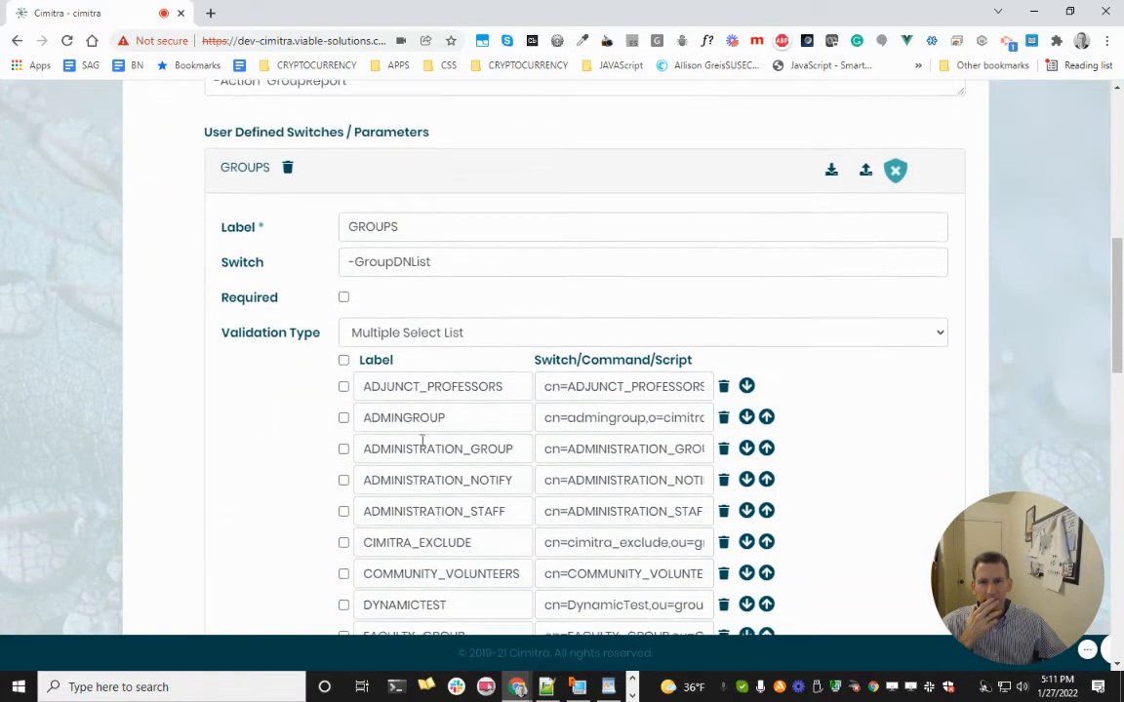
- Save the IMPORT & EXPORT GROUPS PARAMETER action with the imported group items
scroll(422, 441, up, 4)
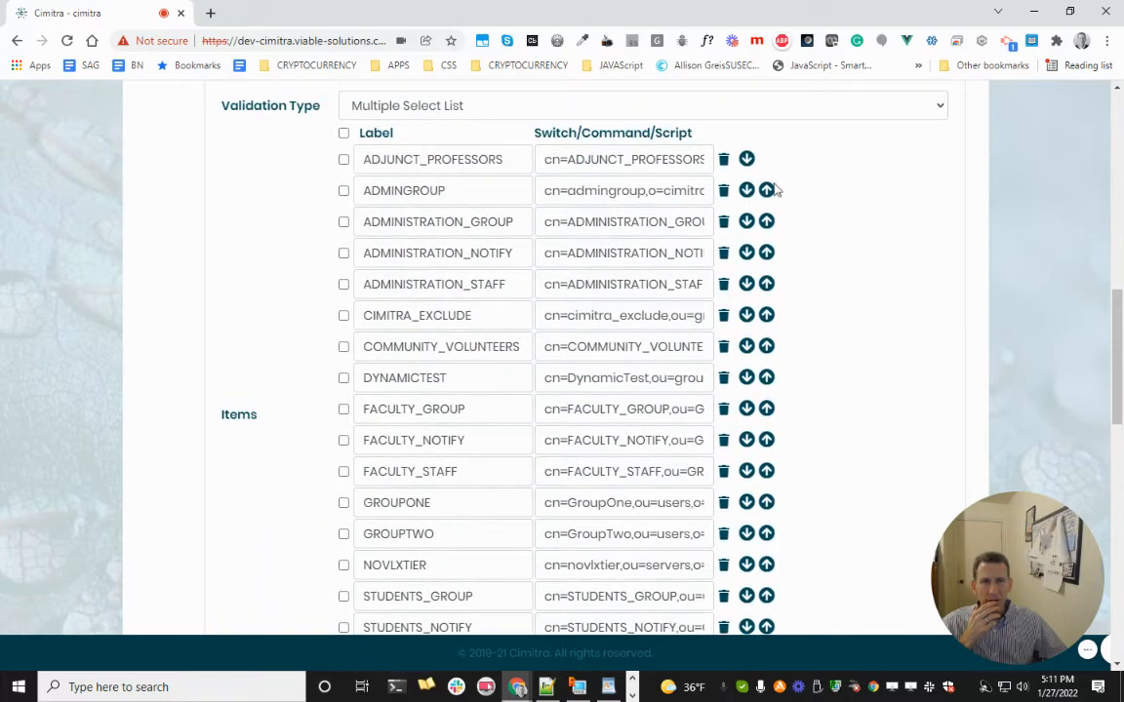
scroll(773, 190, up, 10)
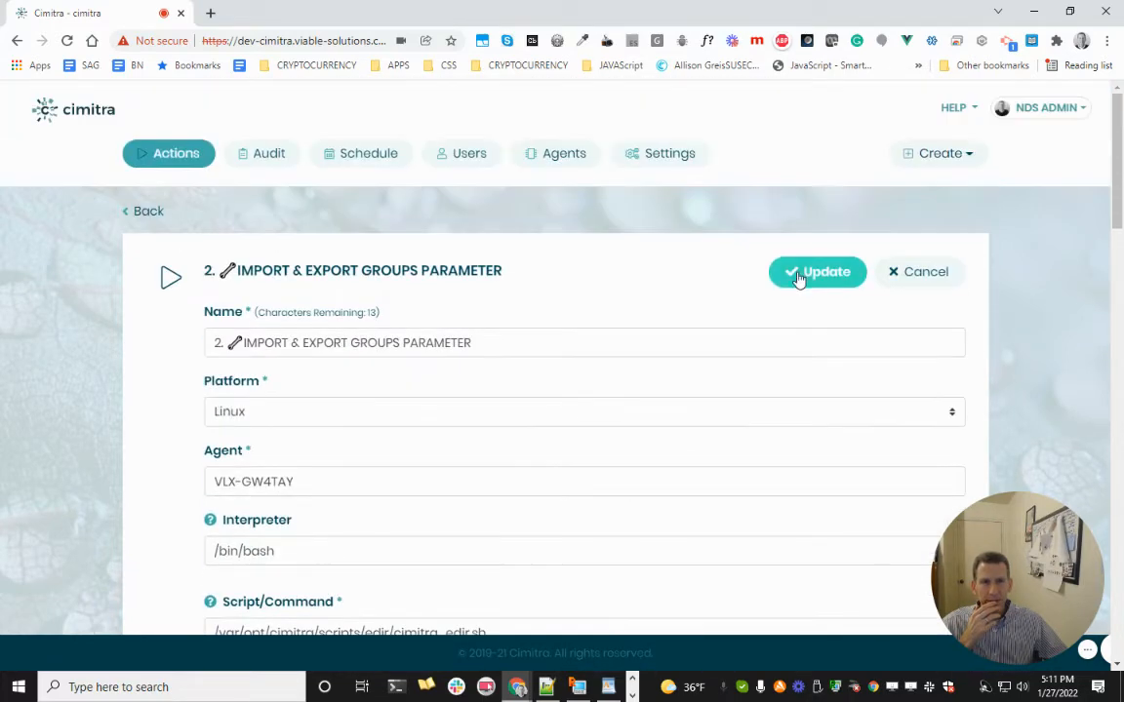
click(798, 280)
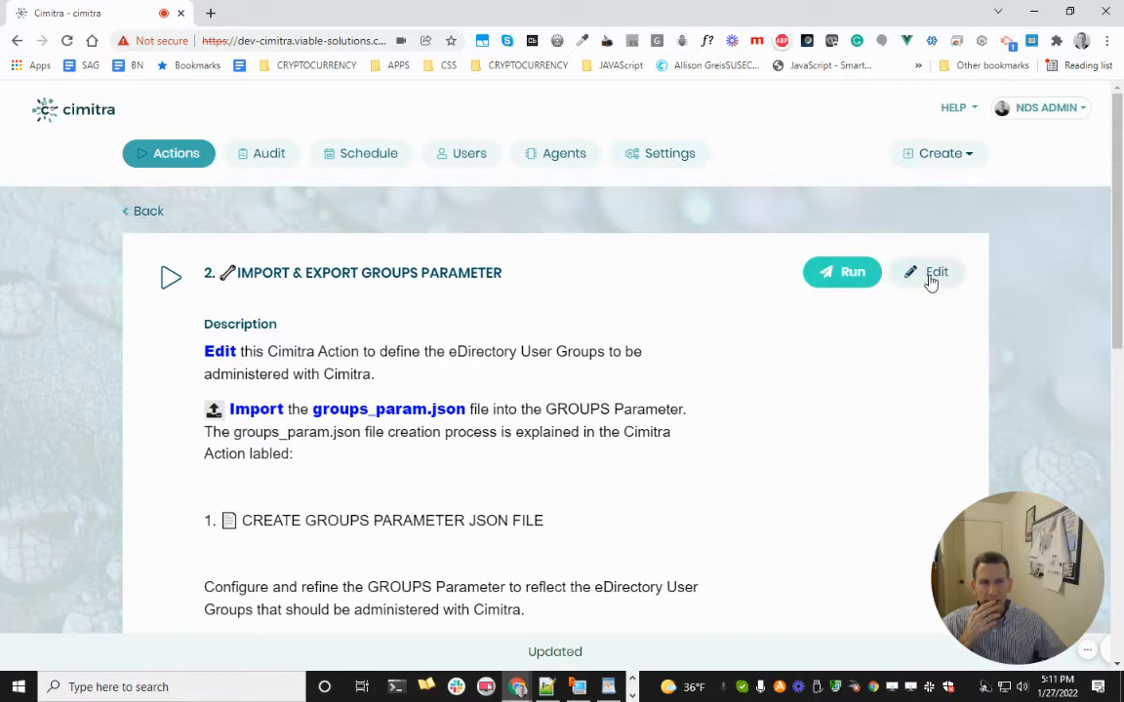
- Reopen the action for editing and delete the ADMINGROUP, CIMITRA_EXCLUDE, DYNAMICTEST, GROUPONE, GROUPTWO and NOVLXTIER items from the GROUPS parameter
click(931, 277)
scroll(564, 383, down, 6)
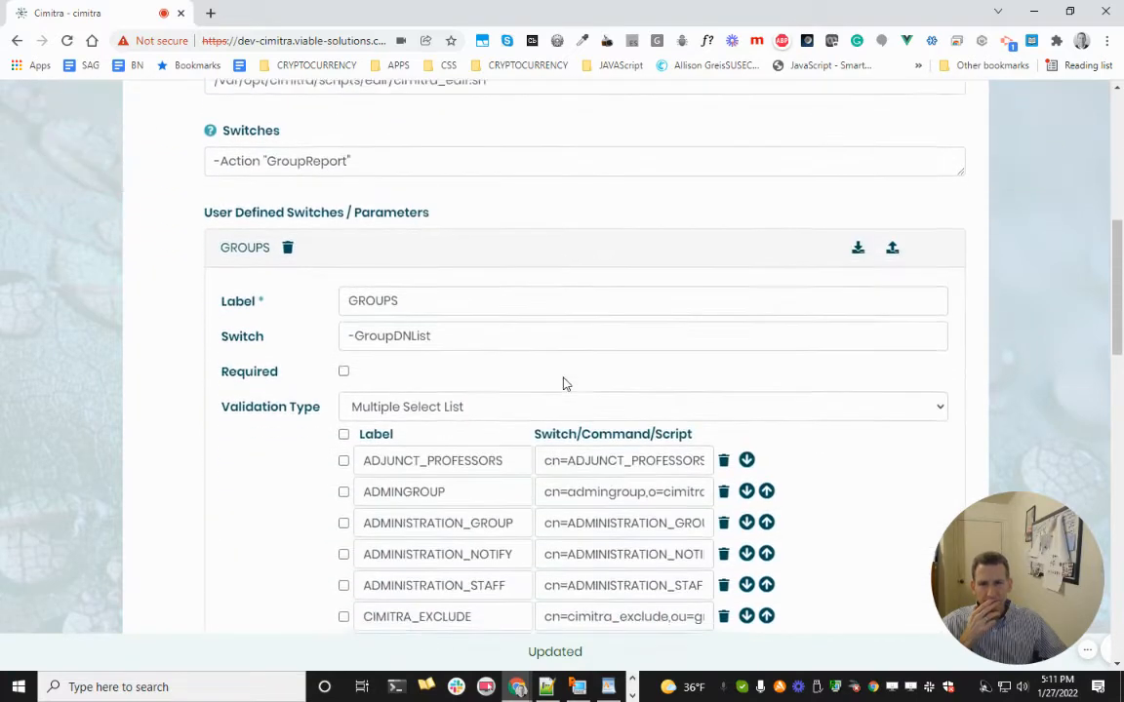
scroll(564, 383, down, 3)
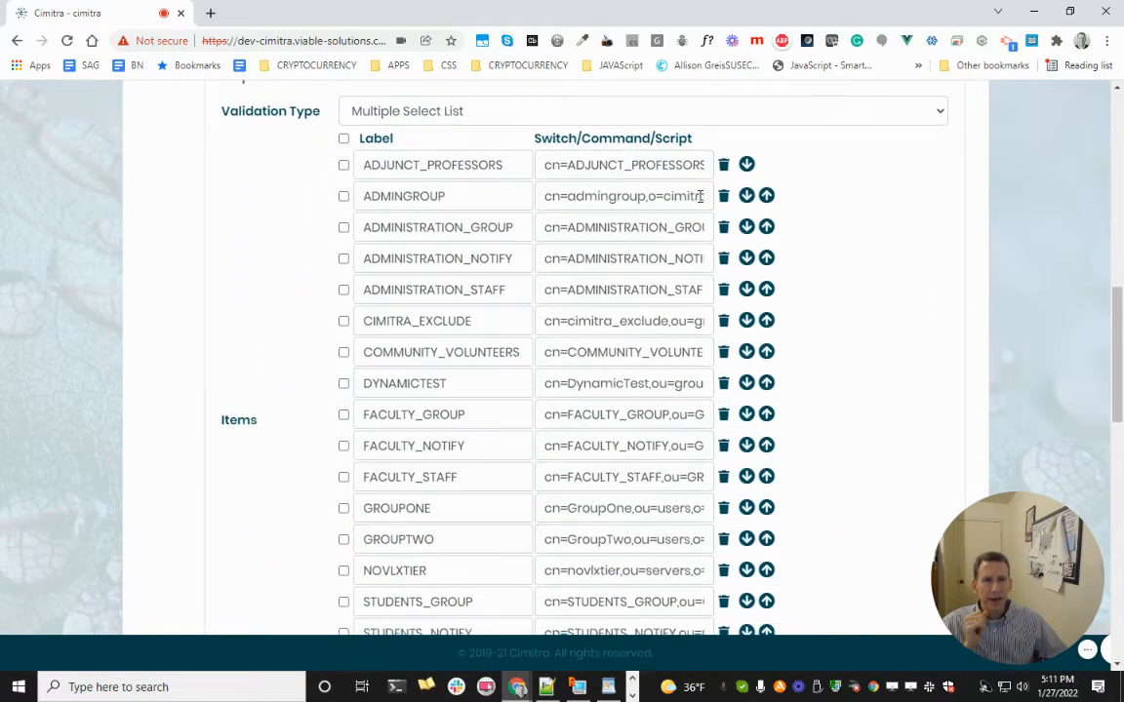
click(723, 191)
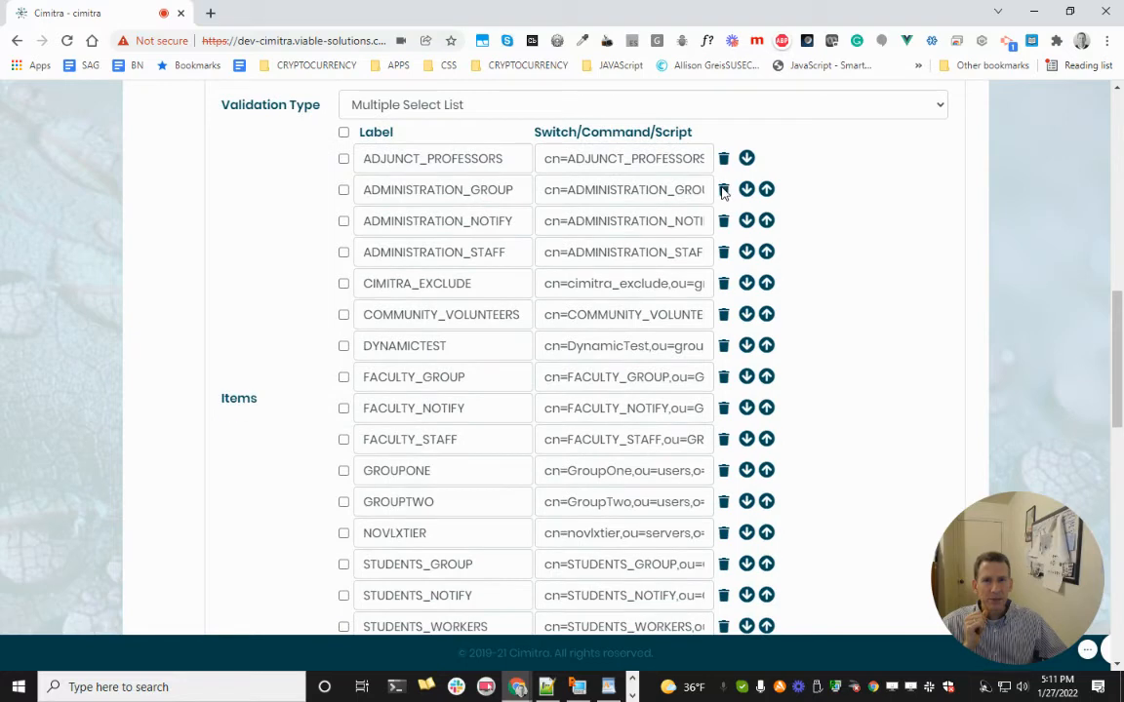
click(723, 283)
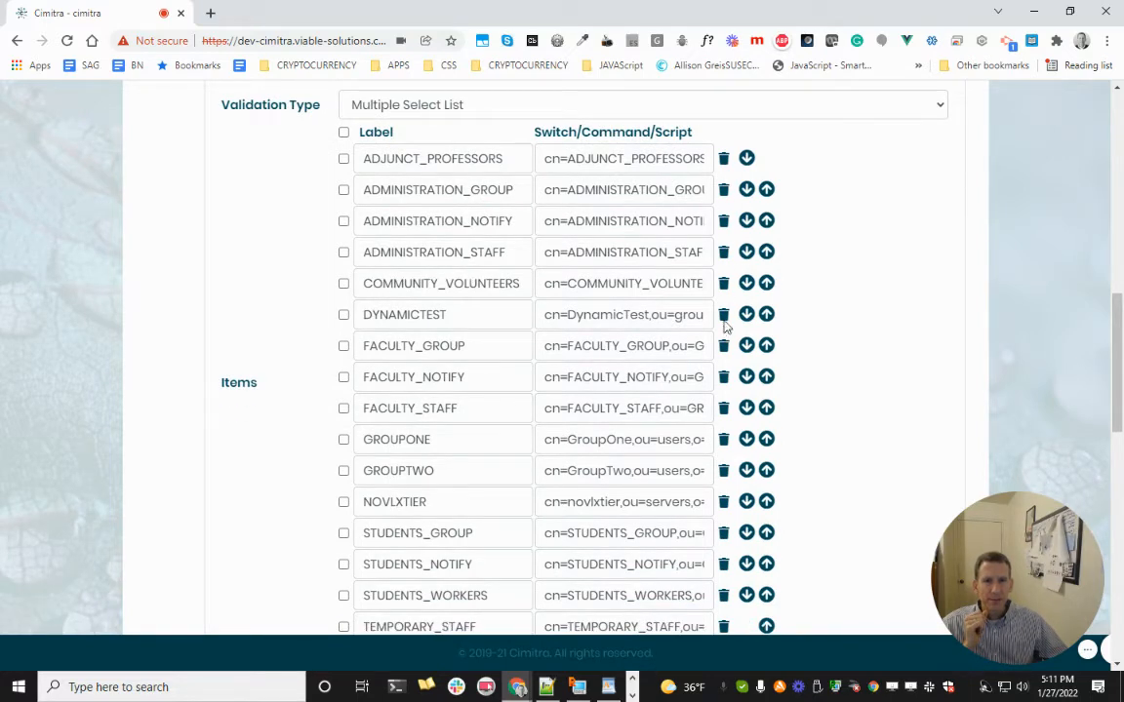
click(723, 314)
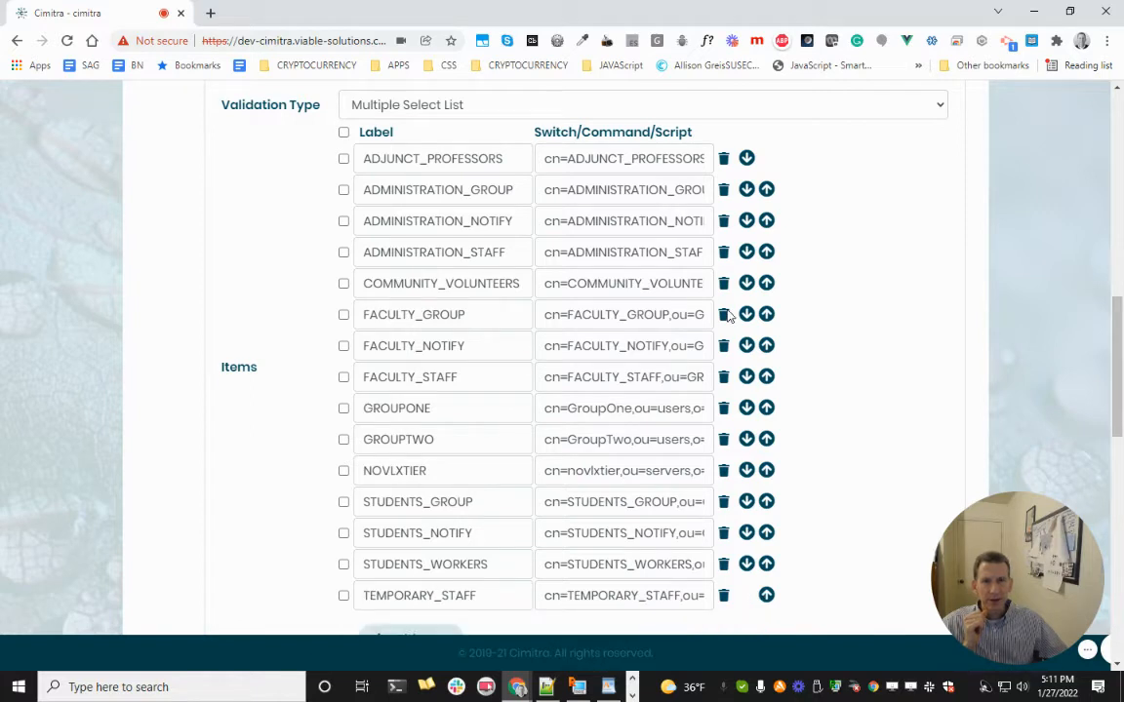
click(722, 408)
click(723, 408)
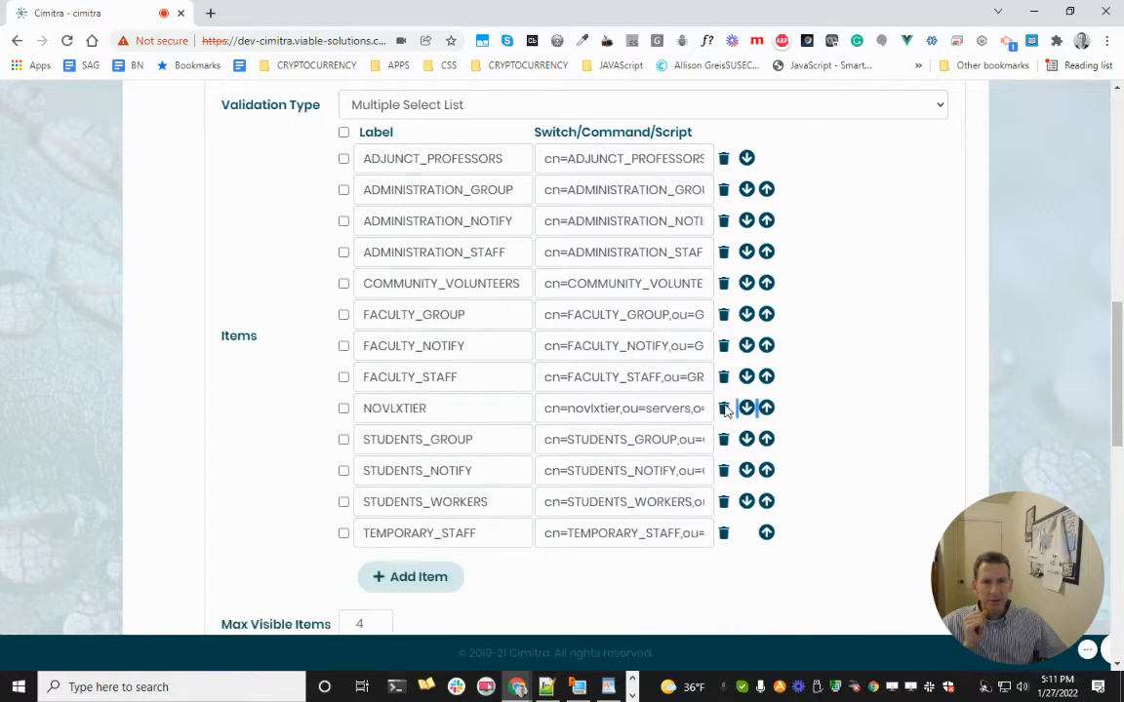
click(723, 408)
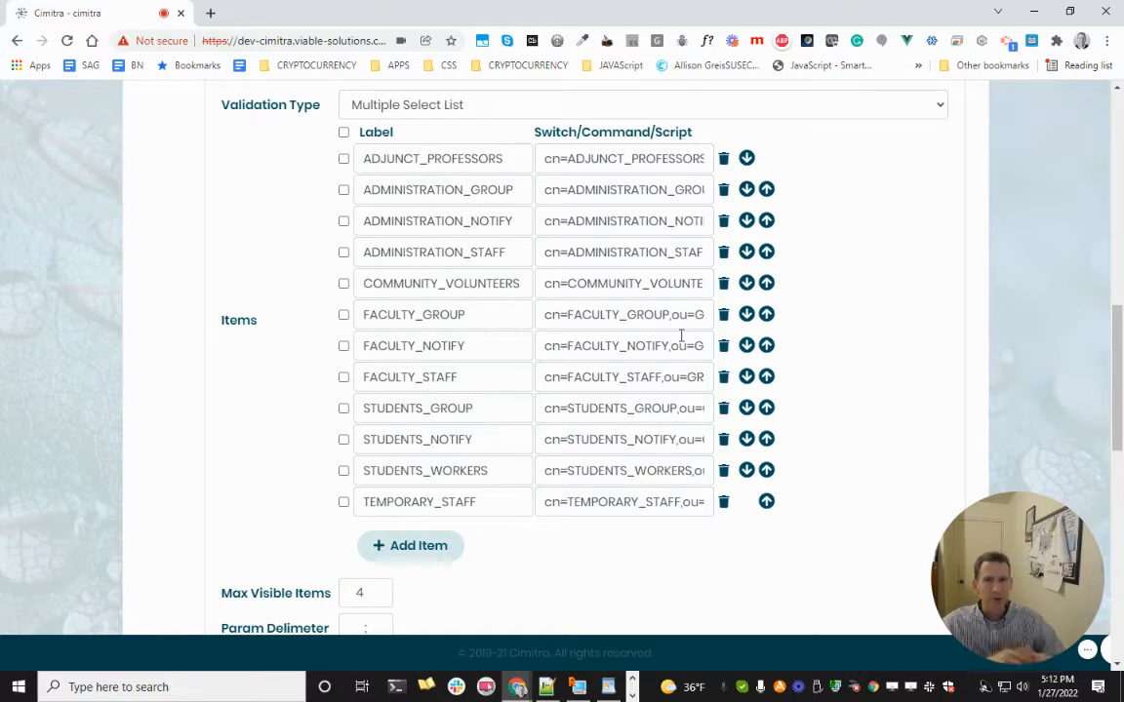
- Export the refined GROUPS parameter to a JSON file, and save the updated action
scroll(826, 252, up, 3)
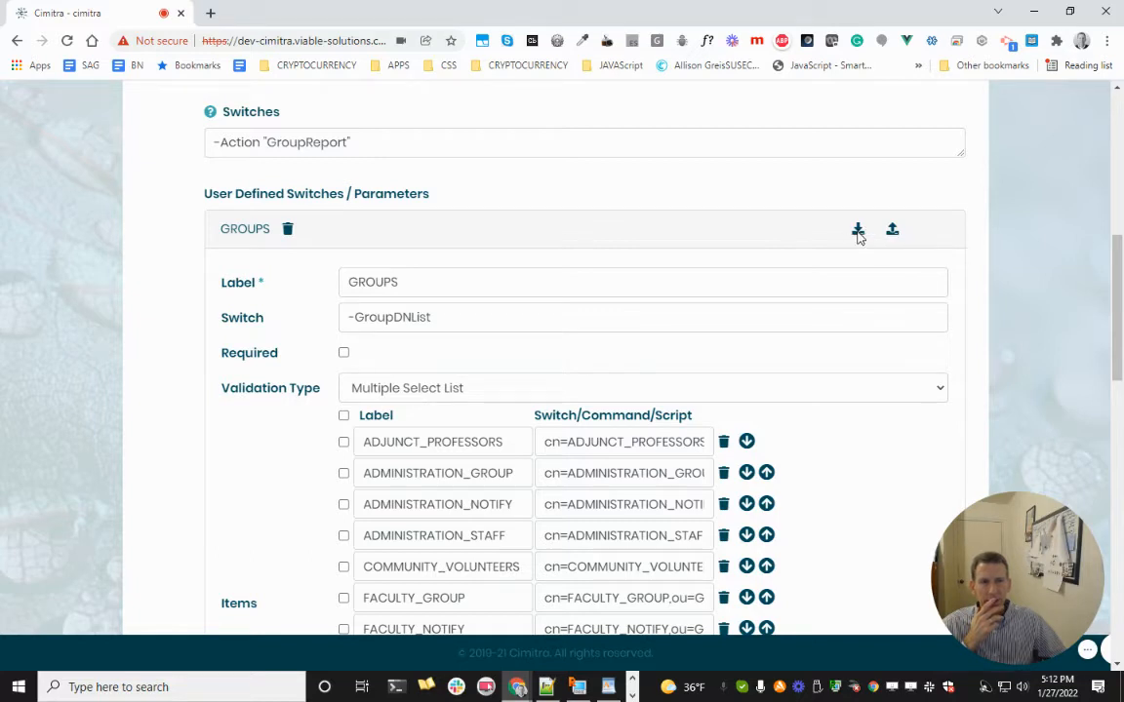
click(858, 233)
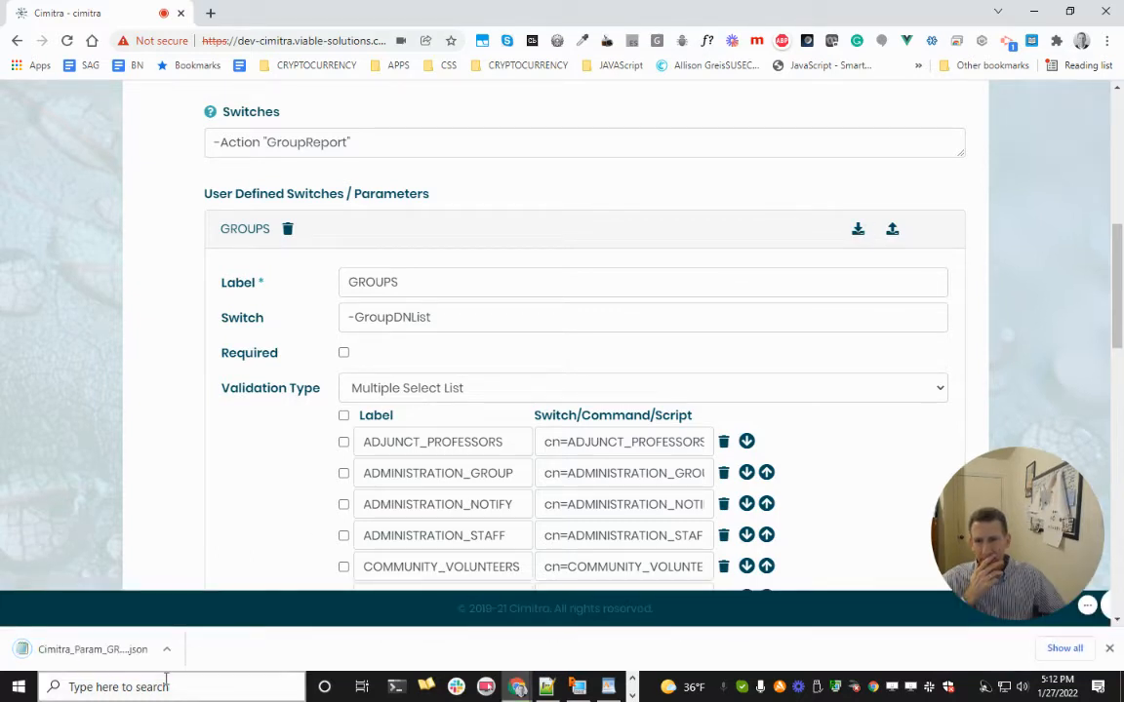
scroll(862, 413, up, 5)
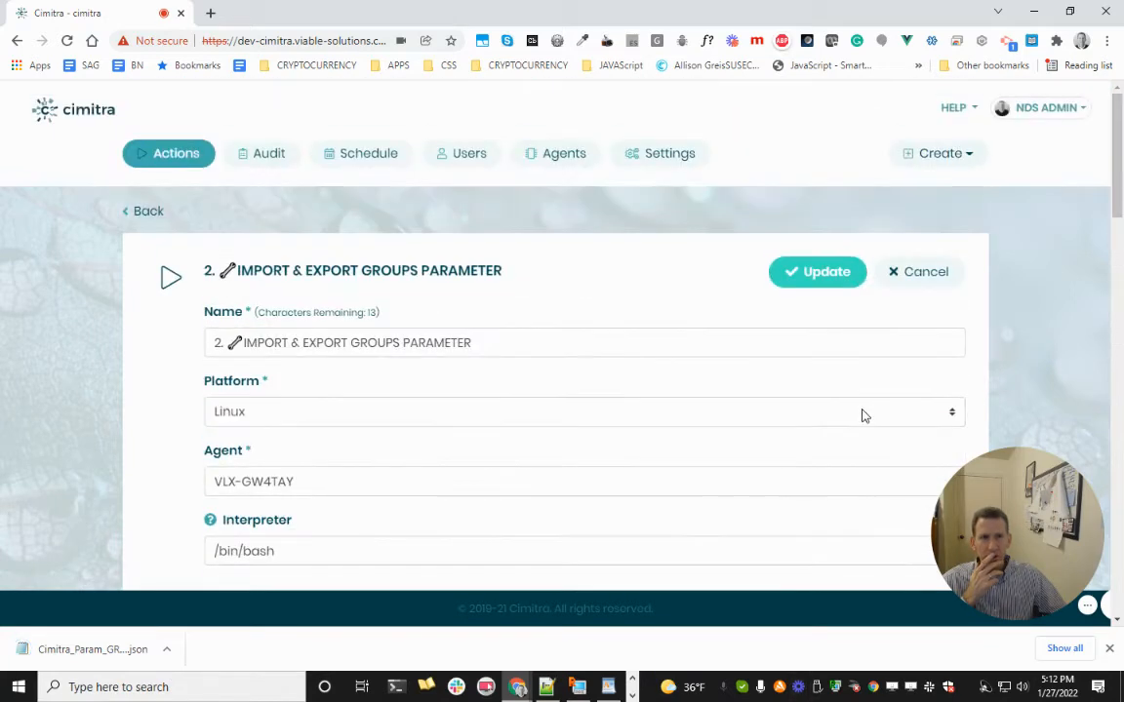
click(836, 278)
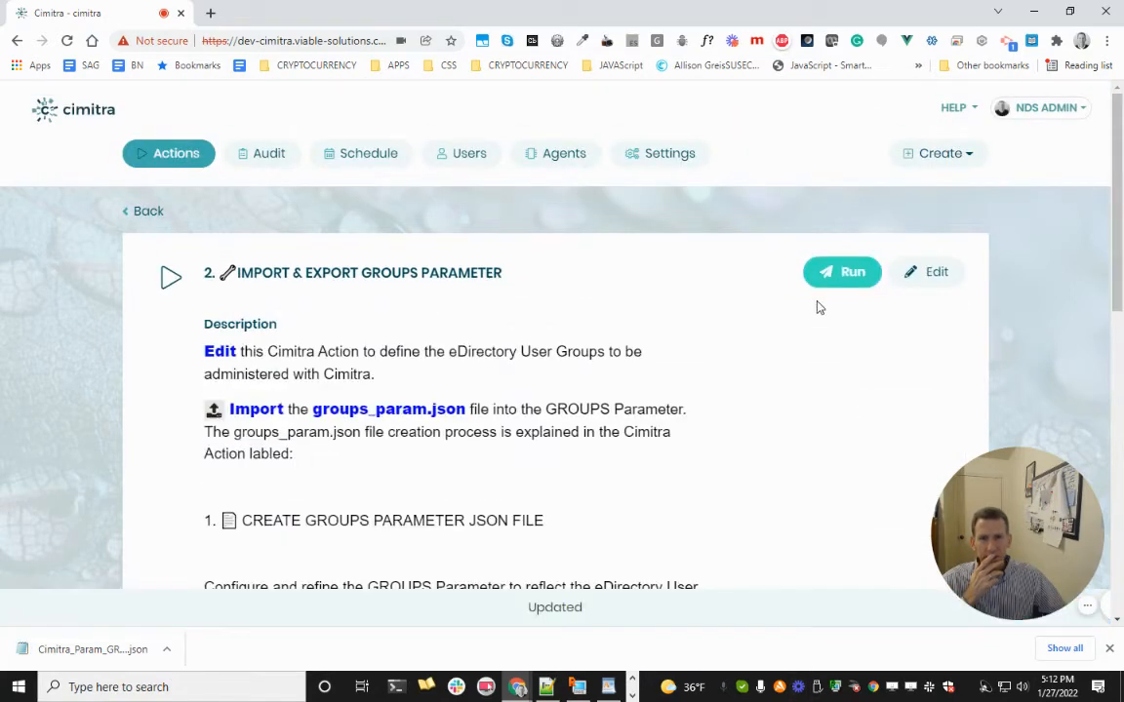
- Show the exported Cimitra_Param_GROUPS.json file in the Downloads folder, and return to the action's description in Cimitra
scroll(756, 369, down, 3)
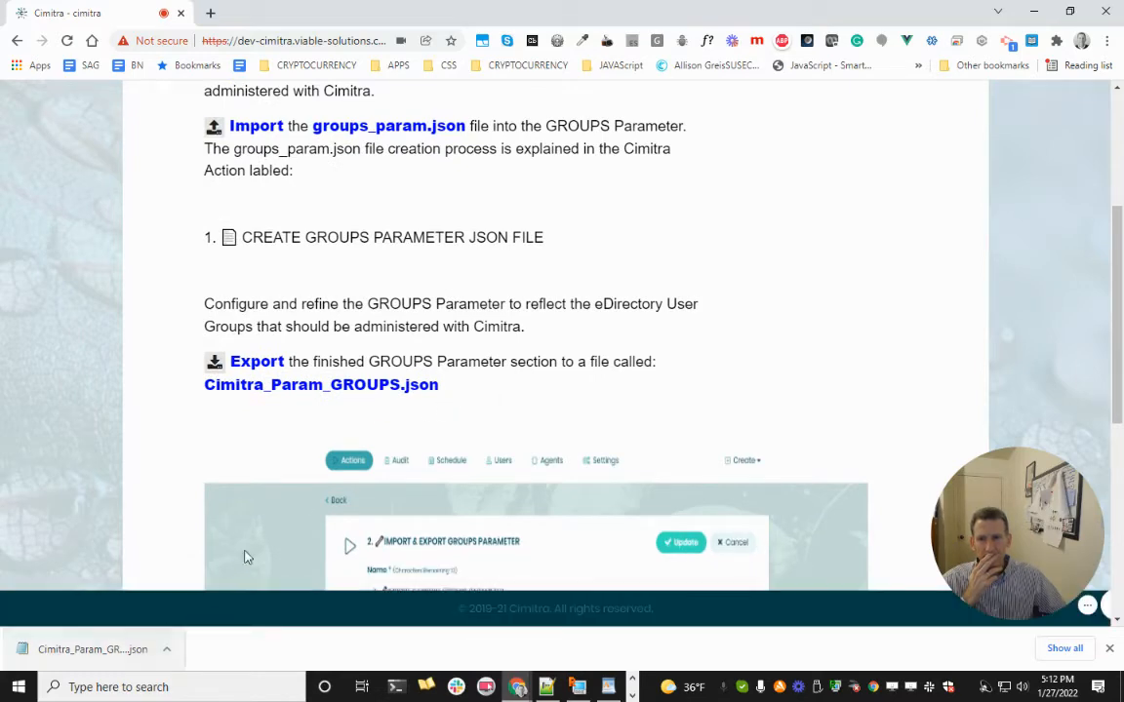
click(167, 649)
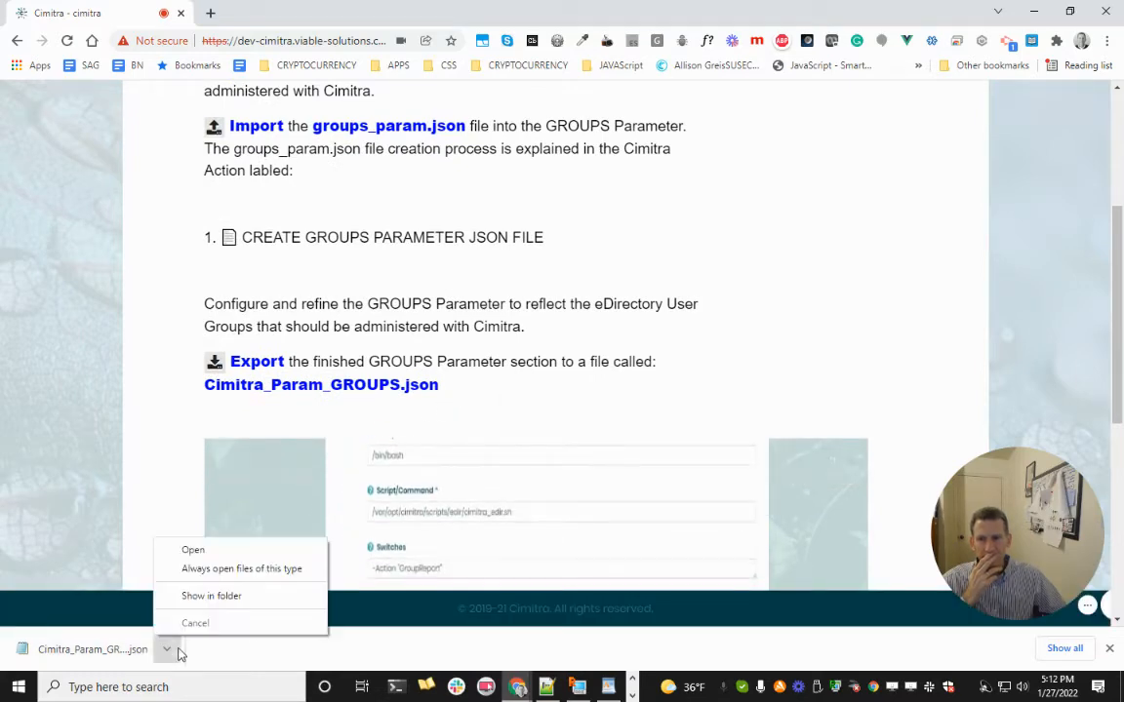
click(234, 599)
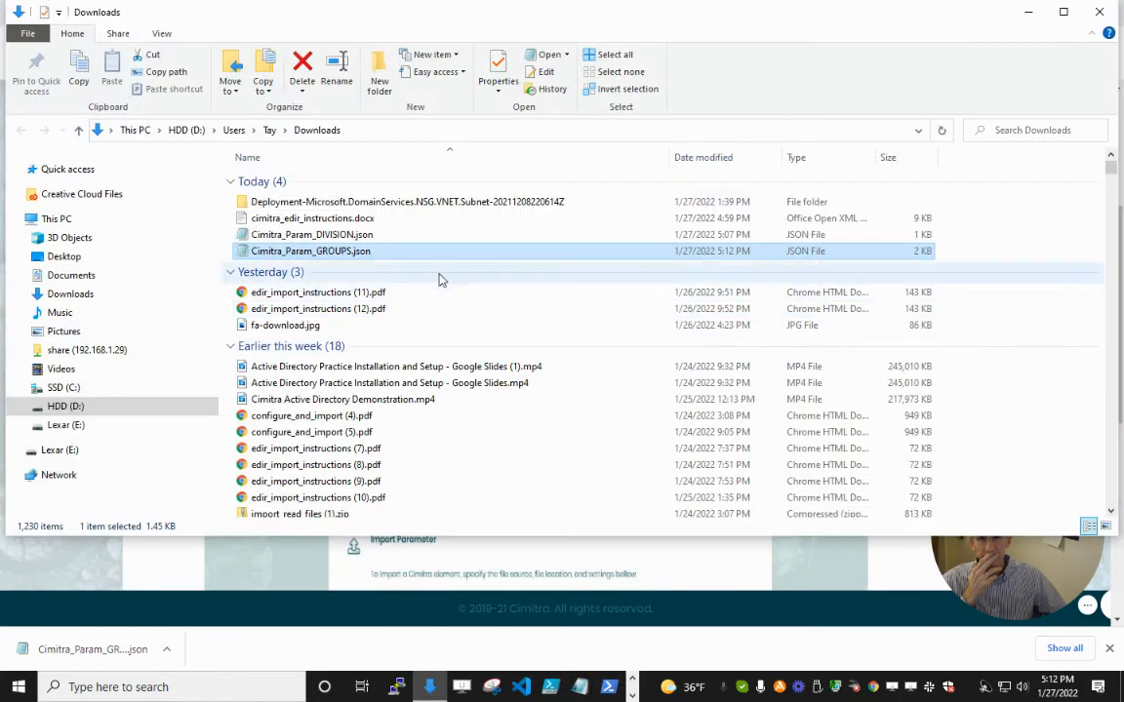
click(190, 566)
scroll(220, 538, down, 2)
scroll(254, 524, up, 6)
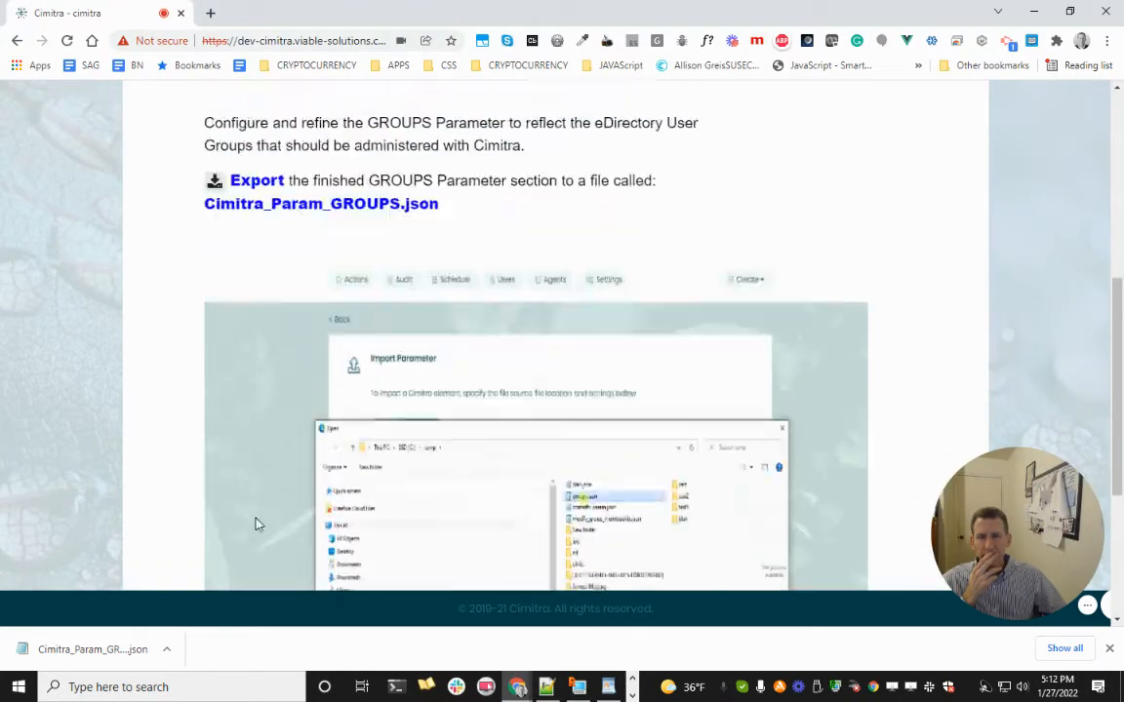
- Return to Cimitra's ADMIN ONLY ACTIONS folder, and copy the MOVE USER link from the WordPad instructions
click(185, 156)
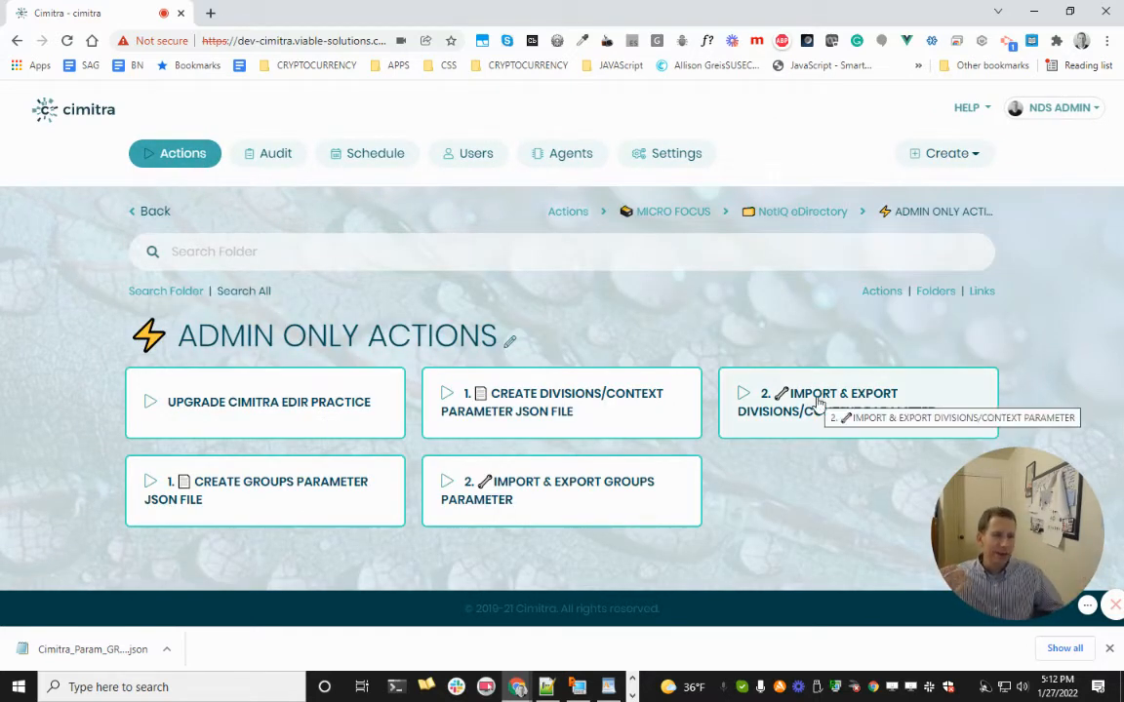
click(1109, 649)
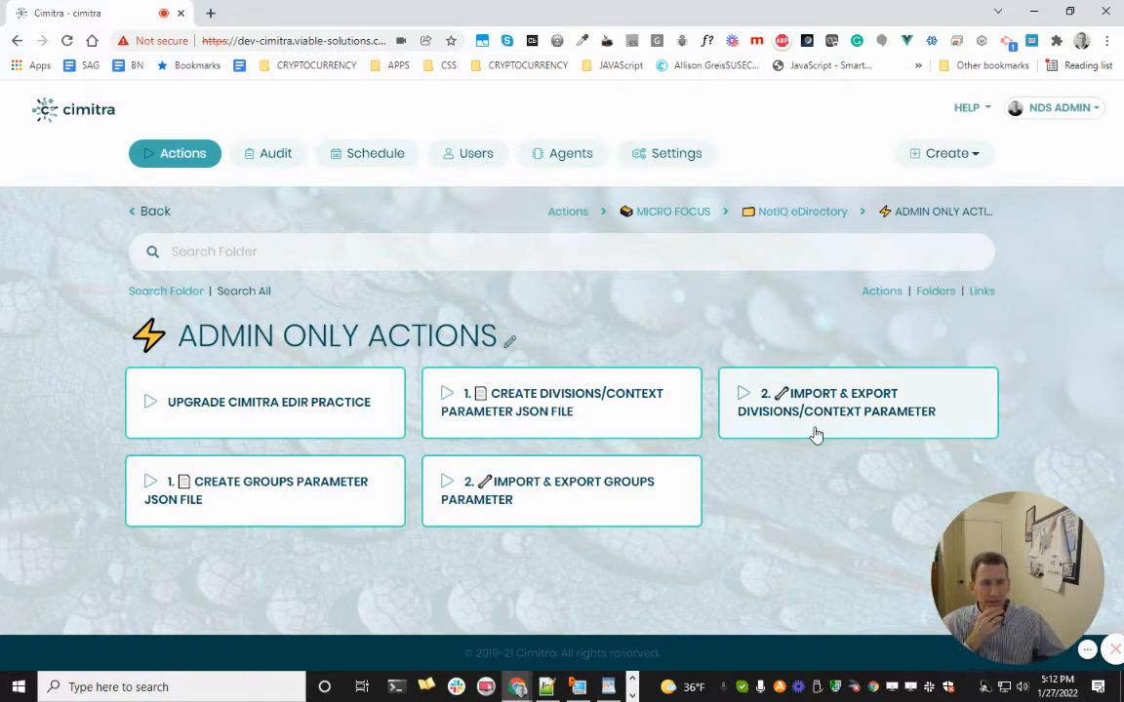
click(948, 164)
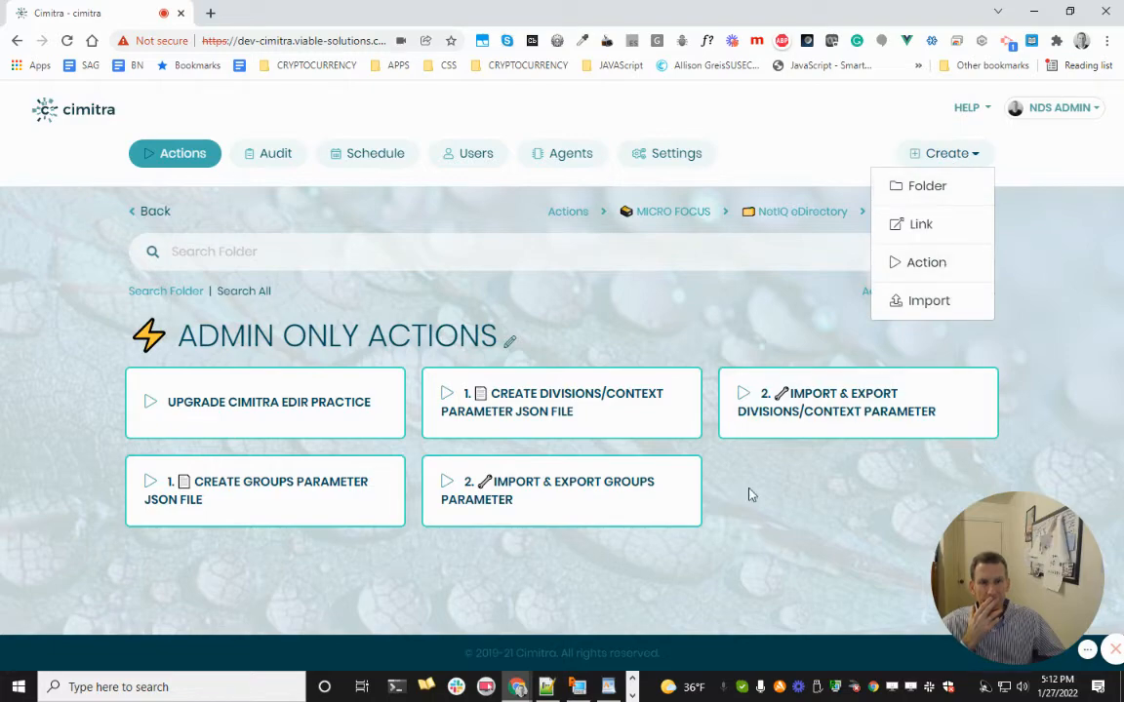
click(608, 686)
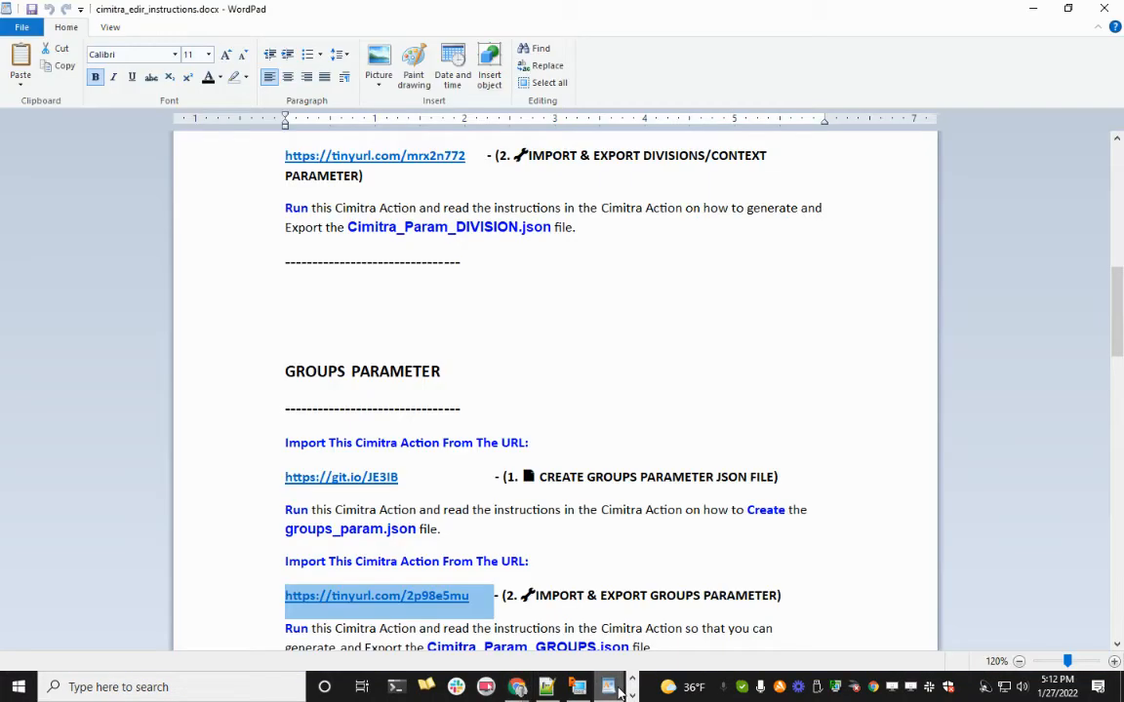
scroll(633, 588, down, 3)
scroll(633, 588, down, 5)
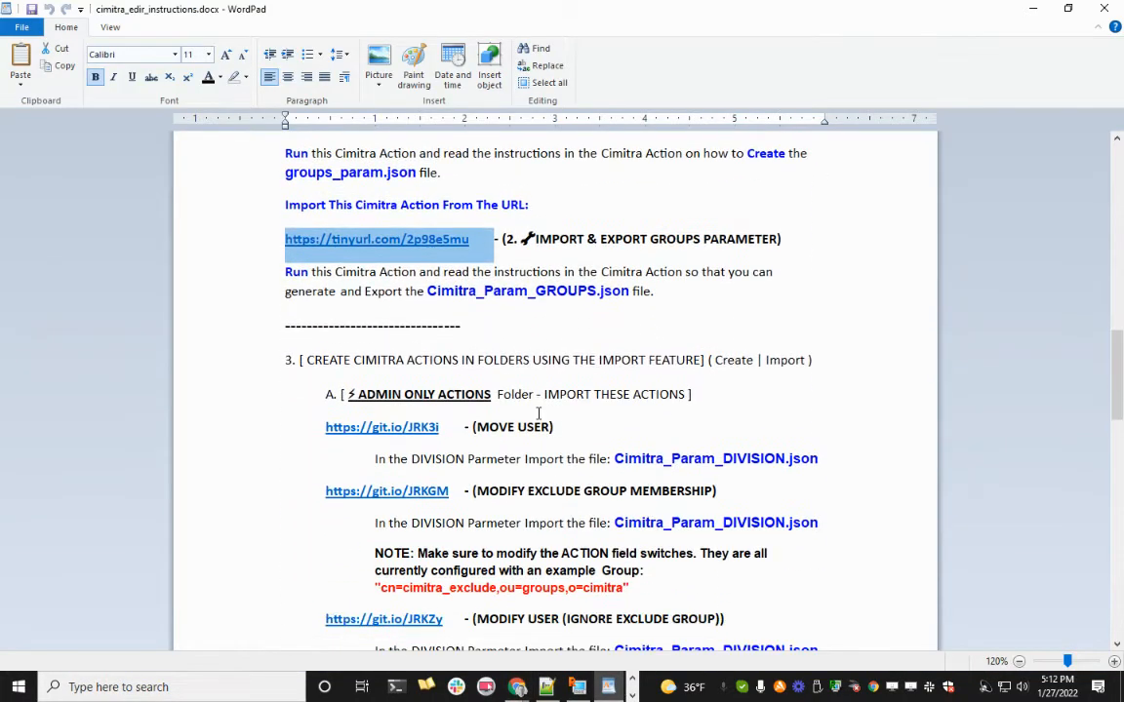
drag(444, 428, 327, 436)
key(ctrl+c)
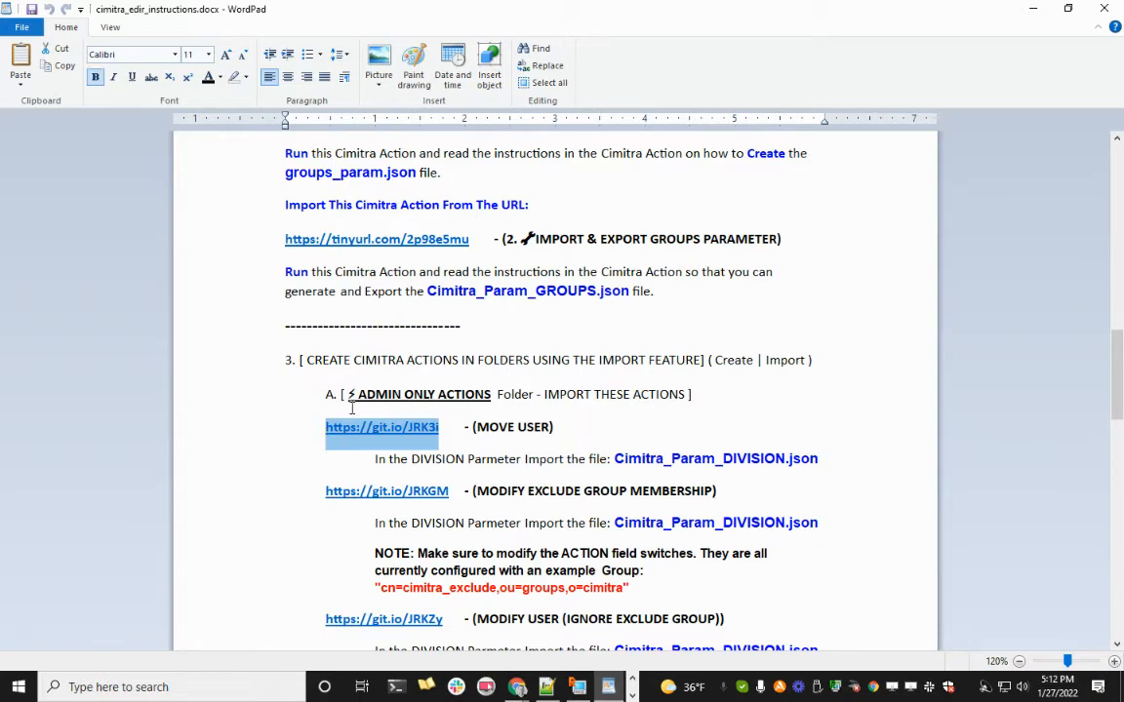
key(alt+Tab)
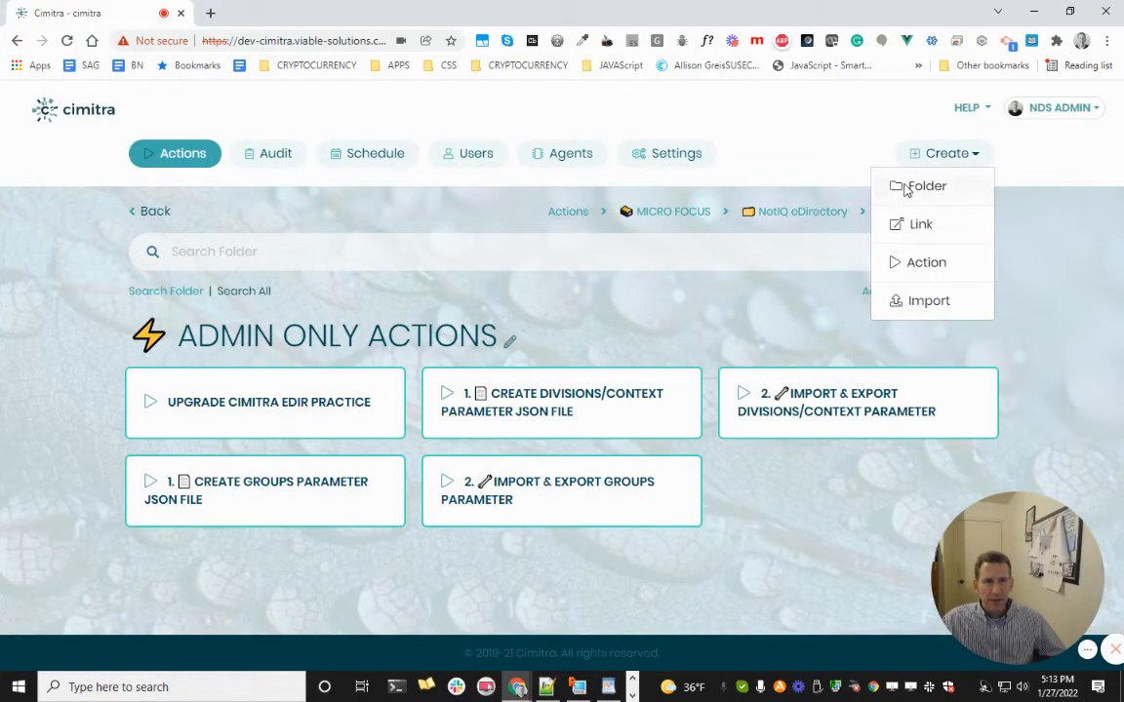
click(941, 301)
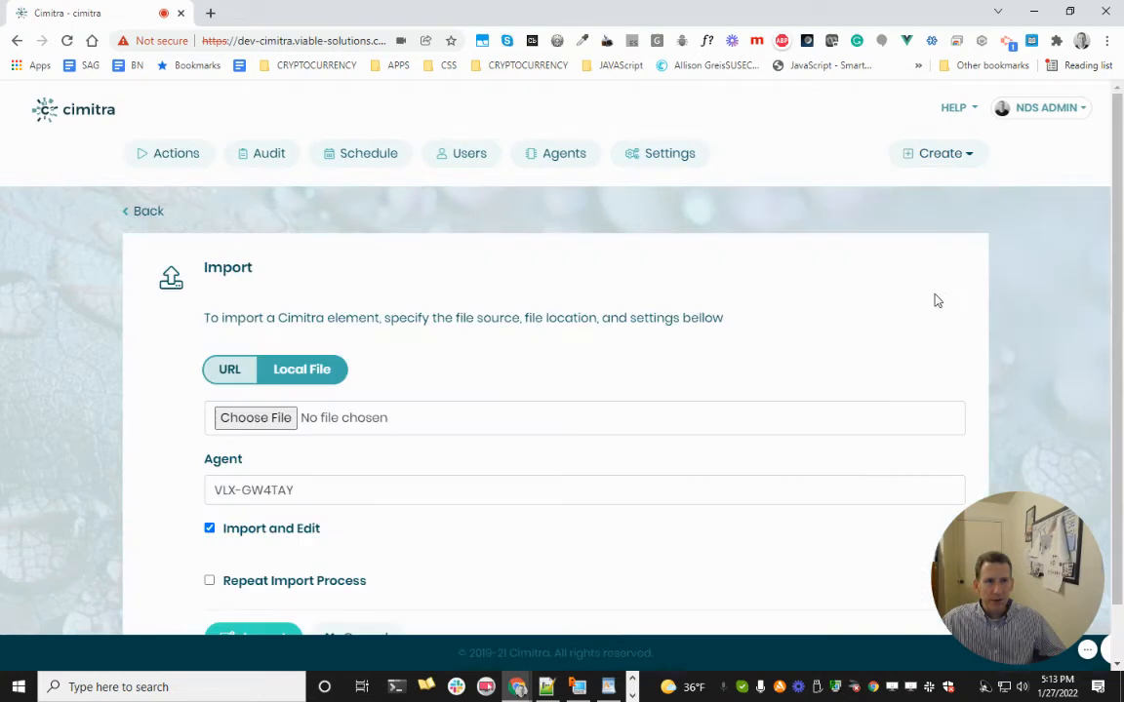
click(229, 369)
click(398, 417)
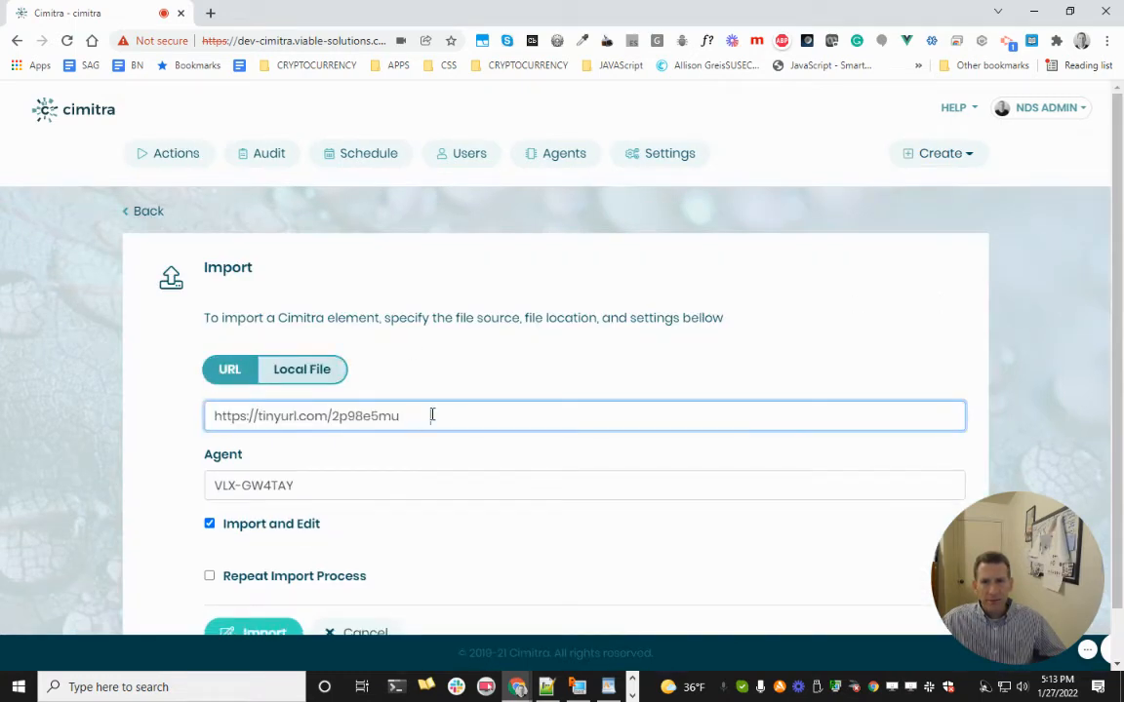
drag(432, 414, 150, 417)
key(ctrl+v)
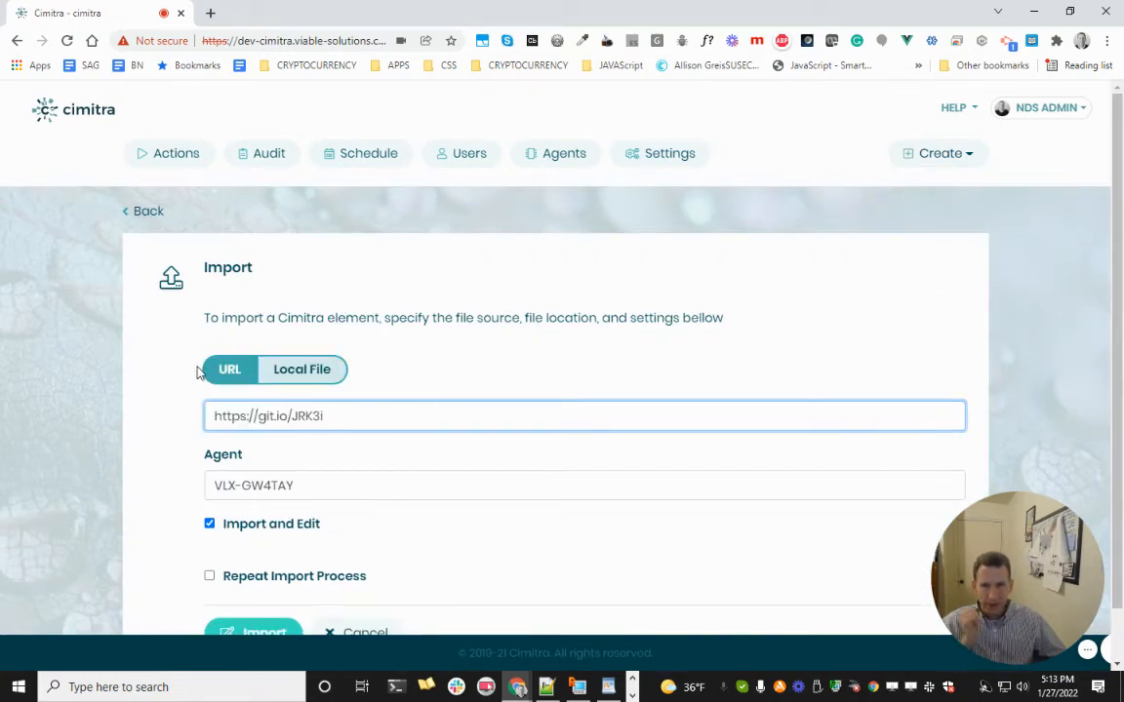
scroll(268, 454, down, 1)
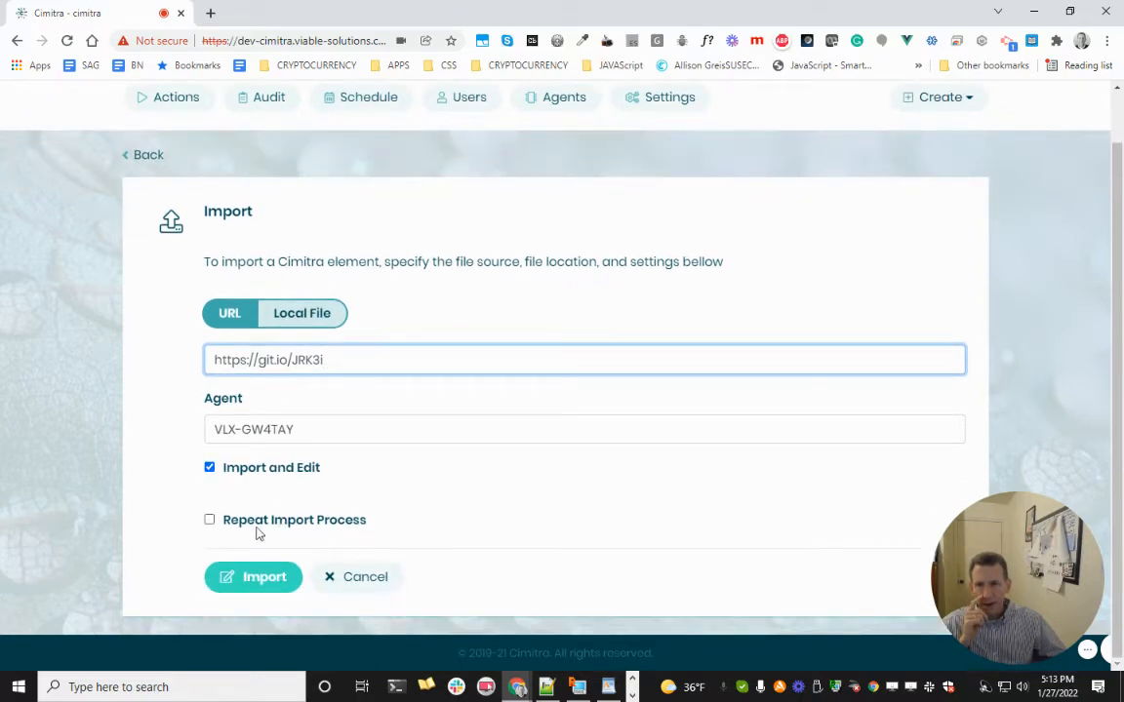
click(240, 583)
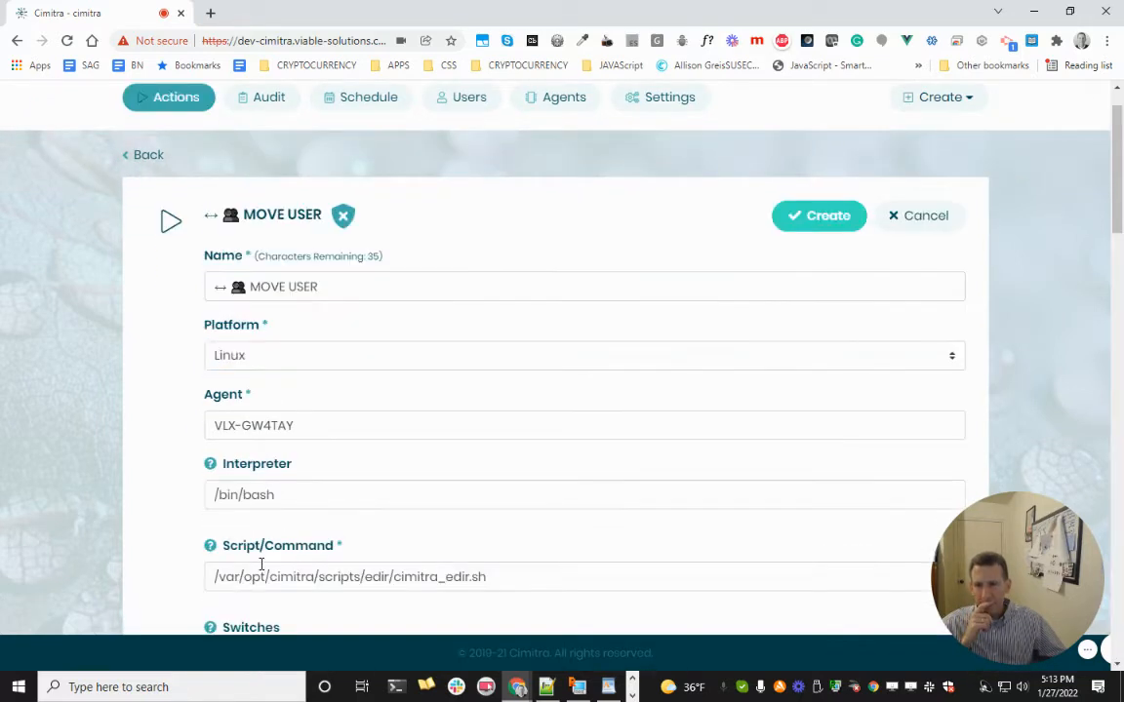
- Import the local file Cimitra_Param_DIVISION.json from Downloads into the first DIVISION parameter of the MOVE USER action
scroll(264, 564, down, 3)
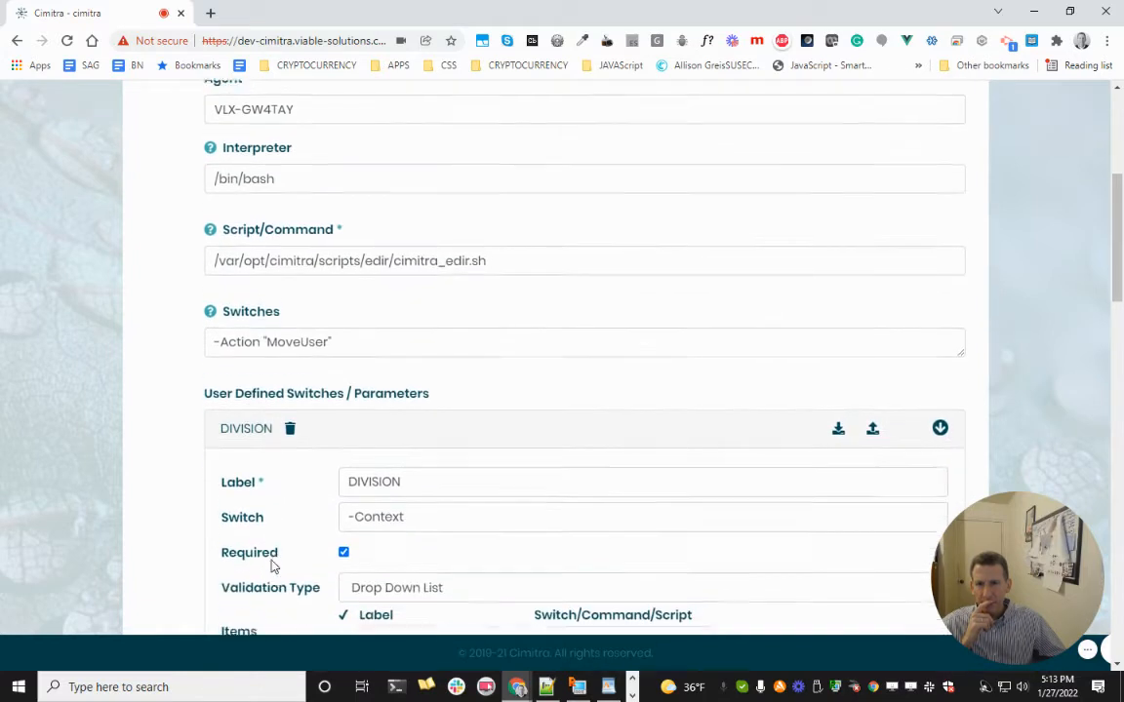
scroll(271, 566, down, 2)
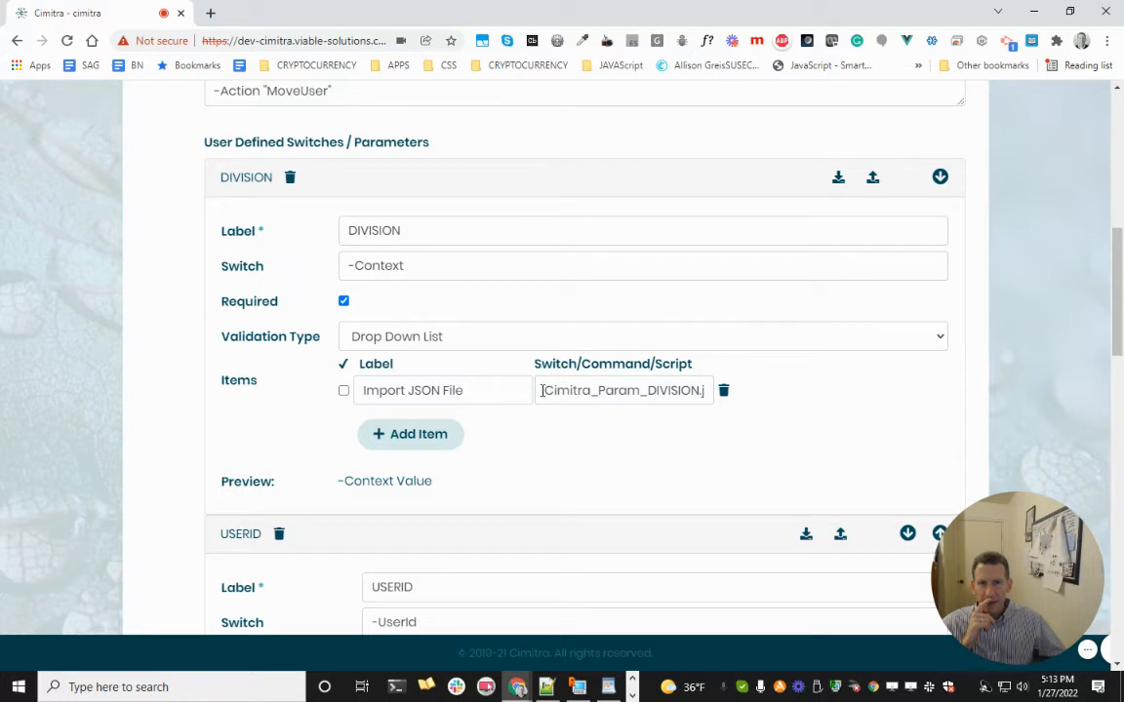
drag(542, 390, 711, 391)
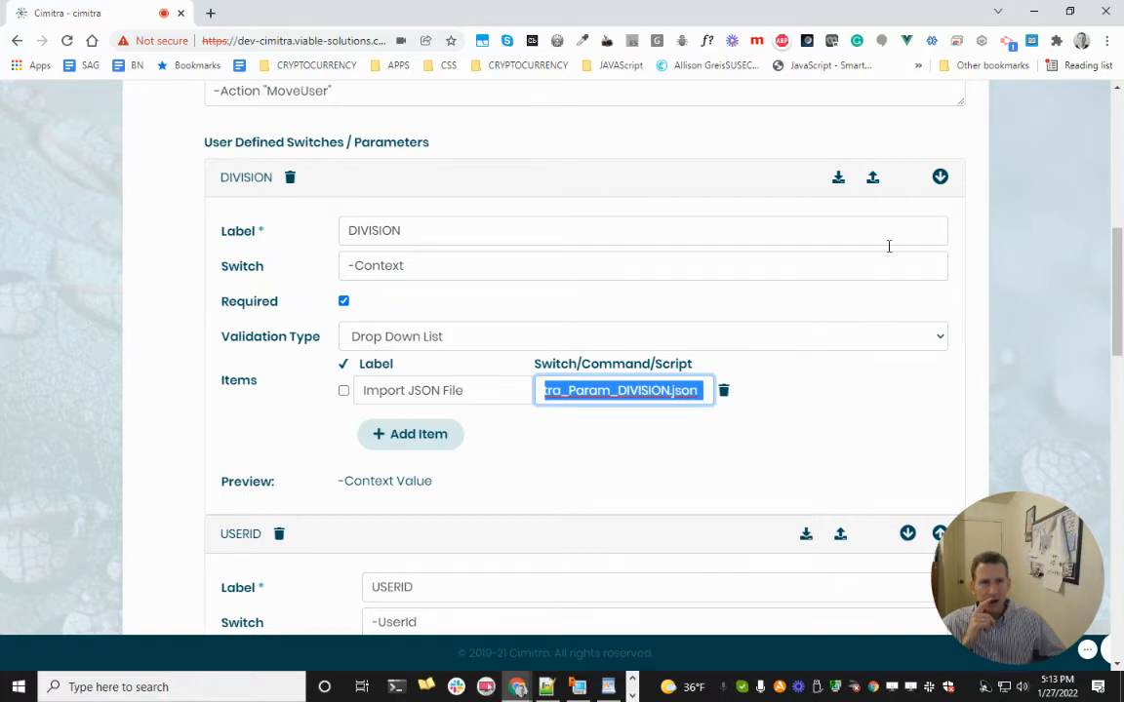
click(872, 176)
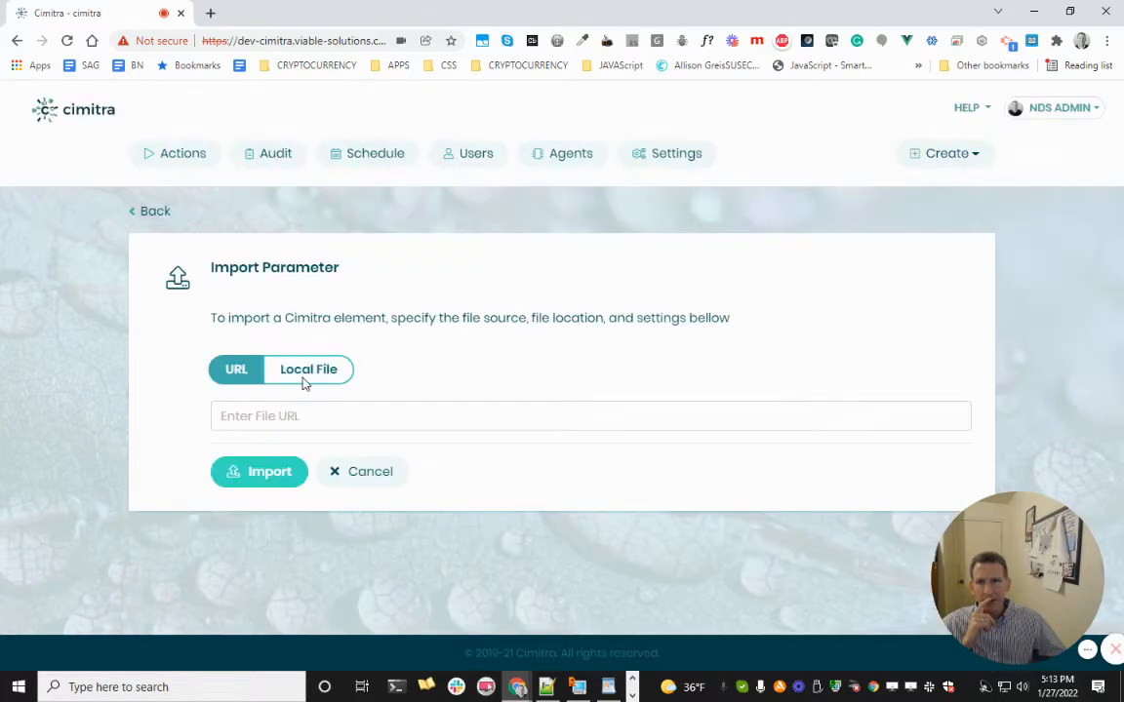
click(303, 372)
click(278, 424)
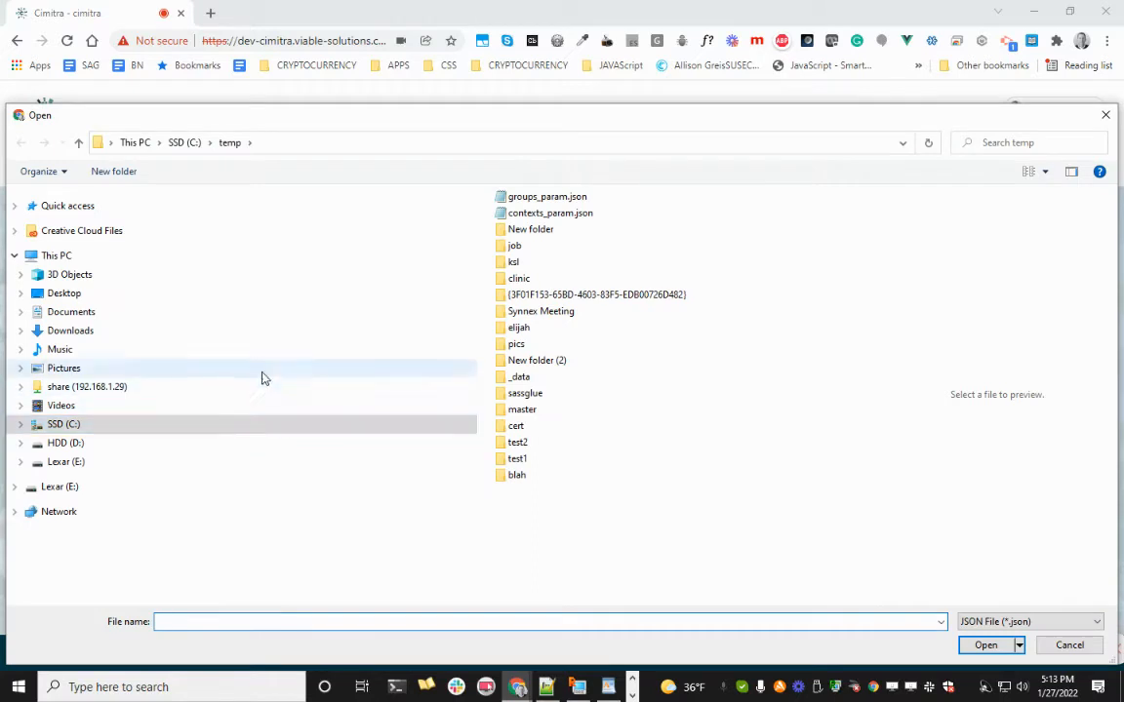
click(213, 334)
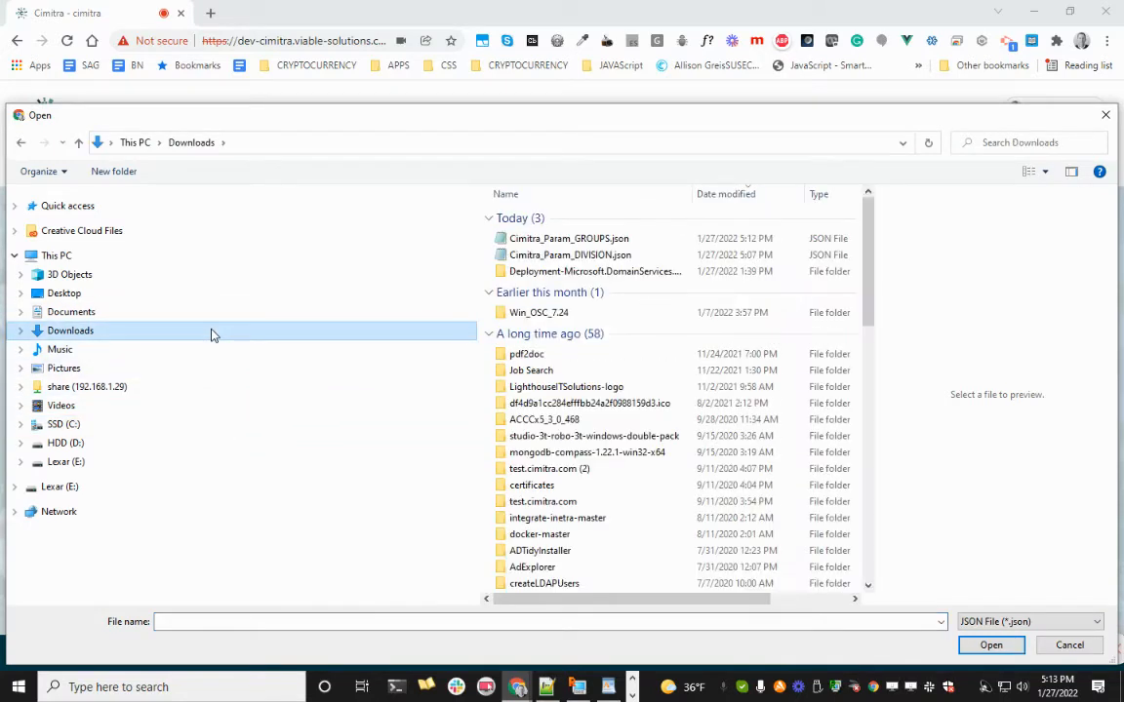
click(590, 259)
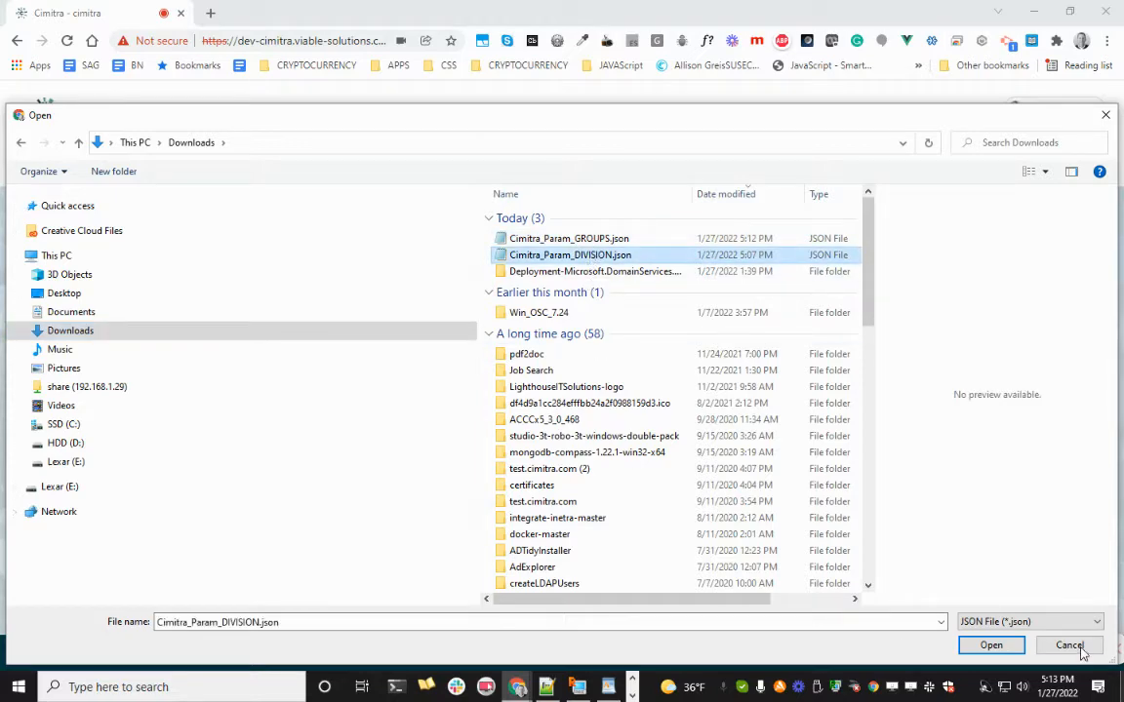
click(1013, 642)
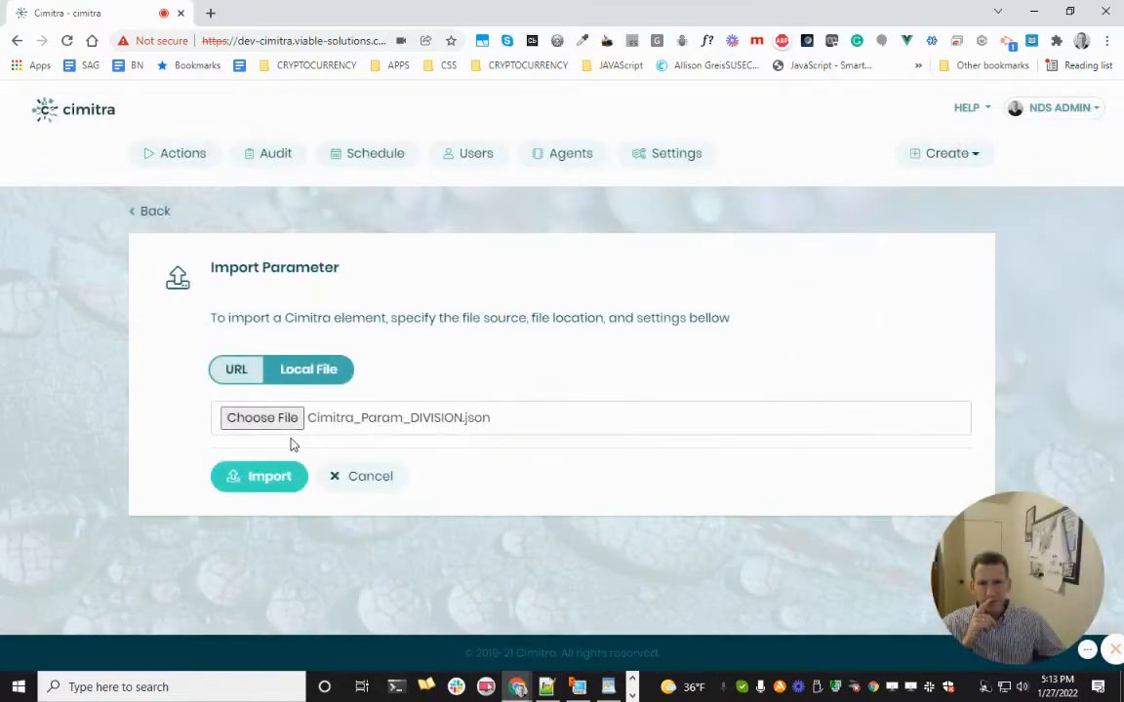
click(234, 474)
- Import Cimitra_Param_DIVISION.json into the second DIVISION parameter below USERID, and create the MOVE USER action
scroll(304, 510, down, 6)
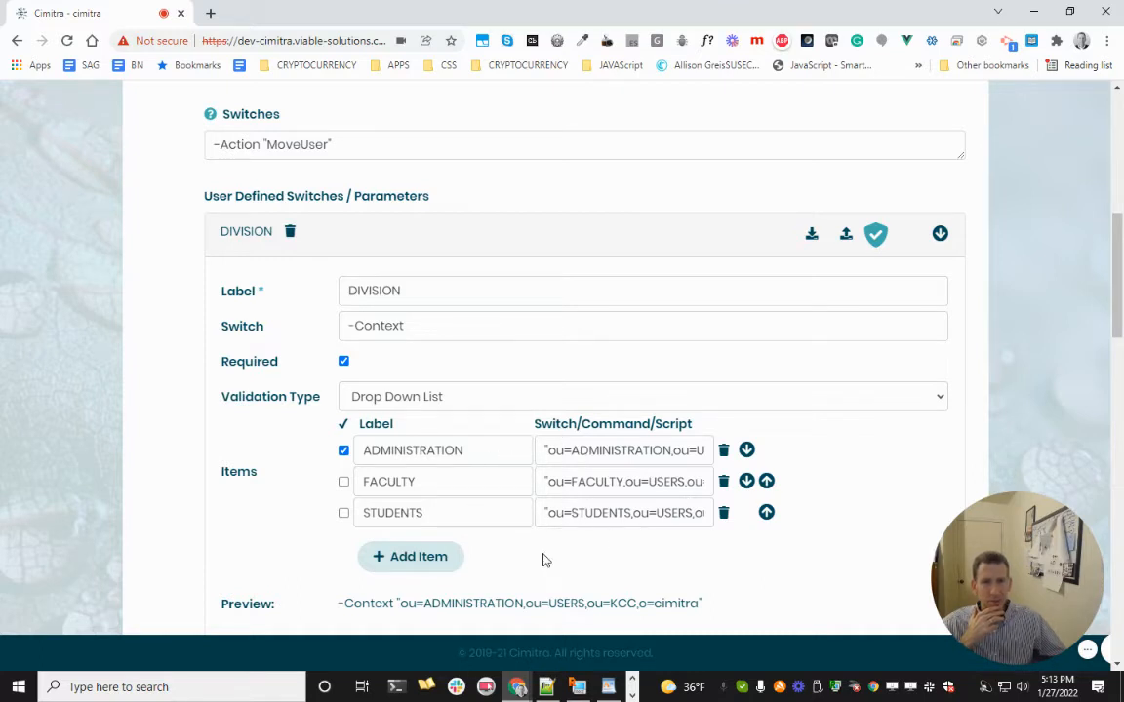
scroll(544, 559, down, 4)
scroll(544, 559, down, 7)
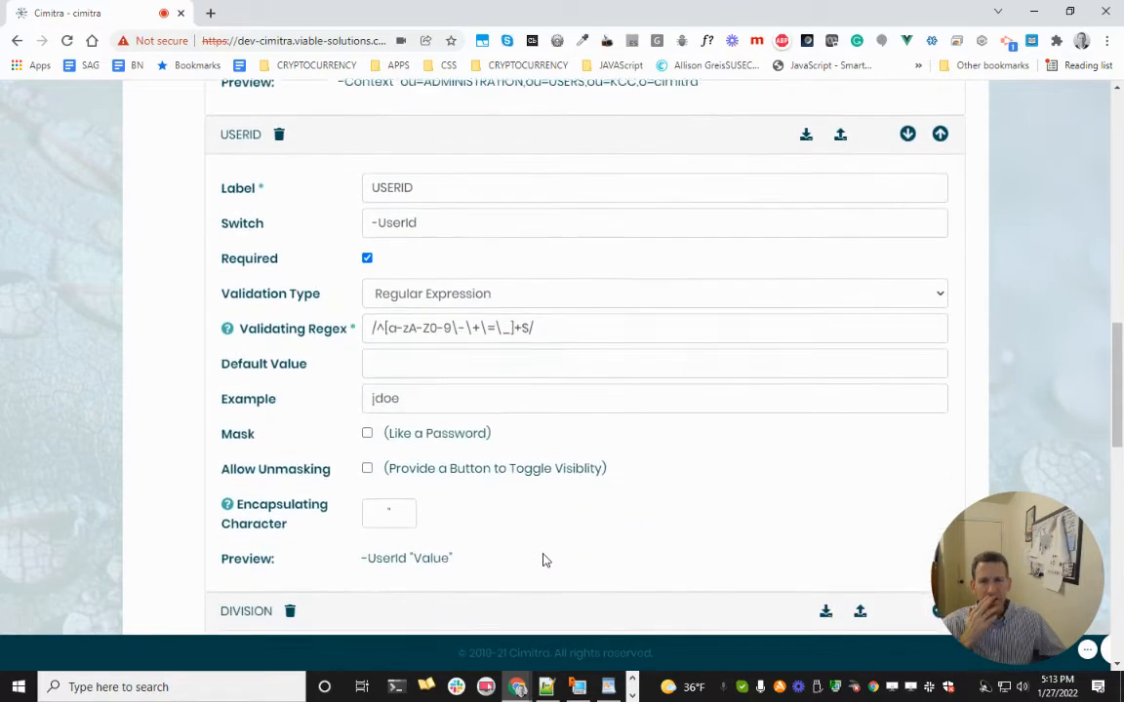
scroll(544, 559, up, 1)
scroll(545, 561, up, 1)
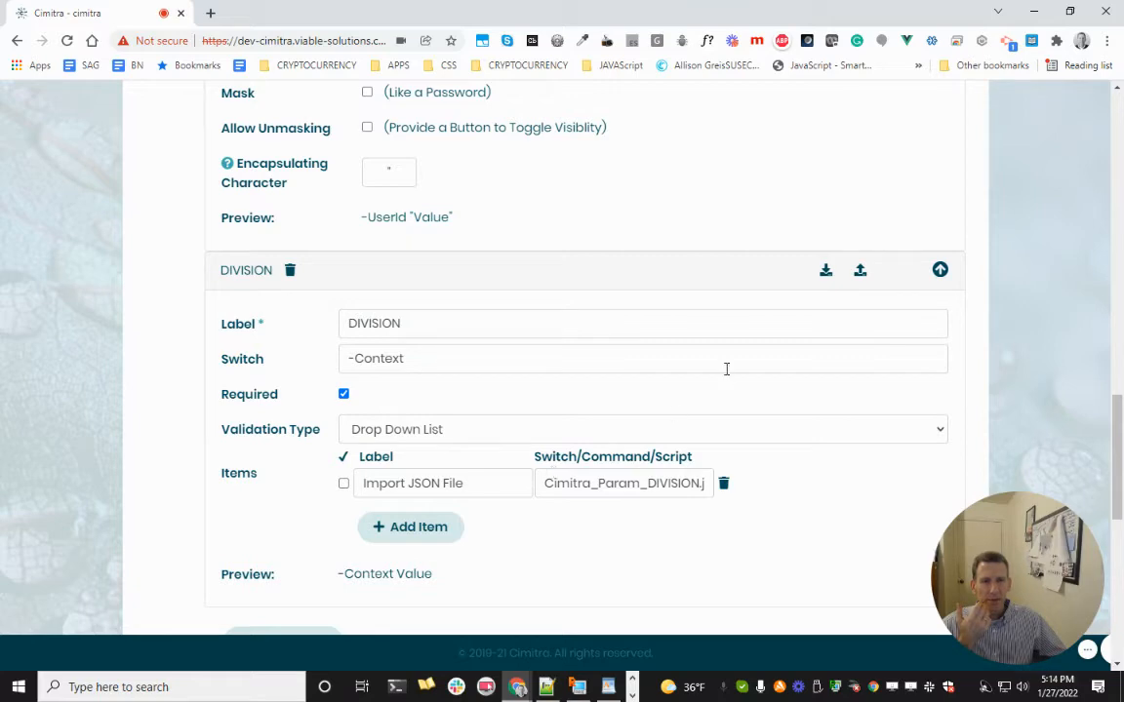
click(860, 273)
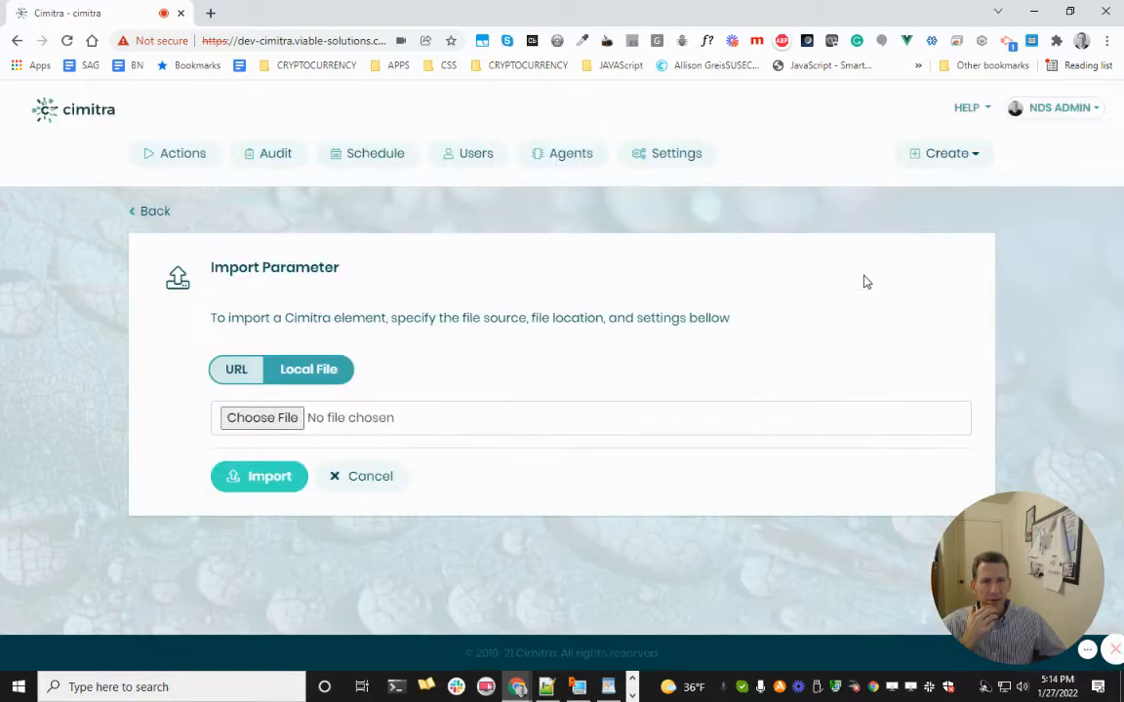
click(301, 426)
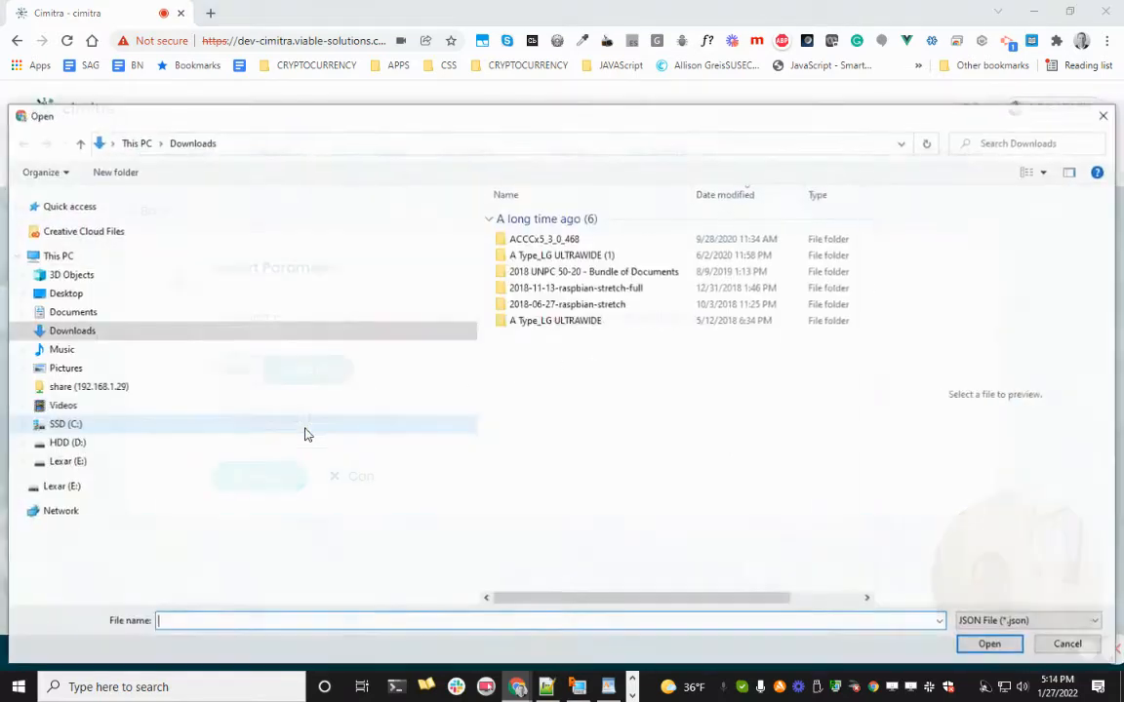
double_click(546, 255)
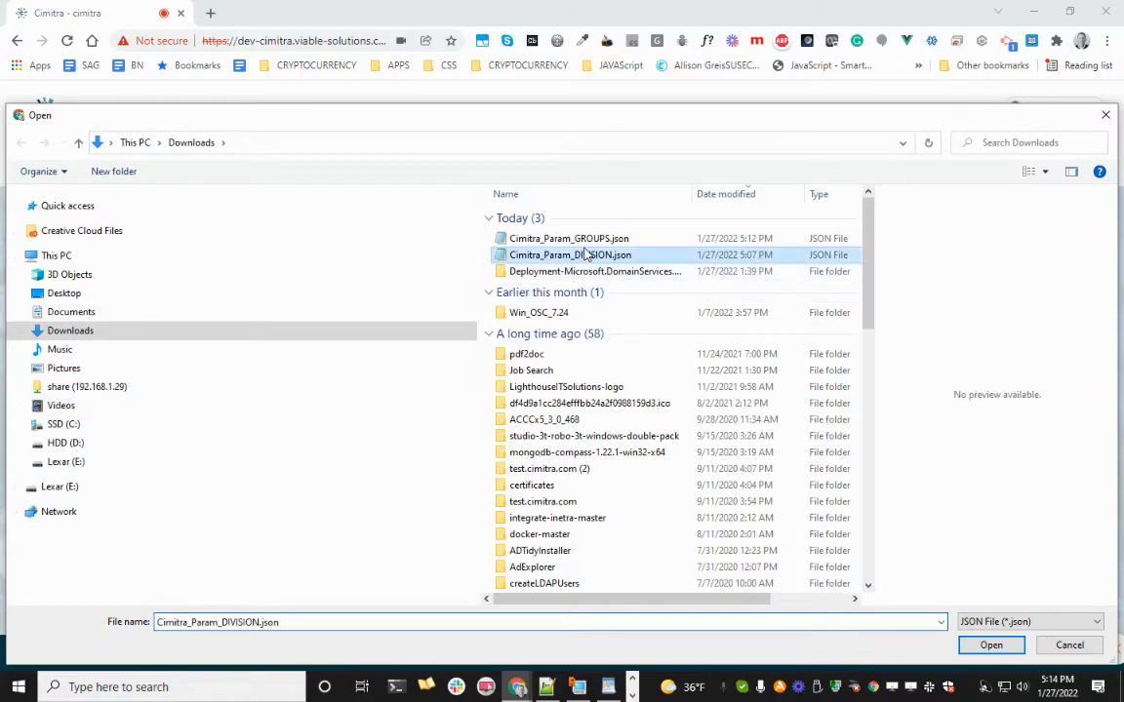
click(274, 477)
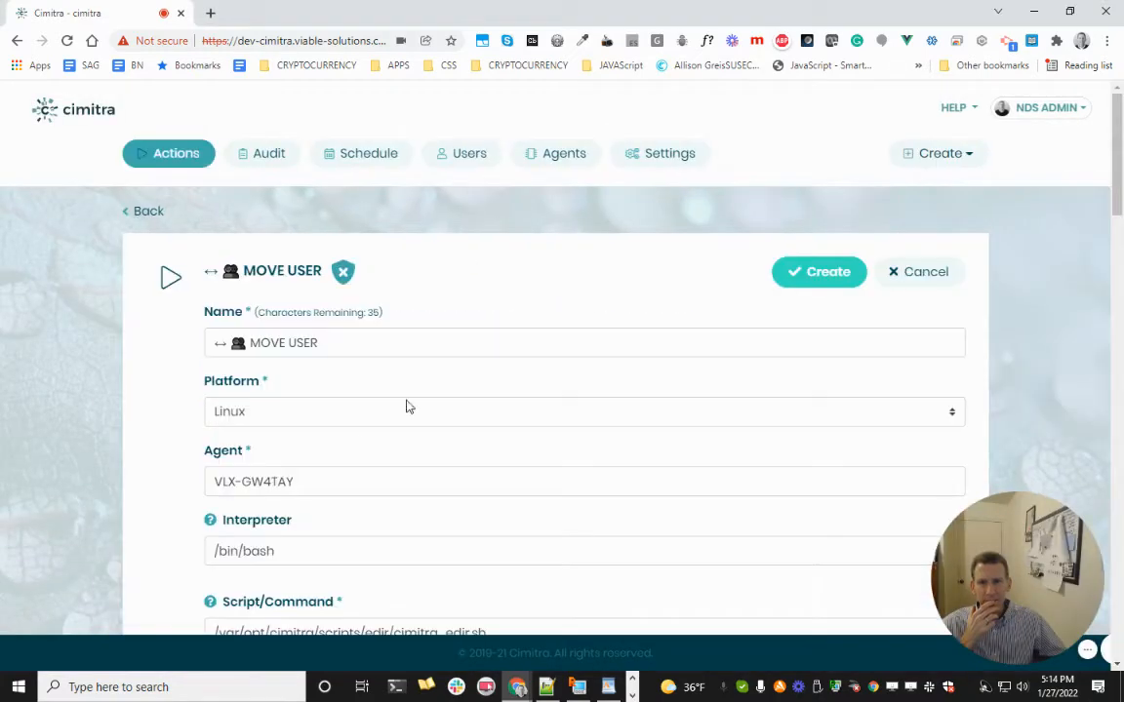
click(810, 274)
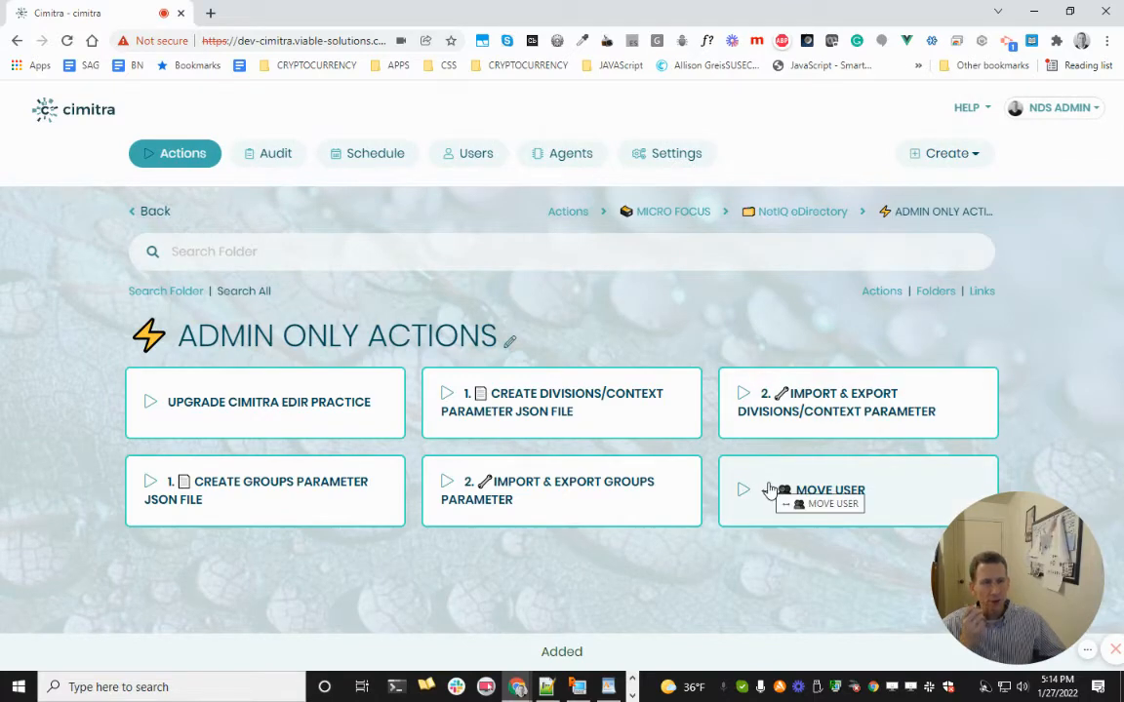
- Open the MOVE USER run form, check the choices in both DIVISION lists, and return to the ADMIN ONLY ACTIONS folder without running it
click(769, 489)
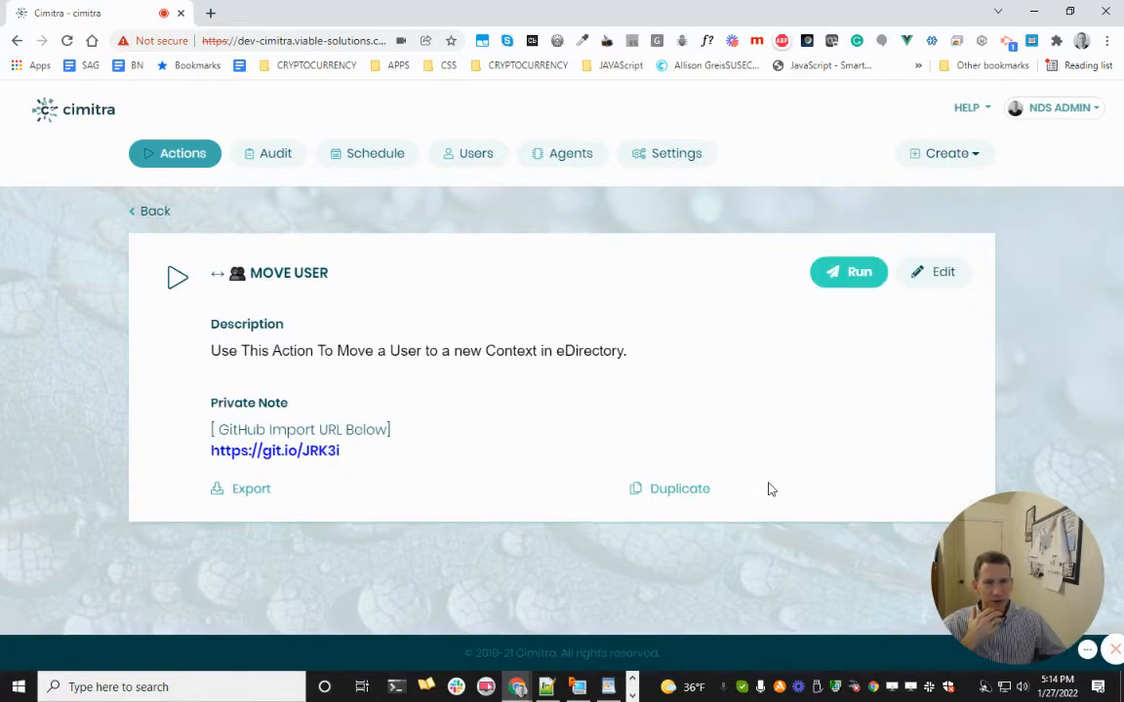
click(848, 275)
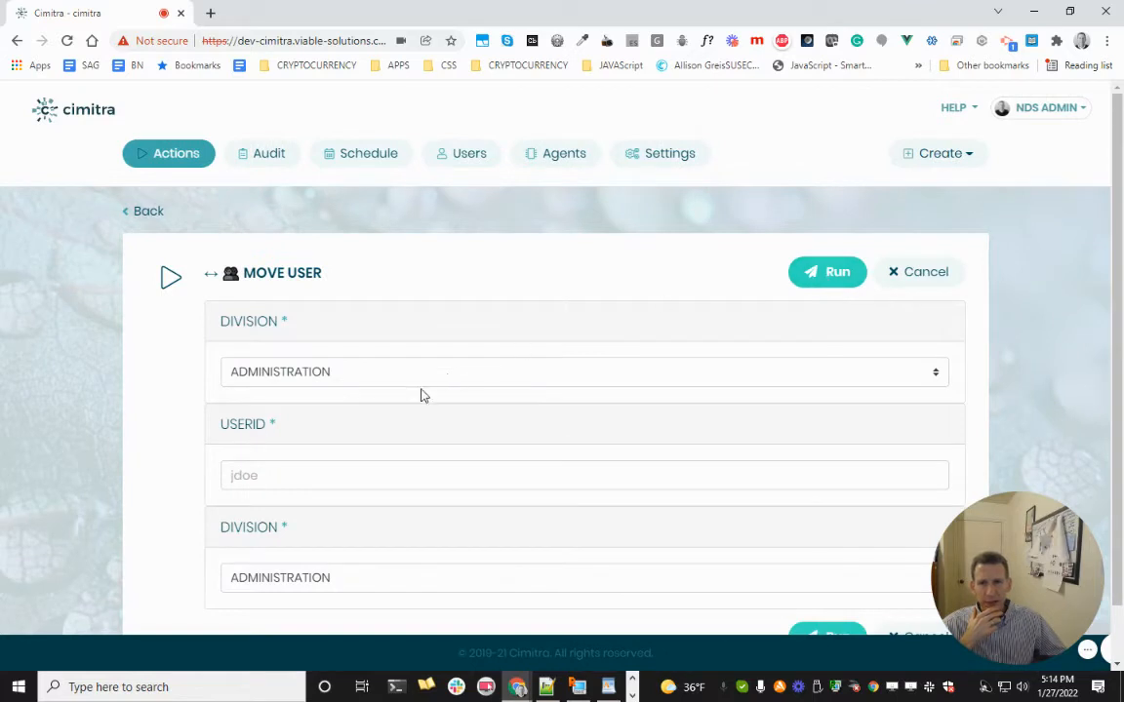
click(336, 376)
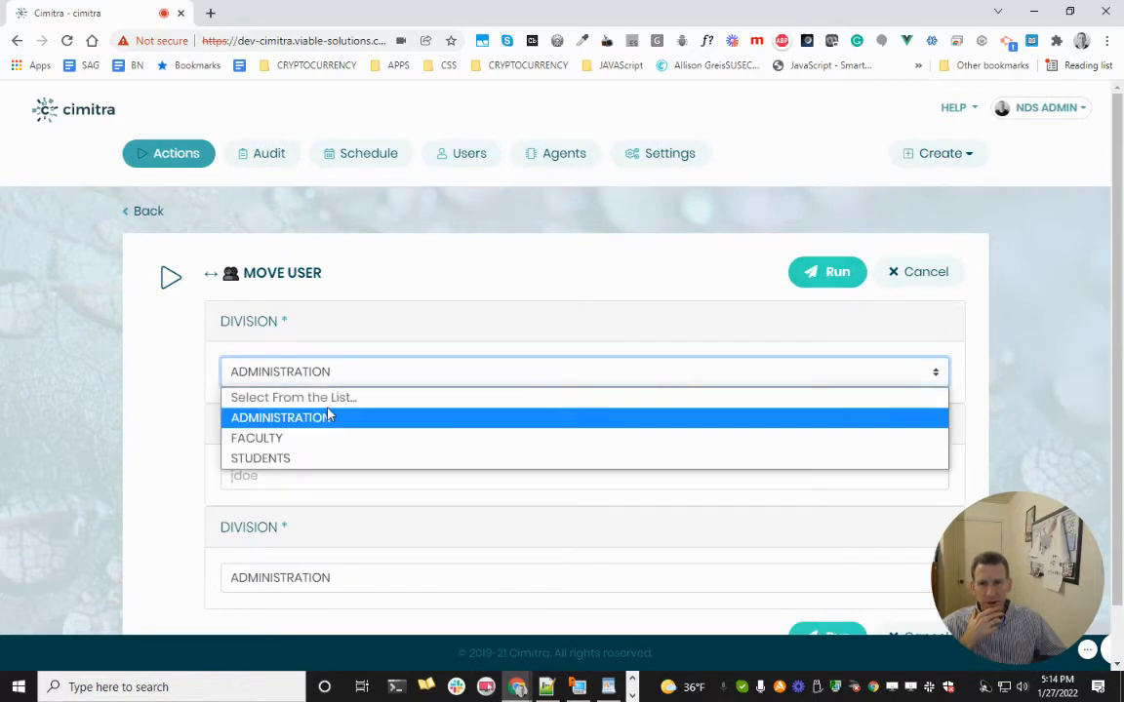
click(331, 419)
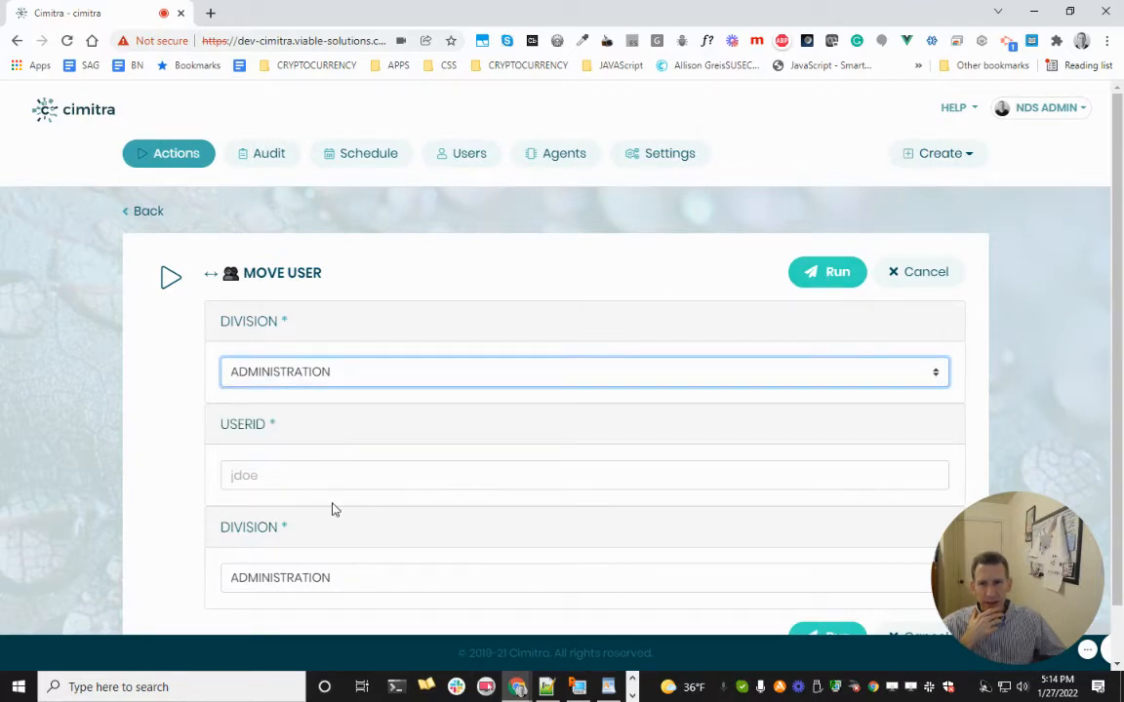
click(340, 578)
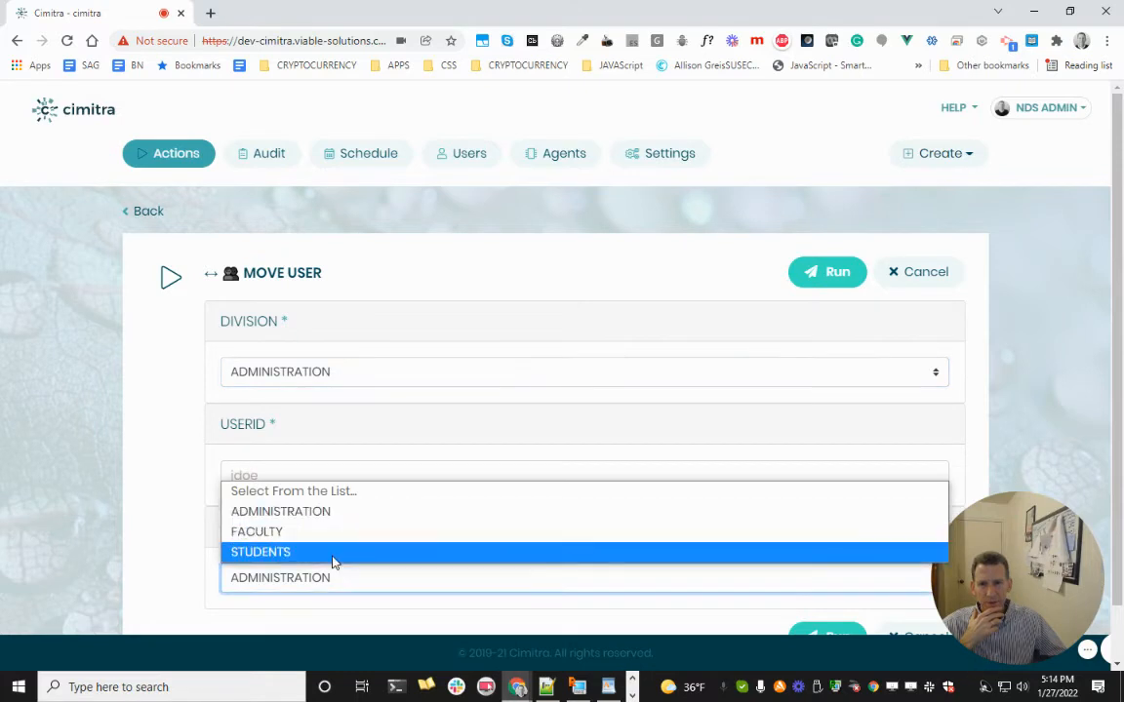
click(347, 513)
click(327, 585)
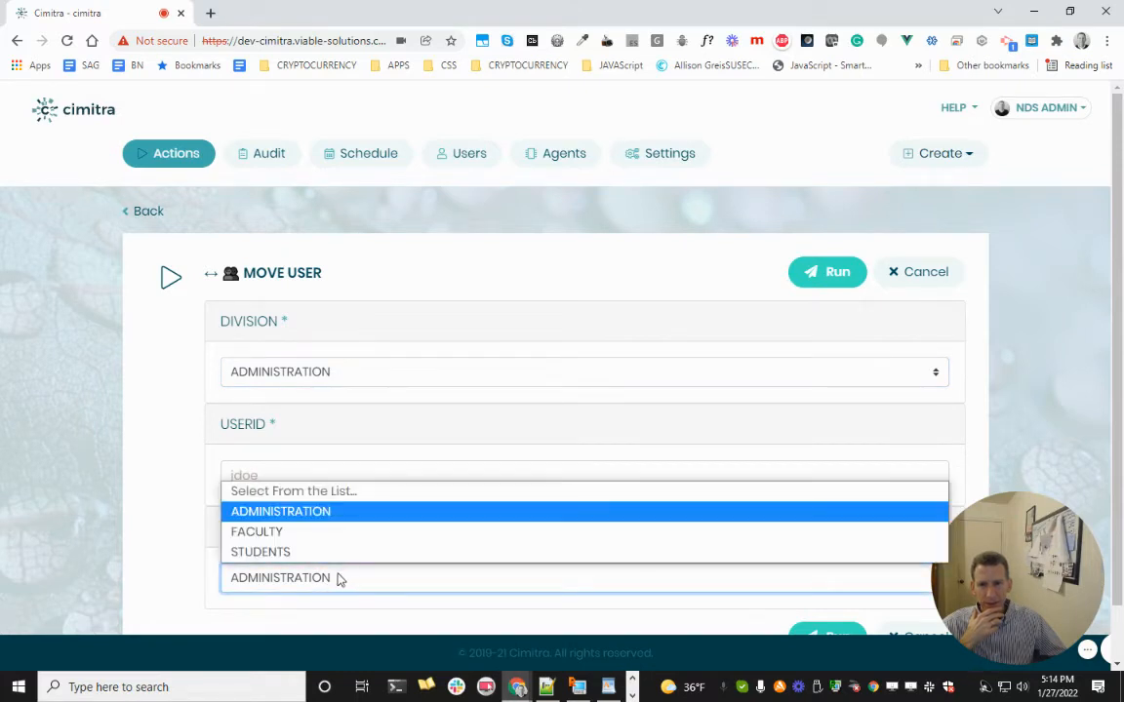
click(348, 536)
click(342, 472)
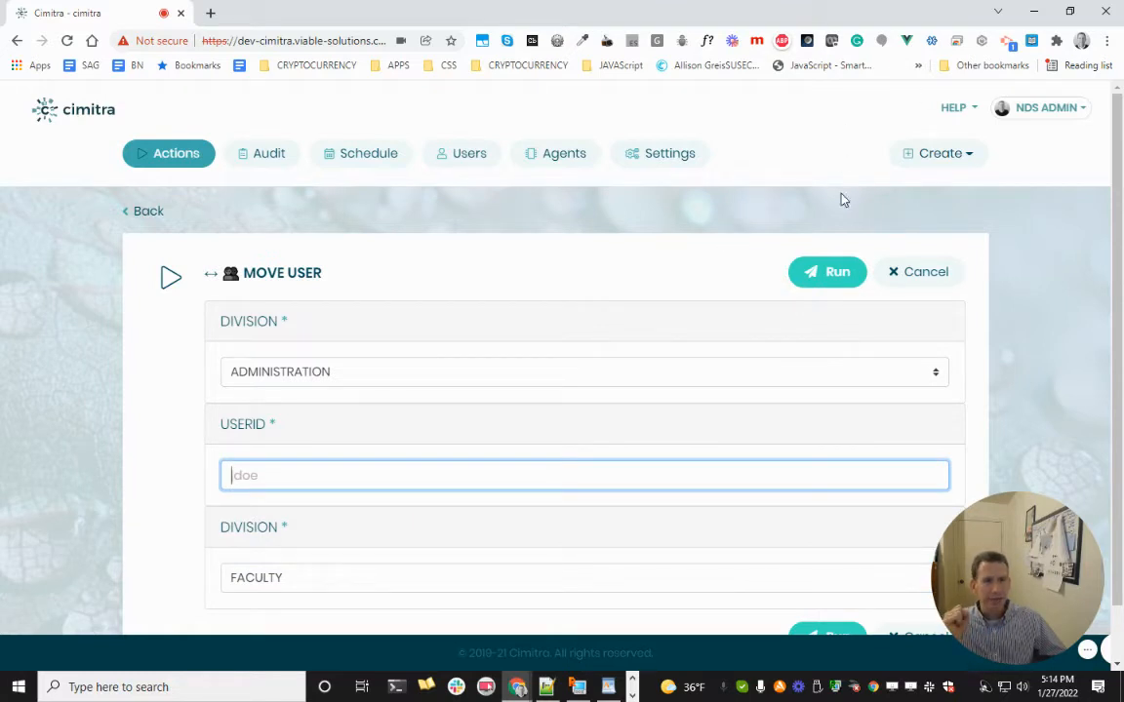
click(199, 160)
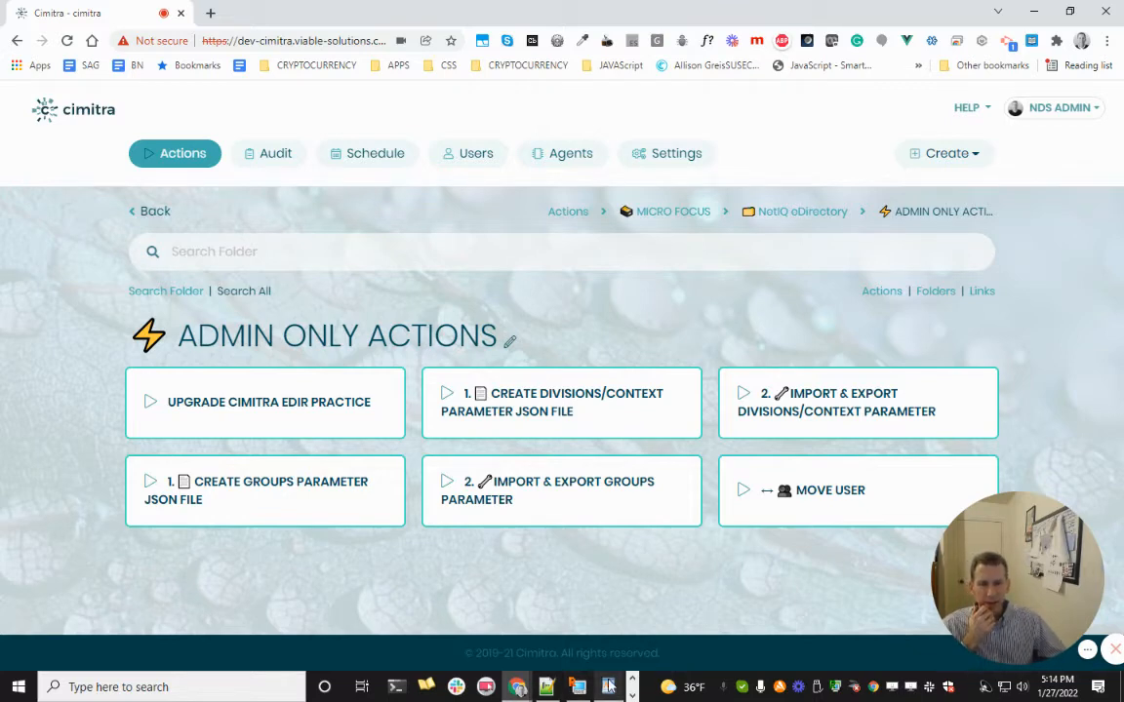
- Switch to the WordPad instructions and copy the MODIFY EXCLUDE GROUP MEMBERSHIP link
click(576, 686)
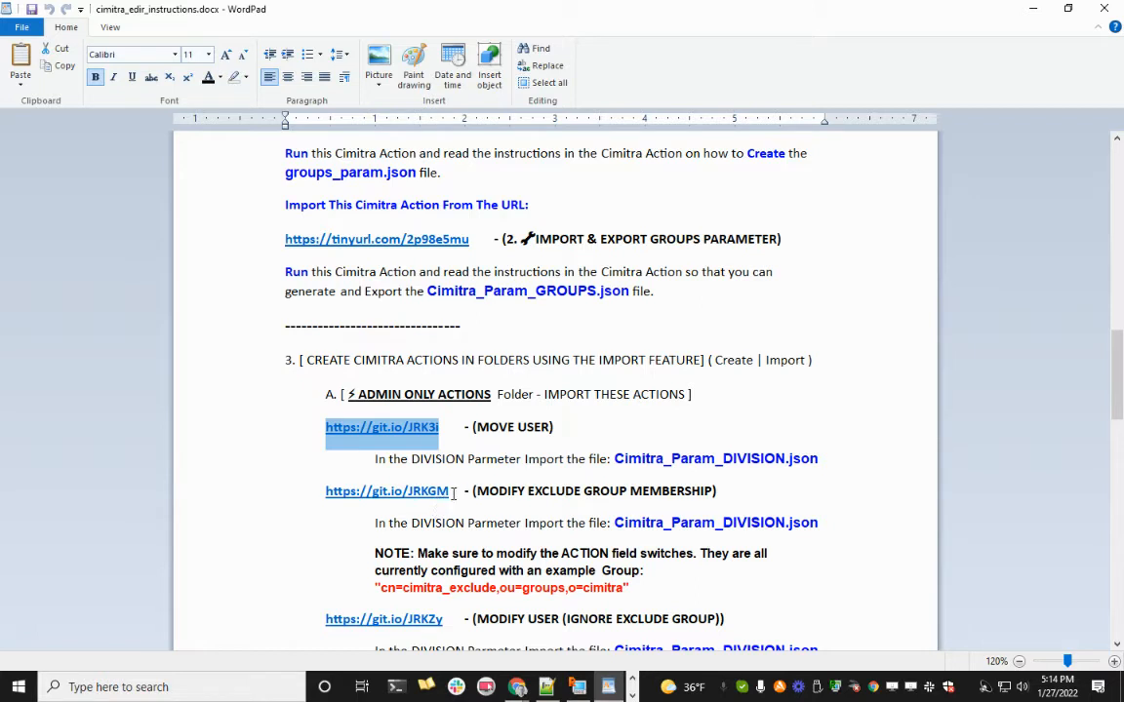
drag(453, 492, 336, 503)
key(ctrl+c)
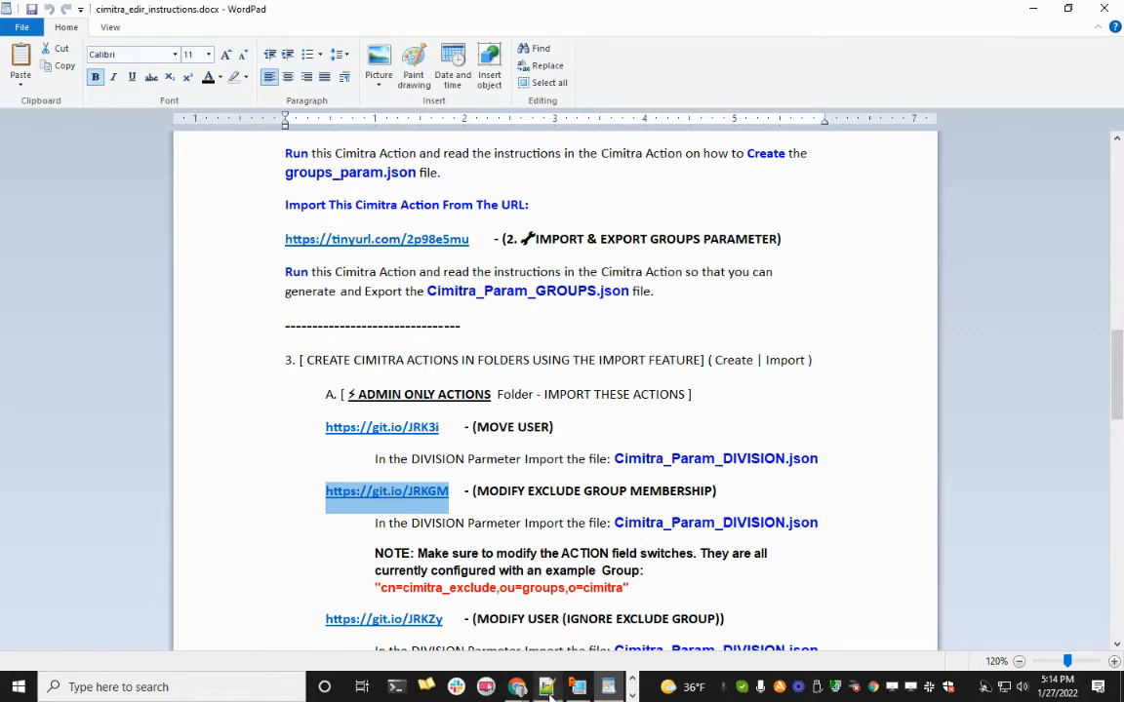
mouse_move(514, 683)
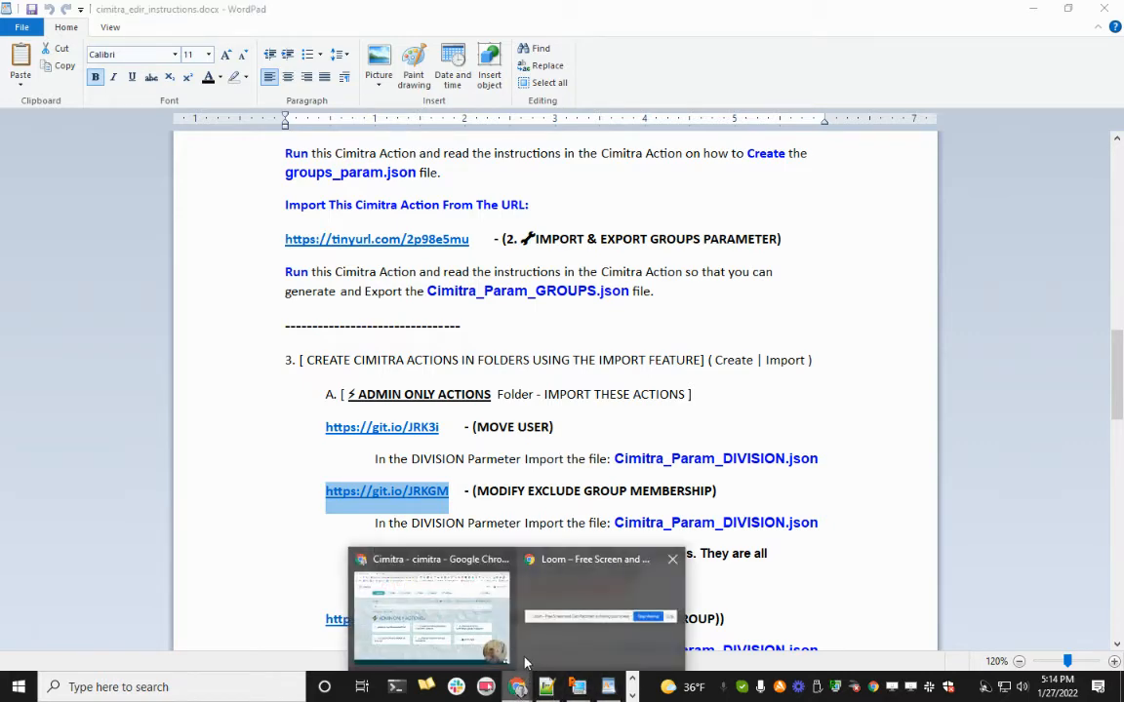
click(493, 646)
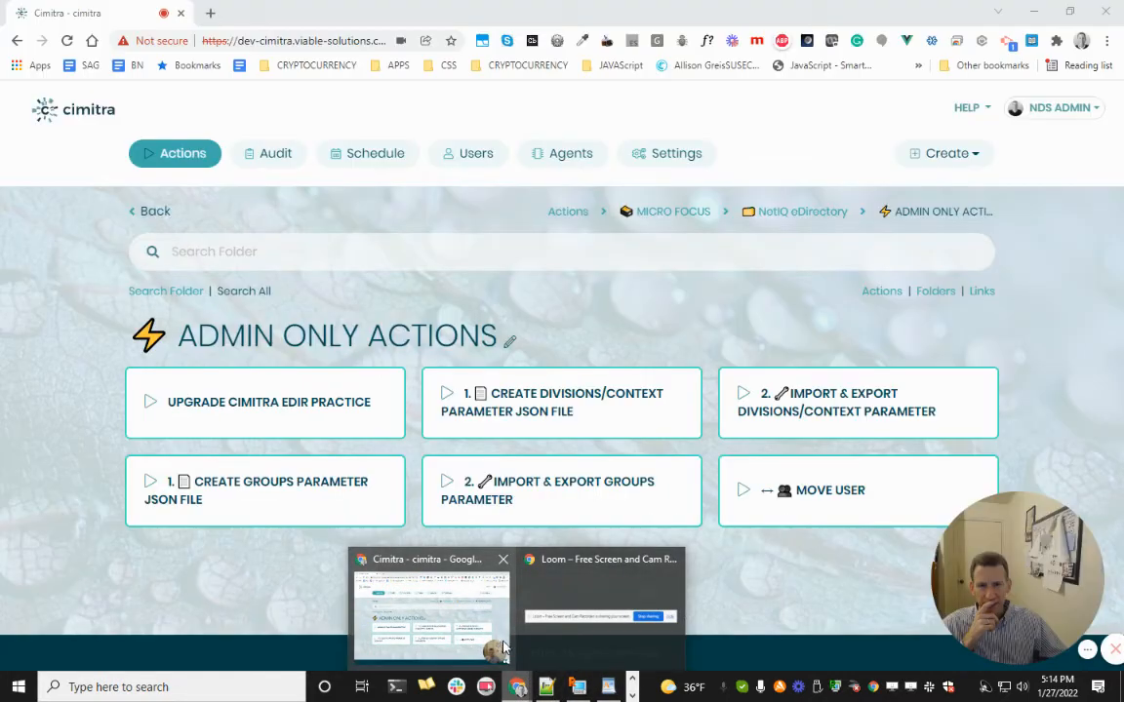
click(960, 161)
click(925, 301)
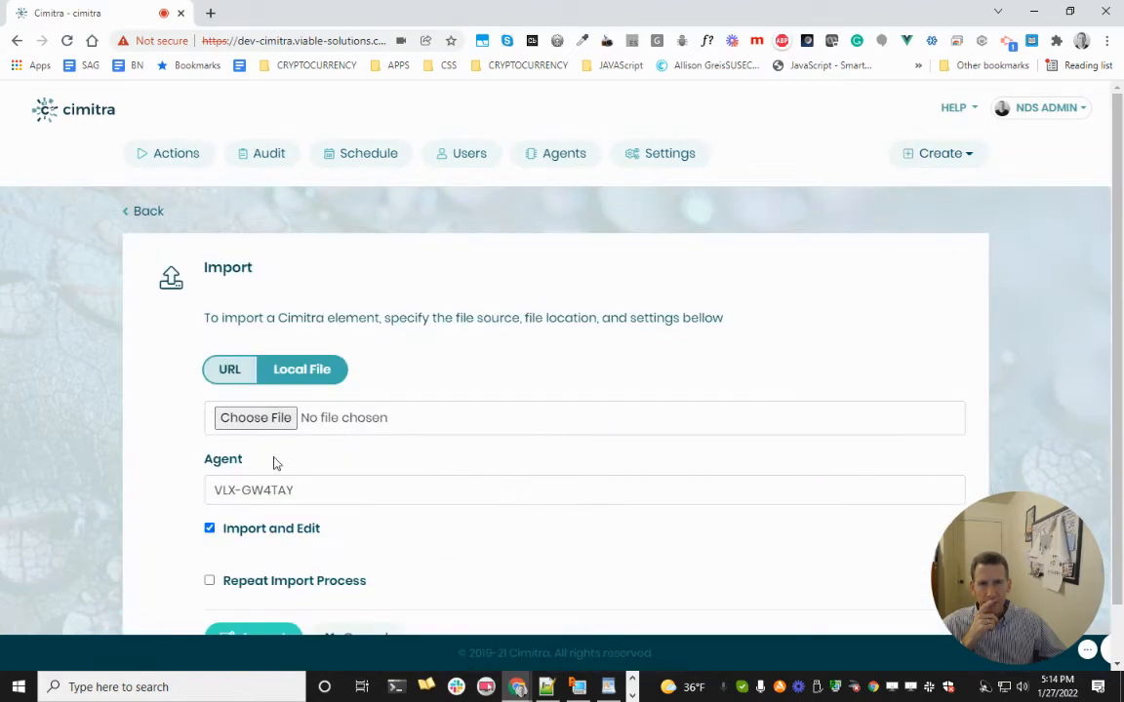
click(234, 376)
drag(388, 406, 0, 449)
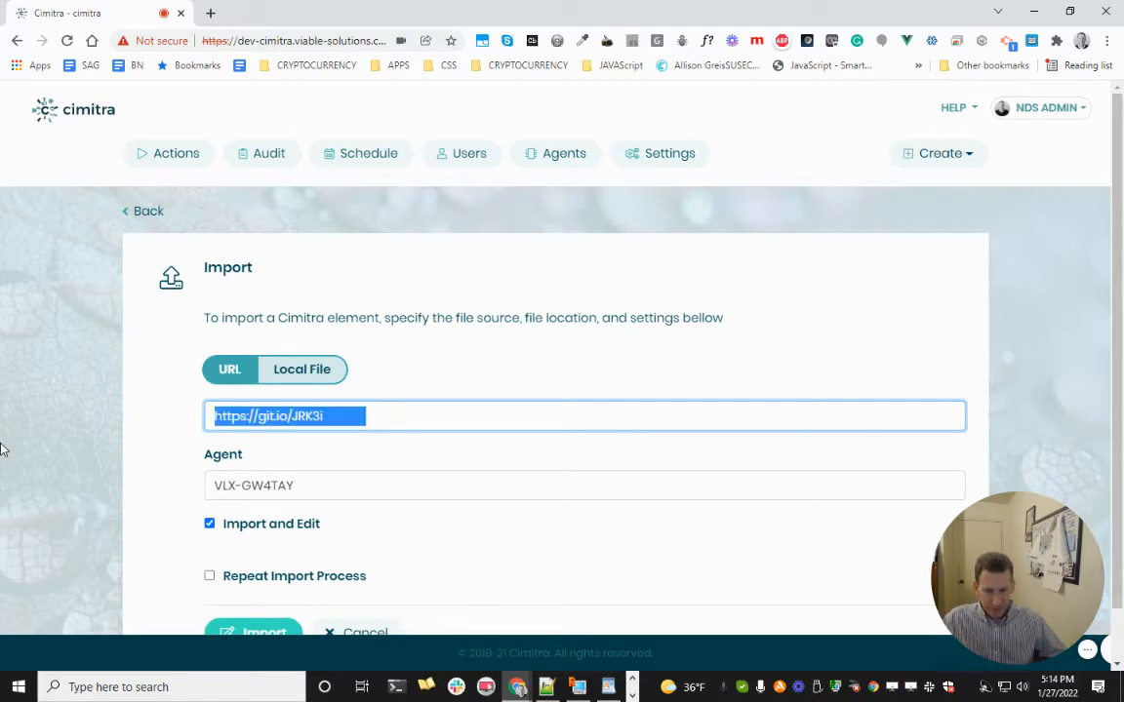
key(ctrl+v)
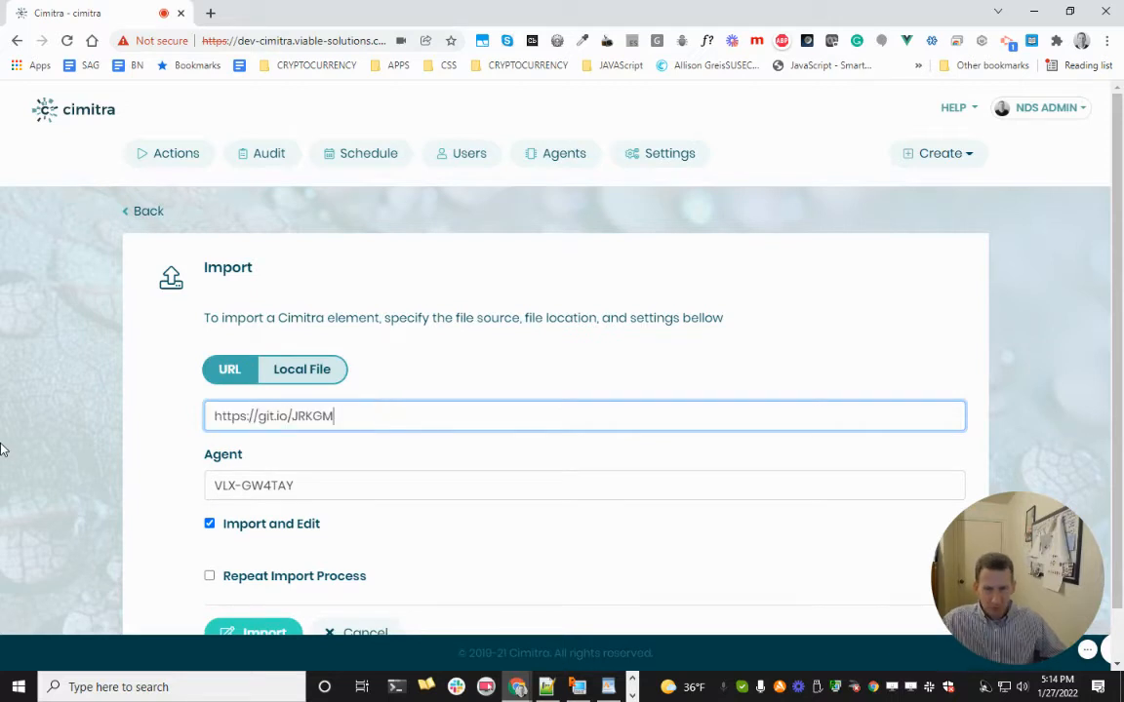
click(262, 635)
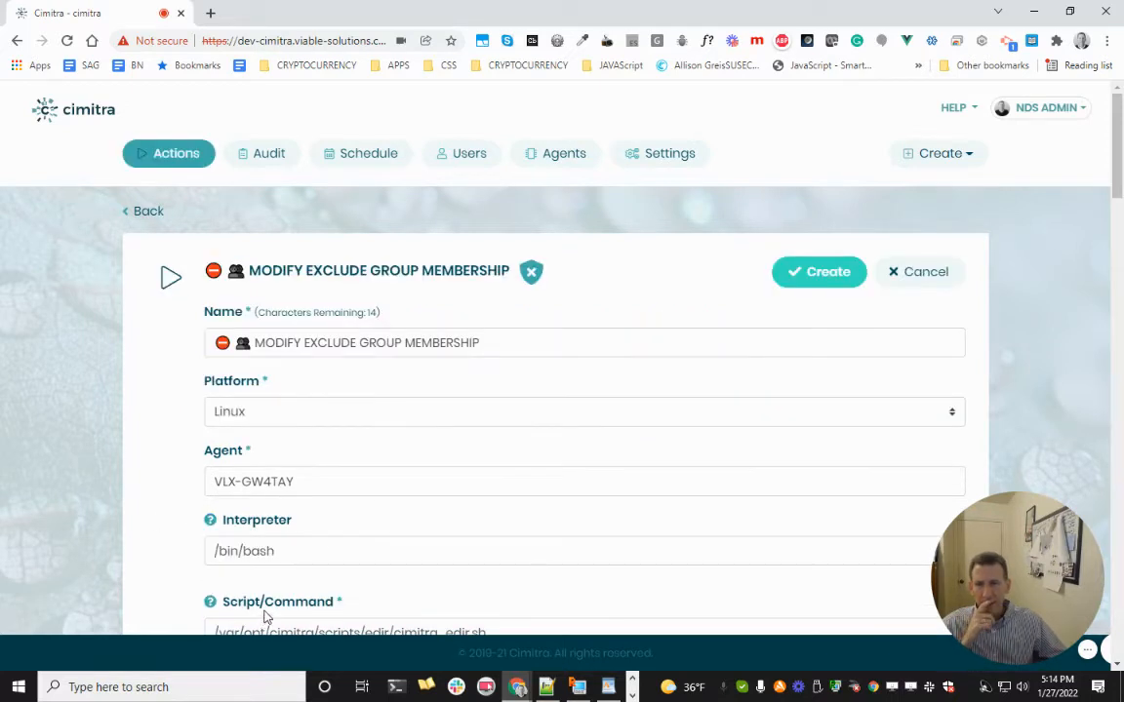
- Review the imported action's form and read the WordPad notes on its DIVISION file import and ACTION field switches
drag(511, 332, 166, 371)
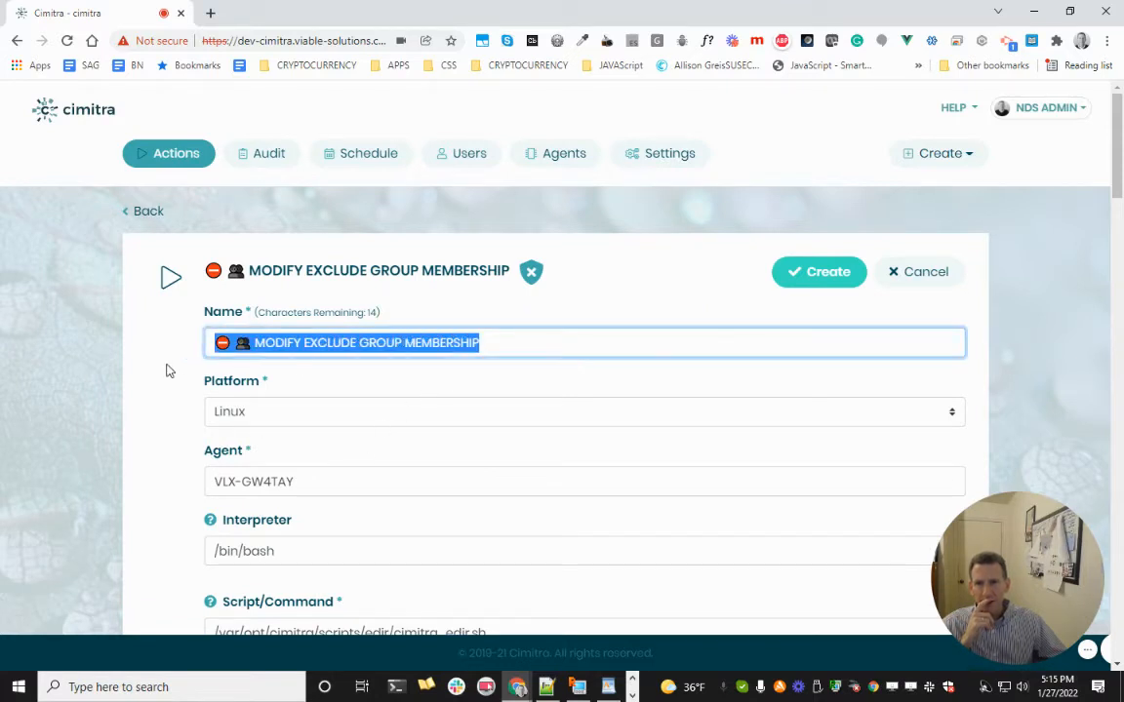
scroll(334, 448, down, 5)
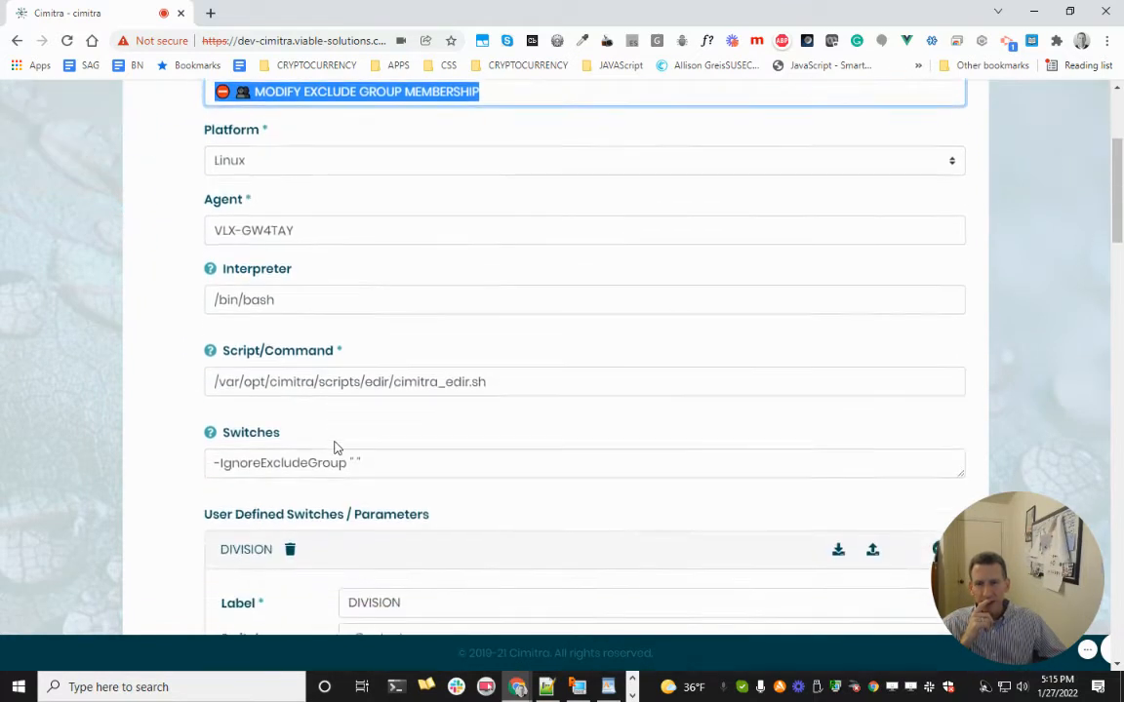
scroll(444, 357, down, 1)
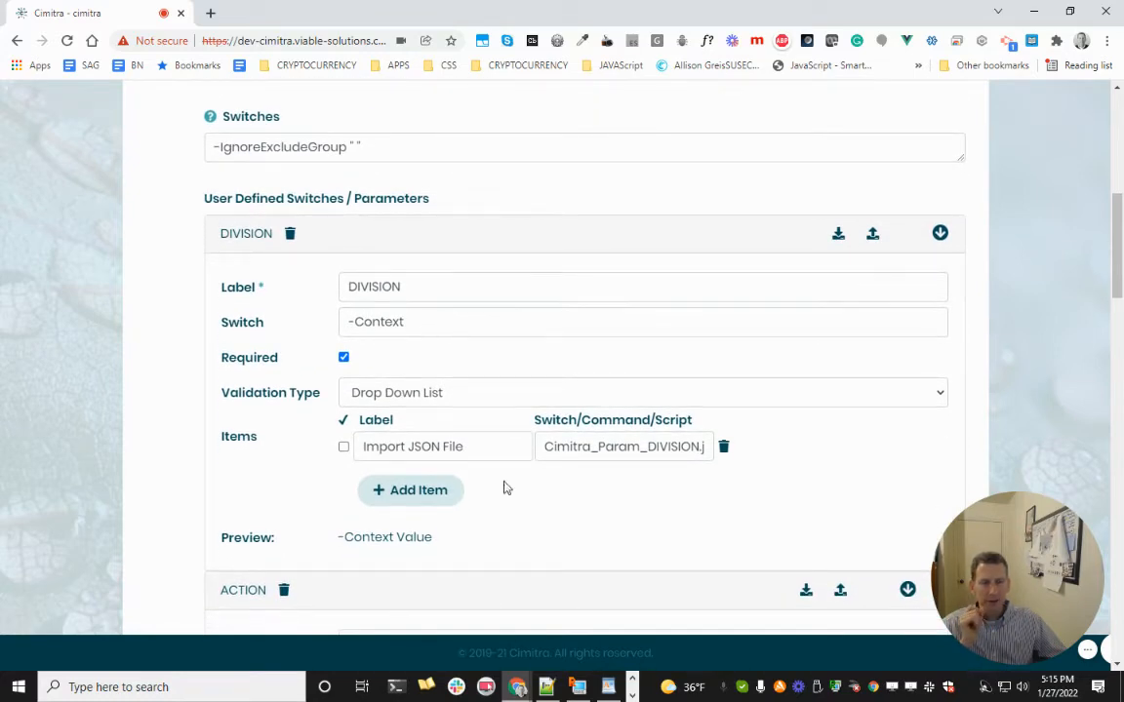
click(605, 687)
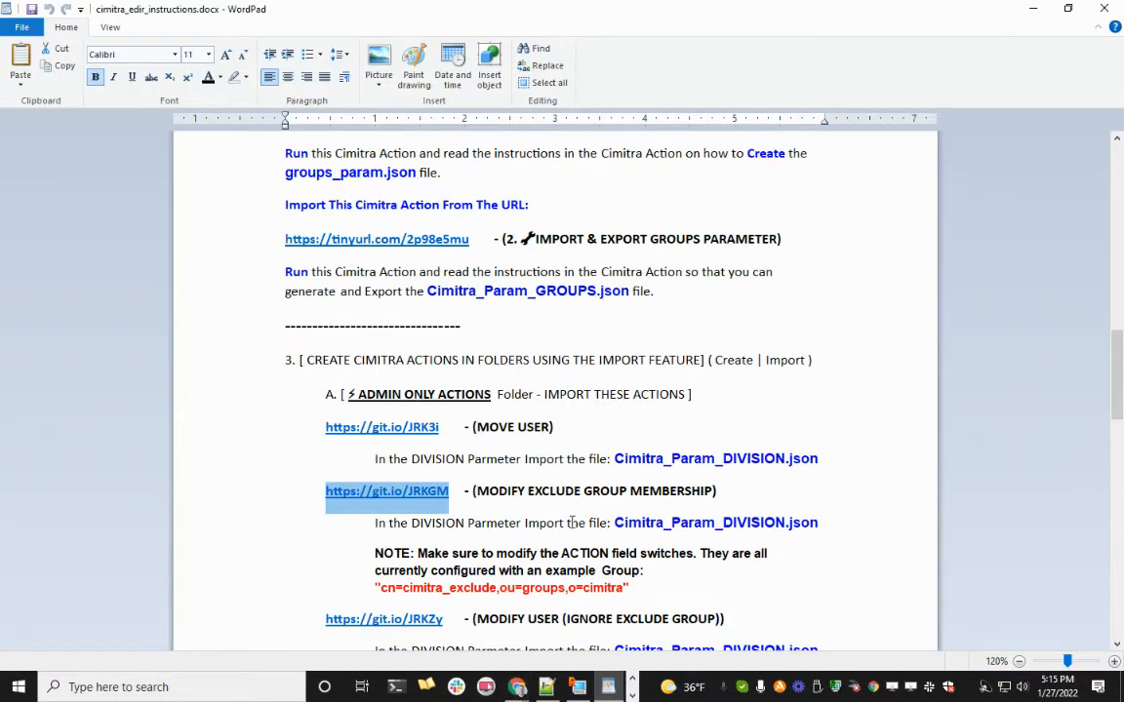
drag(423, 520, 480, 525)
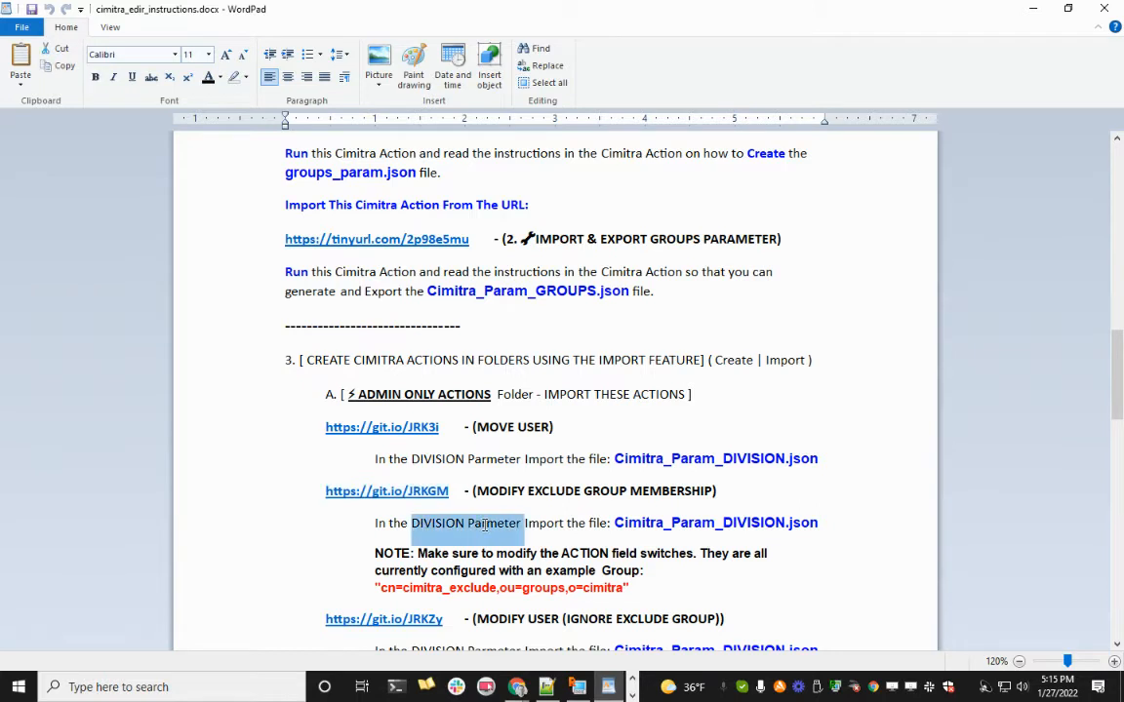
click(499, 524)
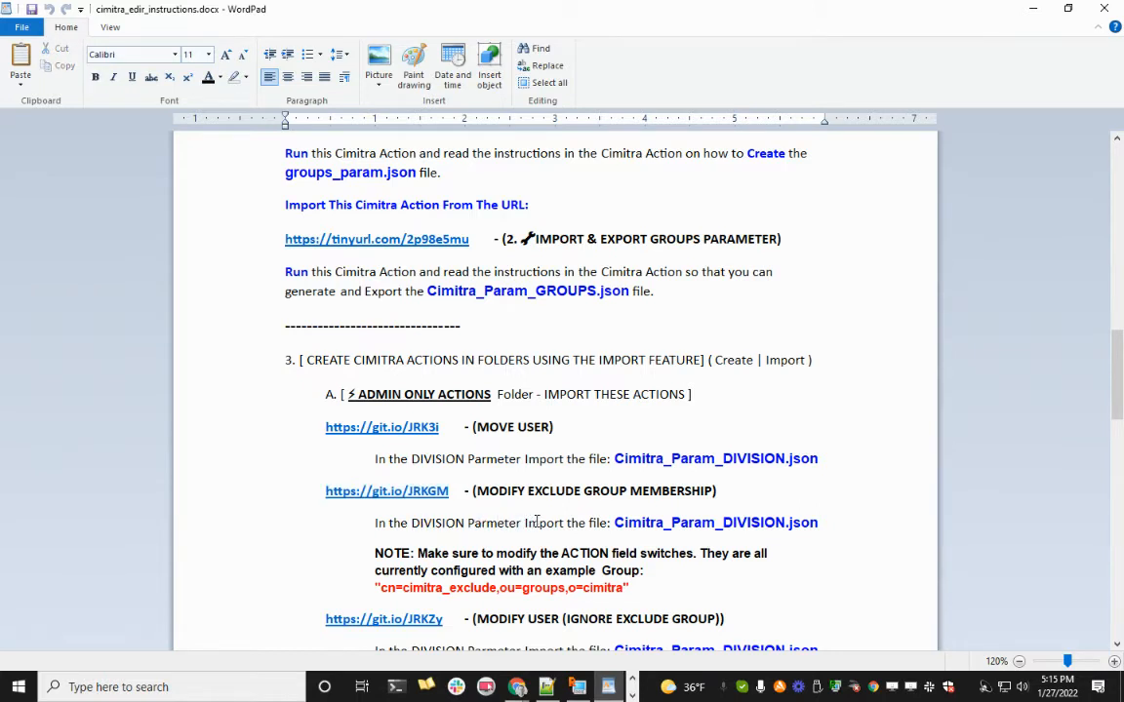
drag(536, 522, 798, 519)
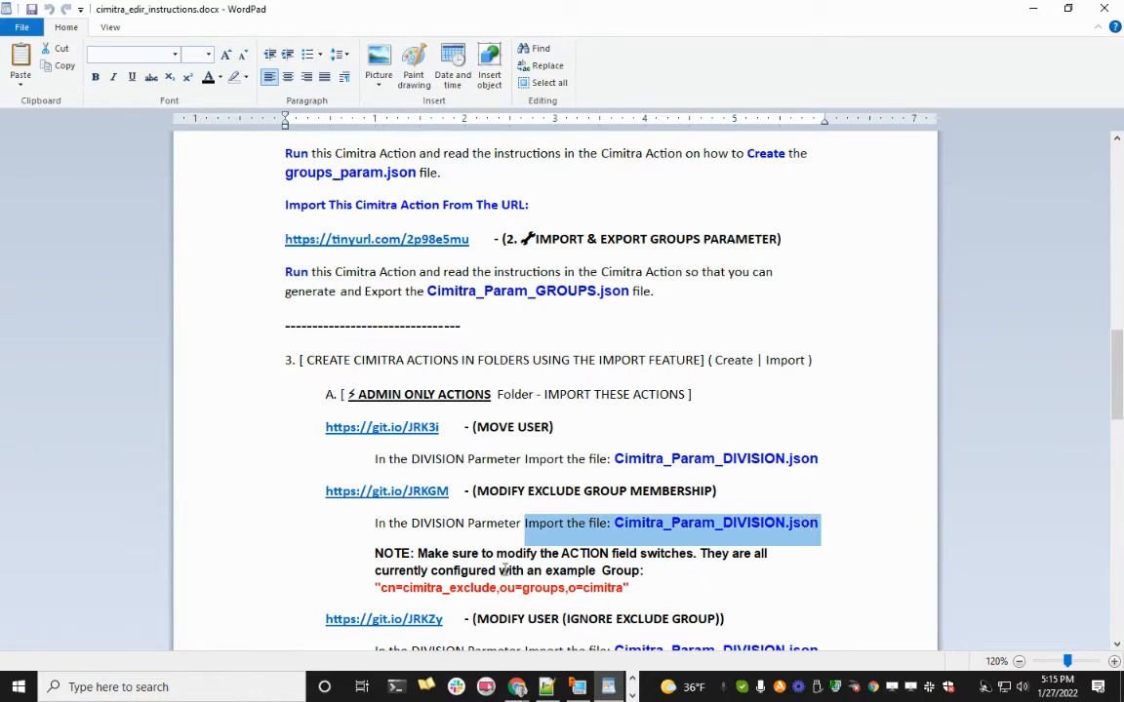
drag(418, 553, 668, 581)
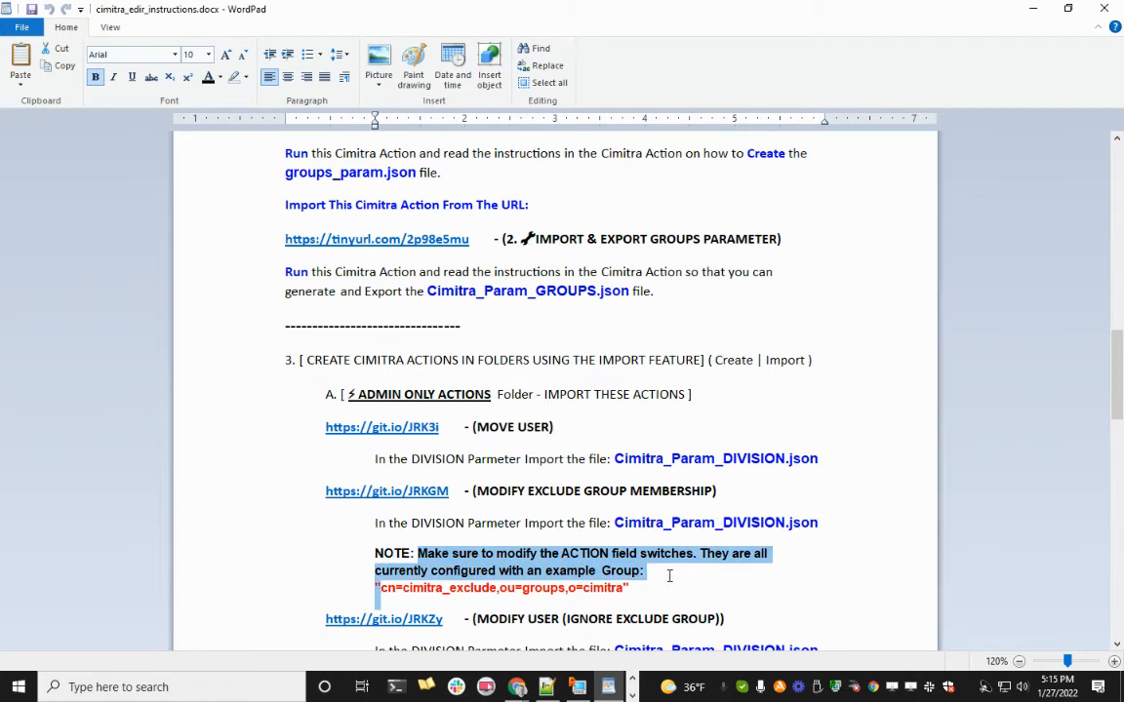
click(624, 596)
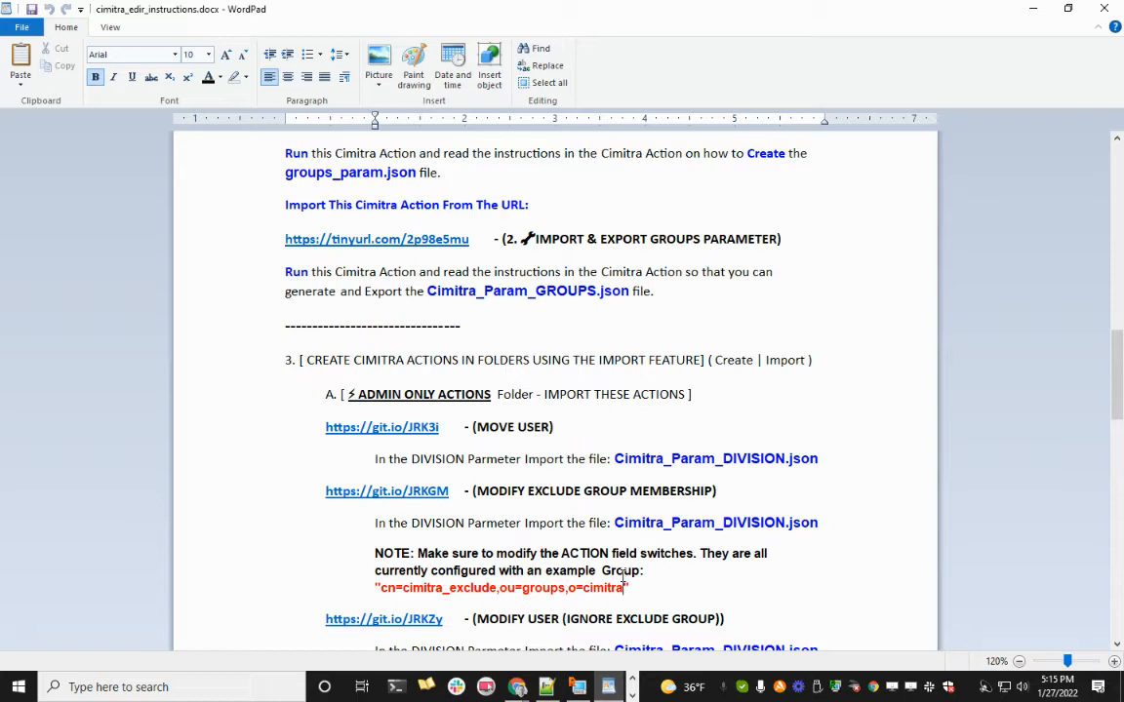
- Switch back to Cimitra and import the local file Cimitra_Param_DIVISION.json into the DIVISION parameter of MODIFY EXCLUDE GROUP MEMBERSHIP
click(519, 688)
click(409, 585)
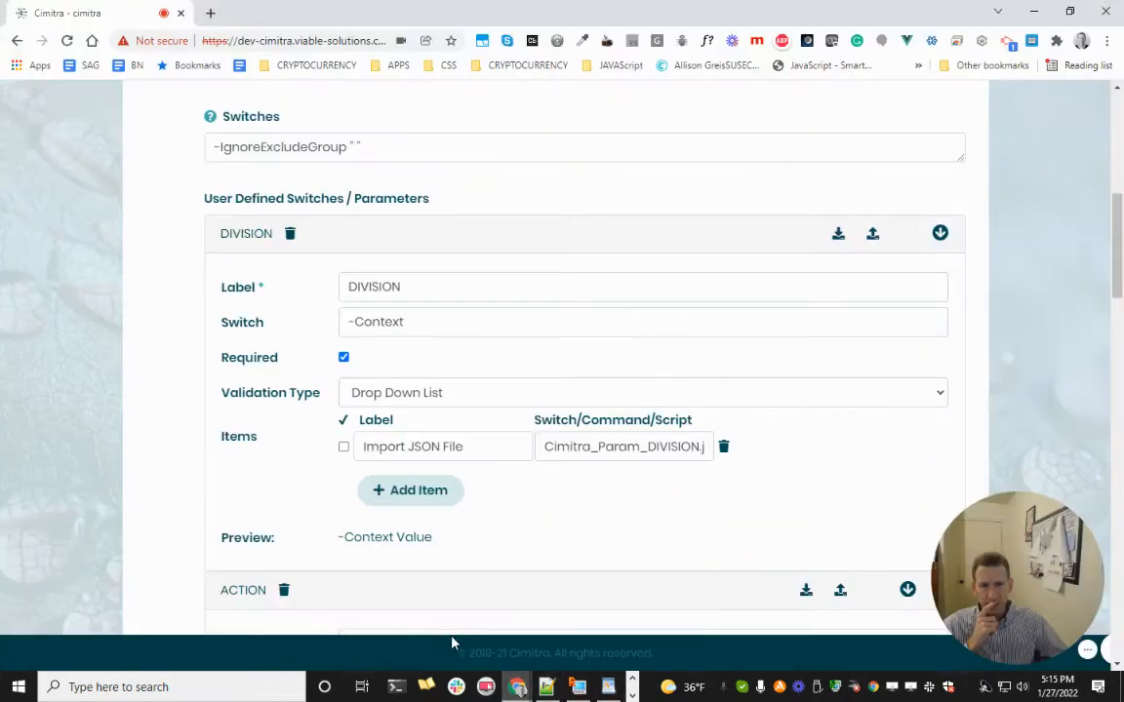
click(872, 235)
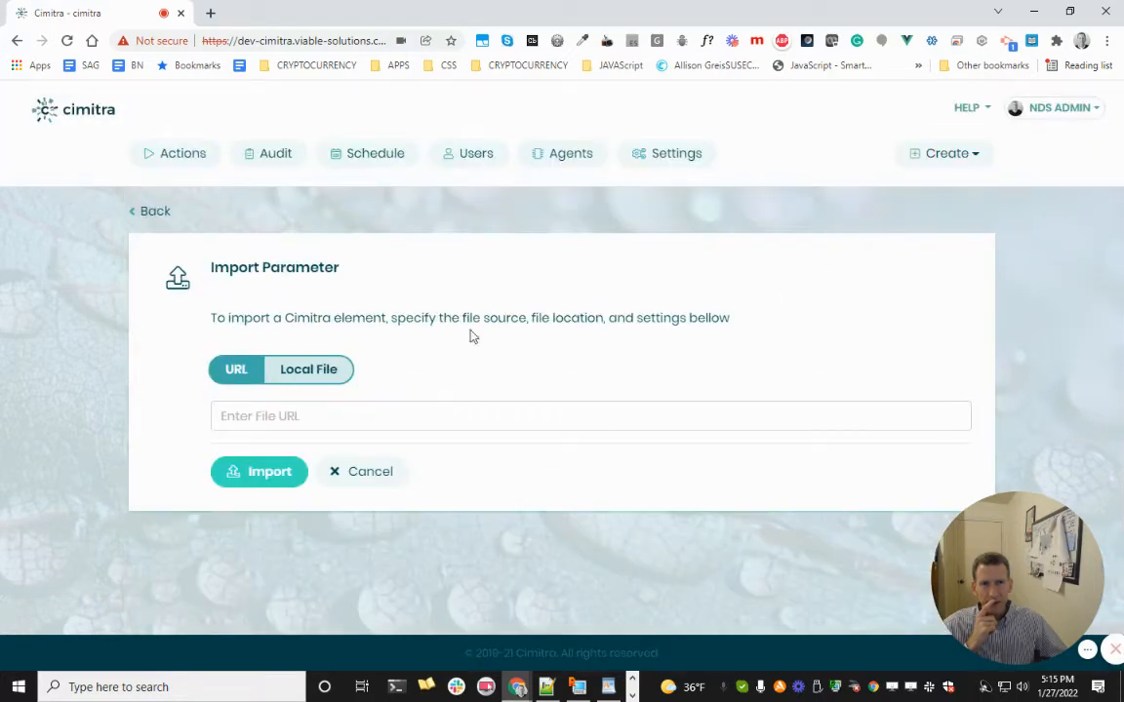
click(295, 369)
click(283, 419)
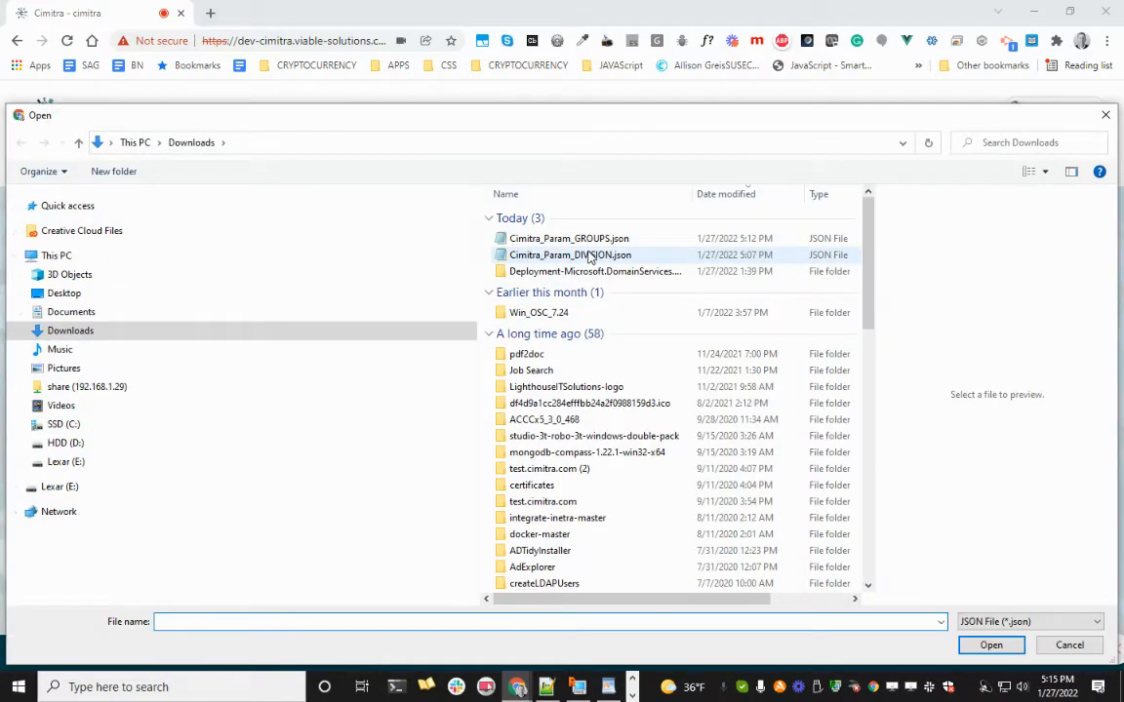
click(590, 257)
double_click(589, 256)
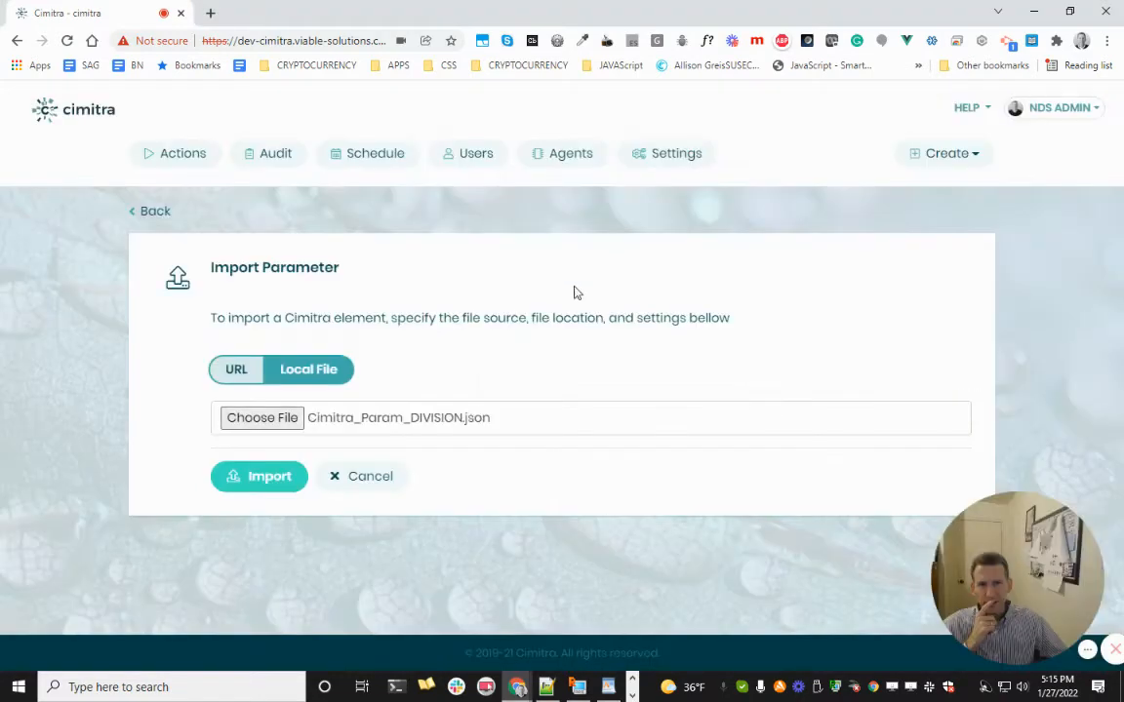
click(283, 481)
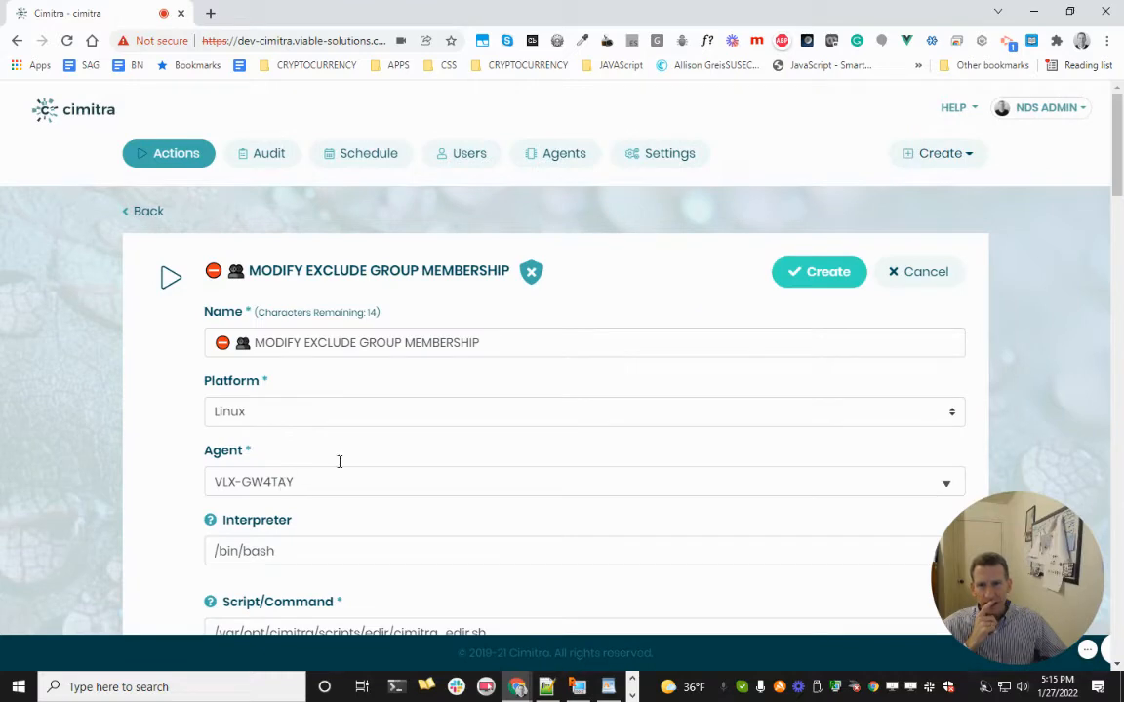
scroll(439, 441, down, 8)
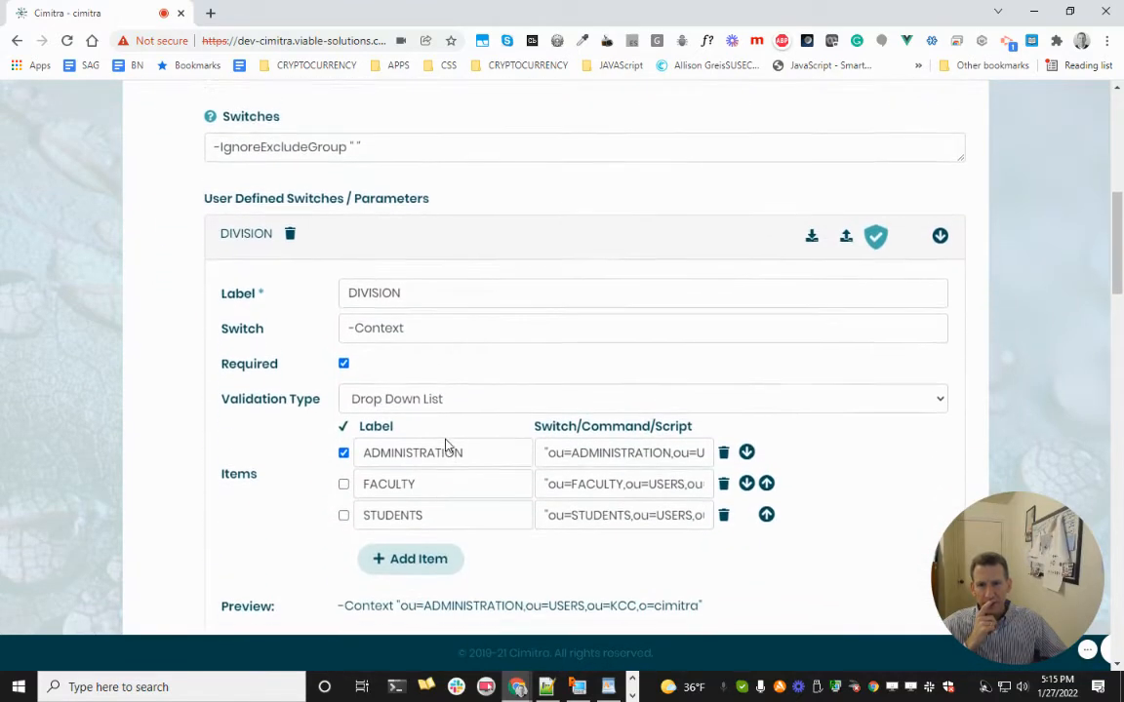
- Examine the group names and contexts in the switches of the three ACTION parameter items
scroll(450, 450, down, 4)
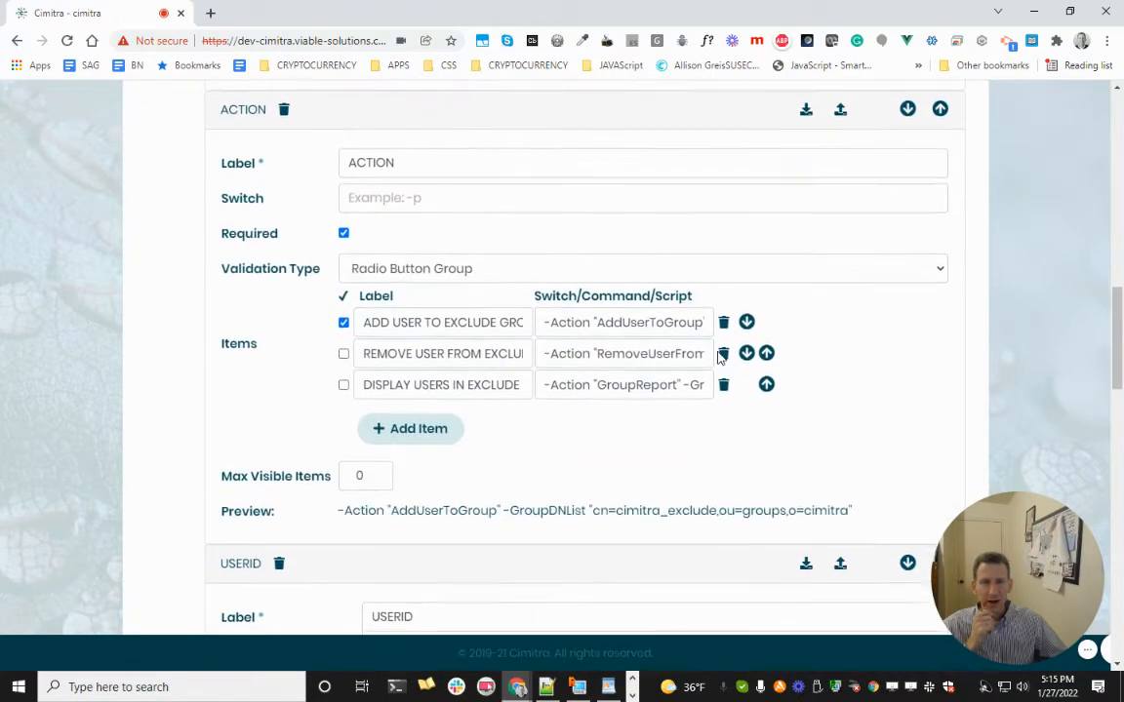
scroll(609, 326, down, 1)
drag(570, 308, 709, 290)
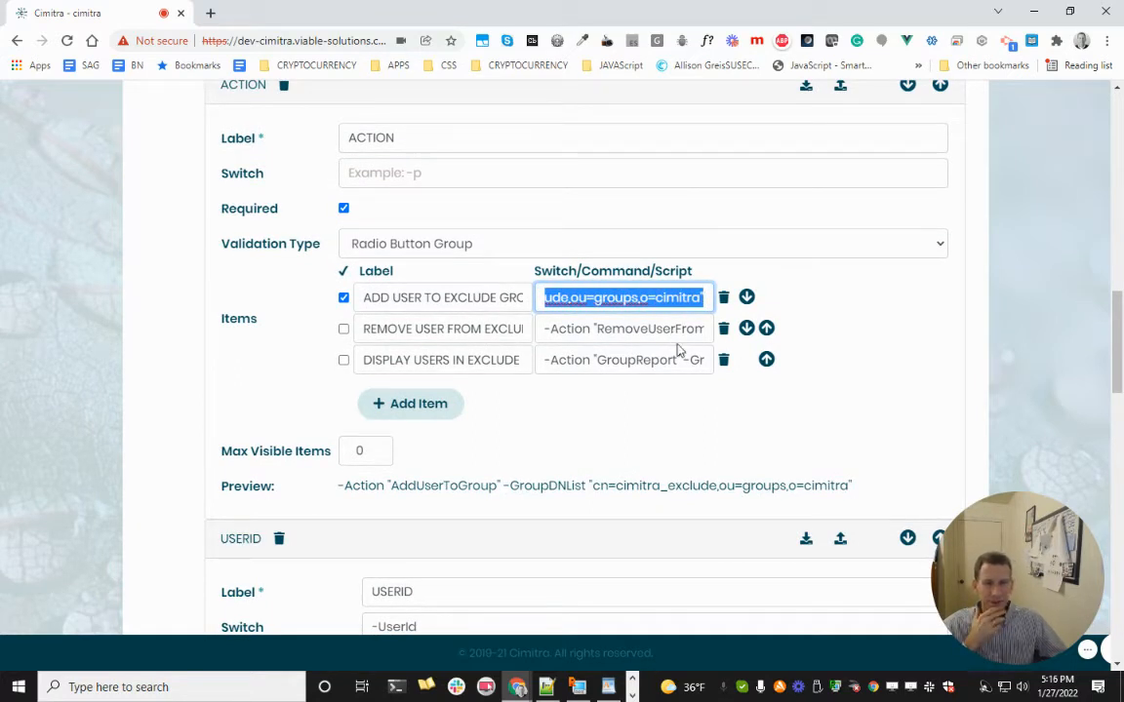
drag(700, 298, 497, 285)
drag(592, 324, 778, 338)
drag(601, 363, 786, 362)
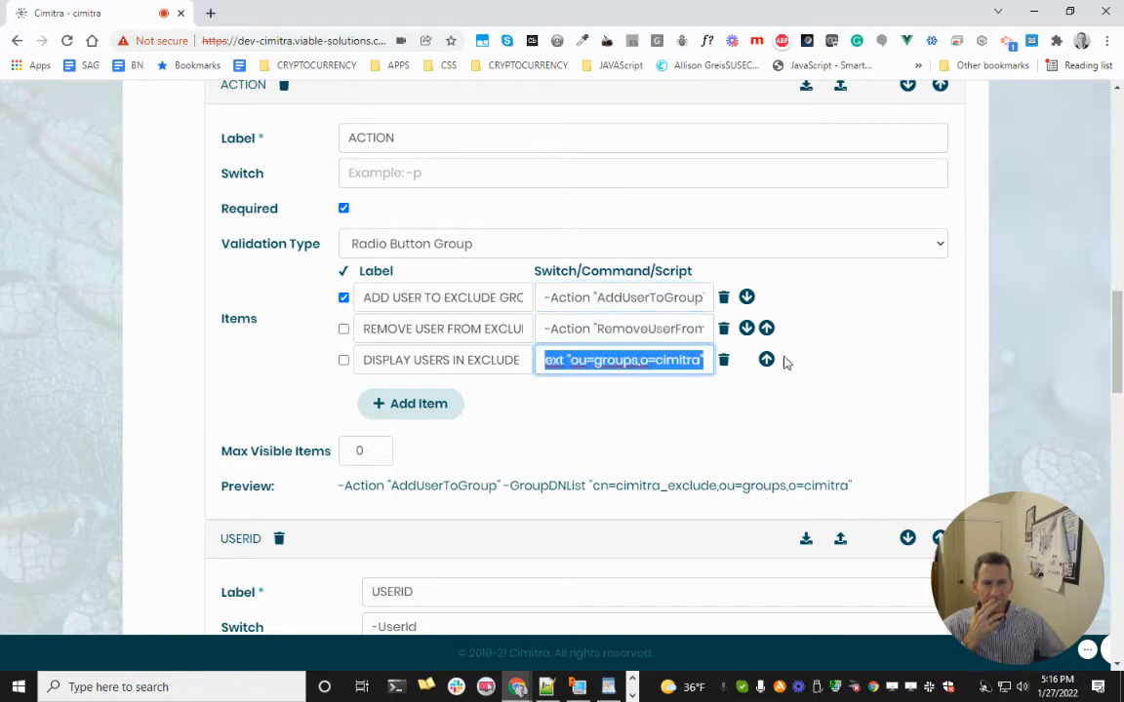
click(693, 364)
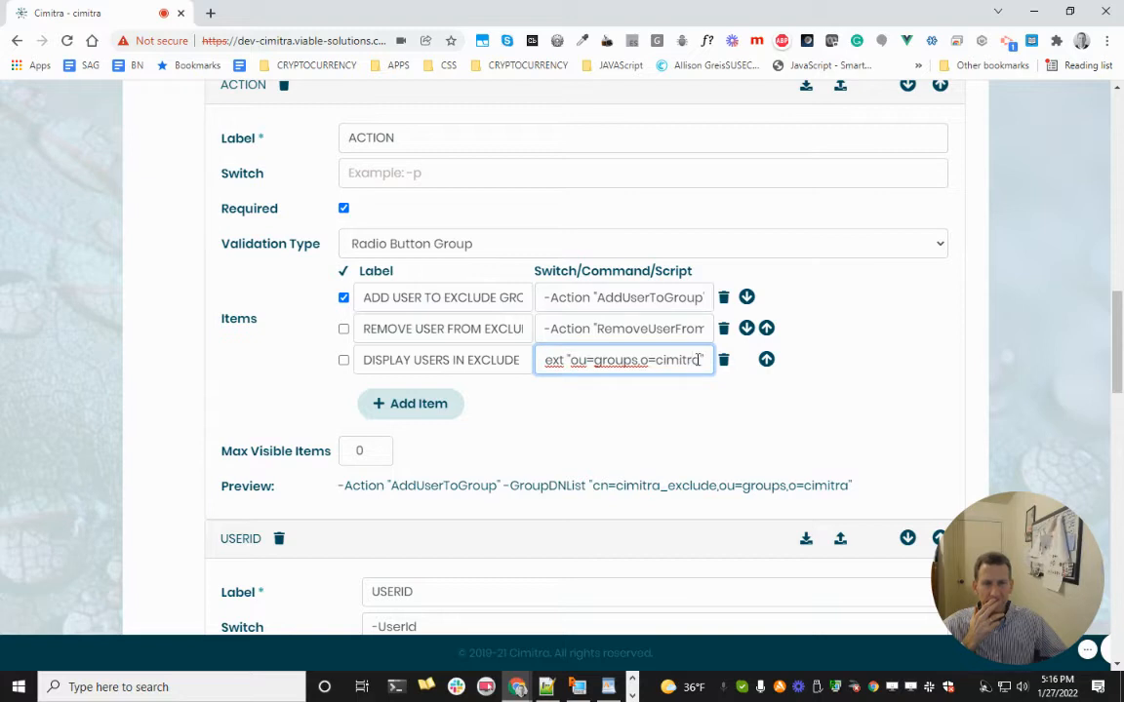
- Copy the full switch of the DISPLAY USERS IN EXCLUDE item and paste it into a new Notepad document
drag(709, 360, 4, 363)
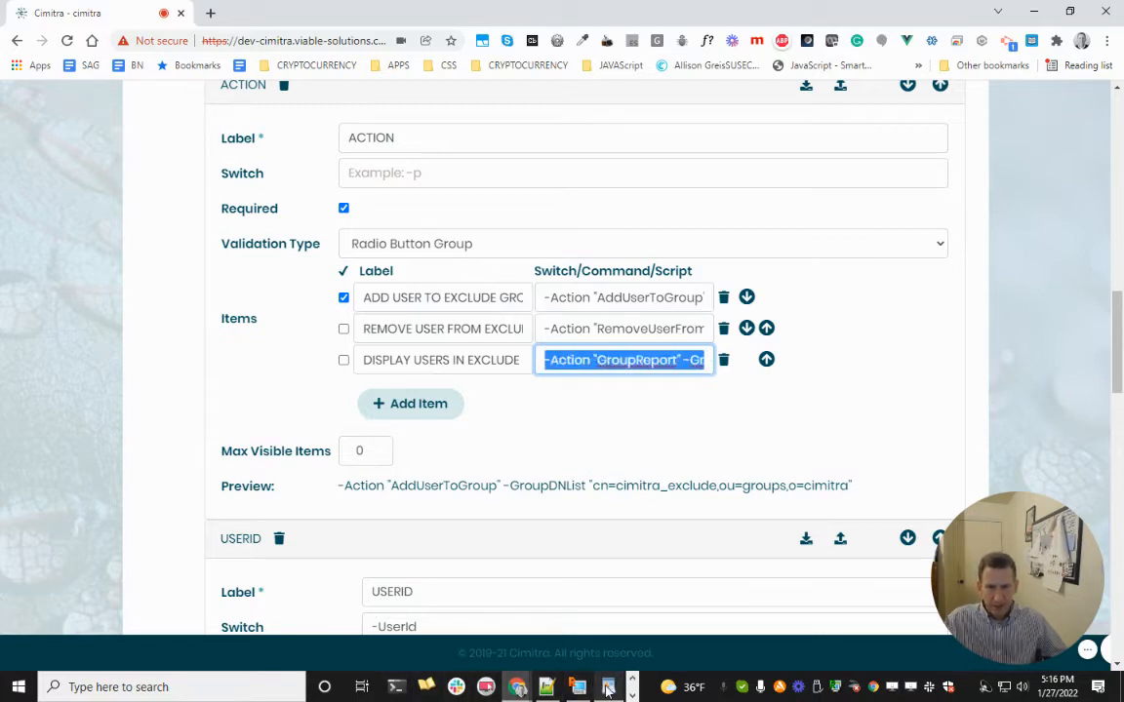
click(141, 694)
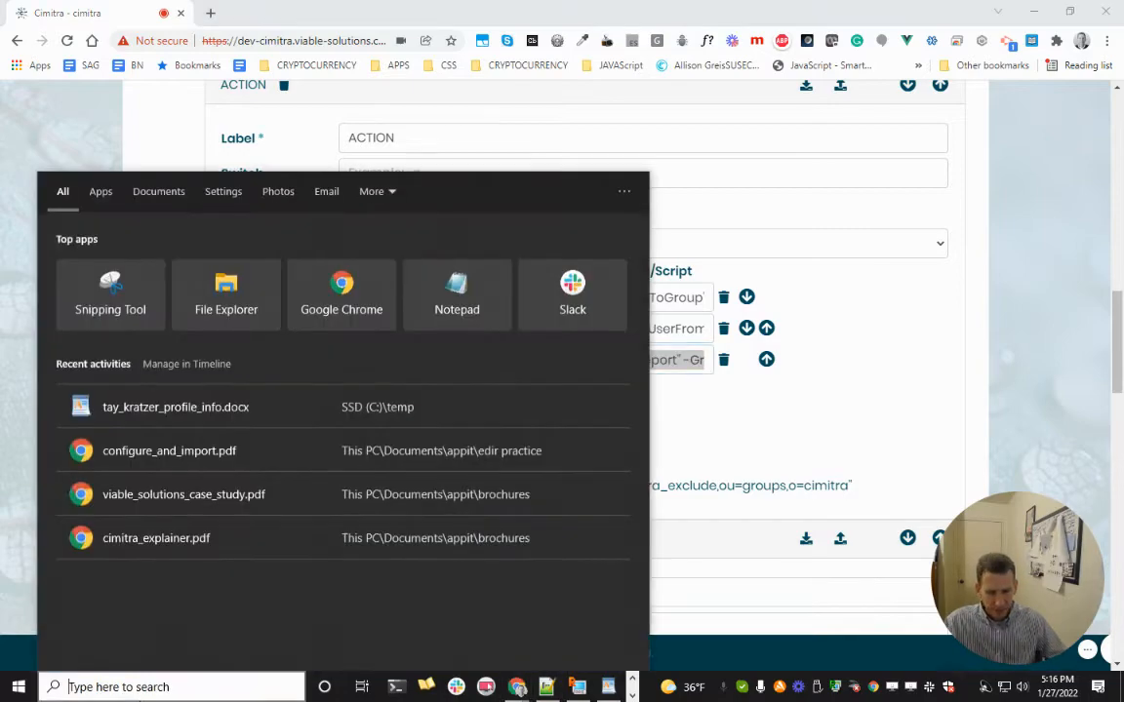
text(notepad)
key(Return)
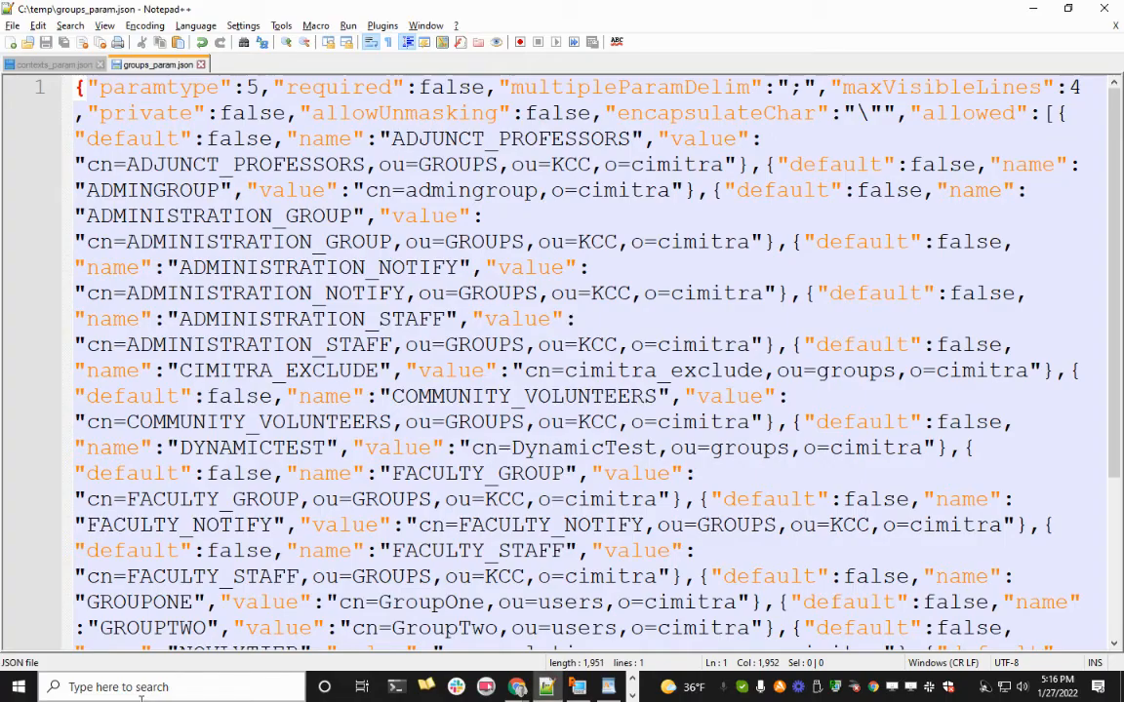
click(180, 687)
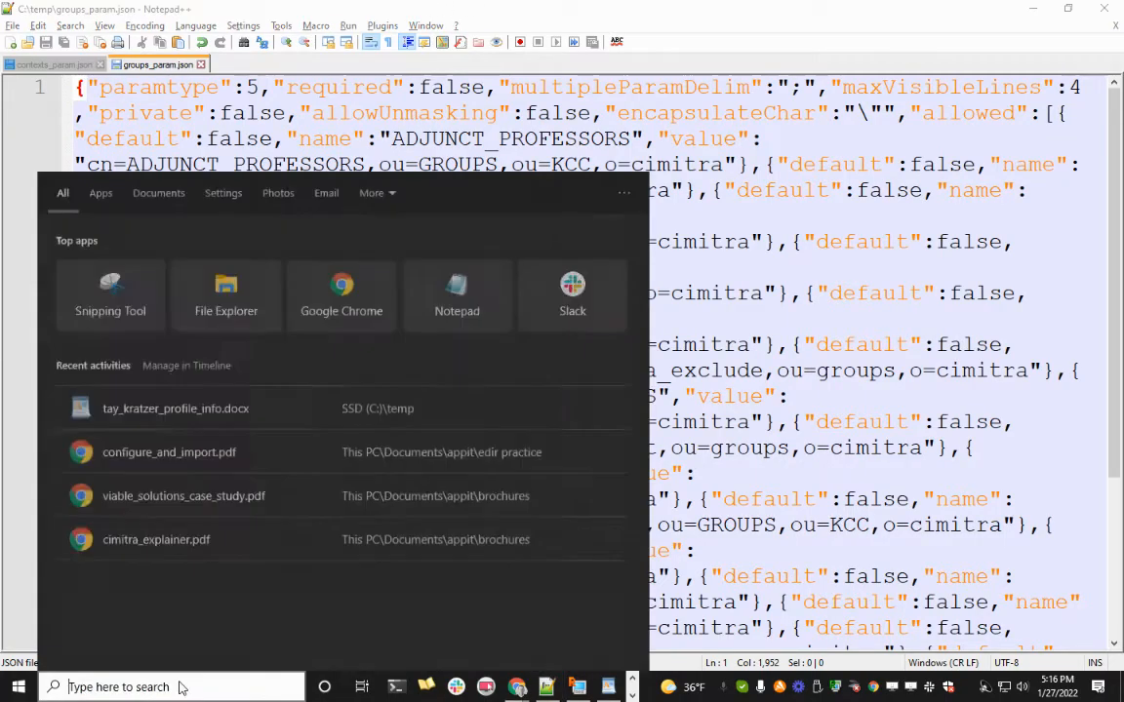
text(notepad)
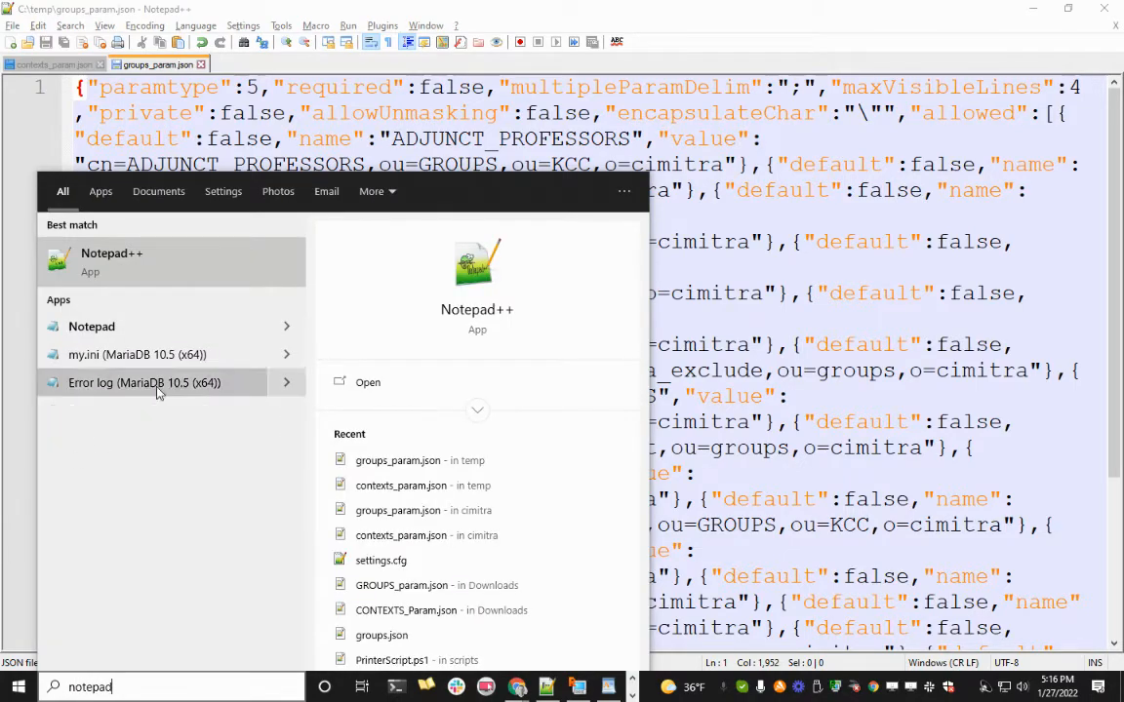
click(190, 328)
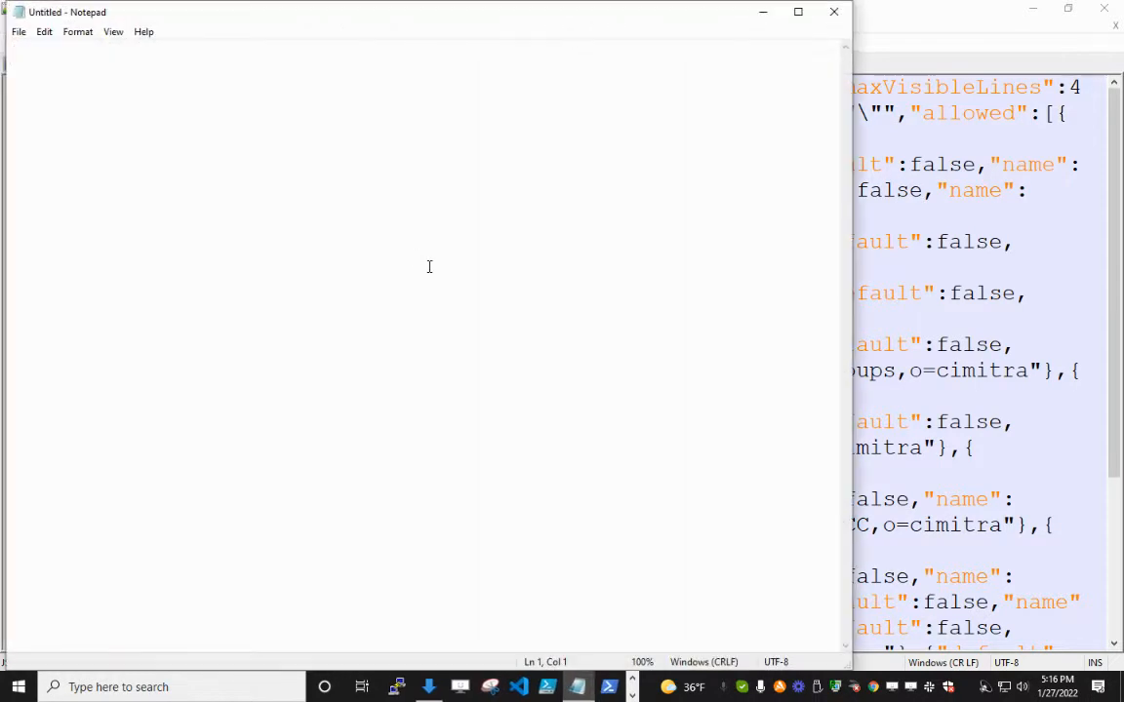
text(-Action "GroupReport" -GroupName "cimitra_exclude"  -GroupContext "ou=groups,o=cimitra")
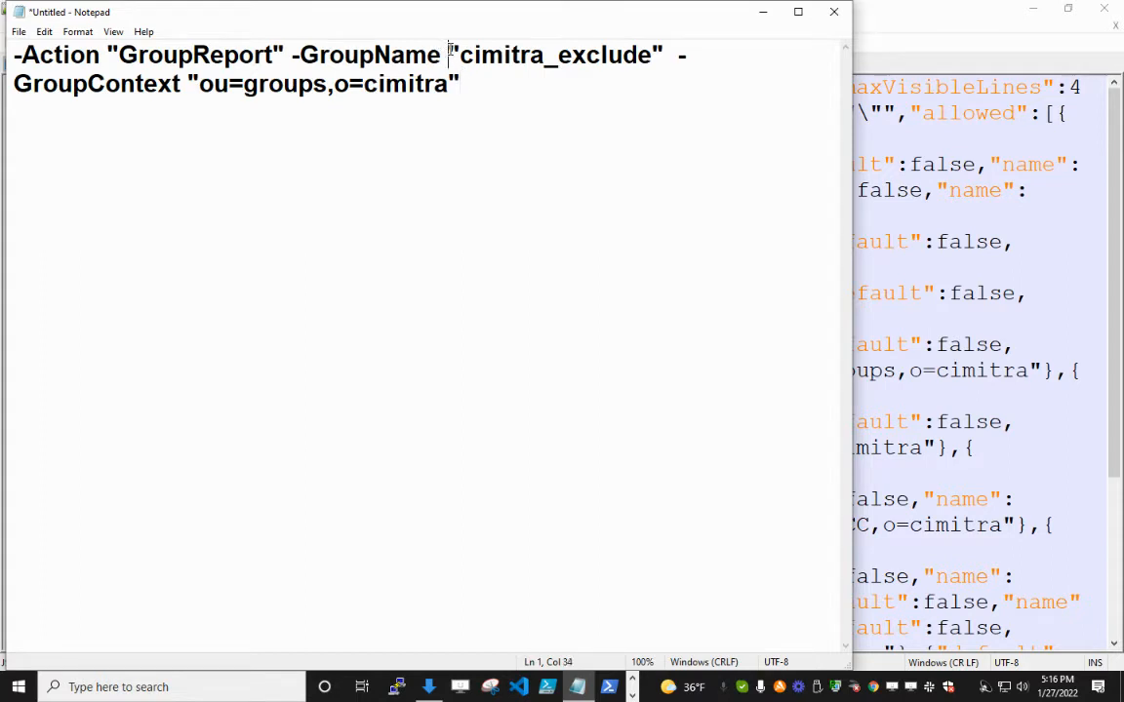
- Examine the GroupName and GroupContext values in the pasted GroupReport switch
drag(451, 51, 461, 94)
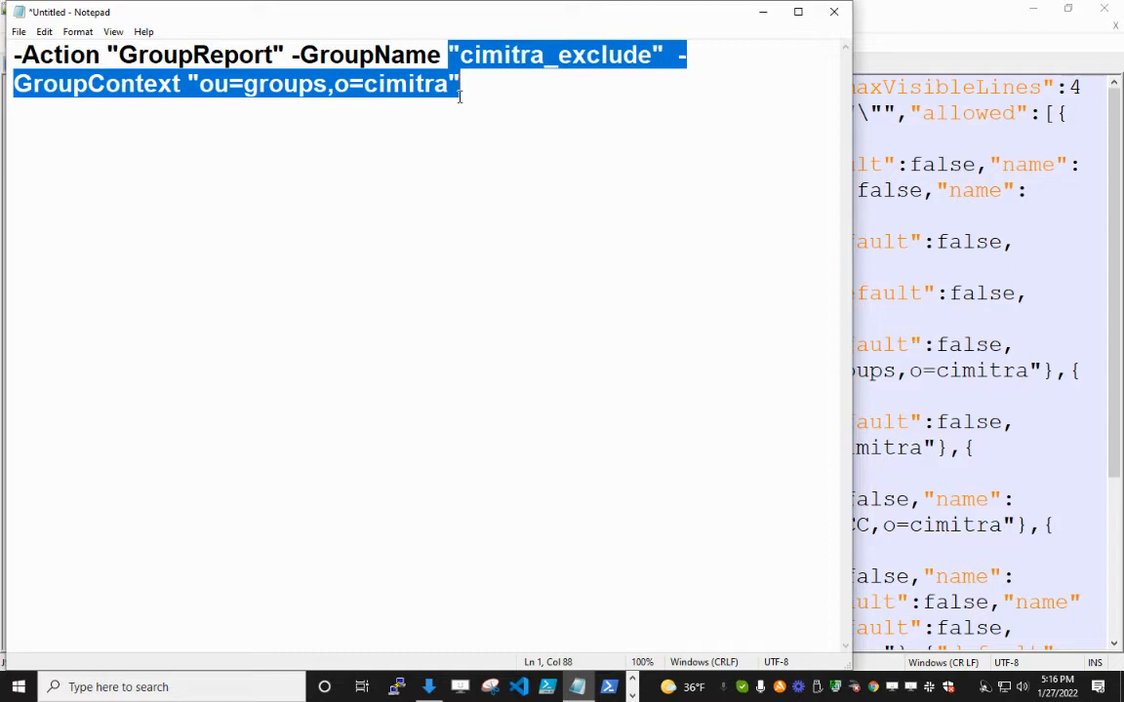
click(463, 54)
double_click(505, 55)
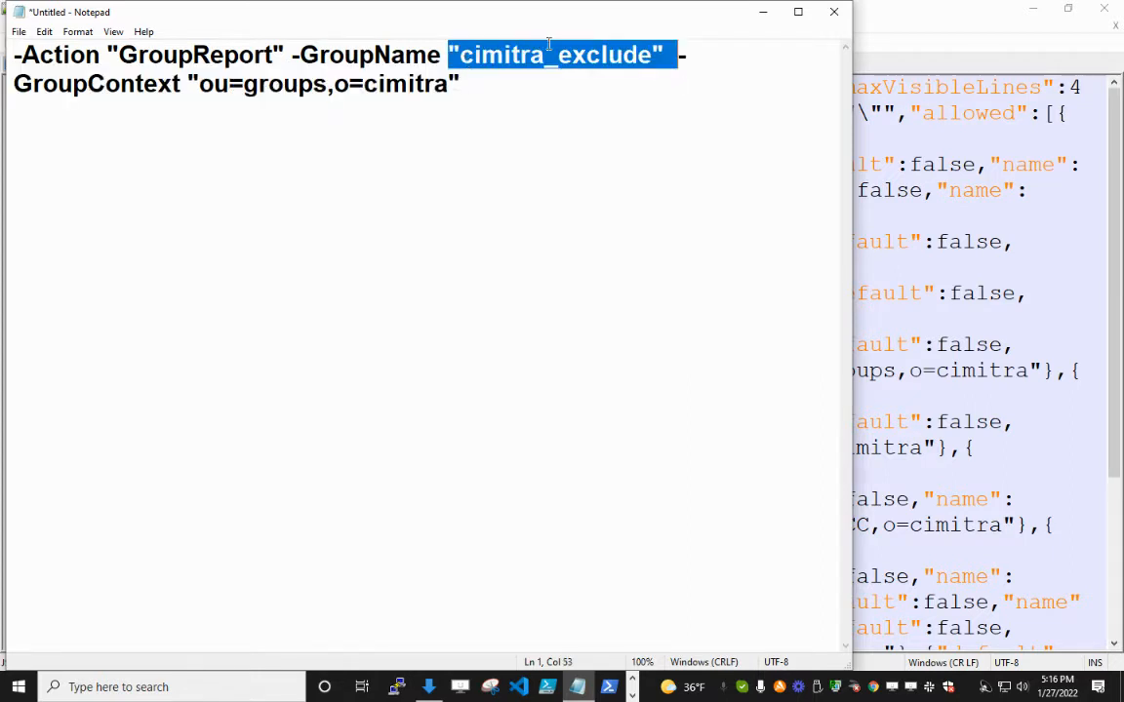
click(616, 59)
drag(448, 85, 202, 87)
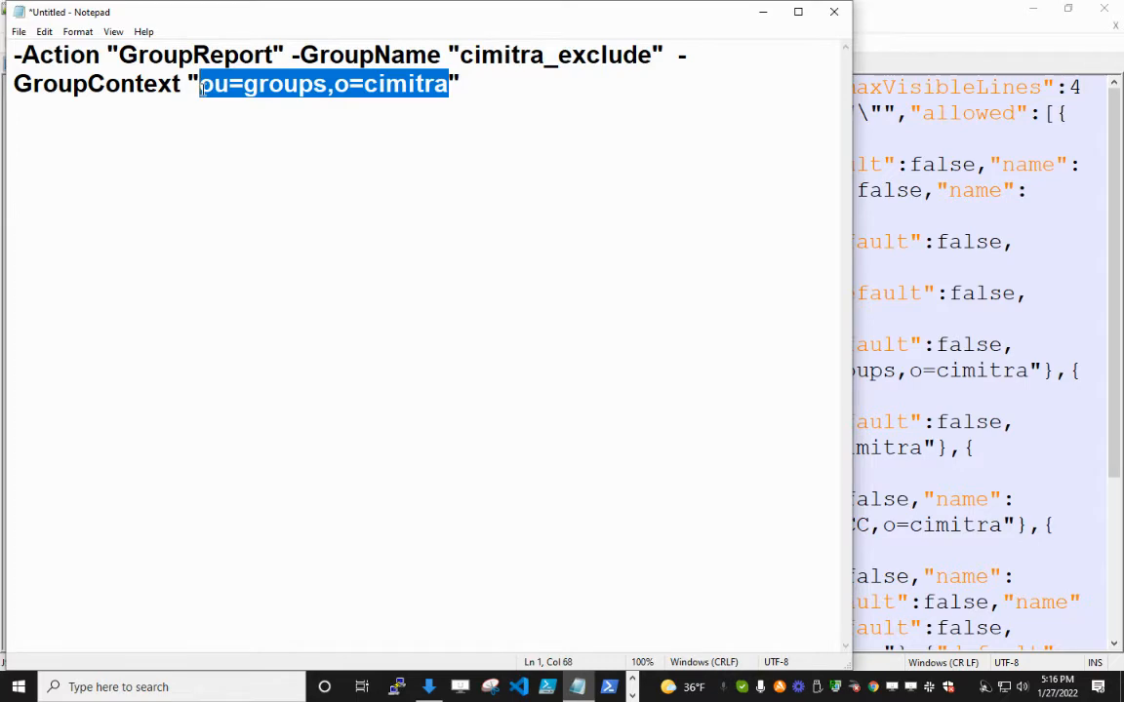
- Return to Cimitra by minimizing Notepad and Notepad++, and create the MODIFY EXCLUDE GROUP MEMBERSHIP action
click(770, 12)
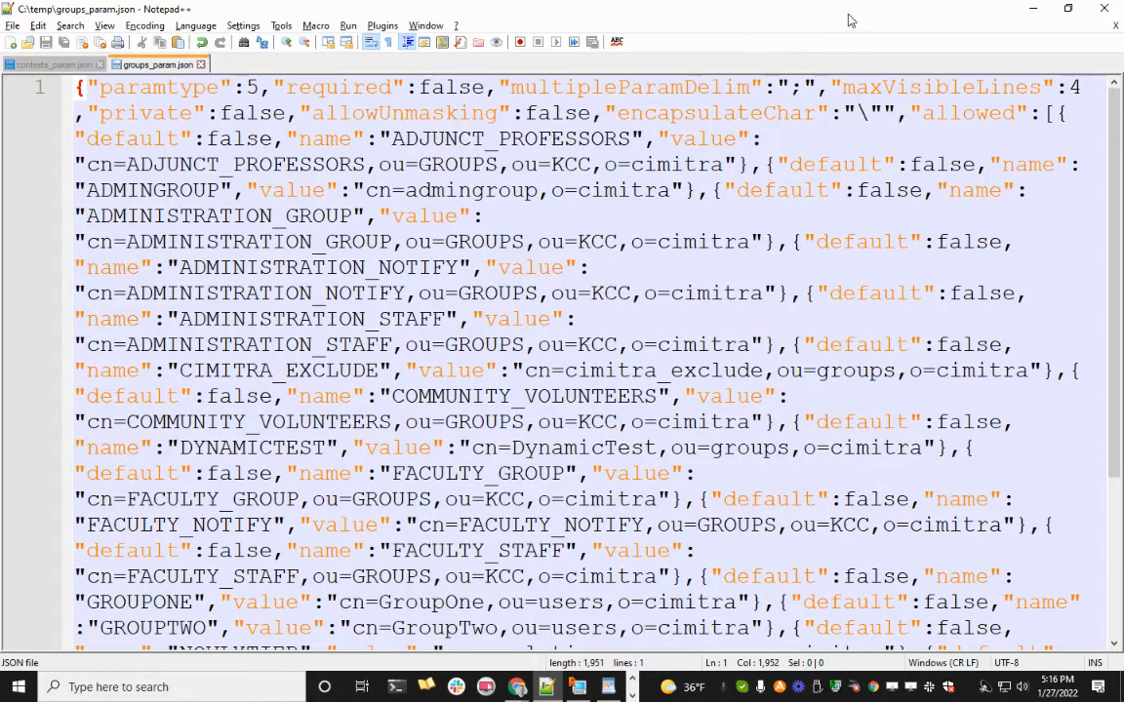
click(1033, 7)
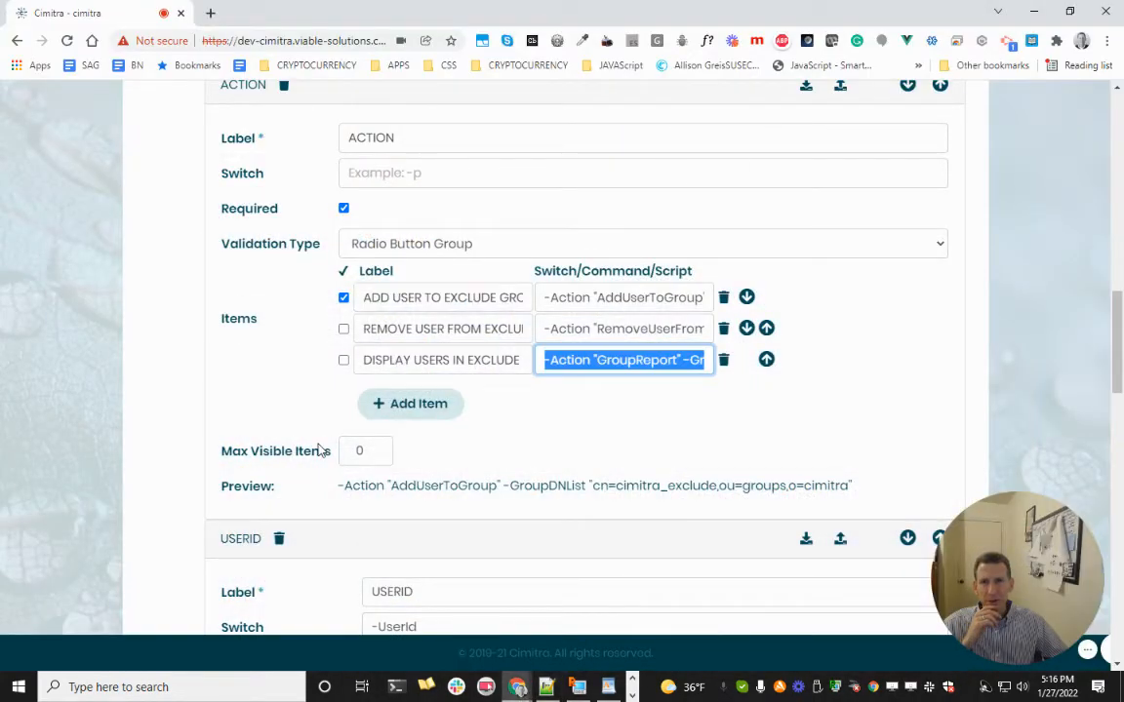
scroll(318, 450, up, 15)
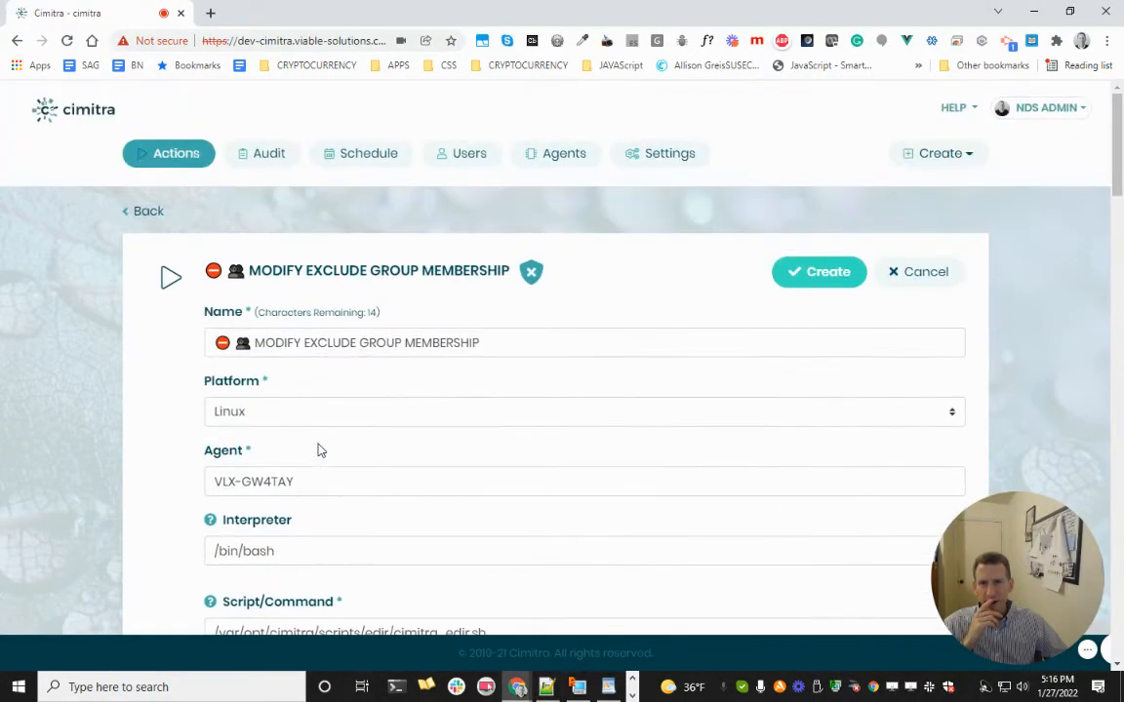
click(836, 275)
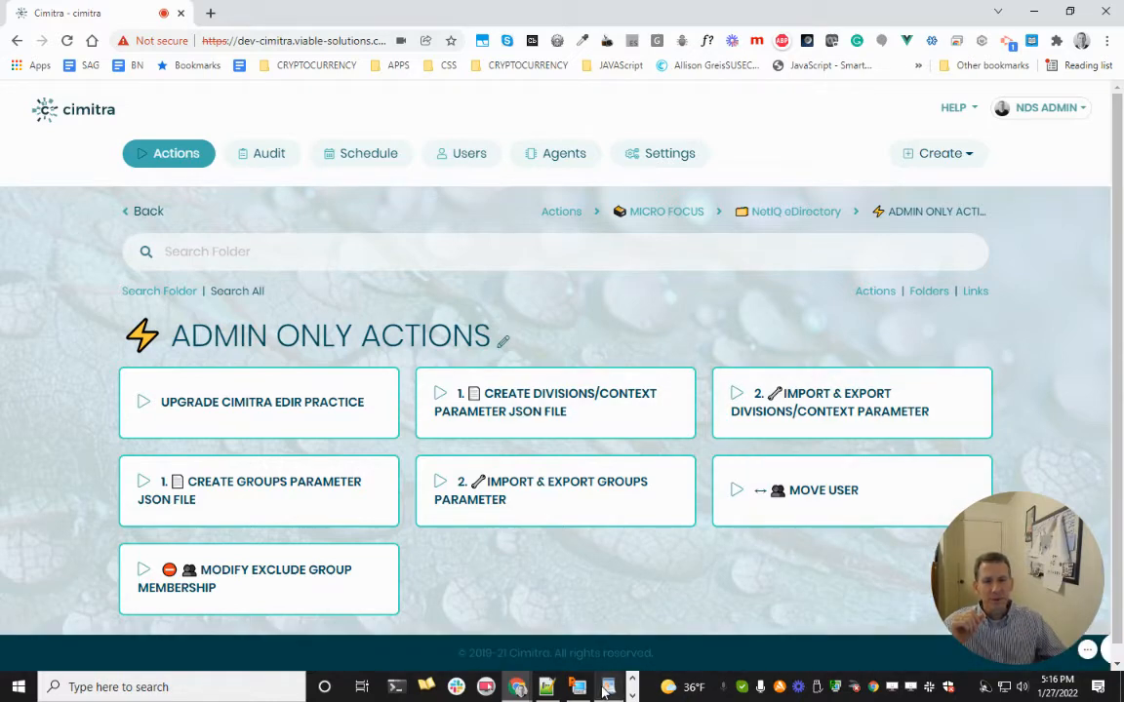
mouse_move(605, 688)
click(547, 613)
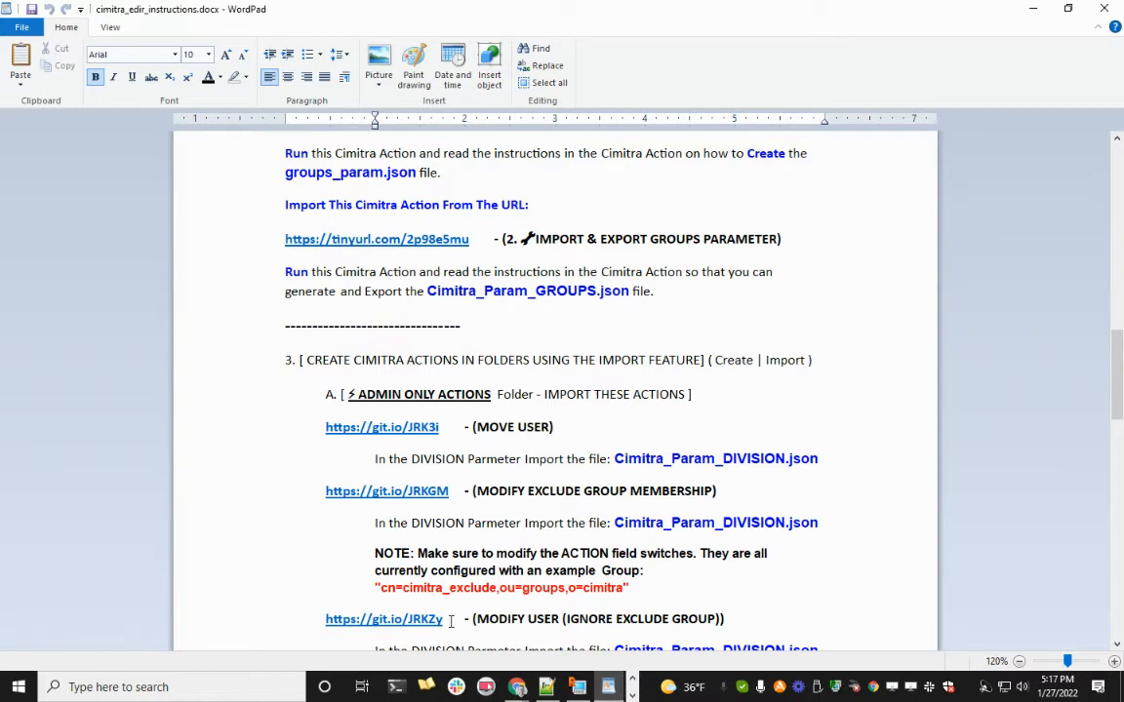
drag(445, 627, 341, 622)
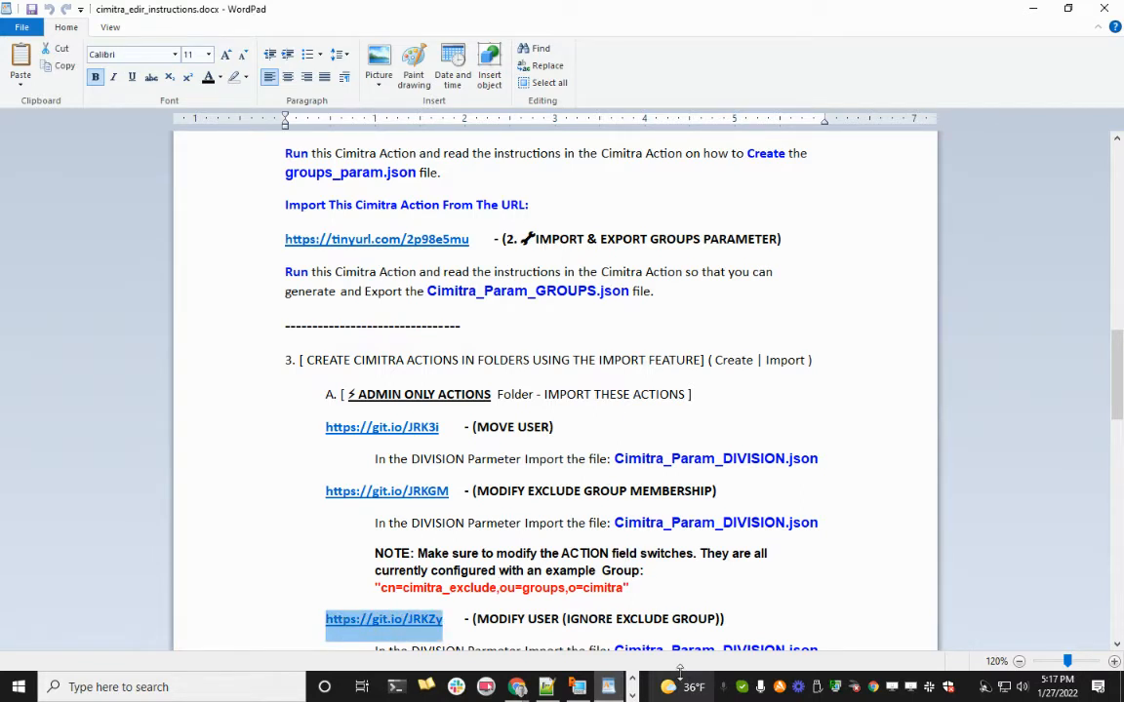
- Switch back to Cimitra and open the import form from the ADMIN ONLY ACTIONS folder
click(546, 688)
click(546, 688)
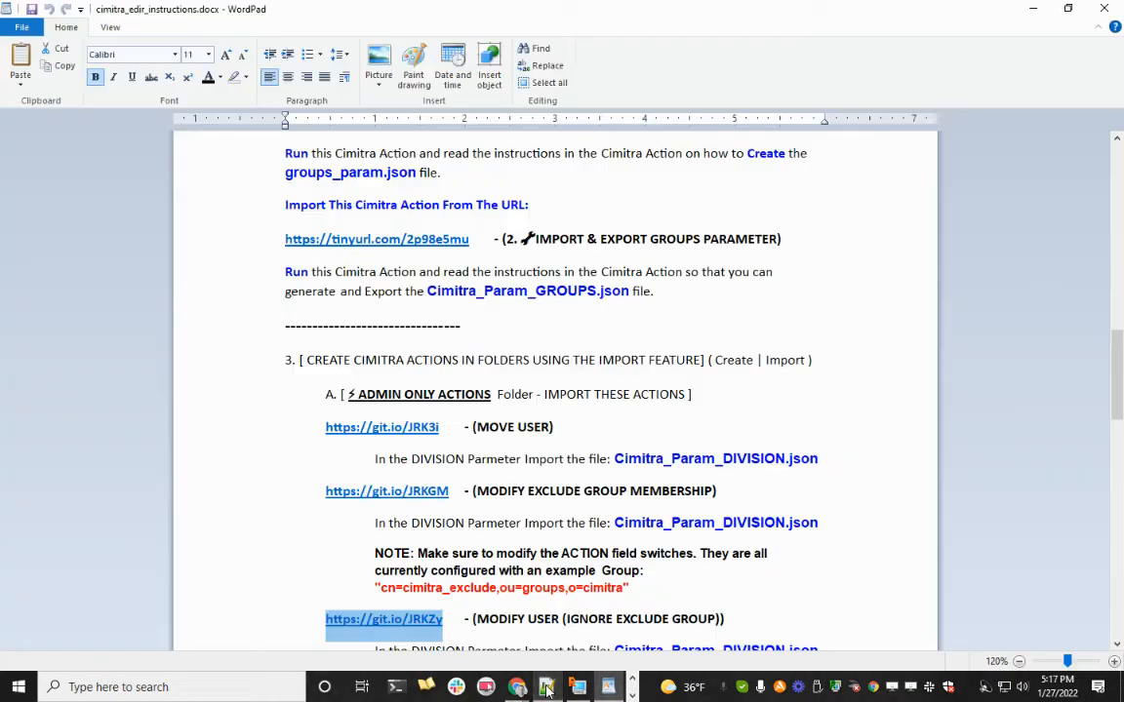
mouse_move(517, 687)
click(480, 656)
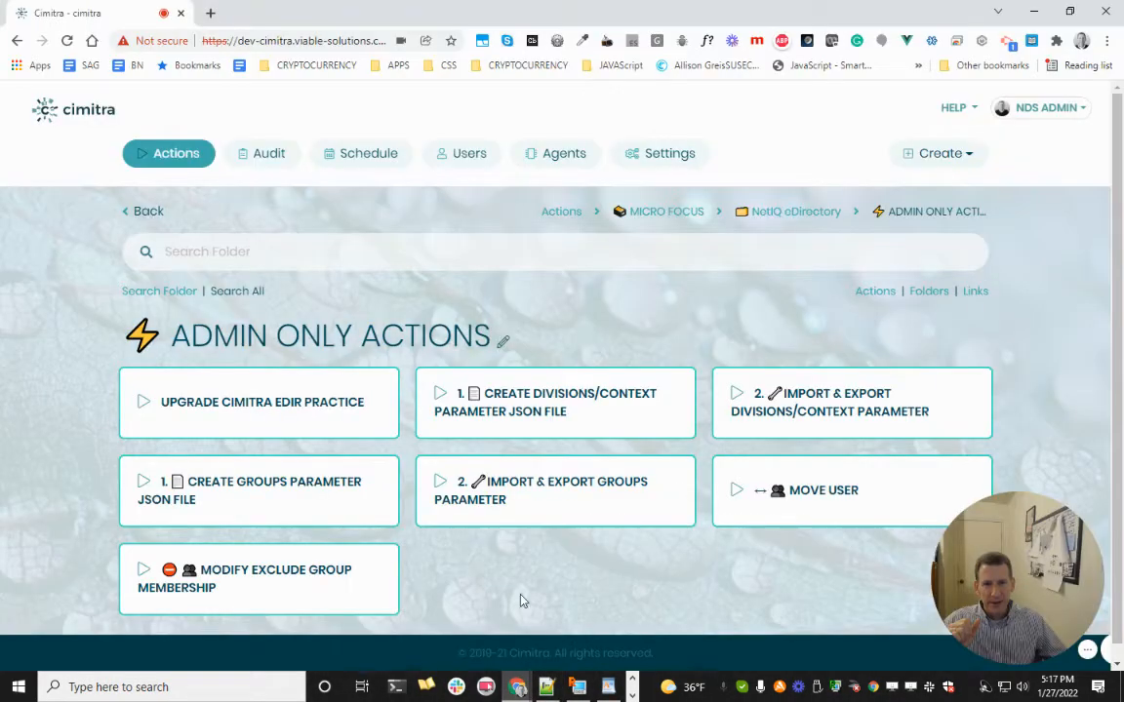
click(952, 154)
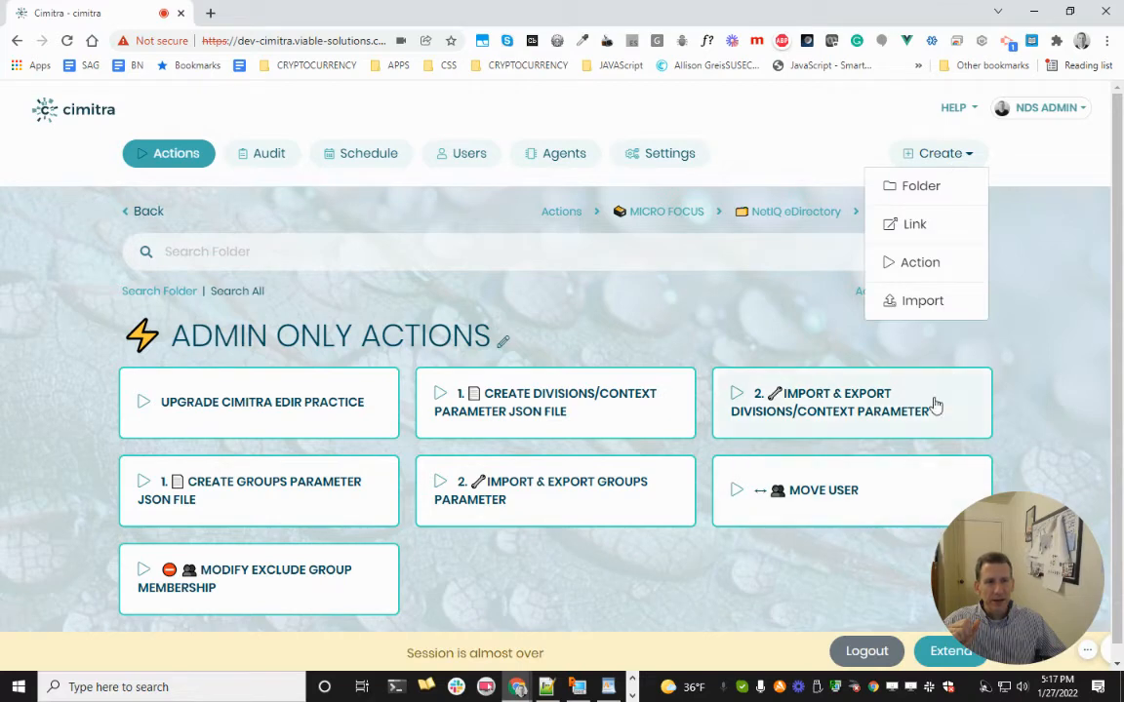
click(929, 301)
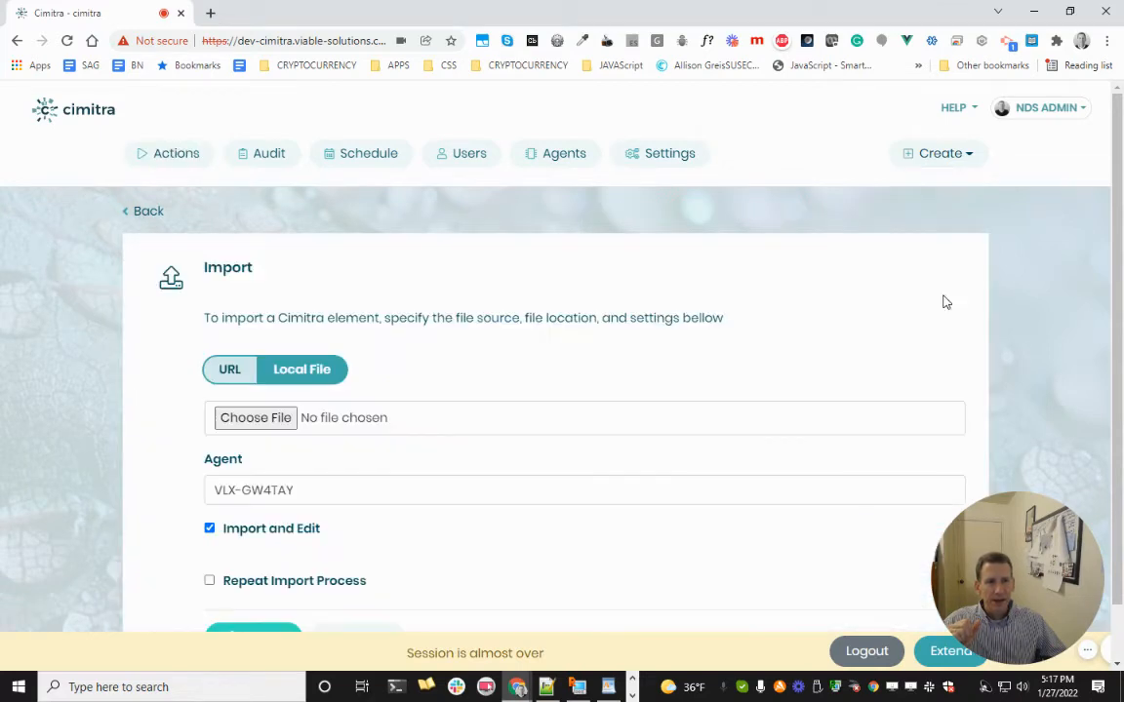
click(938, 653)
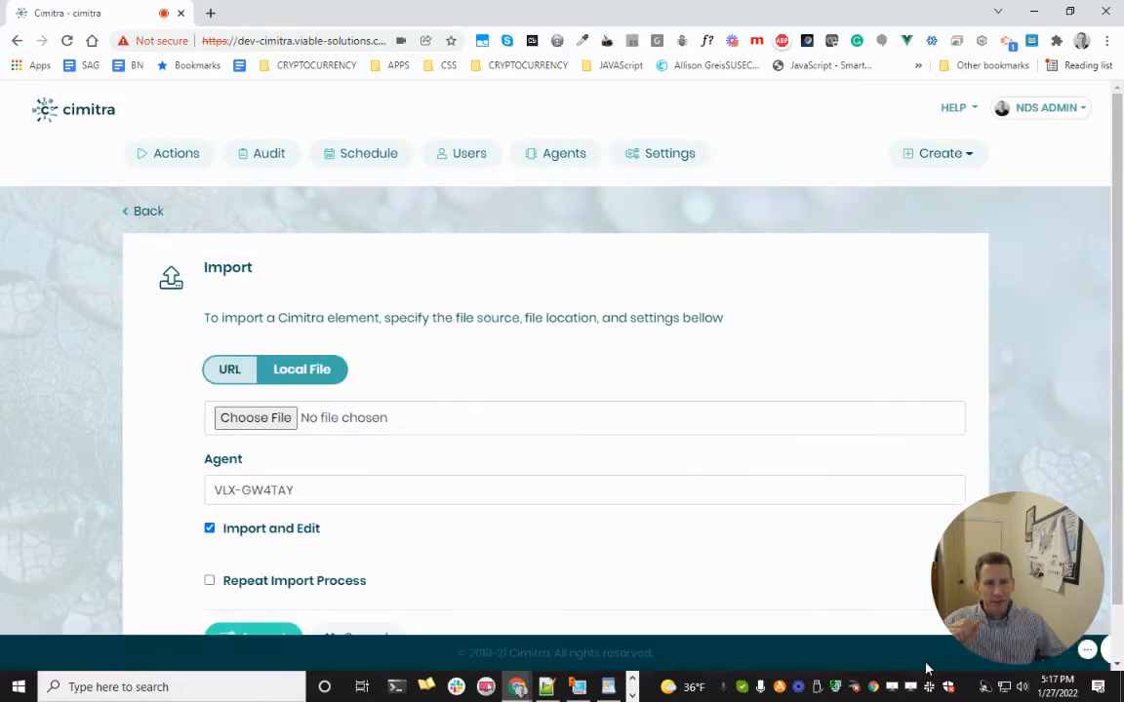
click(232, 369)
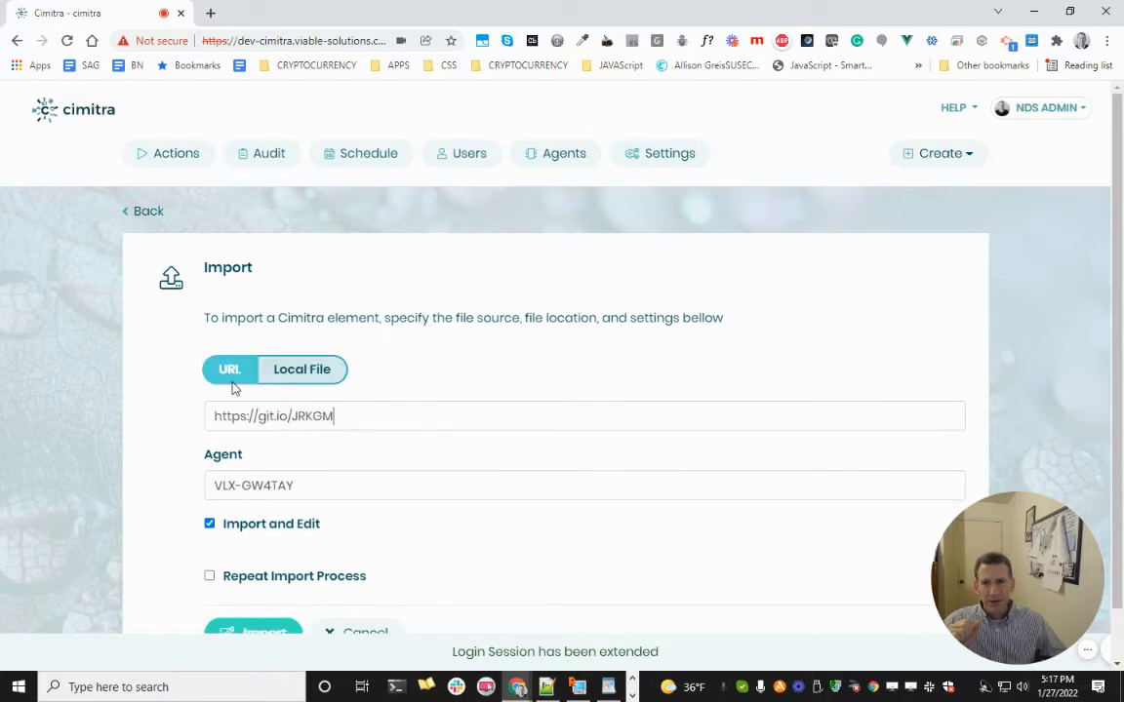
key(ctrl+a)
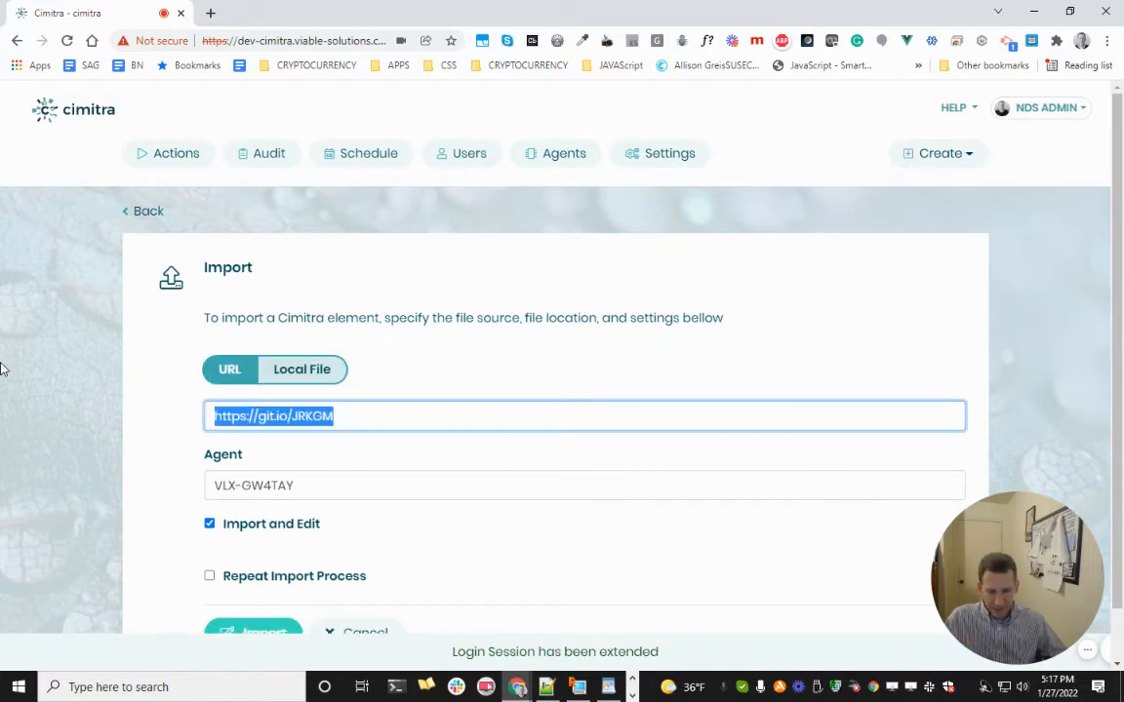
text(https://git.io/JRKZy)
click(276, 631)
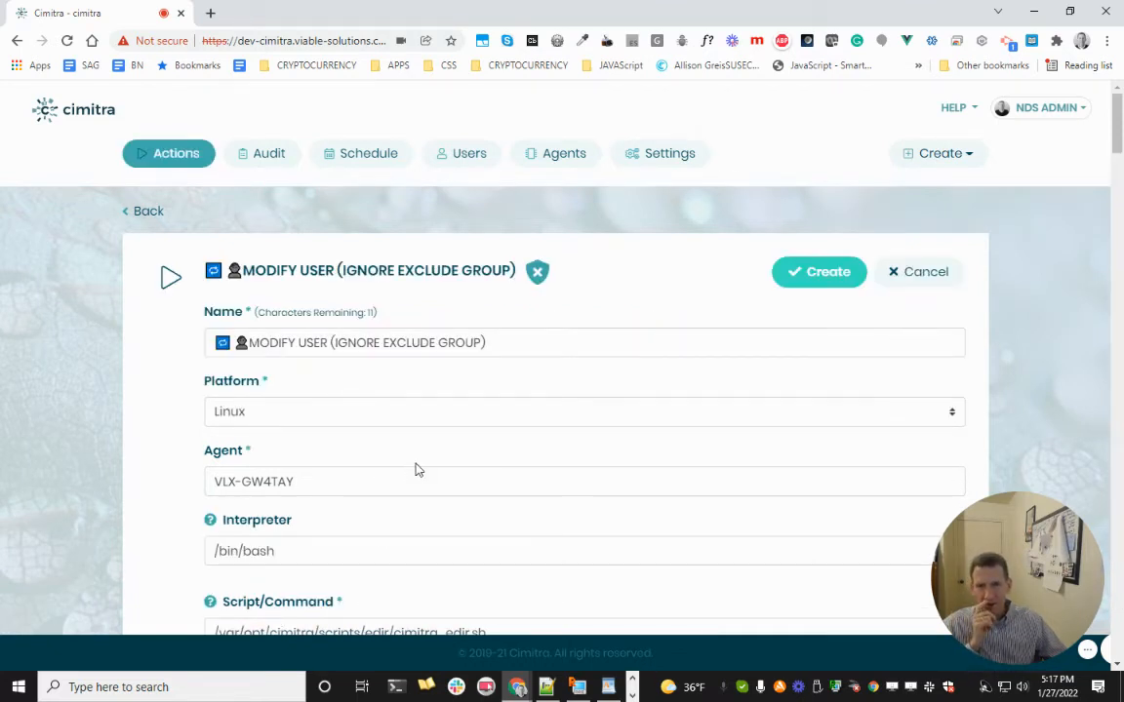
- Import the local file Cimitra_Param_DIVISION.json into the action's DIVISION parameter
scroll(414, 471, down, 5)
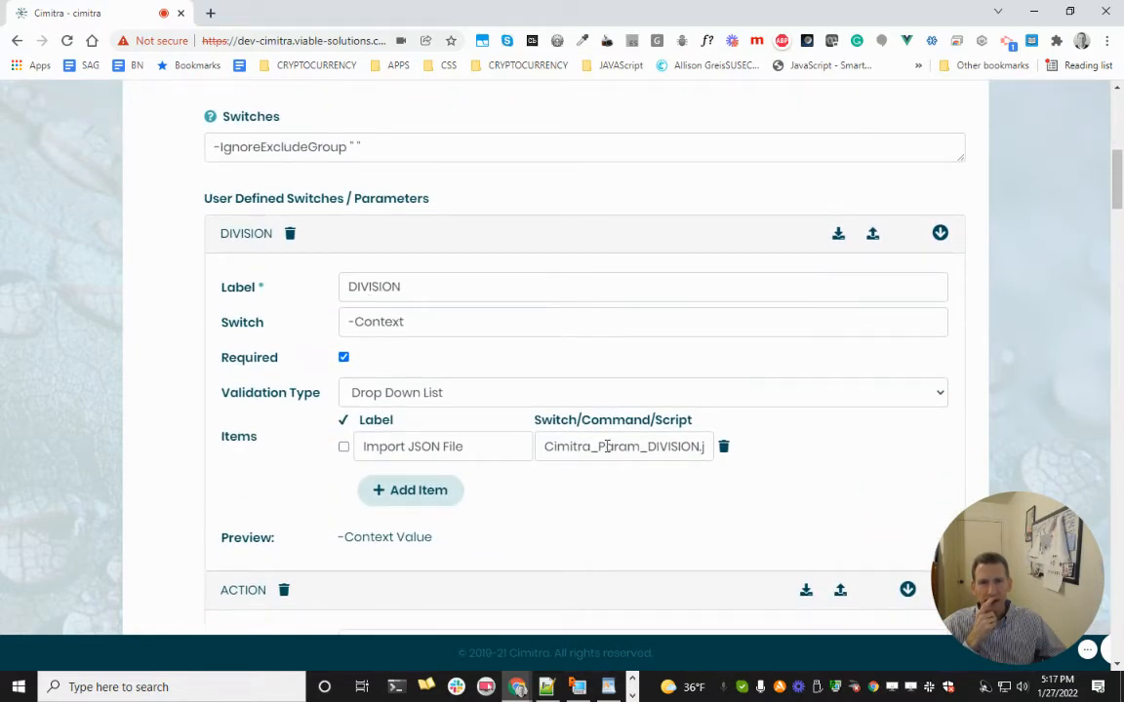
double_click(417, 292)
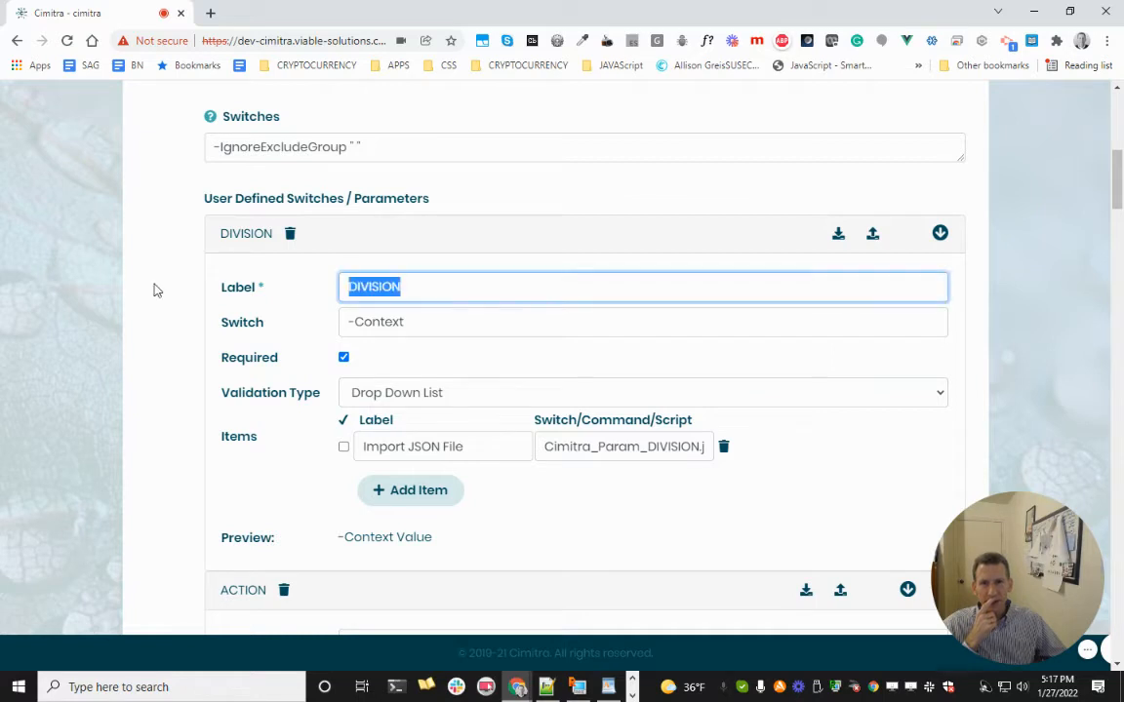
key(Tab)
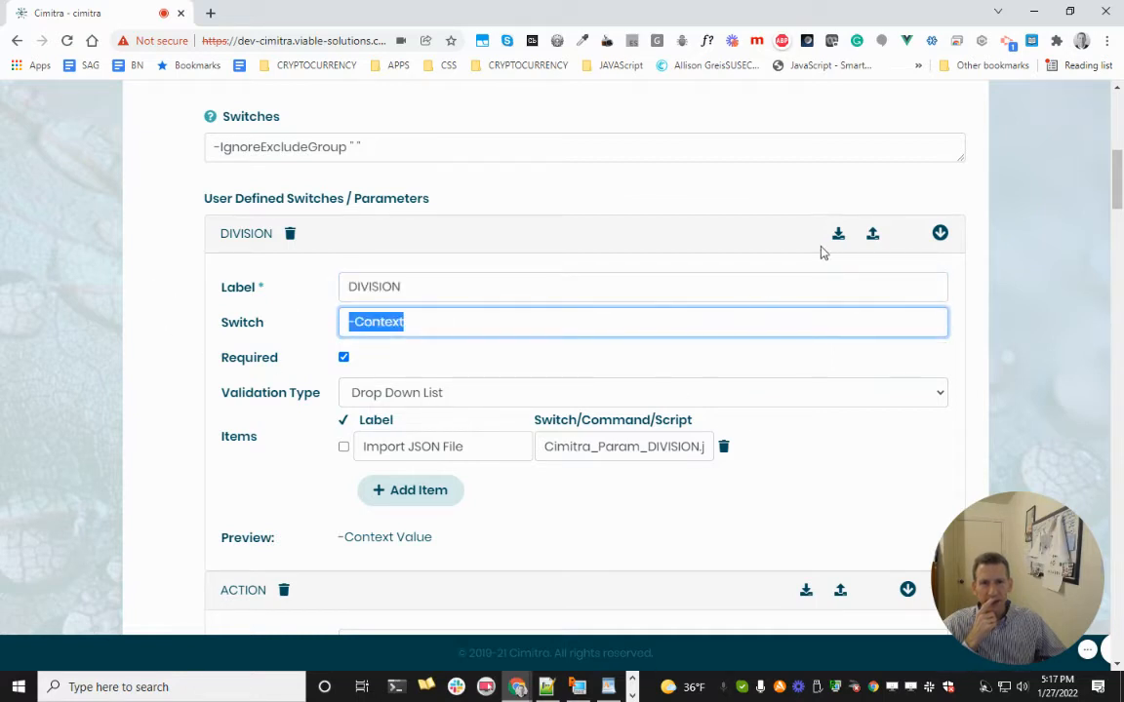
click(872, 236)
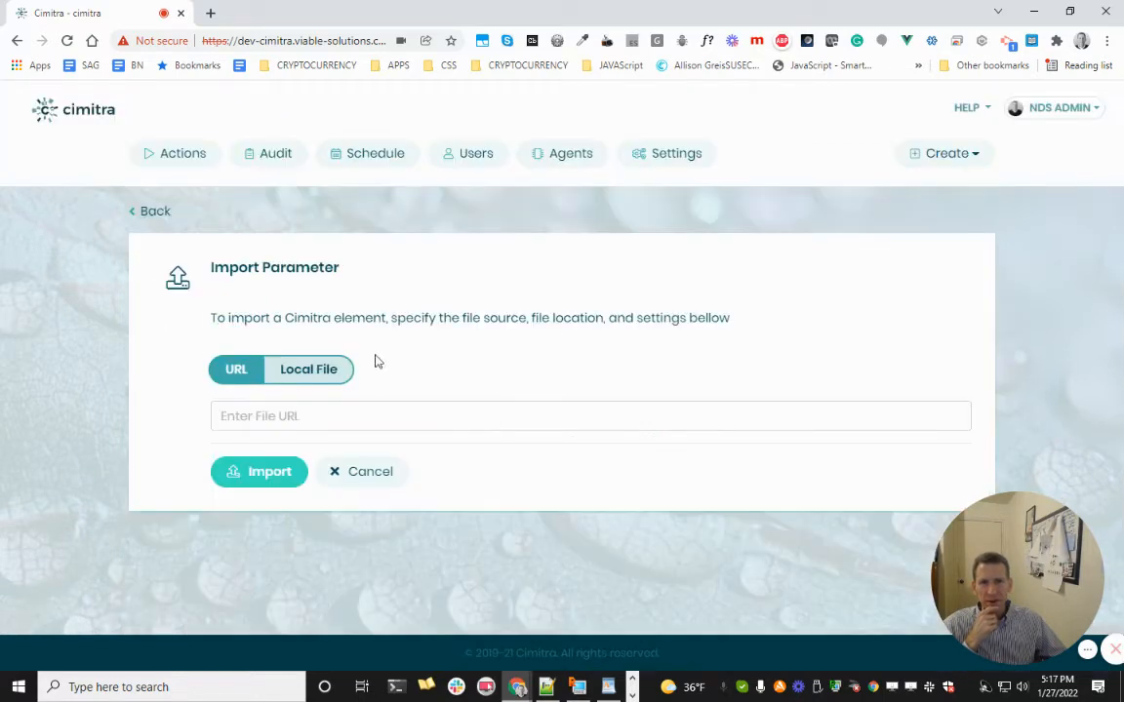
click(277, 377)
click(276, 421)
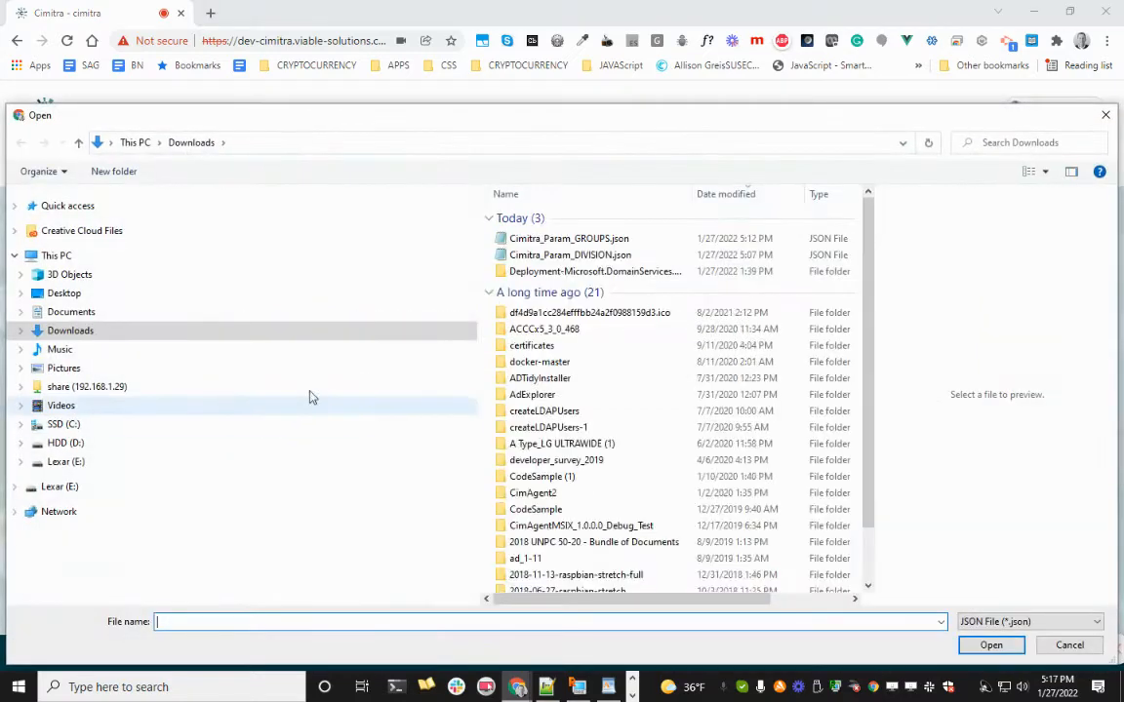
double_click(561, 257)
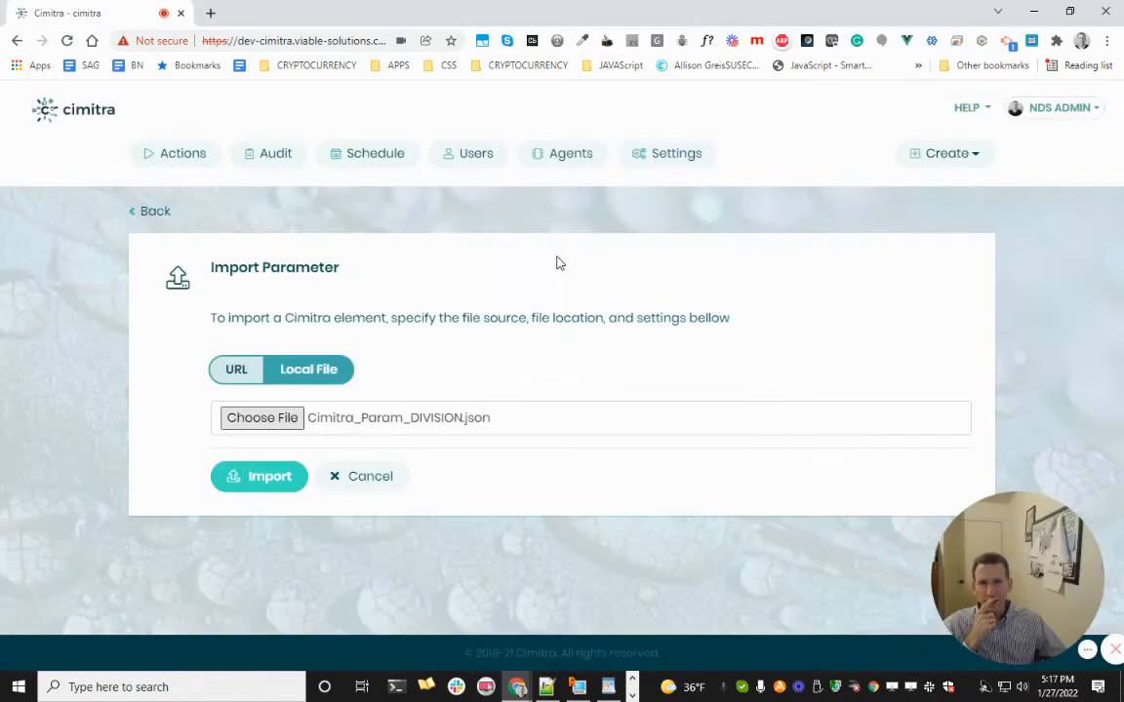
click(245, 476)
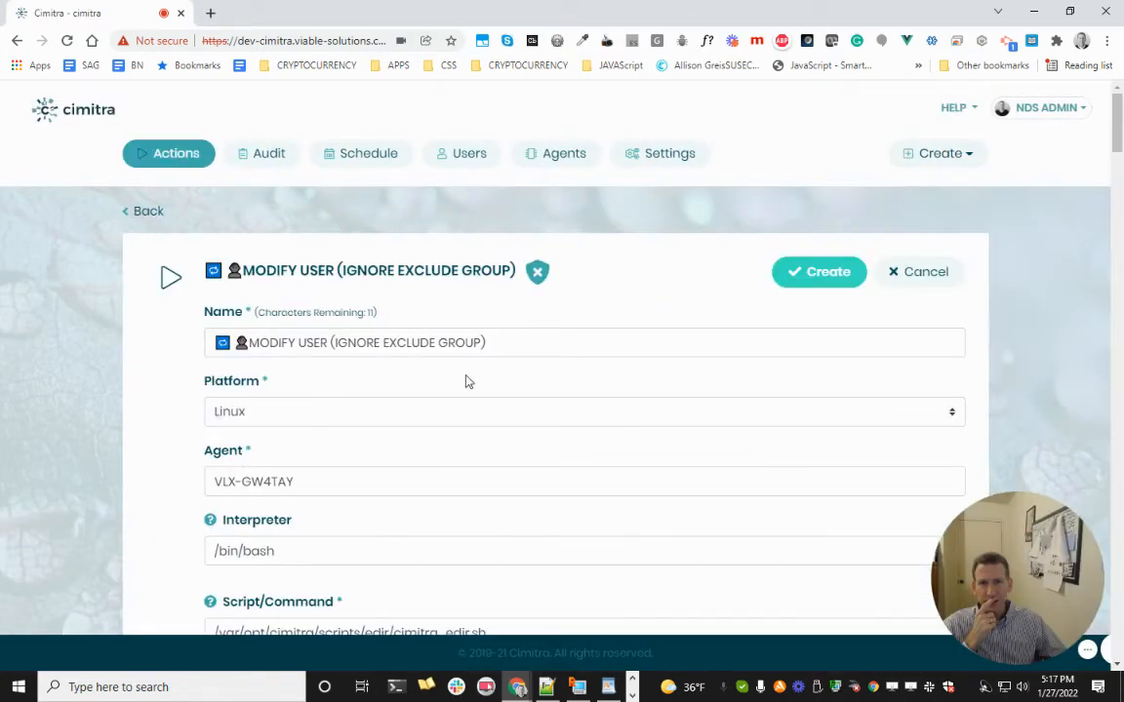
- Review the action's parameters and settings, and create the MODIFY USER (IGNORE EXCLUDE GROUP) action
scroll(498, 394, down, 15)
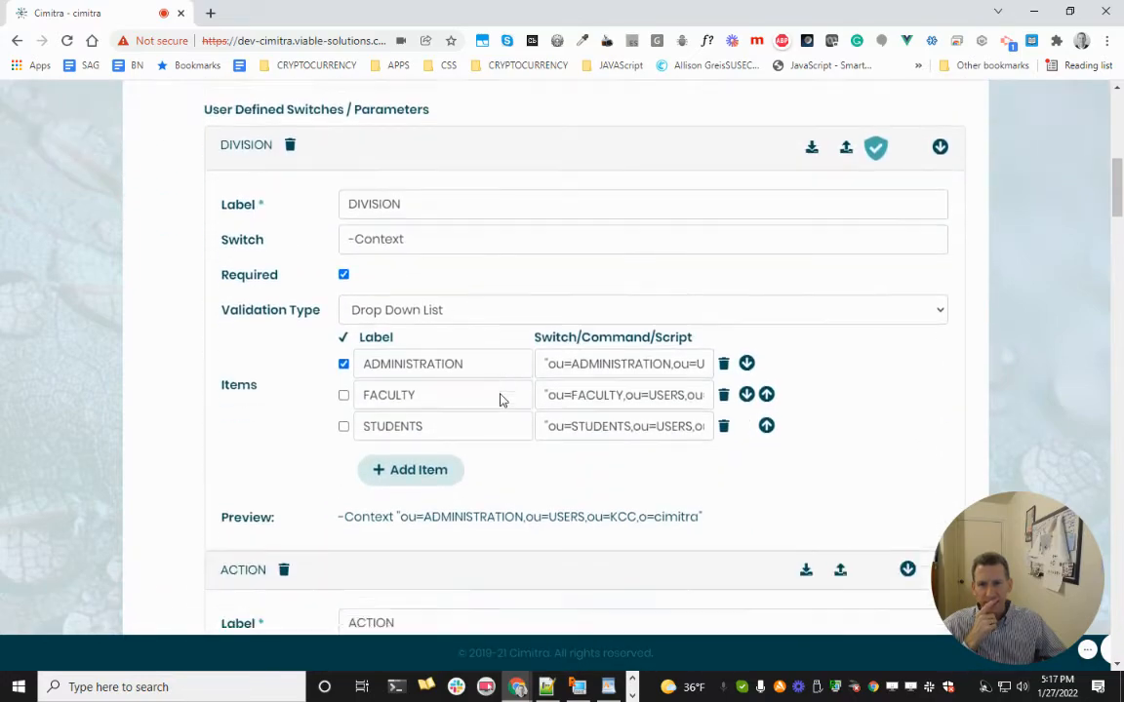
scroll(499, 400, down, 6)
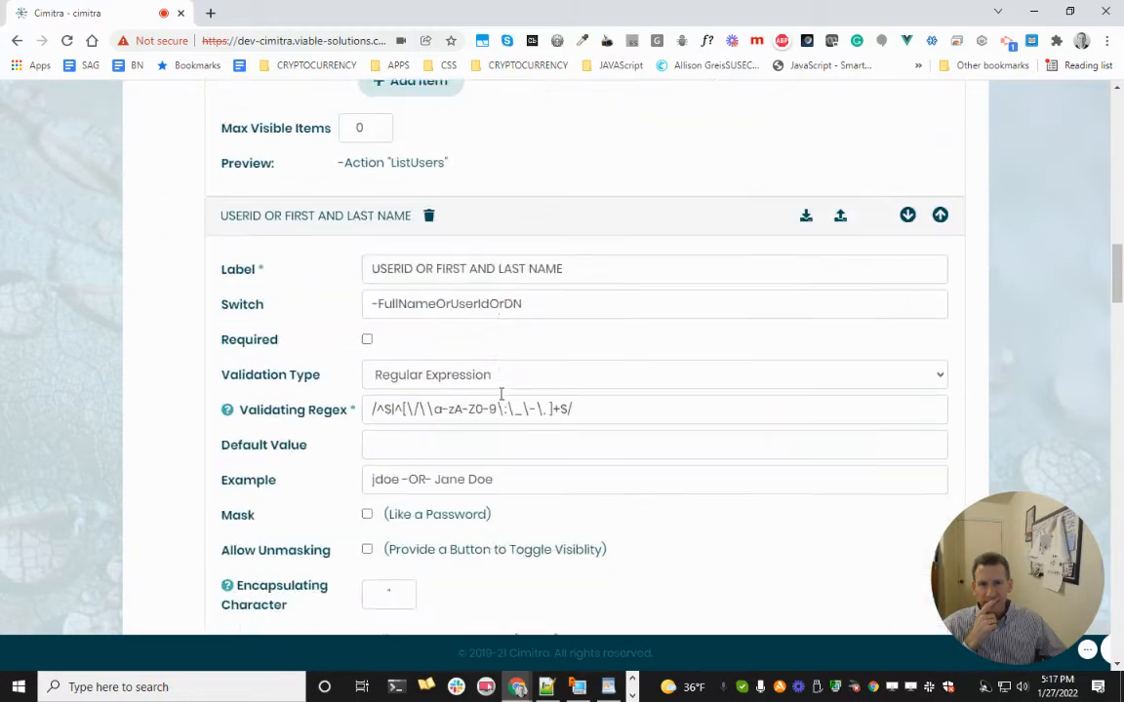
scroll(501, 394, down, 10)
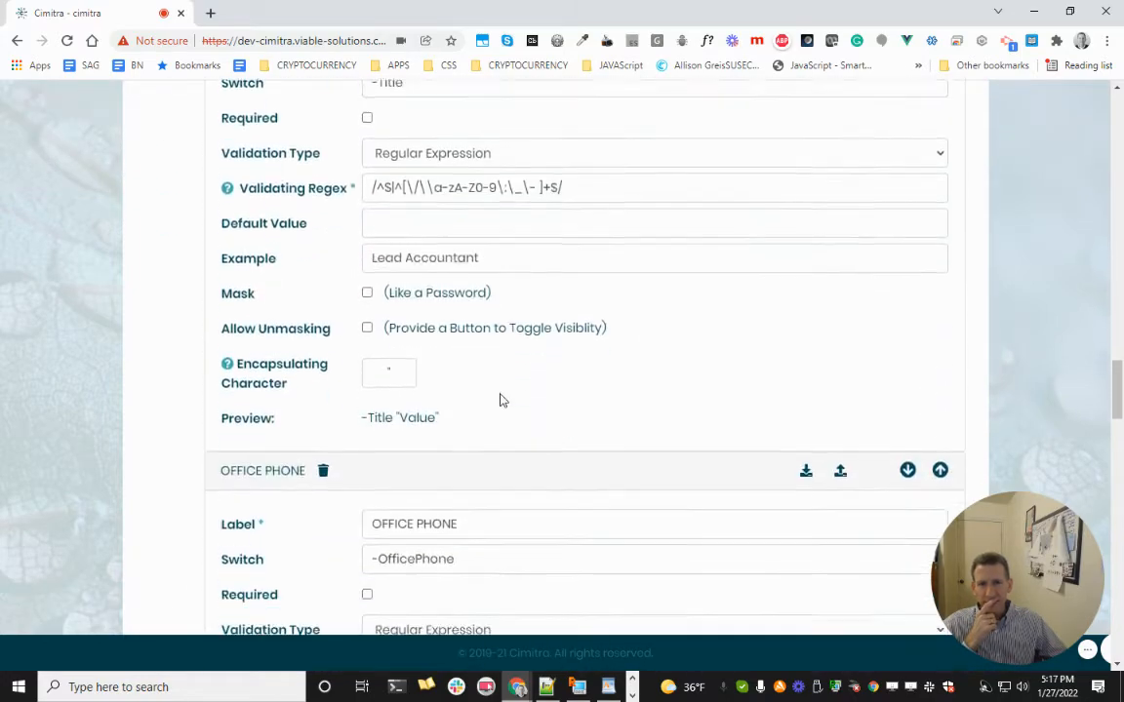
scroll(501, 399, down, 12)
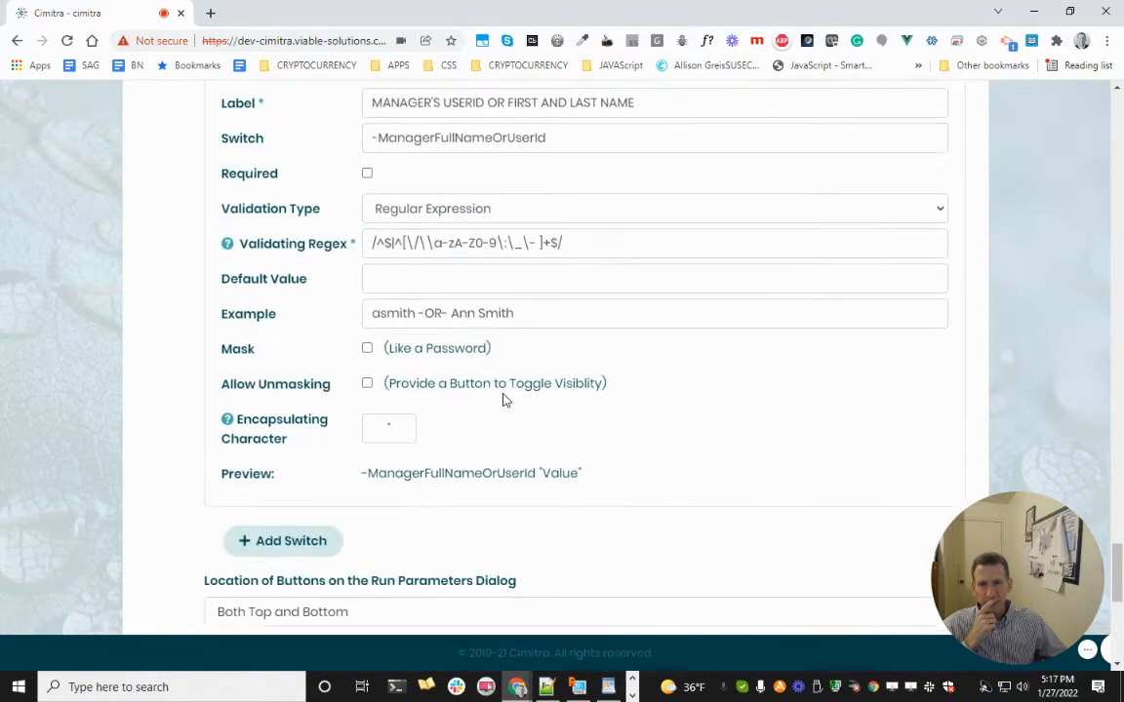
scroll(502, 398, down, 4)
scroll(502, 401, up, 5)
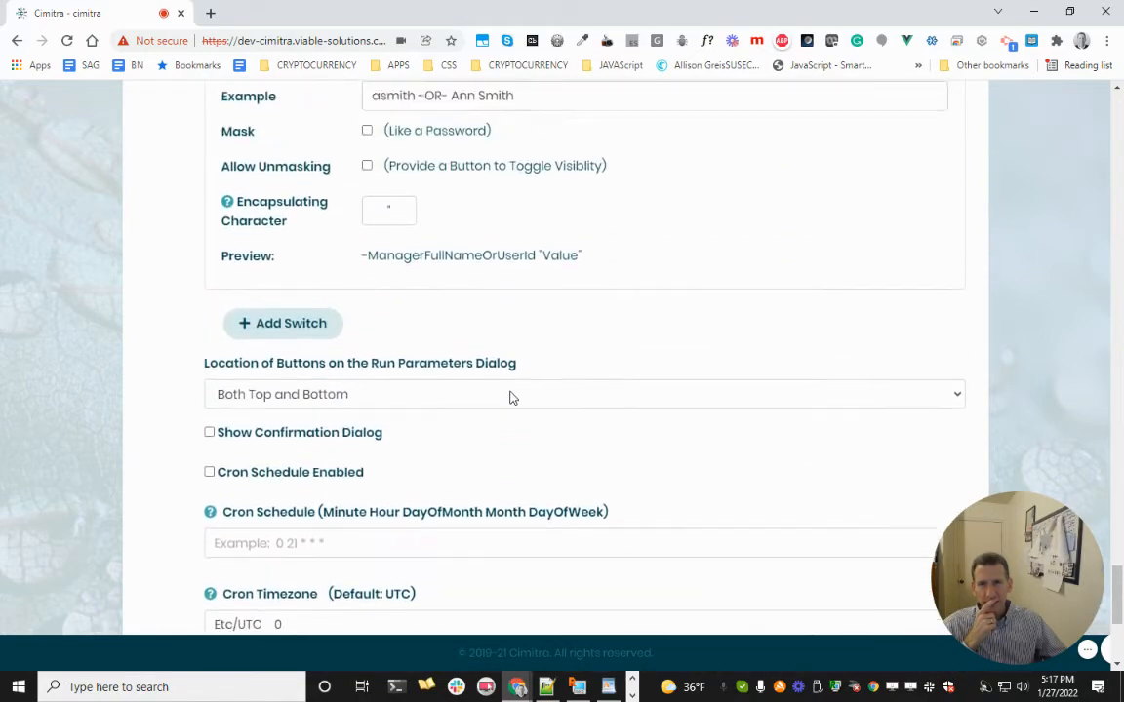
scroll(509, 397, up, 2)
scroll(509, 396, down, 7)
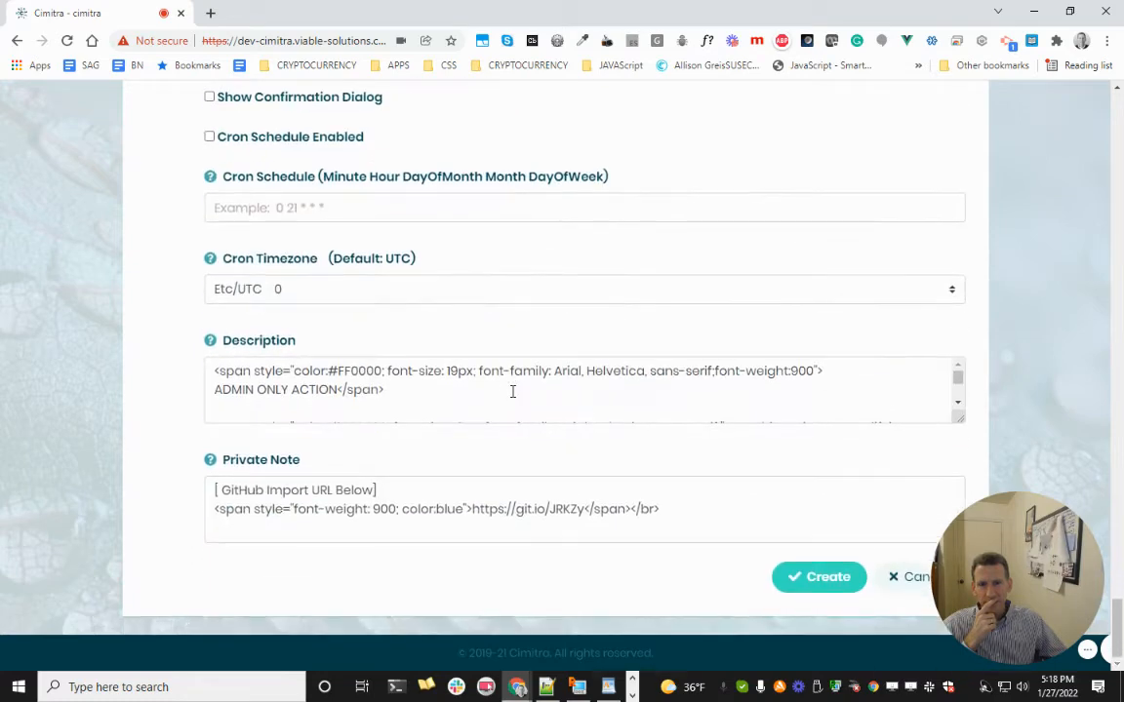
click(830, 590)
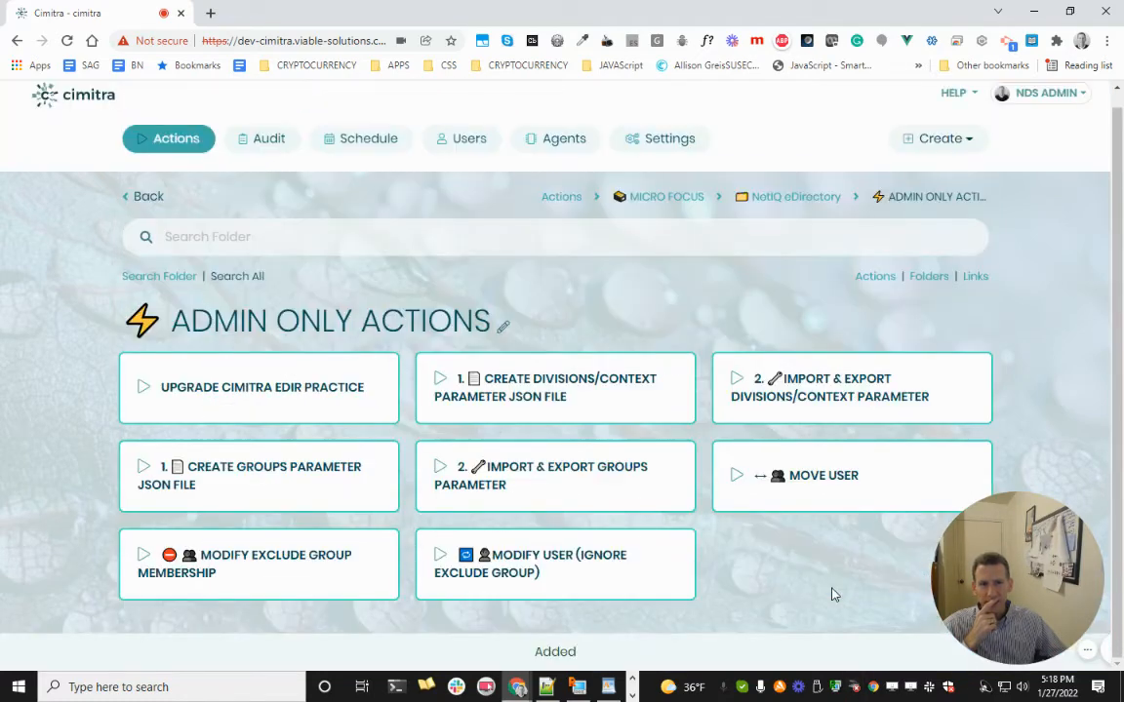
- View the description of the MODIFY USER (IGNORE EXCLUDE GROUP) action and return to the ADMIN ONLY ACTIONS folder
click(589, 593)
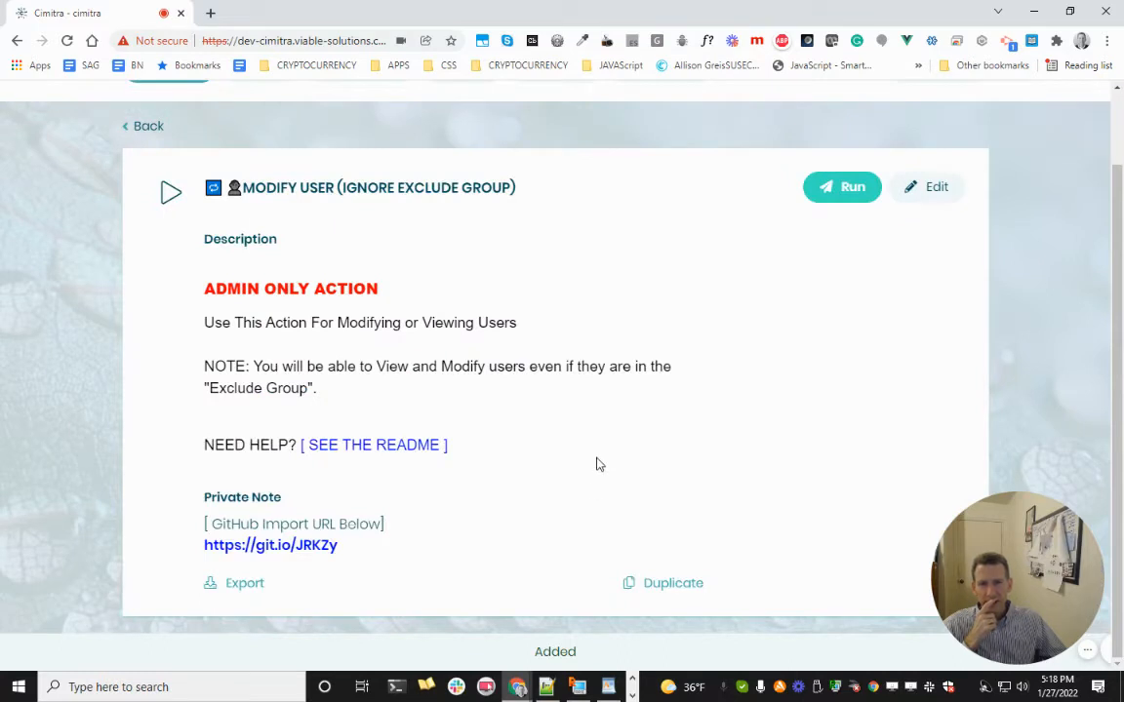
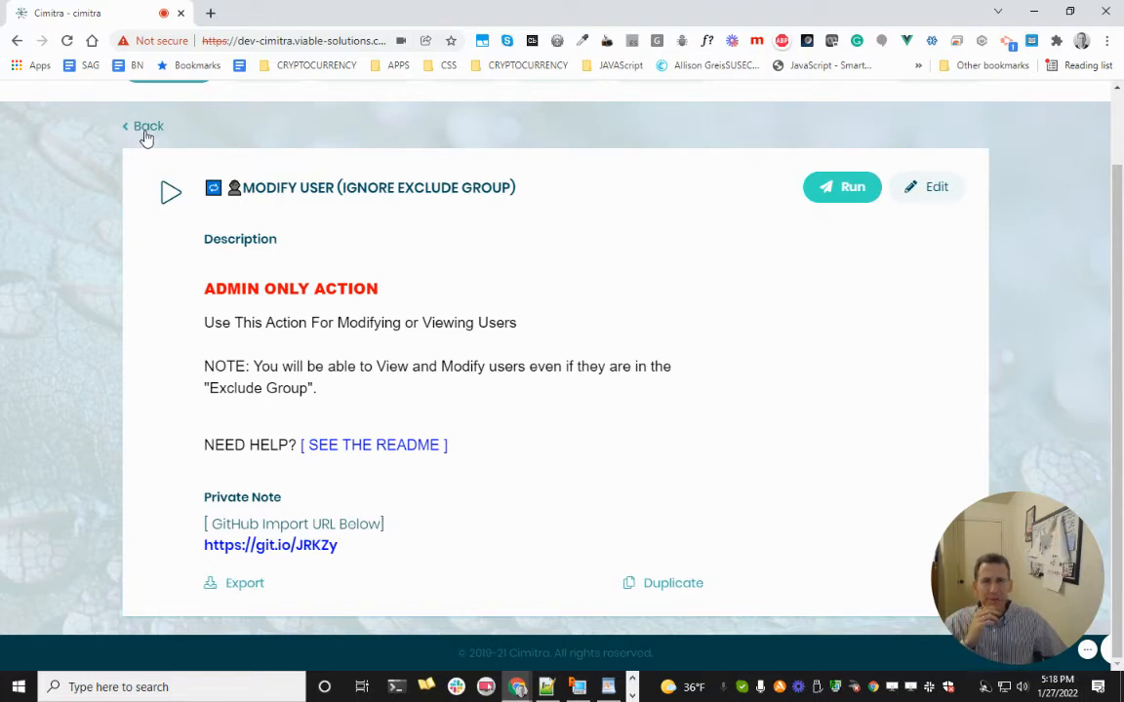
scroll(178, 188, up, 2)
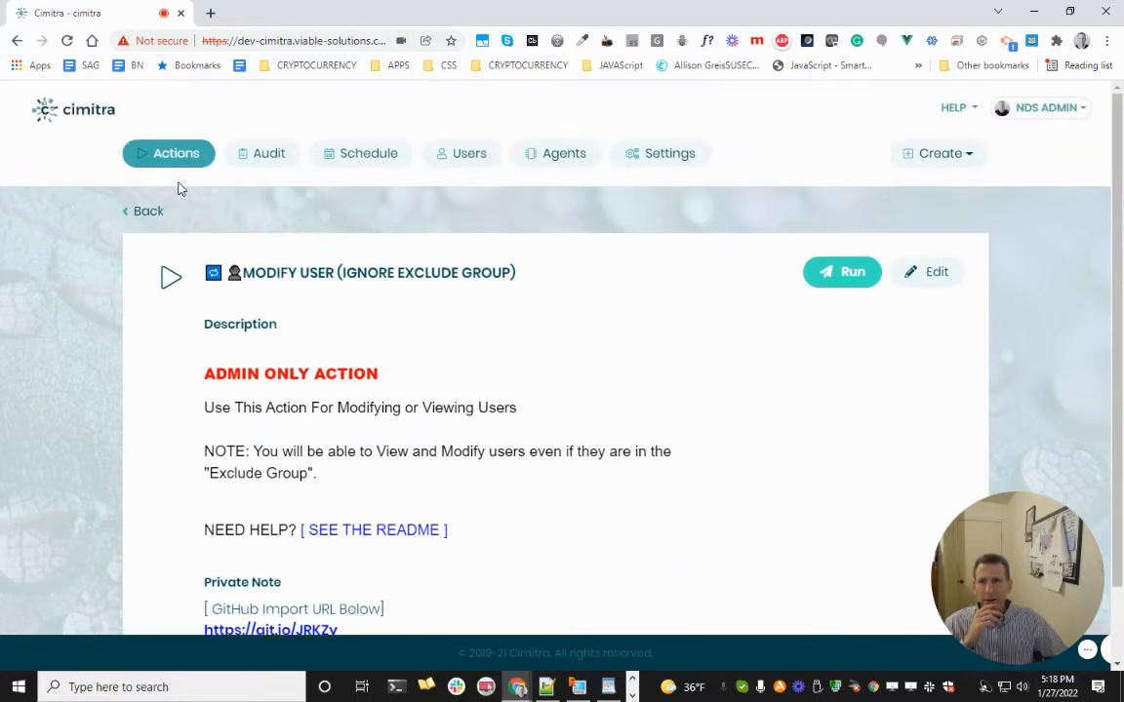
click(177, 164)
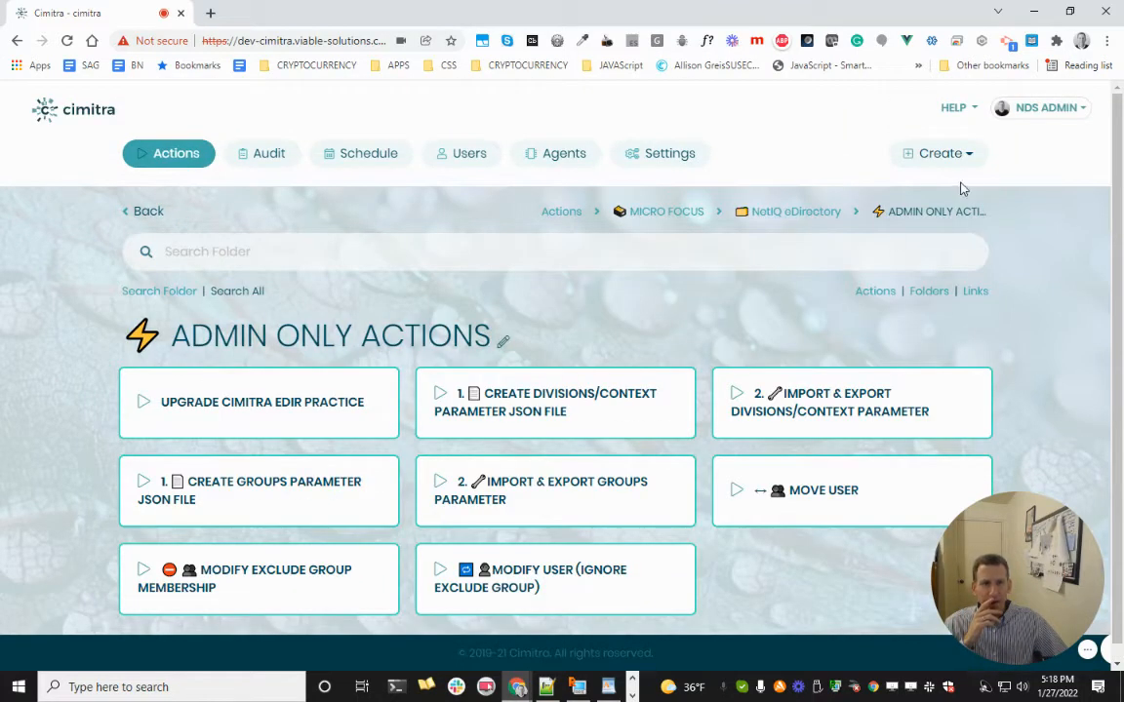
click(609, 685)
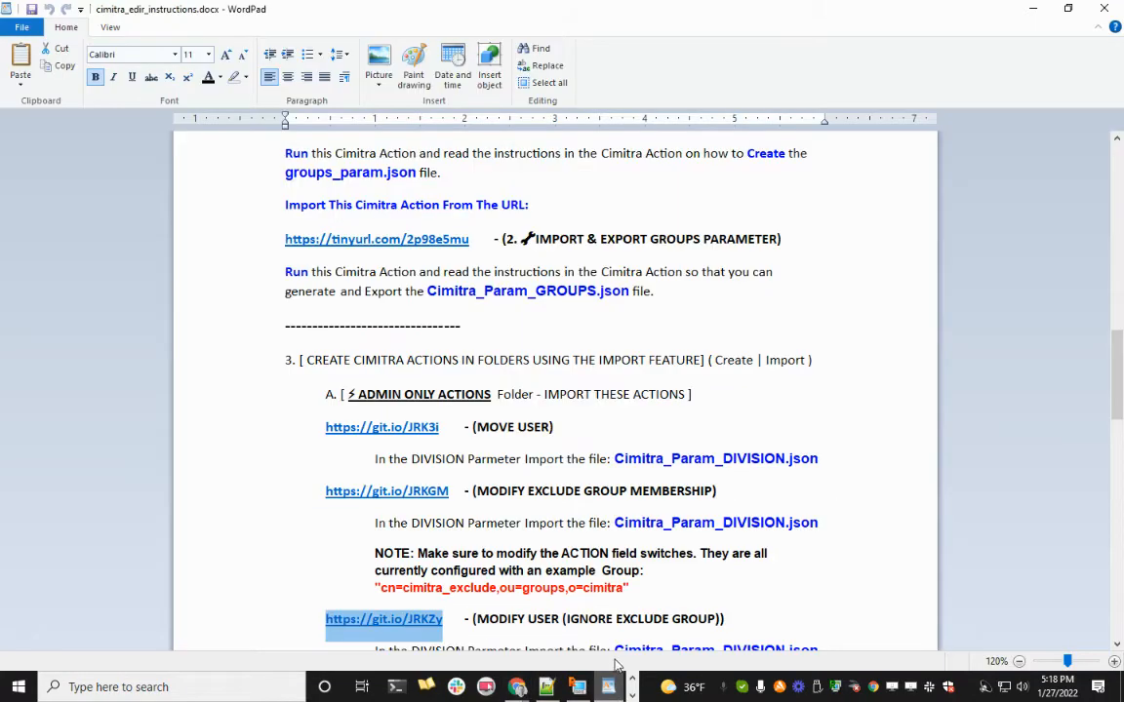
scroll(605, 626, down, 6)
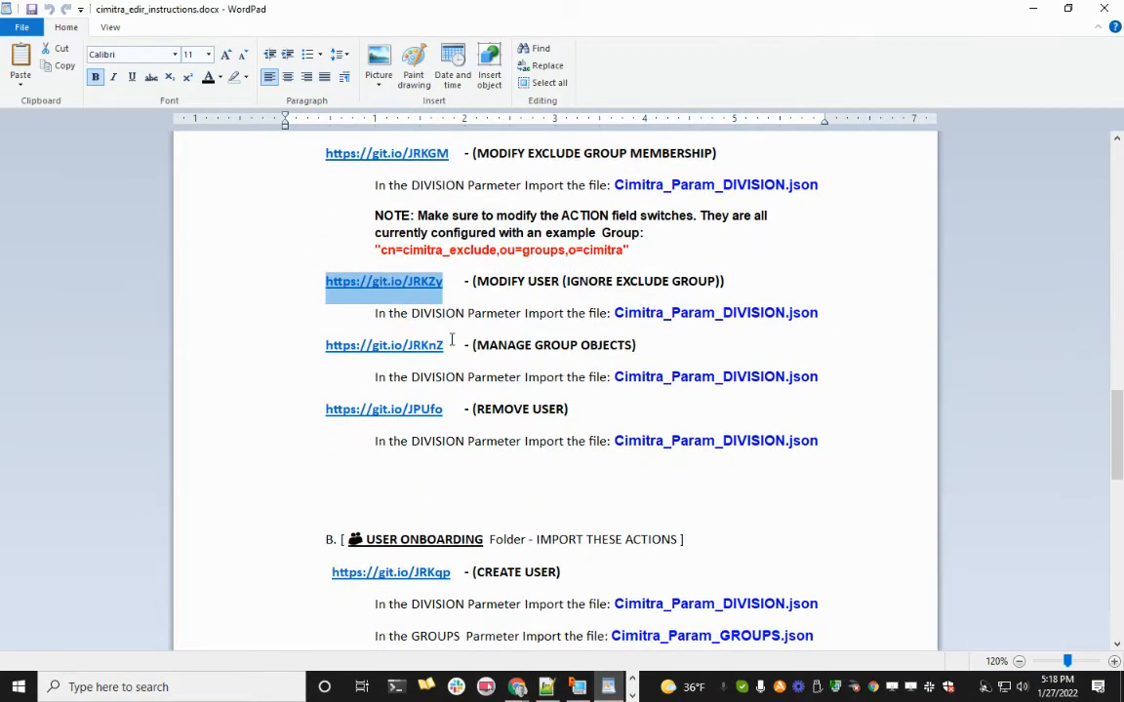
click(441, 349)
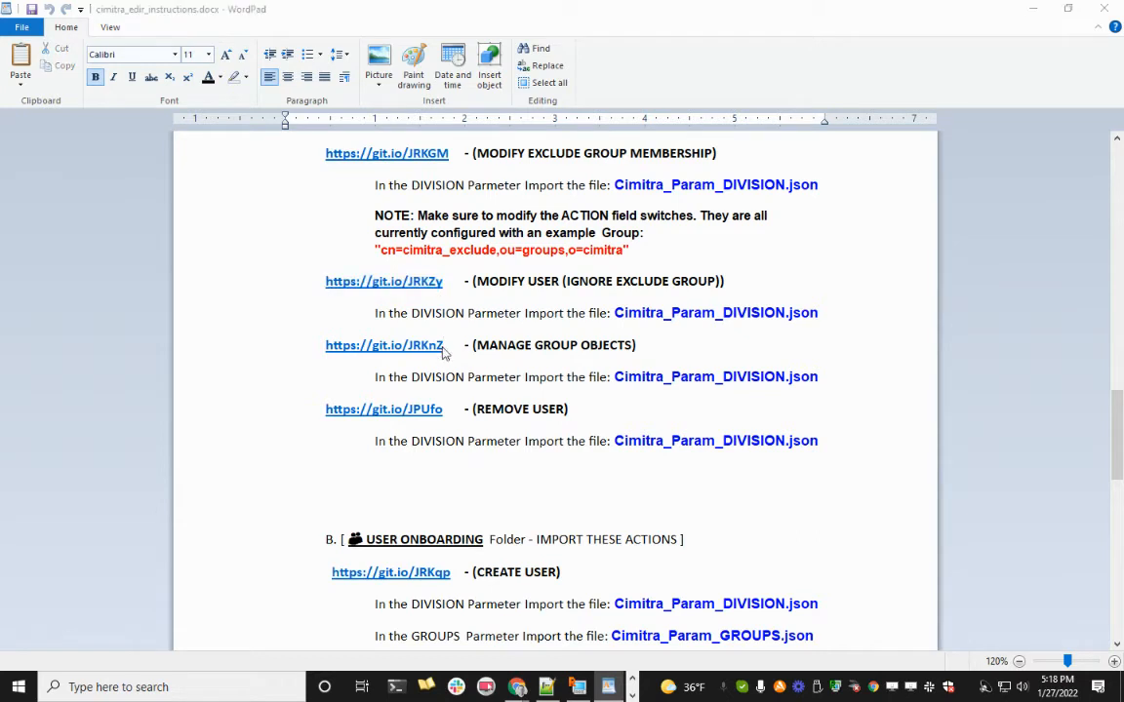
click(643, 380)
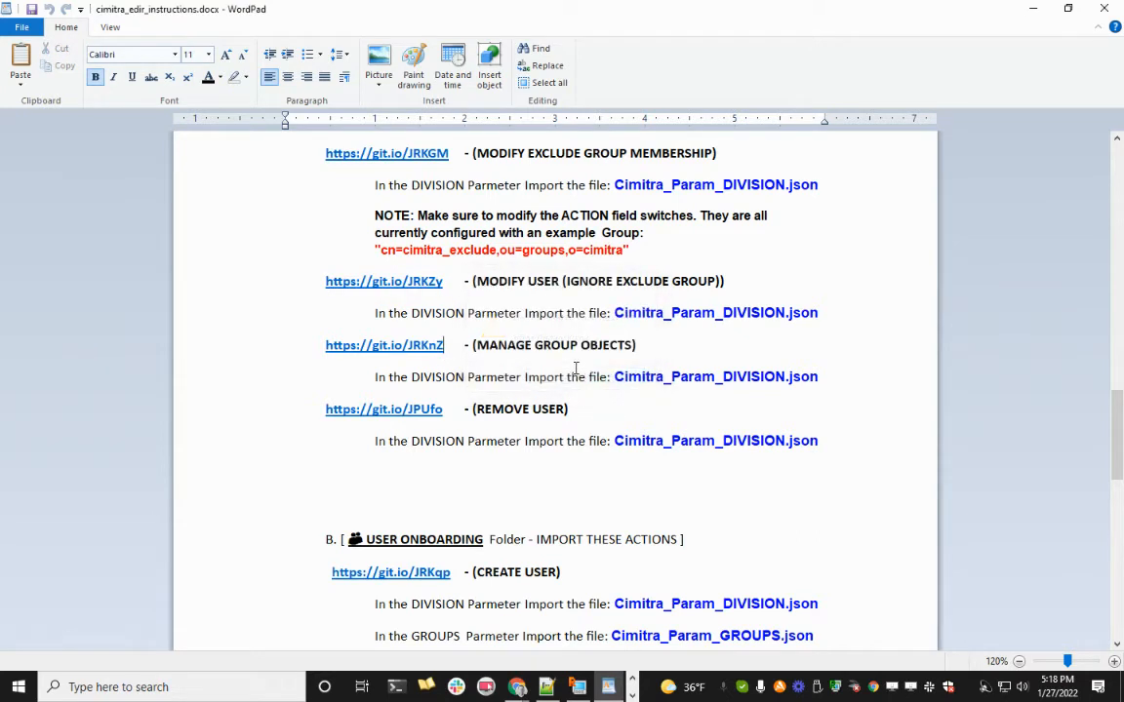
drag(446, 346, 336, 349)
key(ctrl+c)
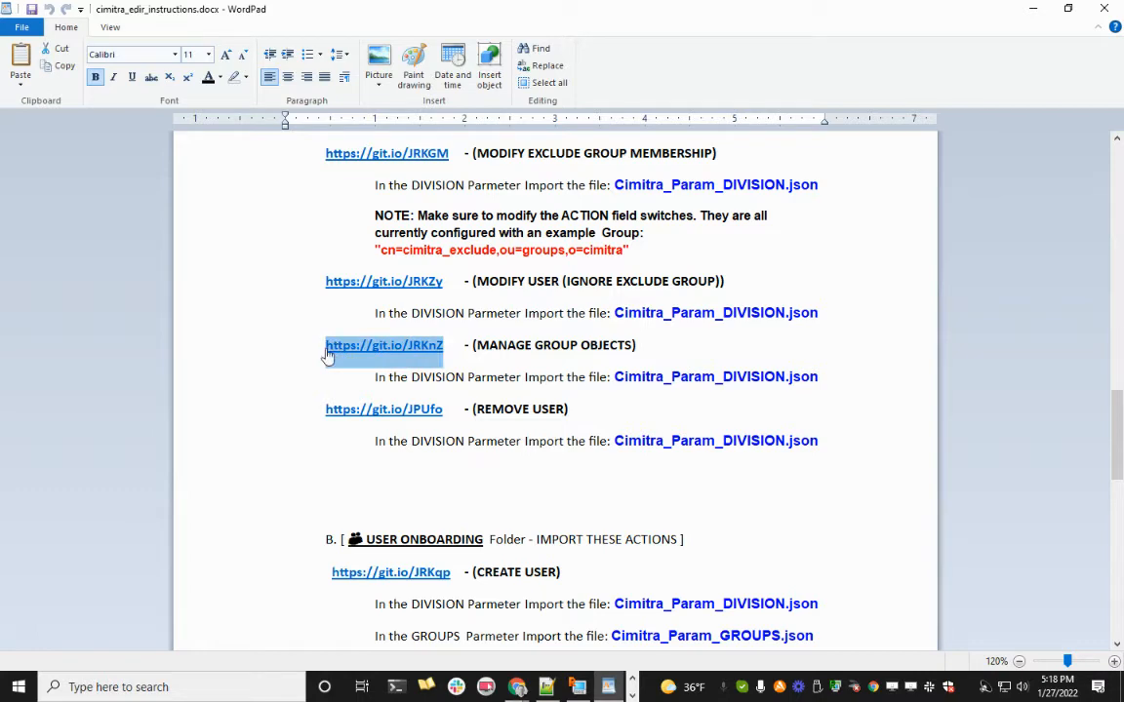
key(alt+Tab)
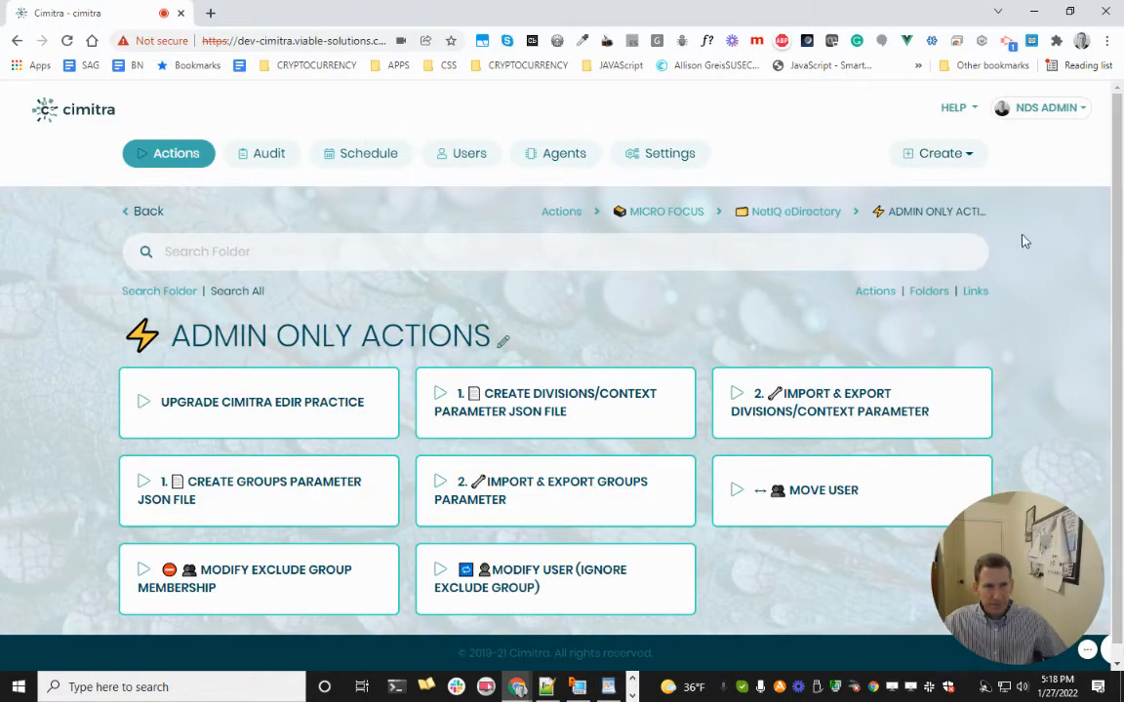
click(968, 162)
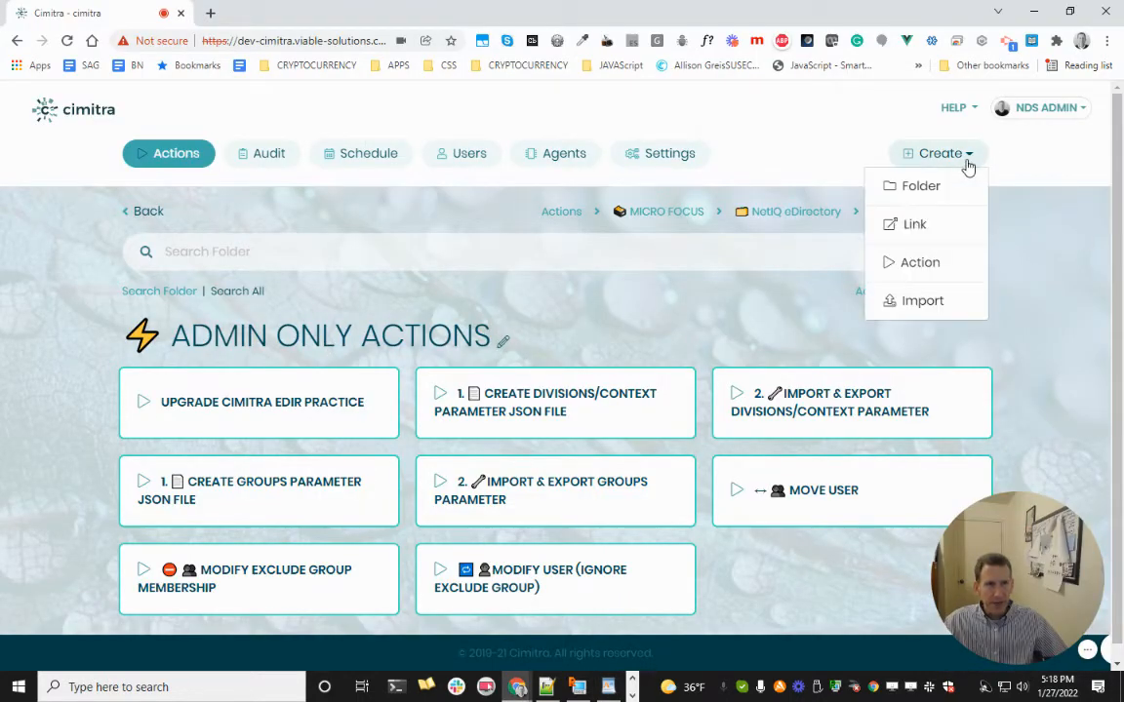
click(903, 304)
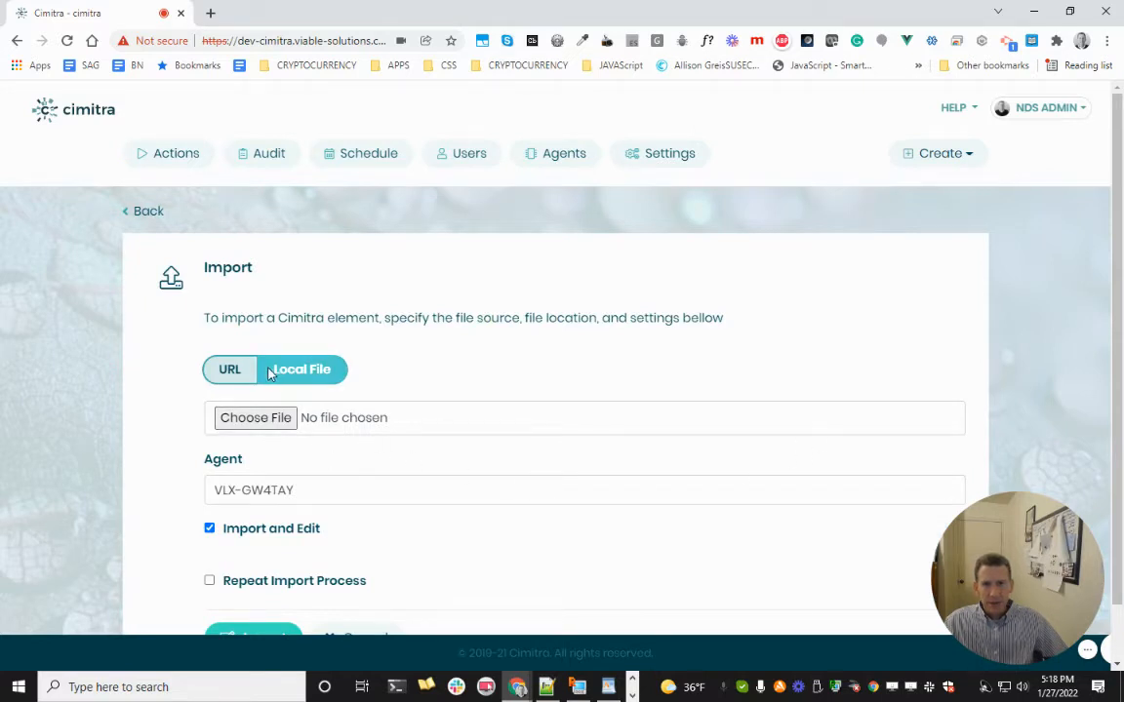
click(235, 375)
text(https://git.io/JRKZy)
key(ctrl+a)
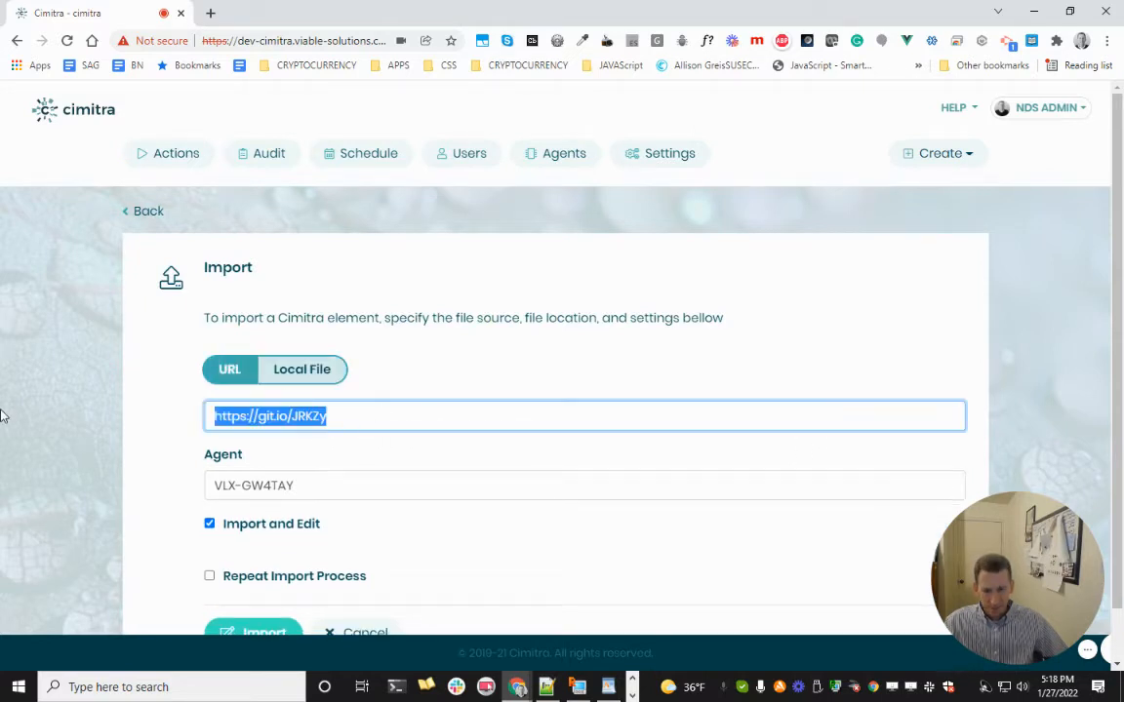
key(ctrl+v)
click(265, 631)
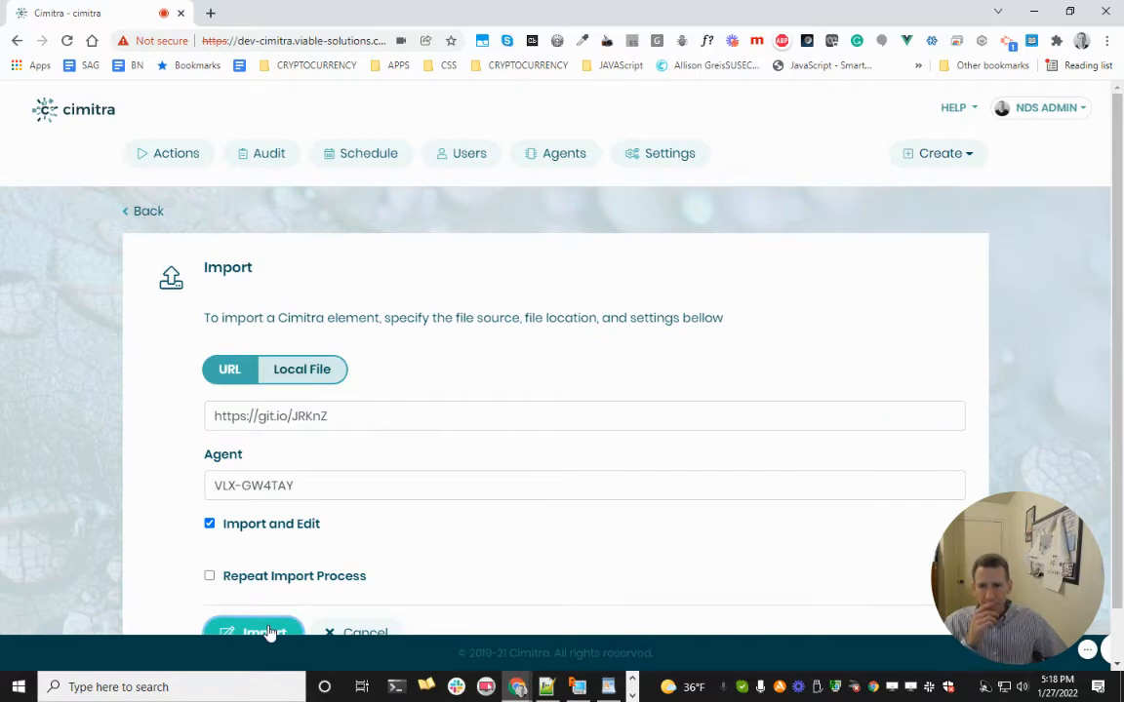
- Import the local file Cimitra_Param_DIVISION.json into the DIVISION parameter and create the MANAGE GROUP OBJECTS action
scroll(380, 514, down, 1)
scroll(380, 514, down, 6)
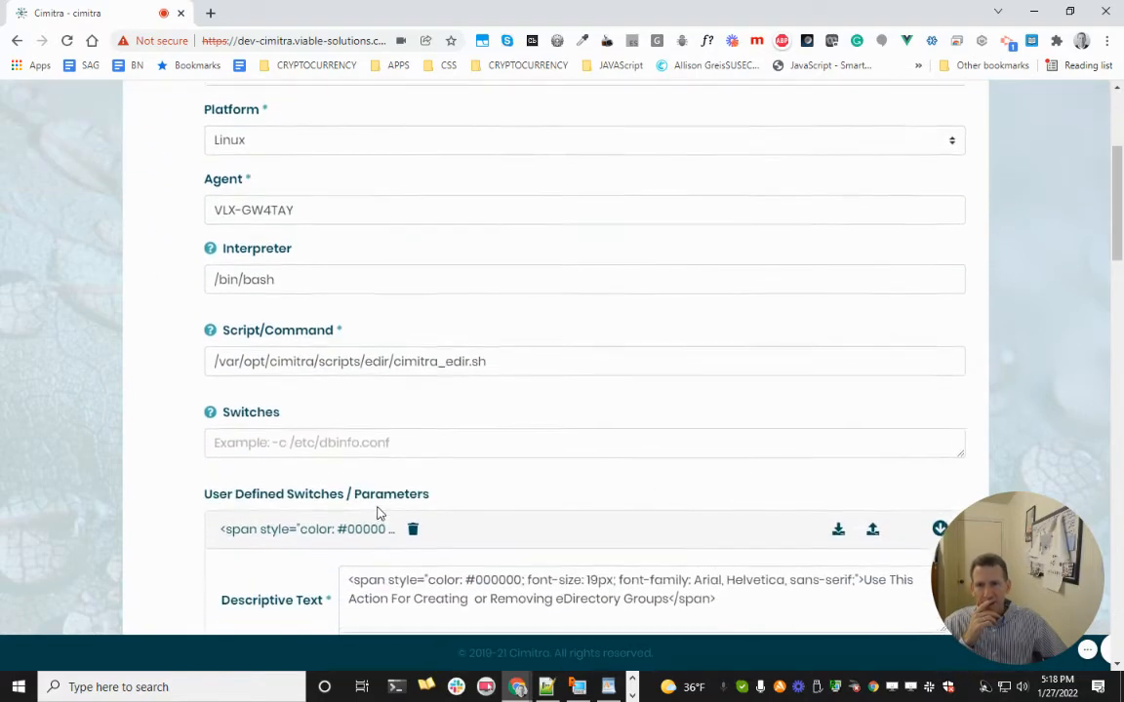
scroll(380, 514, down, 3)
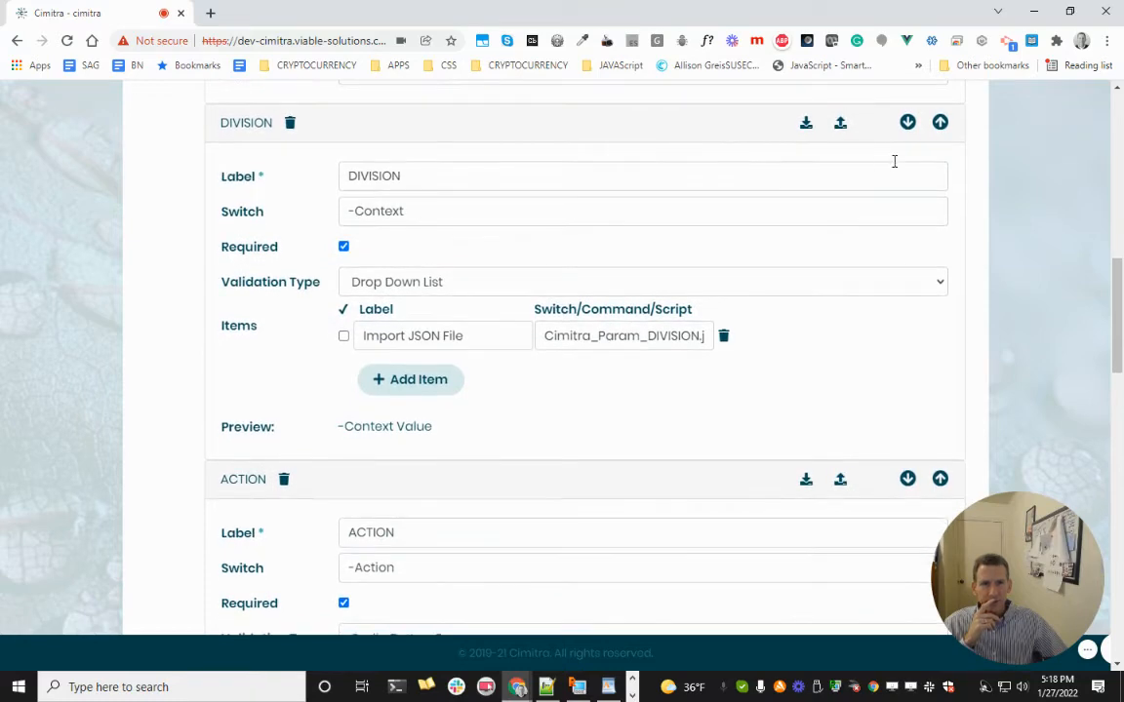
click(840, 123)
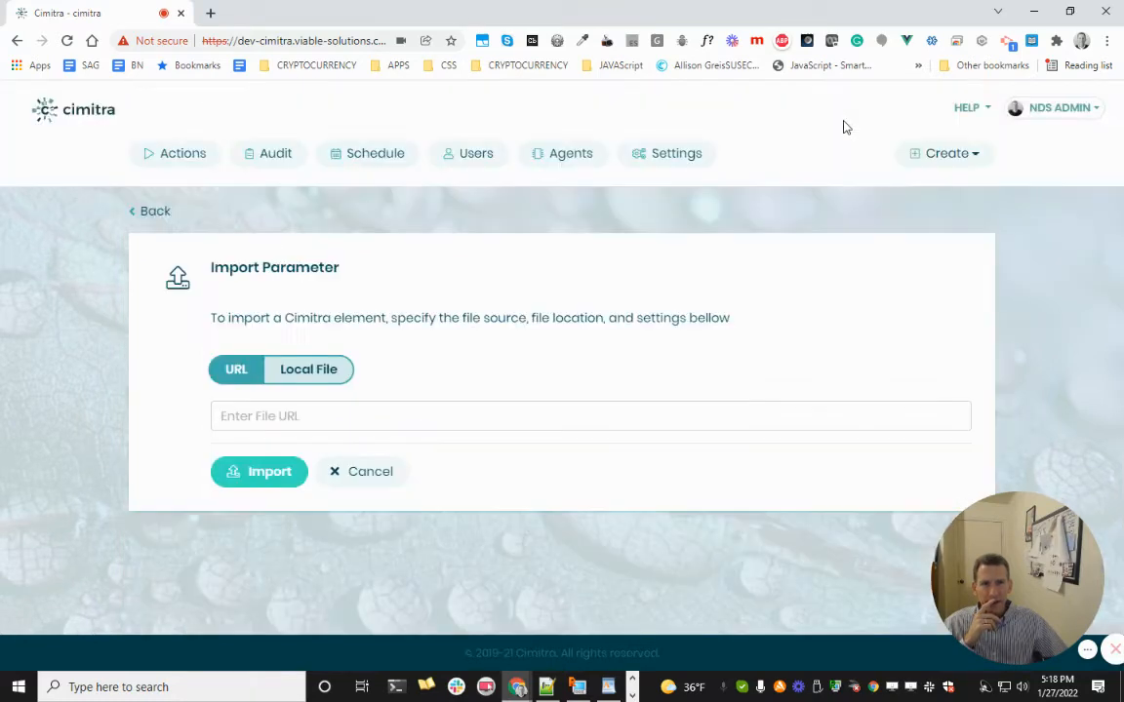
click(293, 378)
click(262, 418)
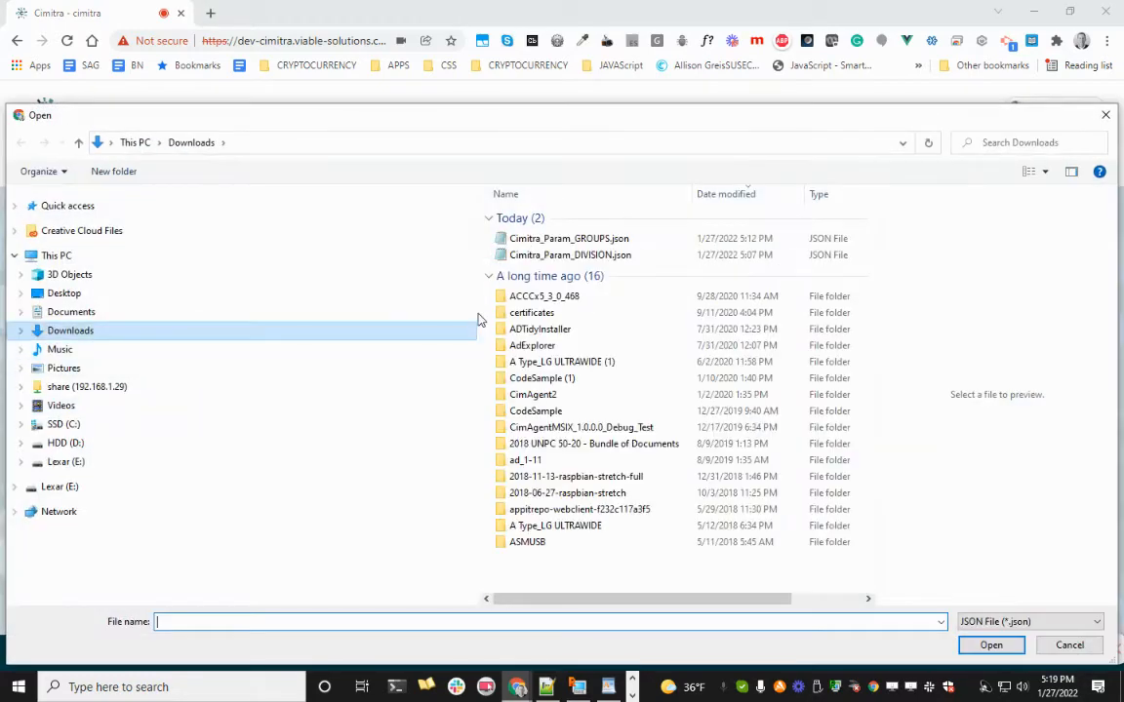
double_click(597, 257)
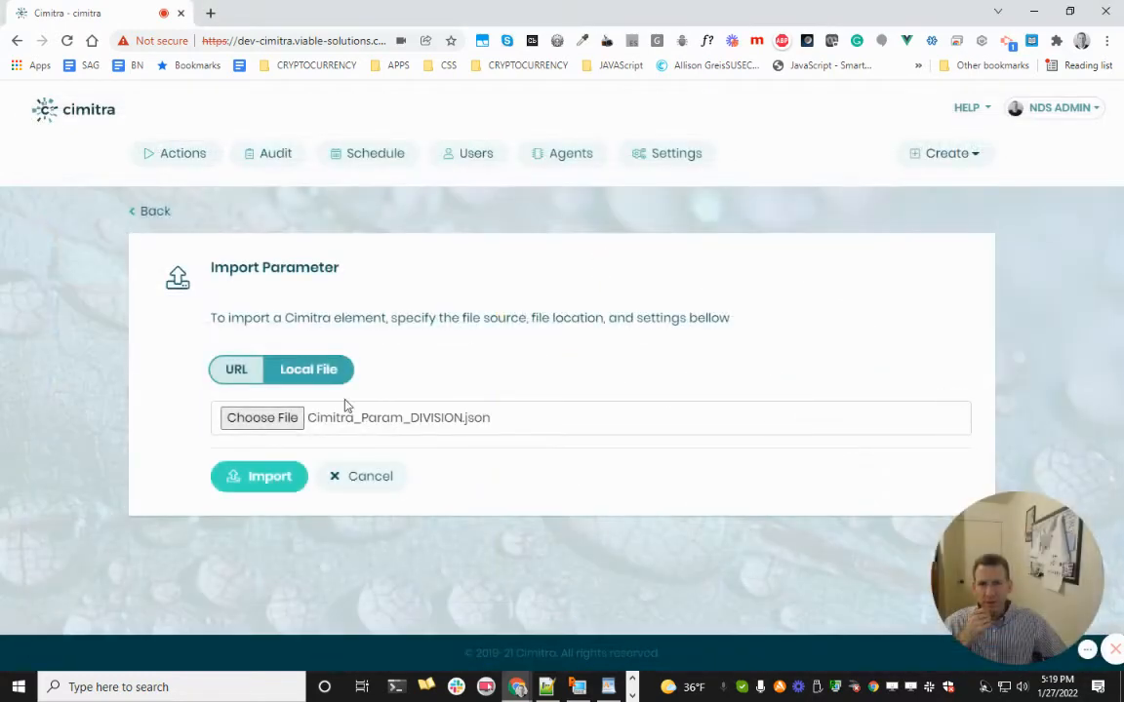
click(262, 476)
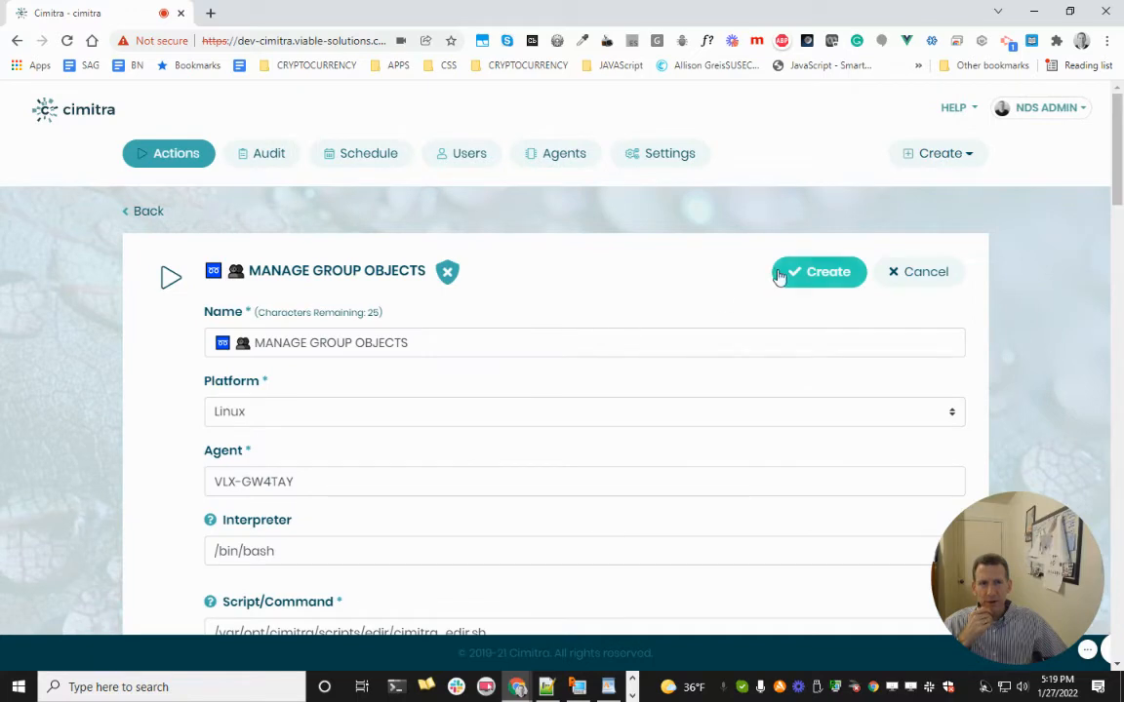
click(837, 277)
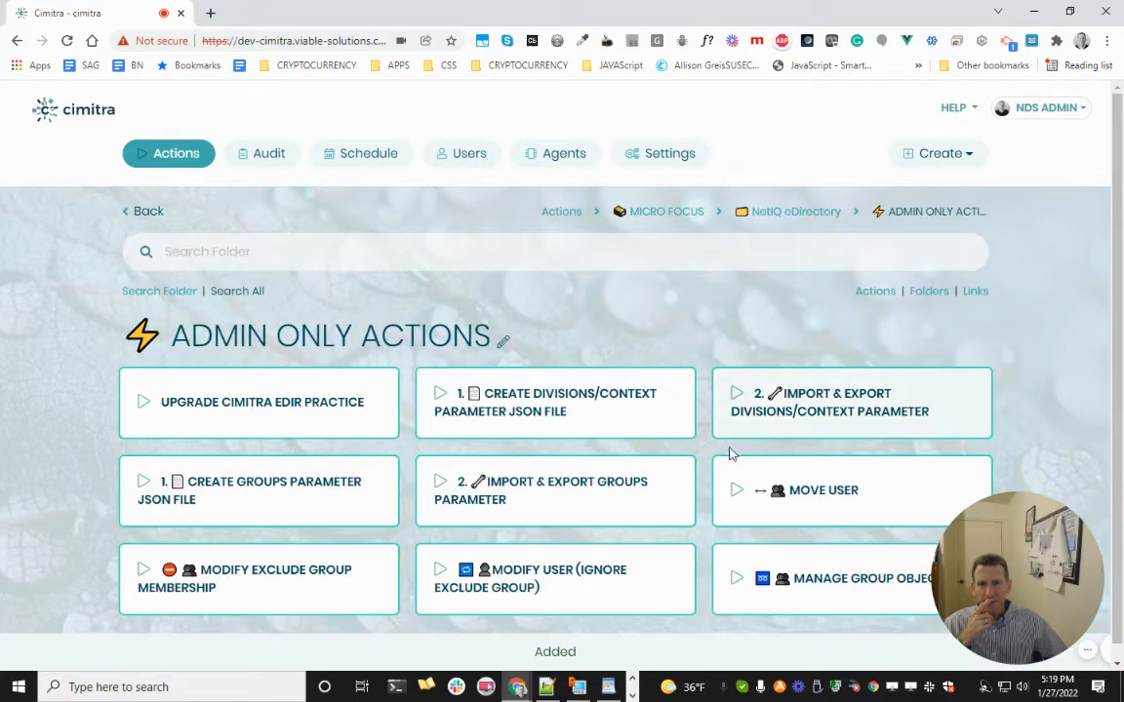
- Open the MANAGE GROUP OBJECTS run form, examine its action options and DIVISION choices, and return to the ADMIN ONLY ACTIONS folder
click(804, 574)
click(848, 273)
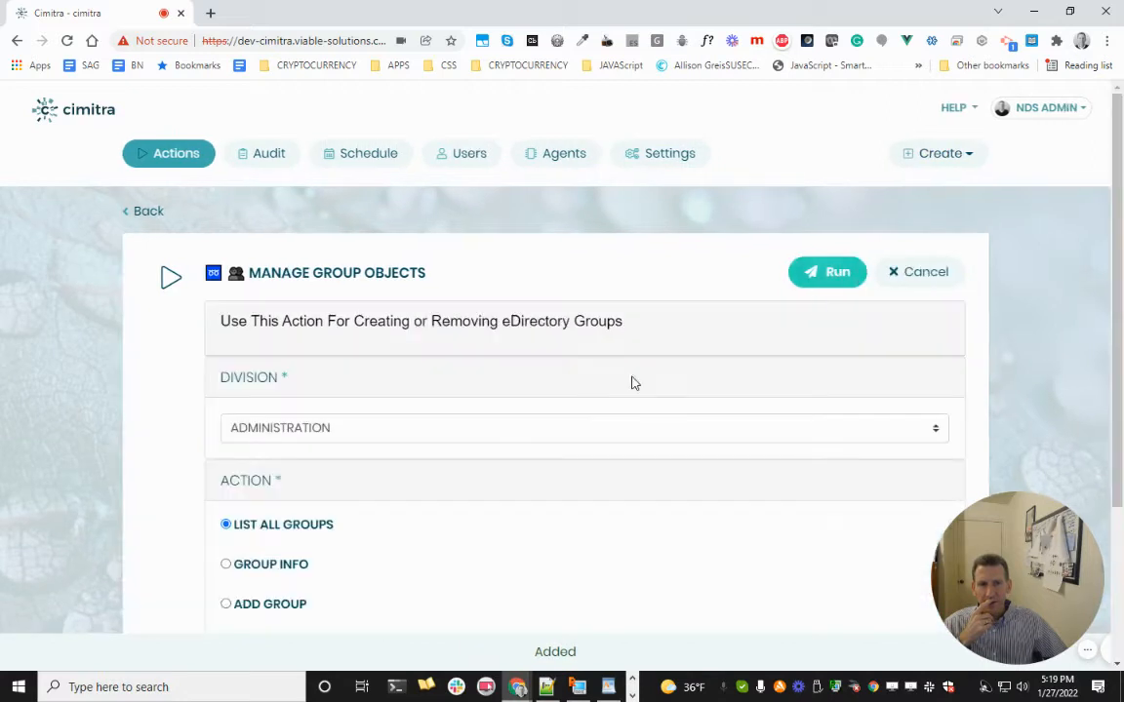
scroll(576, 405, down, 3)
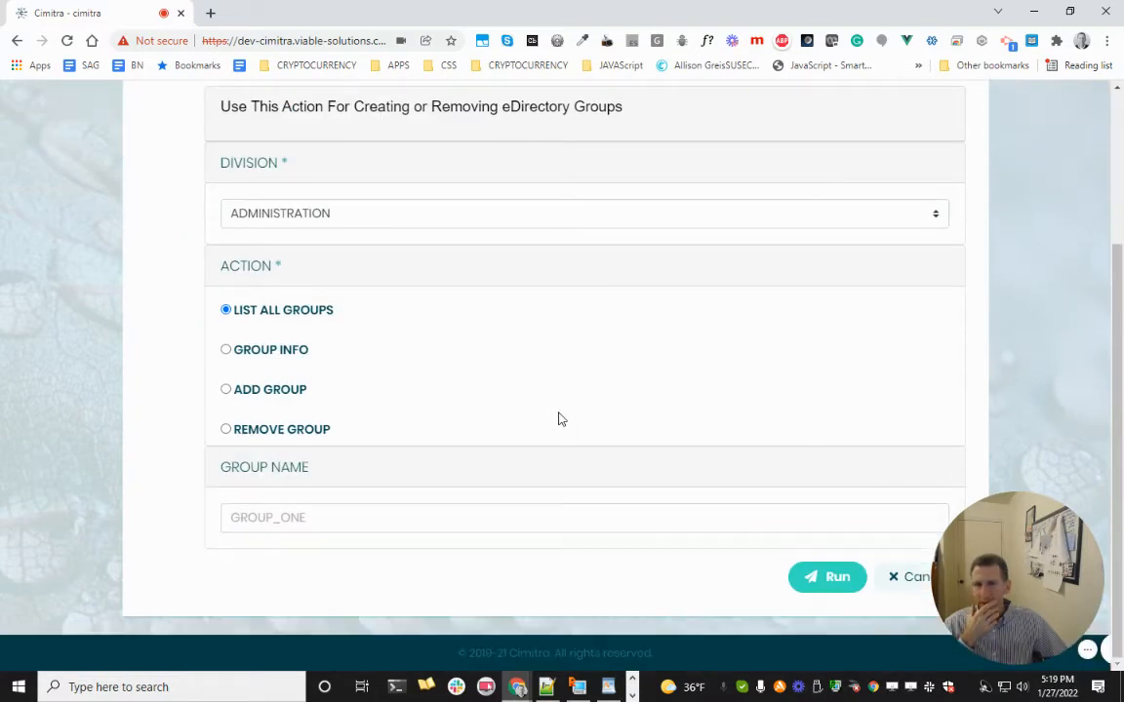
scroll(557, 419, up, 3)
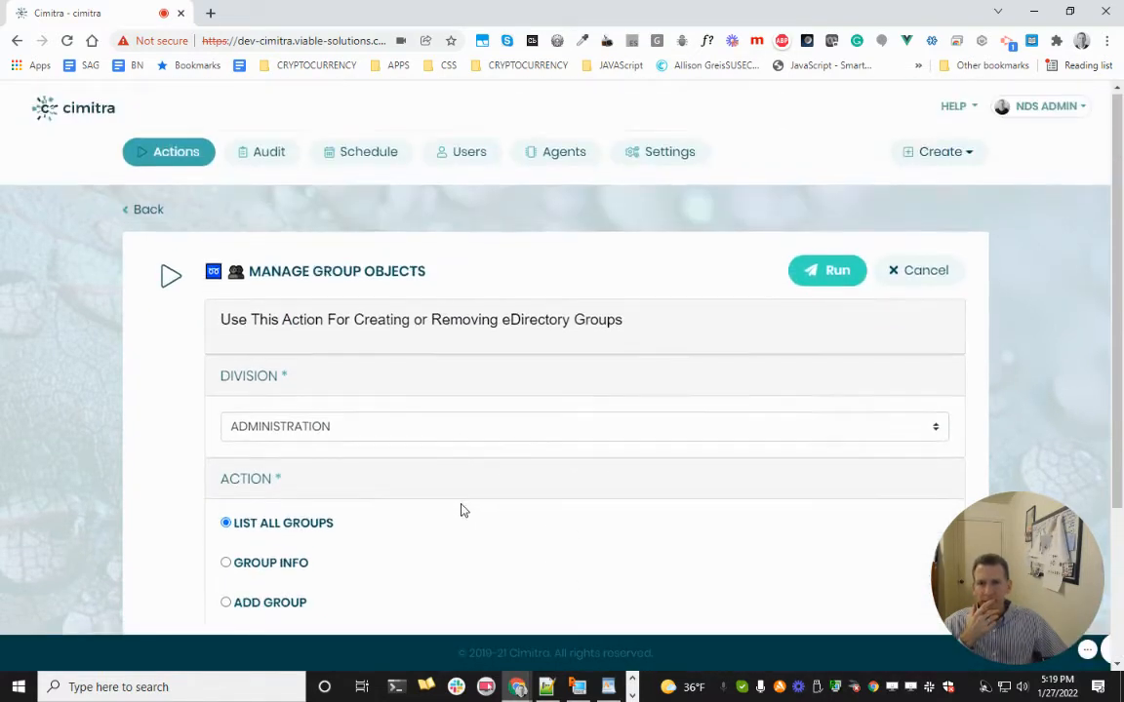
scroll(459, 439, down, 3)
scroll(448, 434, up, 3)
click(439, 435)
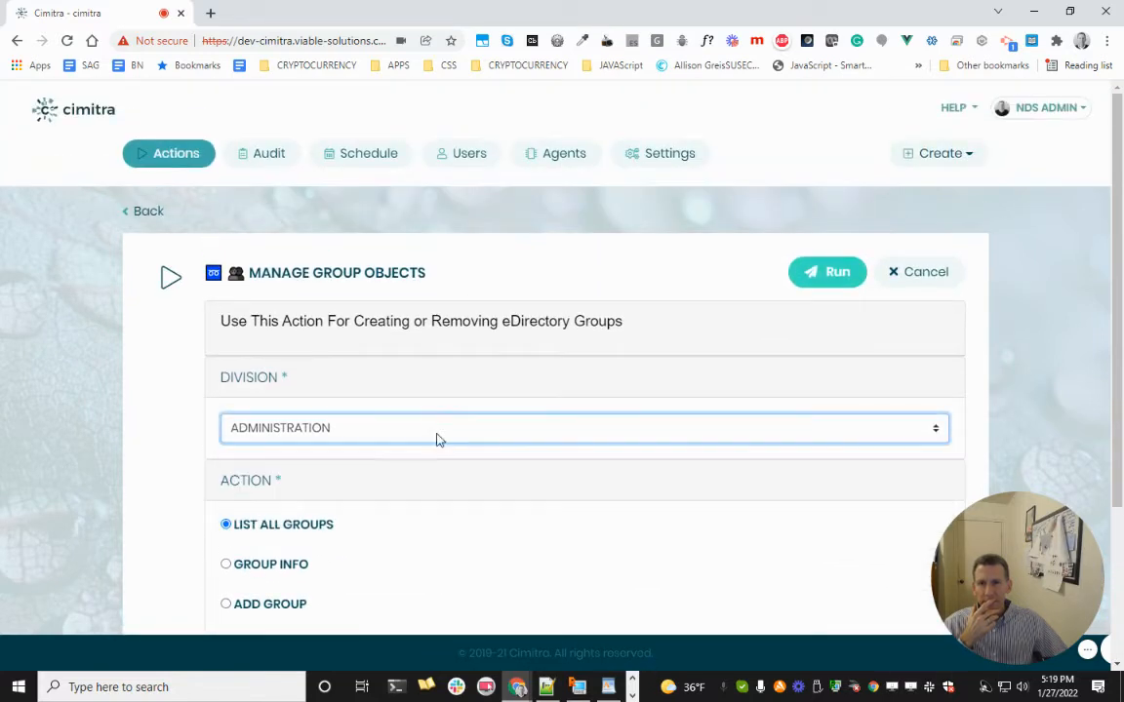
click(435, 431)
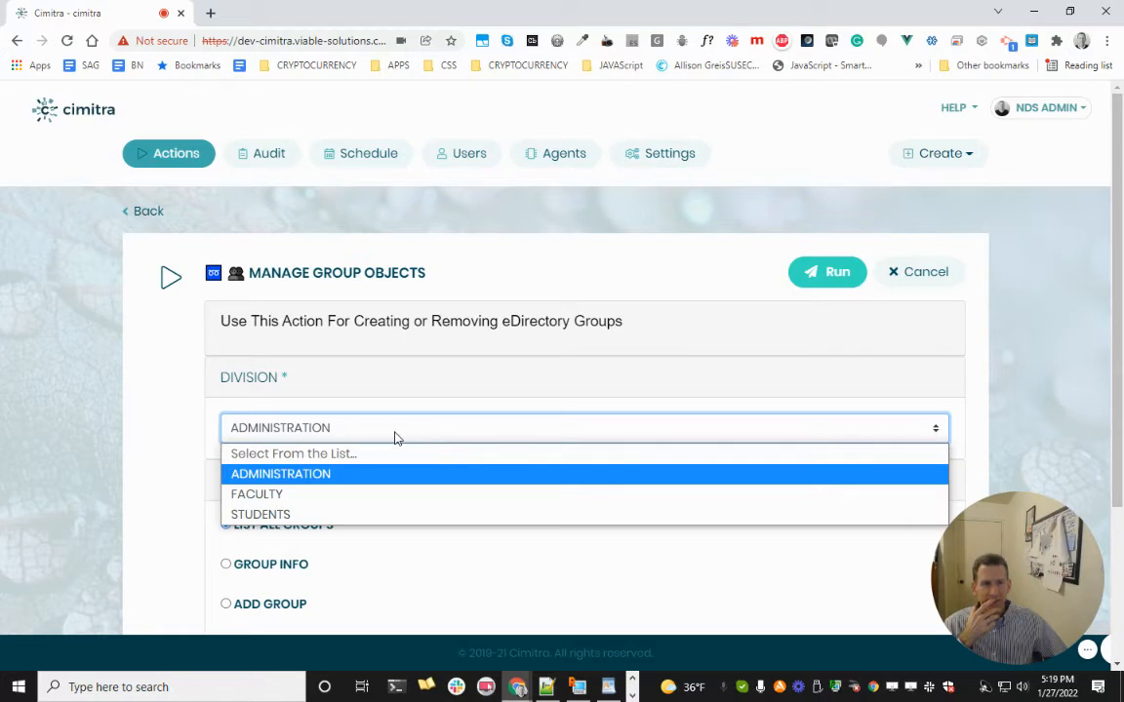
click(902, 278)
click(903, 278)
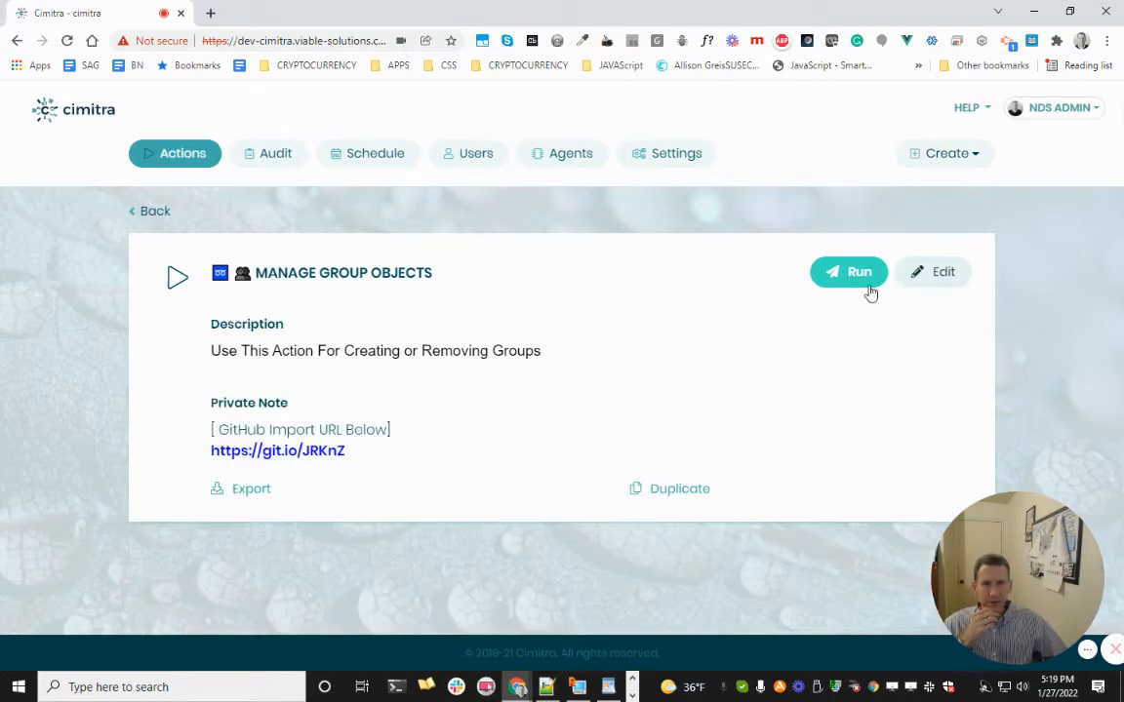
click(195, 156)
- Check the DIVISION choices in the MODIFY USER (IGNORE EXCLUDE GROUP) run form and return to the folder
click(590, 578)
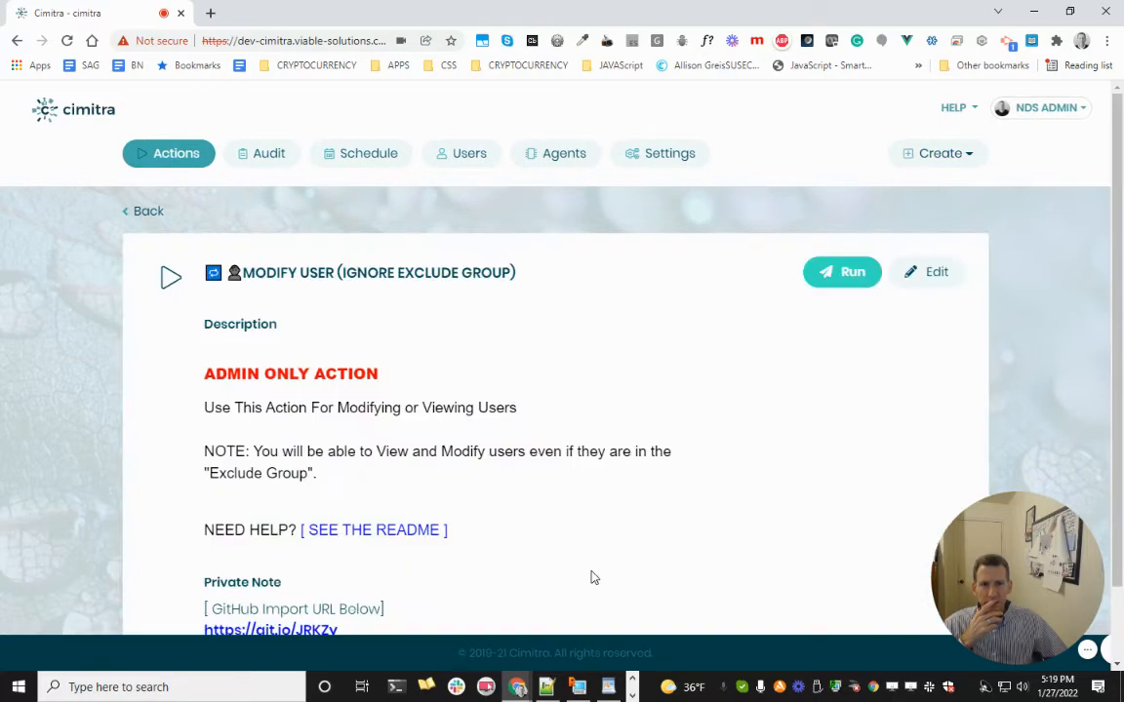
click(831, 278)
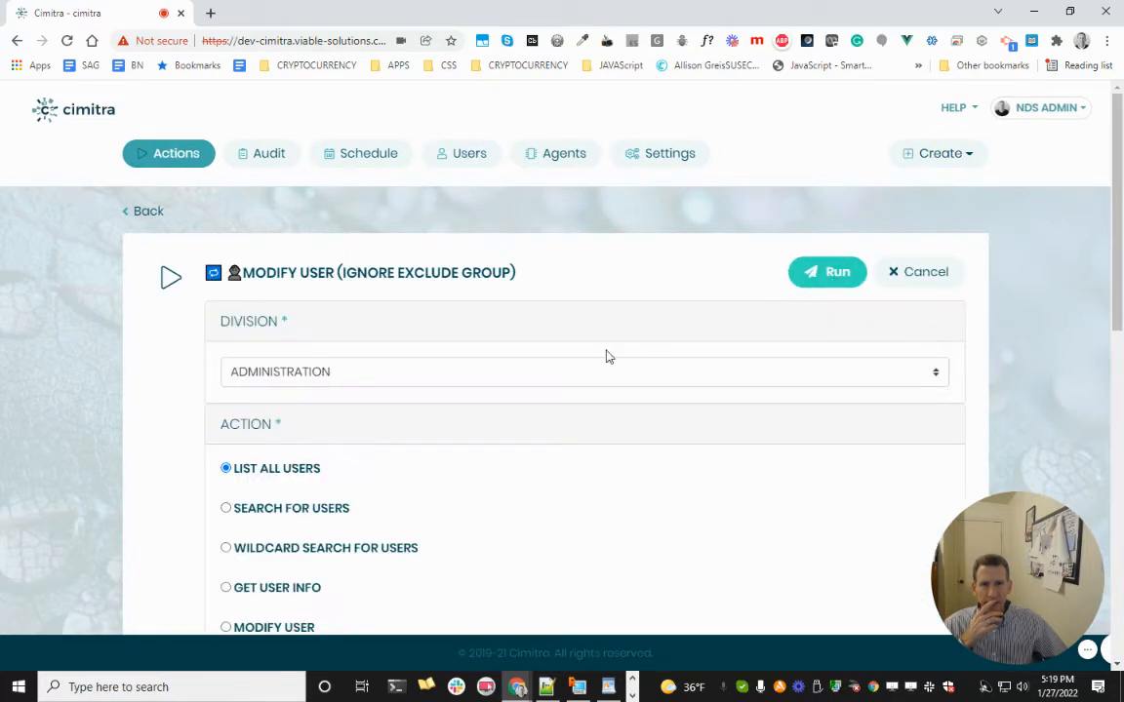
click(507, 369)
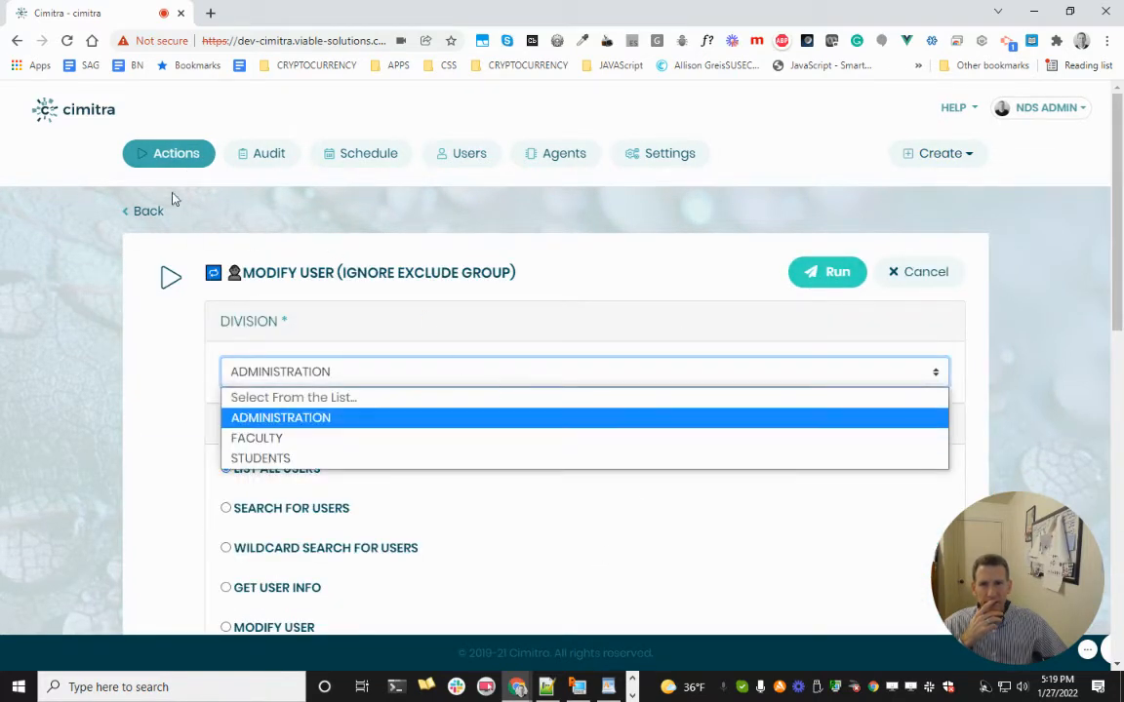
click(176, 159)
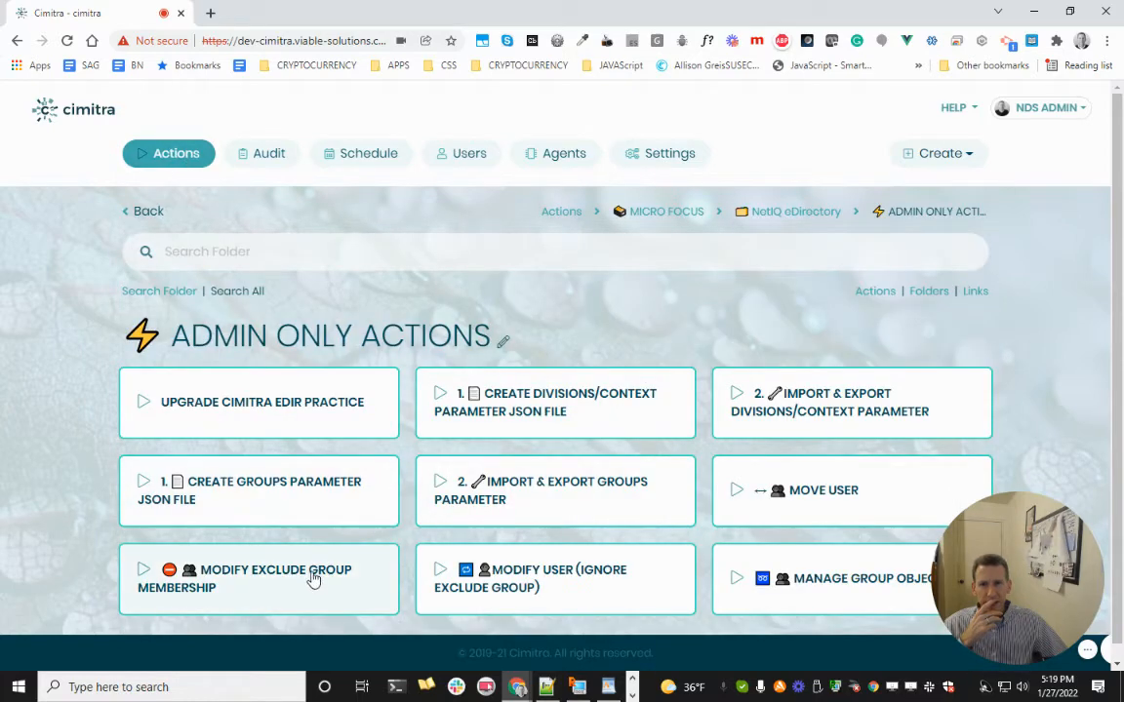
- Check the DIVISION choices in the MODIFY EXCLUDE GROUP MEMBERSHIP run form and return to the folder
click(387, 566)
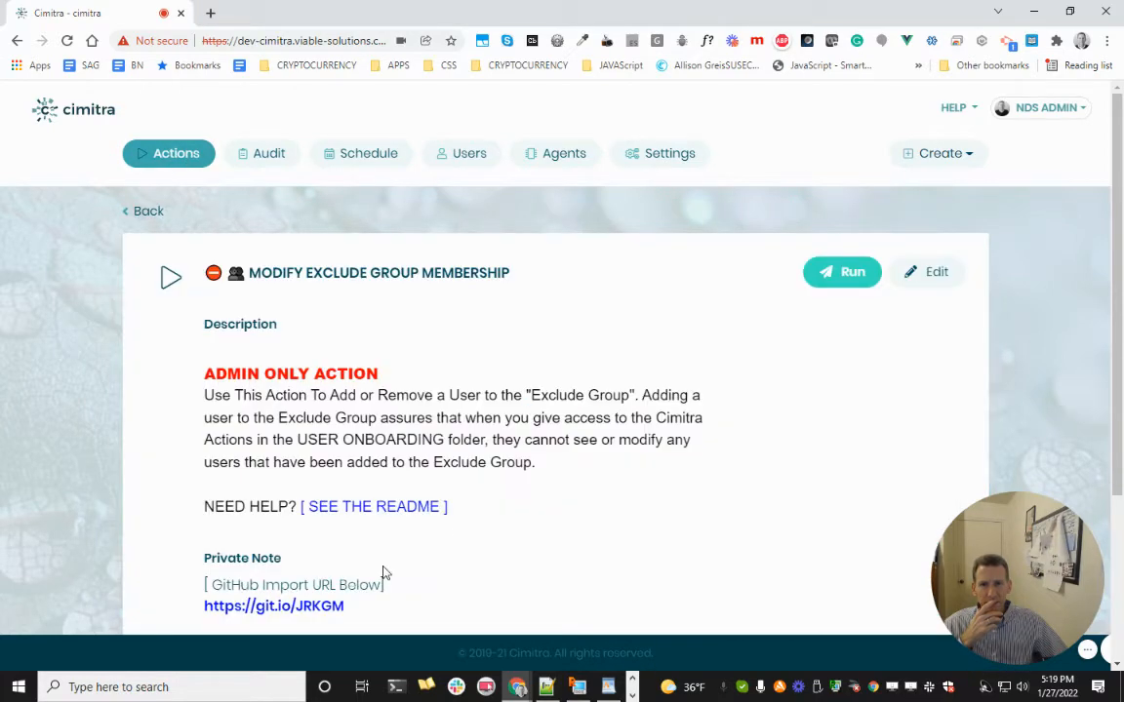
click(854, 279)
click(521, 369)
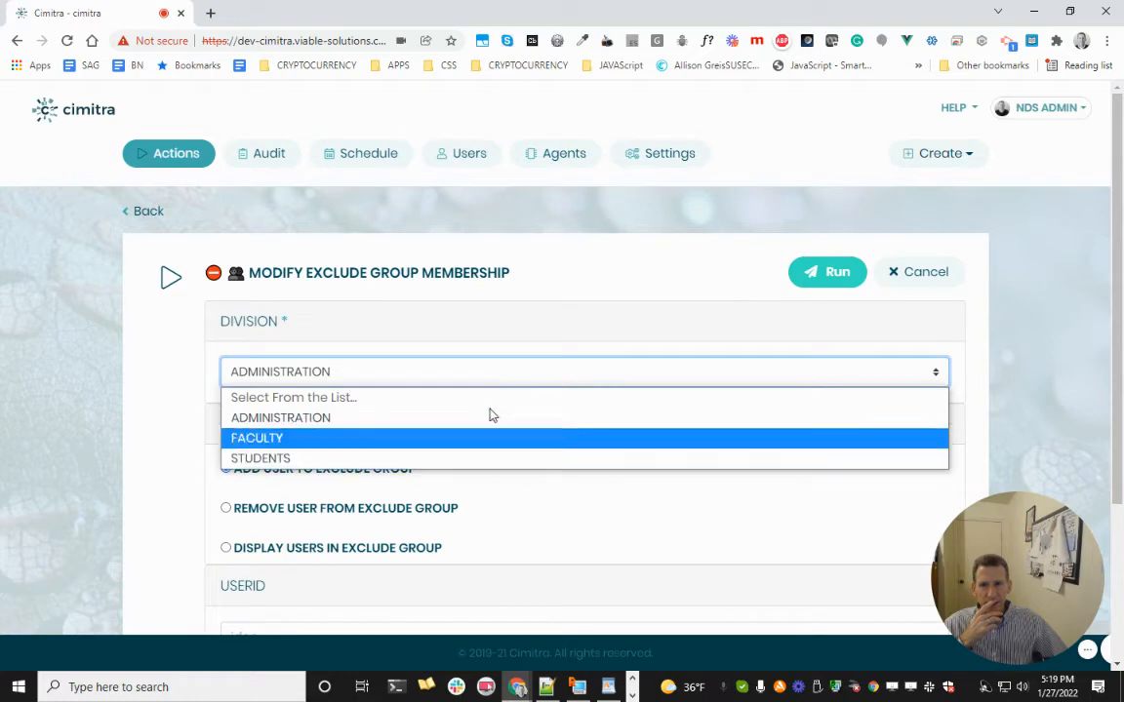
click(459, 279)
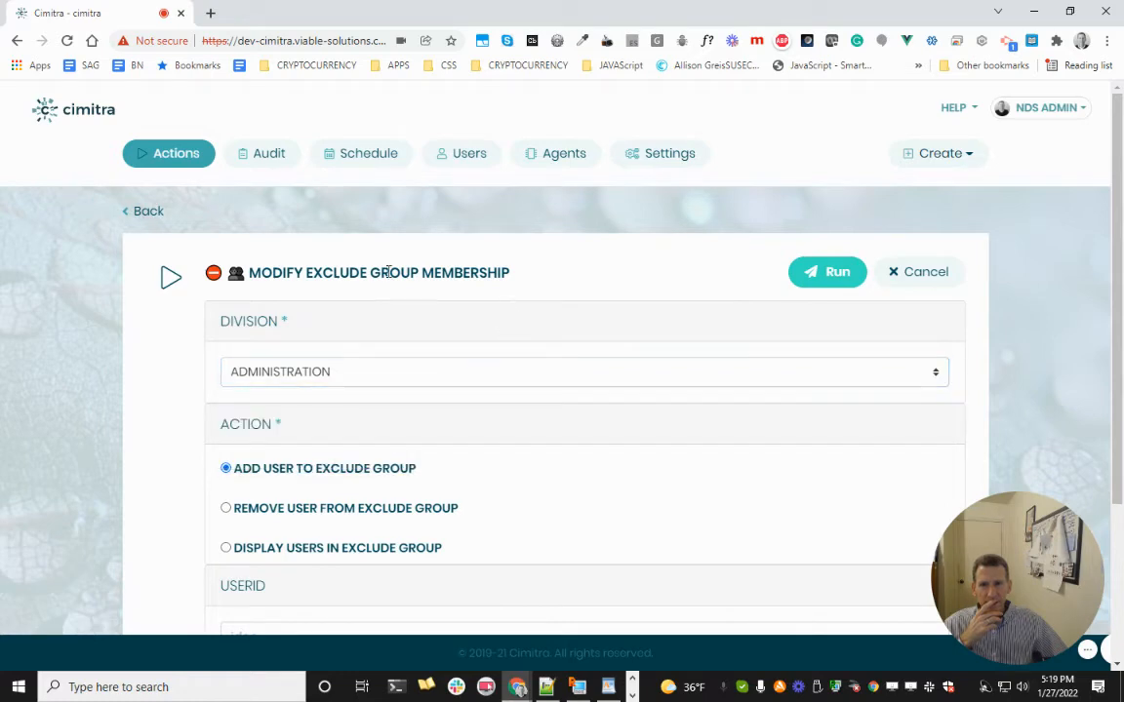
click(182, 164)
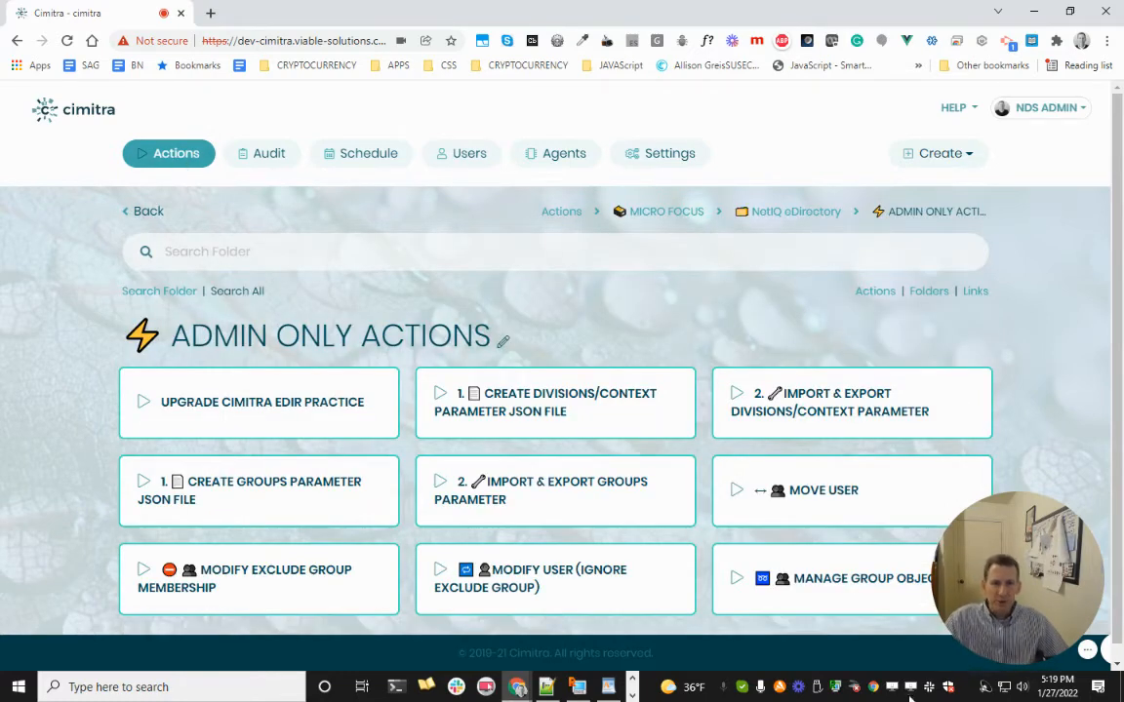
click(607, 687)
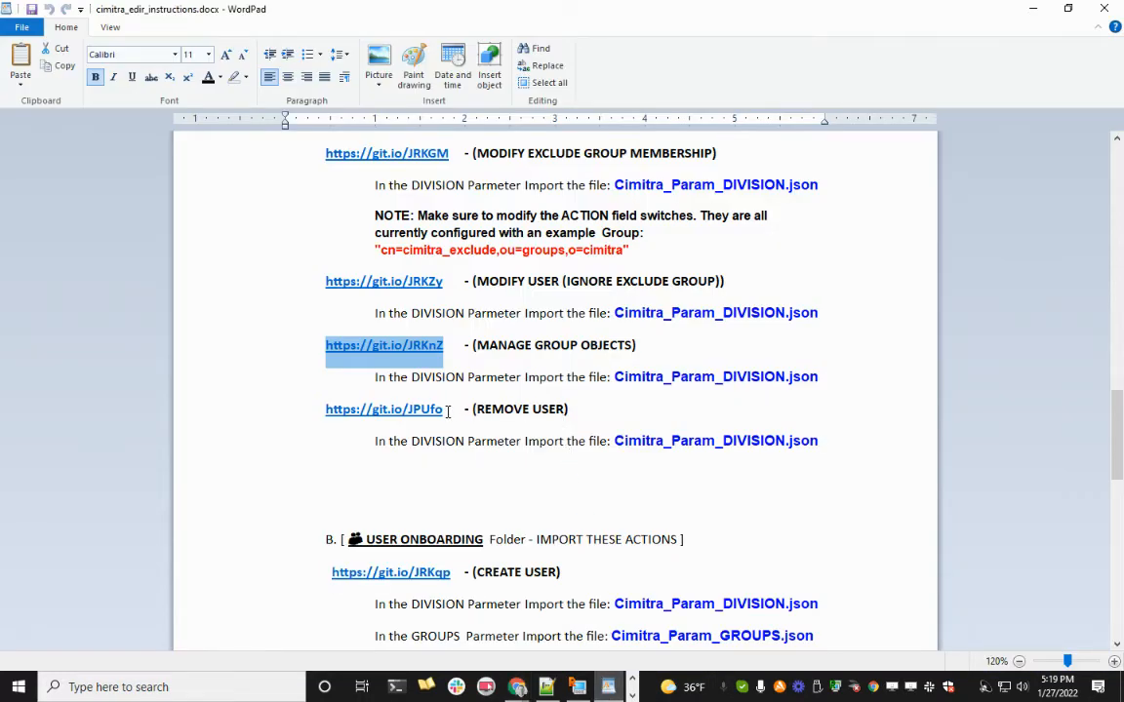
drag(448, 411, 343, 424)
key(ctrl+c)
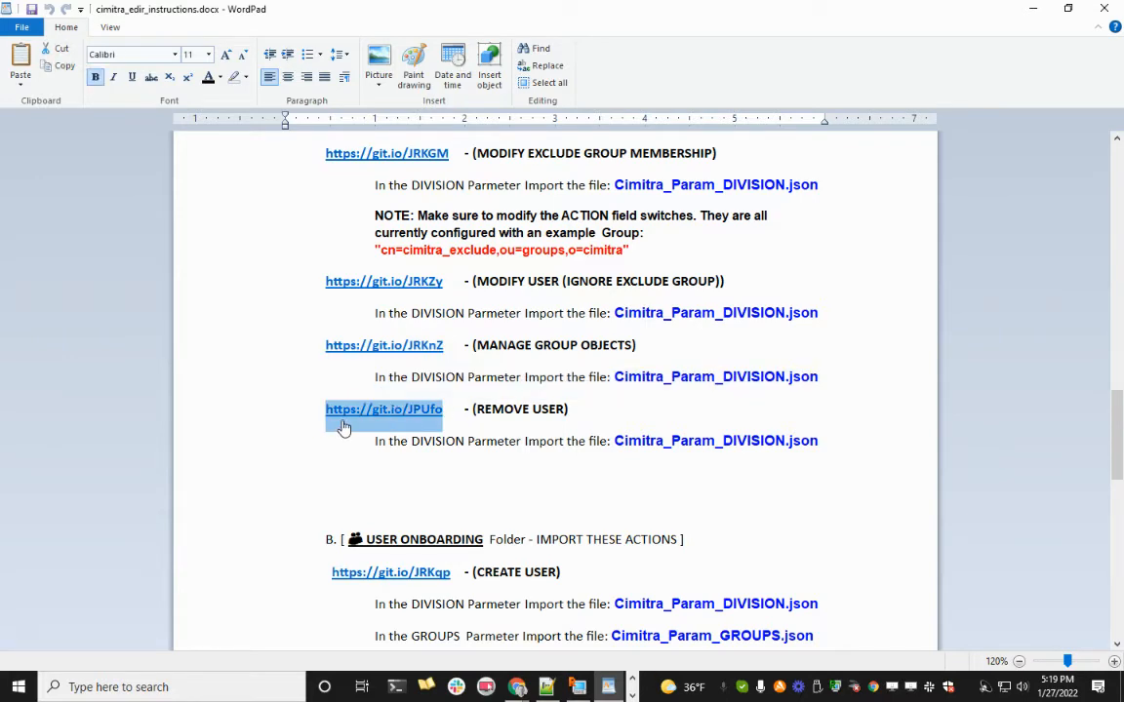
click(517, 686)
click(485, 606)
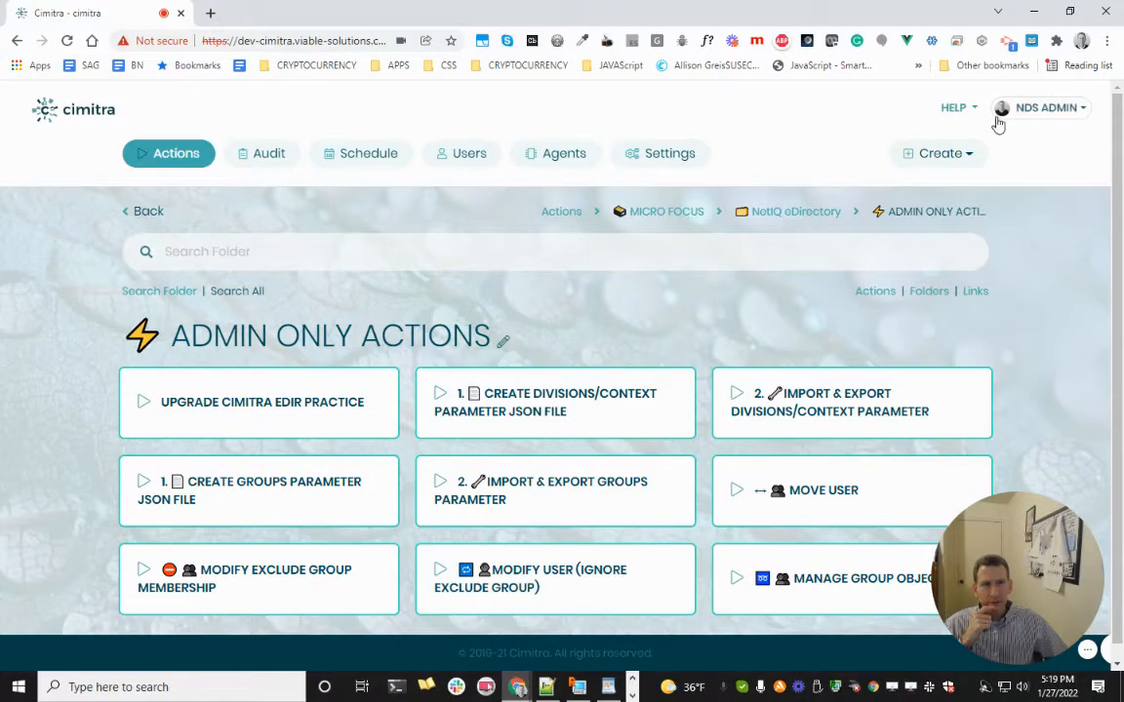
click(952, 155)
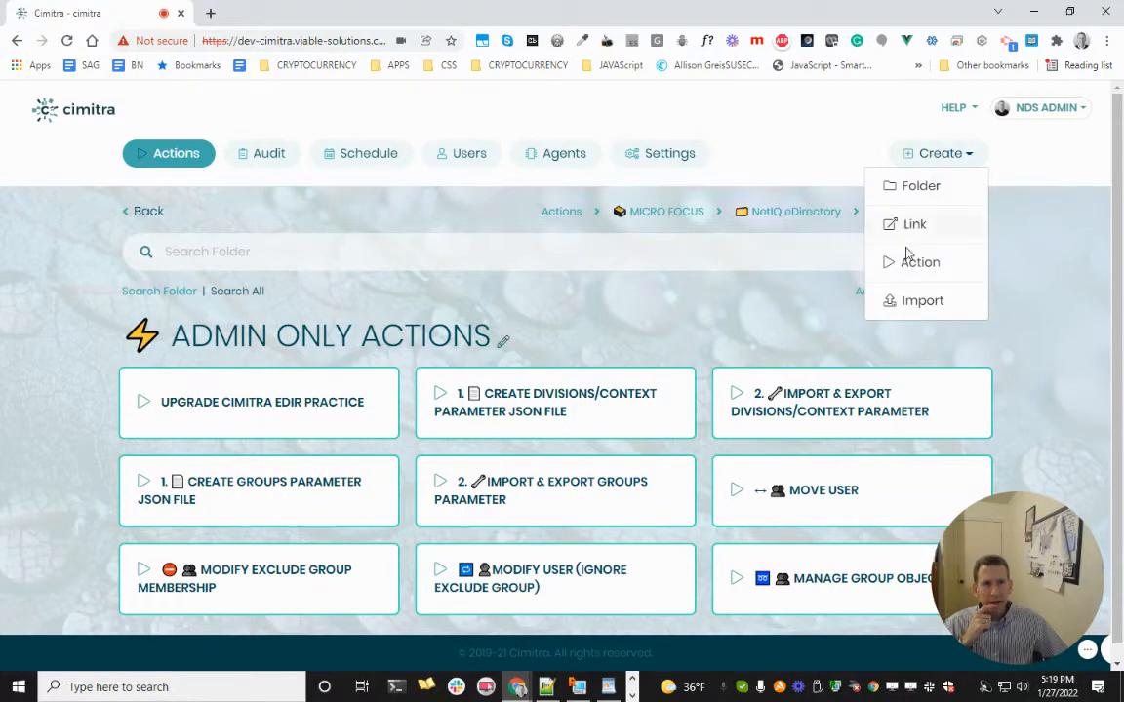
click(917, 303)
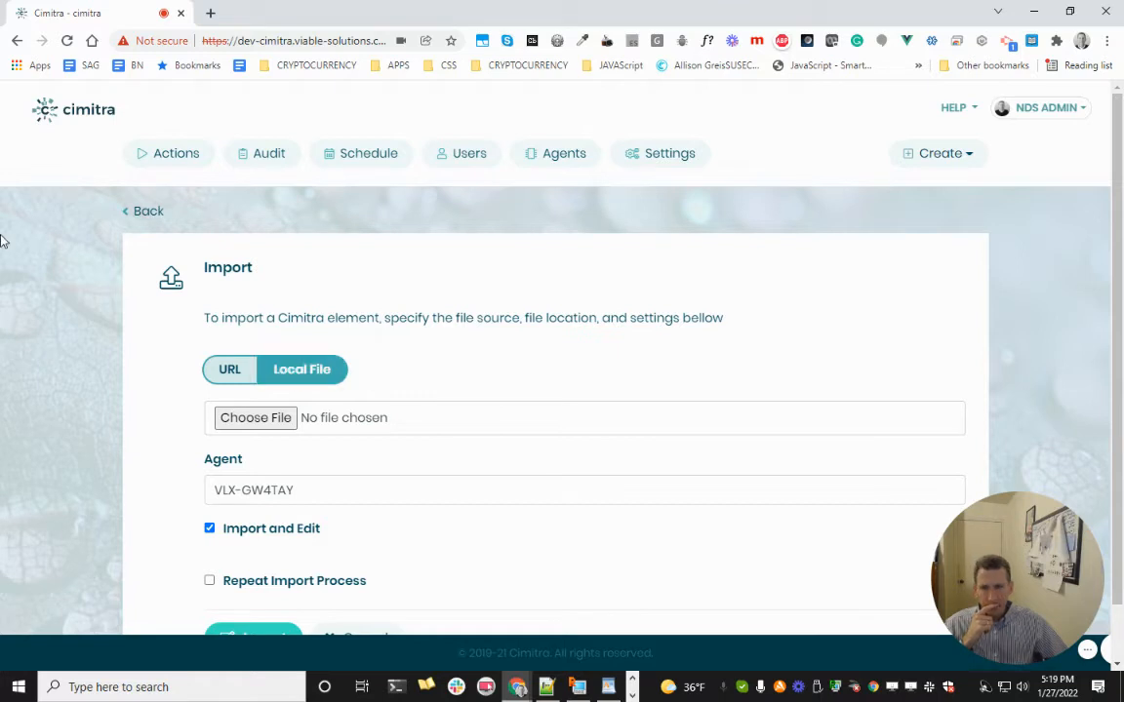
click(227, 375)
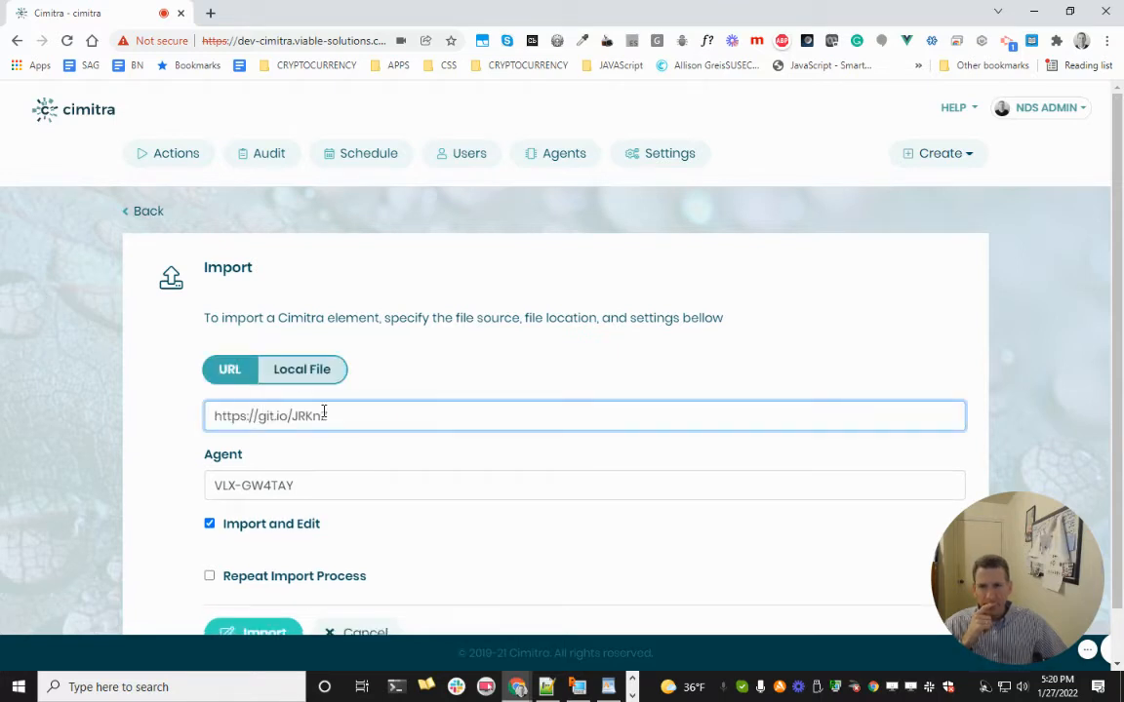
drag(322, 413, 0, 447)
key(ctrl+v)
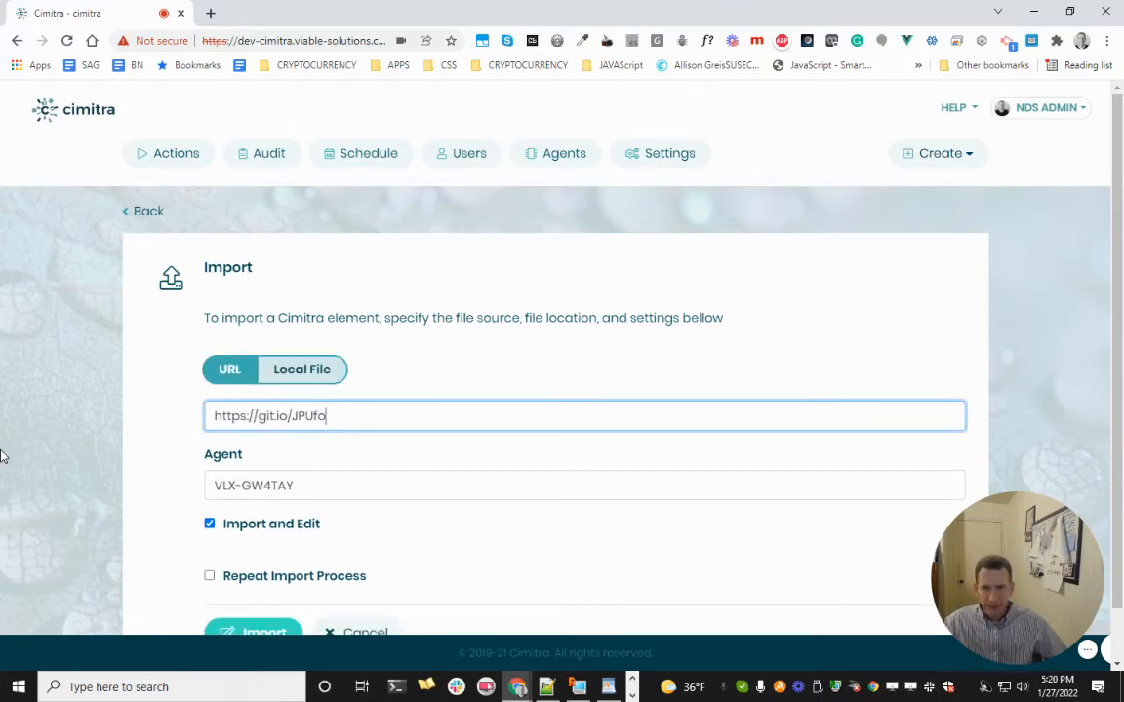
scroll(297, 575, down, 1)
click(273, 586)
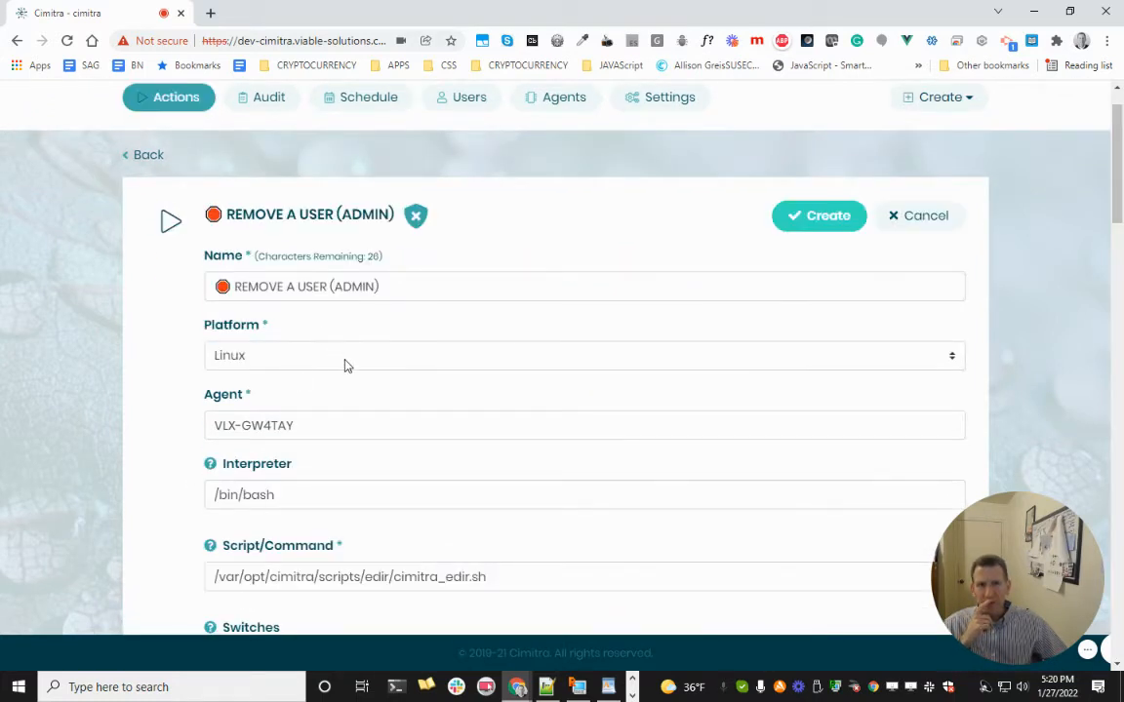
- Import the local file Cimitra_Param_DIVISION.json into the DIVISION parameter of the REMOVE A USER (ADMIN) action
scroll(344, 365, down, 5)
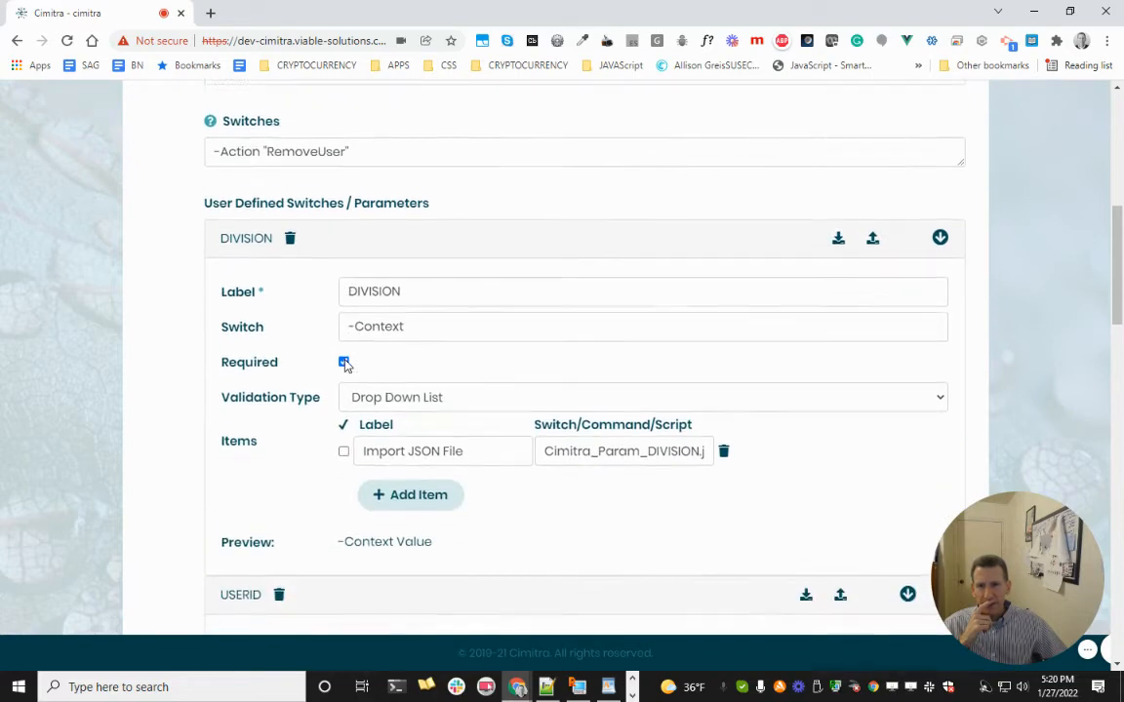
scroll(344, 365, down, 1)
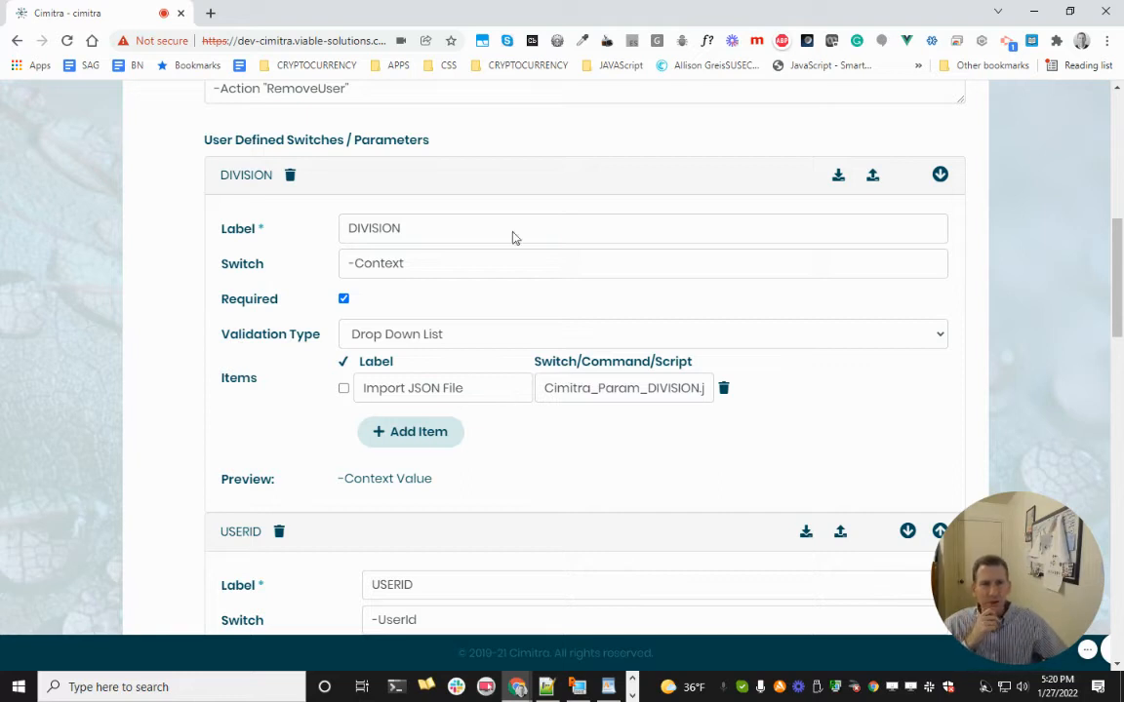
click(874, 179)
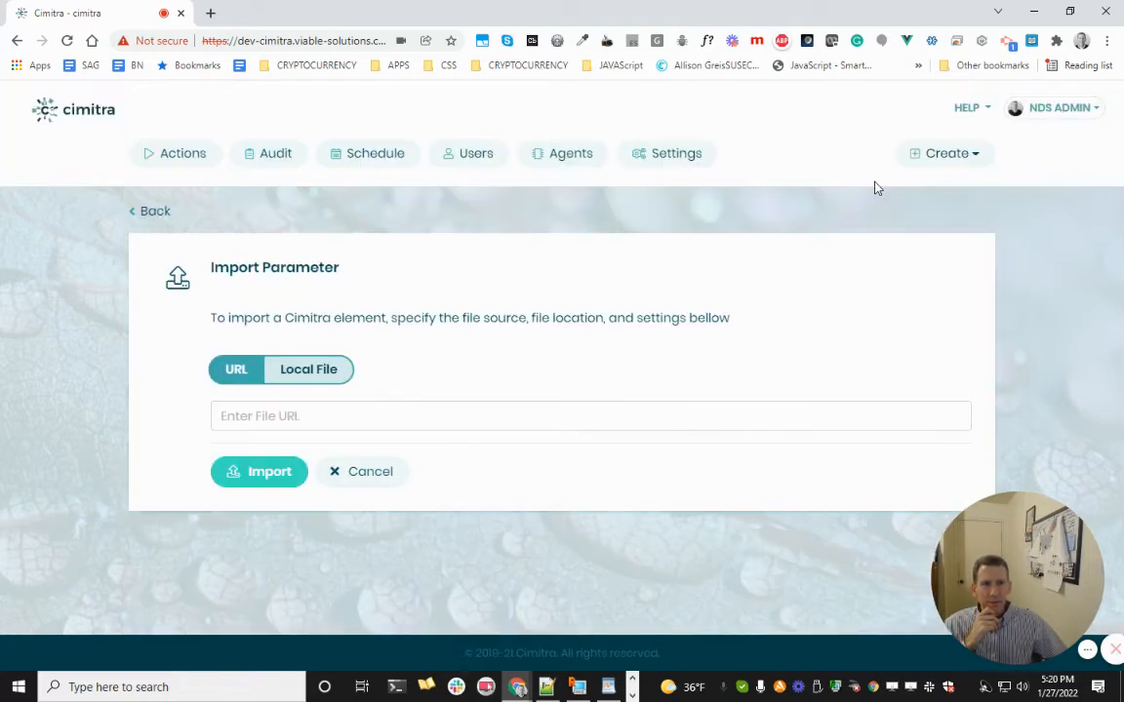
click(278, 370)
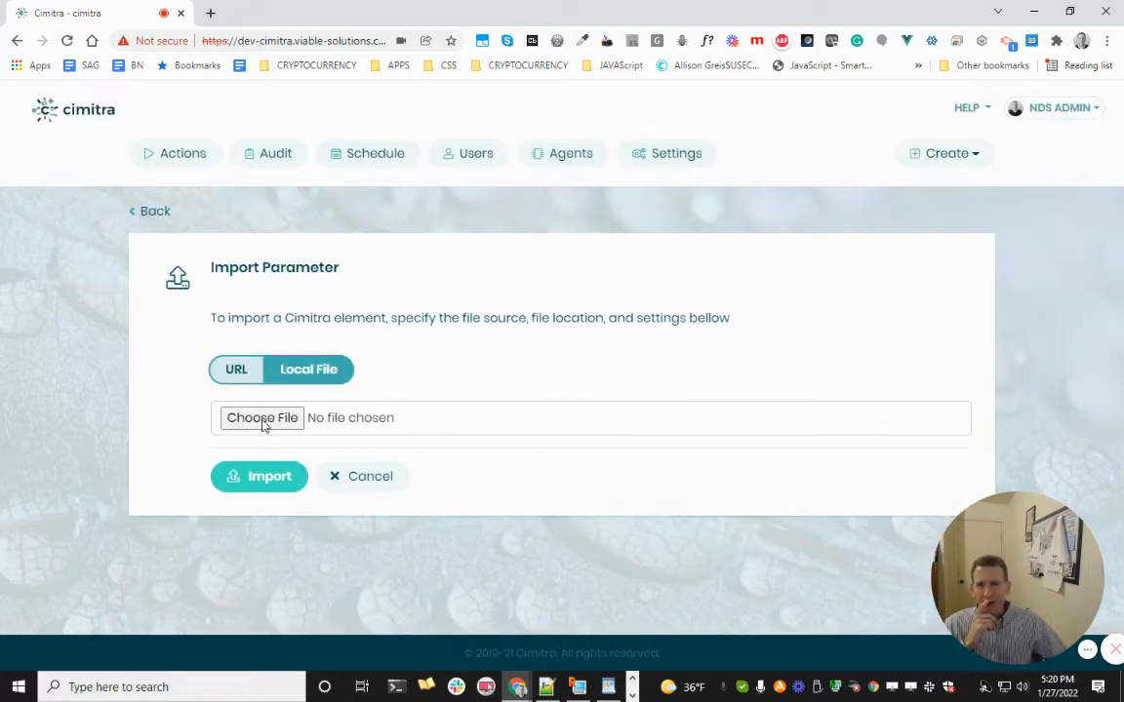
click(263, 419)
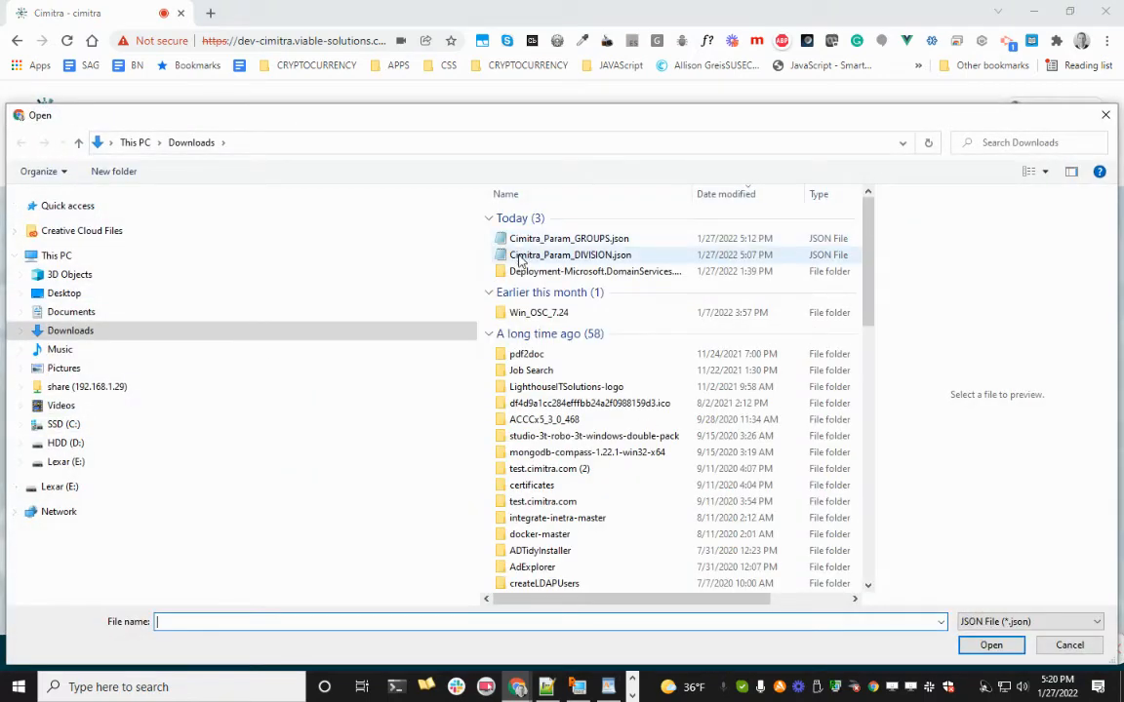
double_click(520, 255)
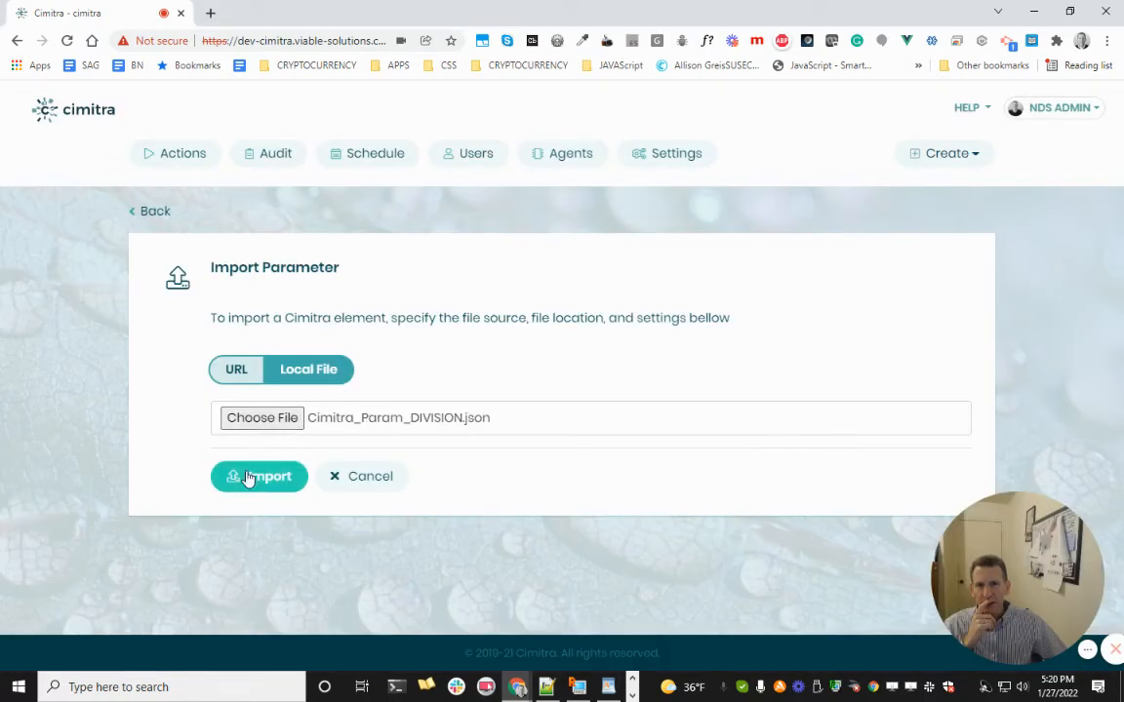
click(248, 477)
- Review the imported DIVISION items and create the REMOVE A USER (ADMIN) action
scroll(485, 564, down, 7)
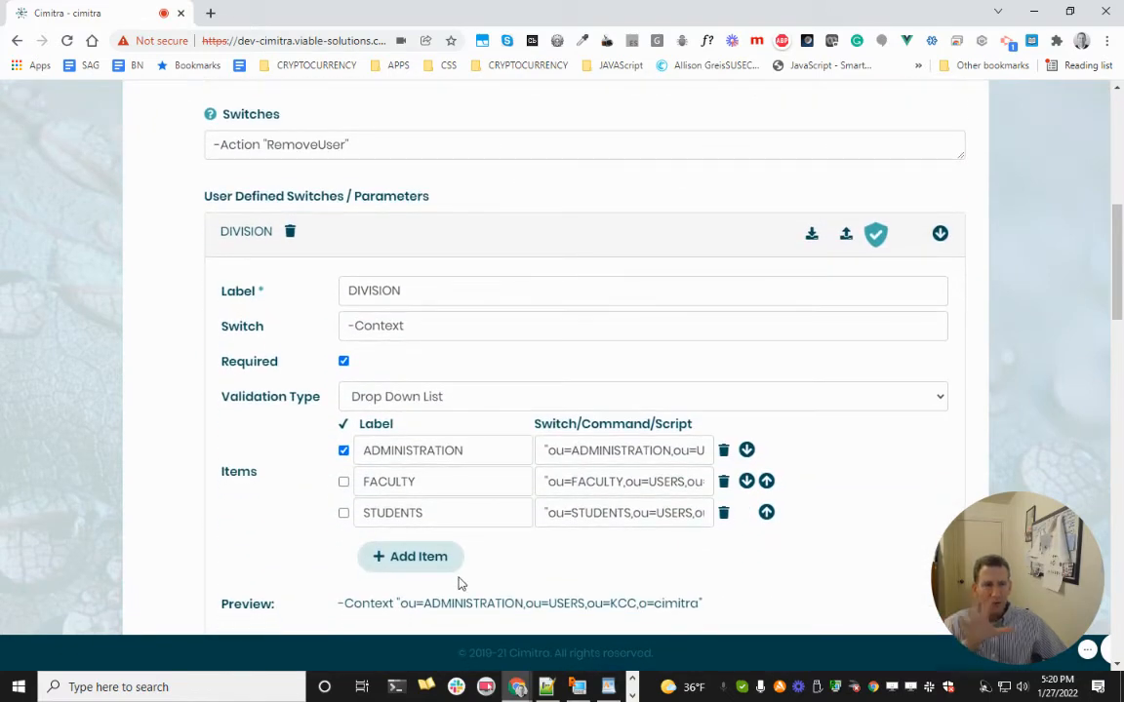
scroll(503, 503, down, 6)
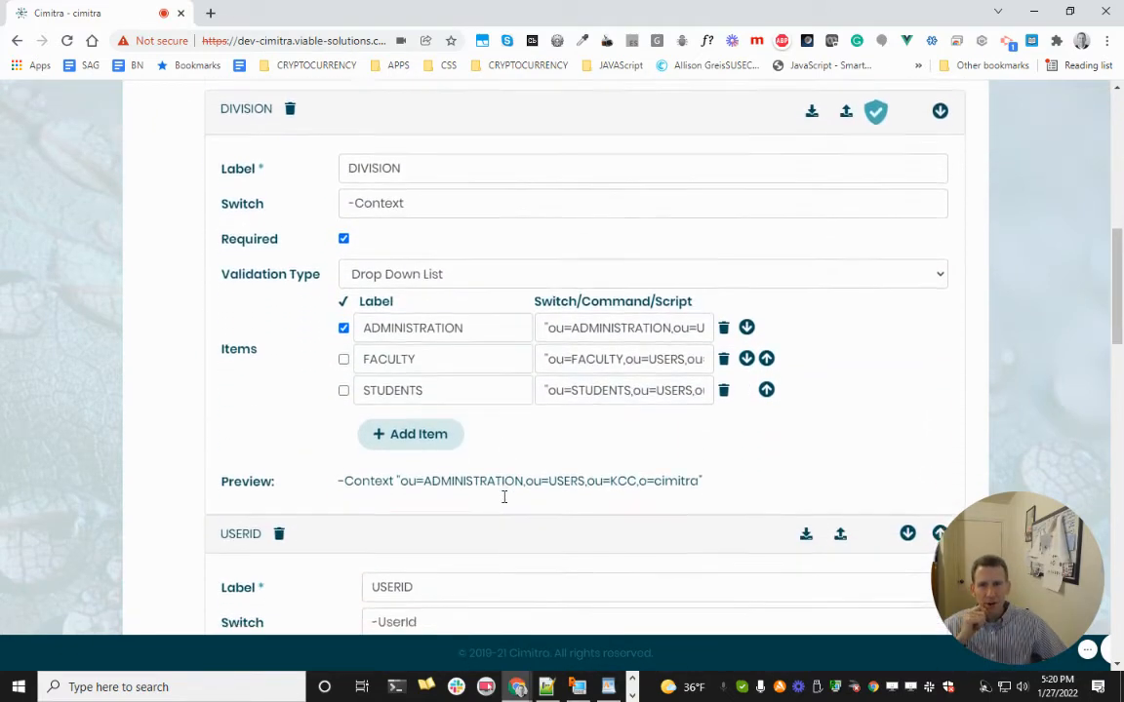
scroll(503, 507, down, 10)
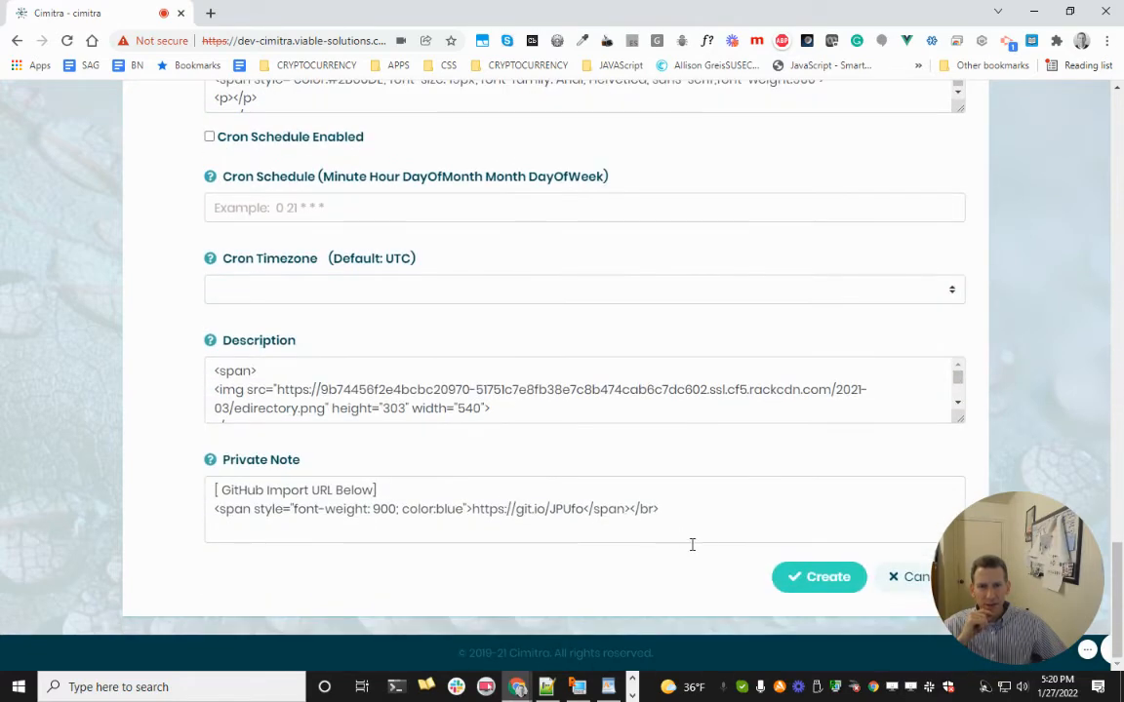
click(802, 583)
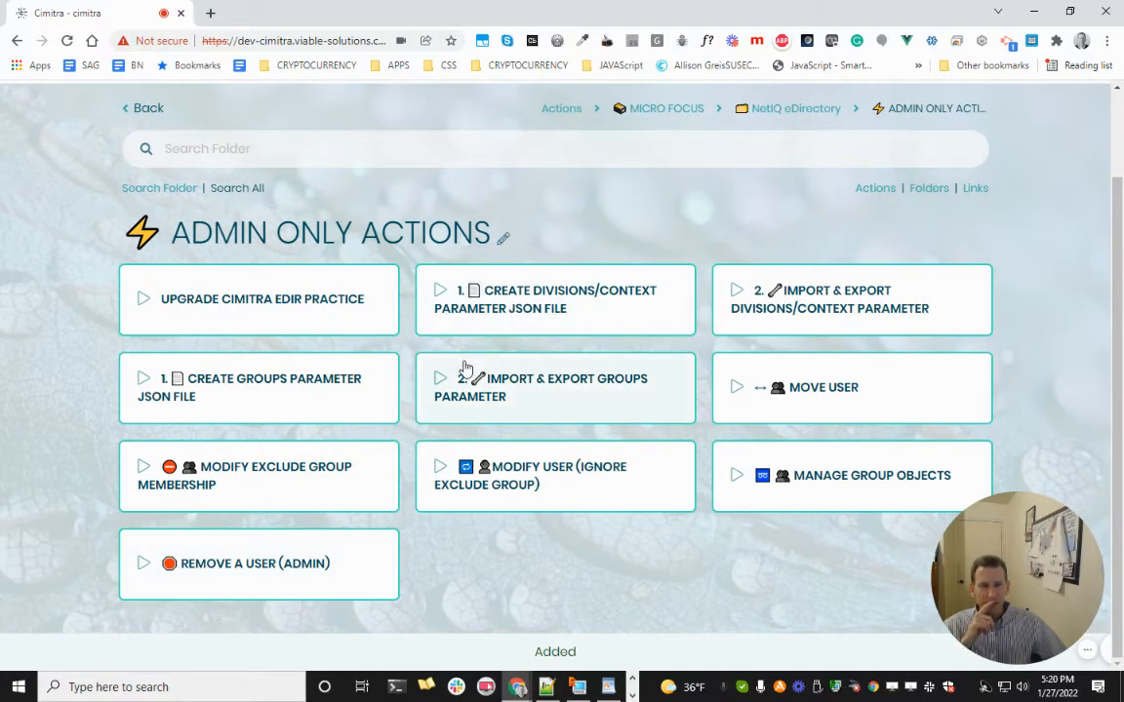
- Open the REMOVE A USER (ADMIN) run form and fill in DIVISION ADMINISTRATION, the user ID and the confirm word YES
click(261, 566)
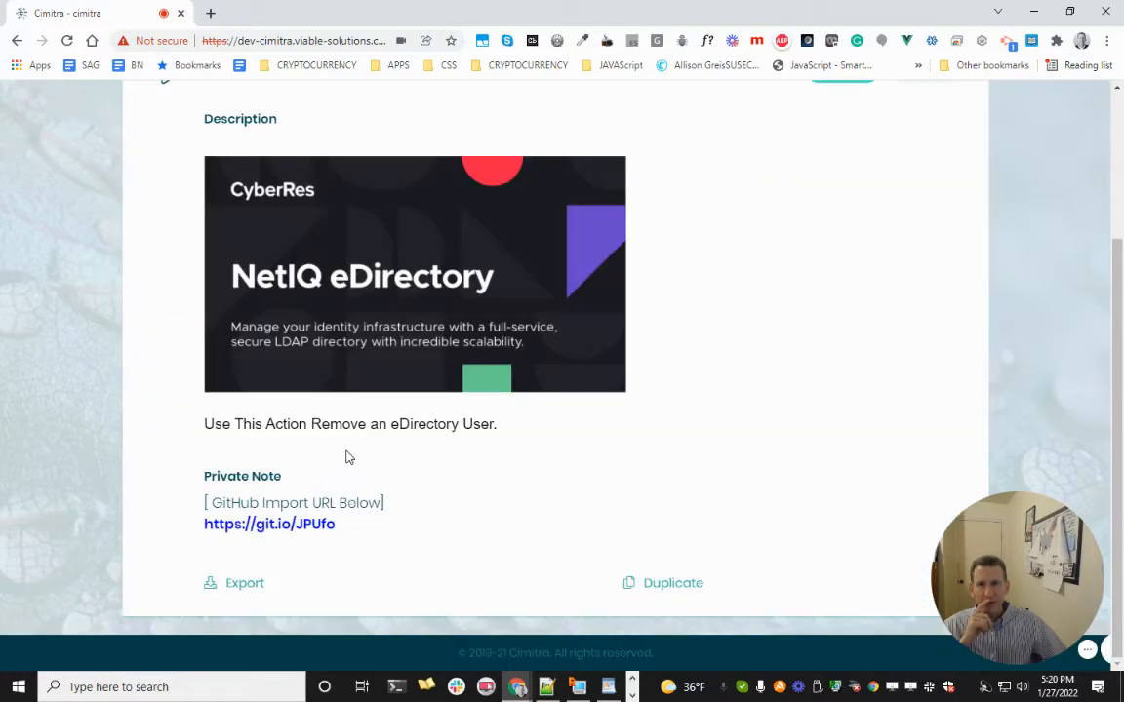
scroll(347, 457, up, 2)
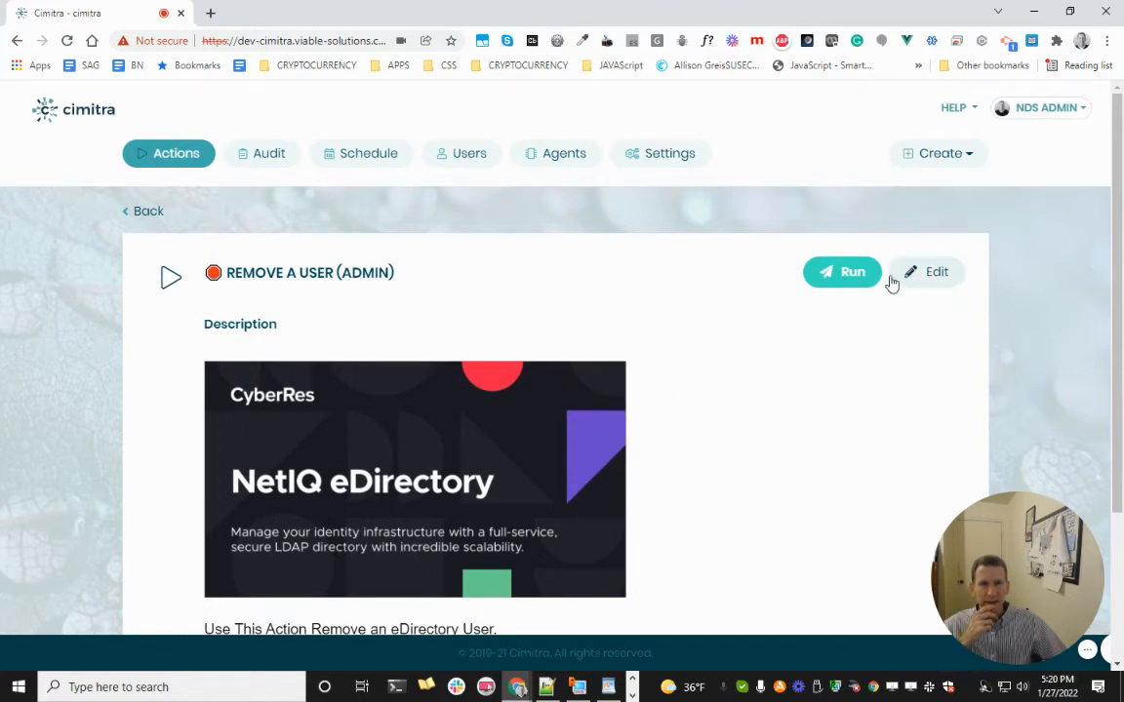
click(834, 276)
click(378, 381)
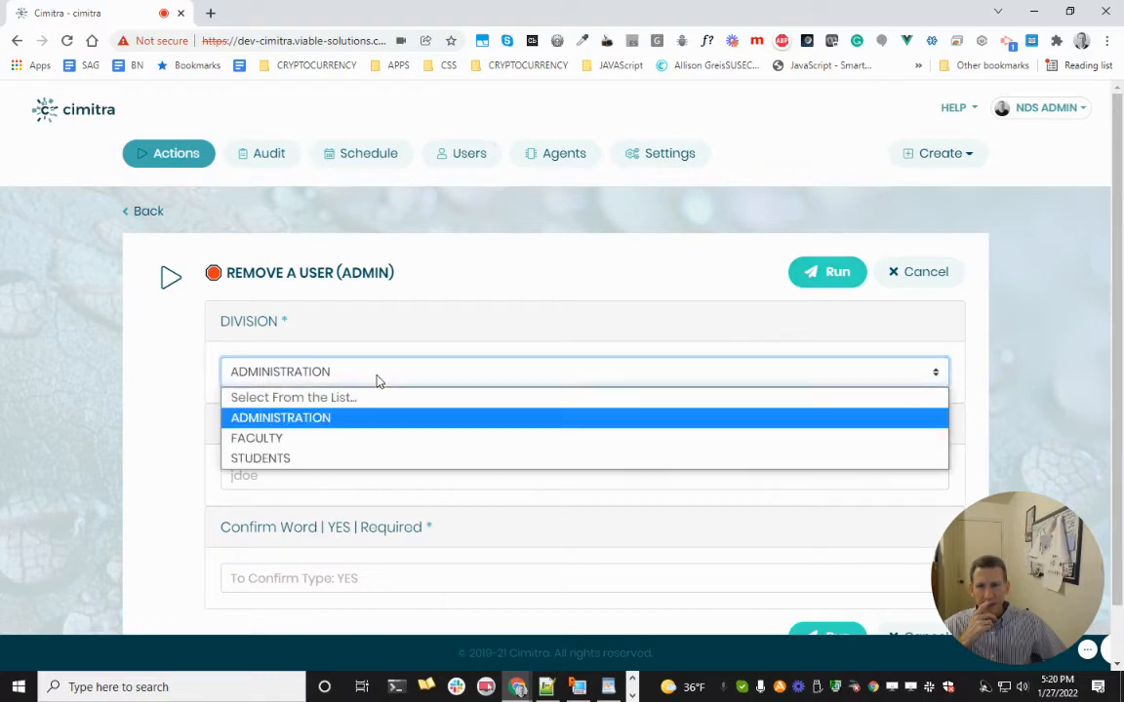
click(351, 417)
click(297, 476)
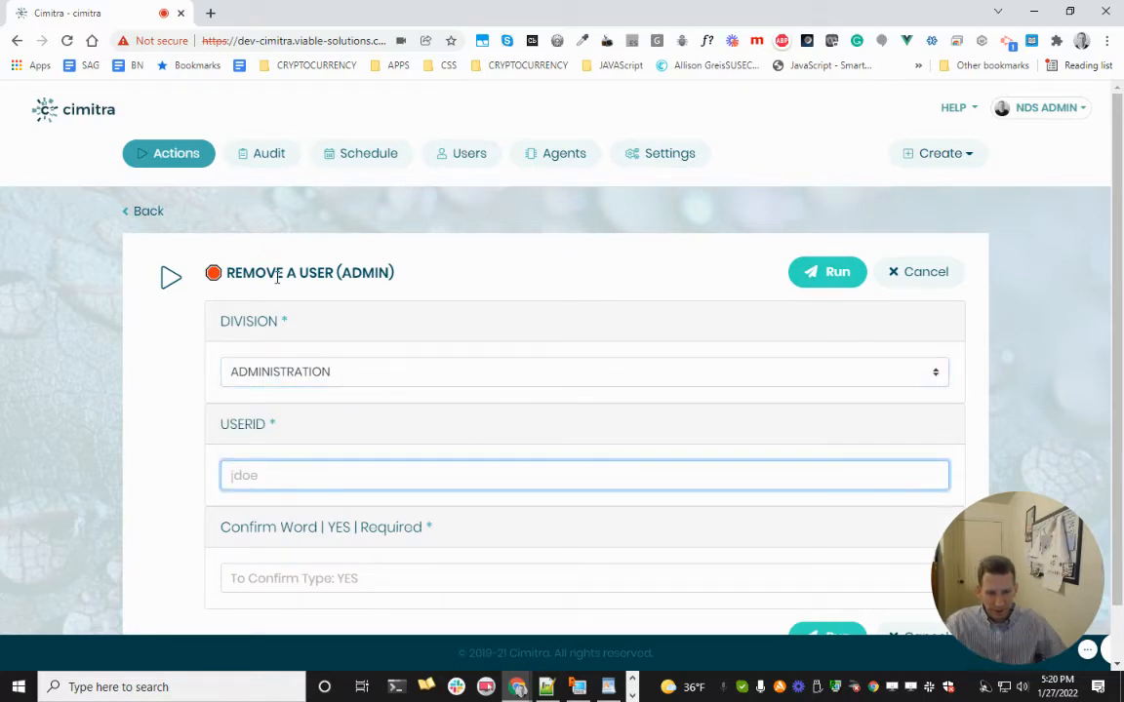
text(tay)
key(Tab)
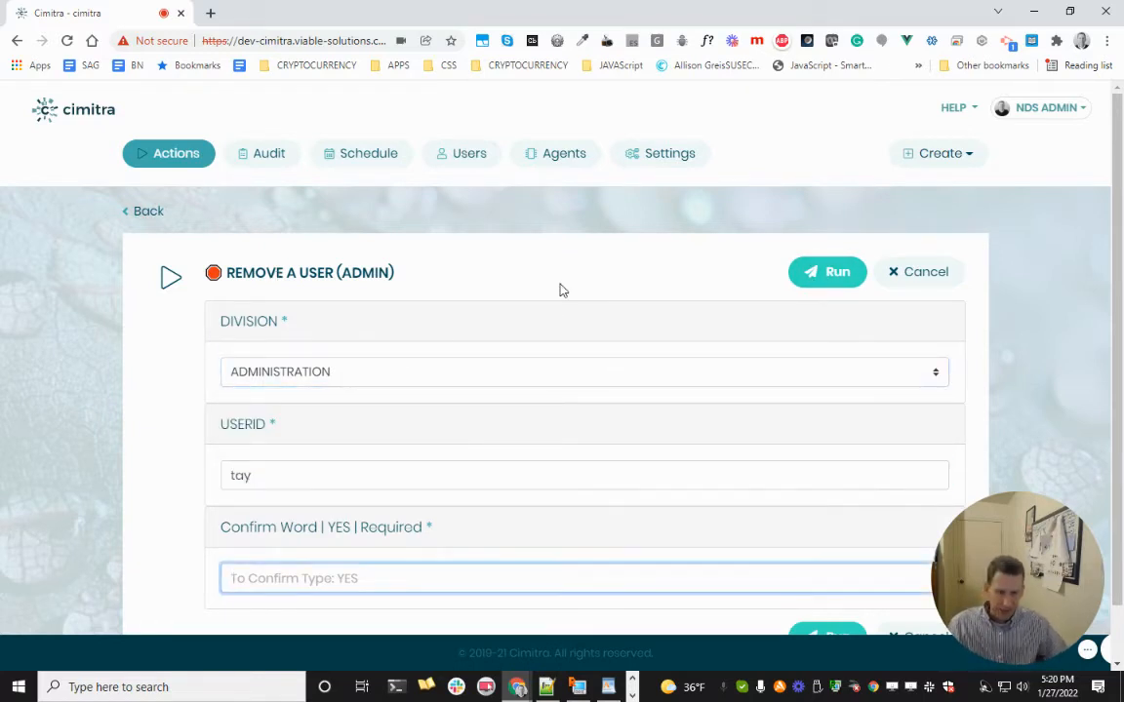
text(YES)
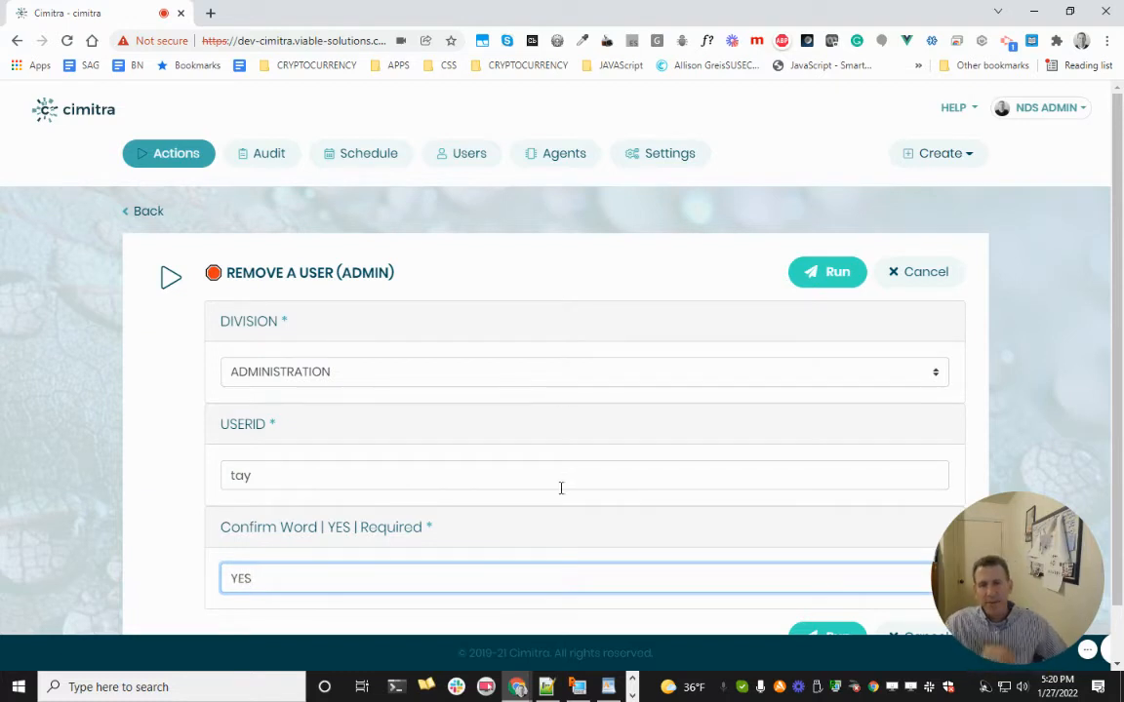
- Run the user removal, confirming the safety prompt, and return from the result to the run form
scroll(551, 517, down, 1)
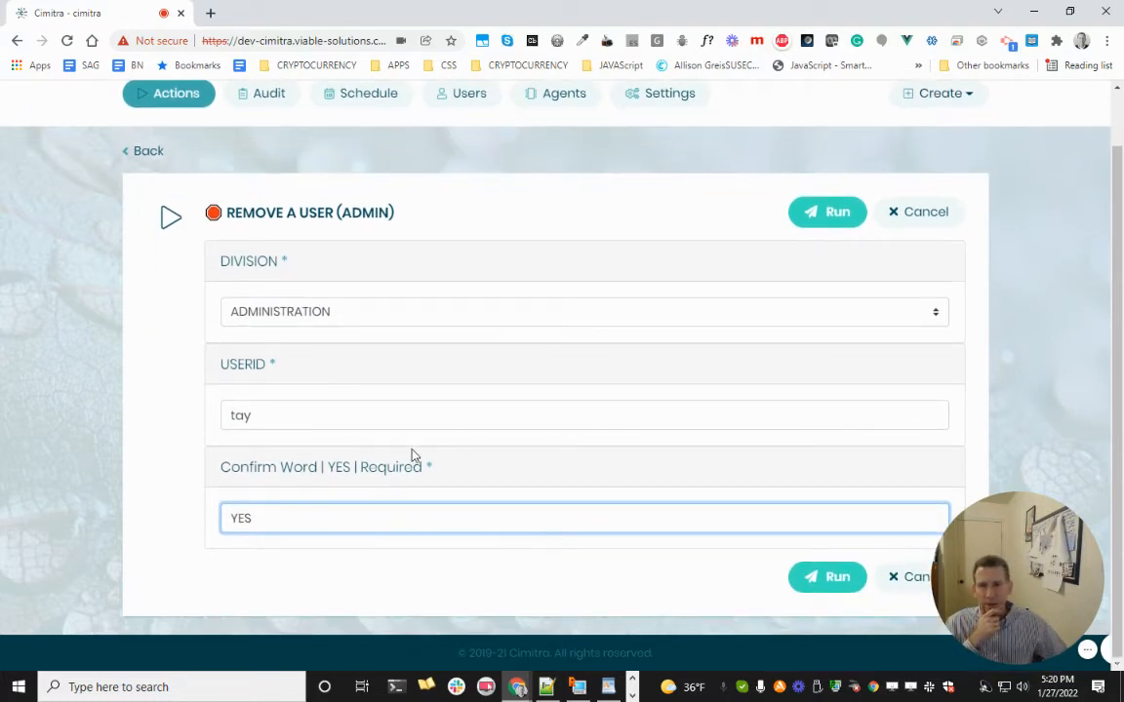
click(822, 582)
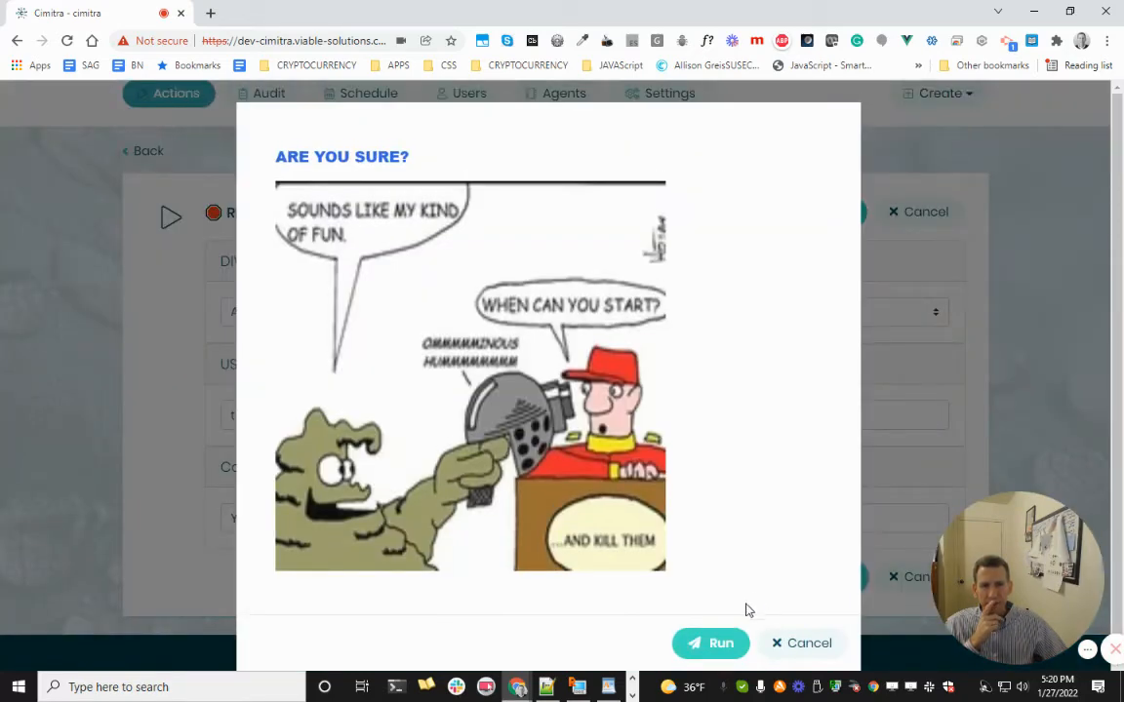
click(706, 643)
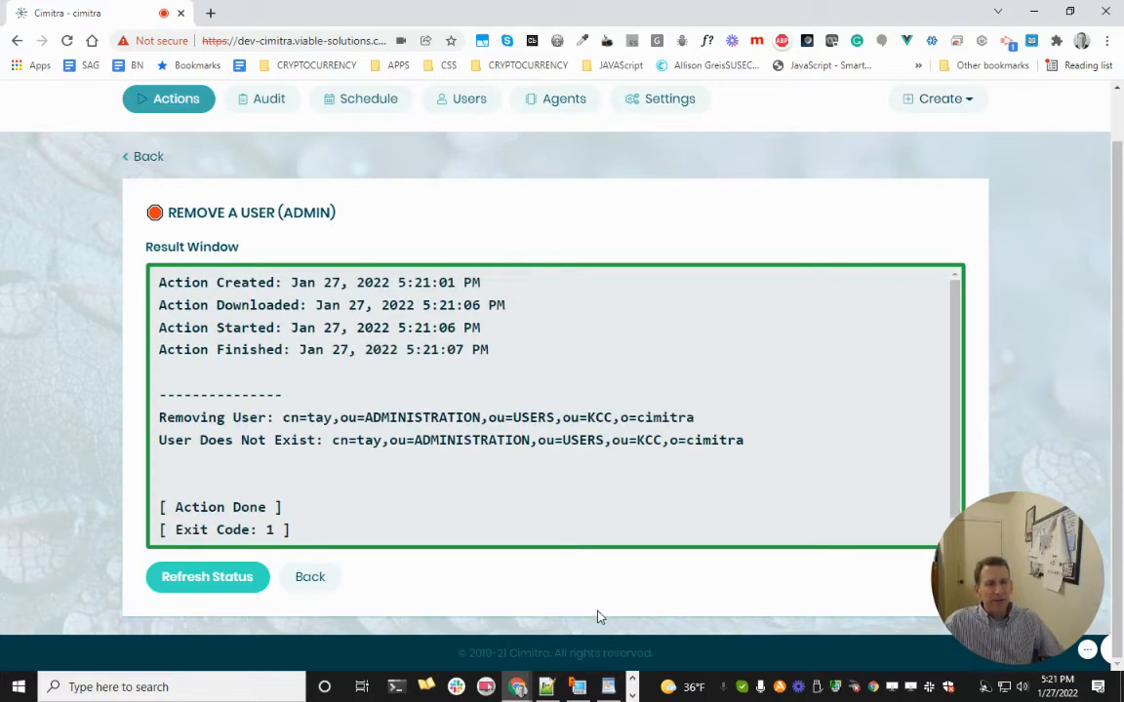
click(308, 578)
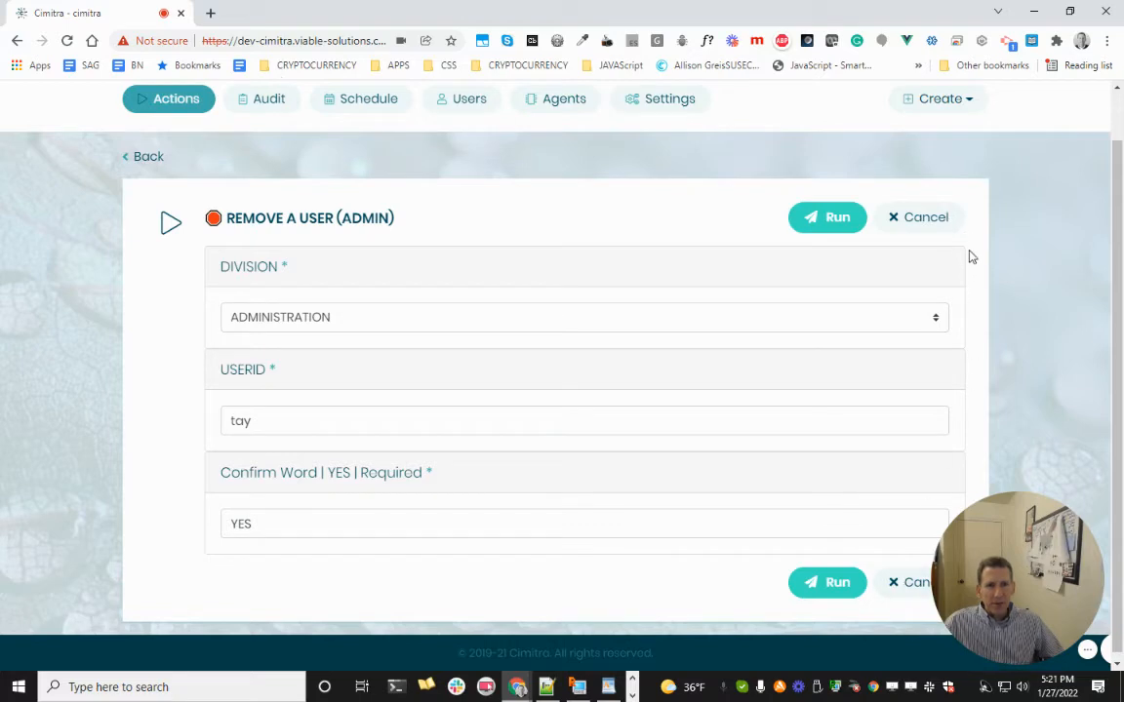
- Examine the USERID and Confirm Word parameters in the REMOVE A USER (ADMIN) settings and return to the ADMIN ONLY ACTIONS folder
click(945, 217)
click(947, 217)
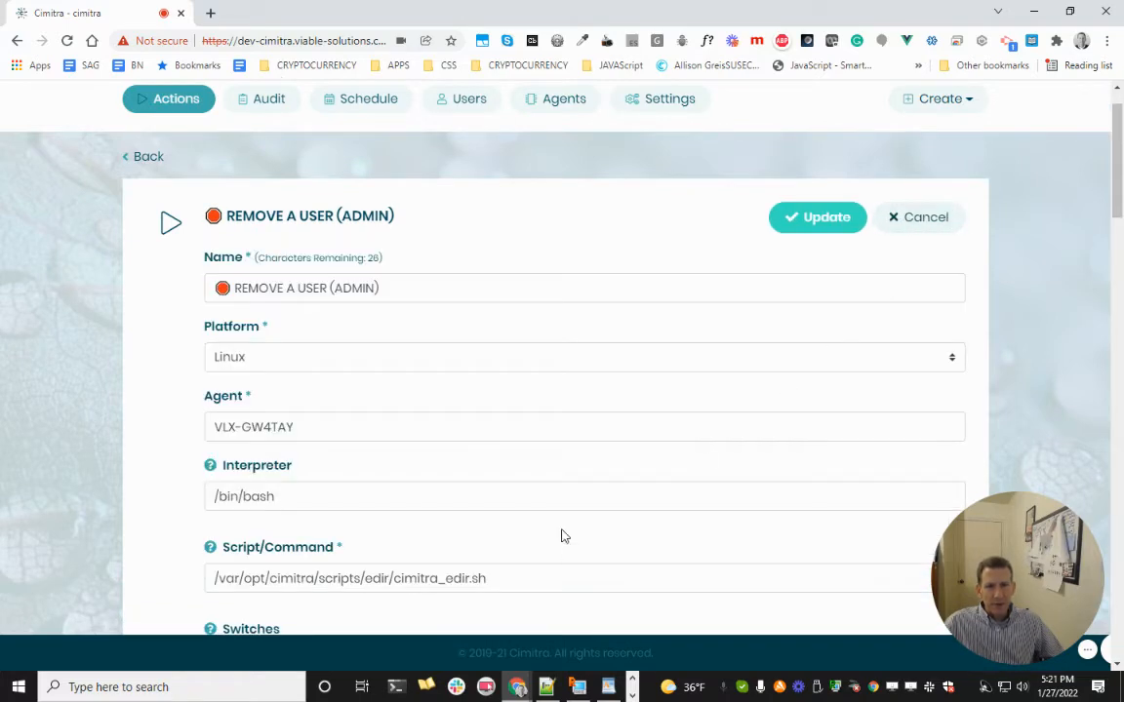
scroll(561, 535, down, 9)
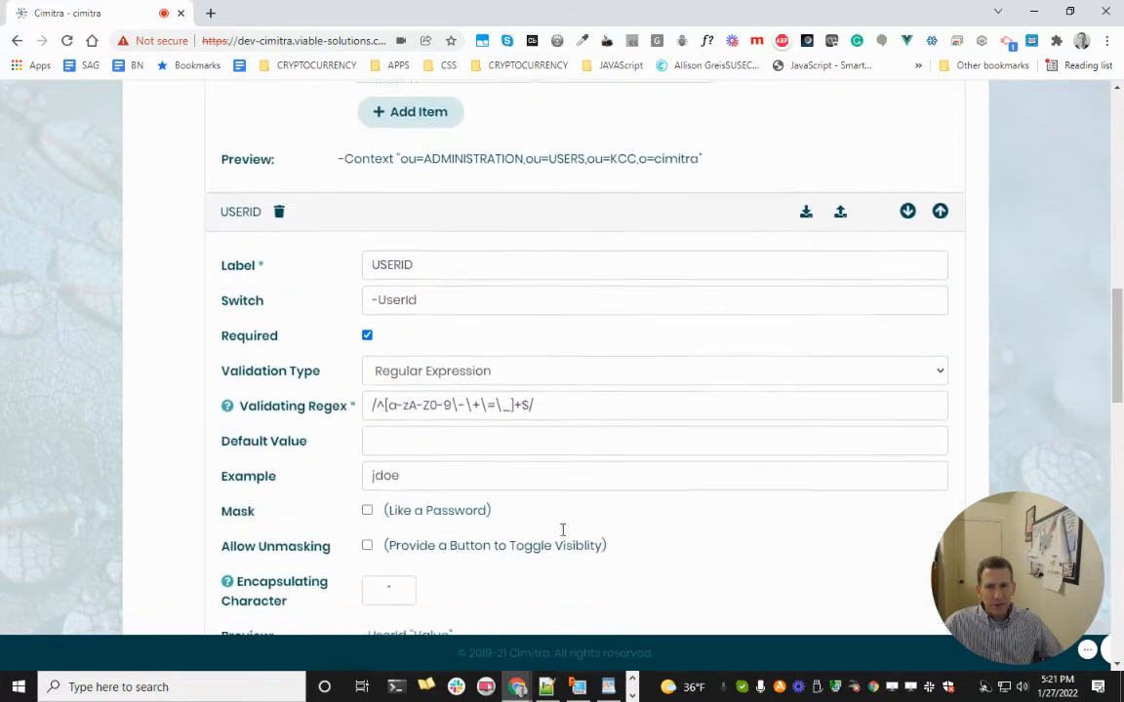
scroll(563, 529, down, 5)
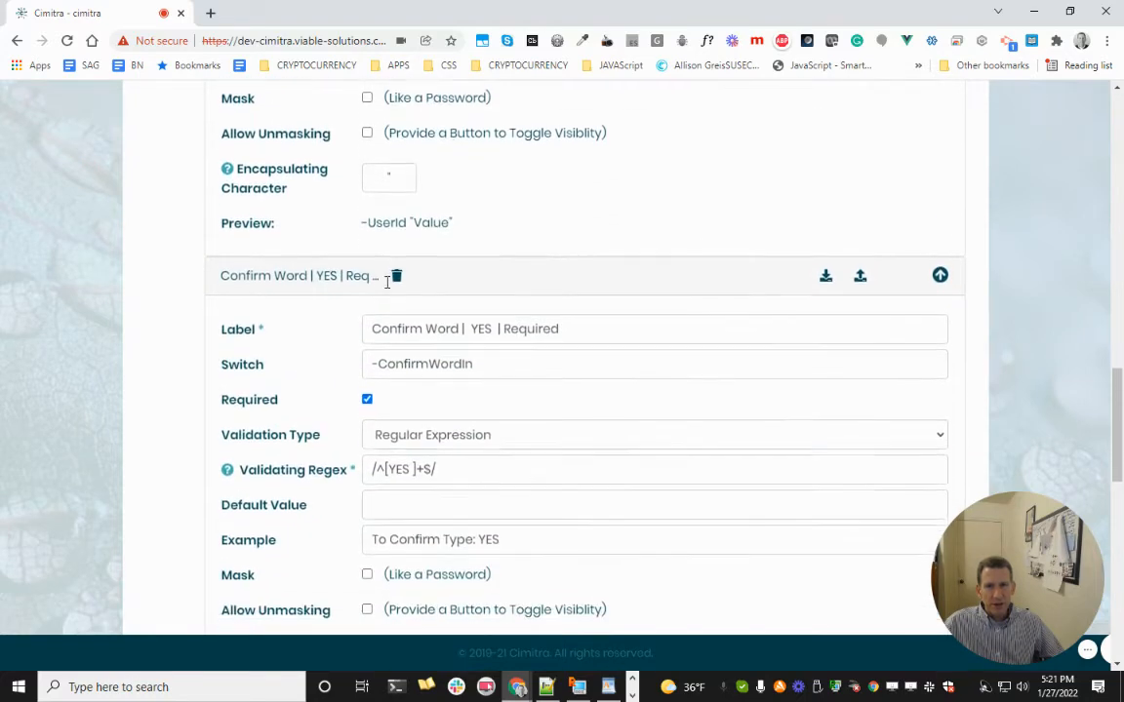
scroll(387, 282, down, 2)
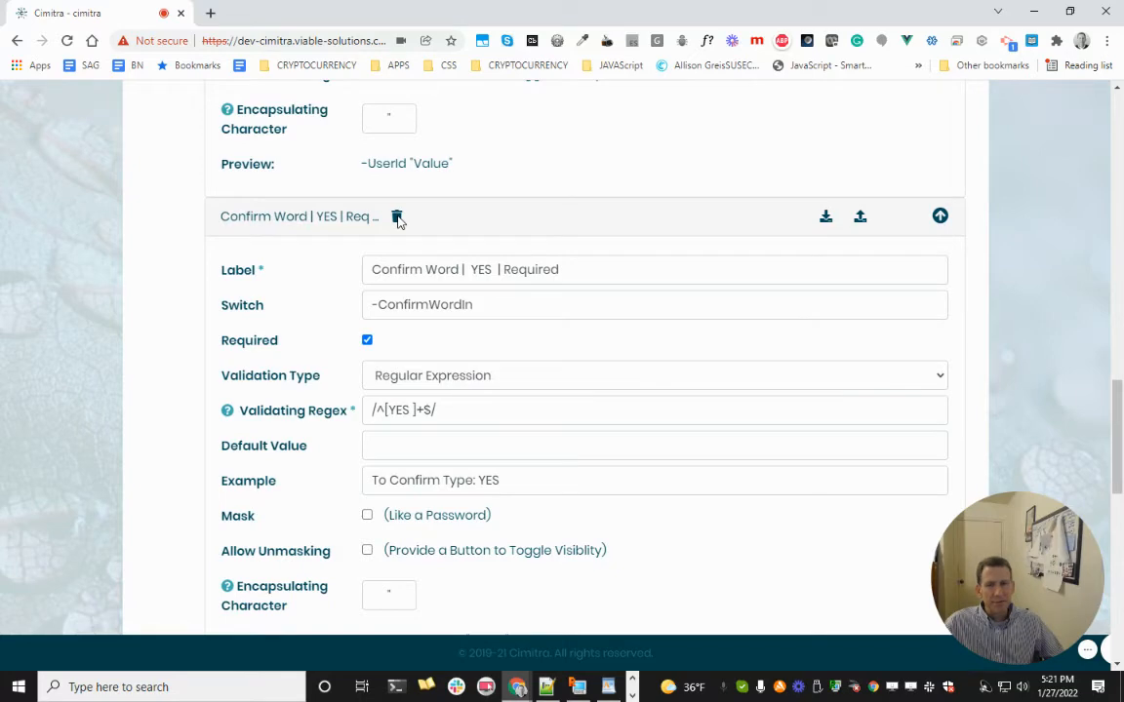
scroll(372, 174, up, 15)
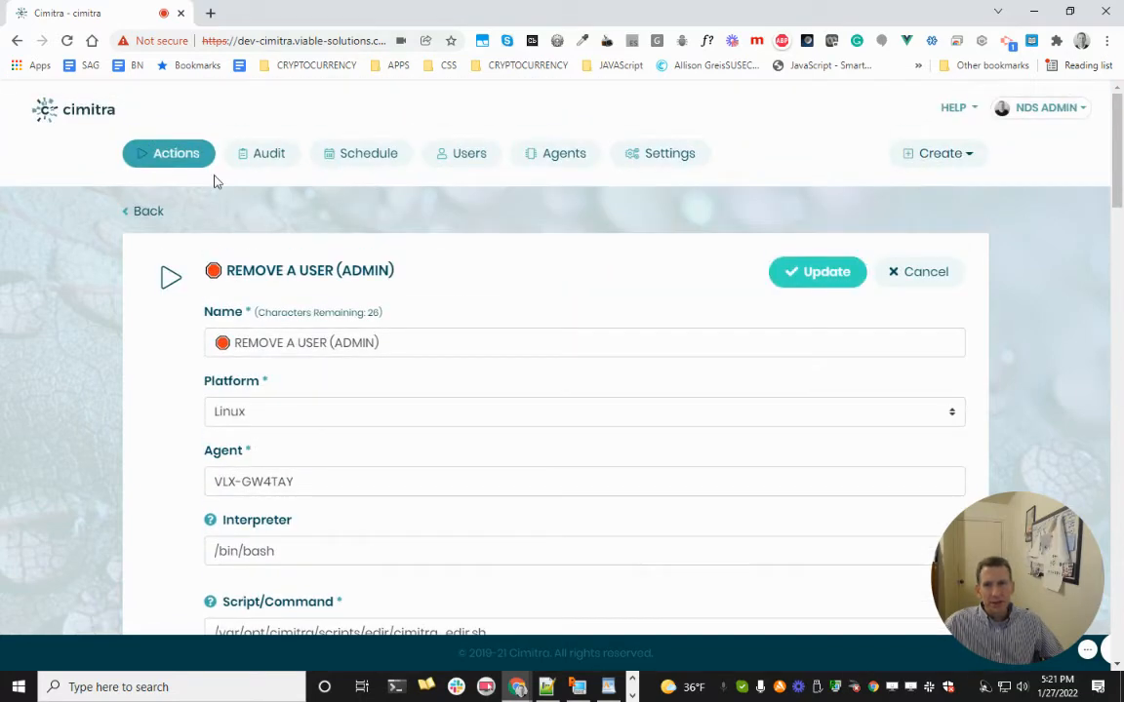
click(206, 166)
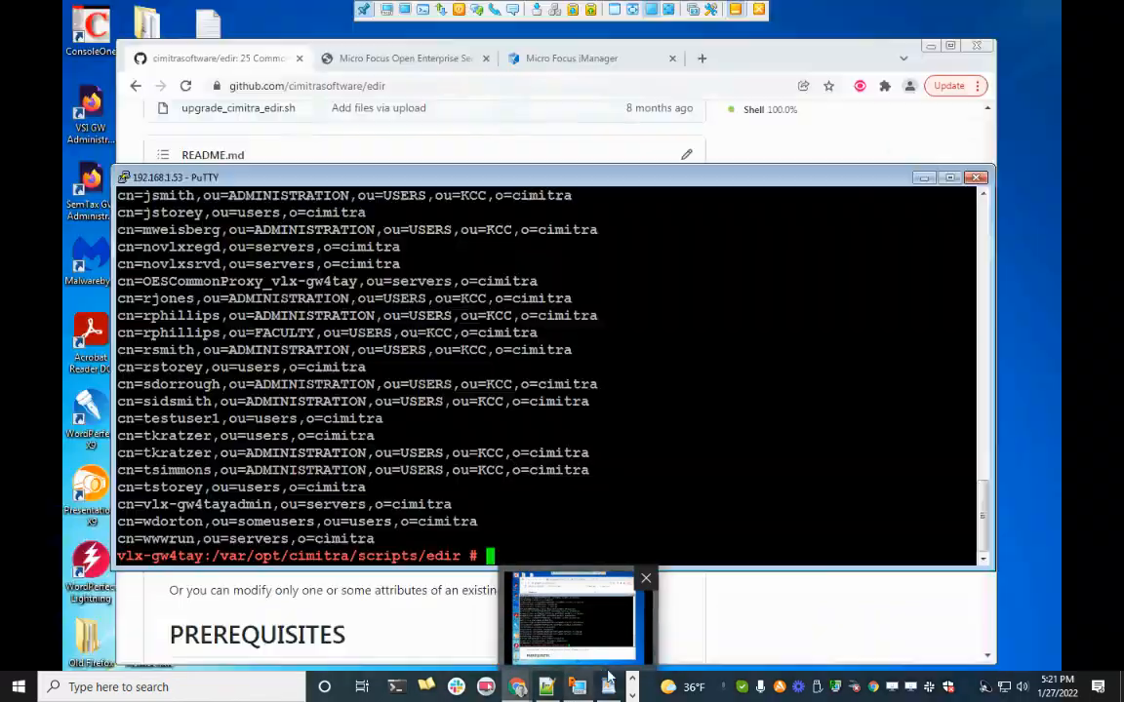
click(607, 686)
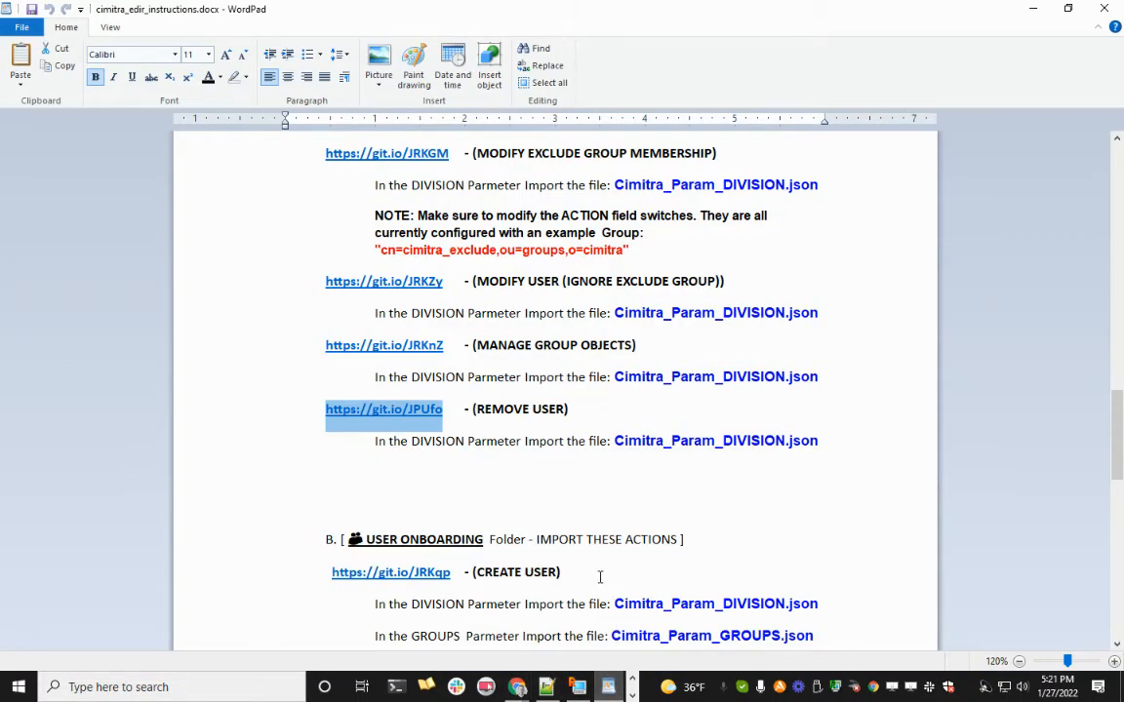
drag(457, 575, 322, 575)
key(ctrl+c)
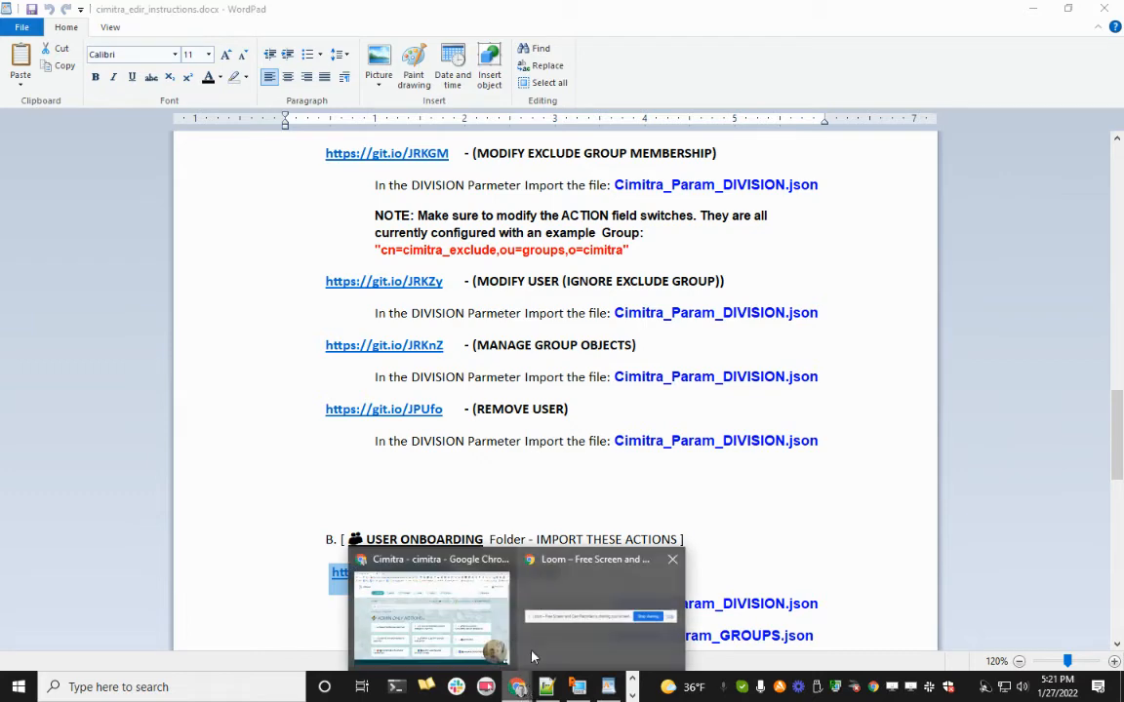
- Switch back to Cimitra in the browser and open the USER ONBOARDING folder under NetIQ eDirectory
click(491, 639)
click(797, 220)
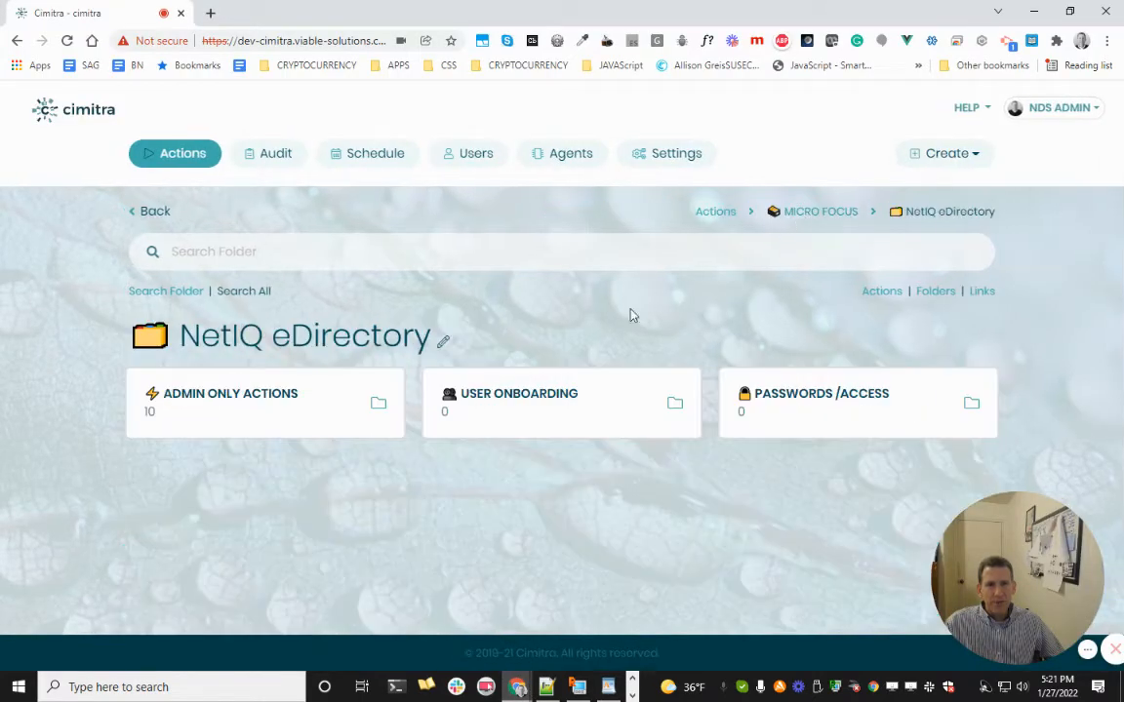
click(569, 396)
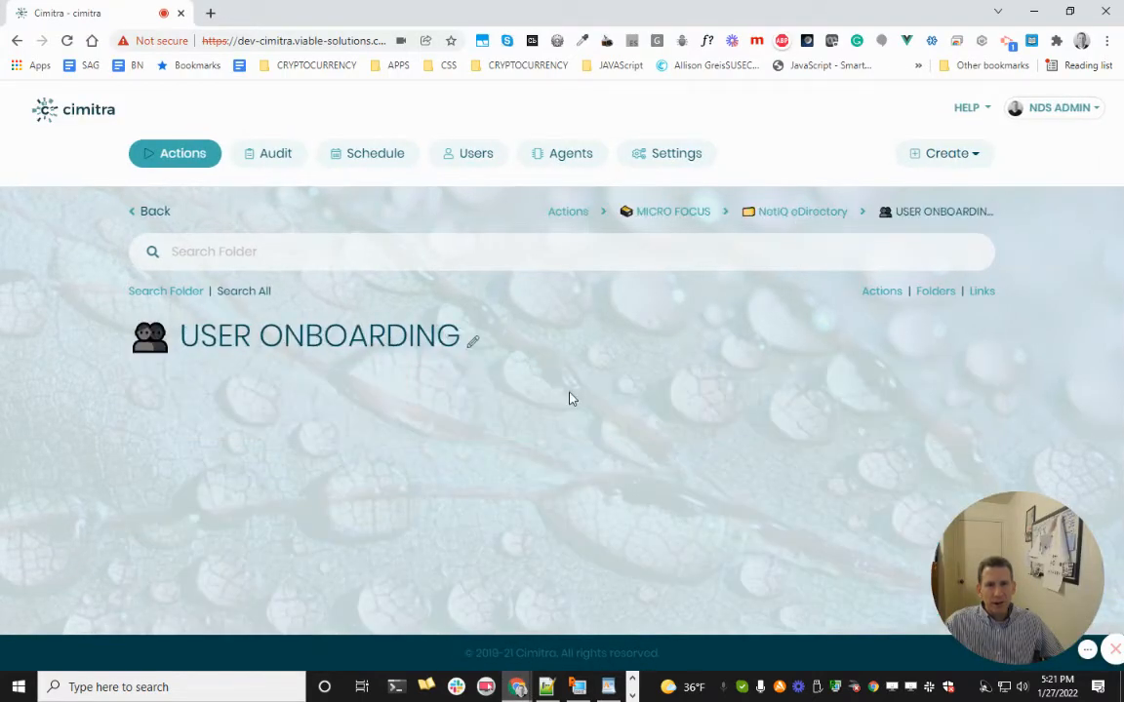
click(937, 156)
click(917, 299)
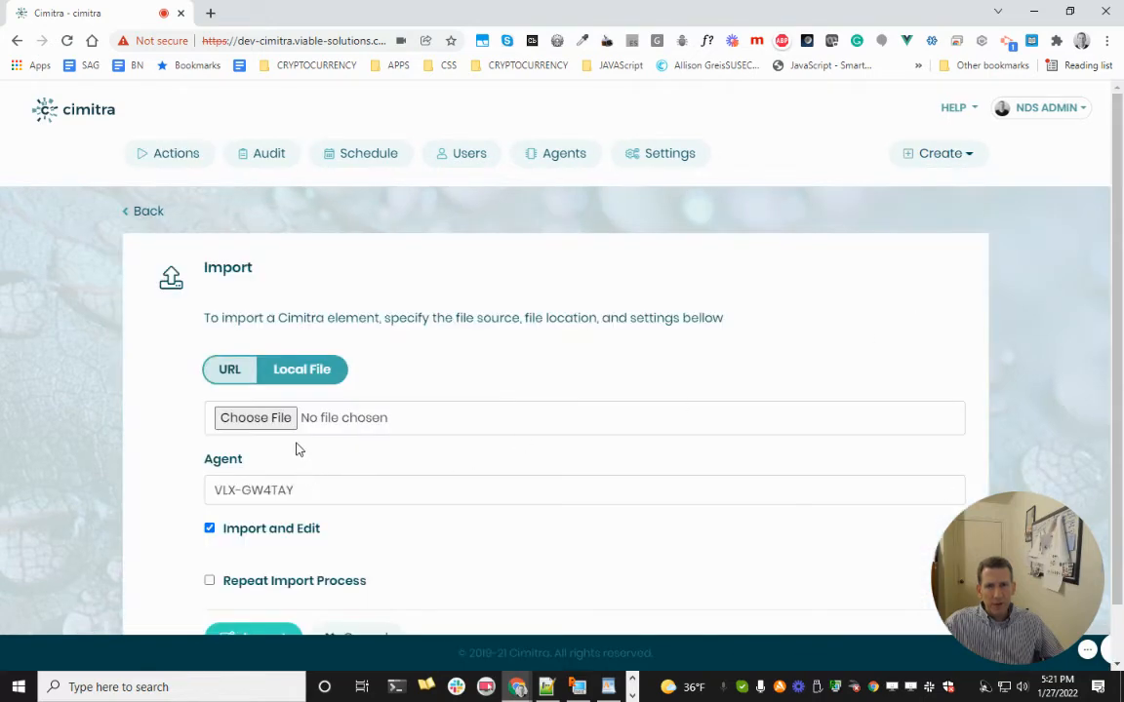
click(236, 376)
click(278, 403)
text(https://git.io/JPUfo)
drag(362, 418, 4, 422)
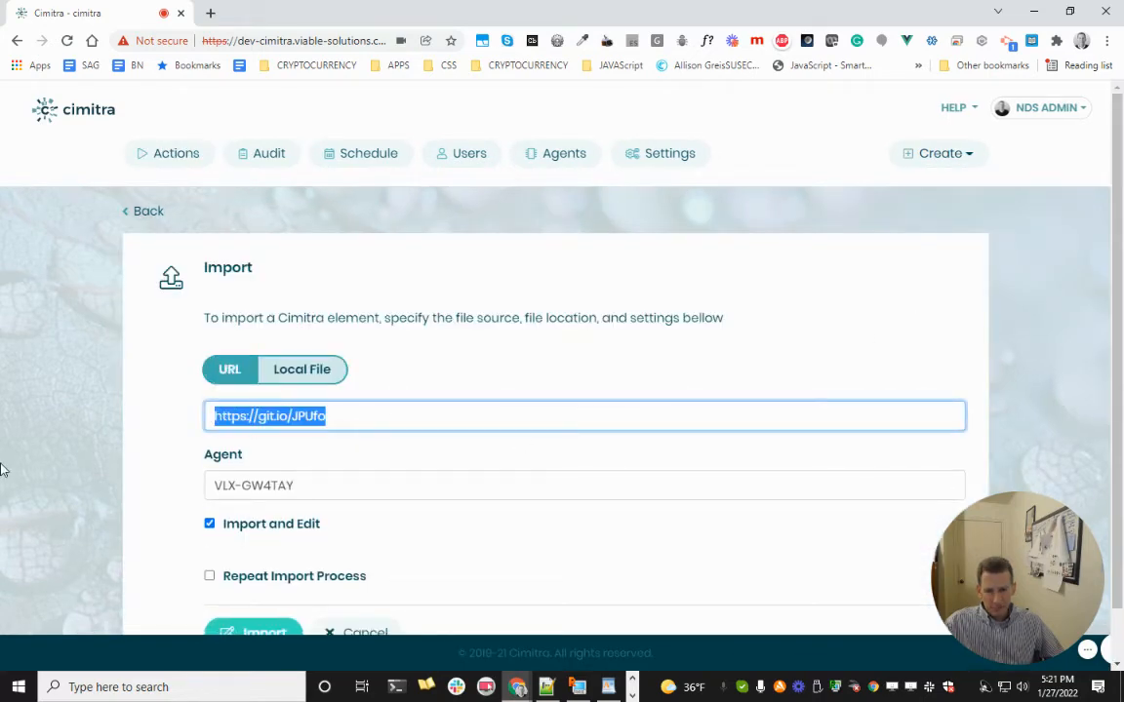
key(ctrl+v)
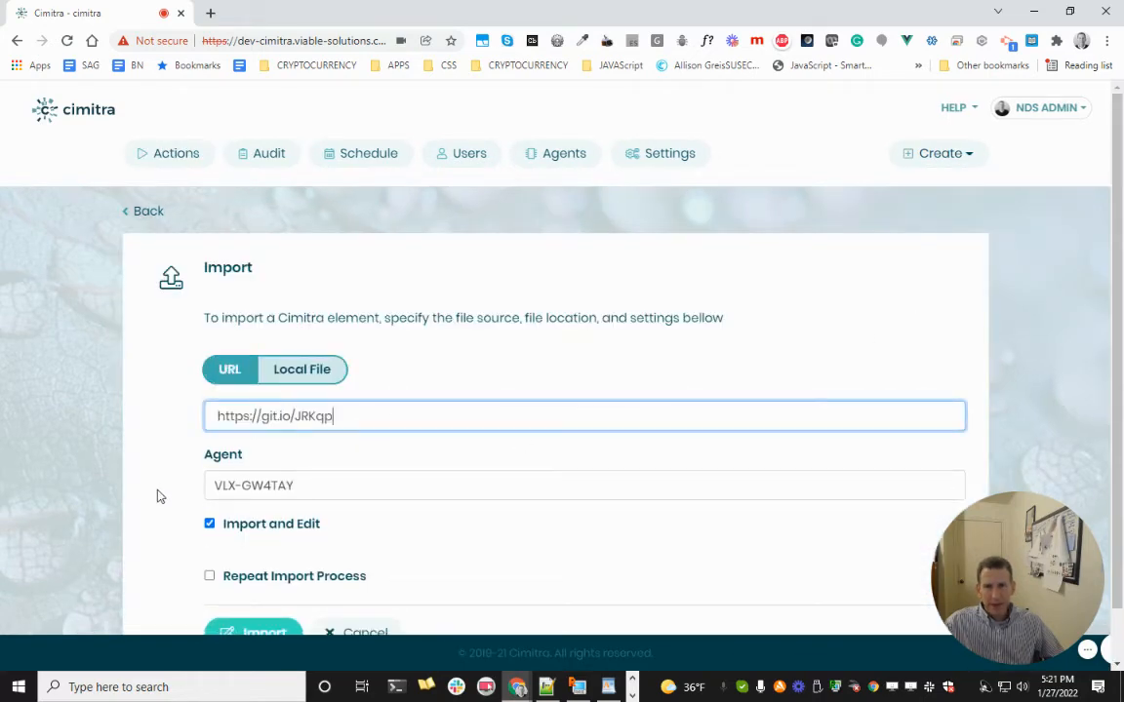
click(278, 633)
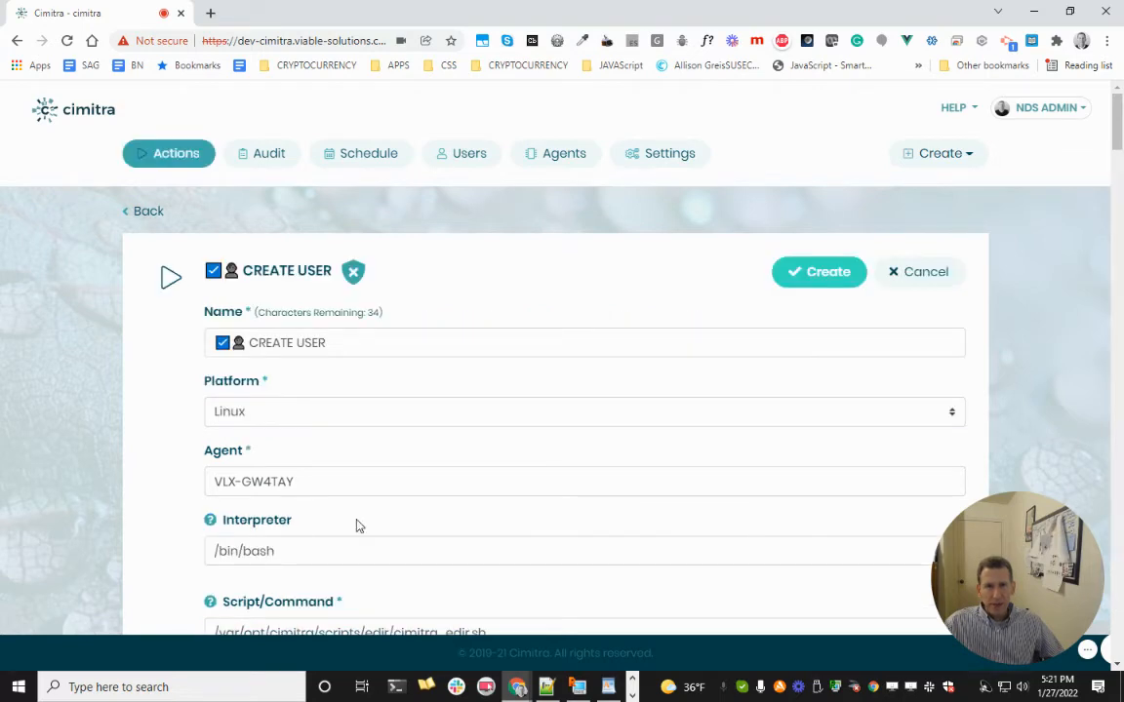
scroll(359, 525, down, 6)
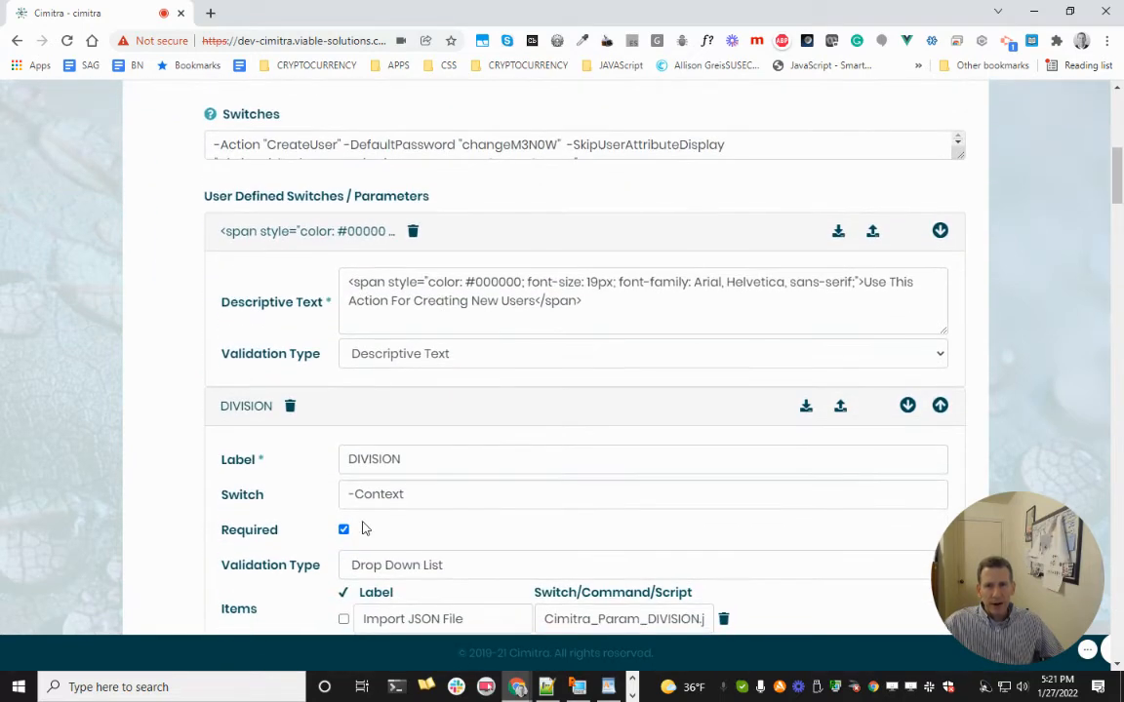
- Import the local file Cimitra_Param_DIVISION.json from Downloads into the DIVISION parameter of the CREATE USER action
scroll(363, 528, down, 3)
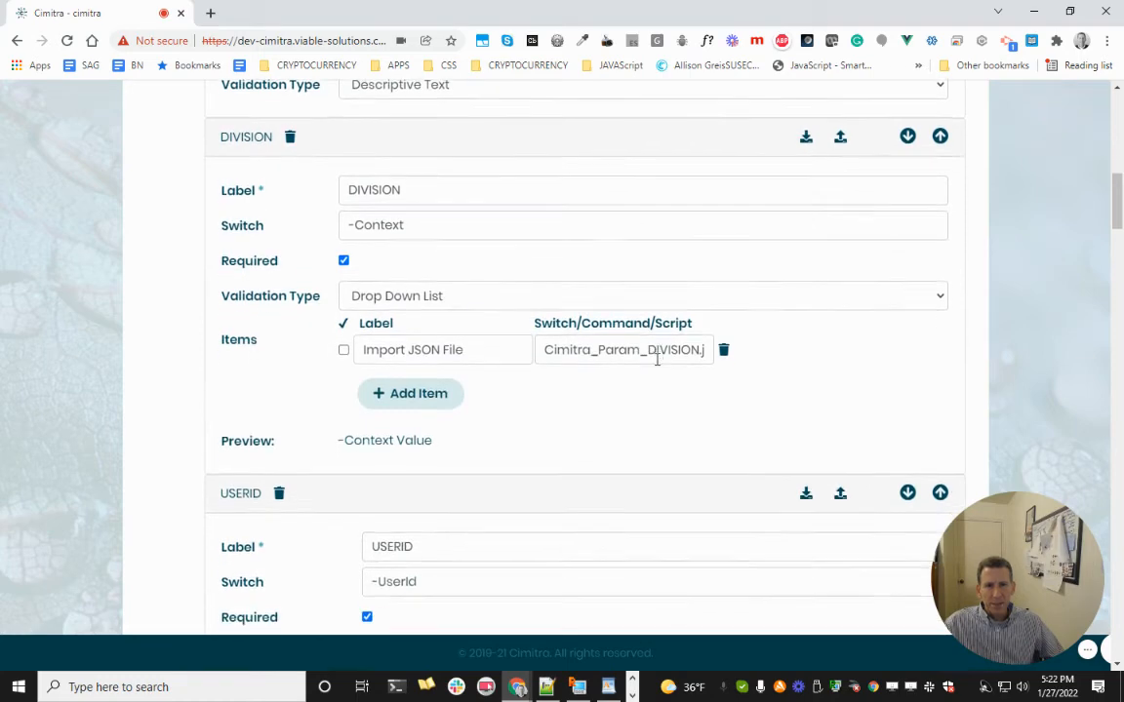
click(656, 360)
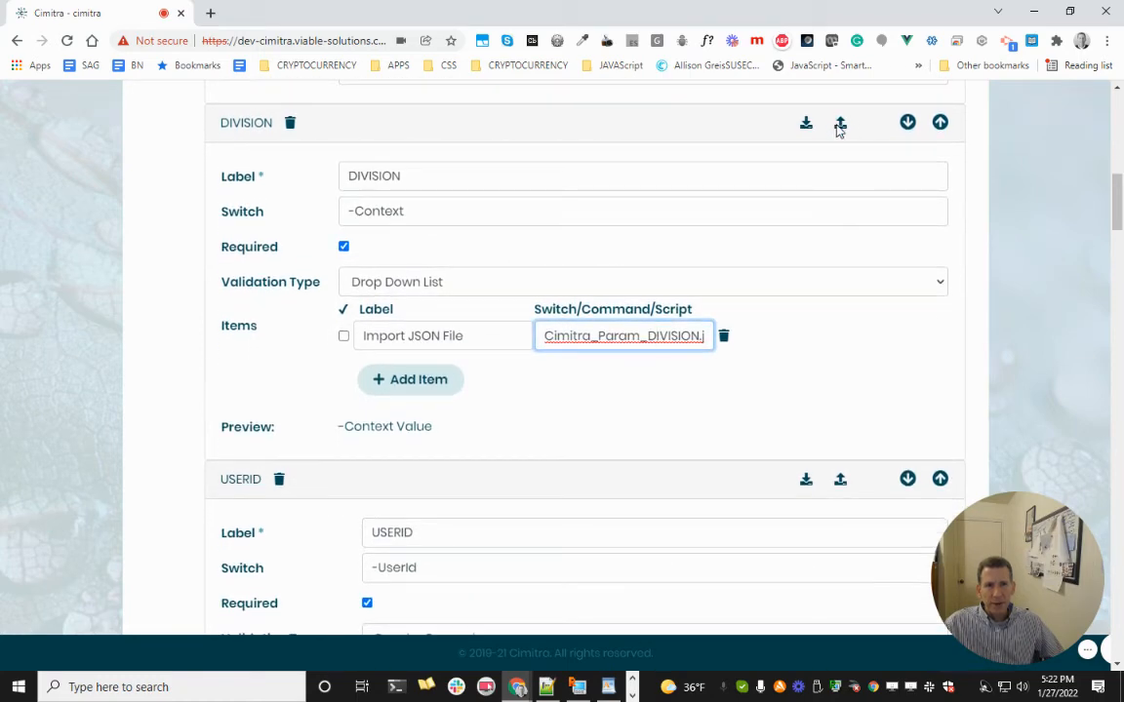
click(840, 125)
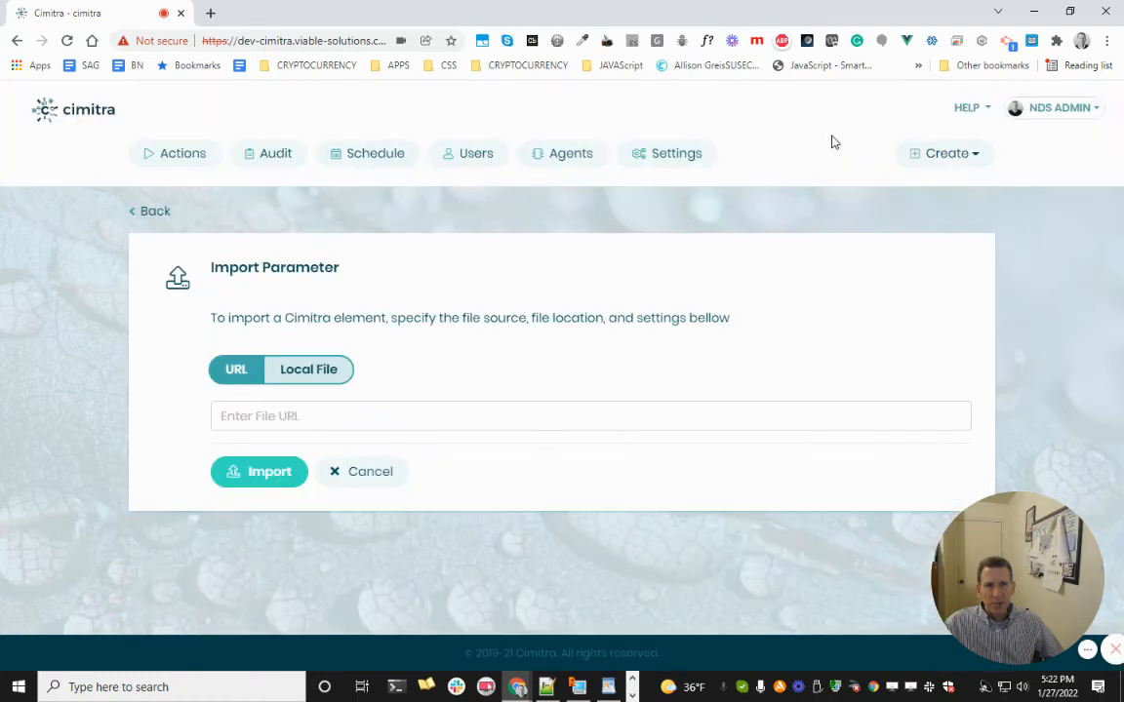
click(300, 379)
click(289, 426)
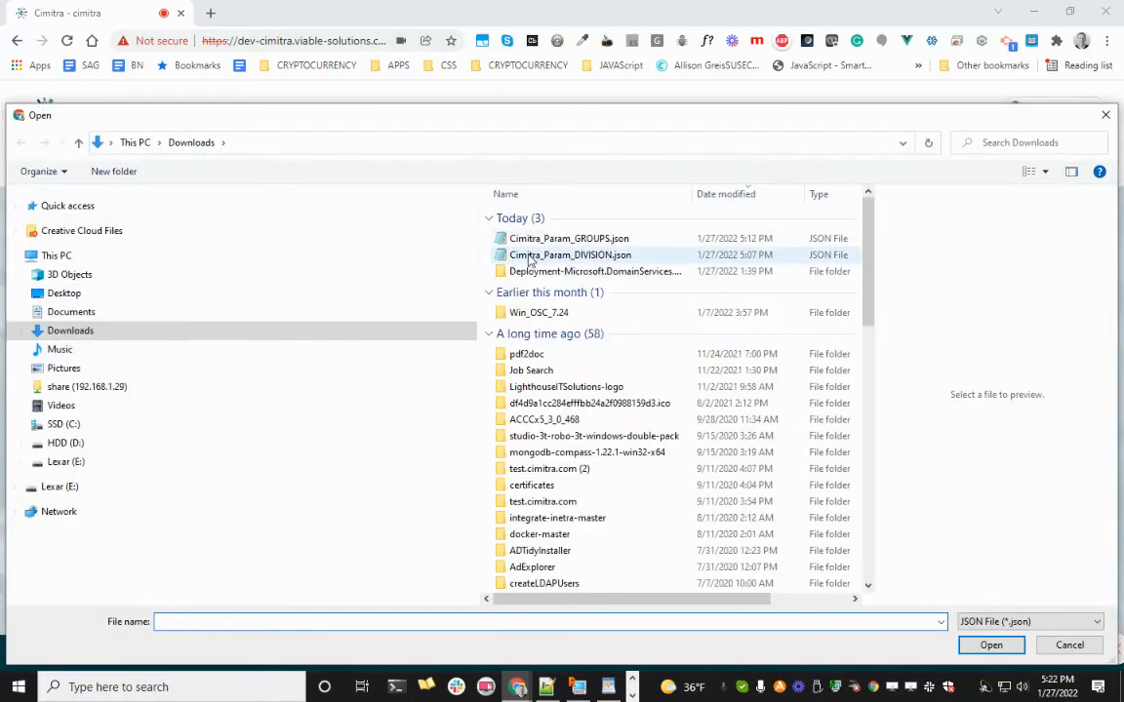
double_click(530, 256)
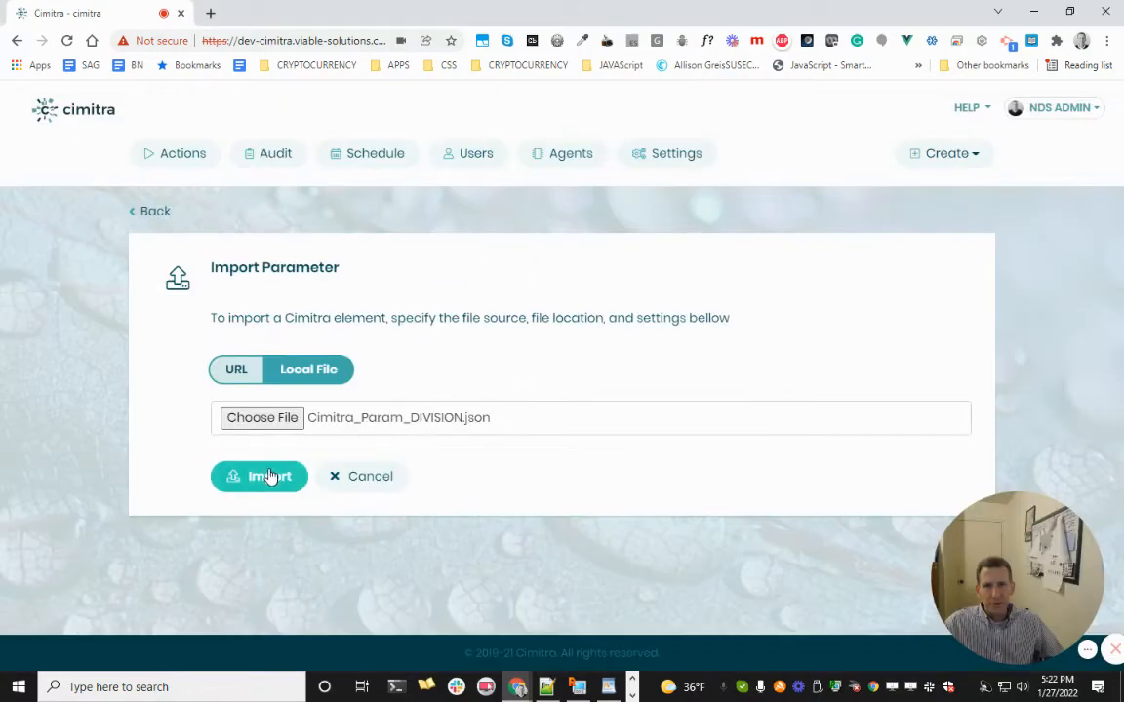
click(269, 476)
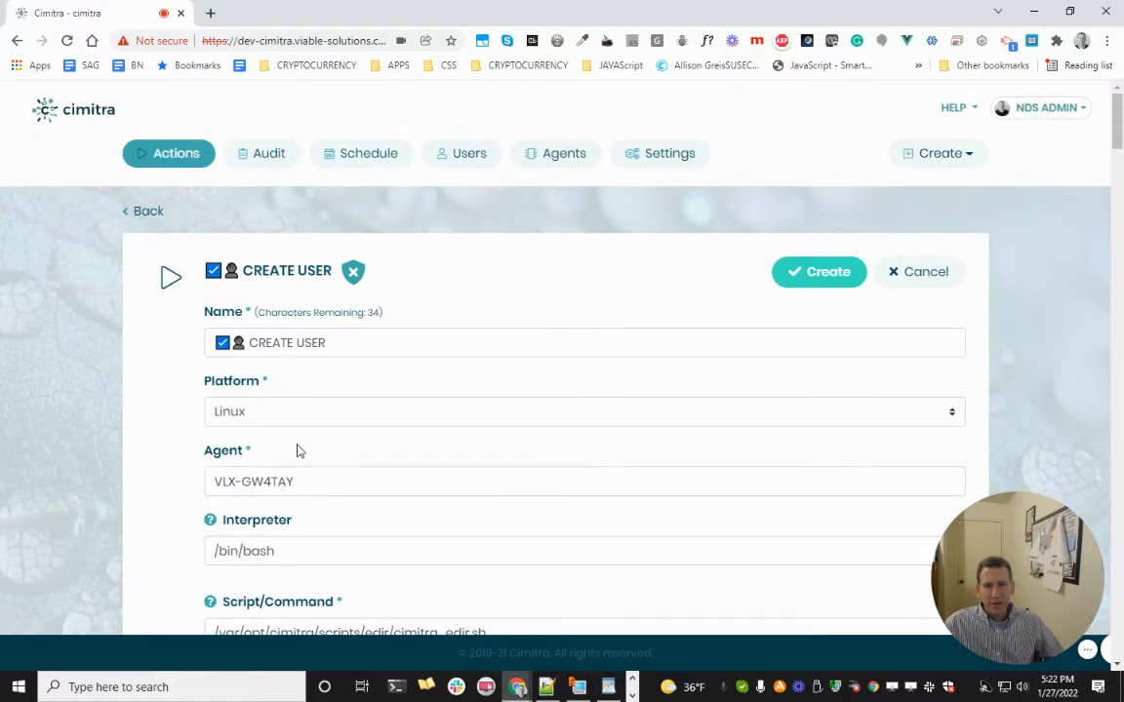
- Import the local file Cimitra_Param_GROUPS.json into the GROUPS parameter and create the CREATE USER action
scroll(278, 527, down, 10)
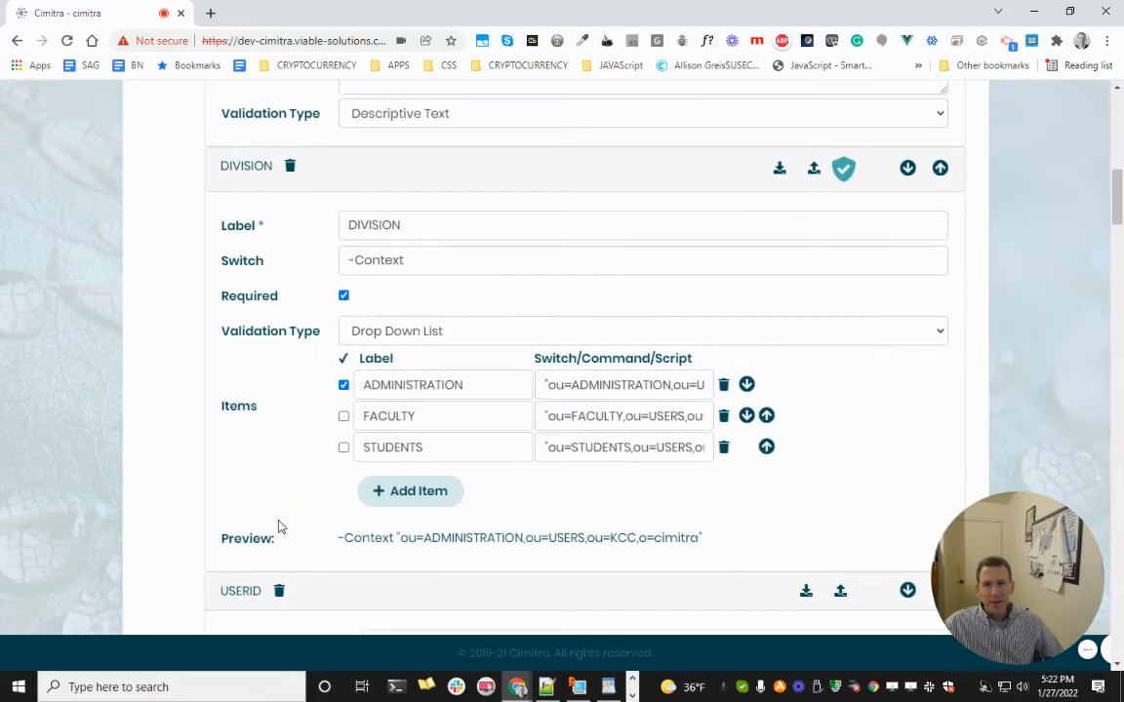
scroll(278, 527, down, 10)
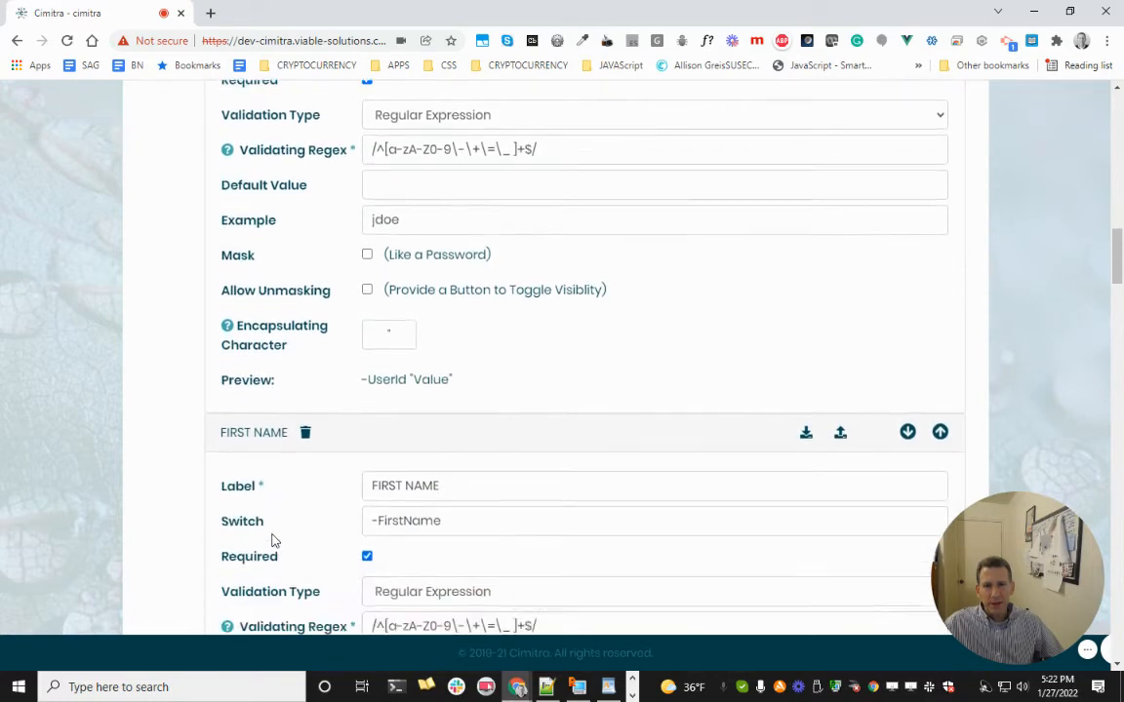
scroll(274, 541, down, 10)
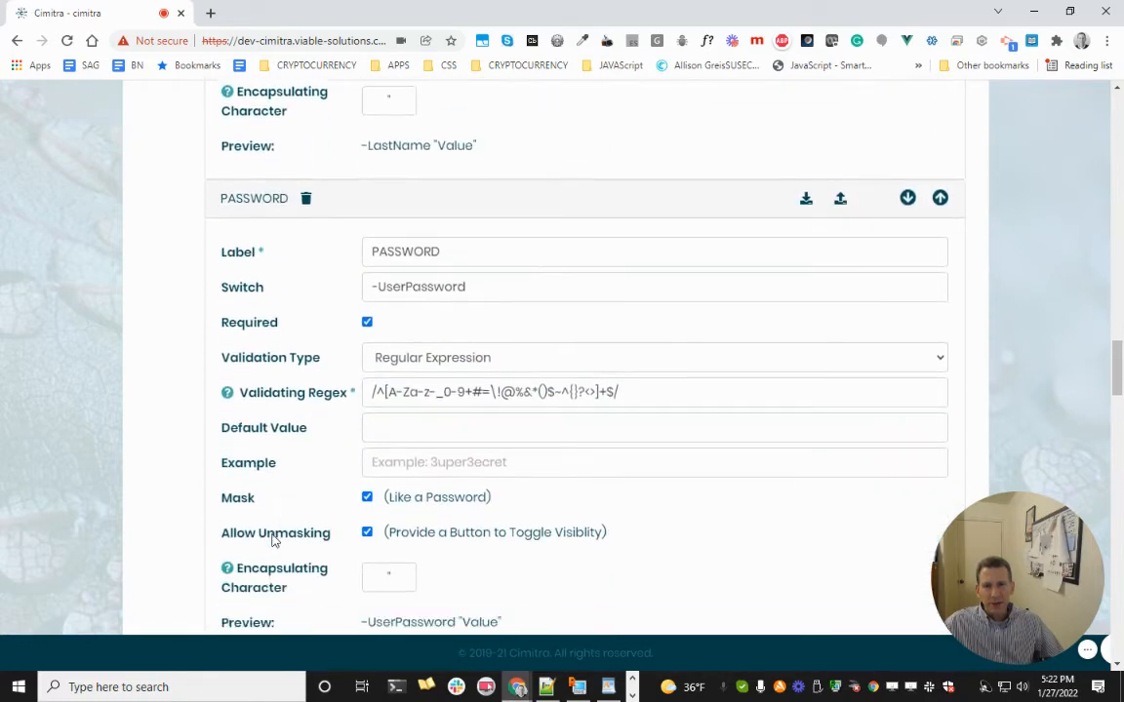
scroll(274, 540, down, 10)
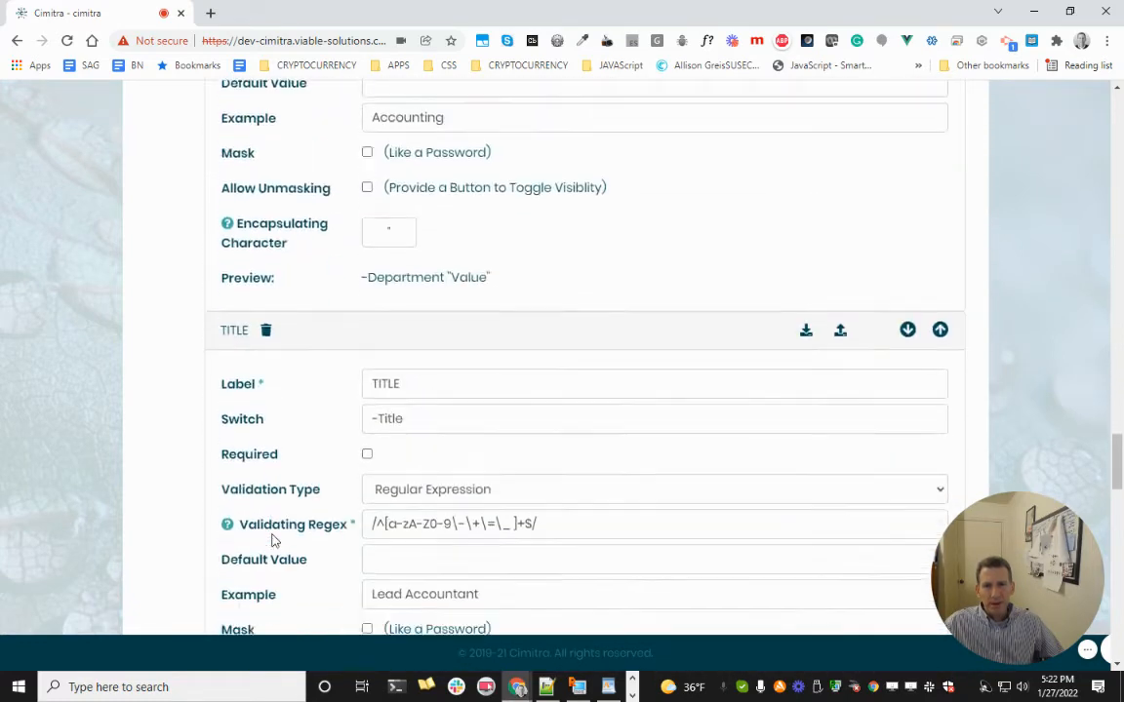
scroll(274, 540, down, 10)
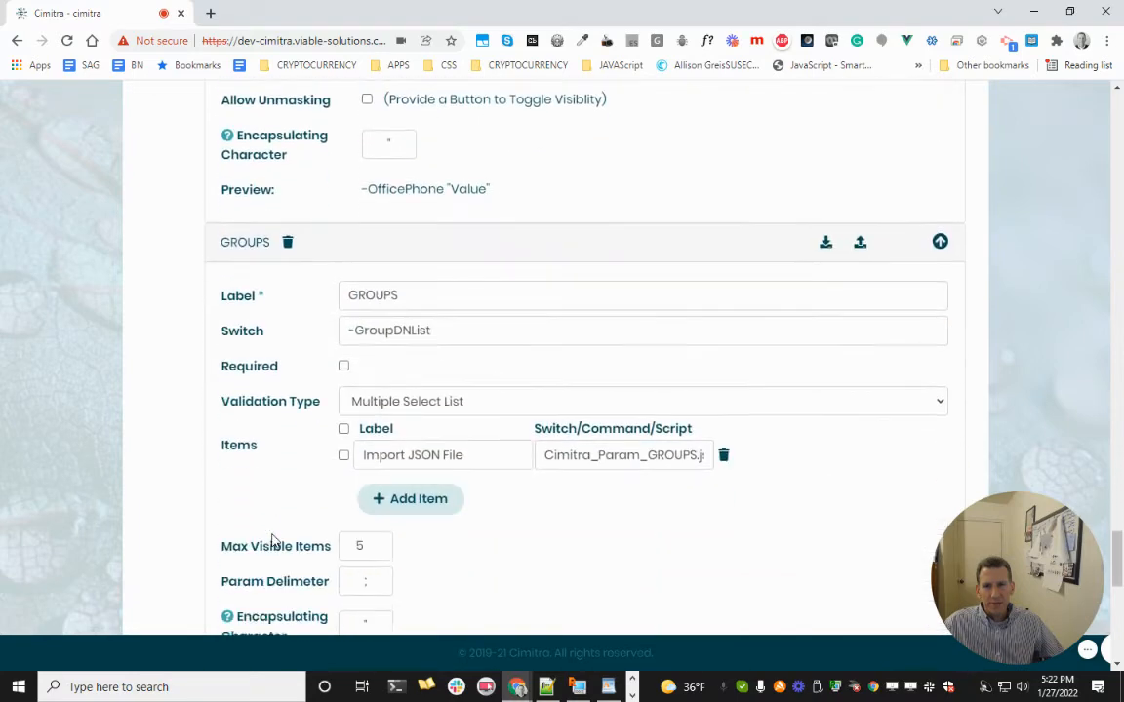
scroll(274, 540, up, 2)
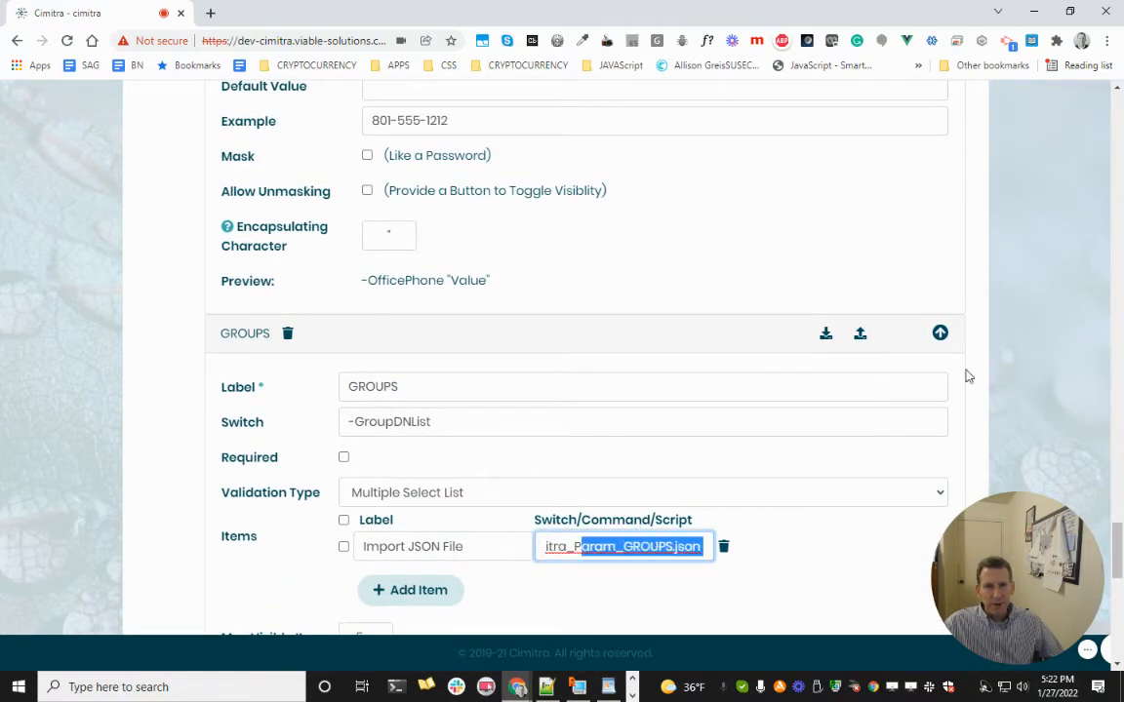
click(861, 334)
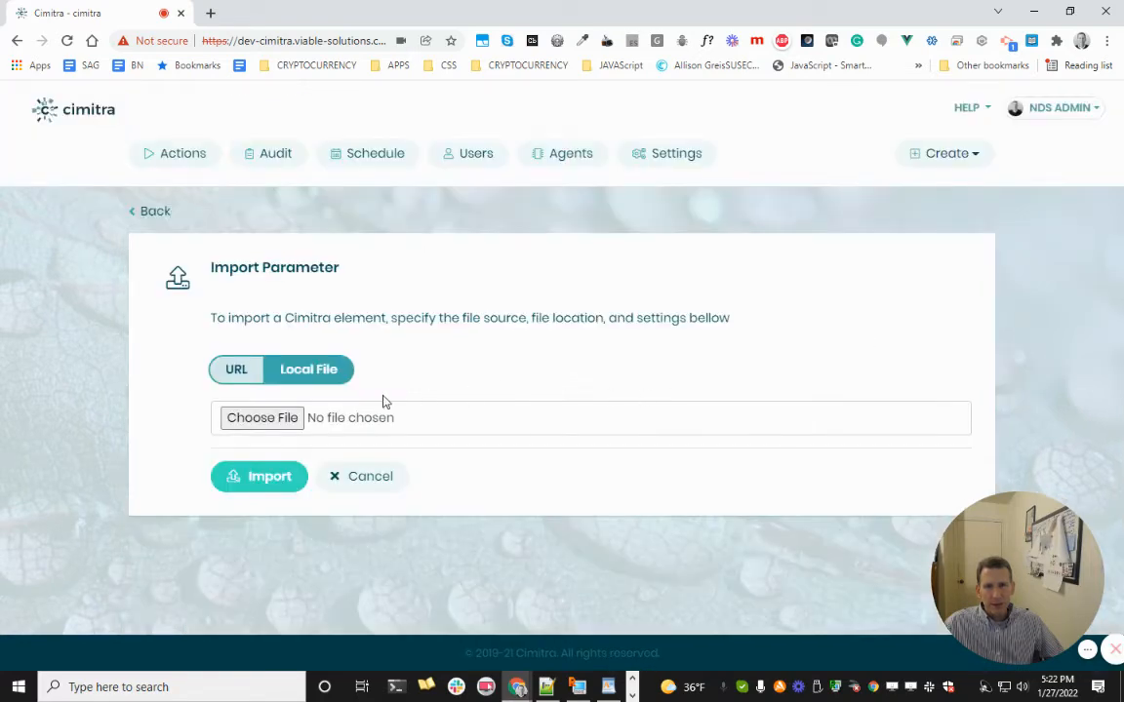
click(264, 419)
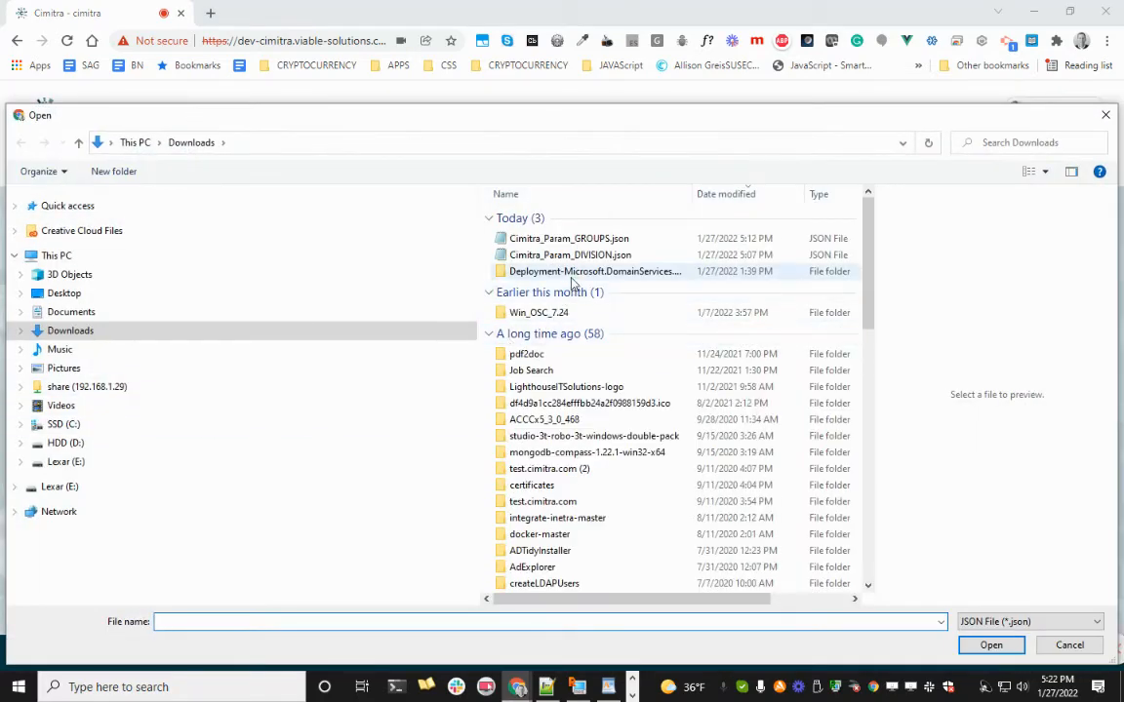
click(592, 243)
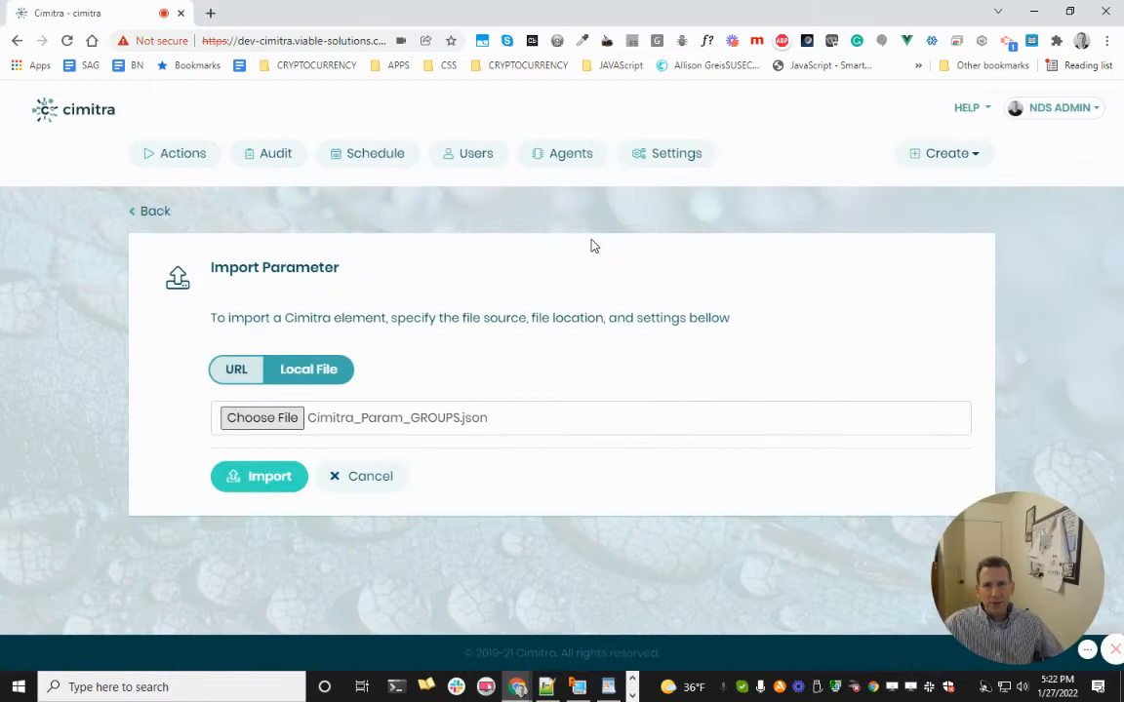
click(268, 472)
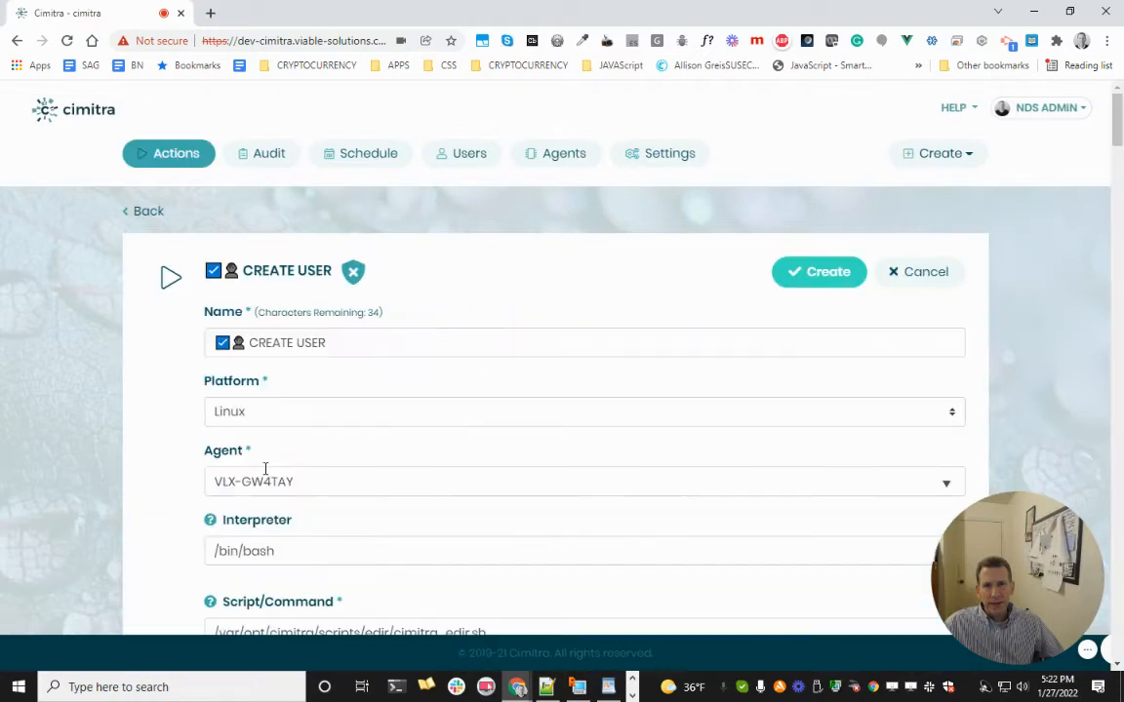
click(795, 278)
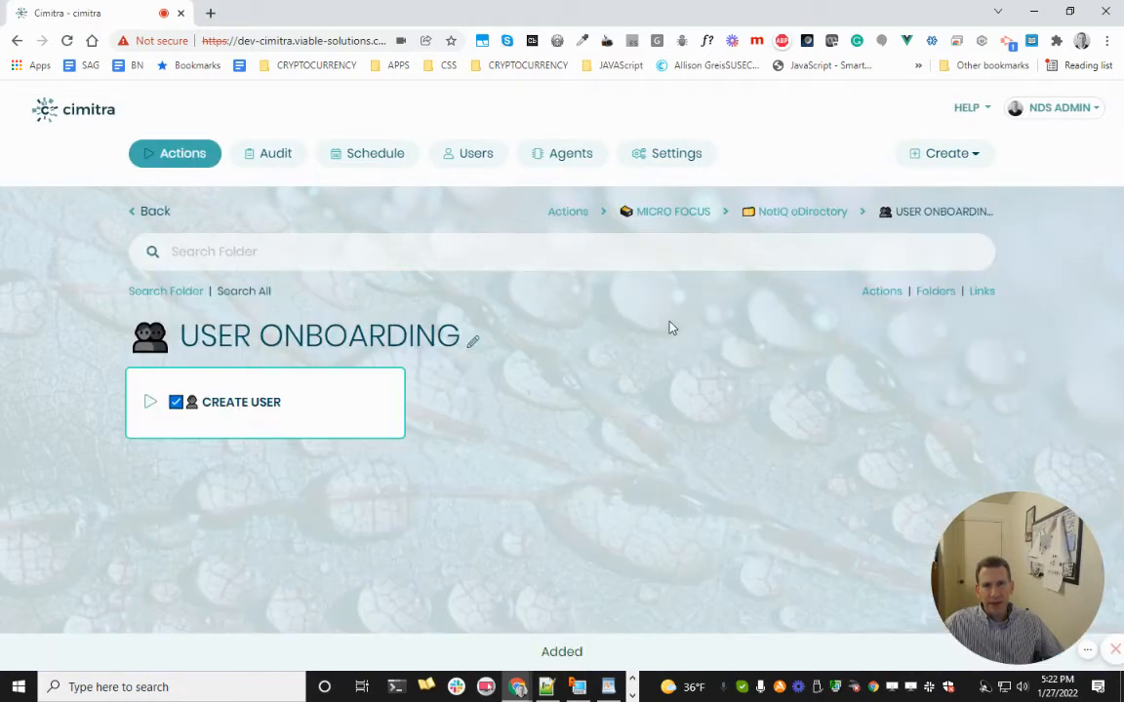
- Open the CREATE USER action, examine its DIVISION choices and GROUPS list, and return to the USER ONBOARDING folder
click(234, 408)
click(868, 272)
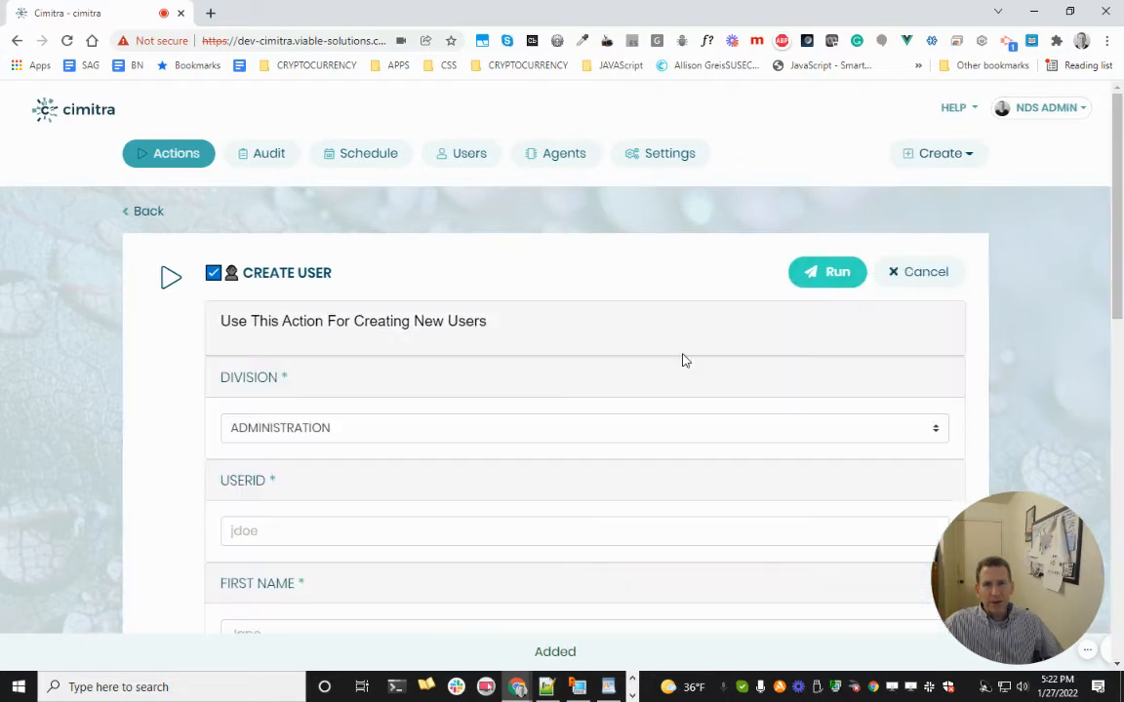
scroll(588, 415, down, 3)
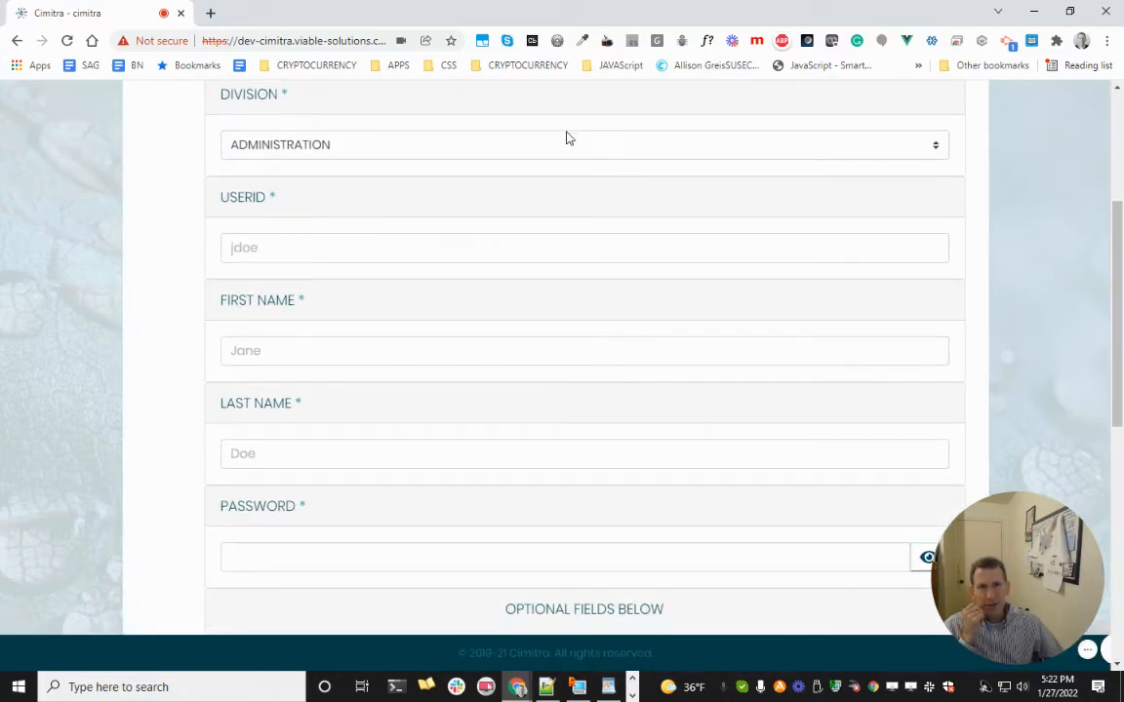
click(568, 145)
click(549, 146)
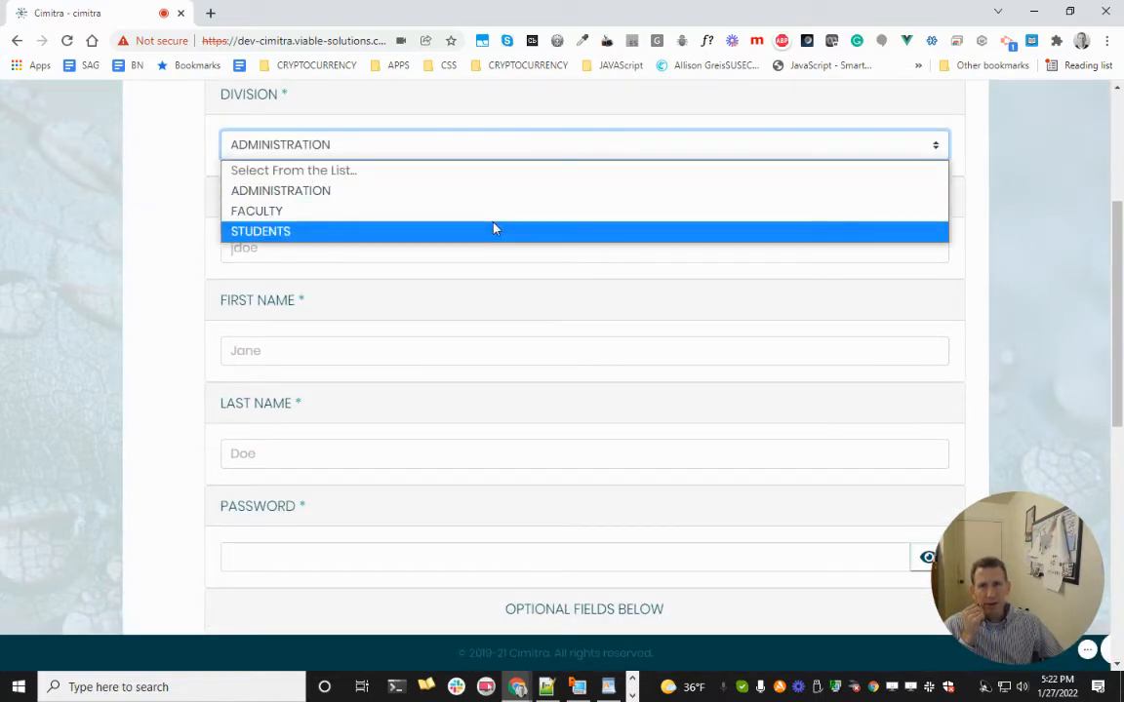
click(168, 332)
scroll(261, 585, down, 6)
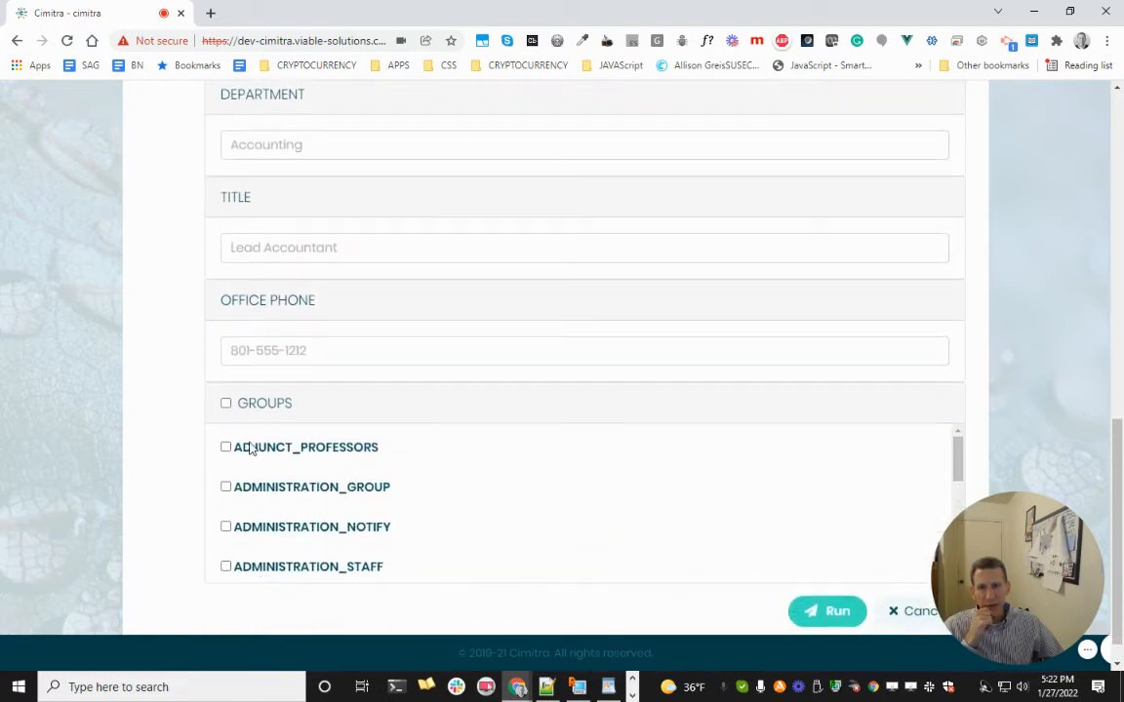
scroll(252, 460, down, 10)
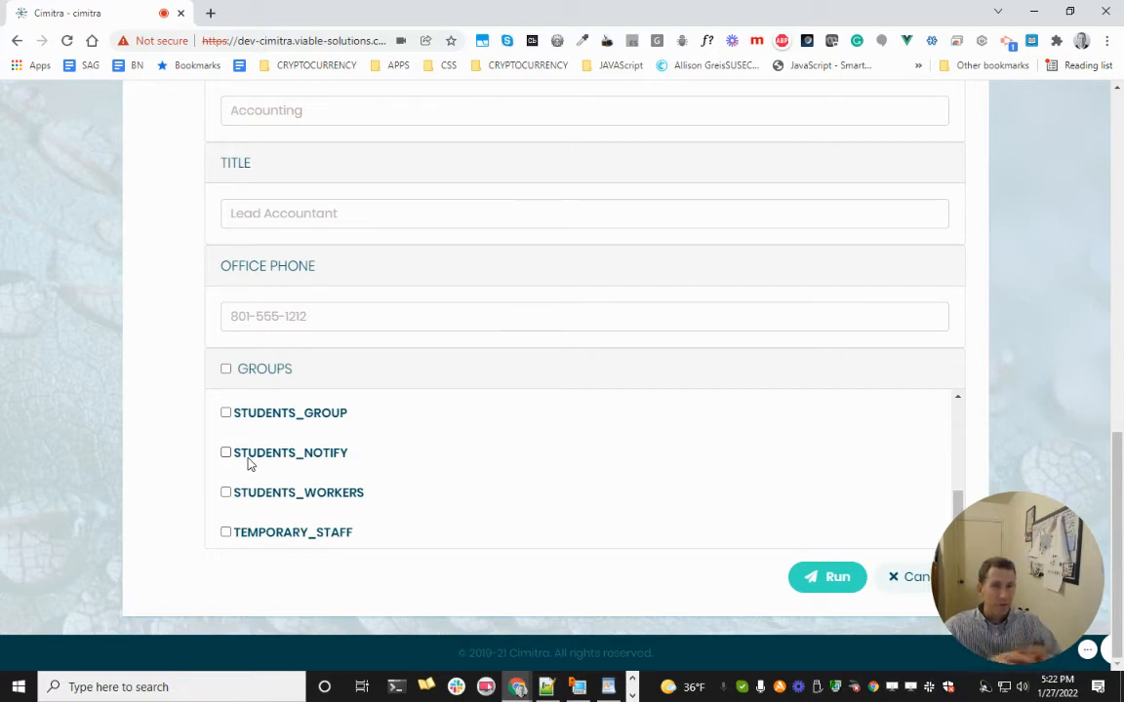
scroll(260, 396, up, 10)
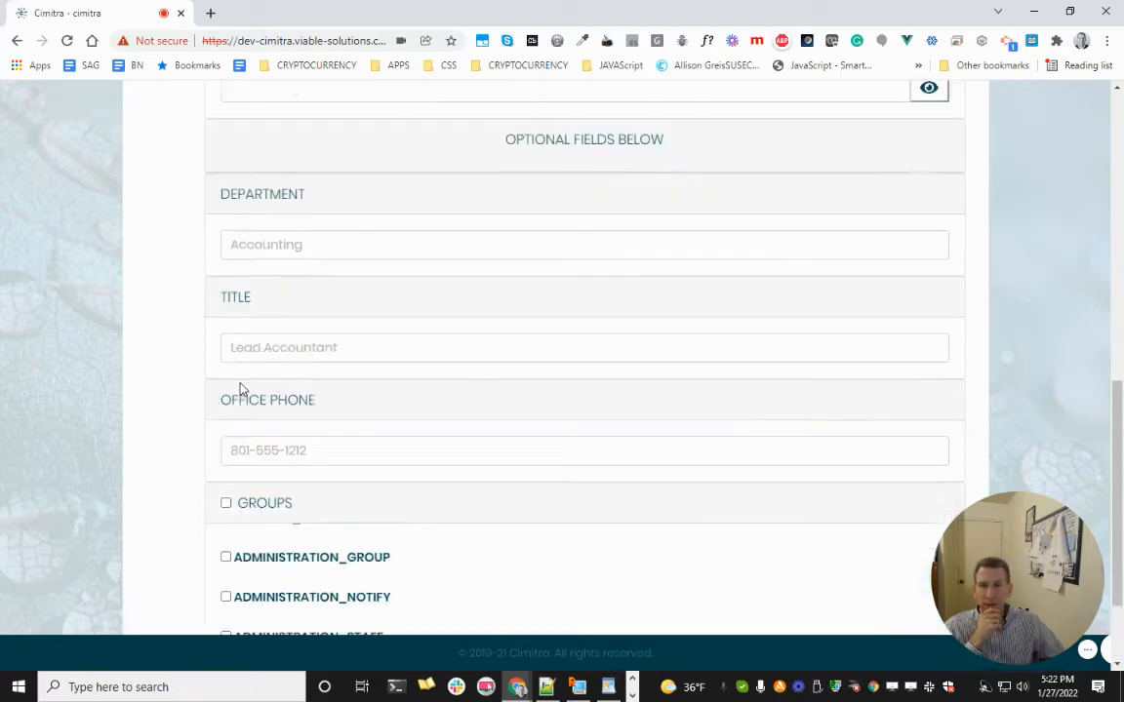
click(169, 159)
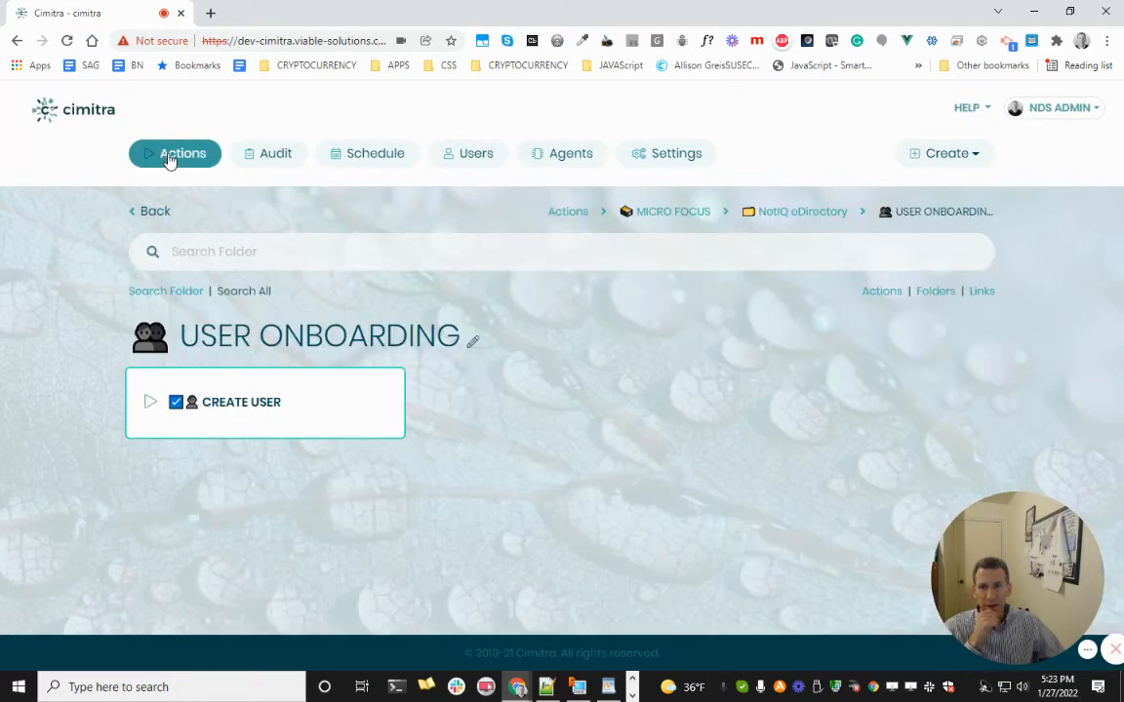
click(597, 688)
scroll(607, 625, down, 6)
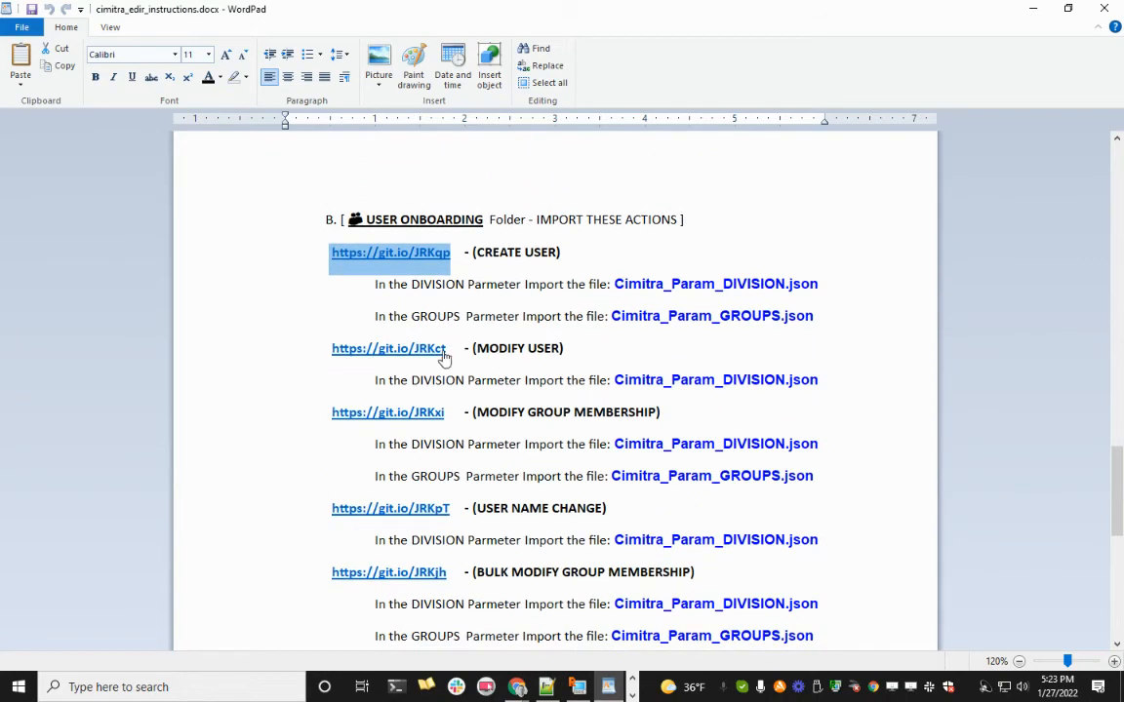
drag(453, 348, 331, 348)
key(ctrl+c)
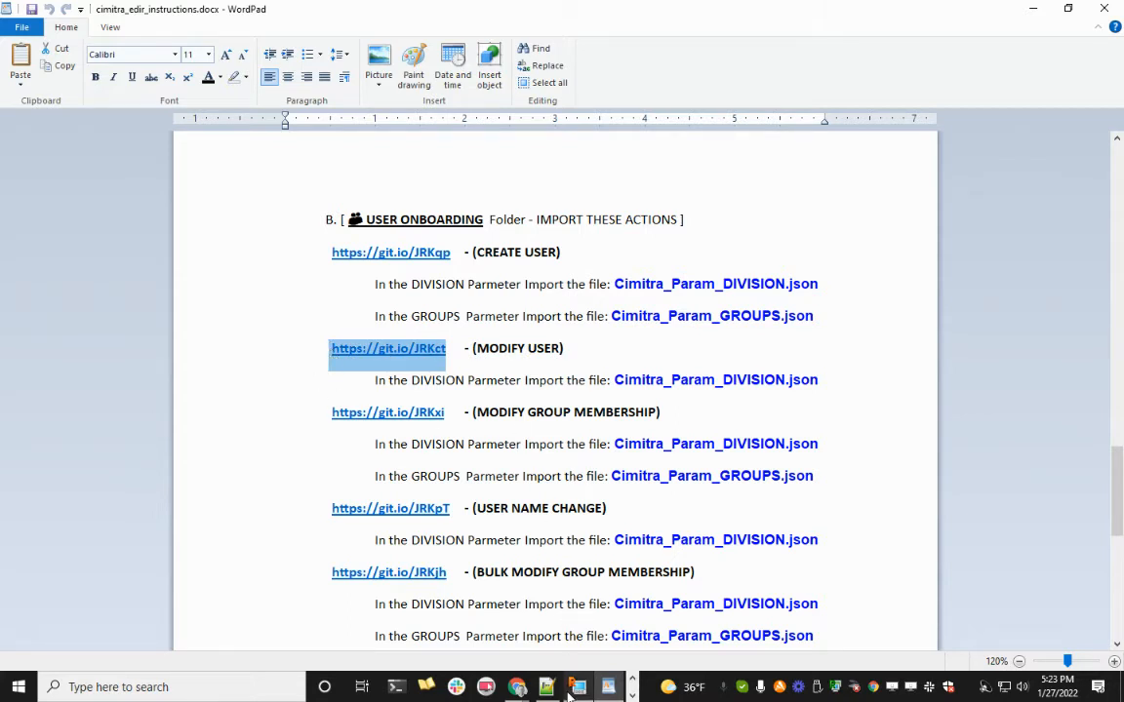
mouse_move(528, 688)
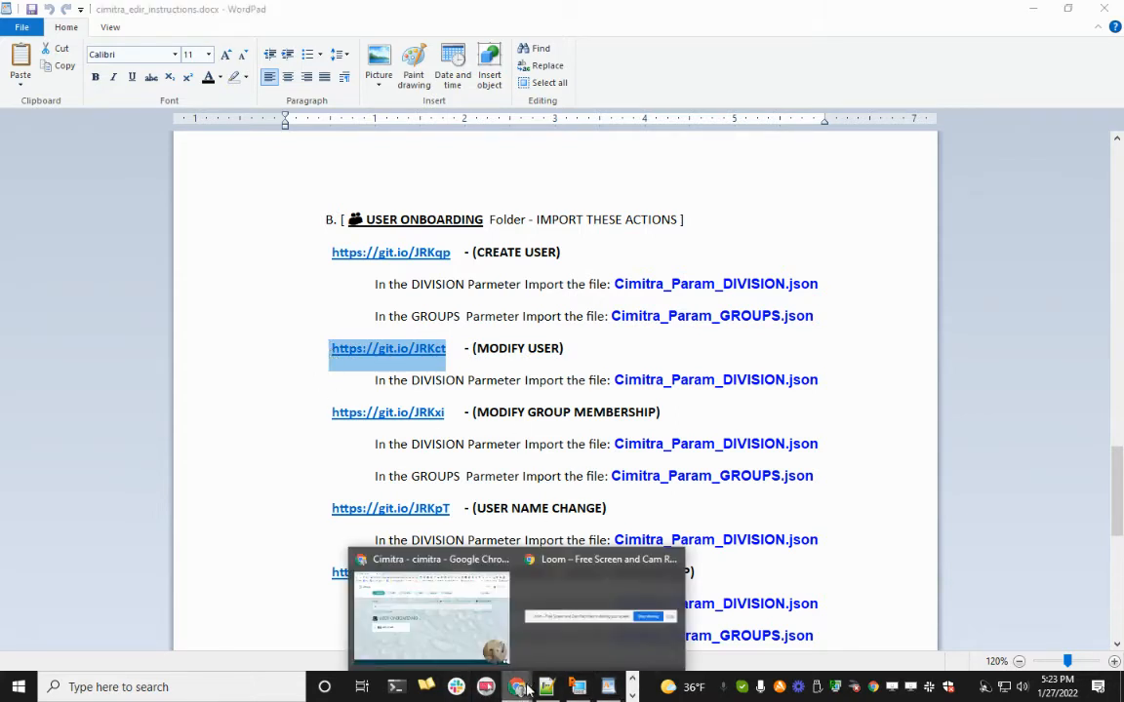
click(431, 610)
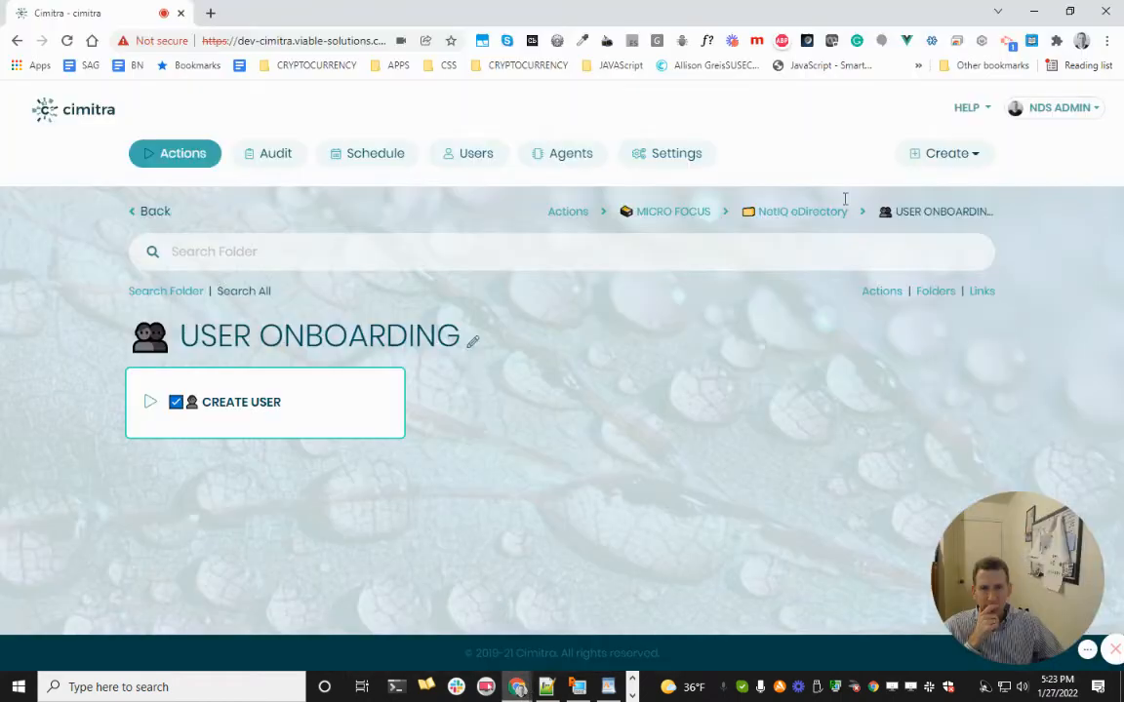
click(929, 160)
click(917, 300)
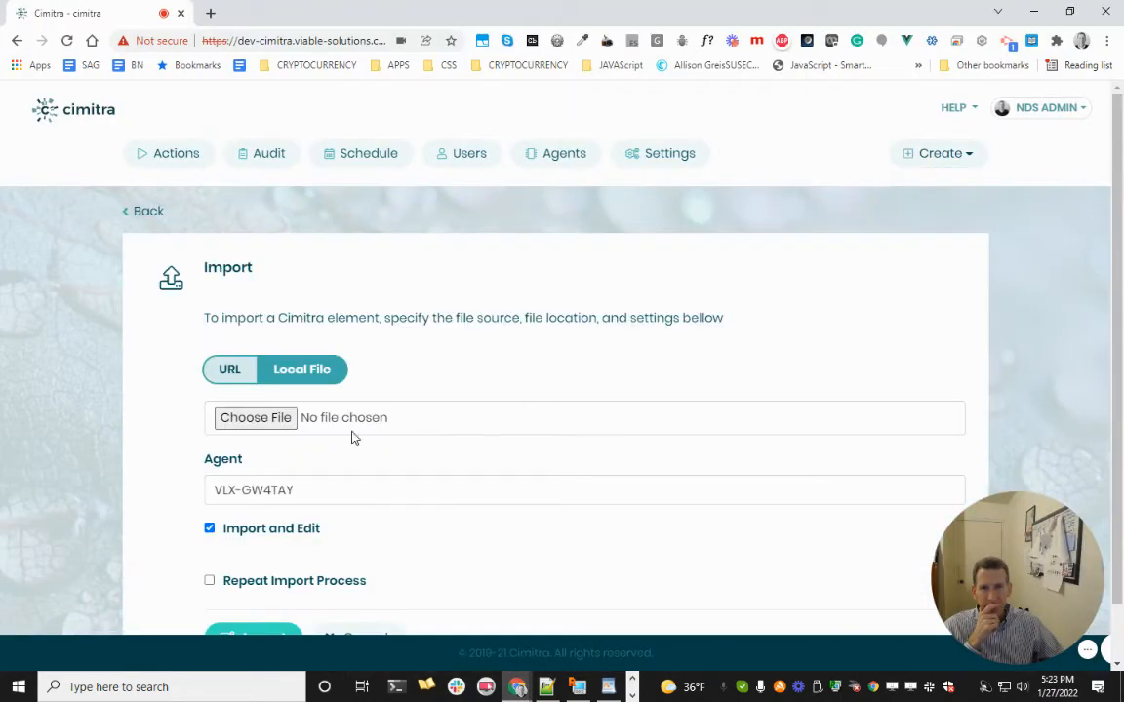
click(222, 376)
text(https://git.io/JRKqp)
key(ctrl+a)
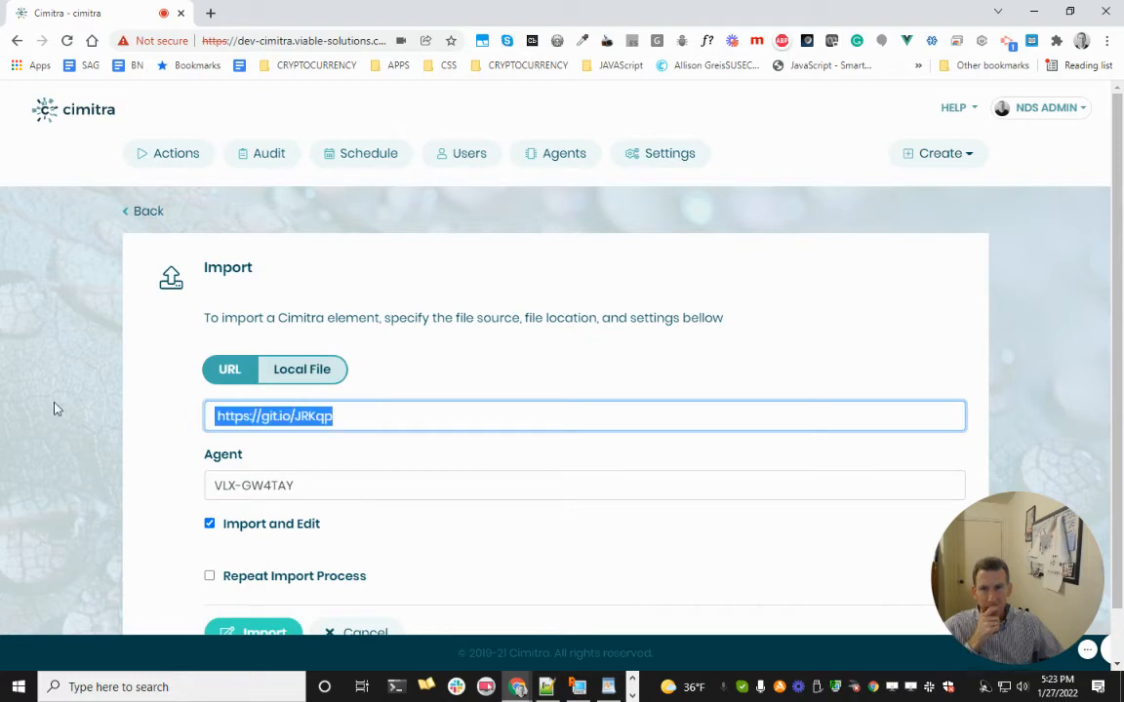
key(ctrl+v)
scroll(280, 481, down, 1)
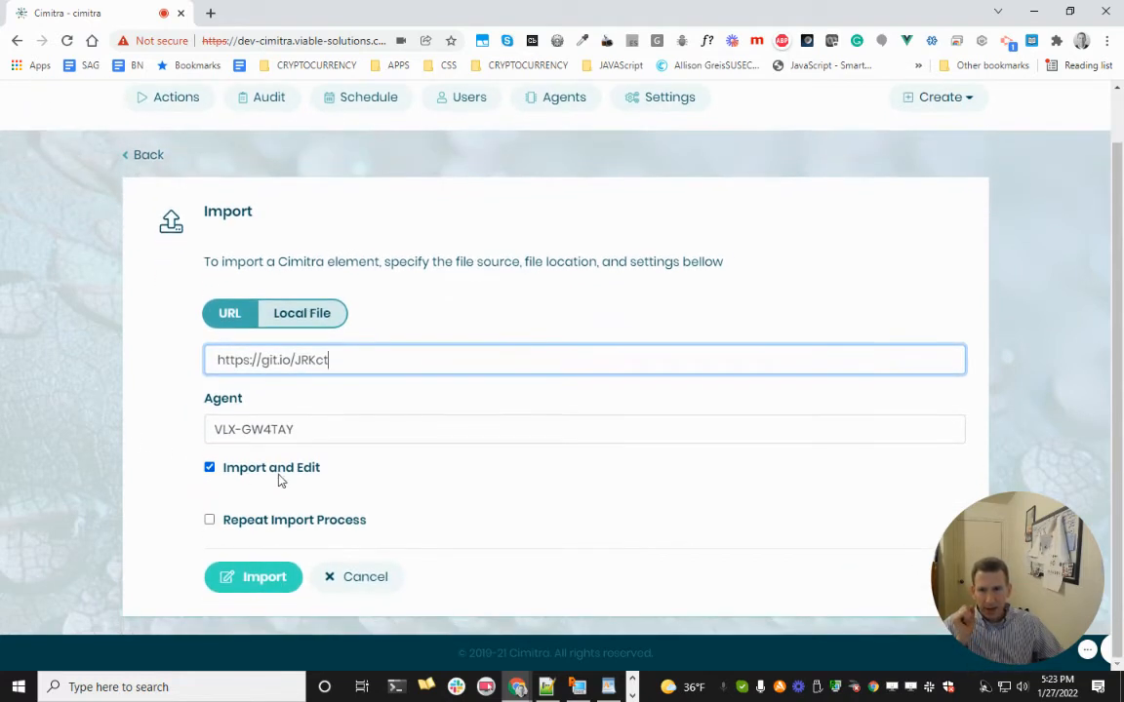
click(258, 577)
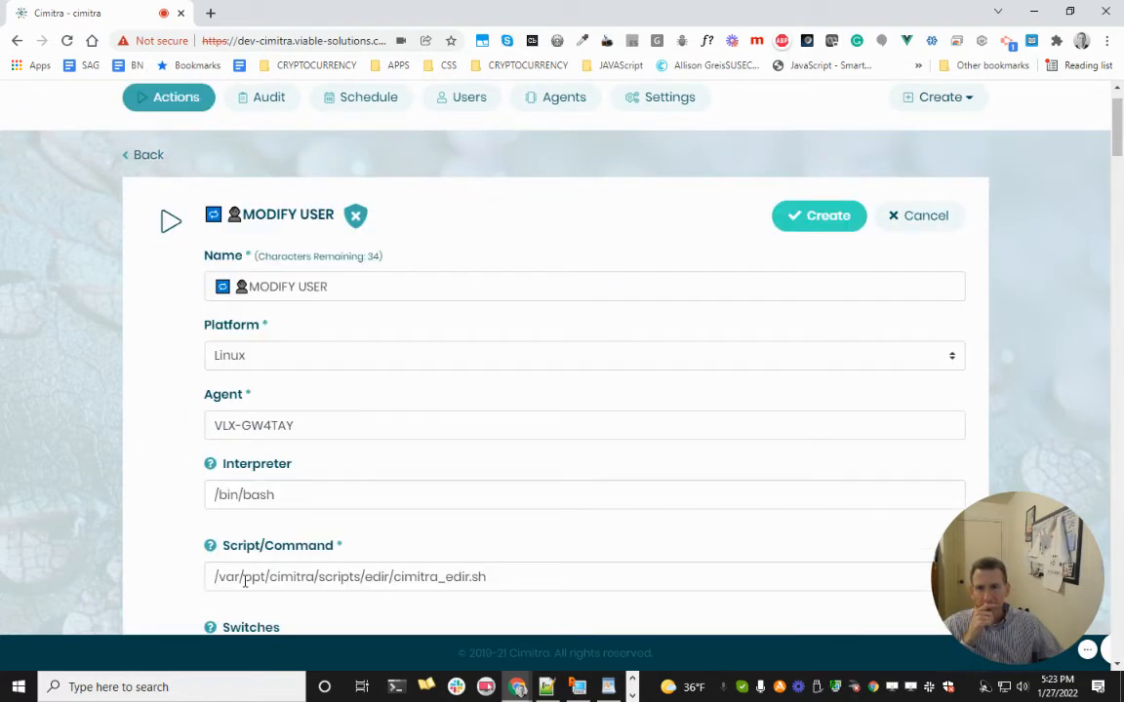
- Import the local file Cimitra_Param_DIVISION.json into the DIVISION parameter and create the MODIFY USER action
scroll(244, 582, down, 5)
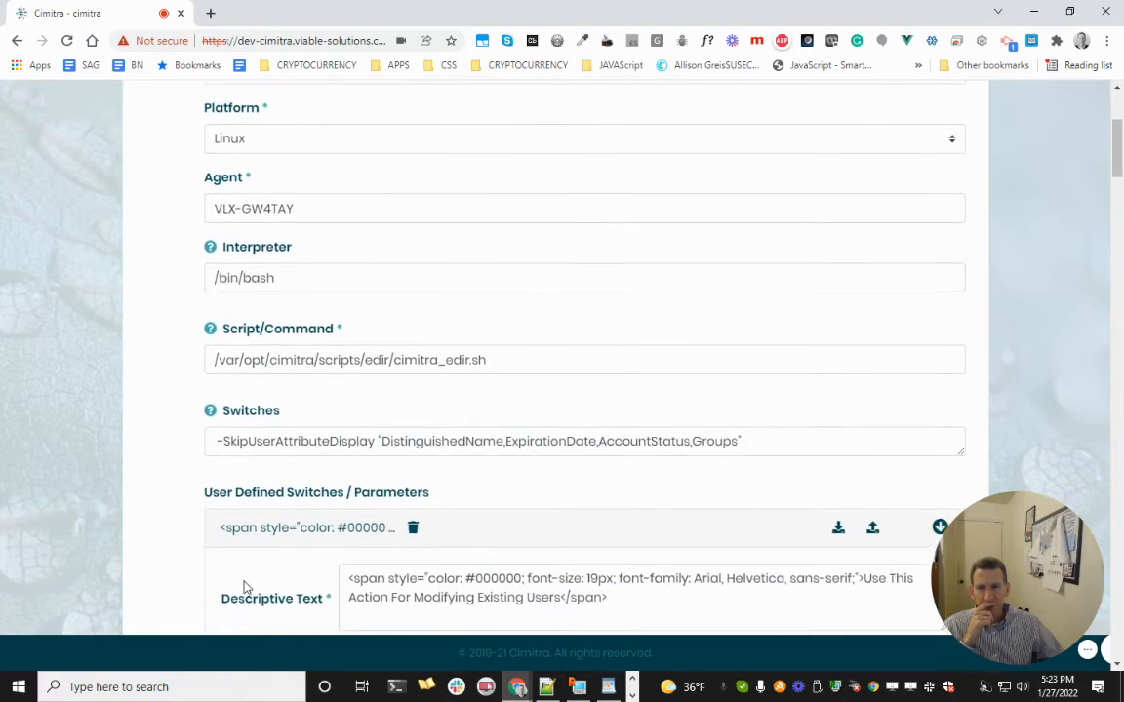
scroll(245, 587, down, 2)
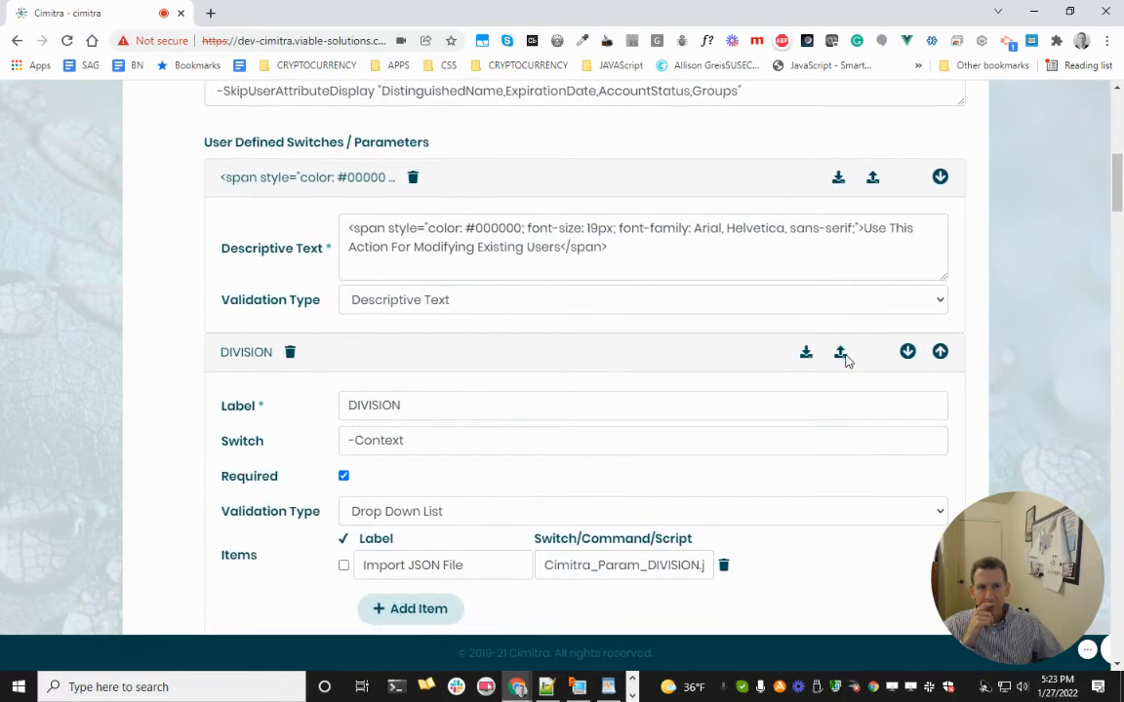
click(842, 359)
click(312, 379)
click(286, 416)
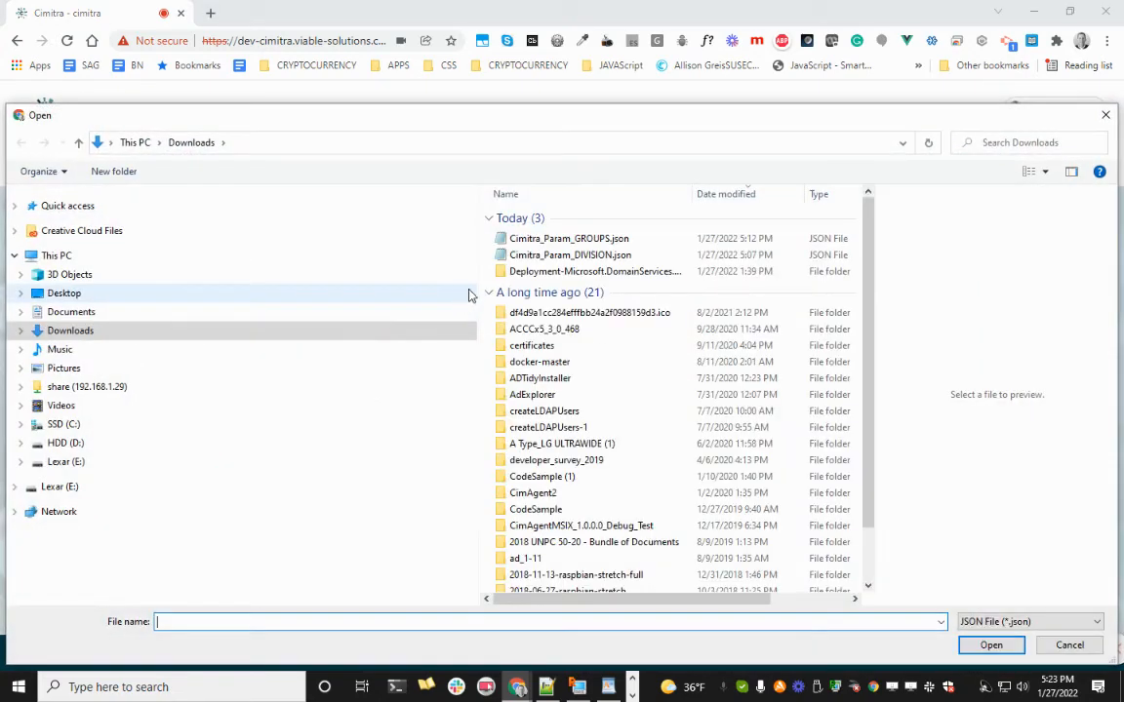
click(534, 255)
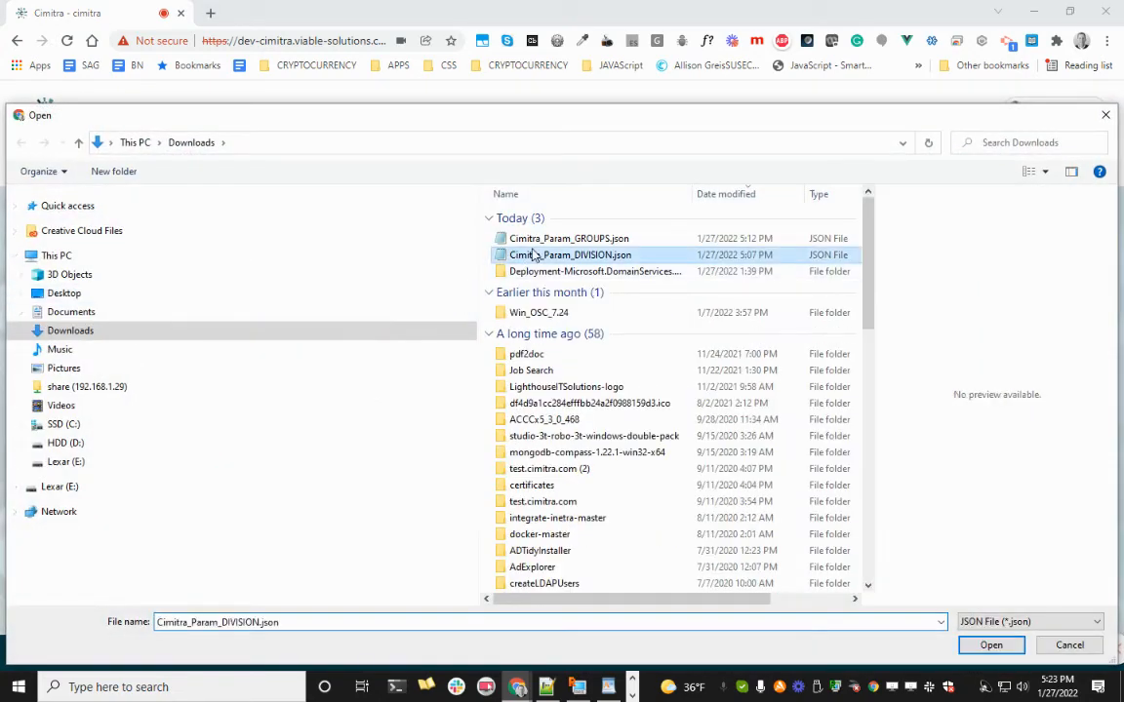
click(535, 256)
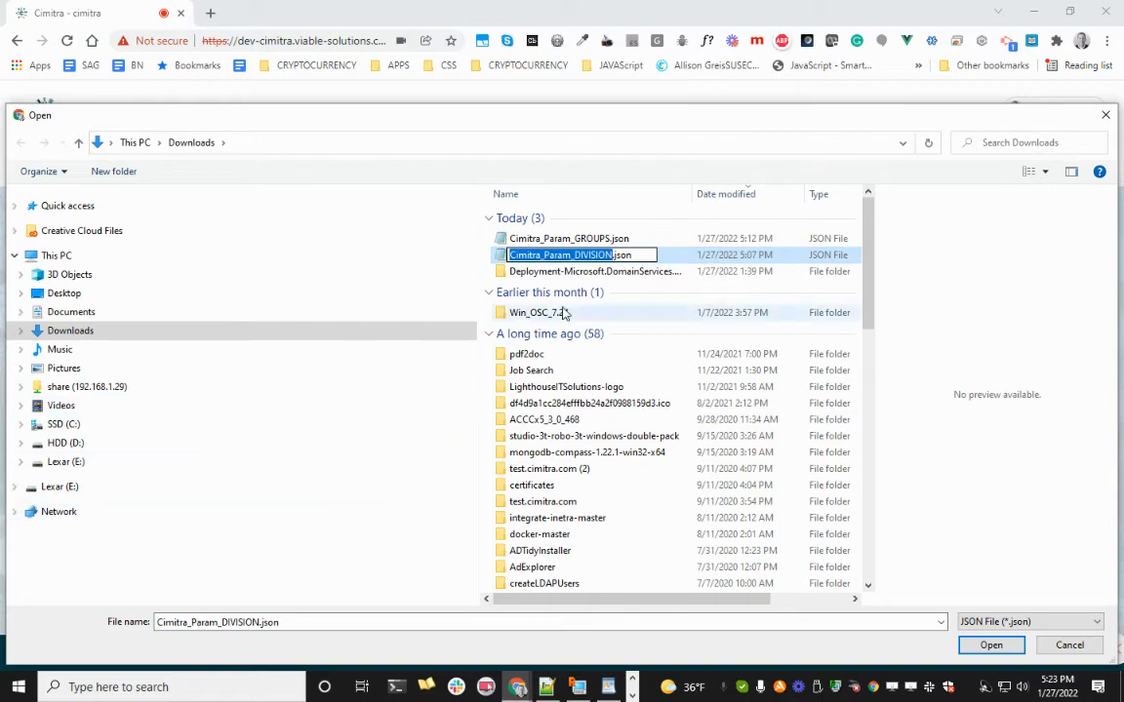
double_click(500, 257)
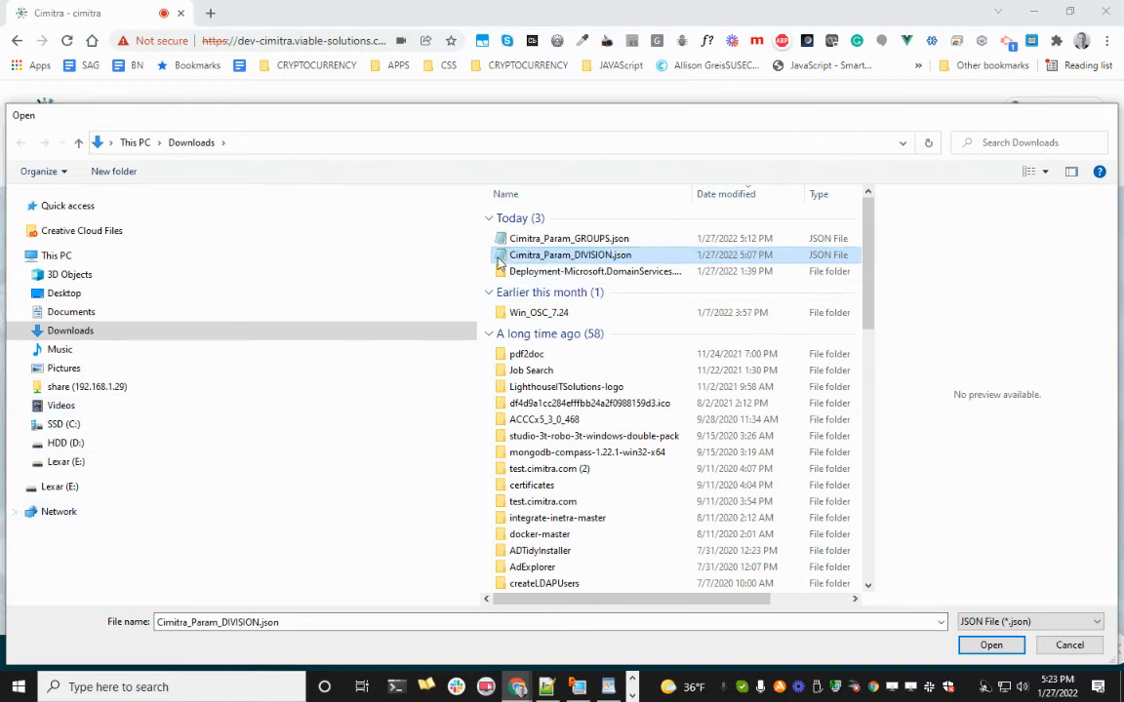
click(263, 476)
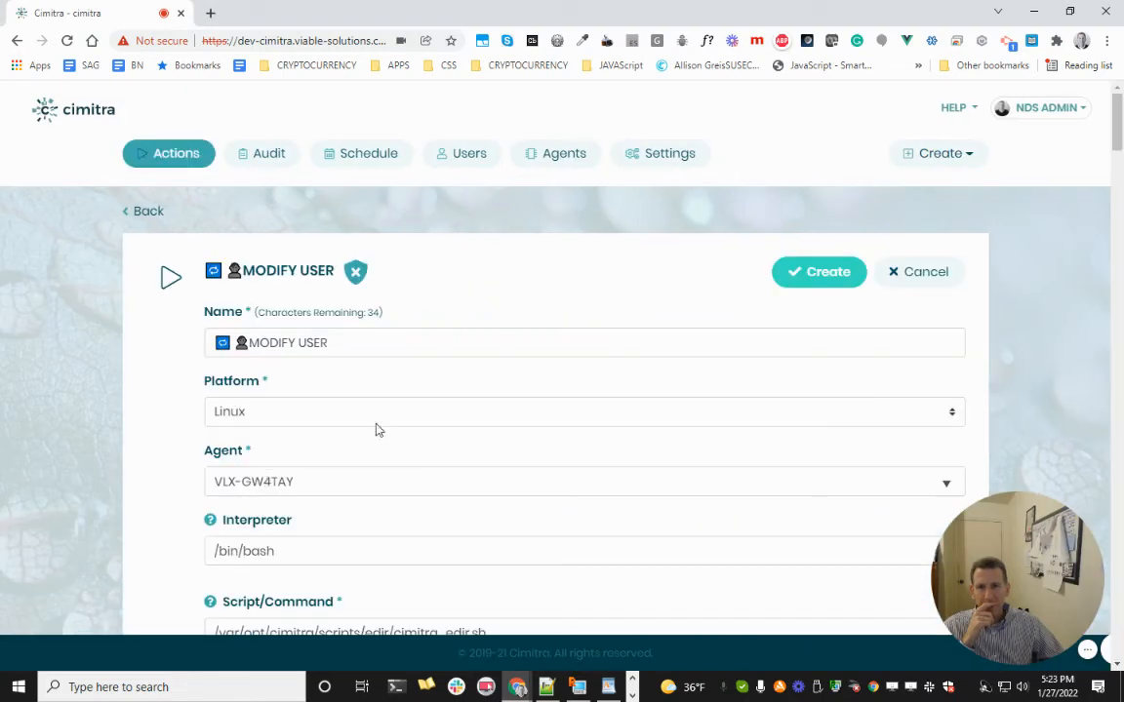
click(810, 270)
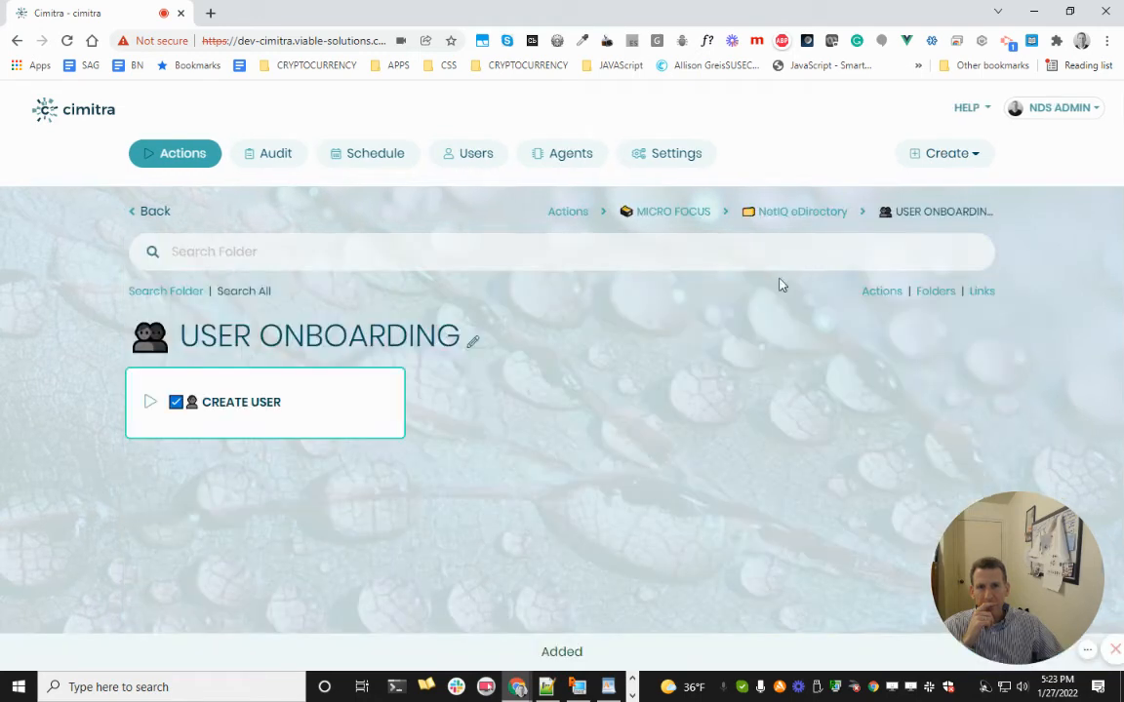
- Run the MODIFY USER action with LIST ALL USERS for the ADMINISTRATION division, and return to the USER ONBOARDING folder
click(491, 388)
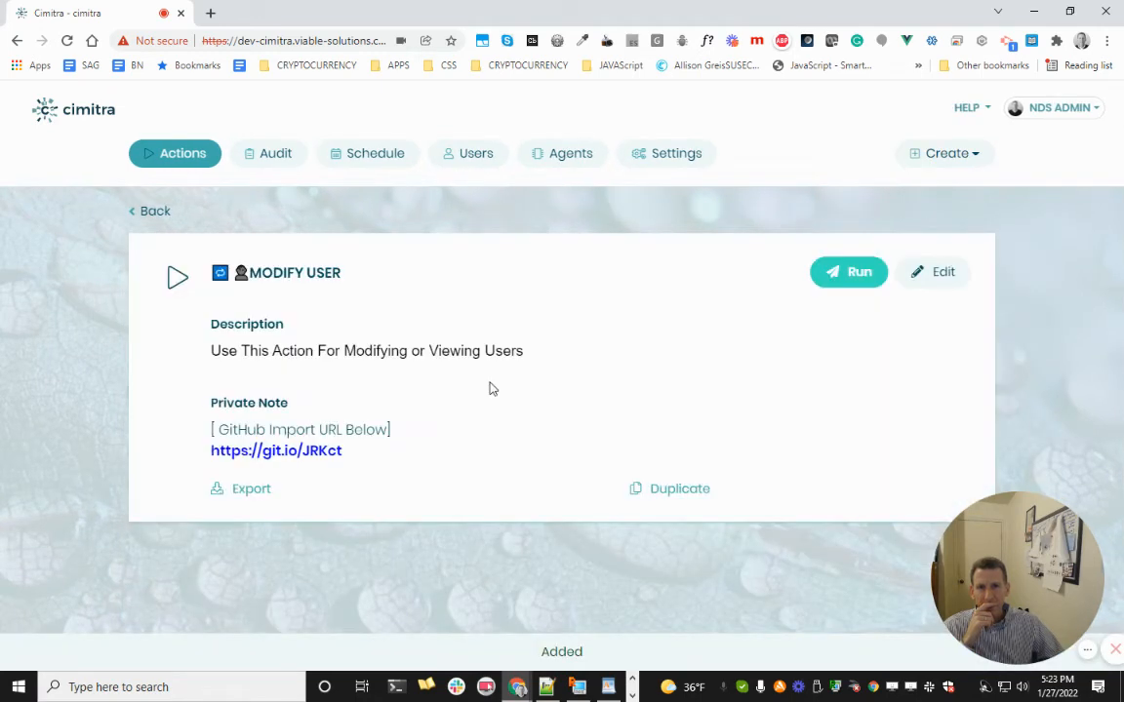
click(844, 270)
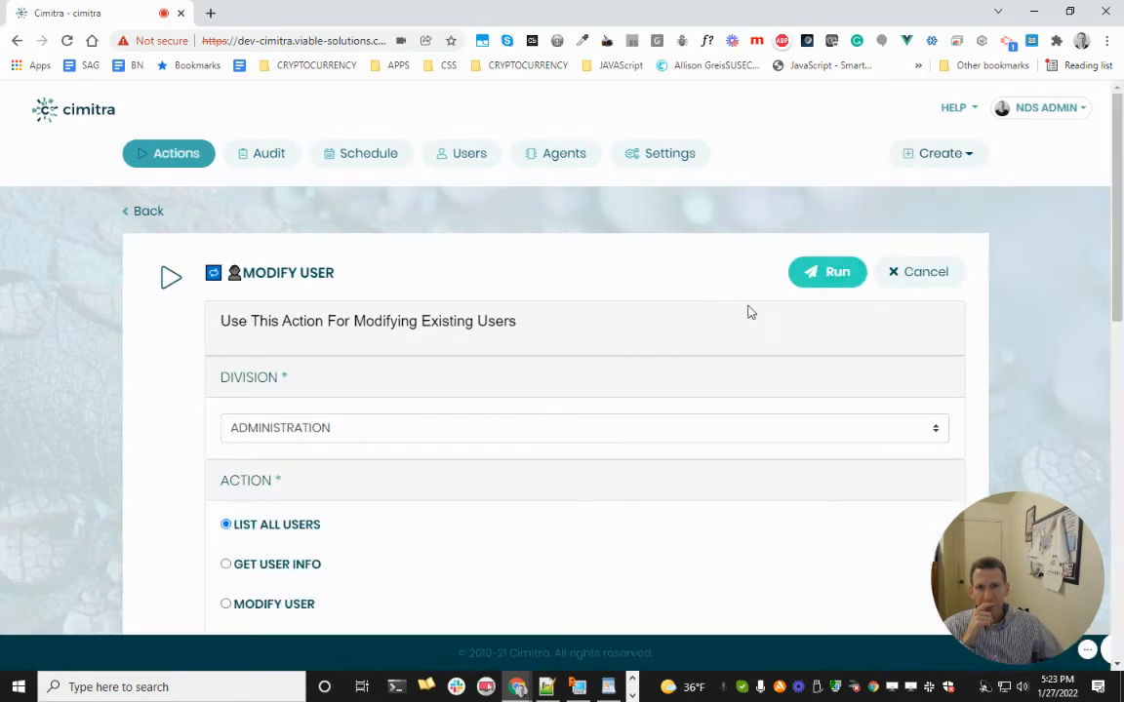
click(549, 424)
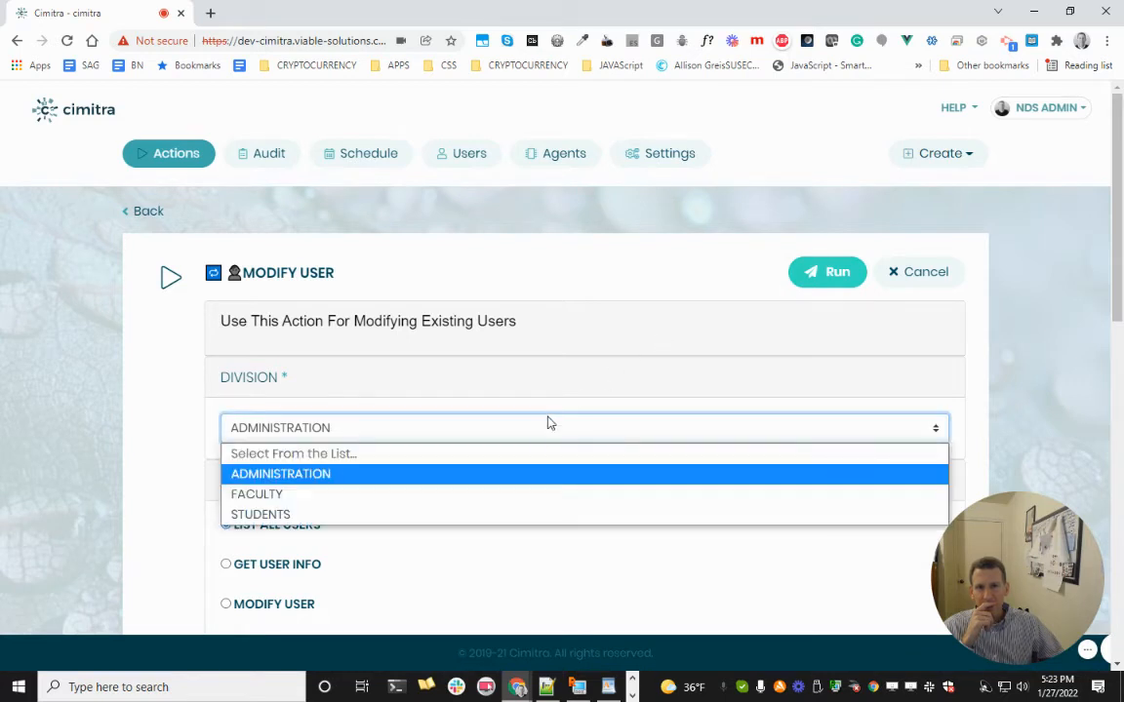
click(516, 474)
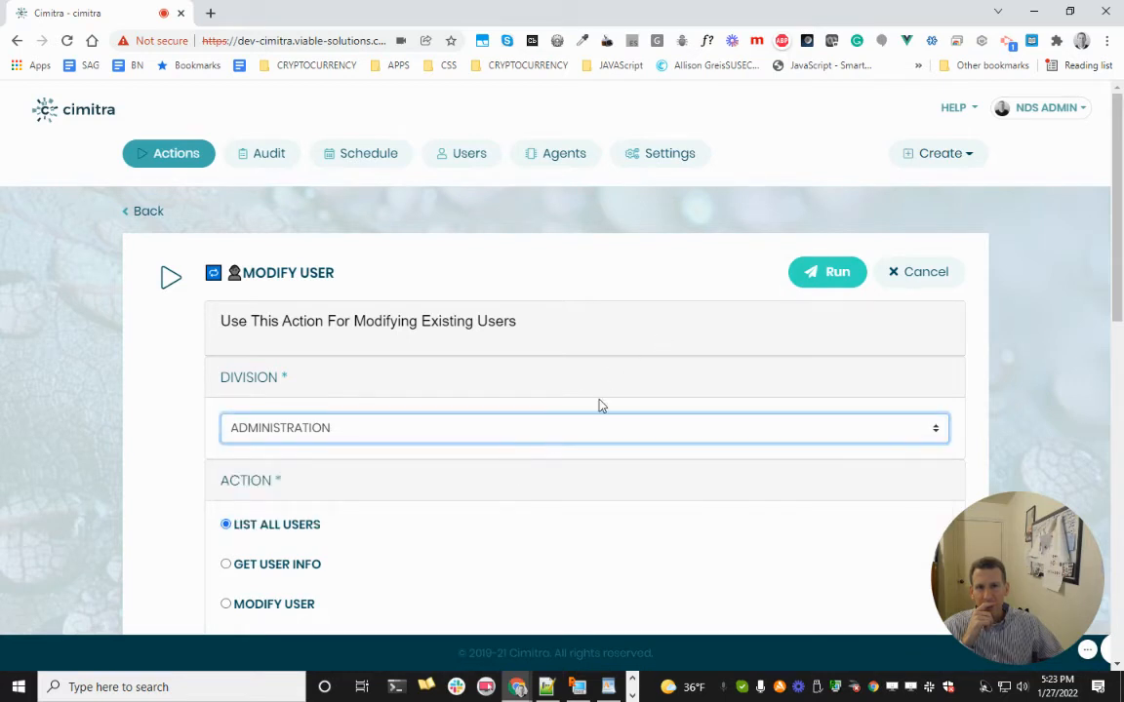
click(810, 280)
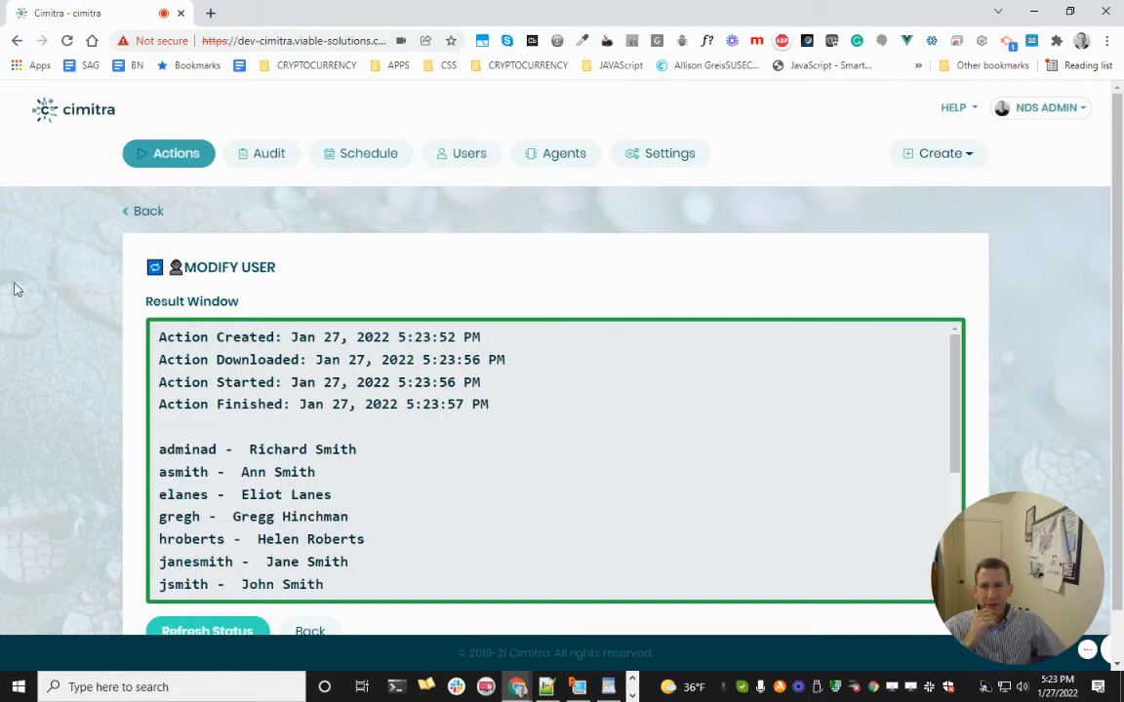
click(167, 158)
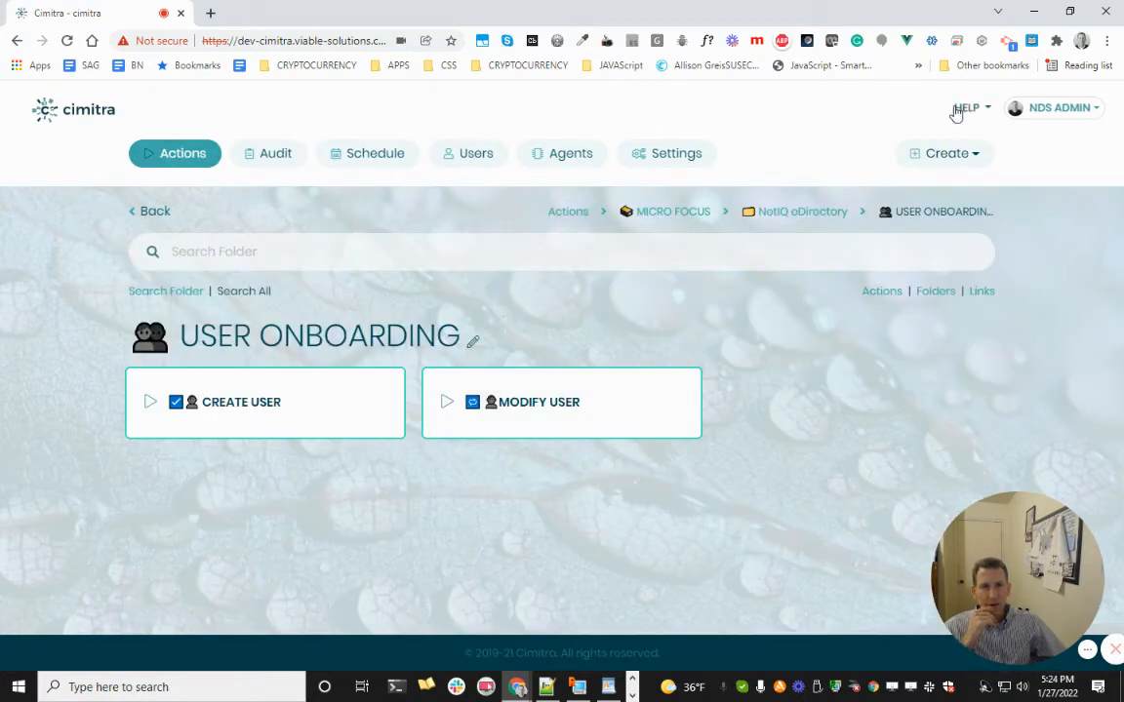
click(968, 152)
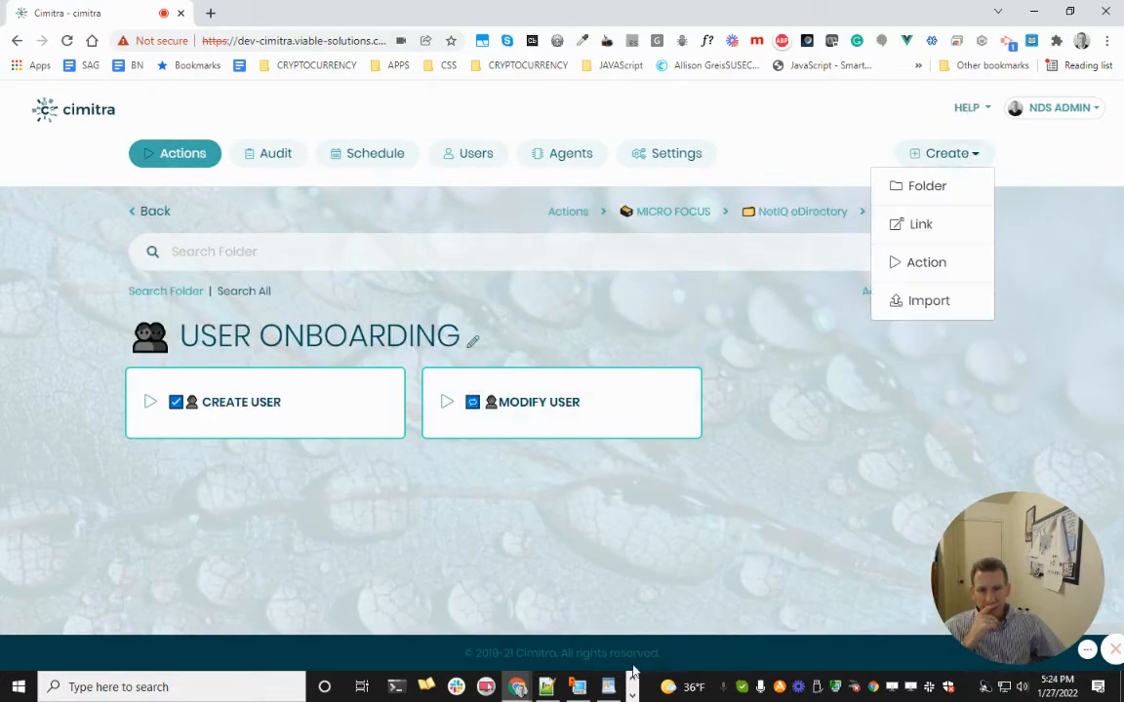
click(608, 686)
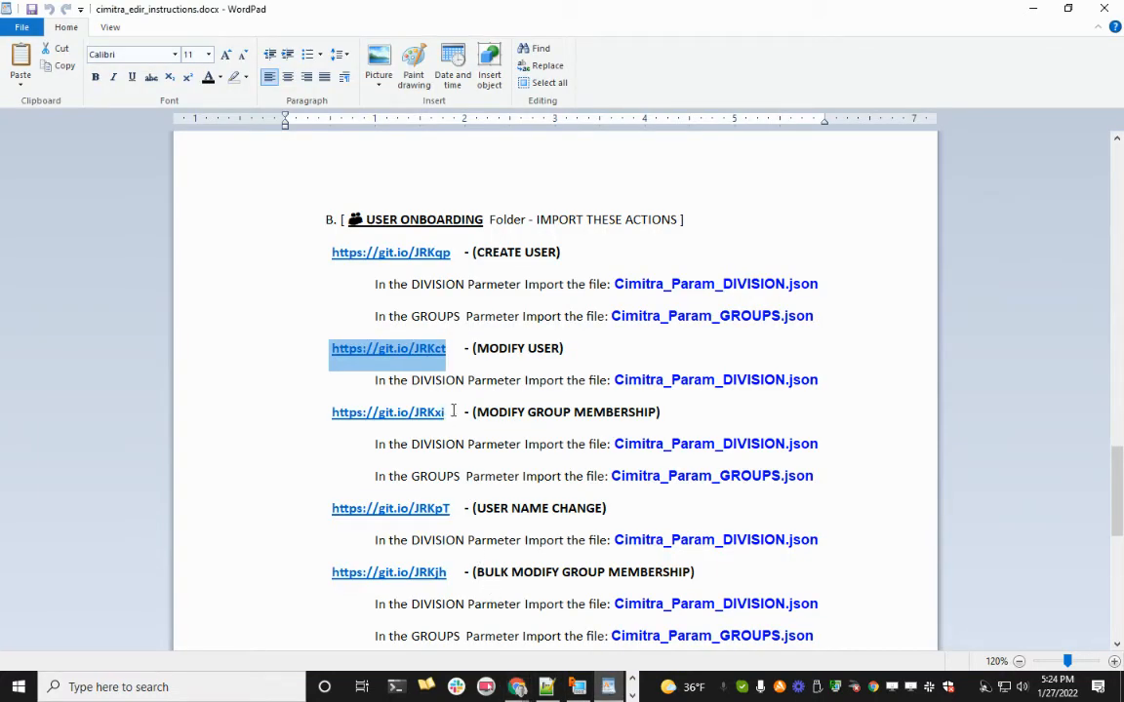
drag(453, 411, 332, 413)
key(ctrl+c)
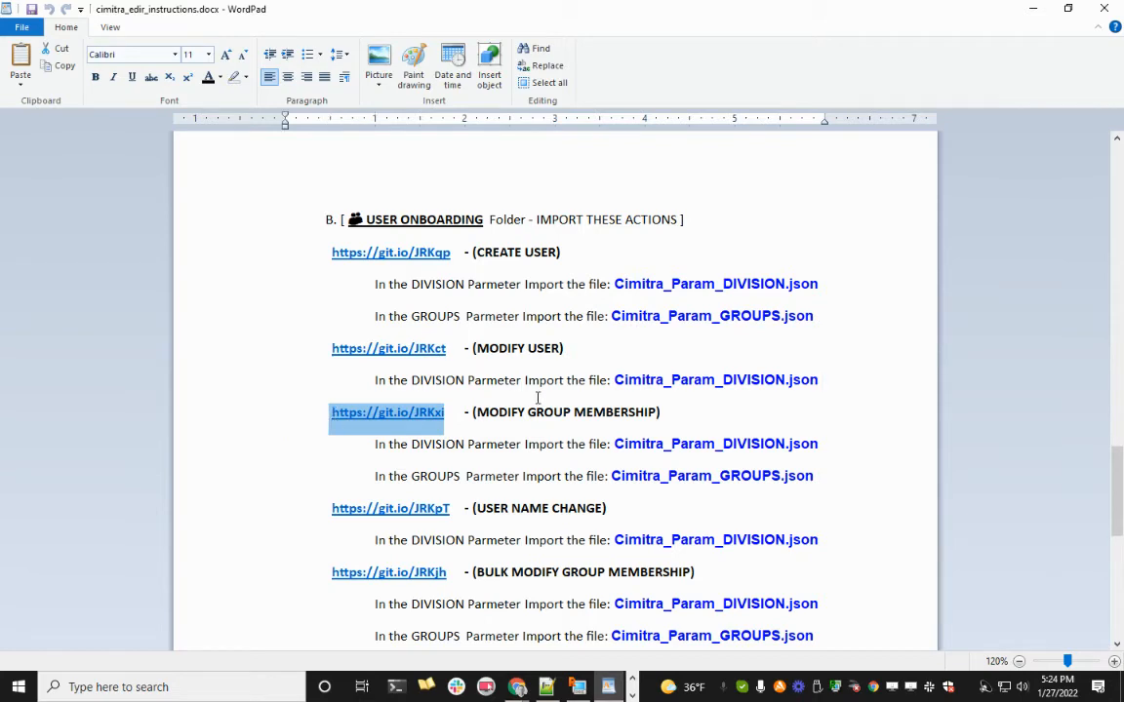
key(alt+Tab)
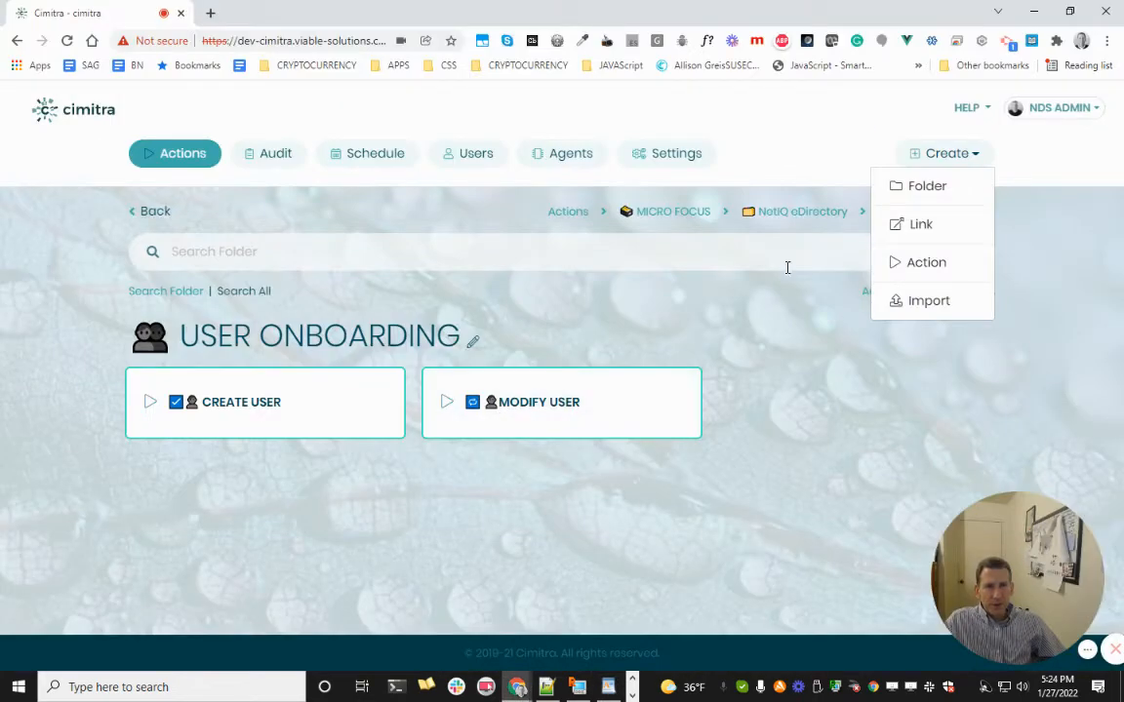
click(897, 304)
click(215, 418)
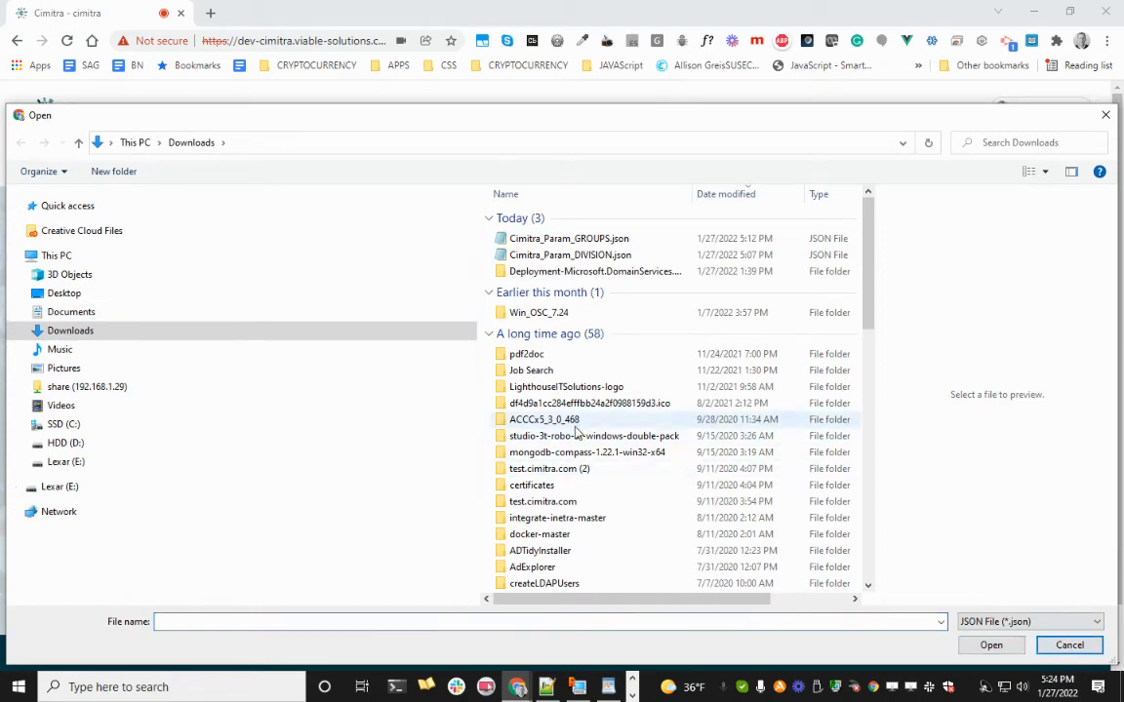
click(1069, 645)
click(227, 369)
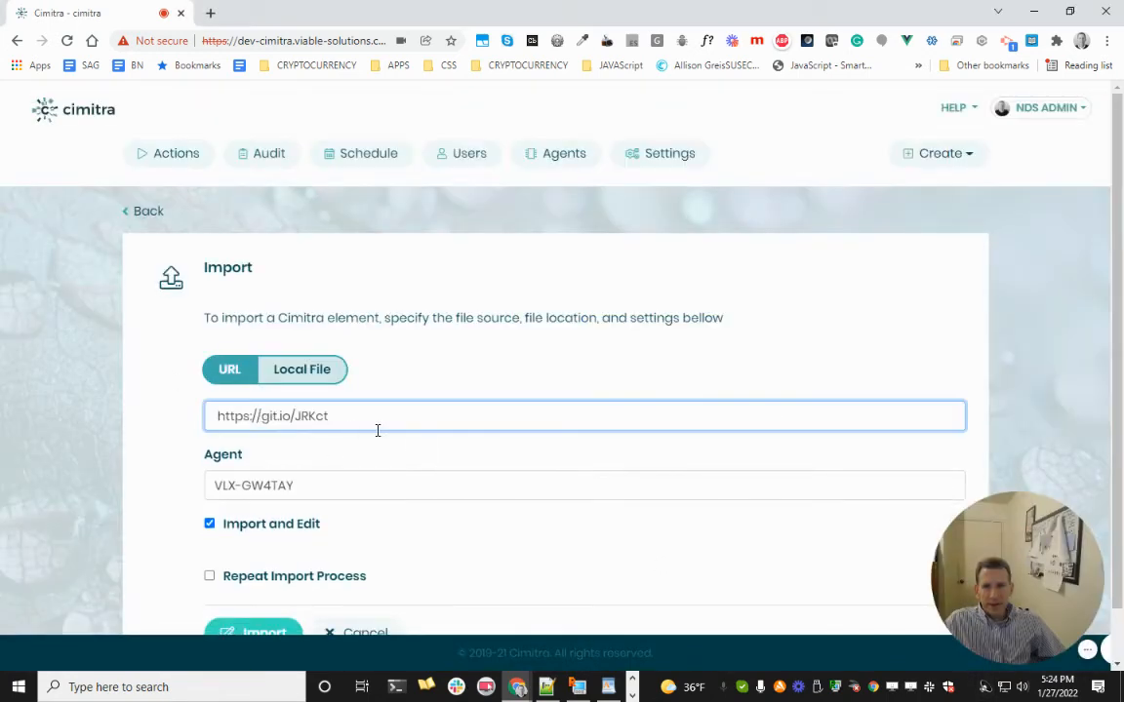
drag(377, 432, 3, 430)
key(ctrl+v)
scroll(238, 522, down, 1)
click(275, 580)
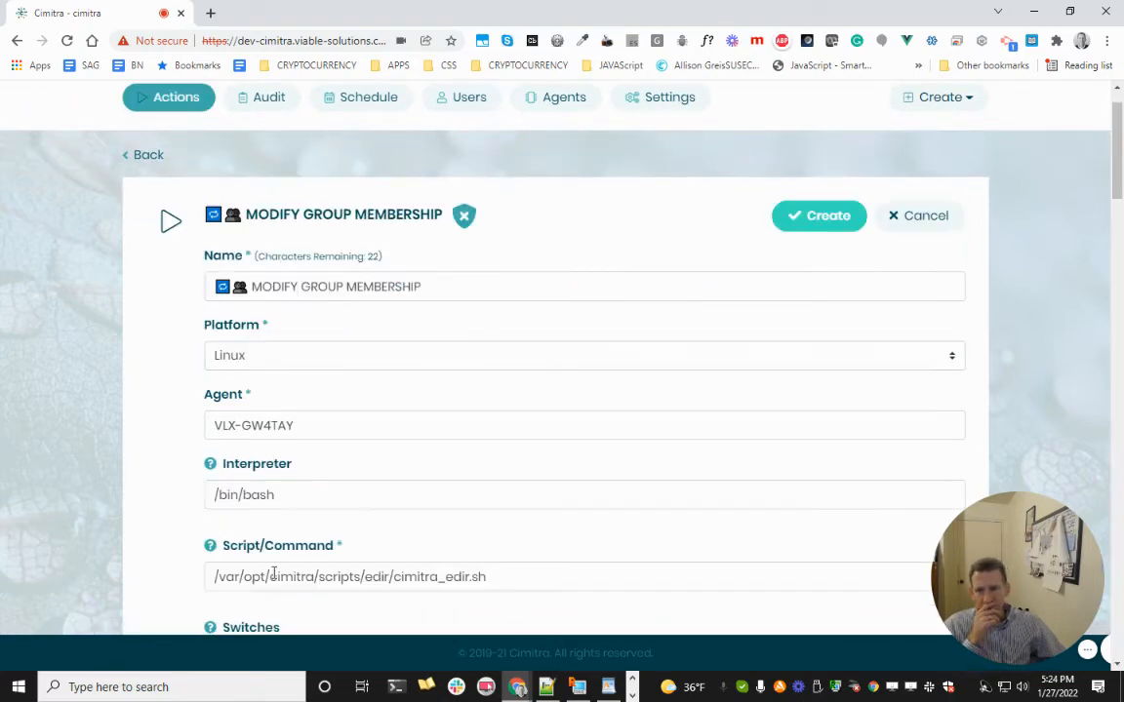
- Import the local file Cimitra_Param_DIVISION.json into the DIVISION parameter of MODIFY GROUP MEMBERSHIP
scroll(531, 477, down, 2)
scroll(536, 482, down, 8)
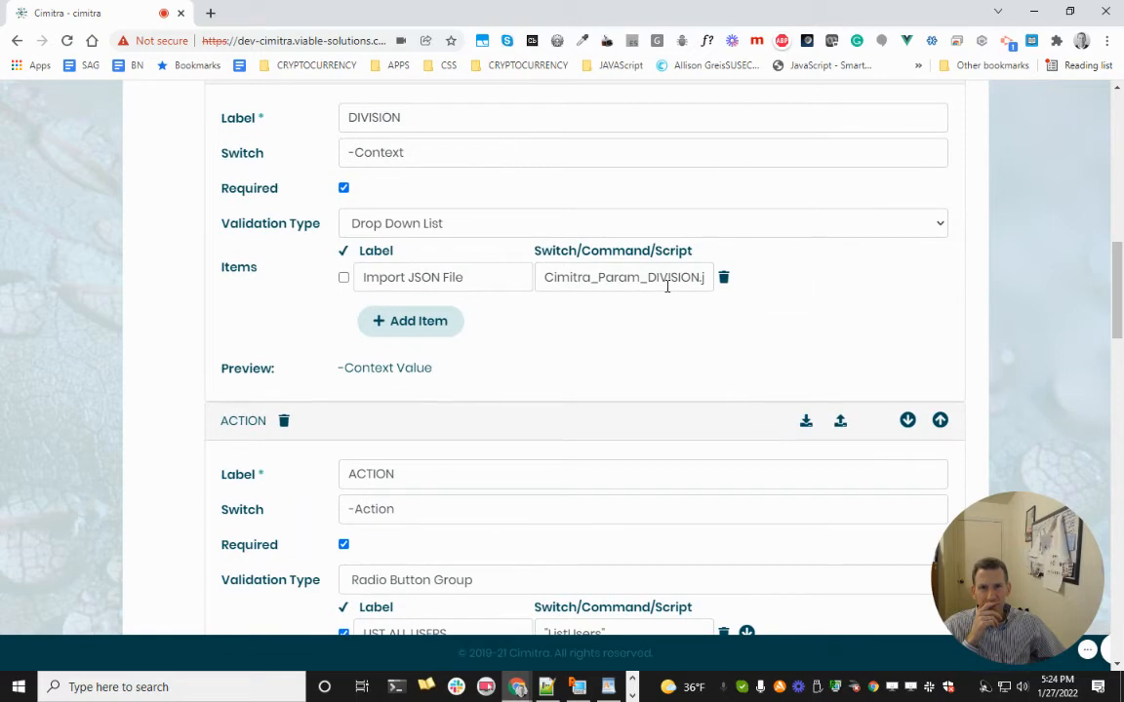
scroll(531, 318, up, 3)
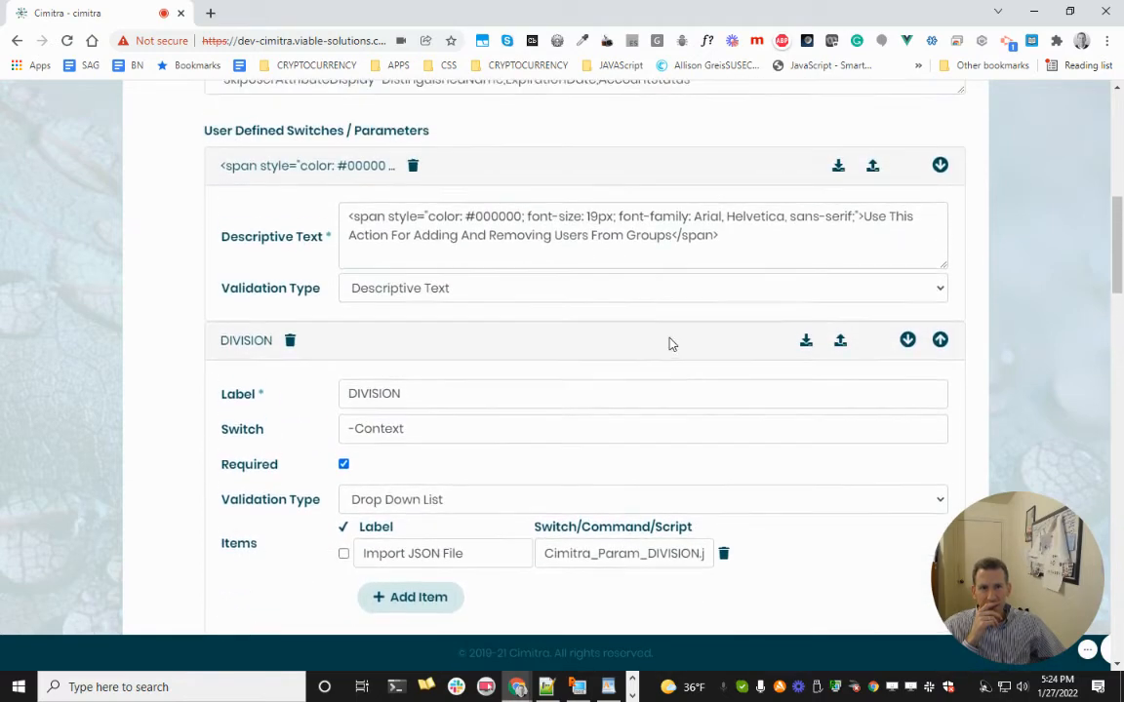
click(839, 350)
click(275, 375)
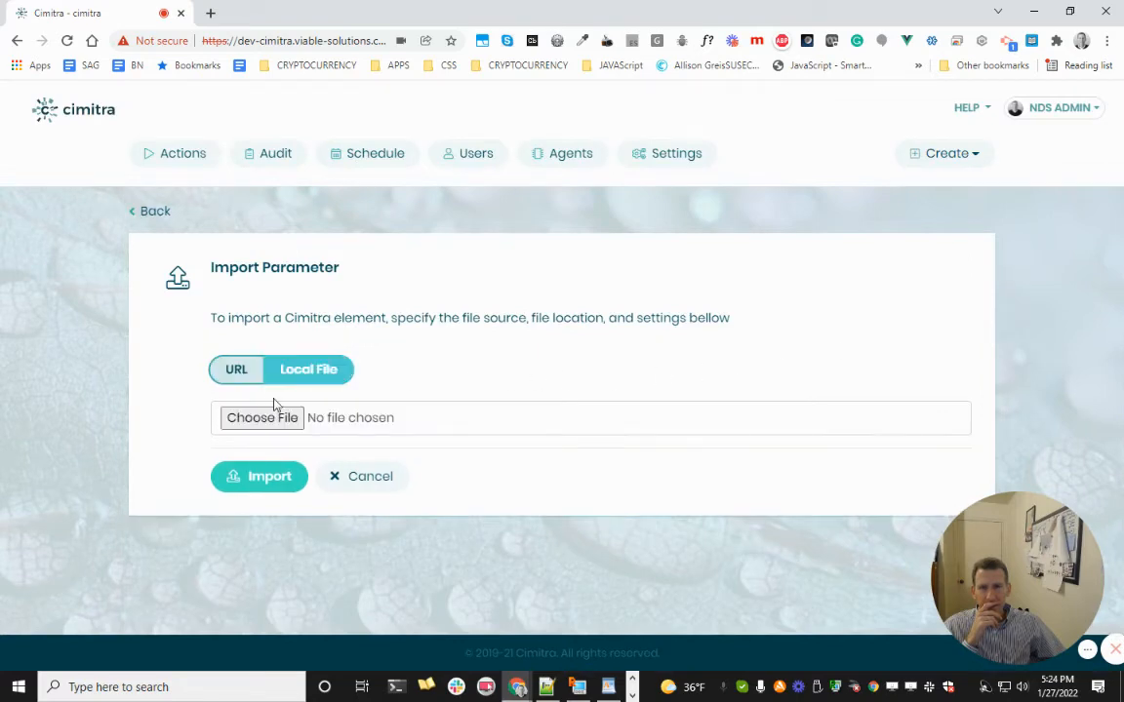
click(267, 418)
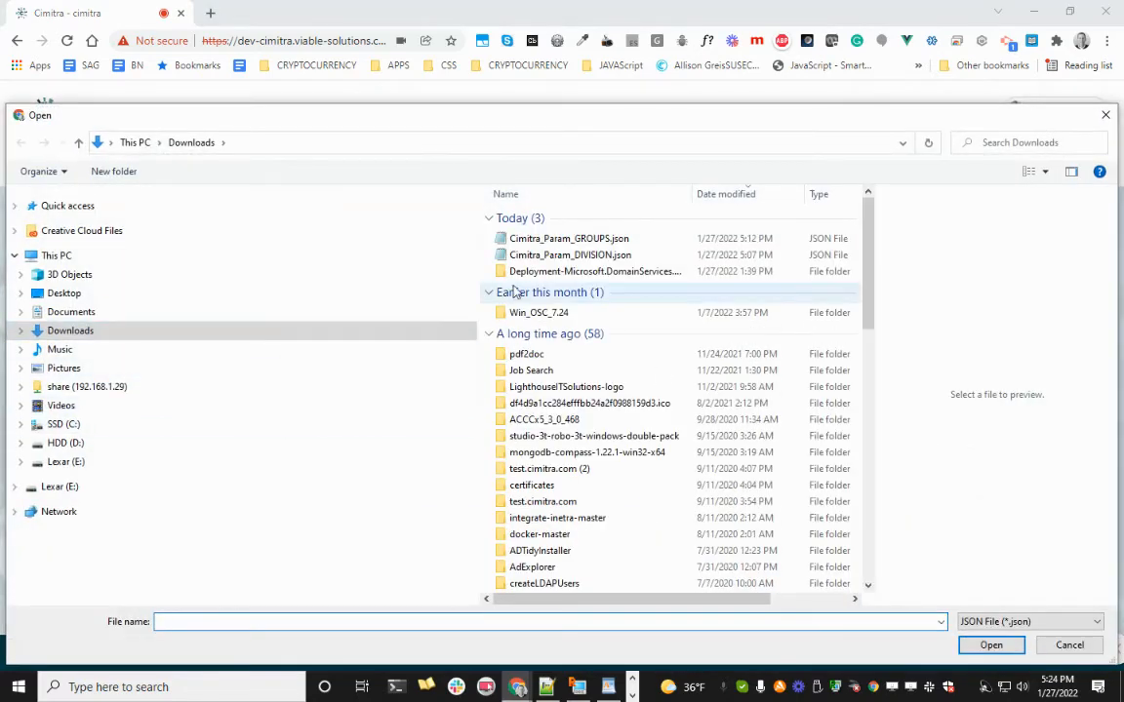
double_click(566, 255)
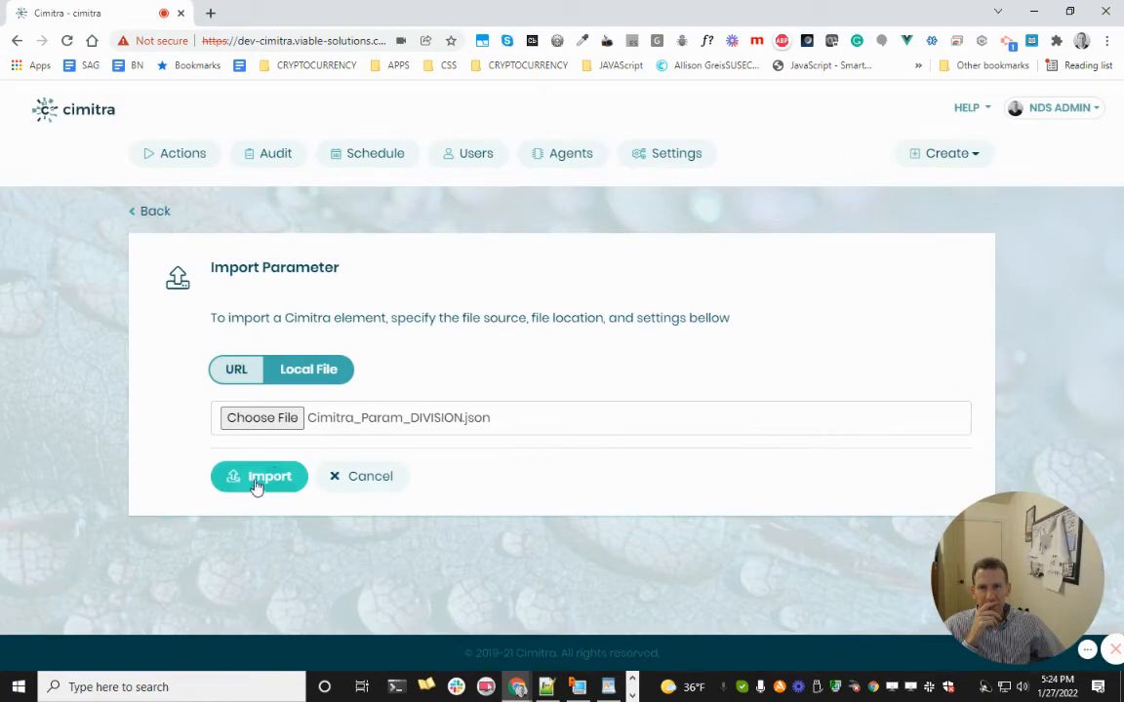
click(255, 483)
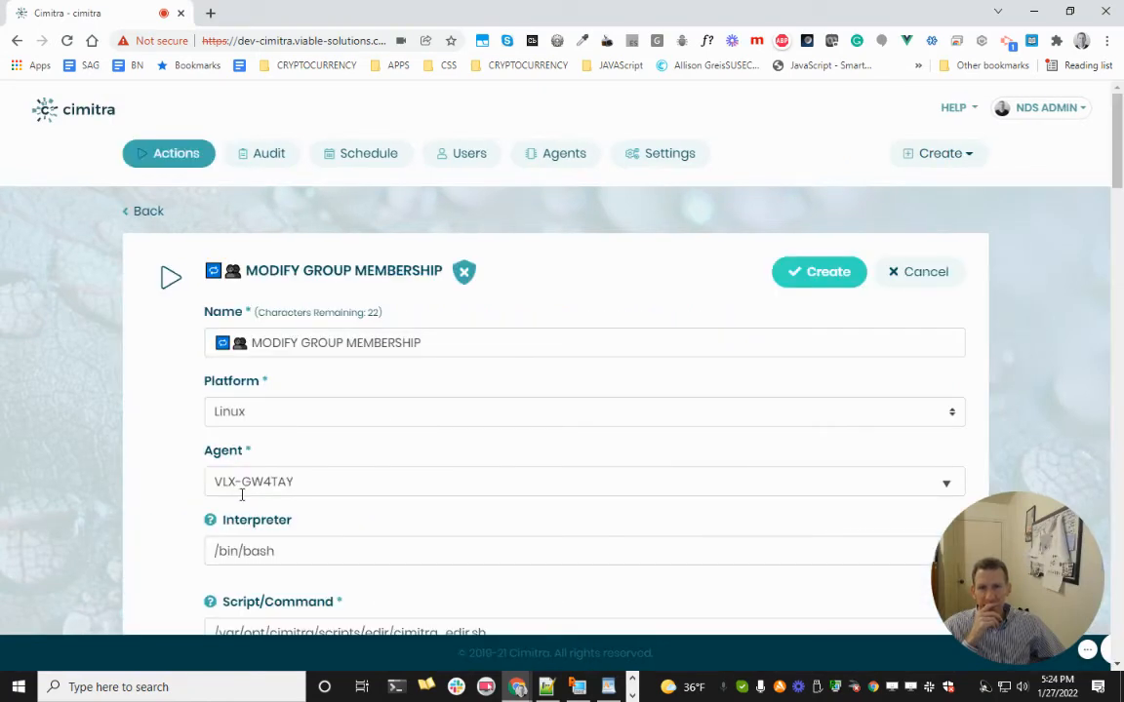
- Import the local file Cimitra_Param_GROUPS.json into the GROUPS parameter of MODIFY GROUP MEMBERSHIP
scroll(244, 498, down, 10)
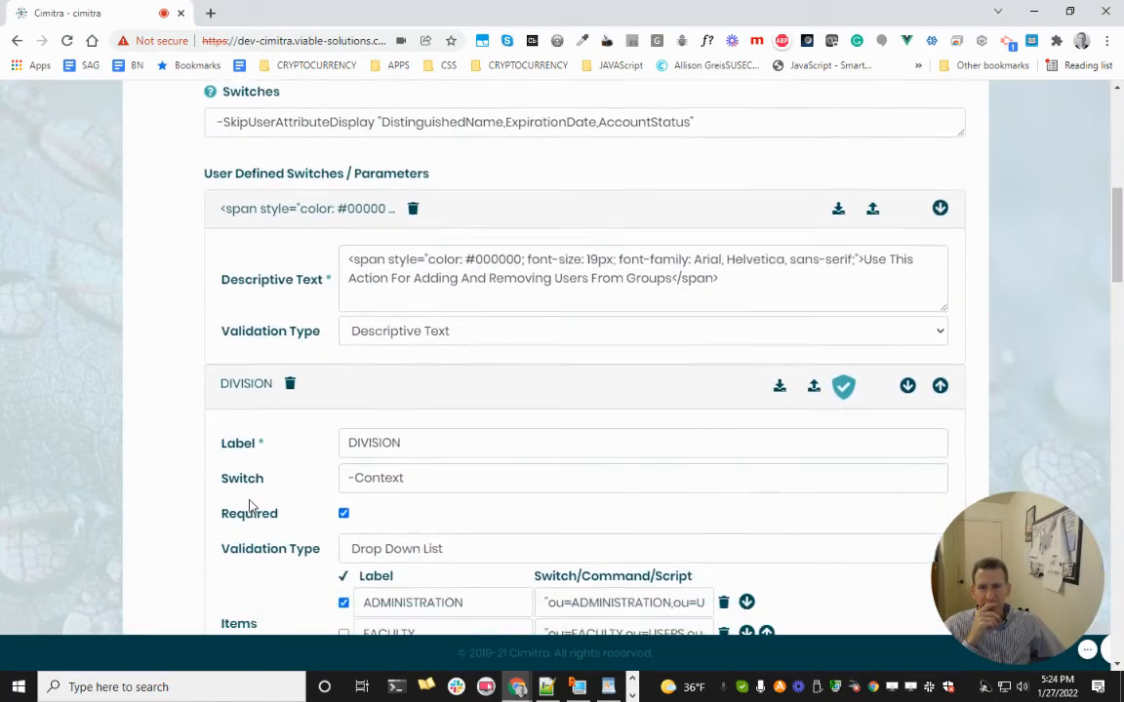
scroll(251, 504, down, 10)
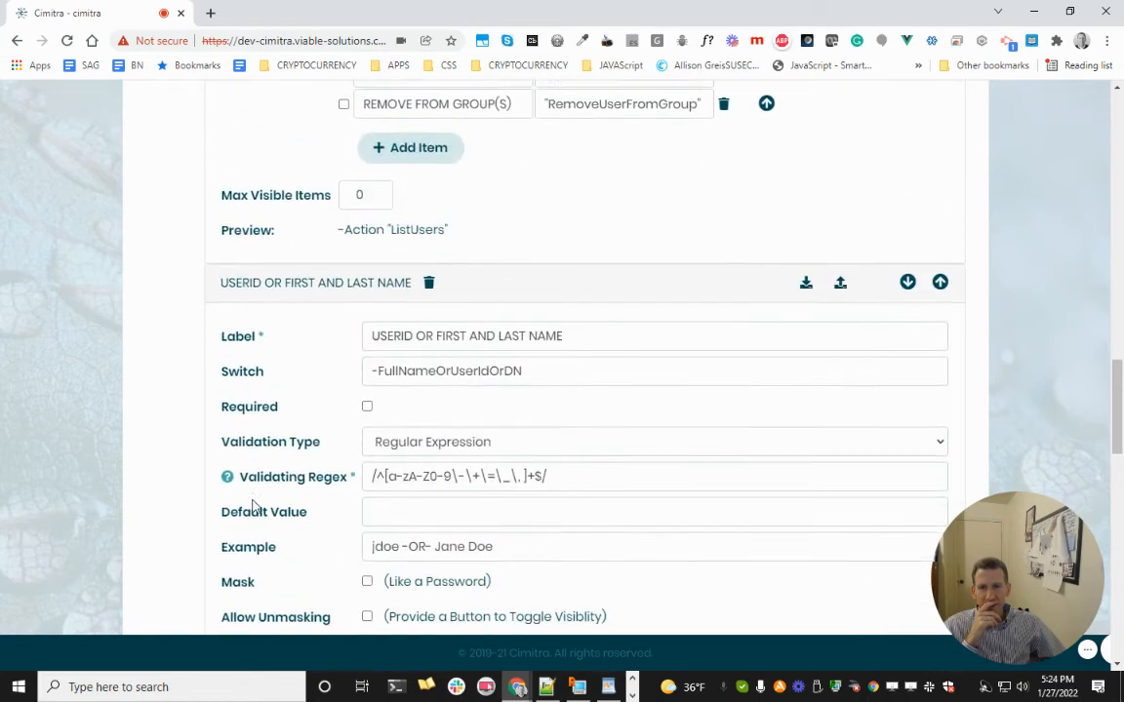
scroll(252, 505, down, 3)
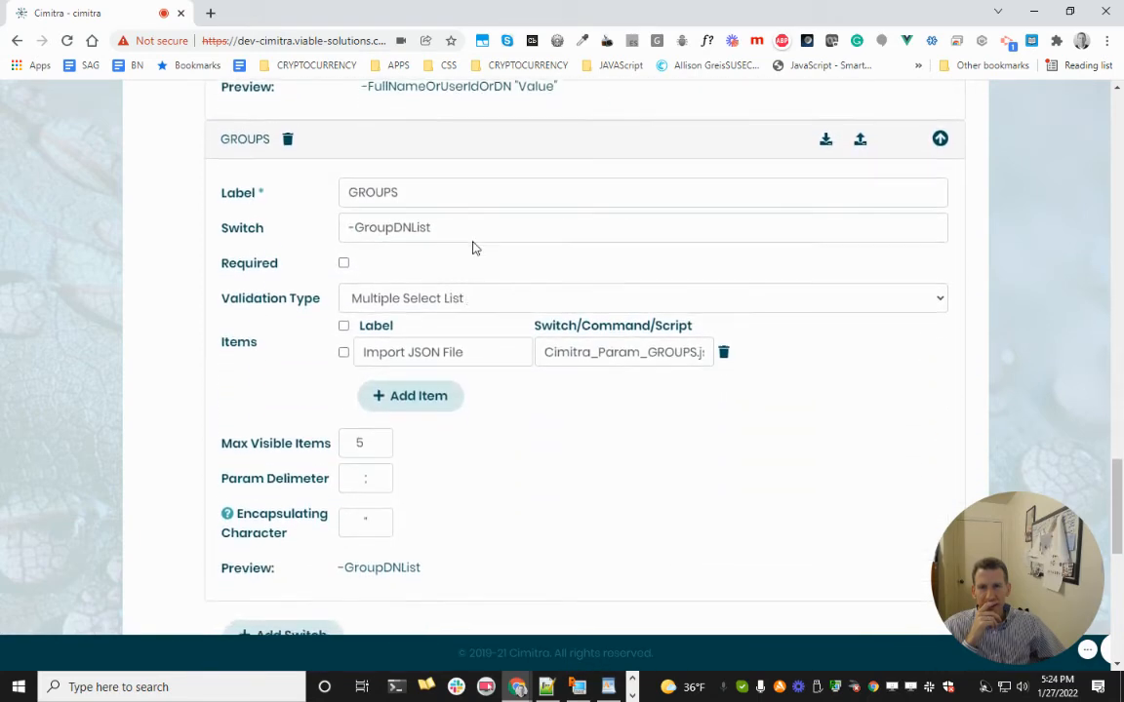
drag(585, 351, 737, 351)
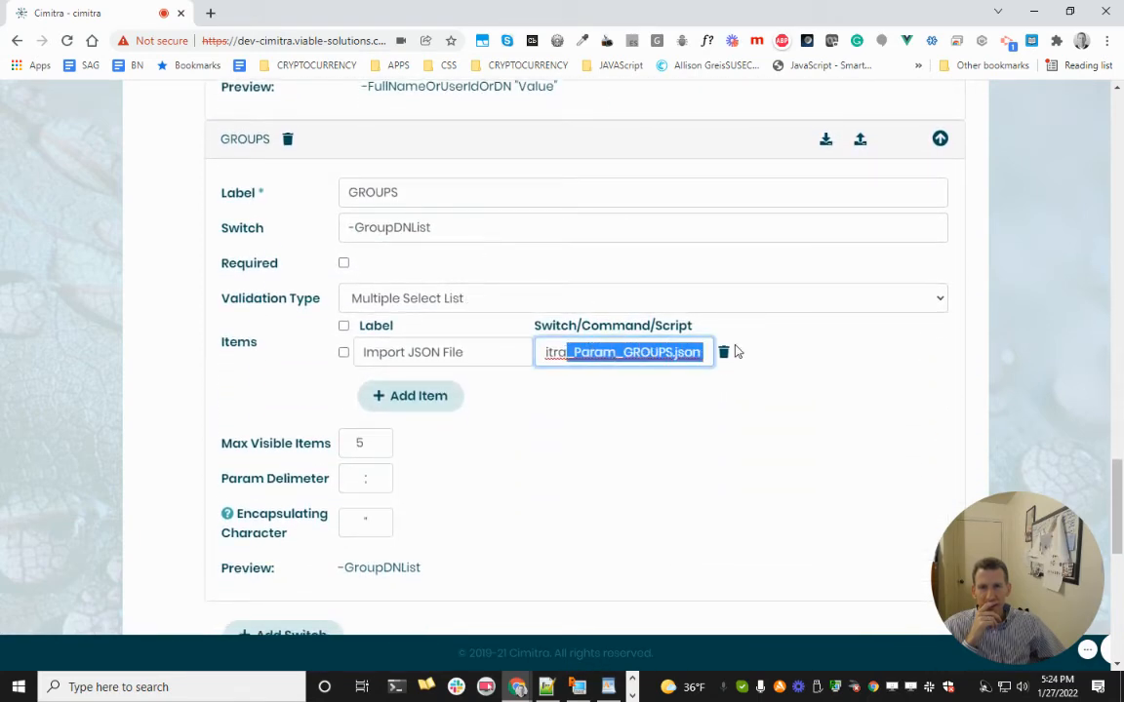
click(860, 144)
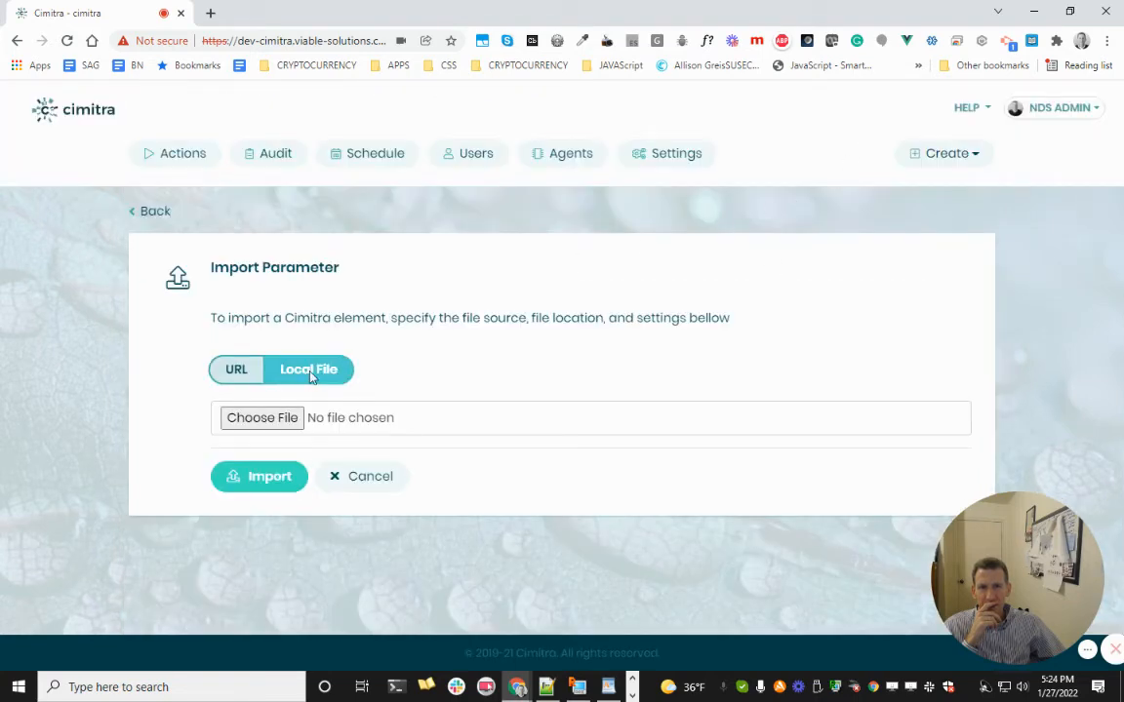
click(276, 419)
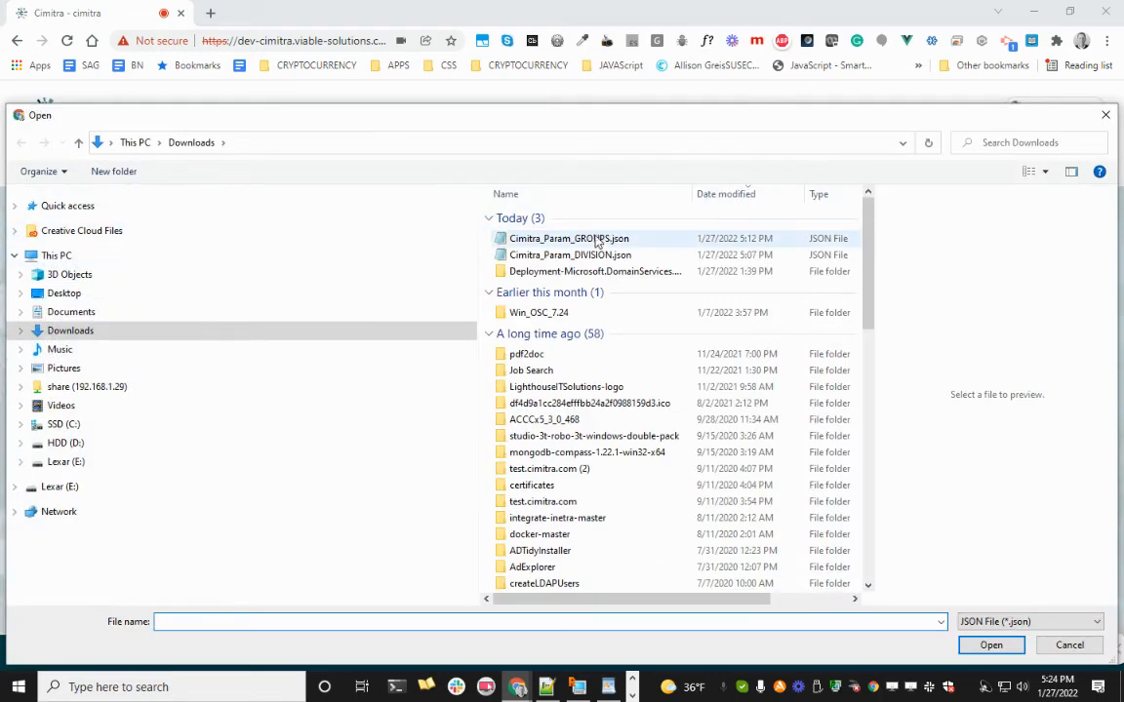
double_click(585, 239)
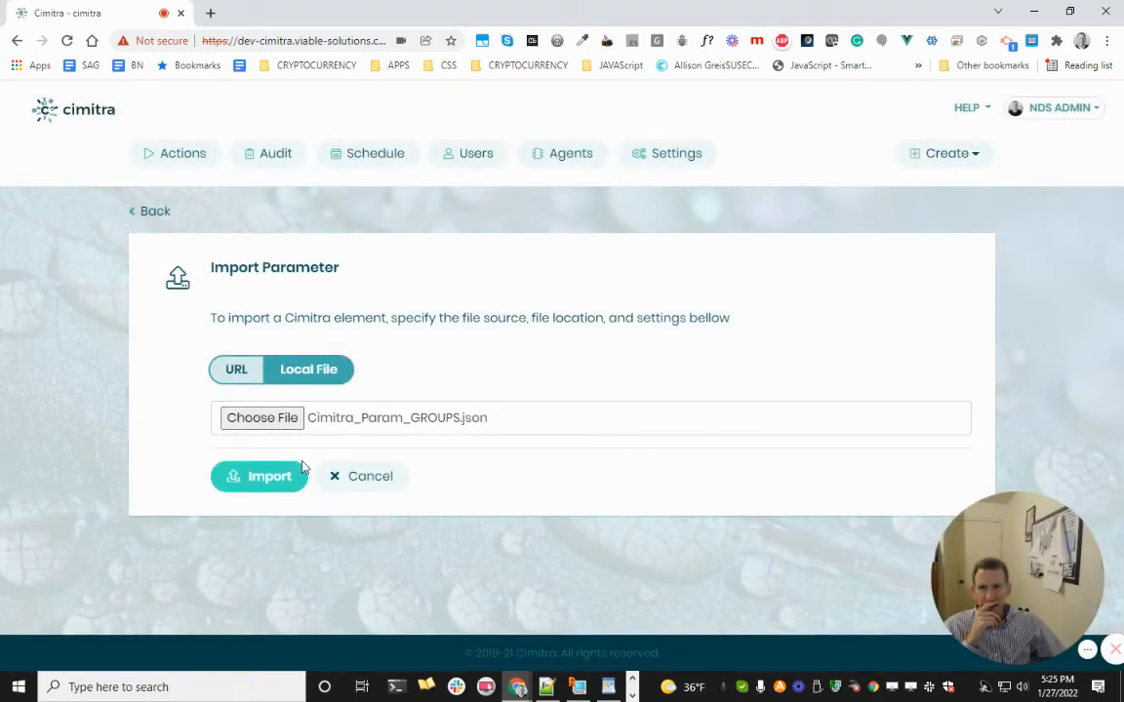
click(269, 476)
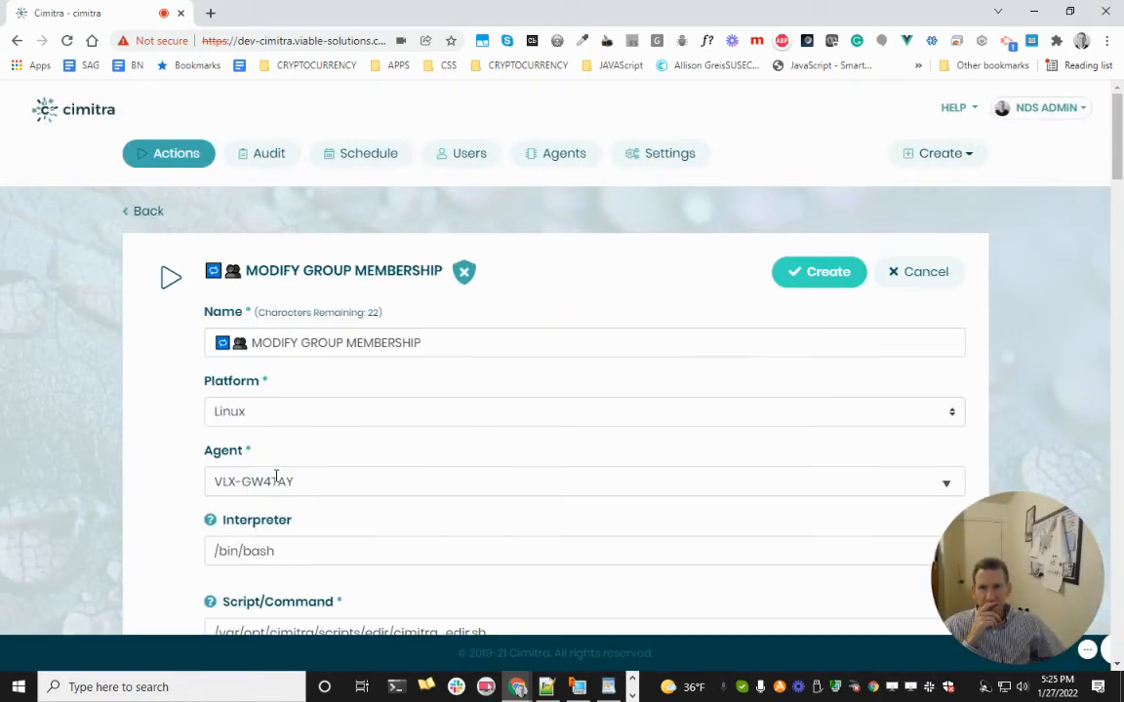
click(797, 276)
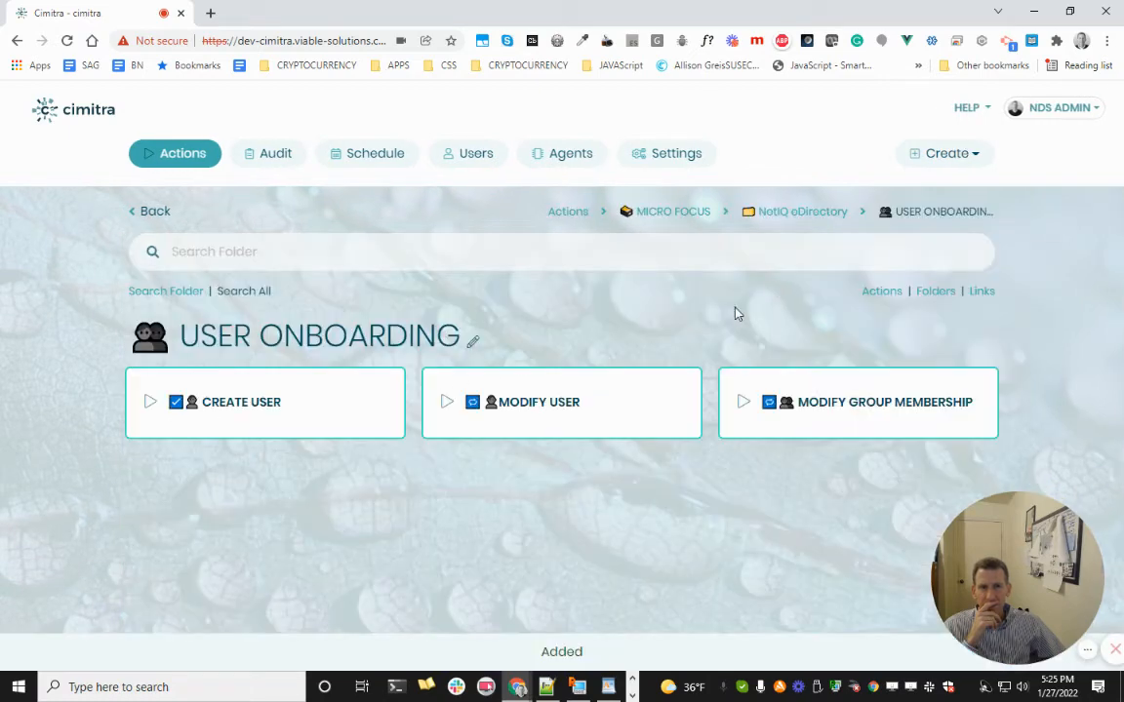
click(612, 680)
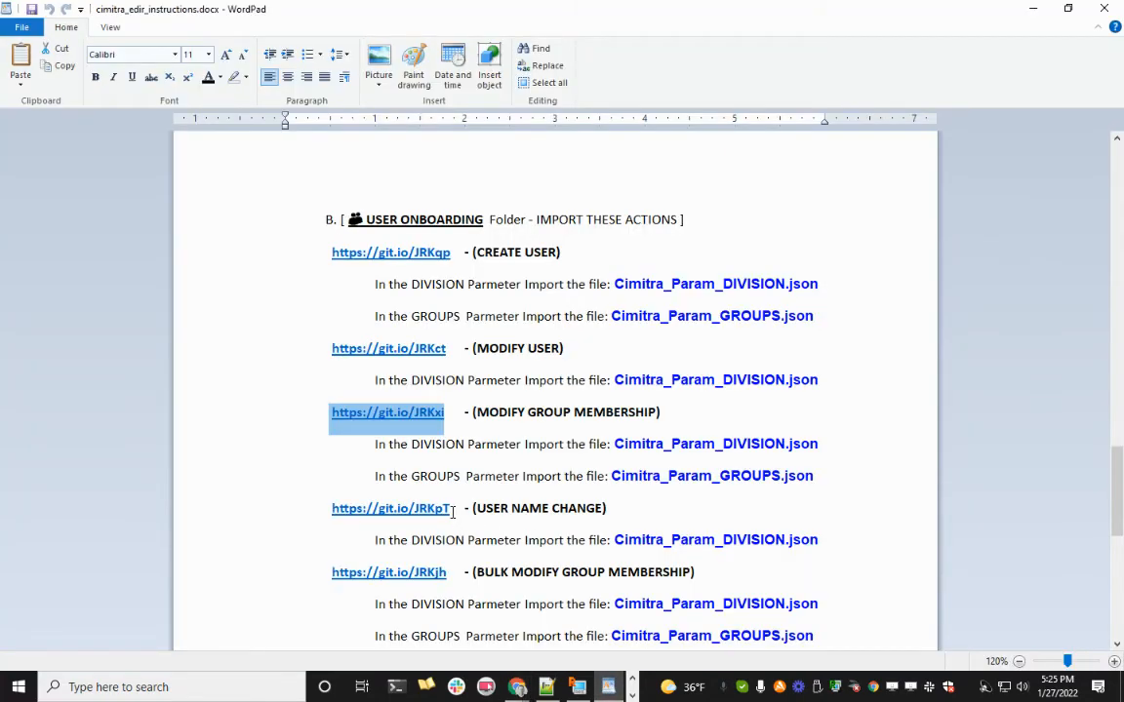
drag(452, 512, 342, 518)
key(ctrl+c)
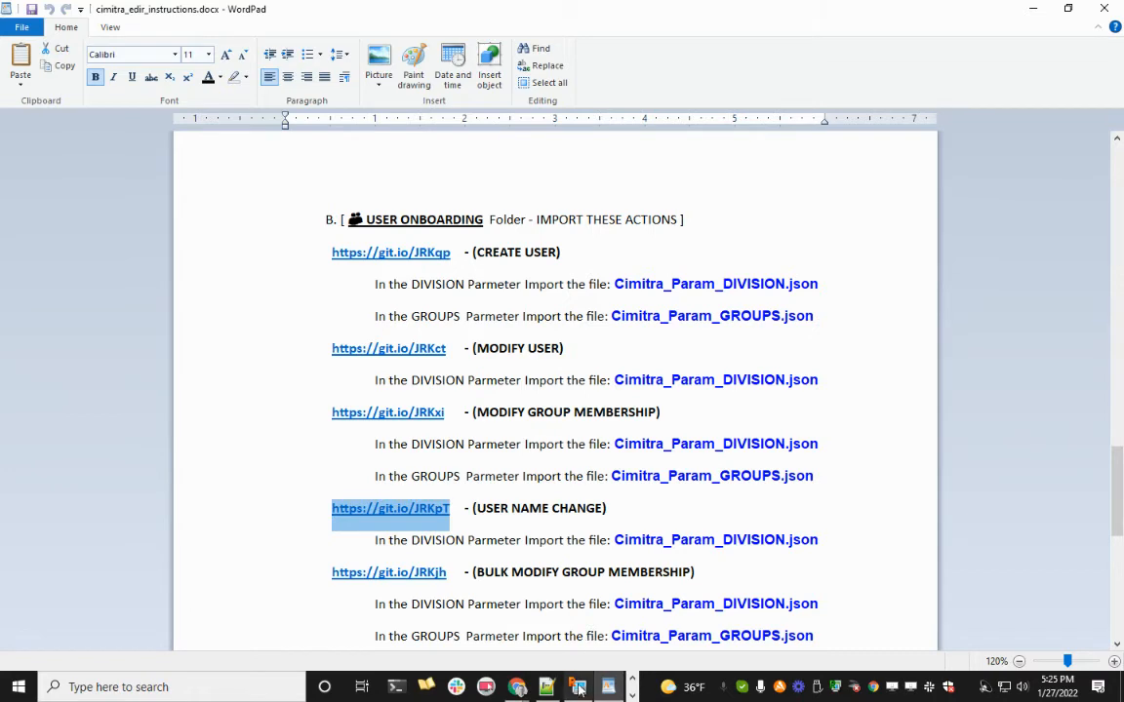
mouse_move(514, 689)
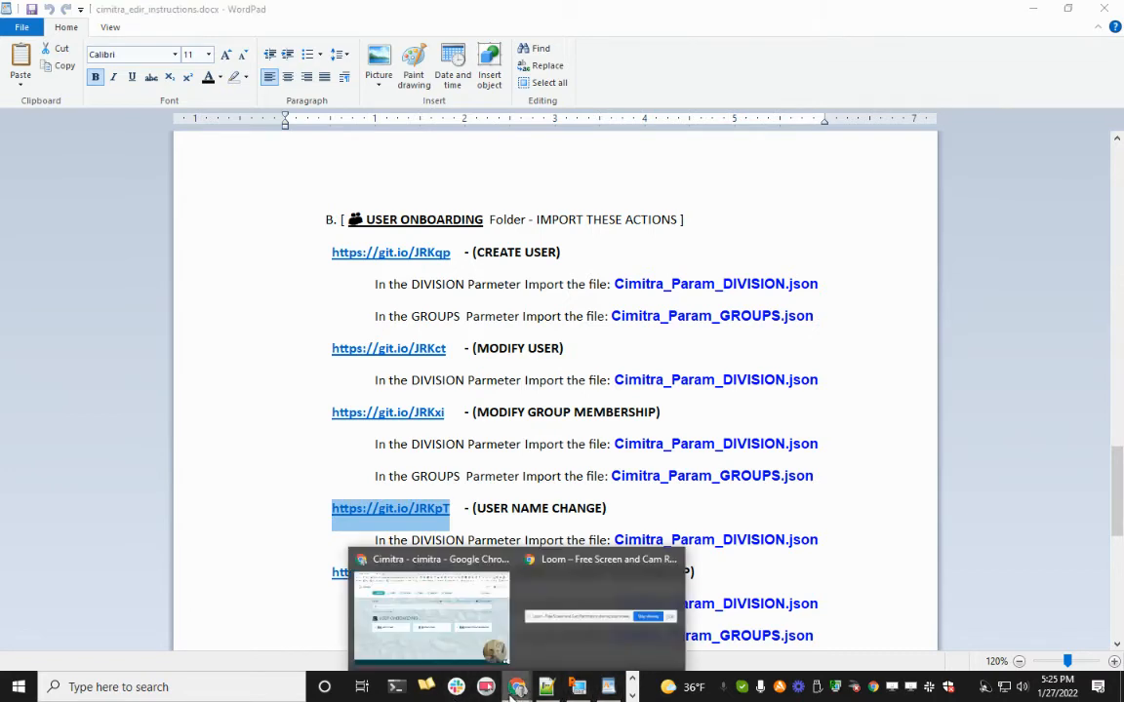
click(499, 641)
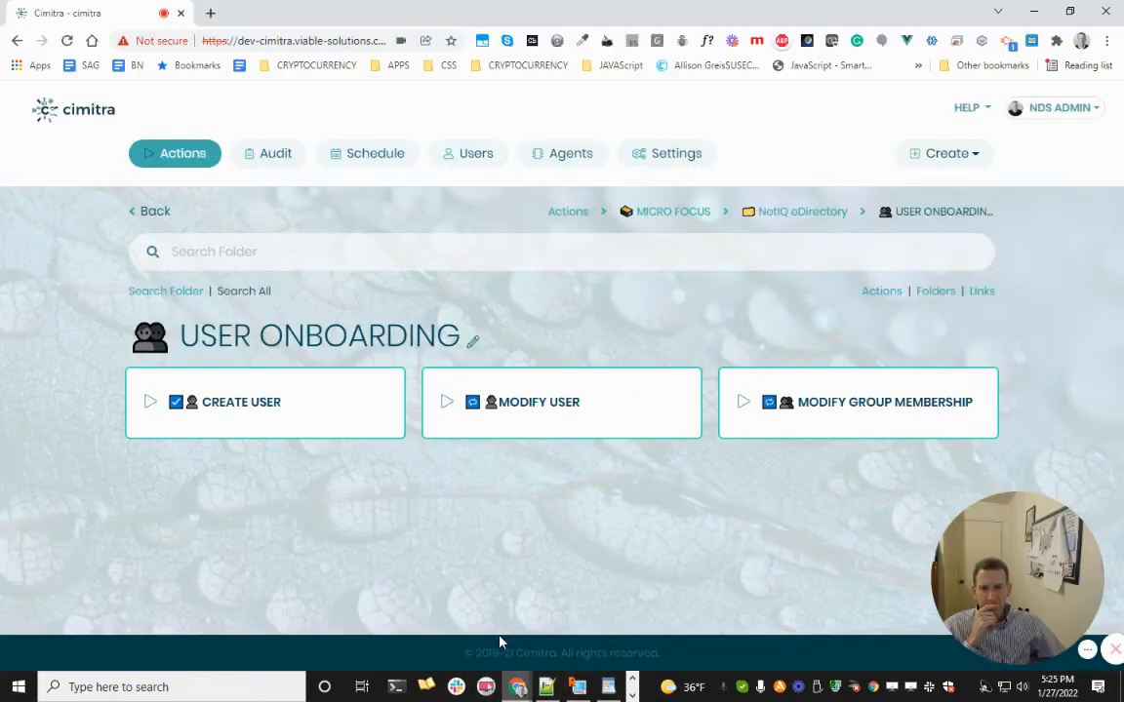
click(973, 168)
click(922, 299)
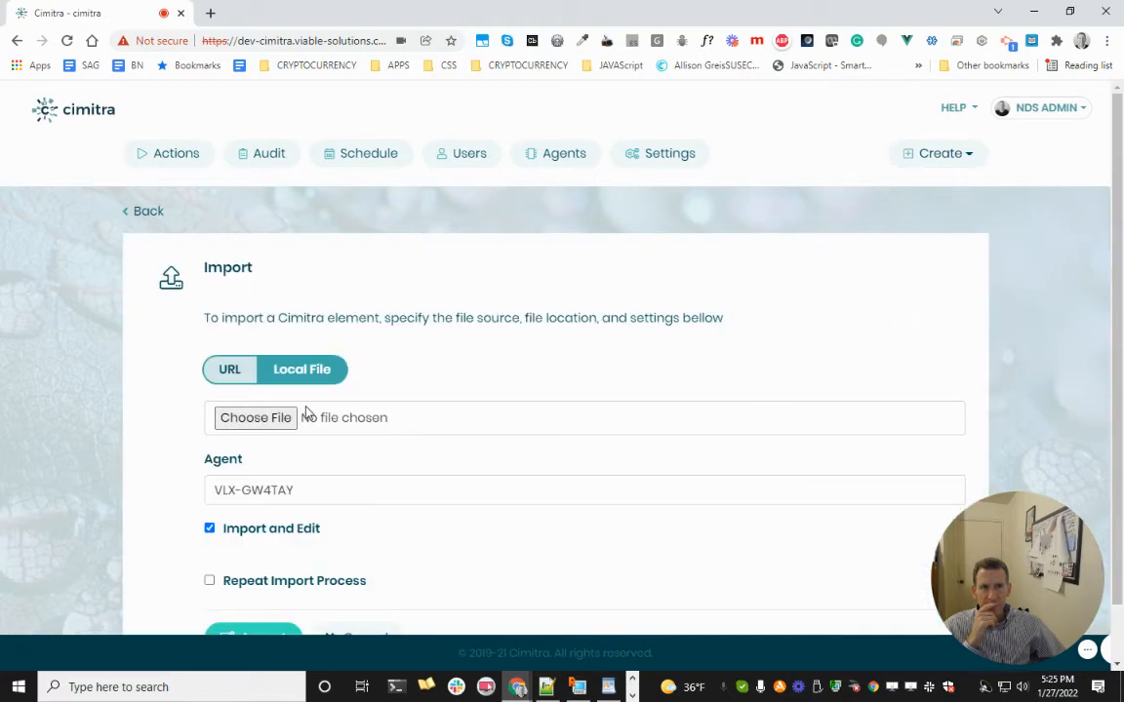
click(229, 371)
drag(329, 414, 117, 415)
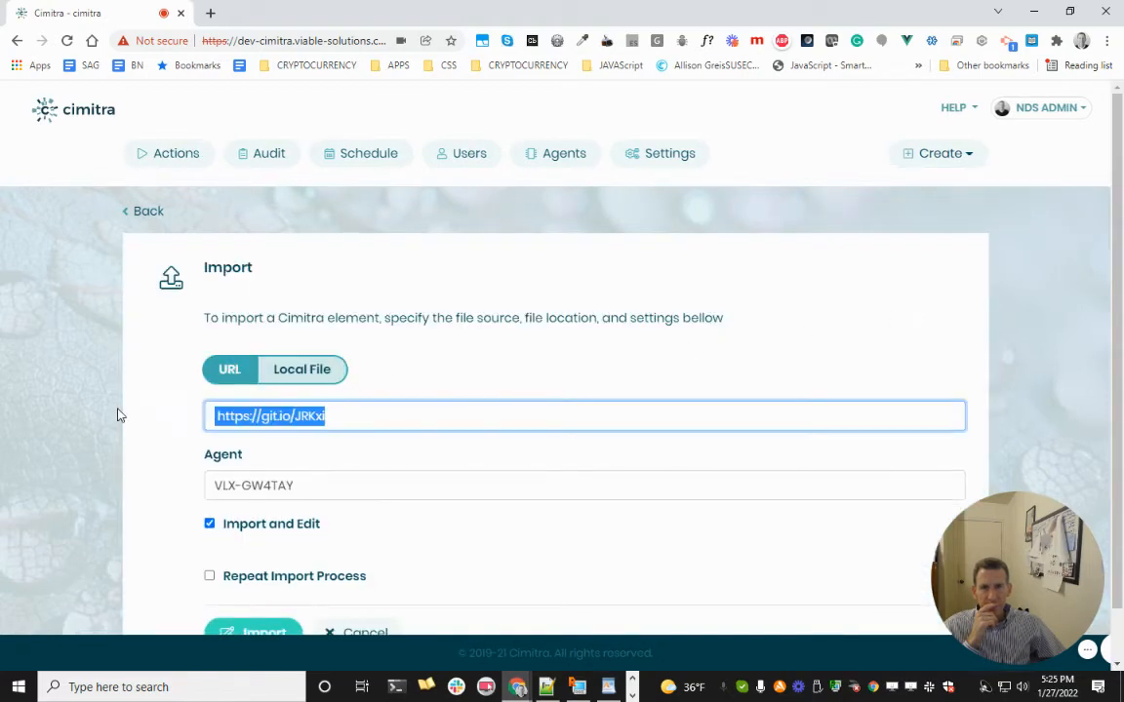
key(ctrl+v)
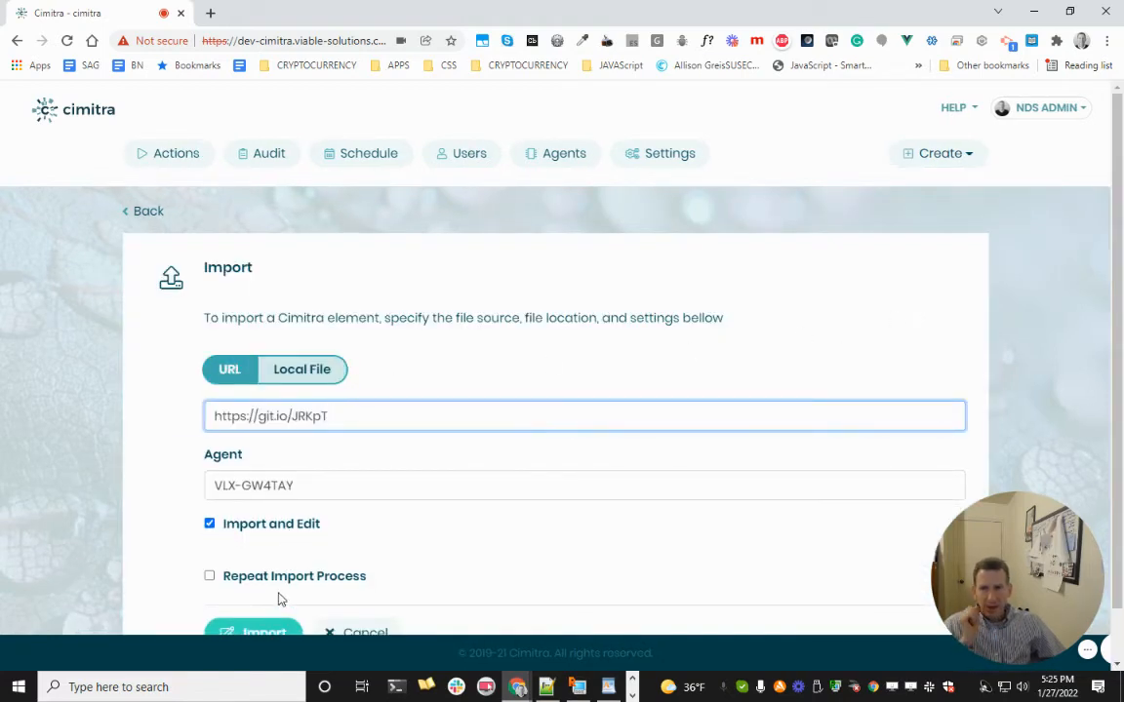
click(264, 633)
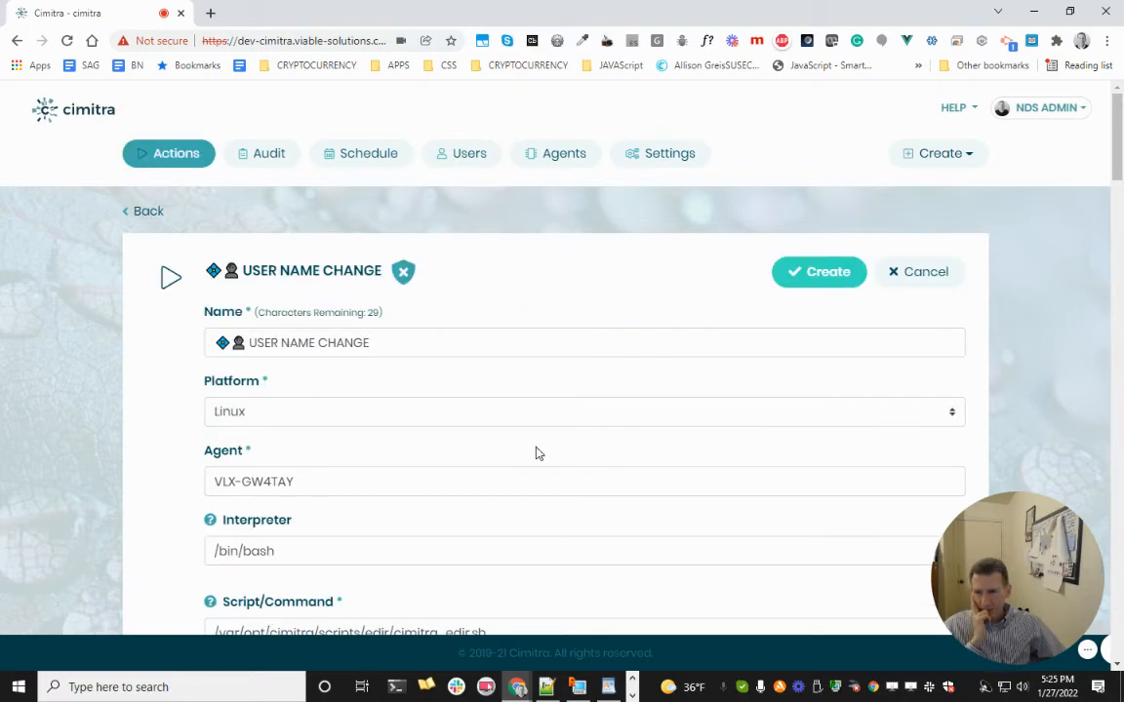
- Import the local file Cimitra_Param_DIVISION.json into the DIVISION parameter of USER NAME CHANGE and create the action
scroll(536, 451, down, 1)
scroll(543, 454, down, 10)
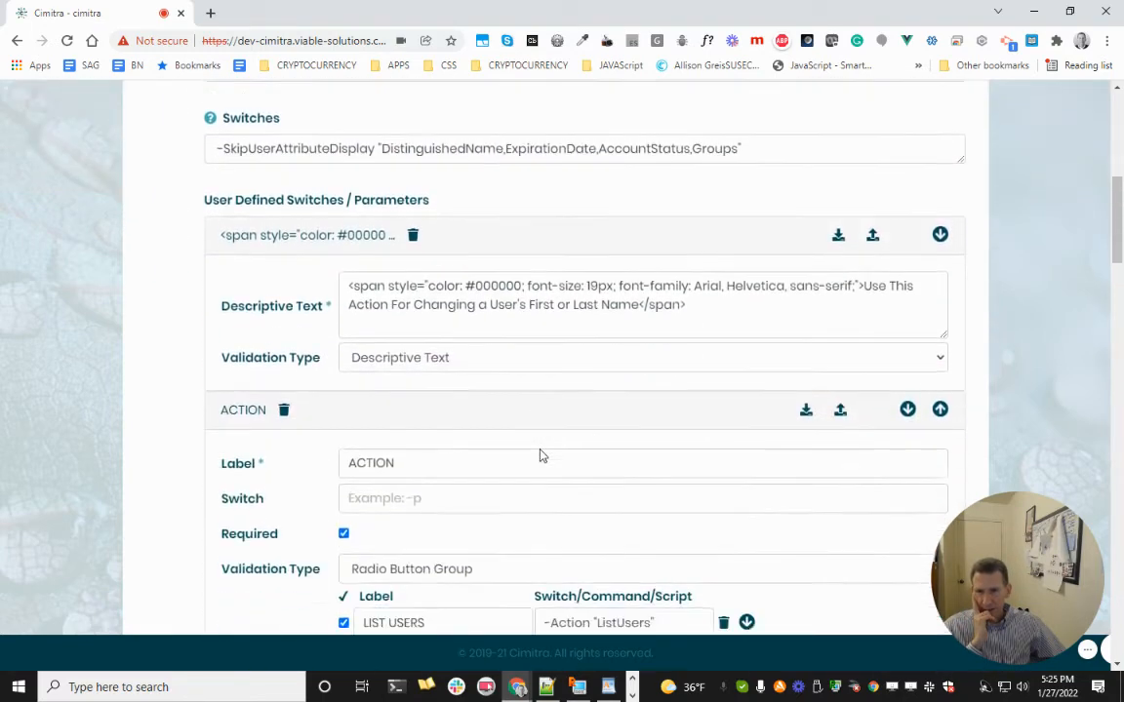
scroll(584, 377, down, 2)
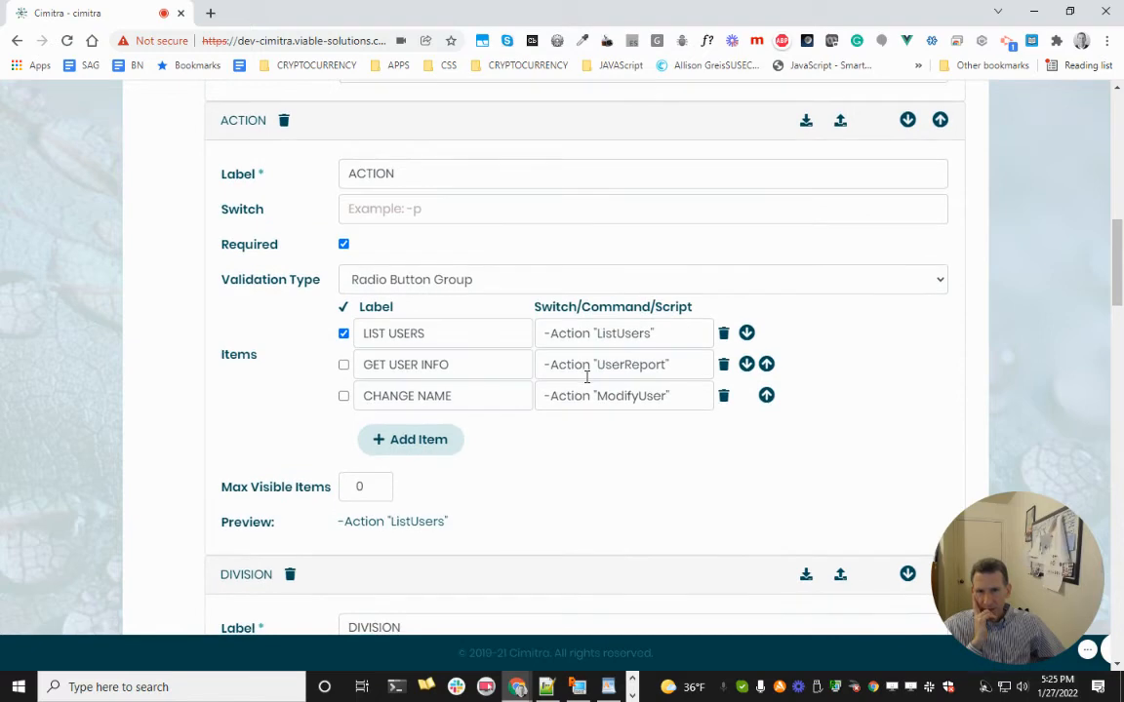
scroll(586, 377, down, 3)
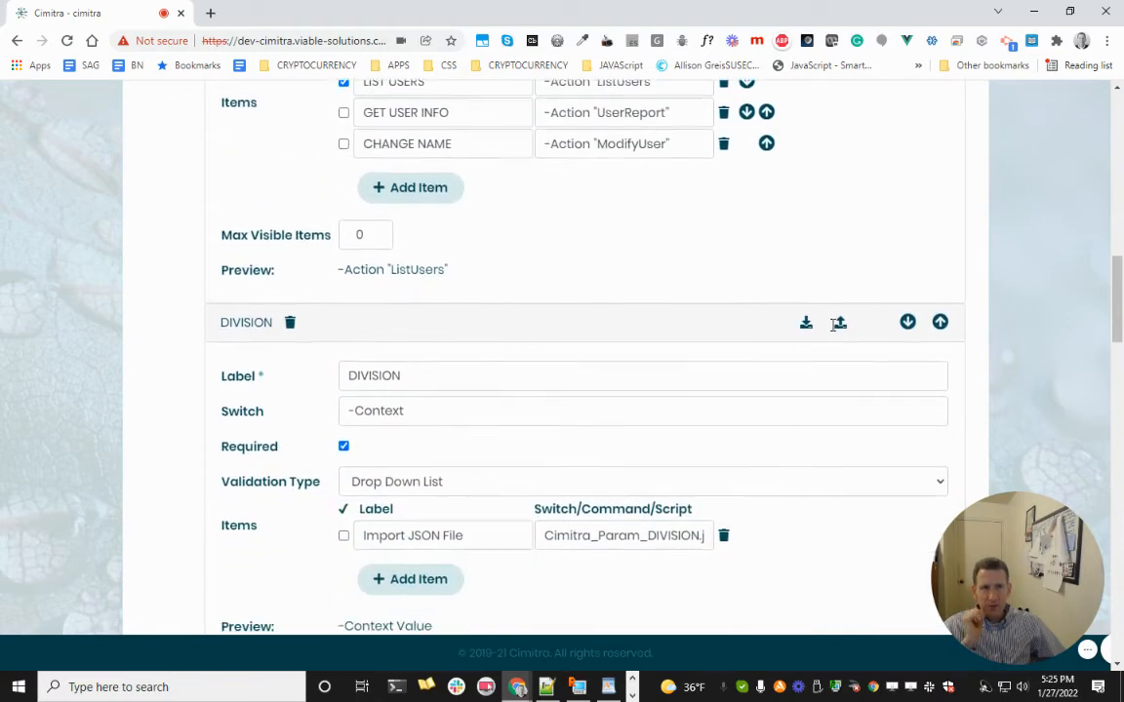
click(842, 310)
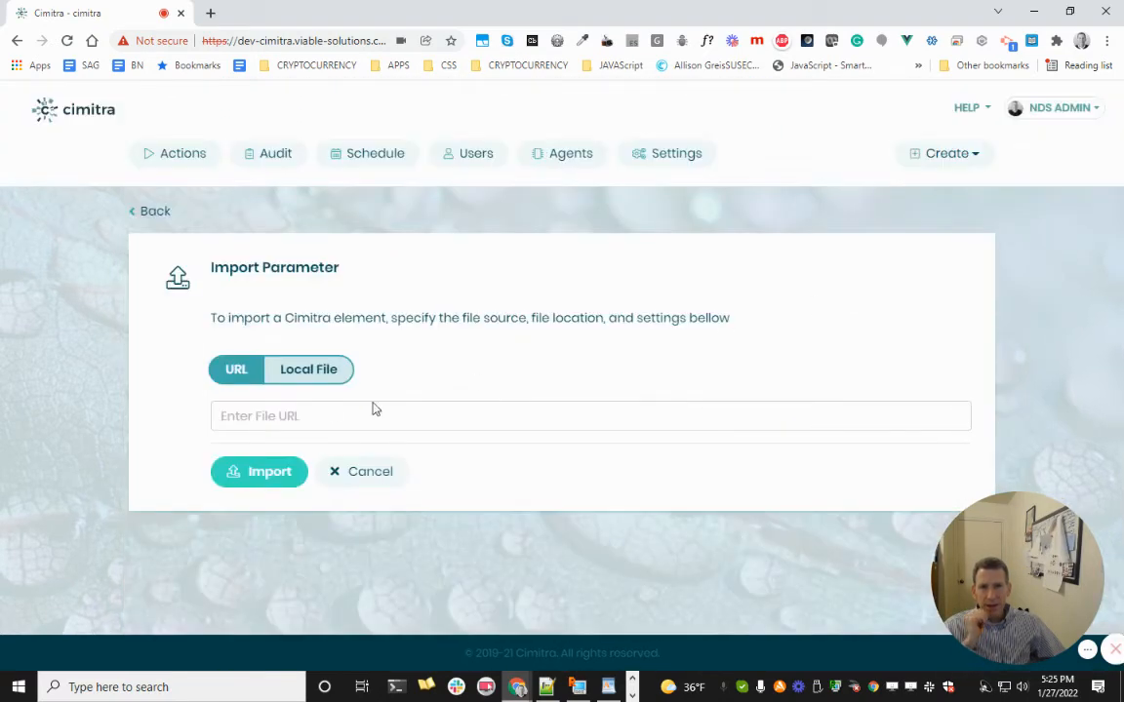
click(318, 376)
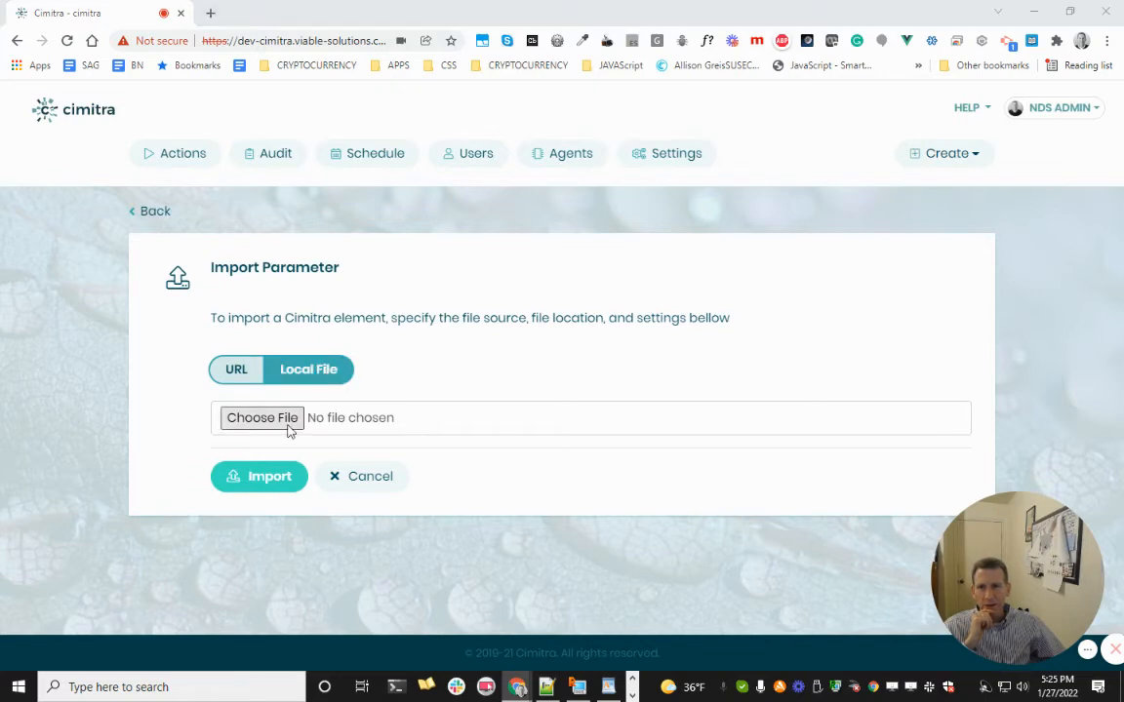
click(289, 425)
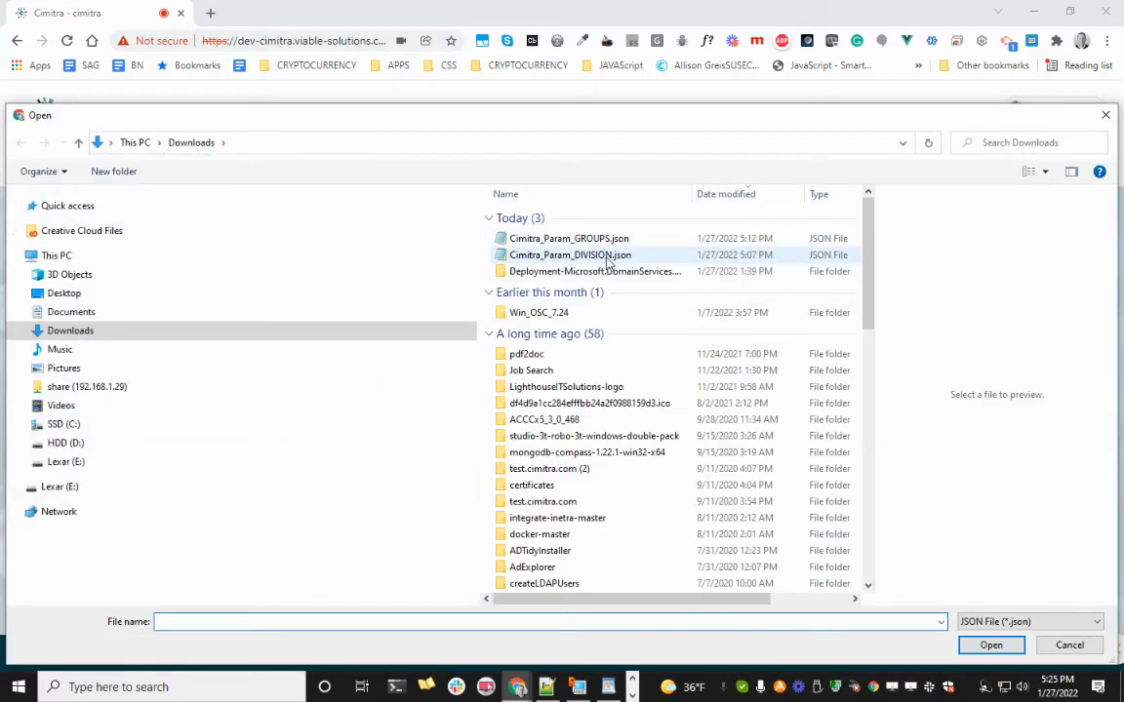
double_click(605, 257)
click(286, 470)
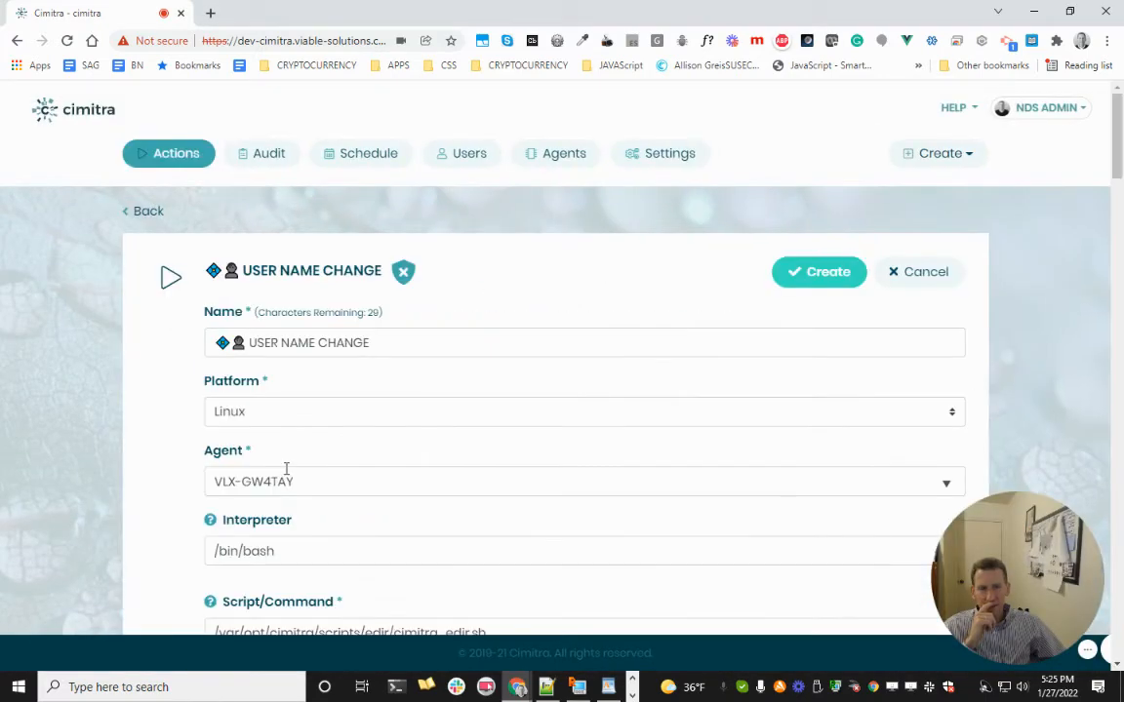
click(845, 277)
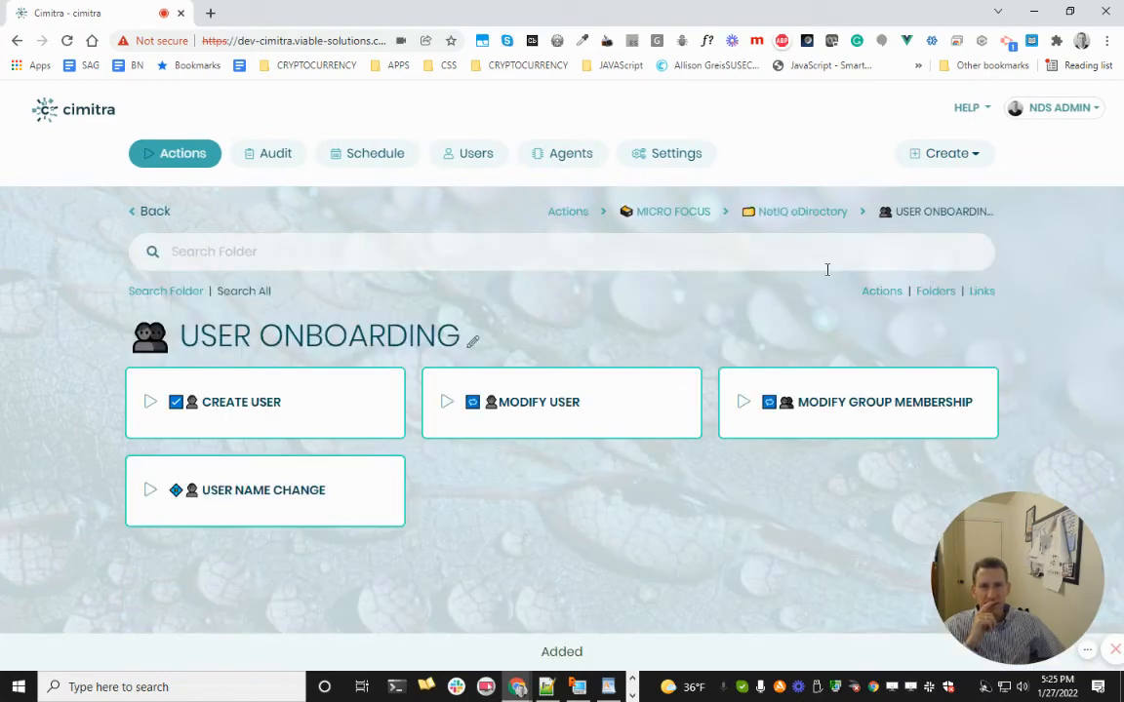
- Review the USER NAME CHANGE run form, including its DIVISION choices and name fields, without running it, and return to the USER ONBOARDING folder
click(360, 477)
click(853, 281)
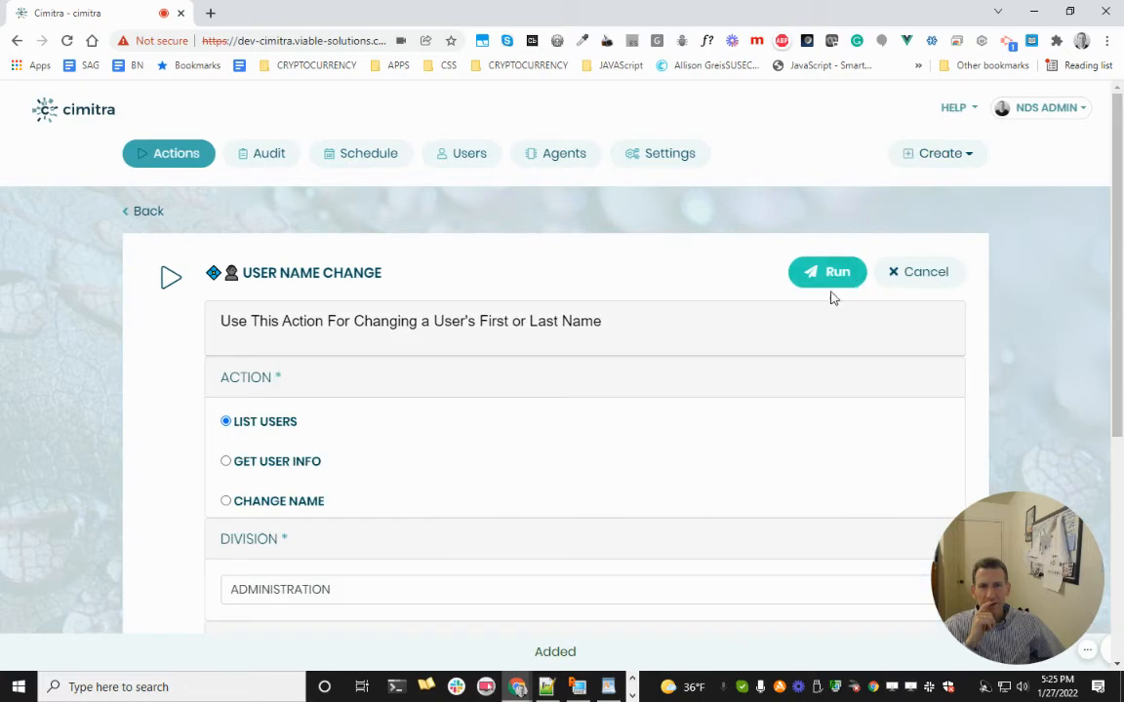
scroll(404, 488, down, 3)
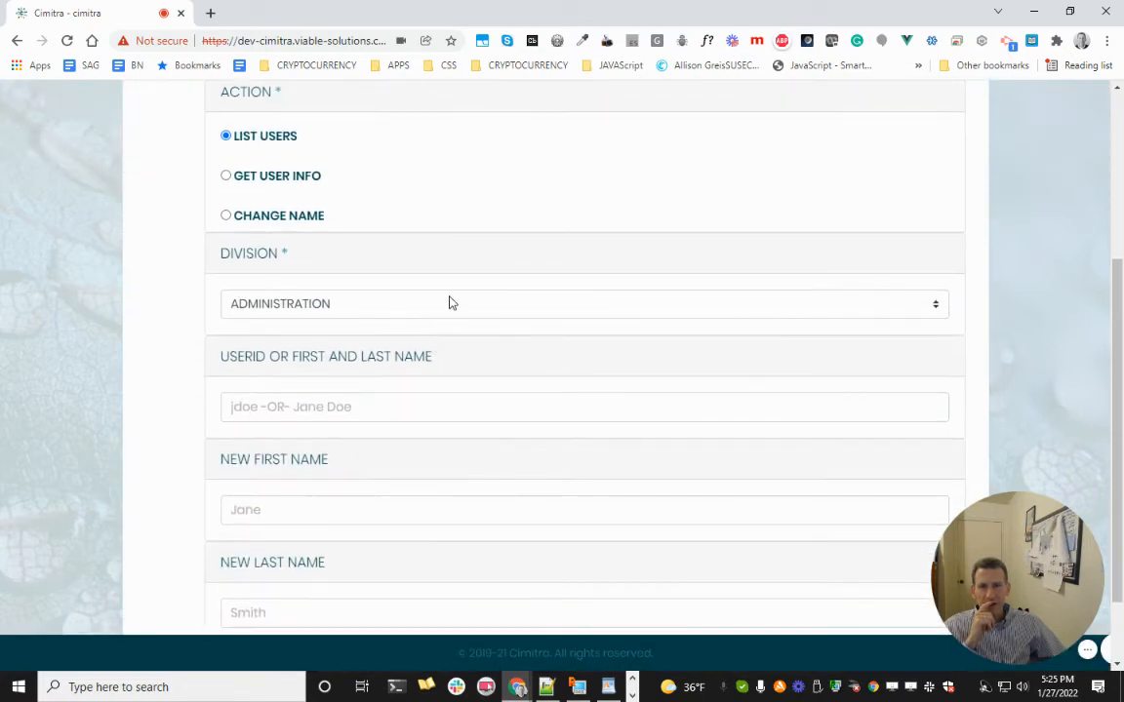
click(449, 304)
click(517, 255)
scroll(492, 286, down, 1)
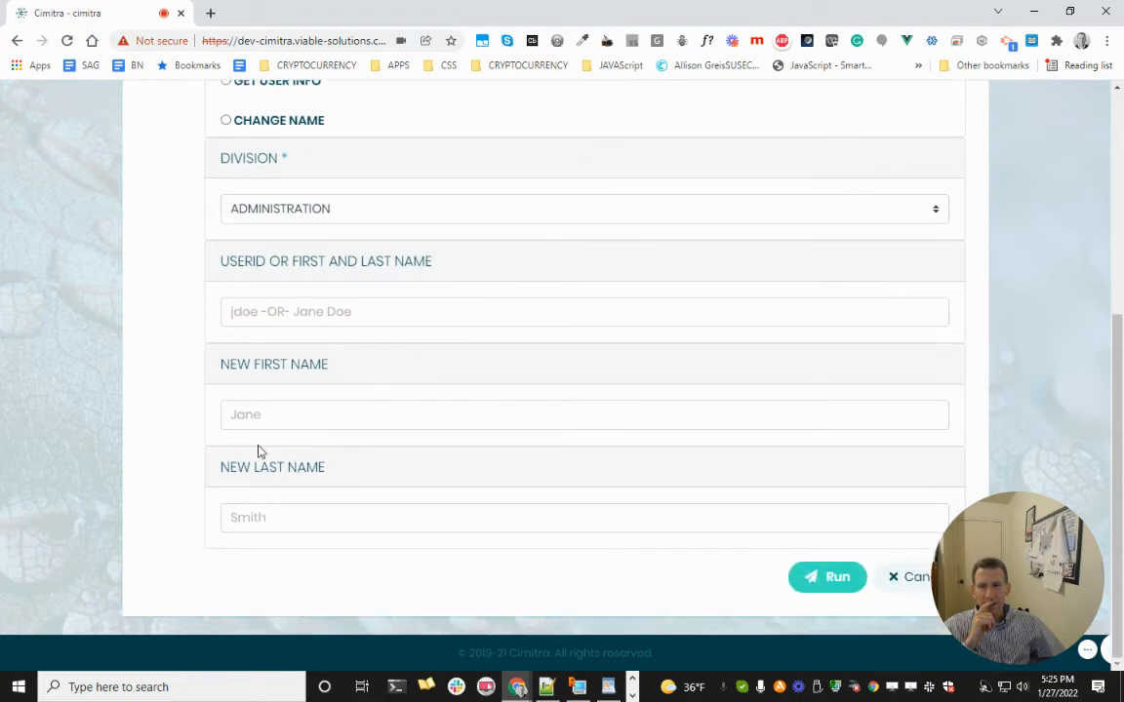
click(918, 573)
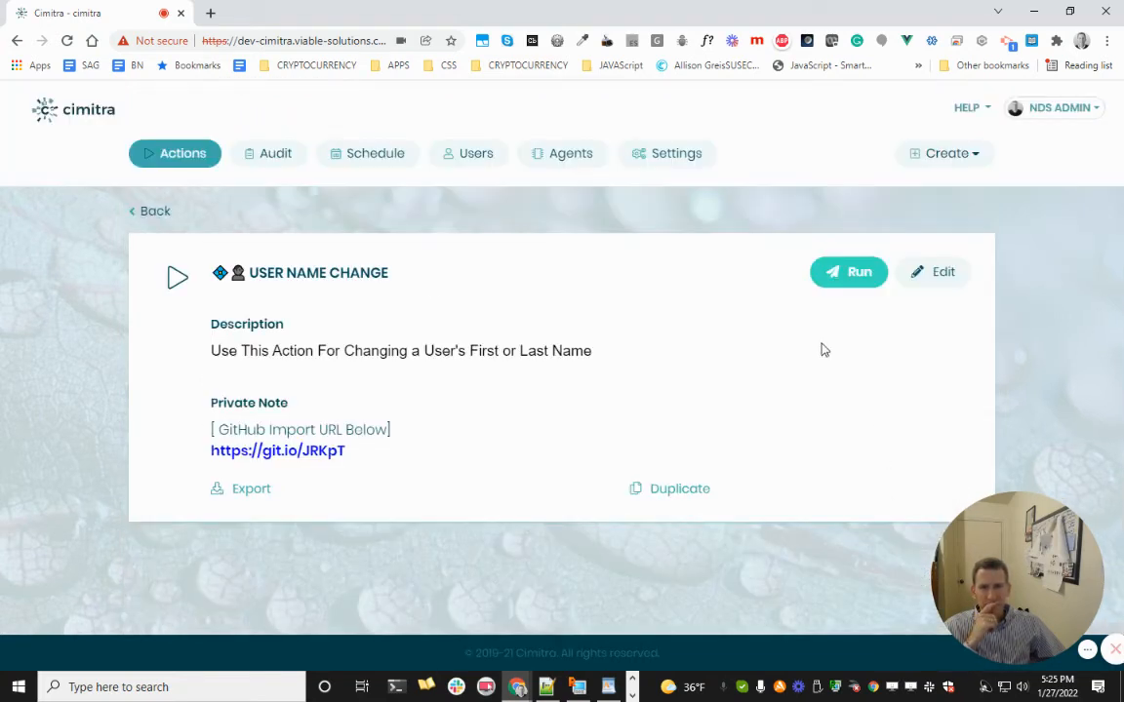
click(175, 164)
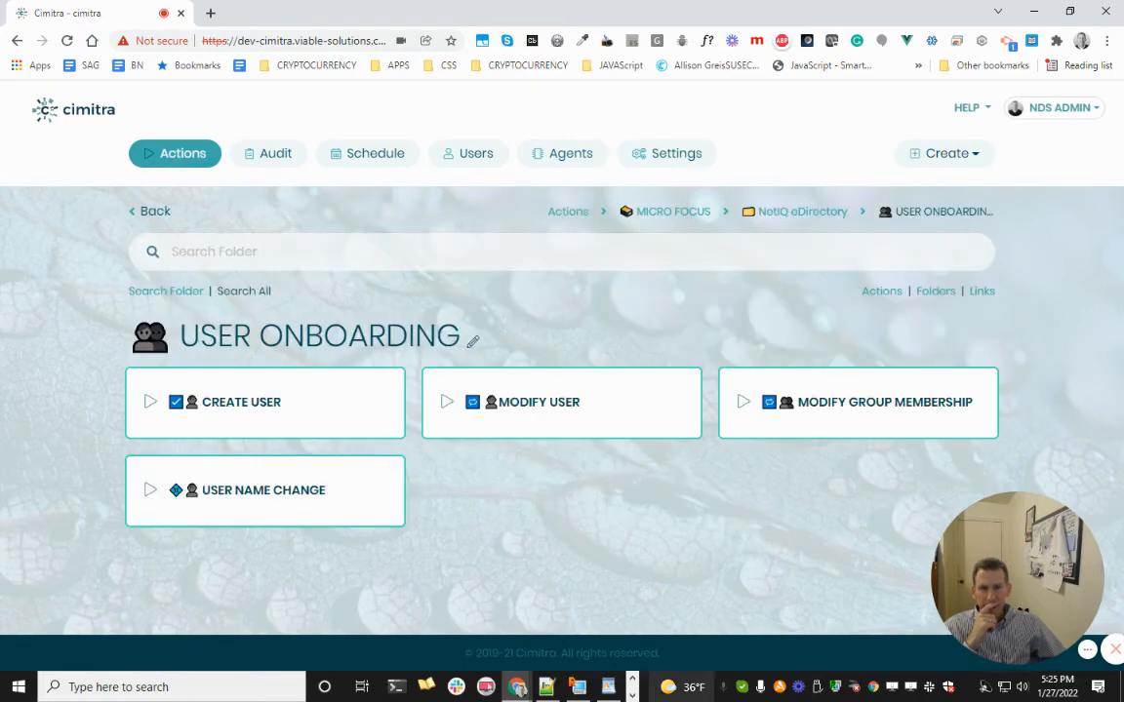
click(622, 688)
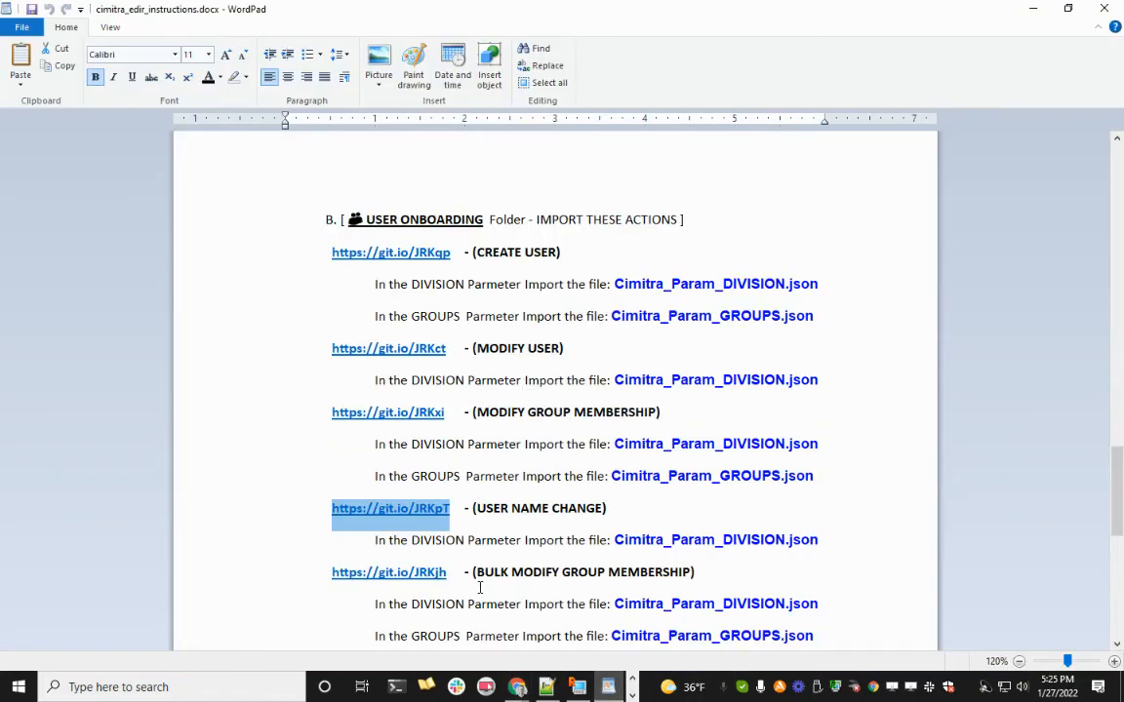
drag(452, 574, 331, 580)
key(ctrl+c)
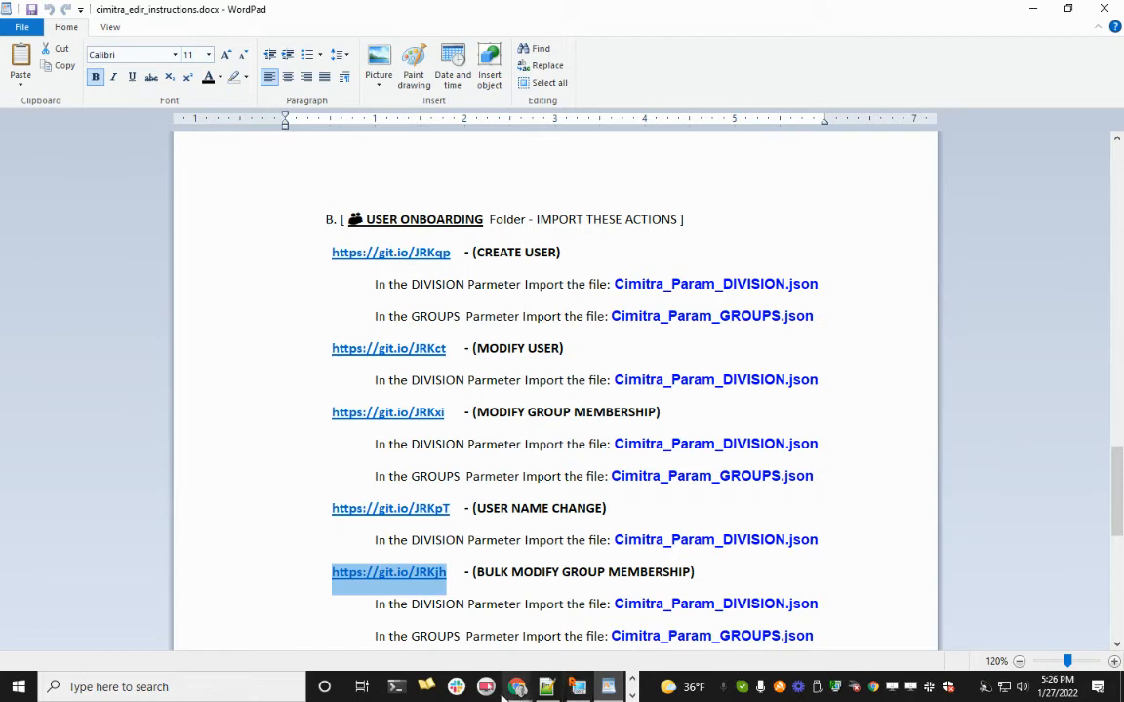
click(516, 688)
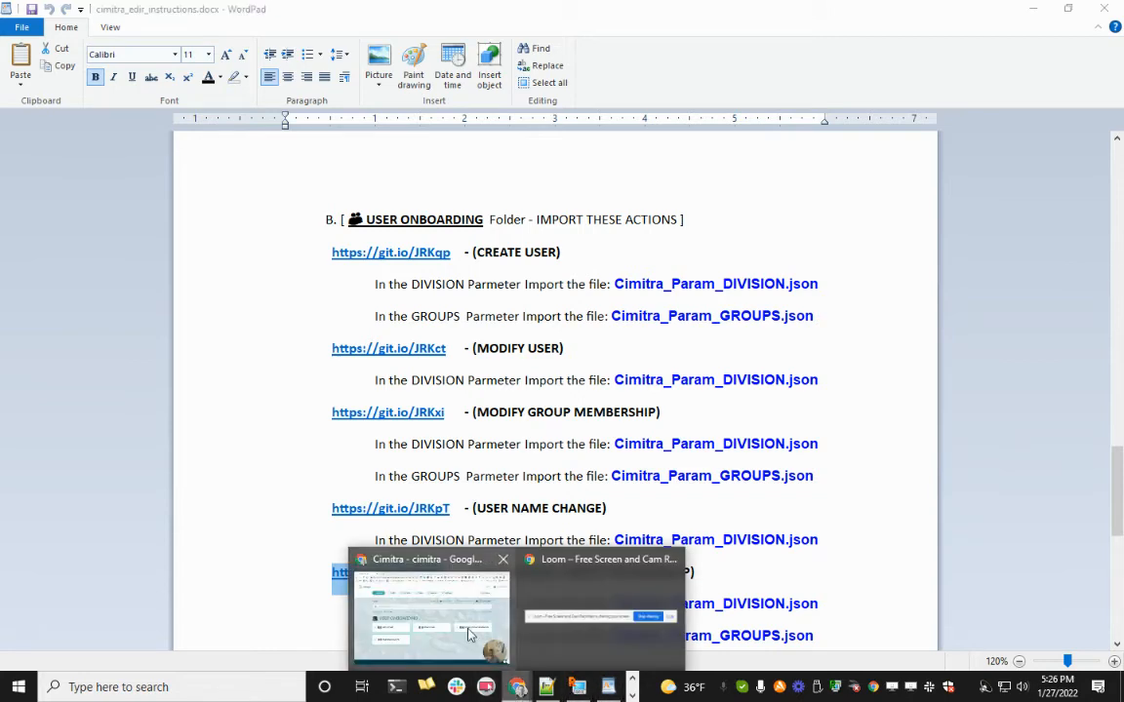
click(430, 610)
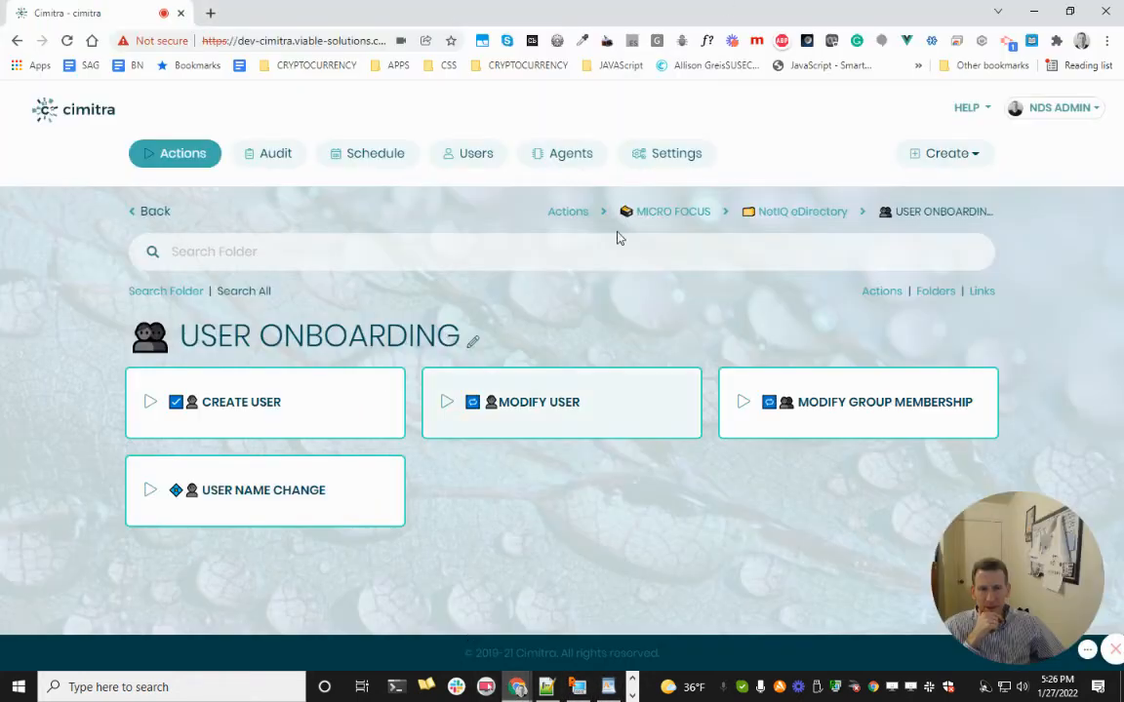
click(944, 156)
click(931, 301)
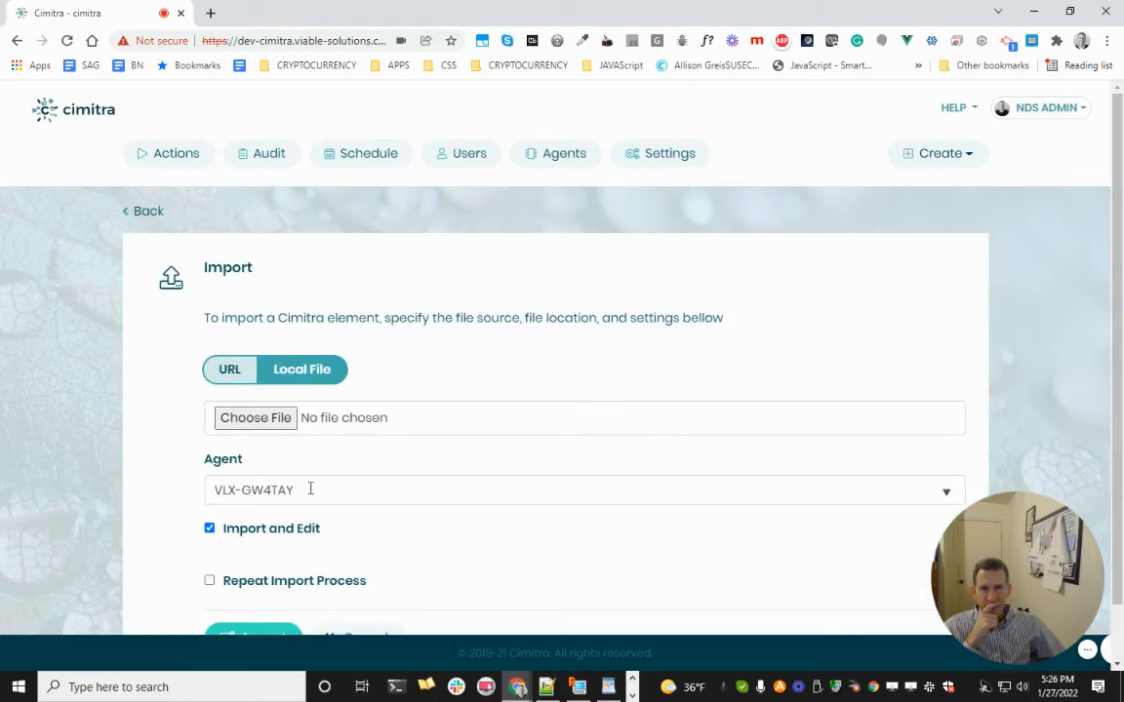
click(245, 378)
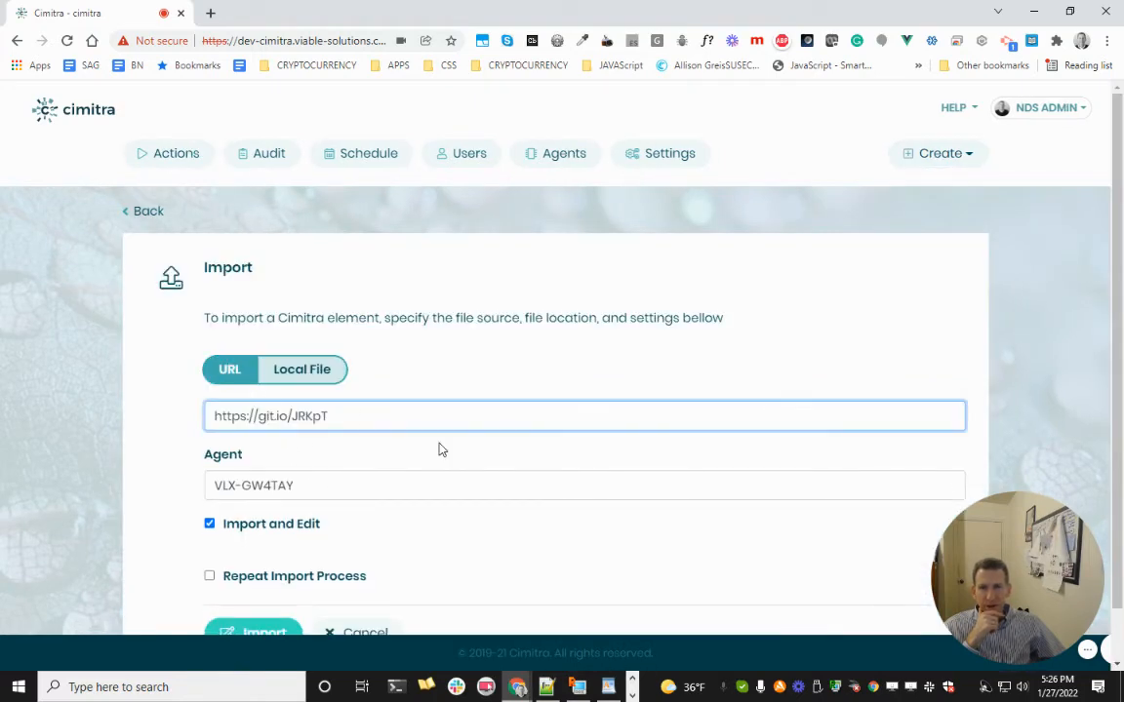
key(ctrl+a)
key(ctrl+v)
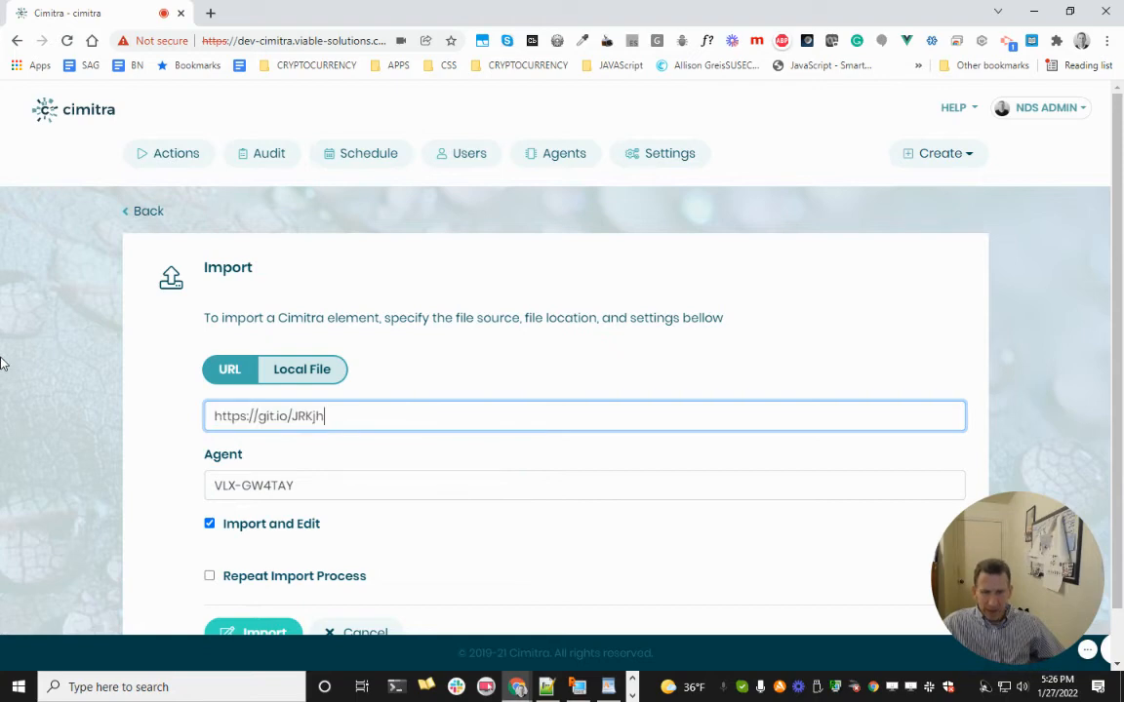
click(270, 635)
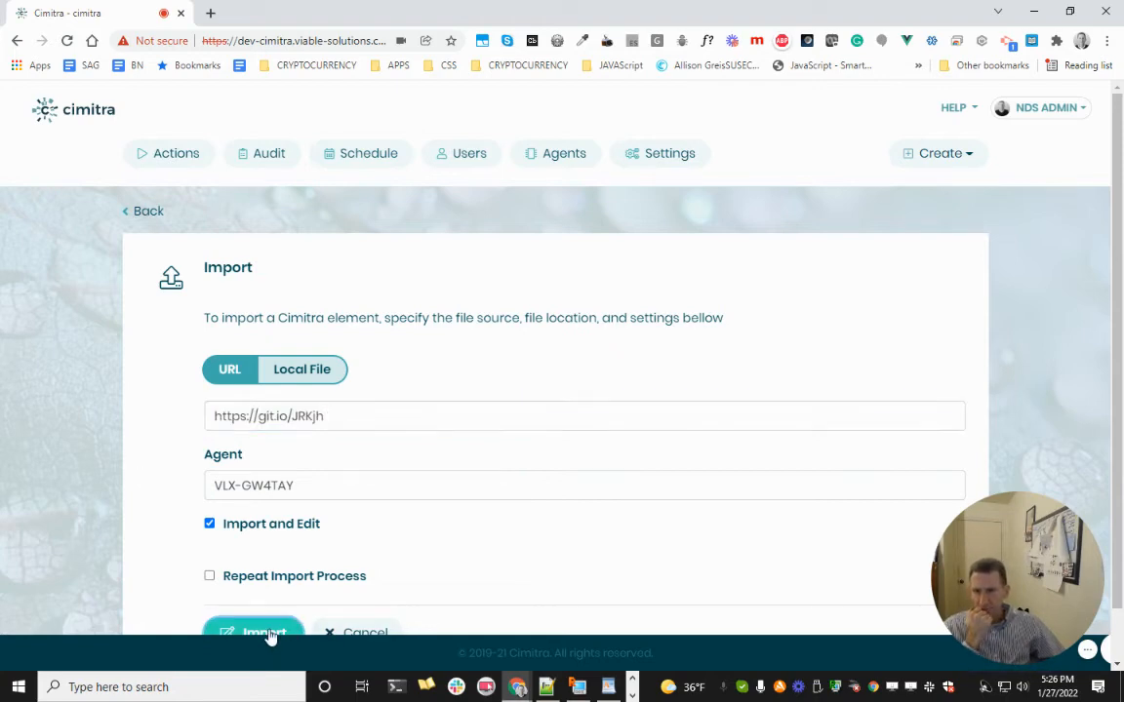
- Import the local file Cimitra_Param_DIVISION.json into the DIVISION parameter of BULK MODIFY GROUP MEMBERSHIP and create the action
scroll(577, 395, down, 5)
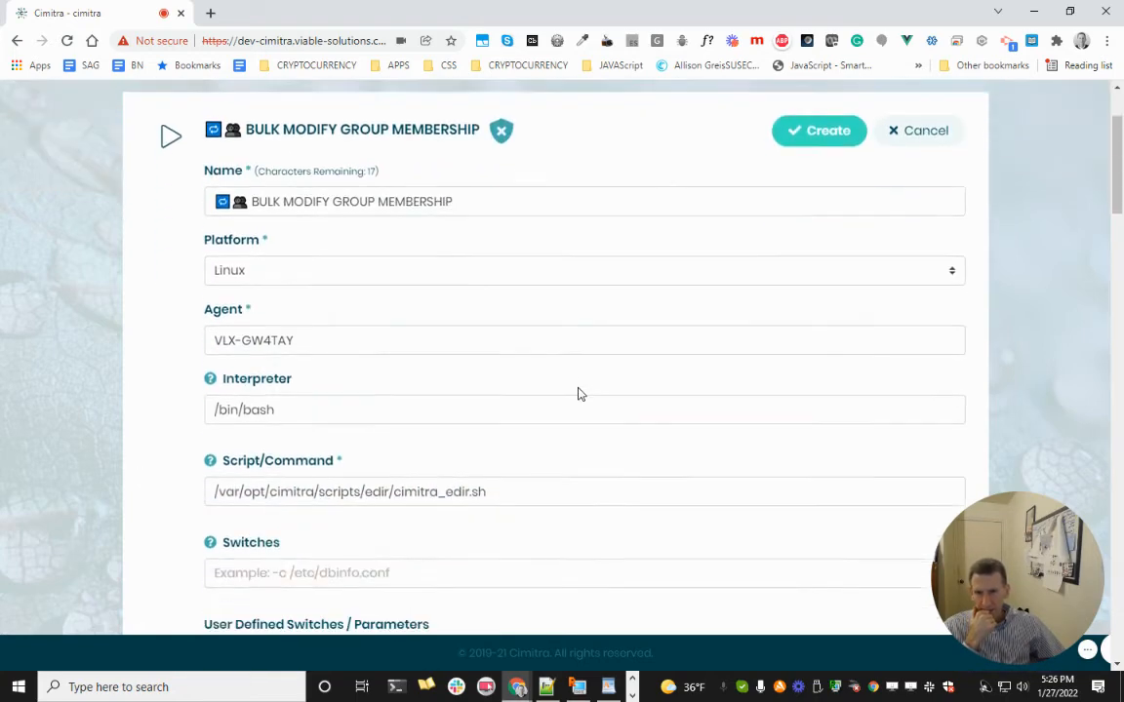
scroll(578, 394, down, 3)
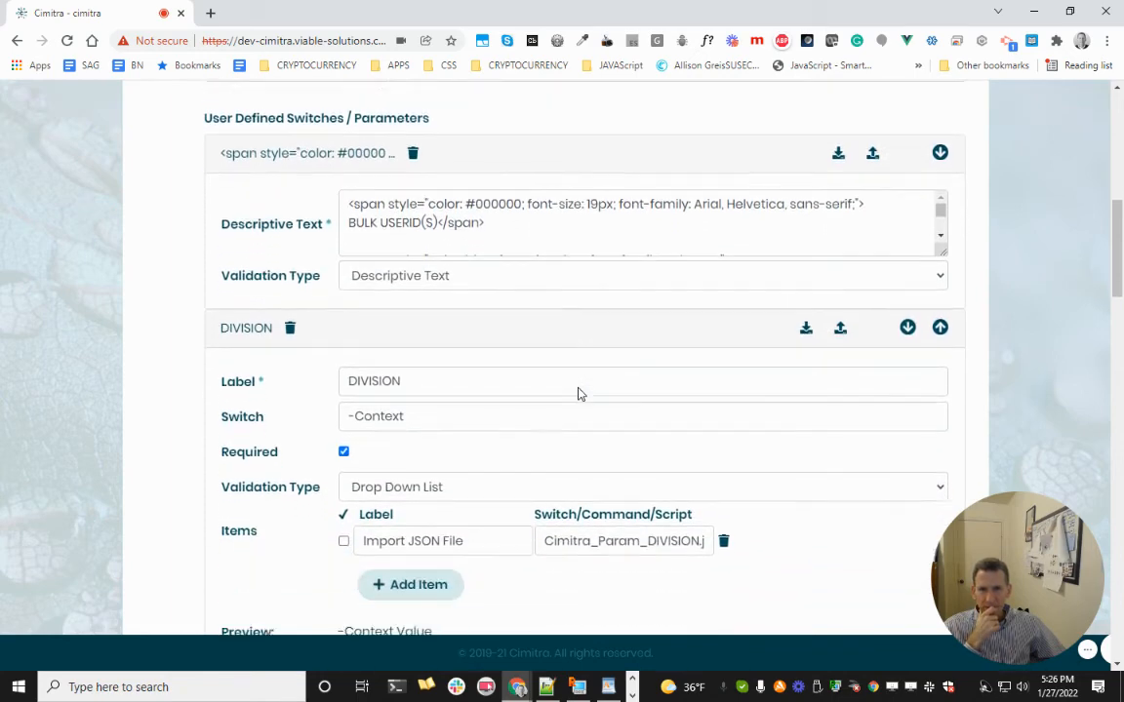
scroll(580, 389, down, 1)
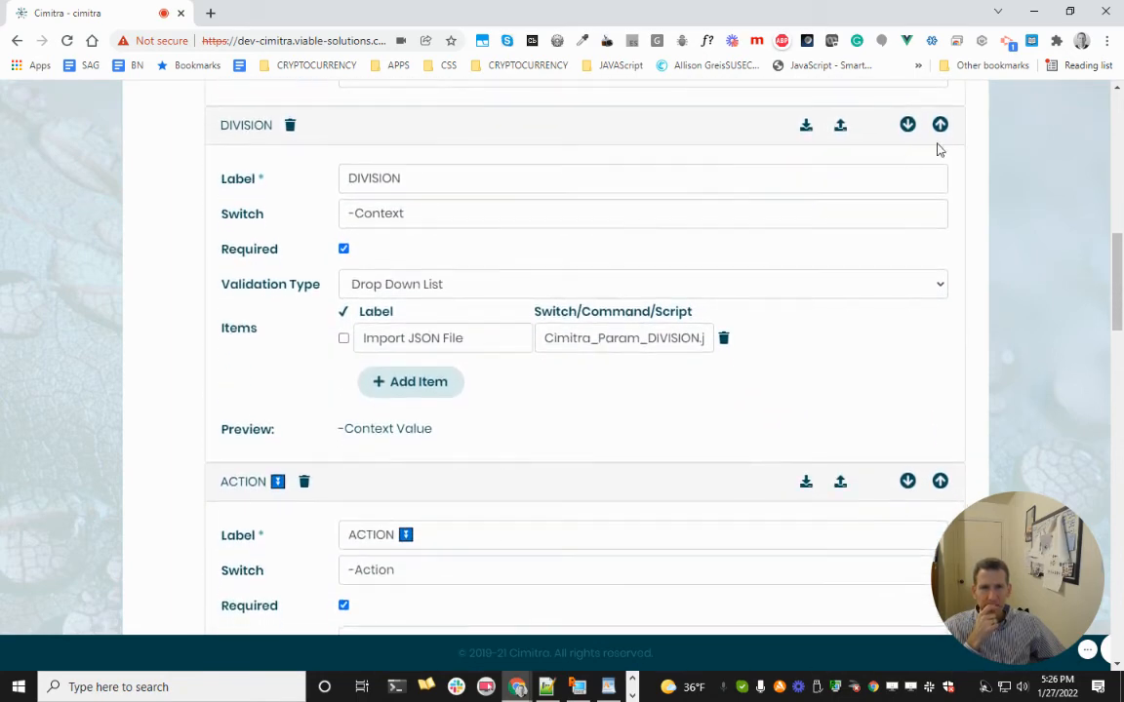
click(840, 125)
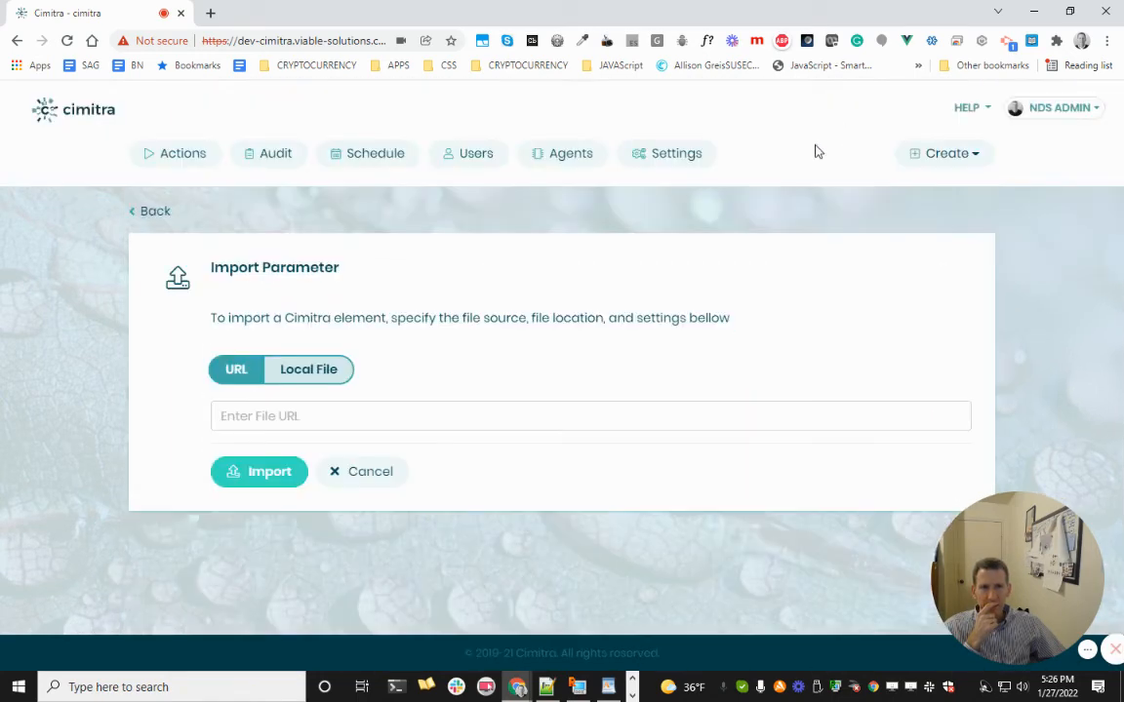
click(327, 375)
click(263, 417)
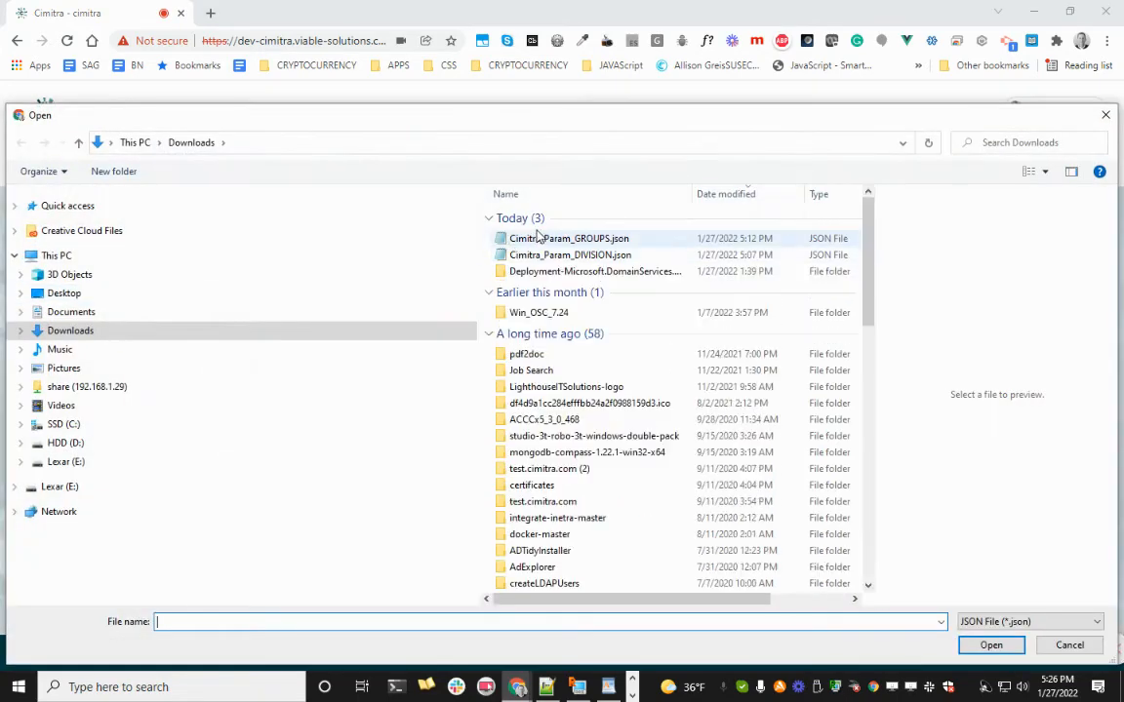
double_click(536, 255)
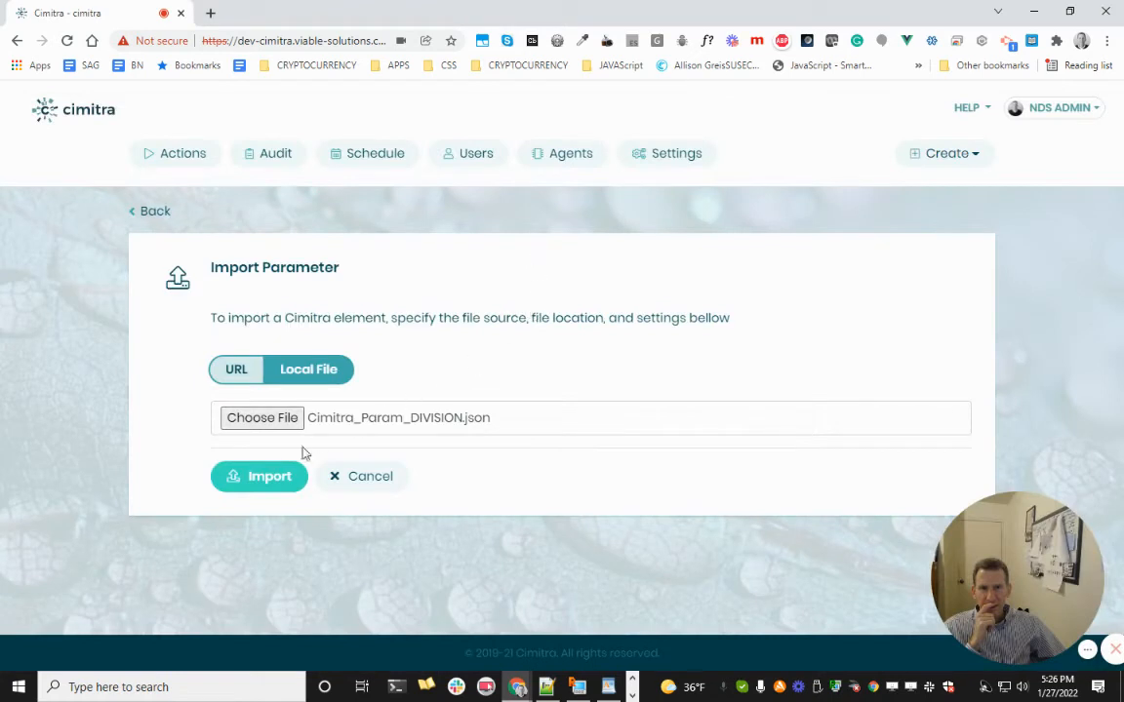
click(260, 476)
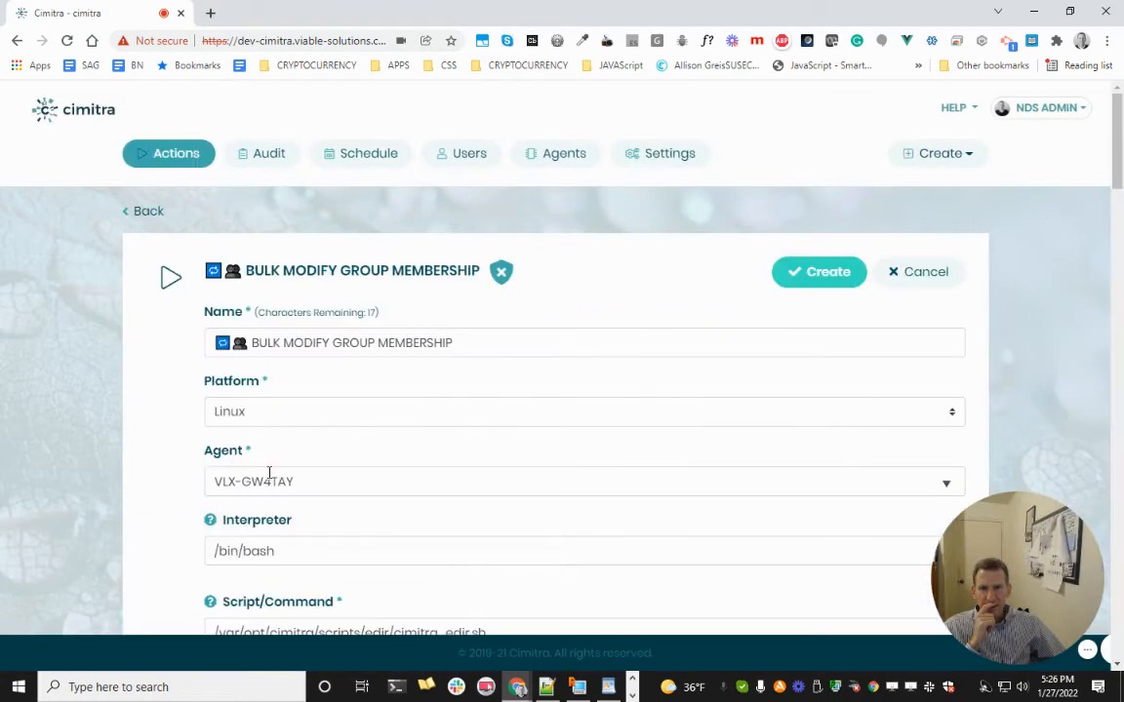
click(836, 271)
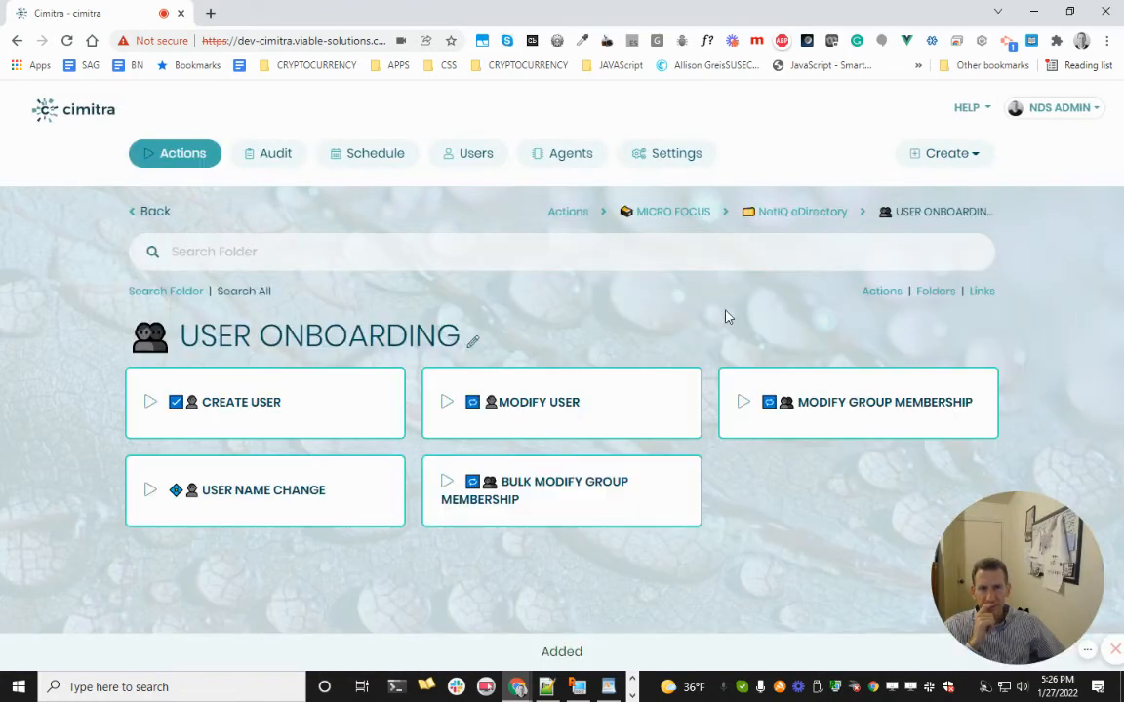
- Open BULK MODIFY GROUP MEMBERSHIP and check its run form's DIVISION, ACTION and GROUPS fields without running it
click(560, 499)
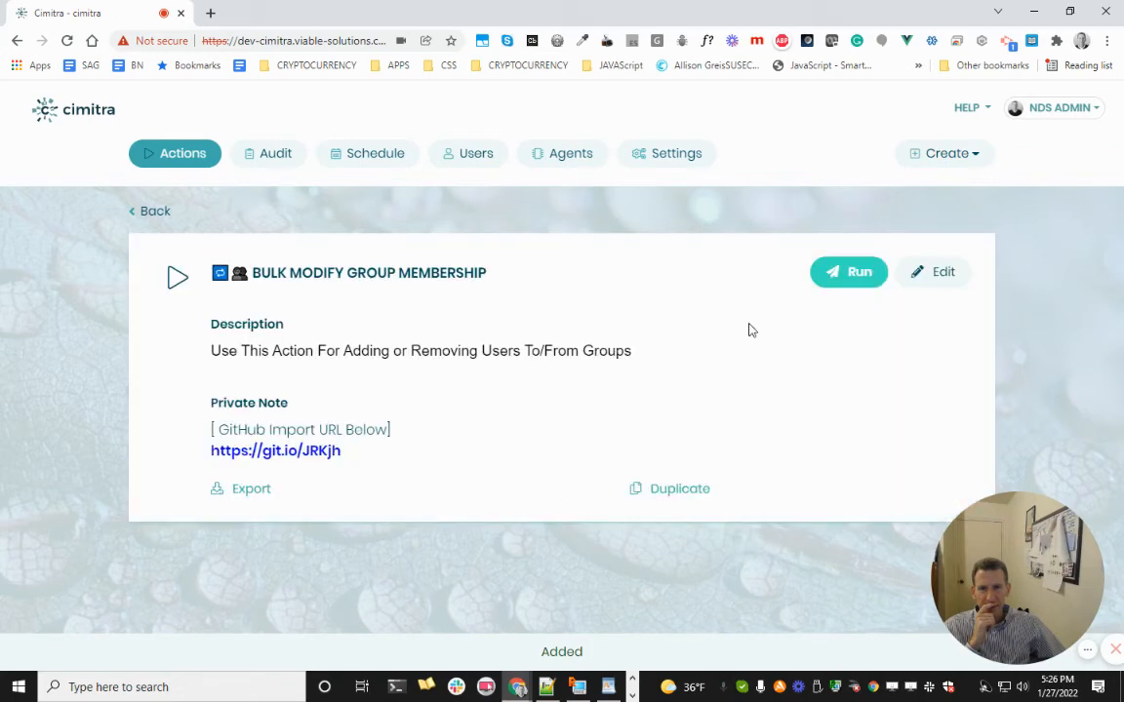
click(819, 283)
scroll(659, 422, down, 4)
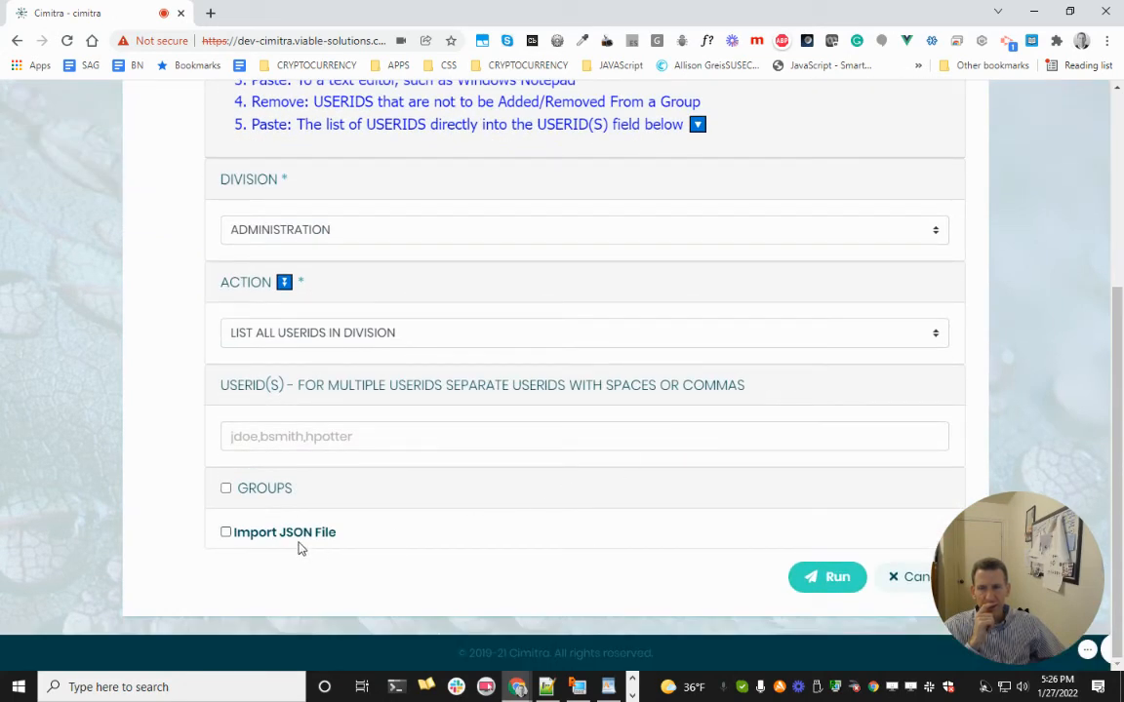
click(906, 579)
- Edit BULK MODIFY GROUP MEMBERSHIP, import the local file Cimitra_Param_GROUPS.json into its GROUPS parameter, and update the action
click(951, 275)
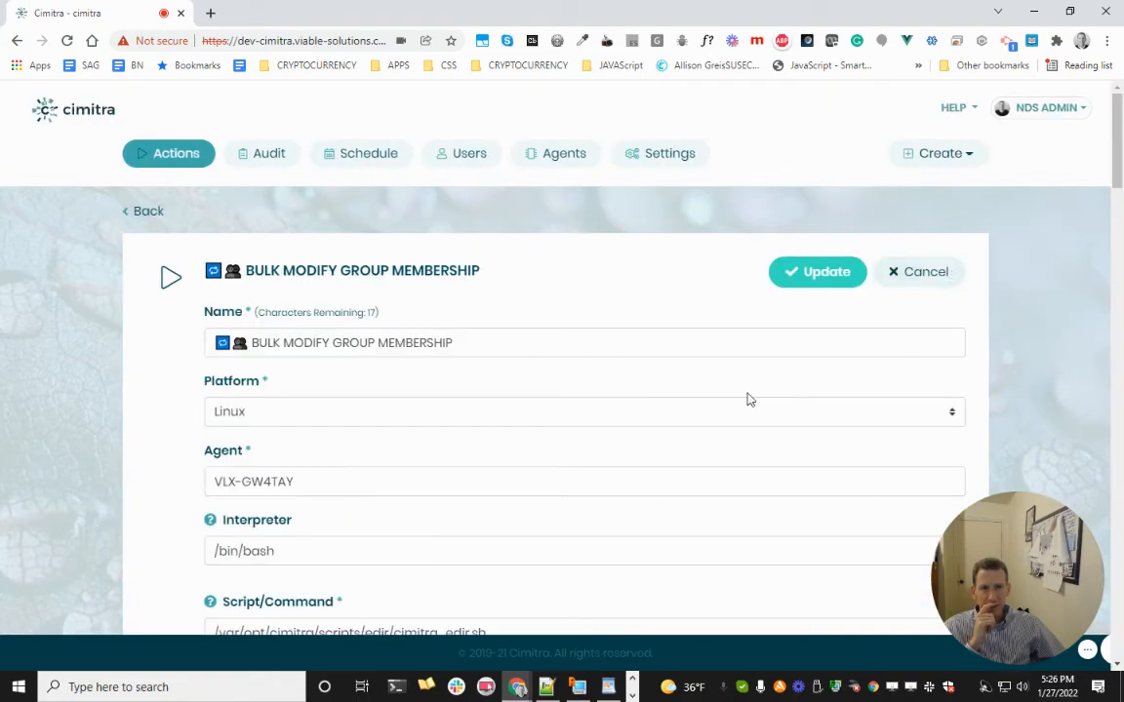
scroll(577, 507, down, 10)
scroll(577, 512, down, 15)
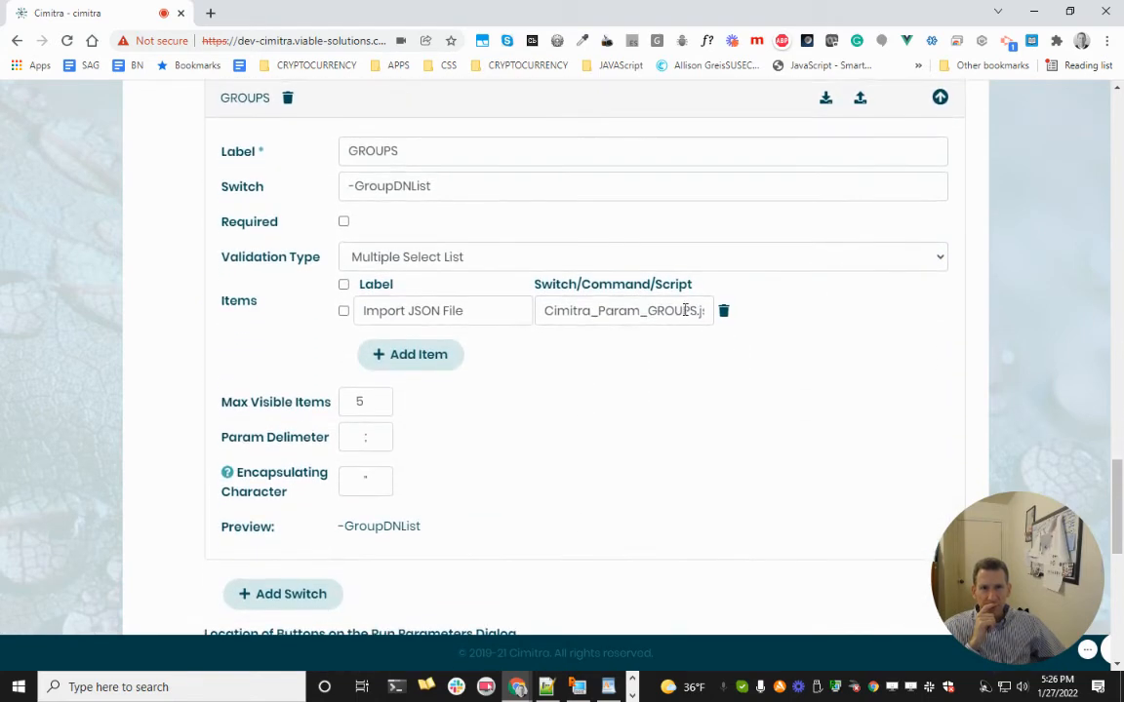
drag(591, 310, 730, 310)
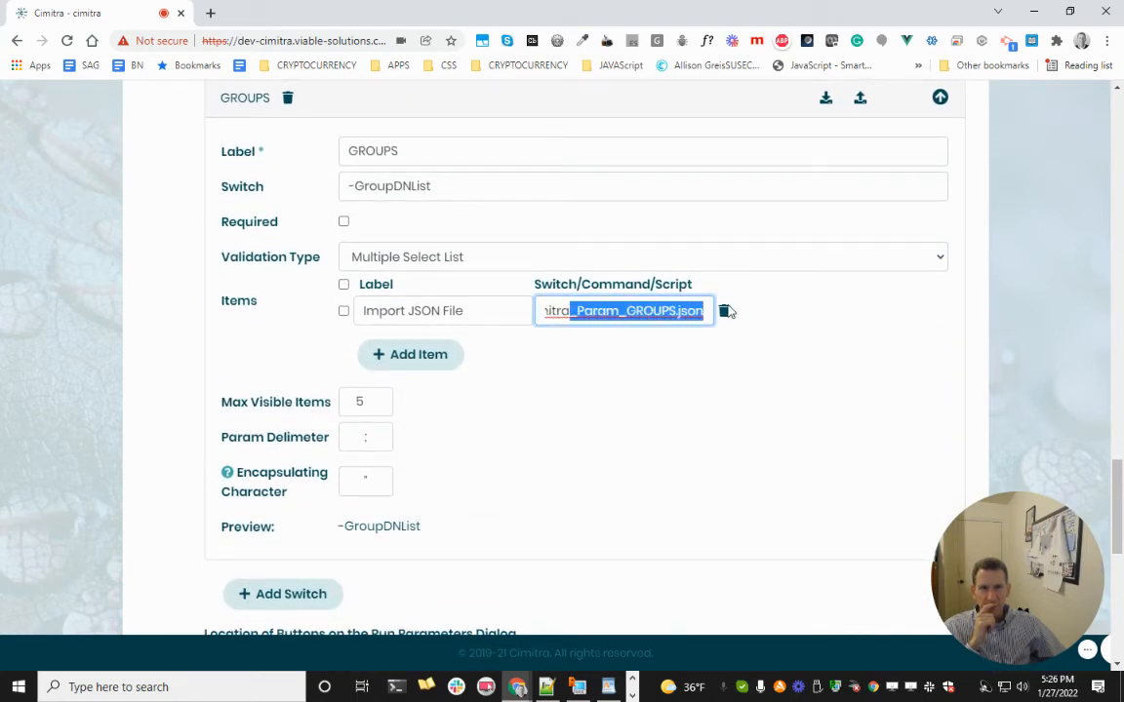
click(859, 98)
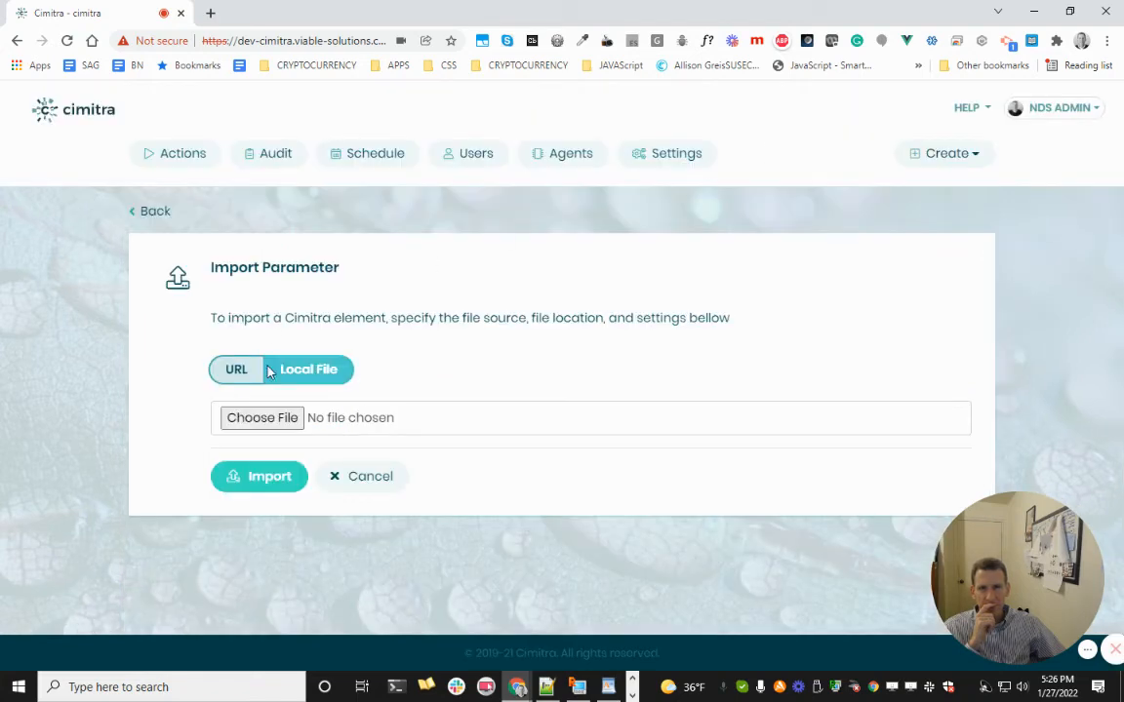
click(264, 419)
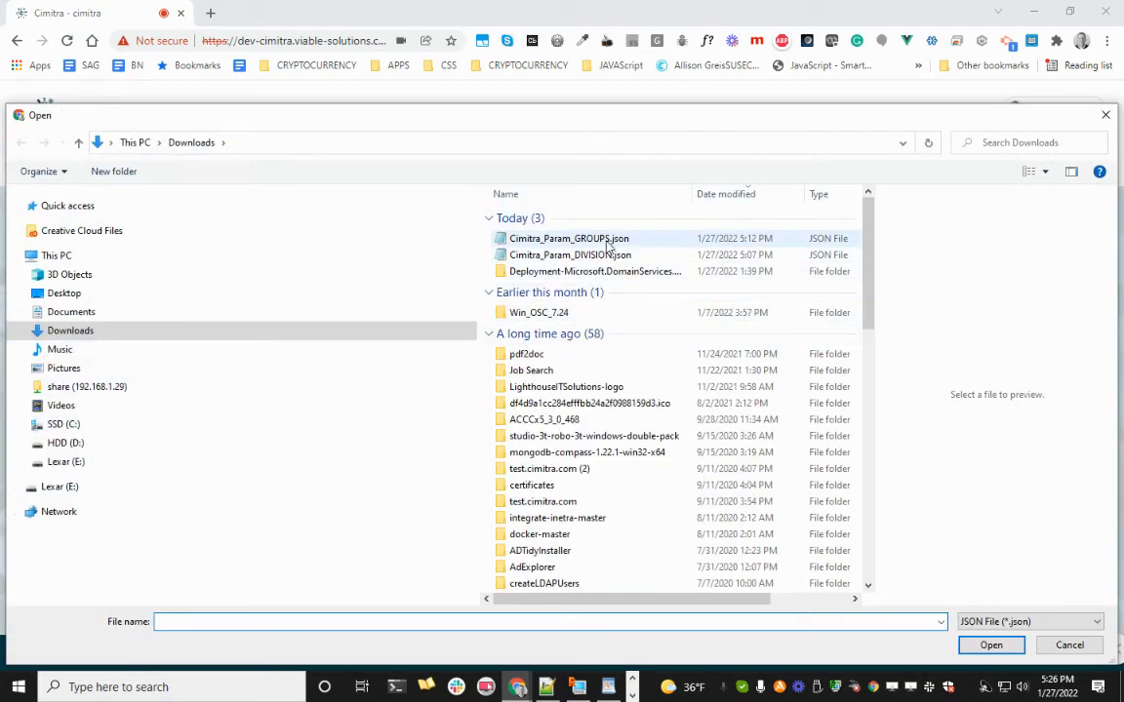
double_click(607, 242)
click(257, 477)
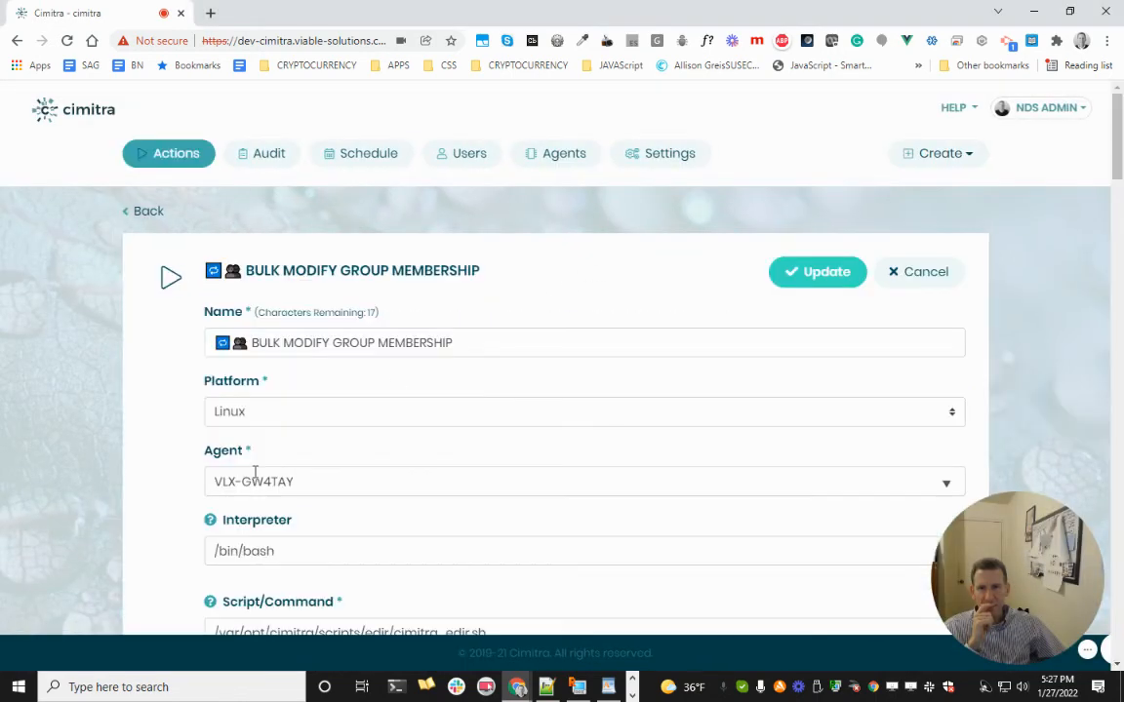
click(827, 272)
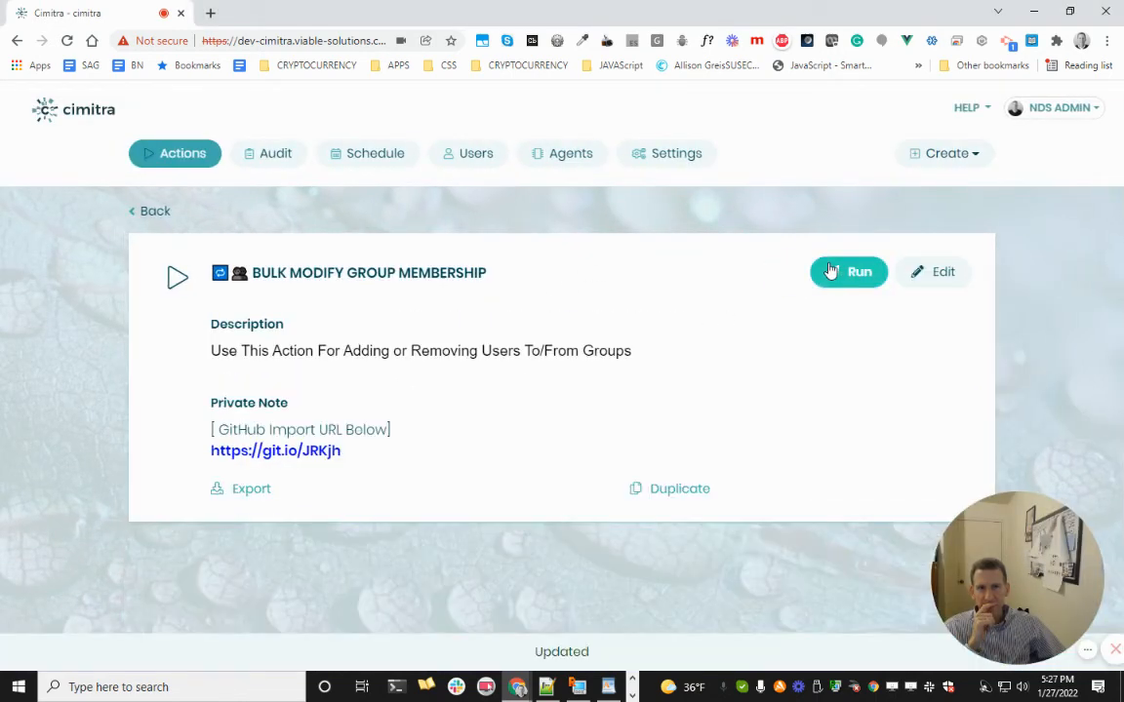
- Review the GROUPS choices in the BULK MODIFY GROUP MEMBERSHIP run form without running it, and return to the USER ONBOARDING folder
click(812, 282)
scroll(557, 436, down, 5)
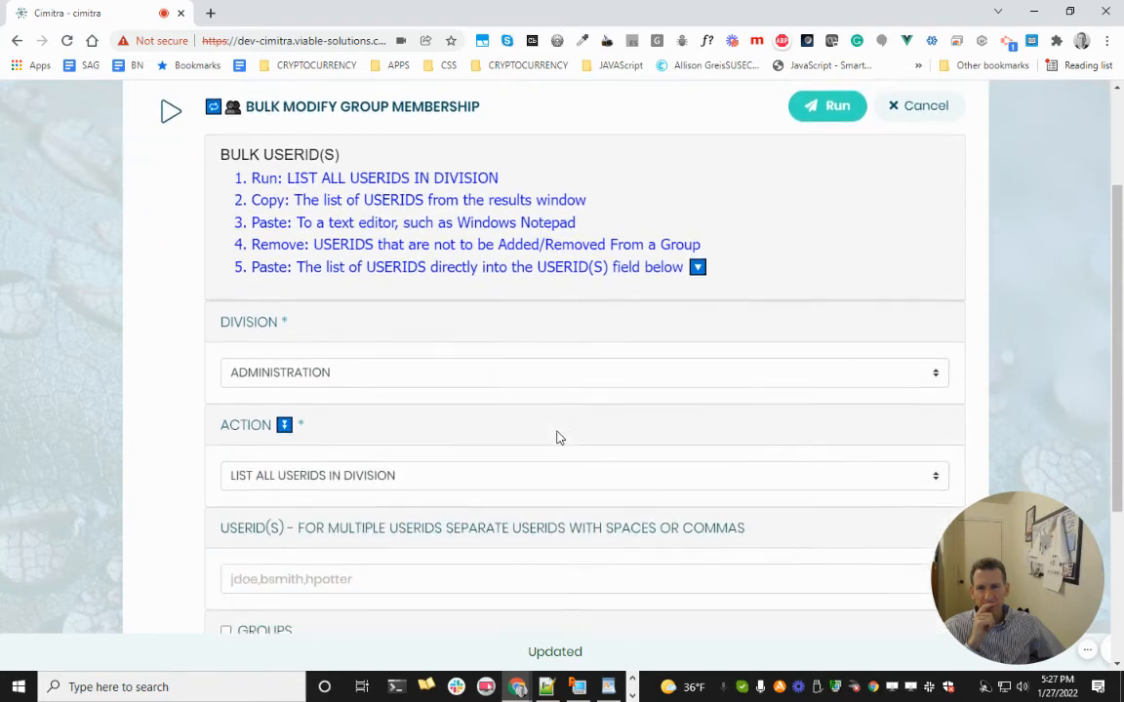
scroll(376, 444, down, 1)
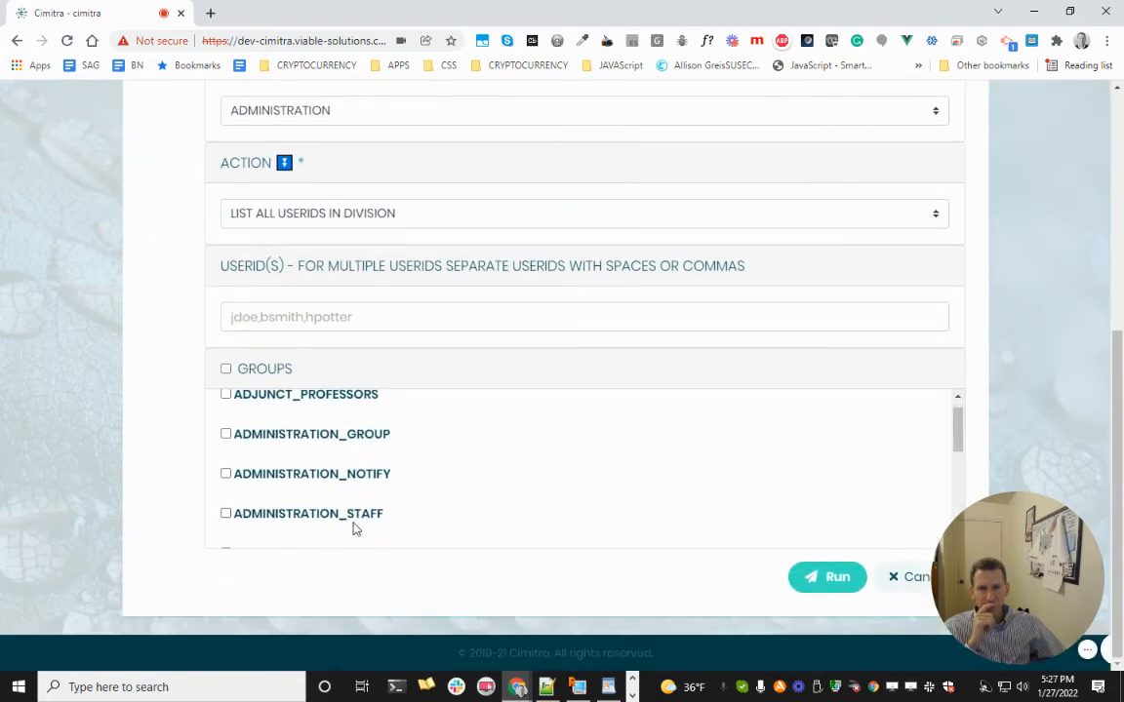
click(917, 578)
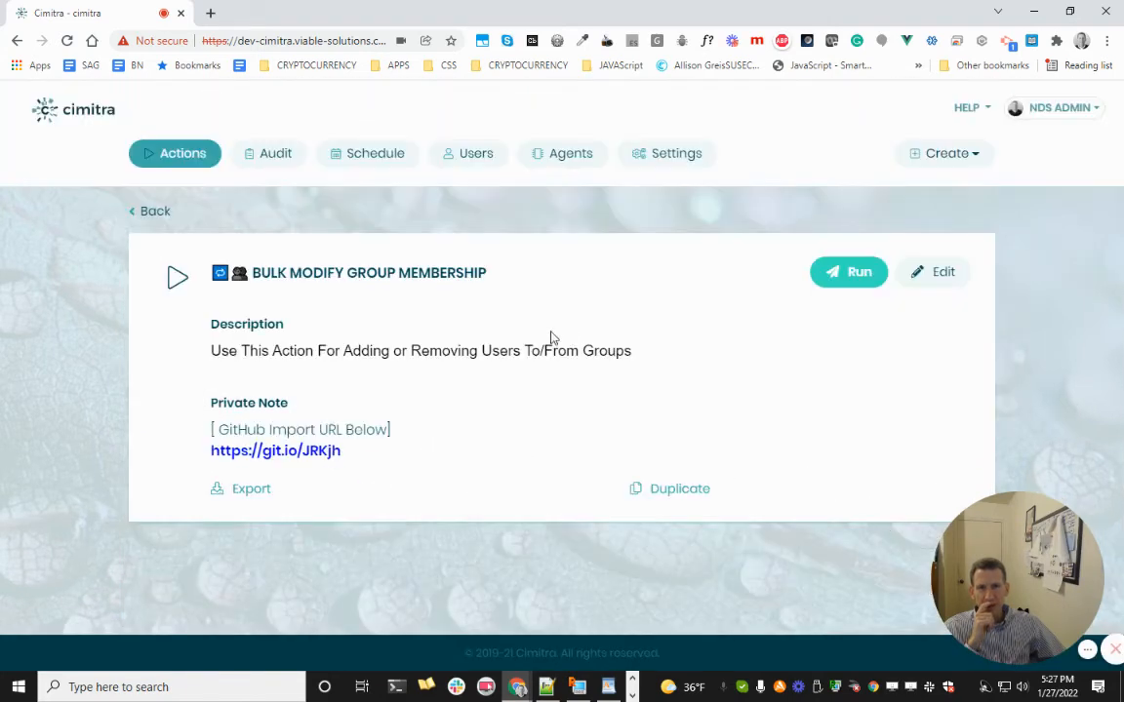
click(209, 164)
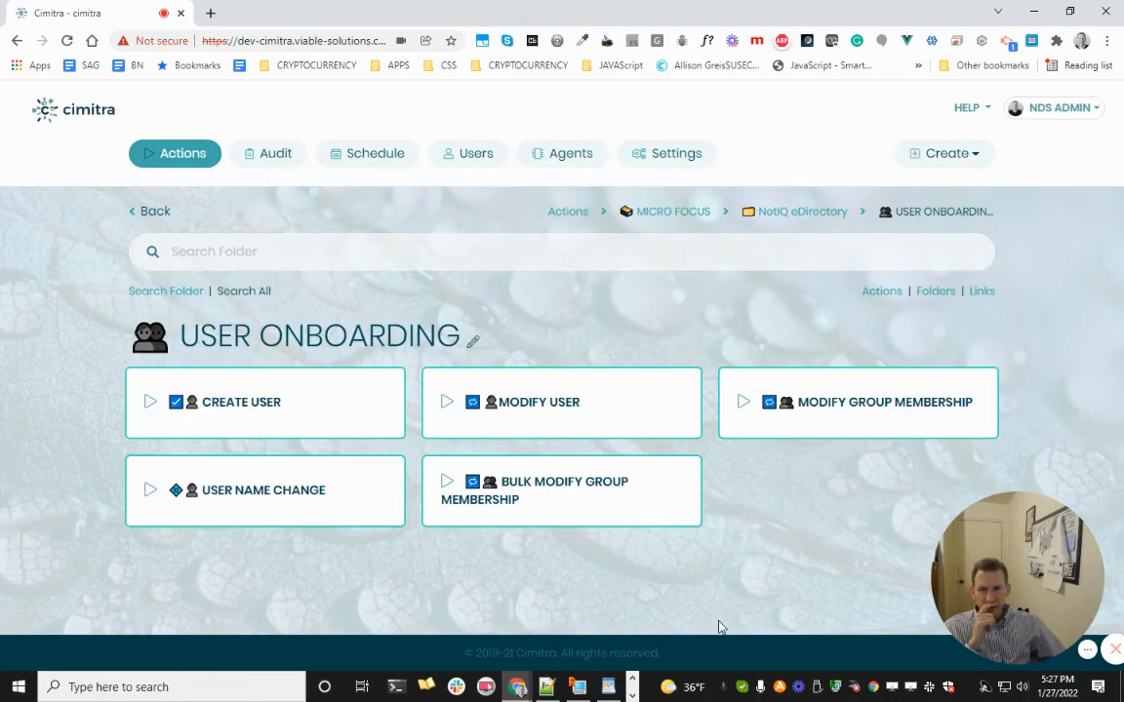
- Switch to the WordPad instructions and copy the folder name COMMON USER CHANGES together with its phone symbol from section C
click(608, 687)
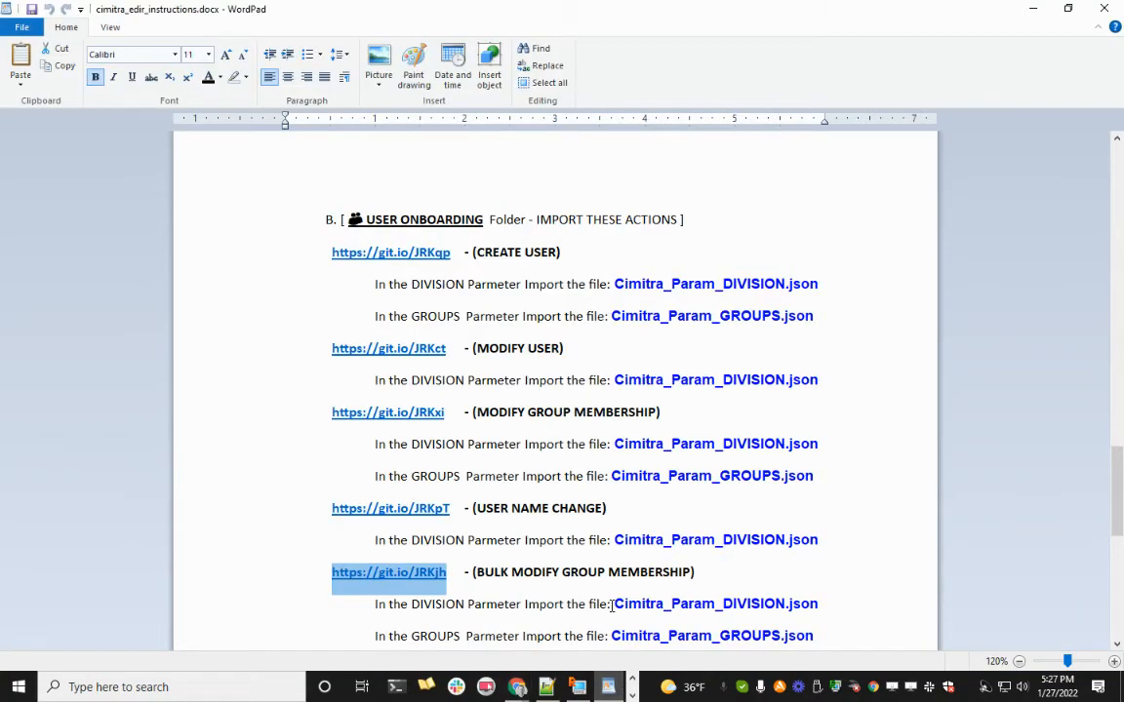
scroll(612, 605, down, 6)
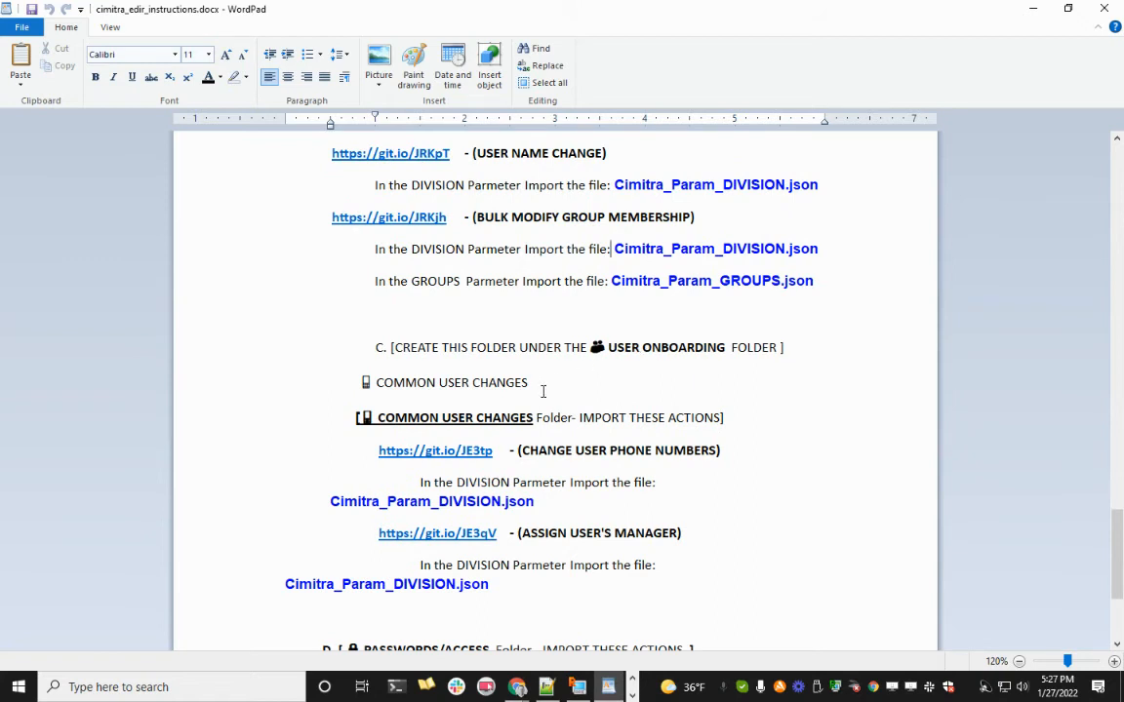
drag(532, 382, 358, 388)
key(ctrl+c)
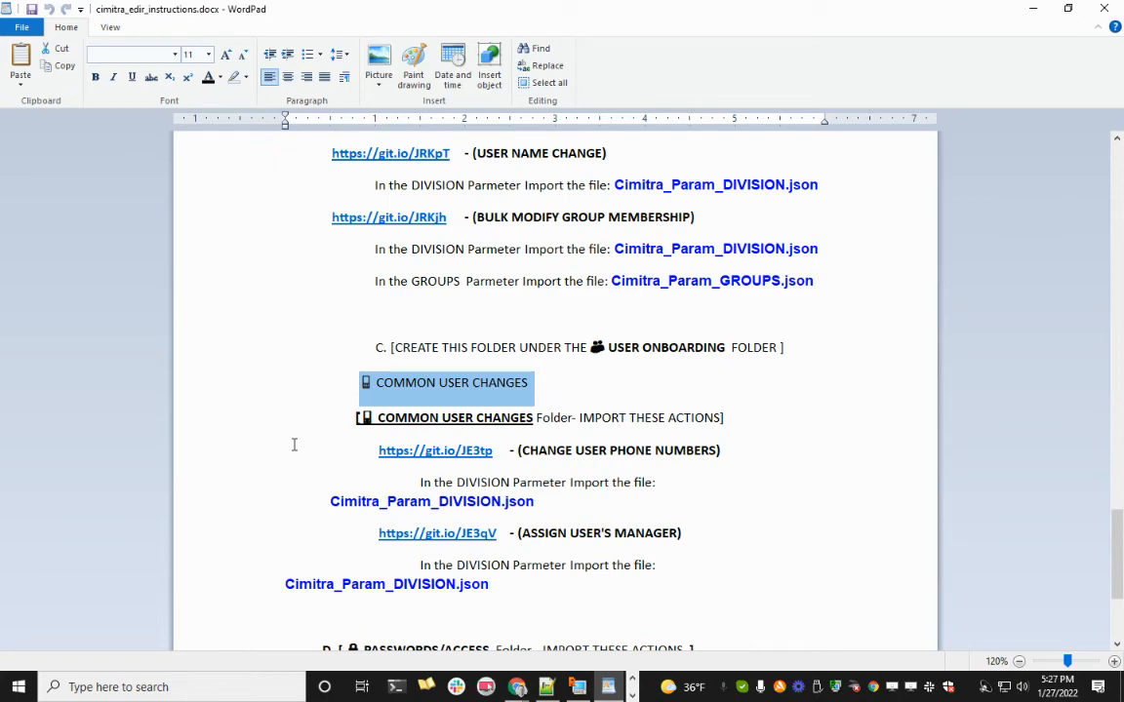
- Switch back to Cimitra in the browser, create a folder with the copied COMMON USER CHANGES name under USER ONBOARDING, and open it
key(alt+Tab)
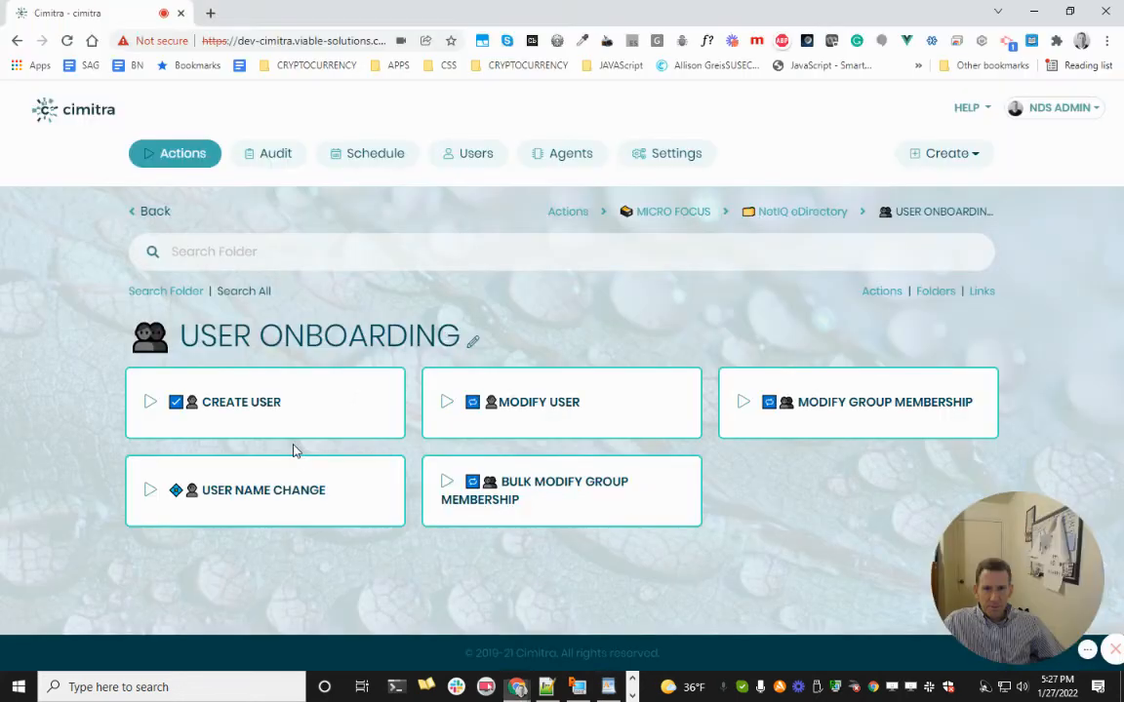
click(972, 164)
click(936, 195)
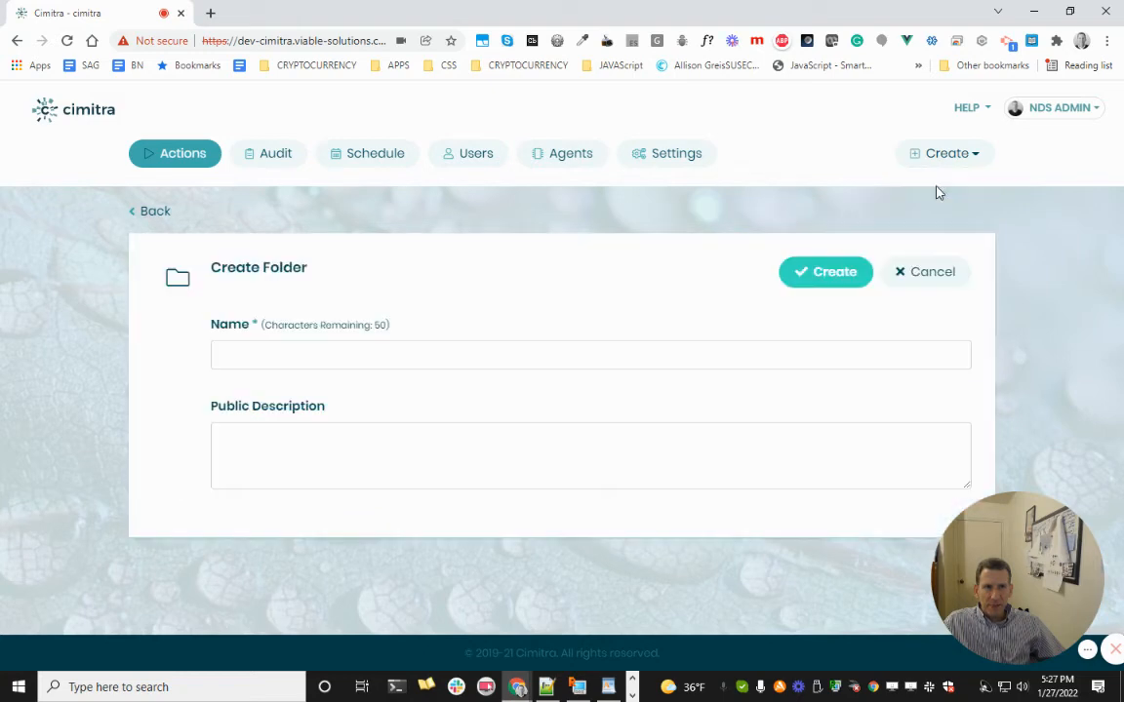
click(565, 348)
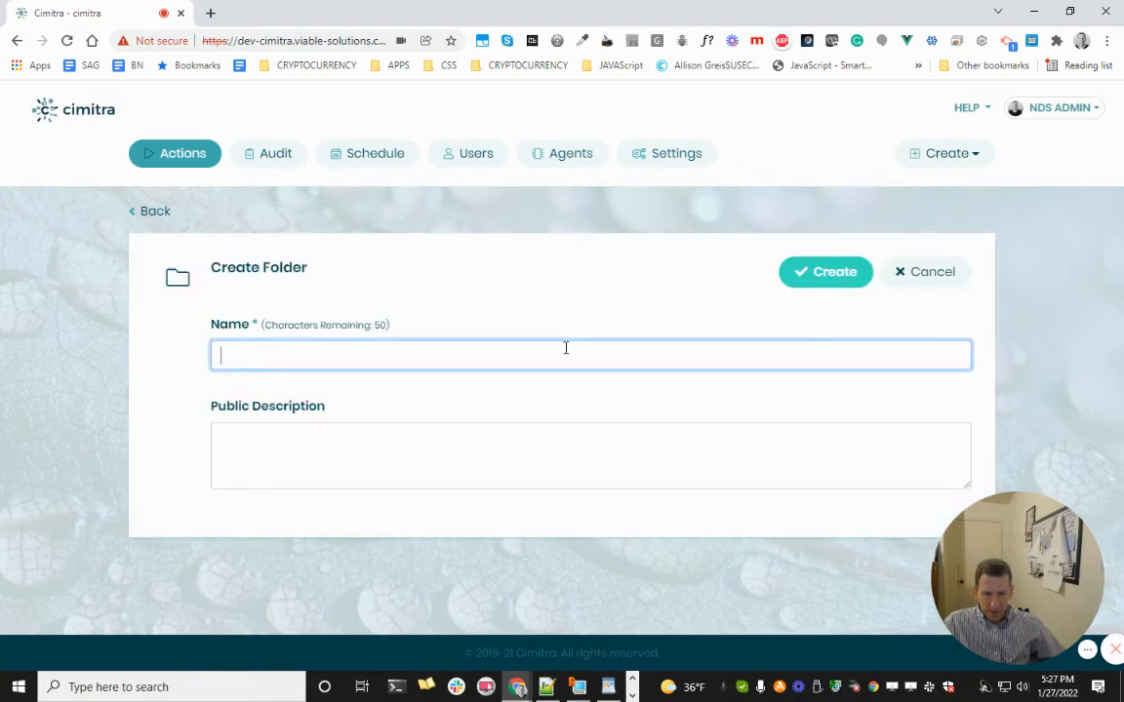
key(ctrl+v)
click(817, 276)
click(800, 489)
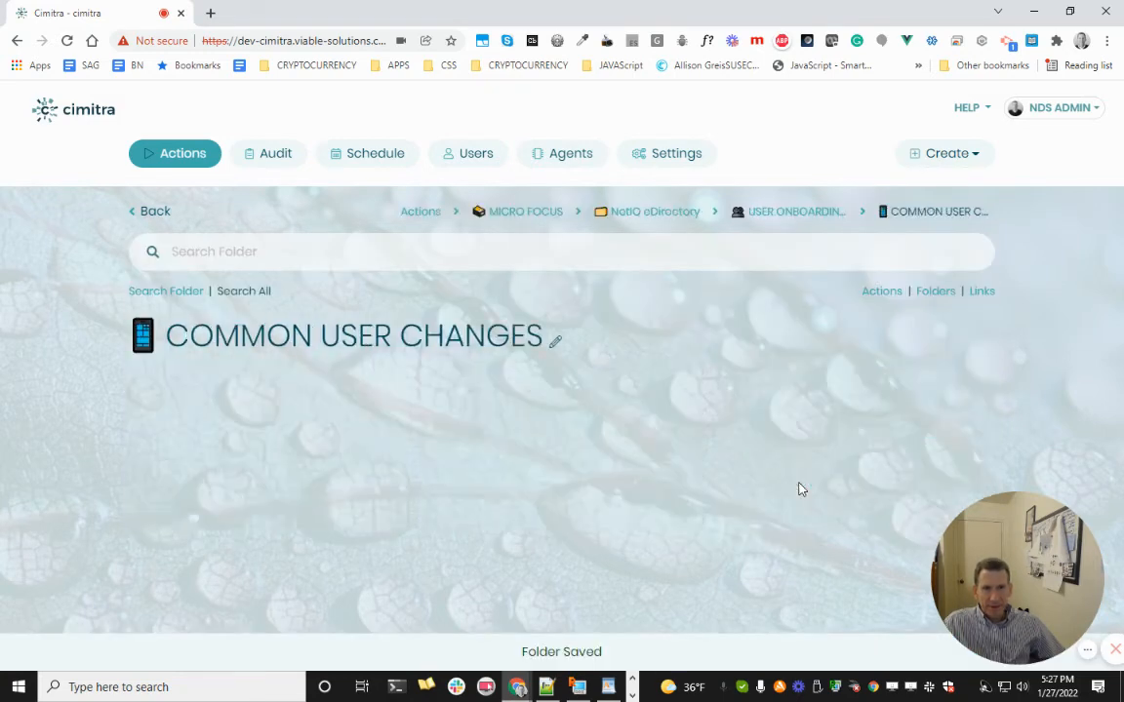
key(alt+Tab)
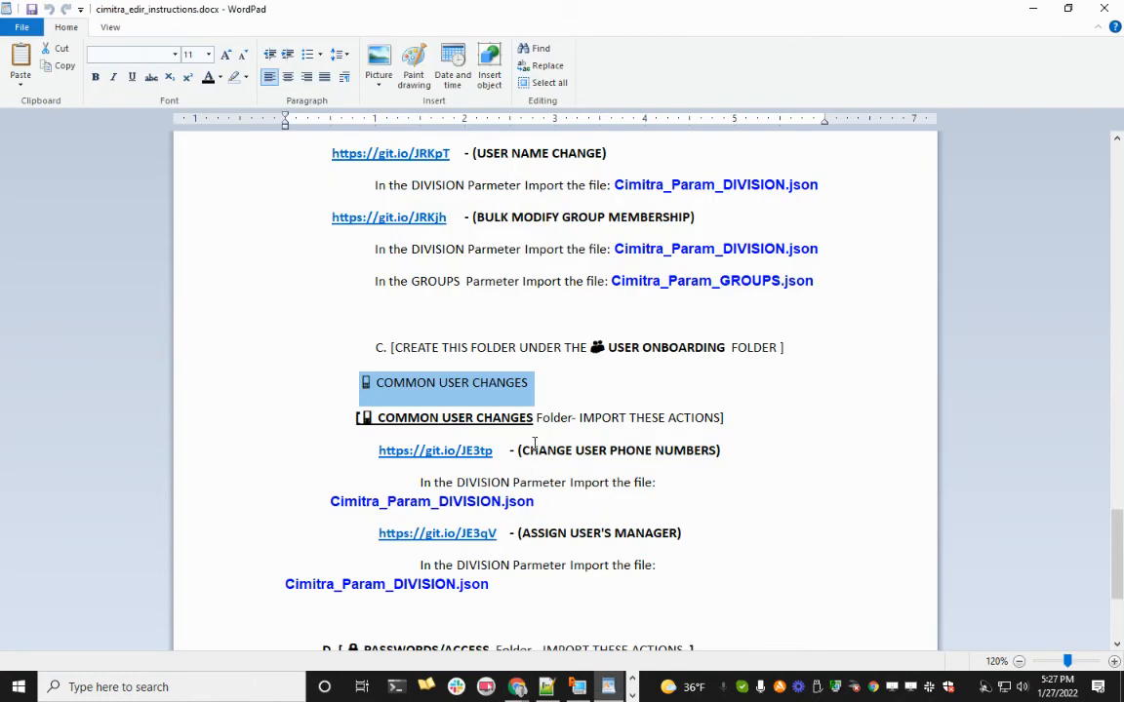
drag(499, 452, 387, 449)
key(ctrl+c)
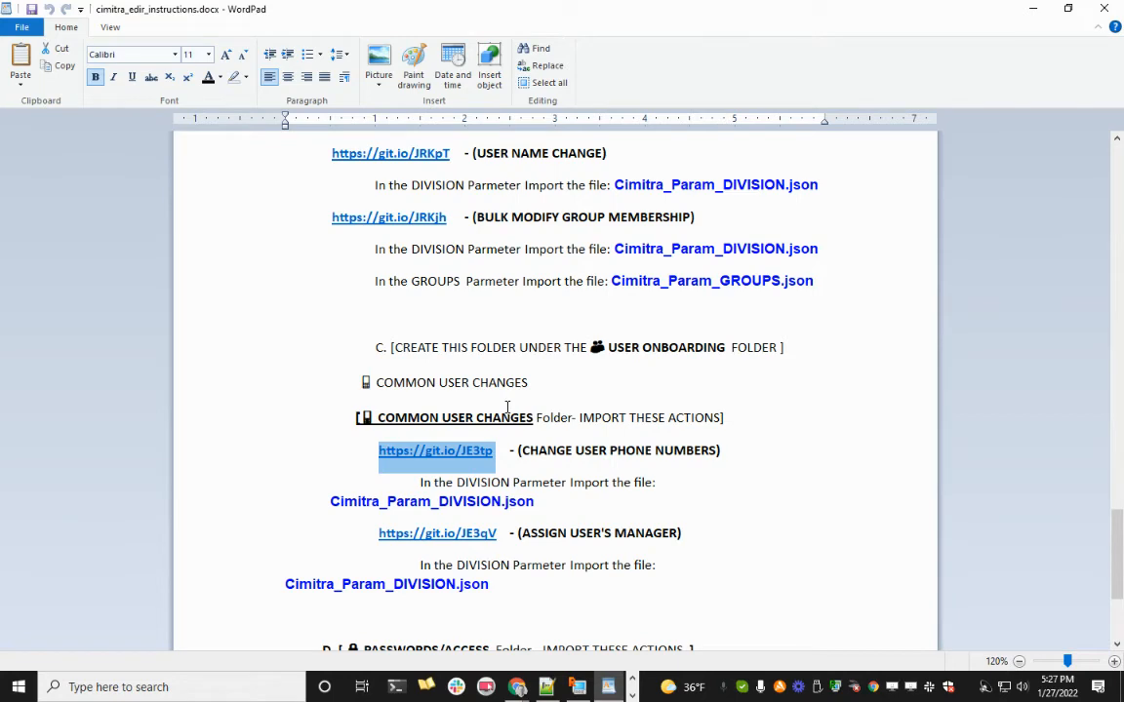
key(alt+Tab)
click(978, 162)
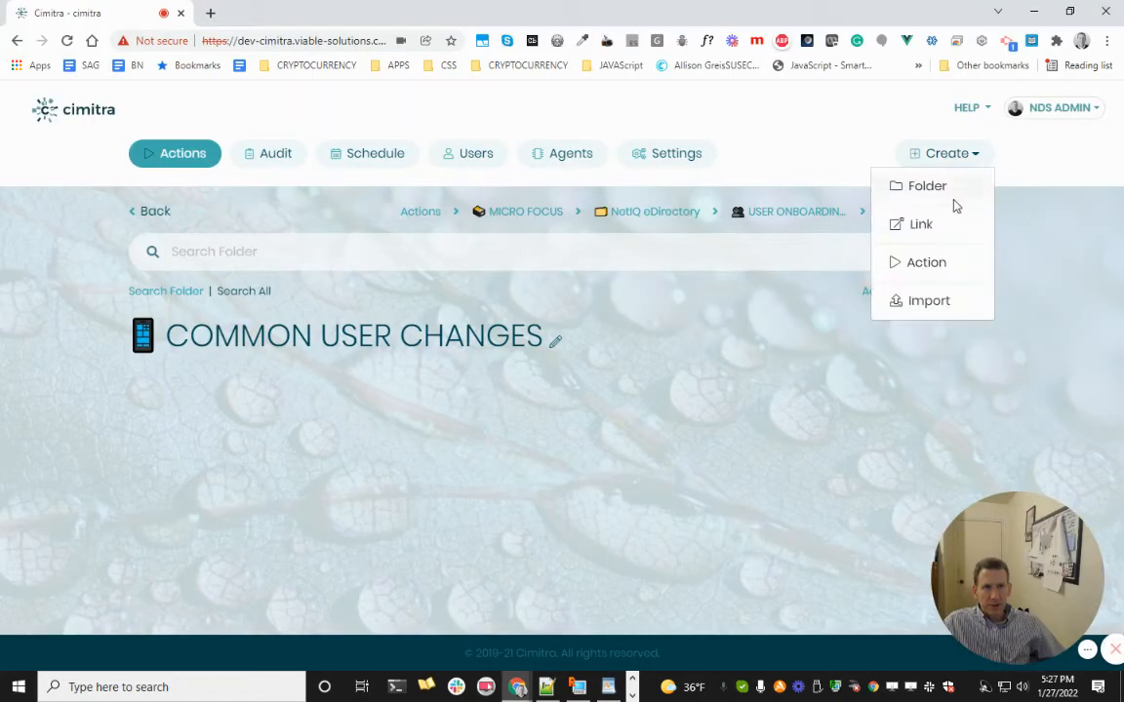
click(922, 300)
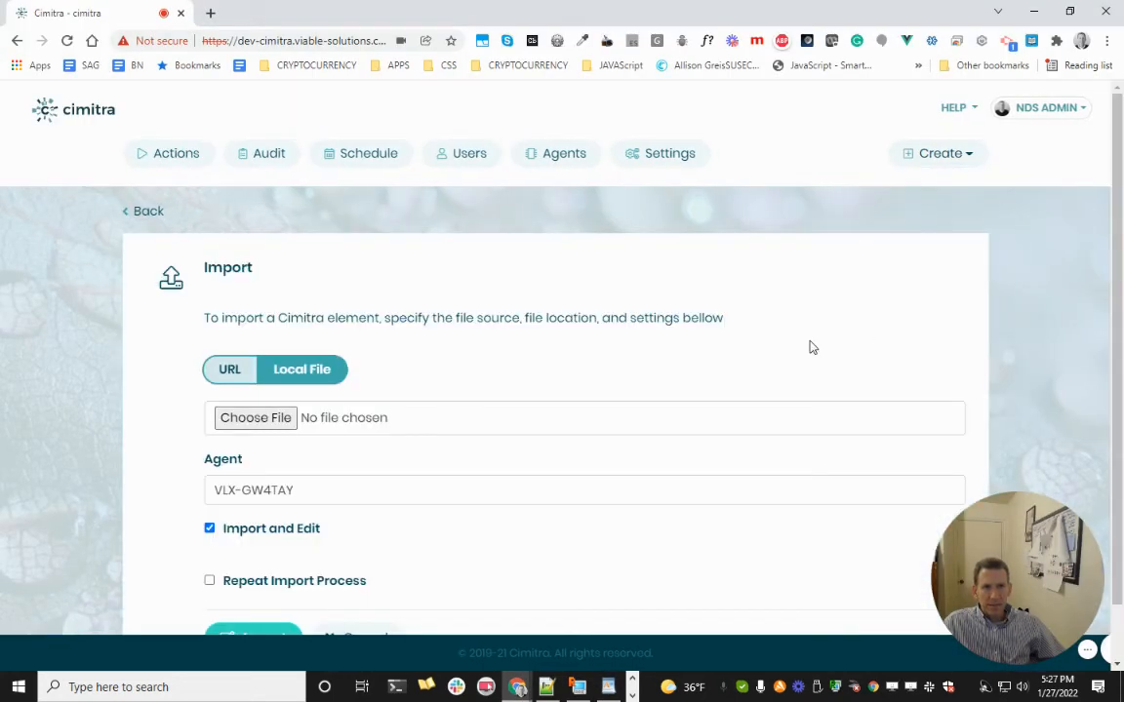
click(249, 376)
text(https://git.io/JRKjh)
drag(367, 418, 3, 394)
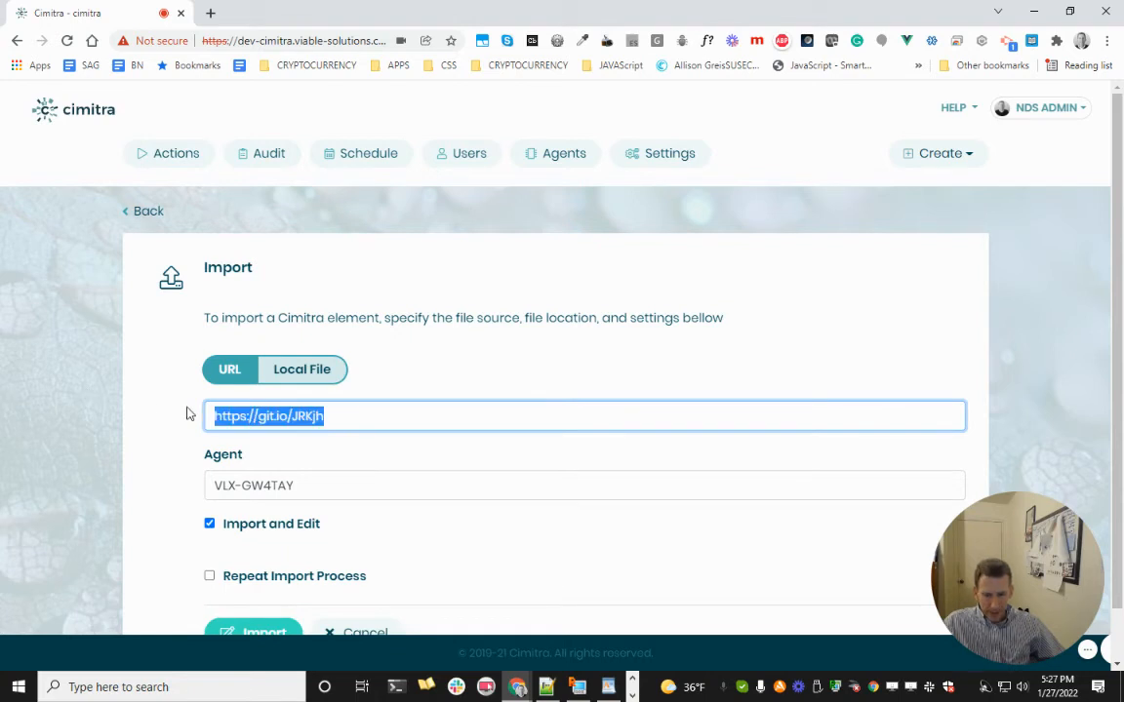
key(ctrl+v)
scroll(395, 472, down, 1)
click(268, 577)
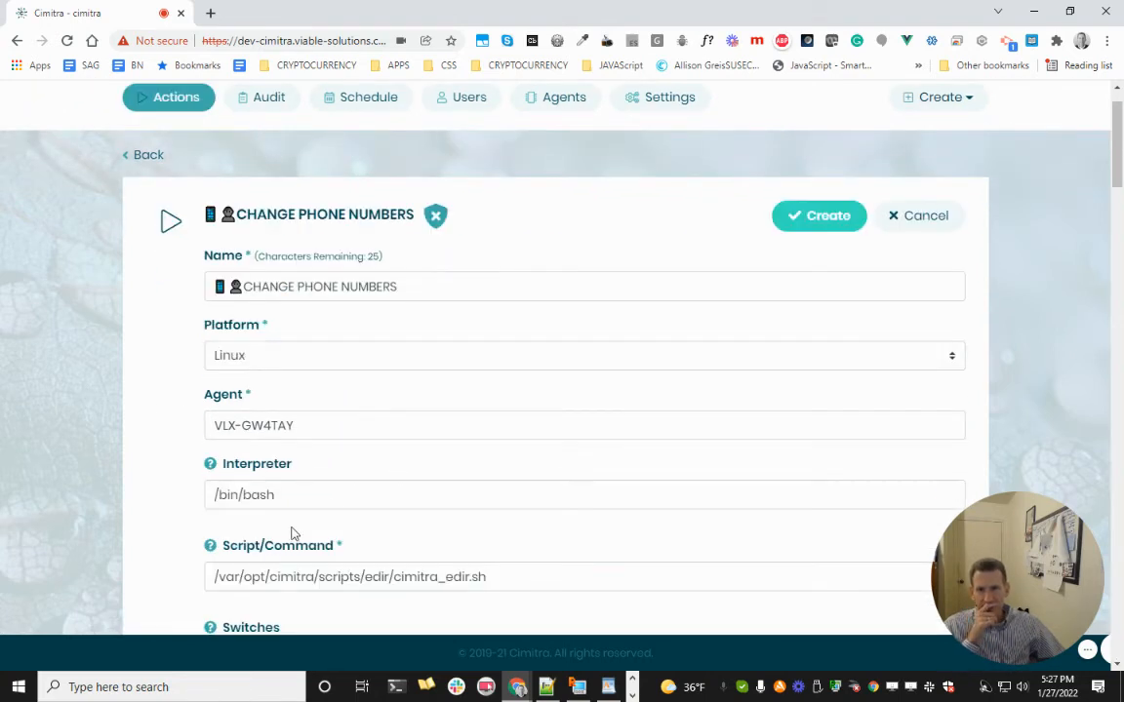
scroll(291, 534, down, 6)
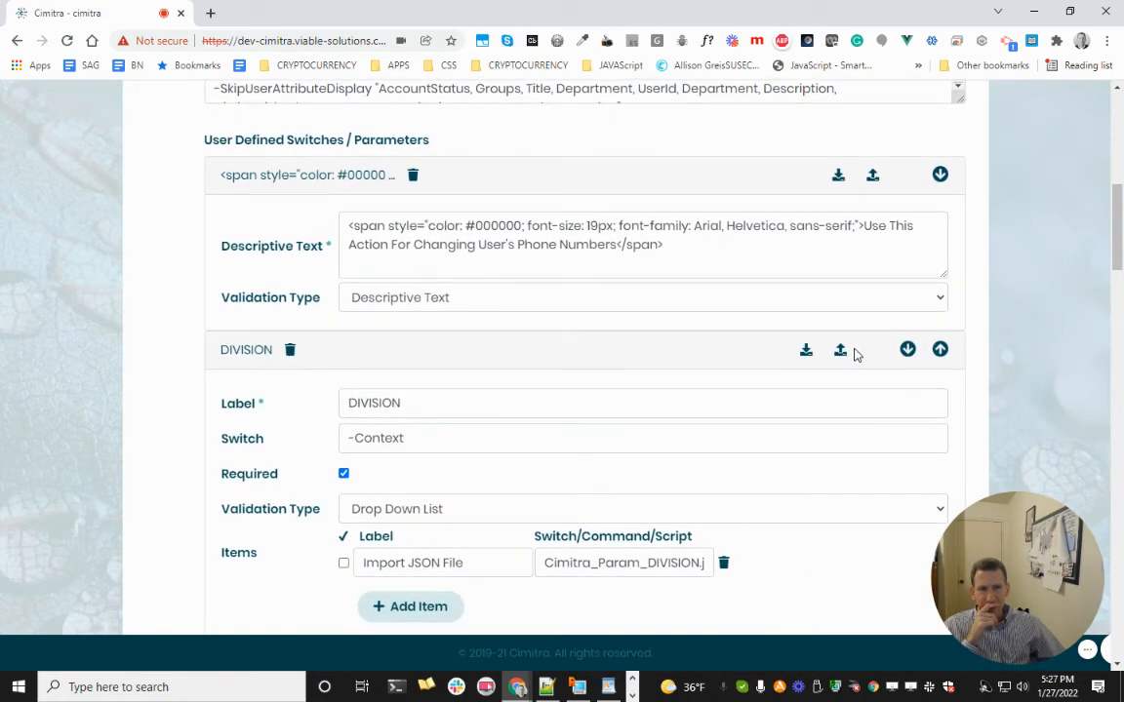
- Import the local file Cimitra_Param_DIVISION.json into the DIVISION parameter of CHANGE PHONE NUMBERS and create the action
click(840, 351)
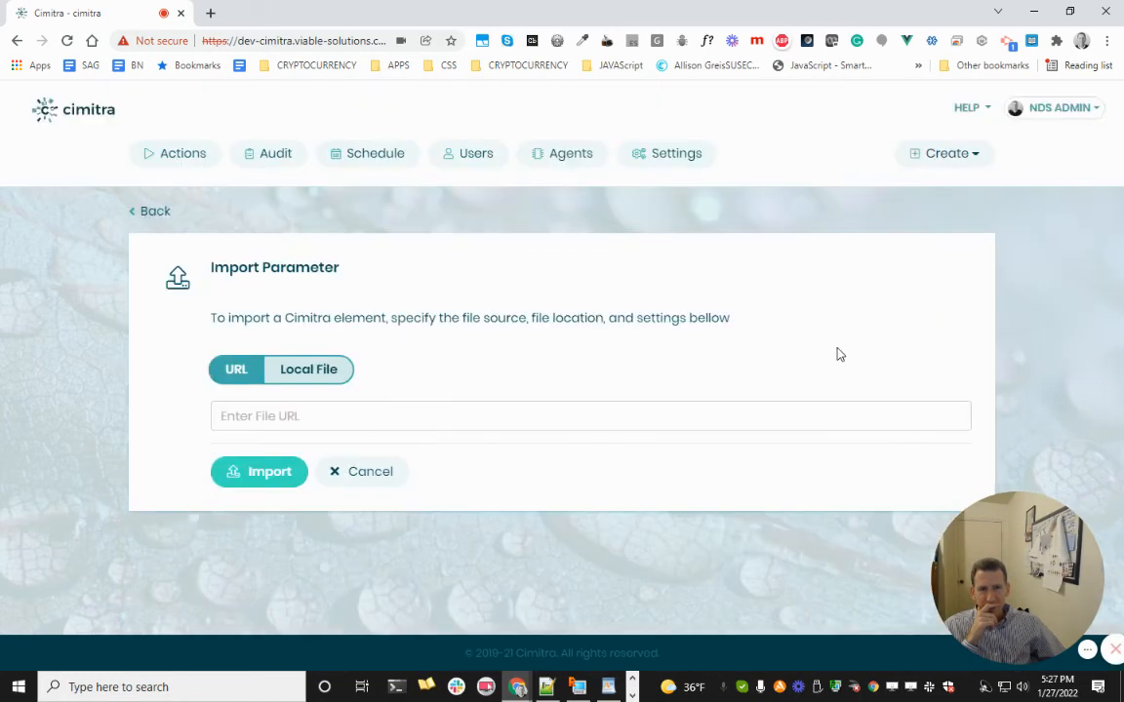
click(317, 376)
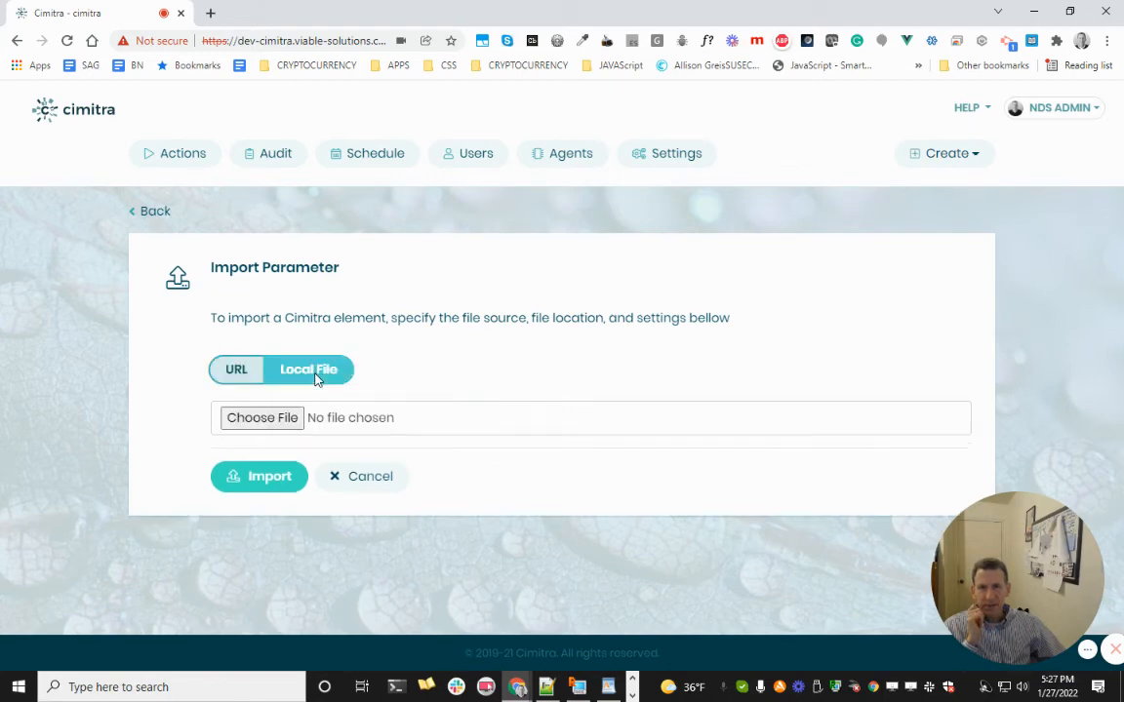
click(264, 419)
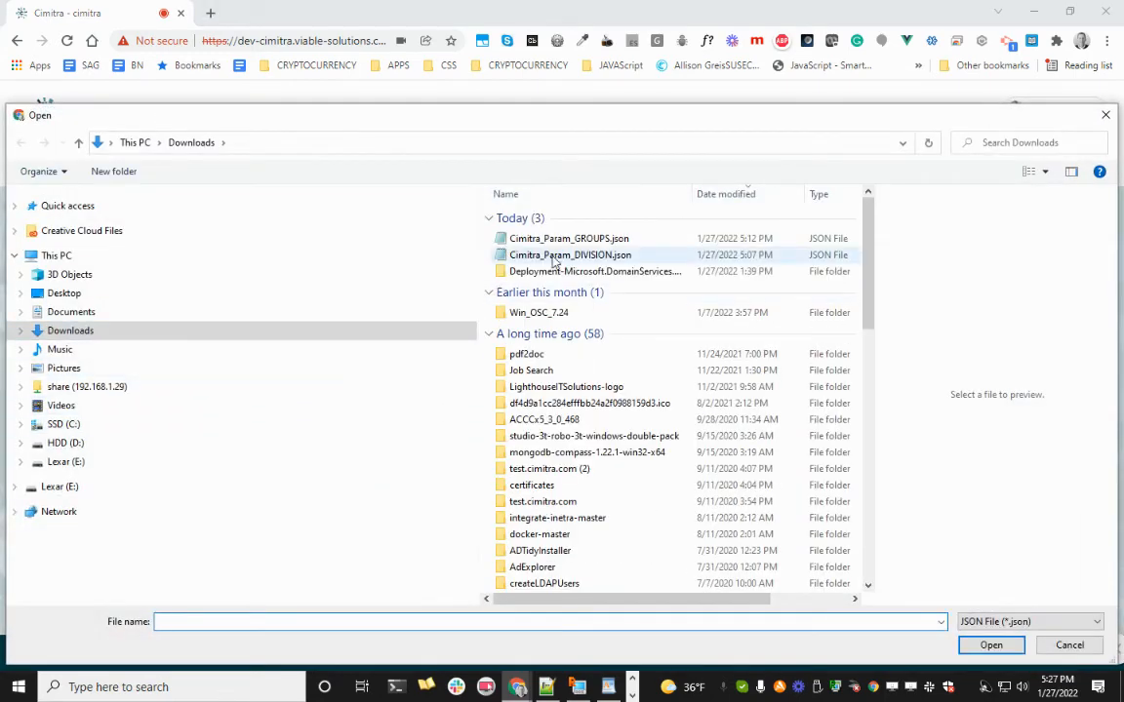
double_click(569, 254)
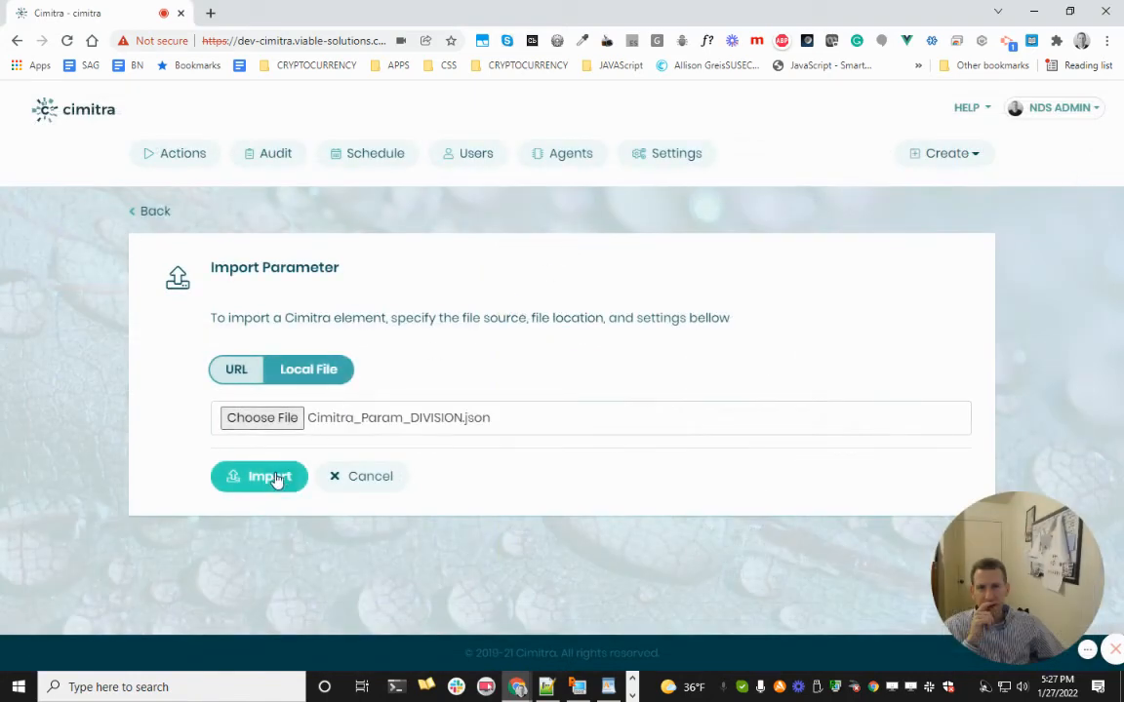
click(269, 477)
click(812, 292)
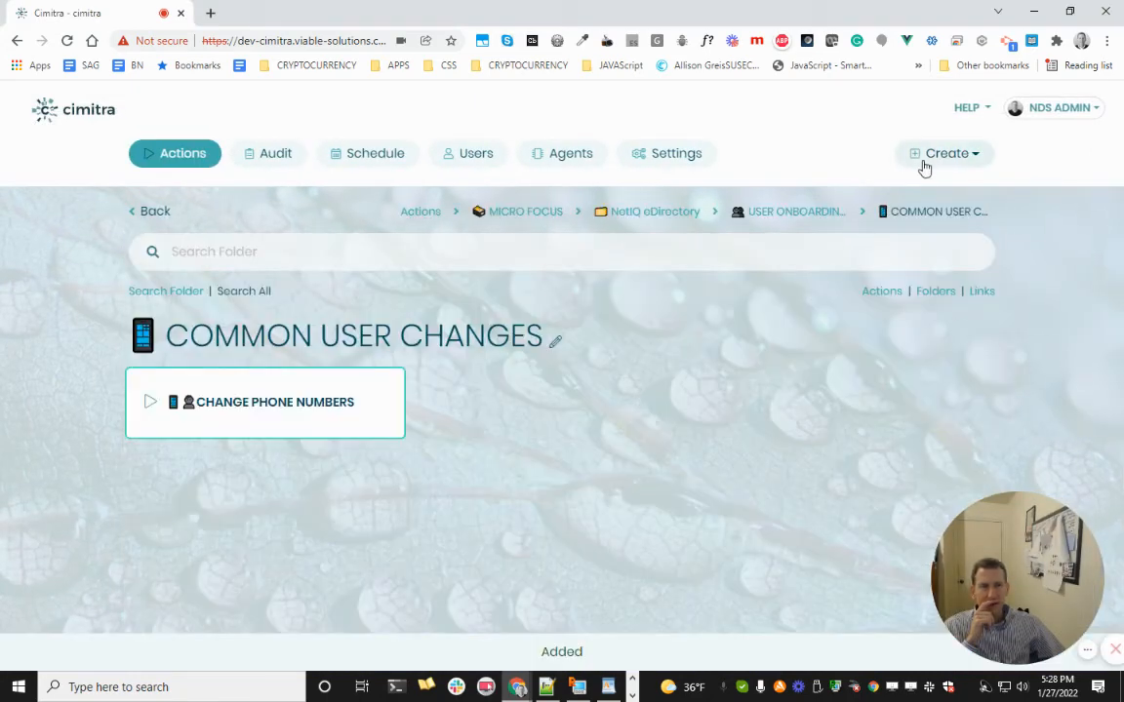
key(alt+Tab)
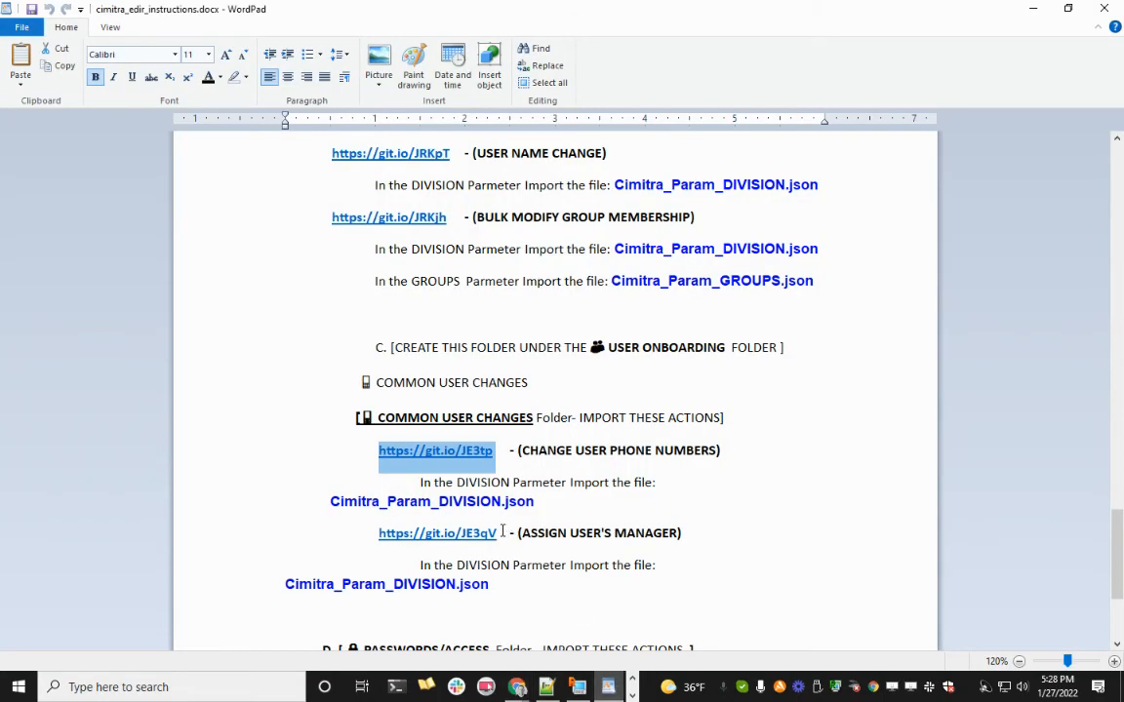
drag(502, 532, 380, 534)
key(ctrl+c)
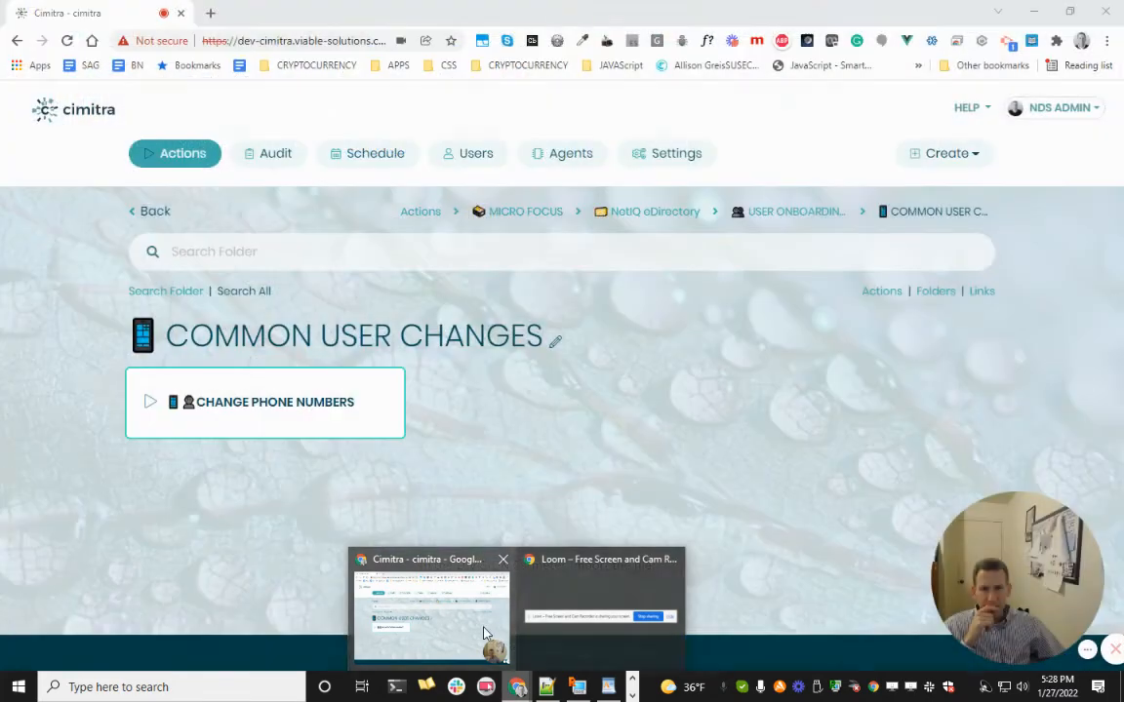
click(478, 631)
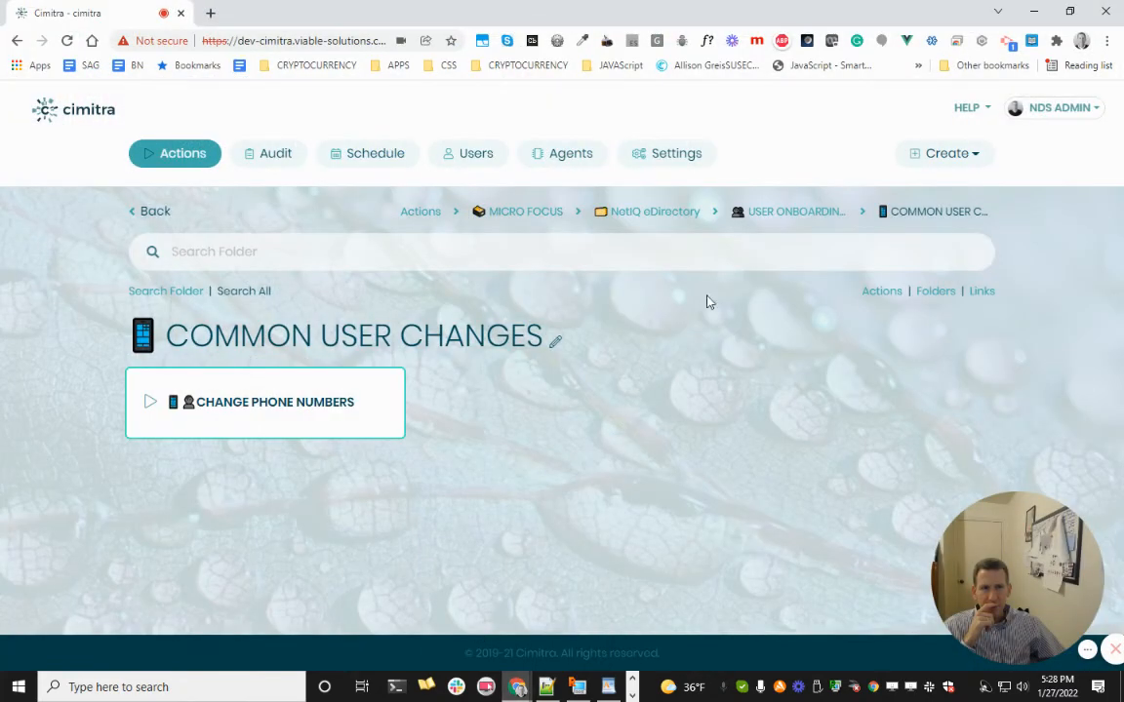
click(944, 156)
click(928, 301)
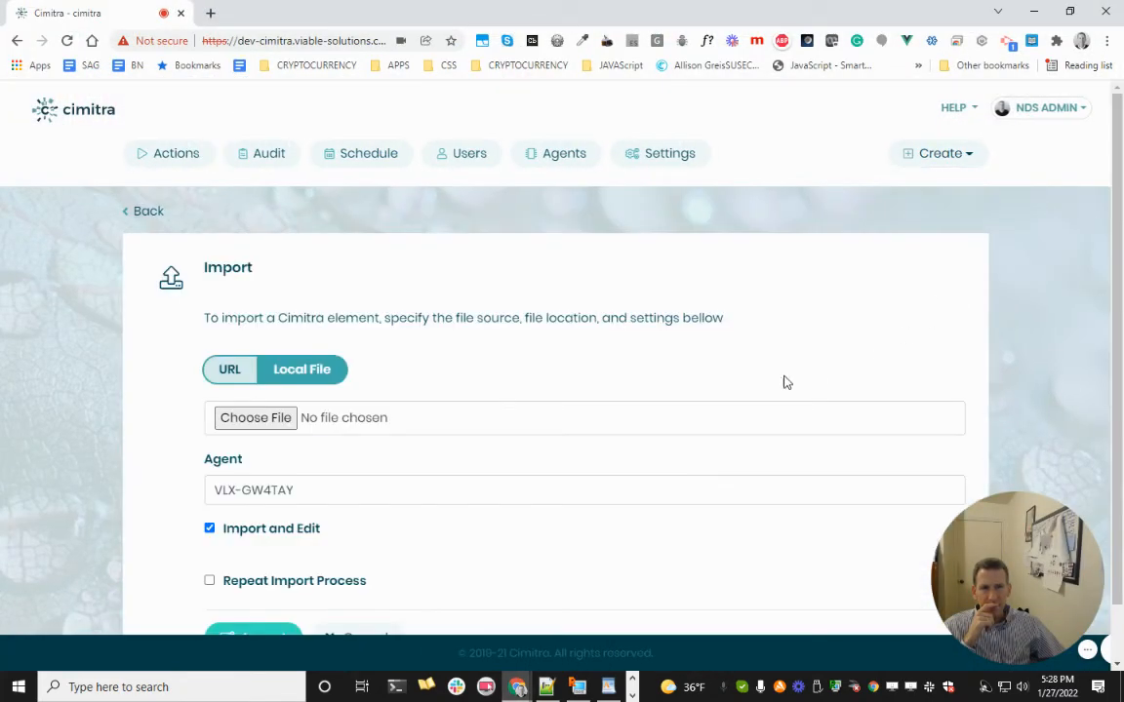
click(229, 368)
click(270, 405)
text(https://git.io/JE3tp)
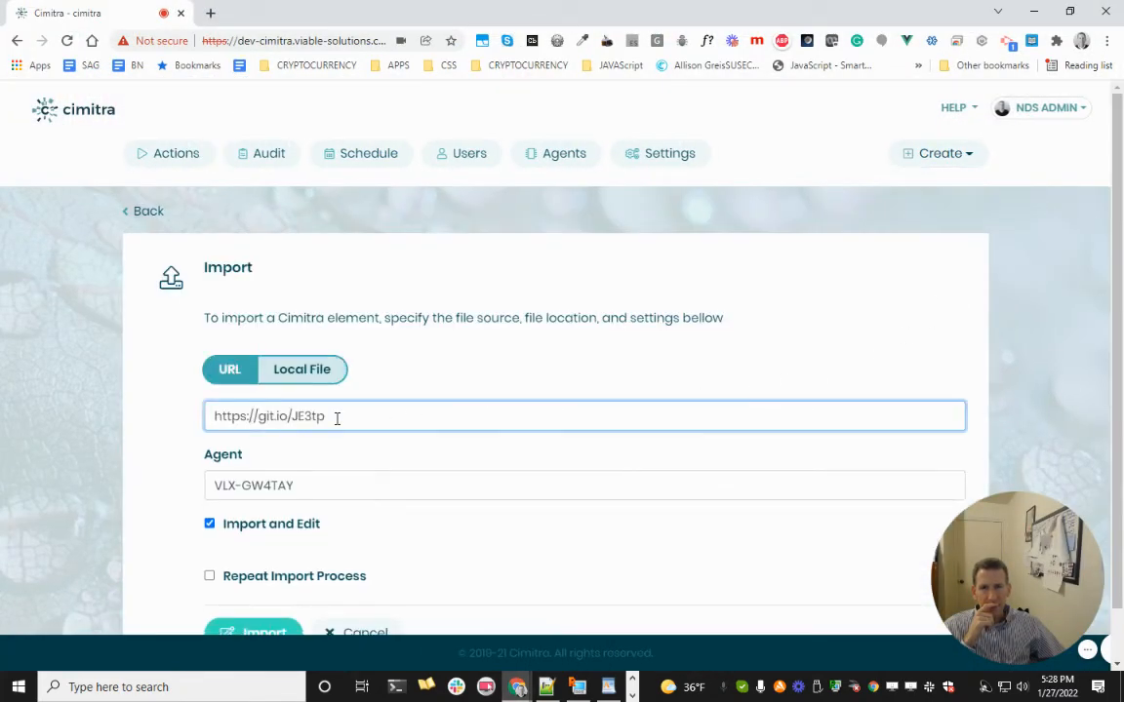
key(ctrl+a)
key(ctrl+v)
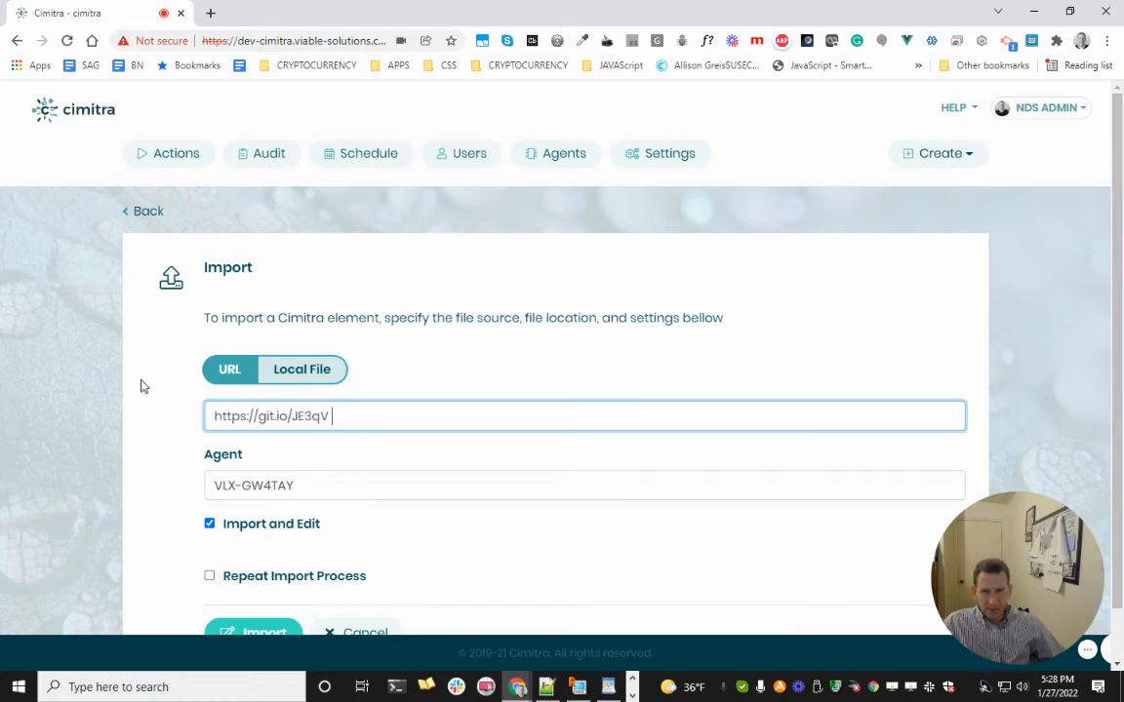
click(278, 634)
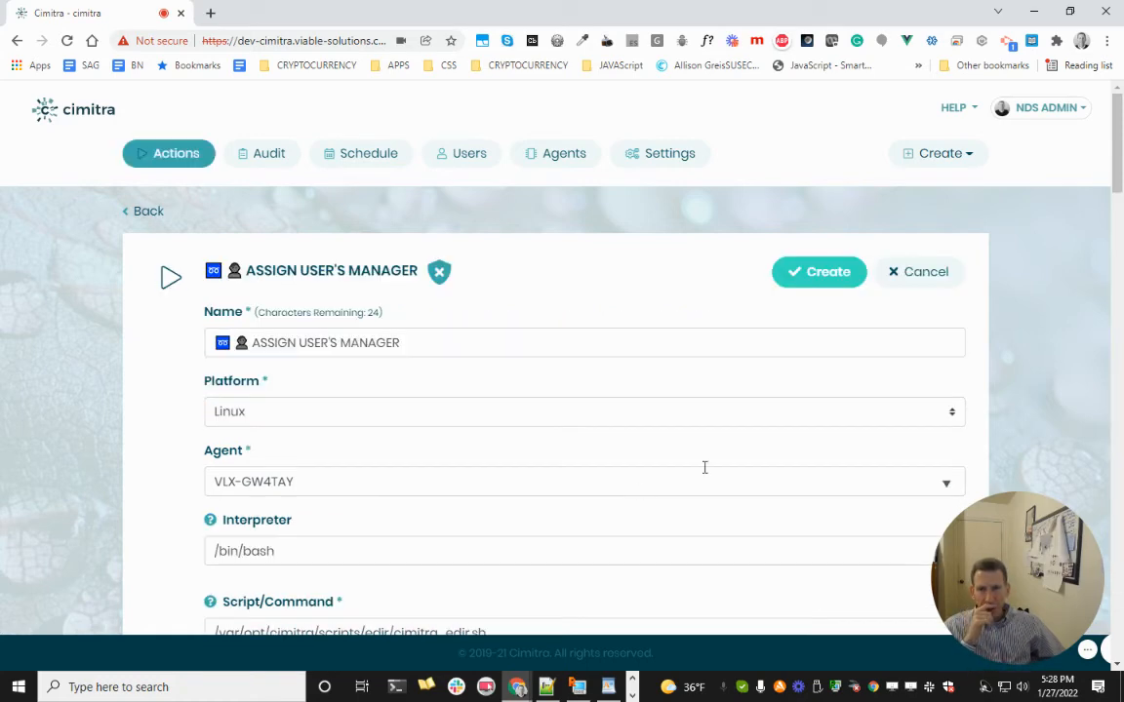
- Load the local file Cimitra_Param_DIVISION.json into the DIVISION parameter of ASSIGN USER'S MANAGER and create the action
scroll(704, 467, down, 6)
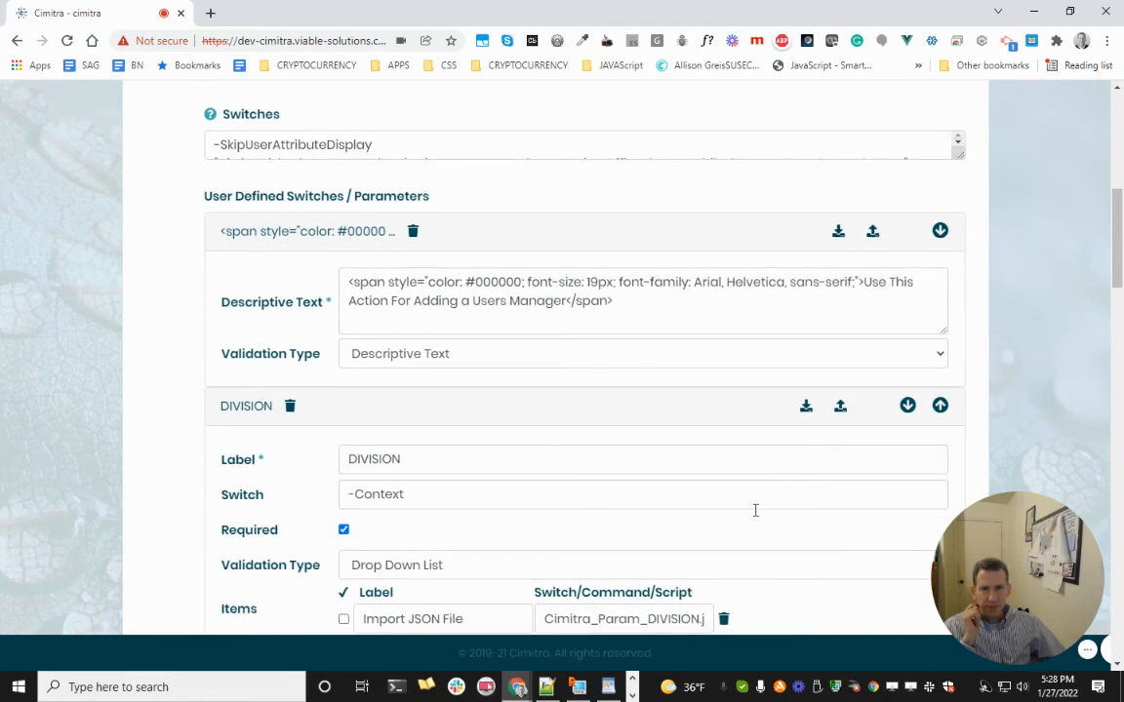
scroll(703, 562, down, 3)
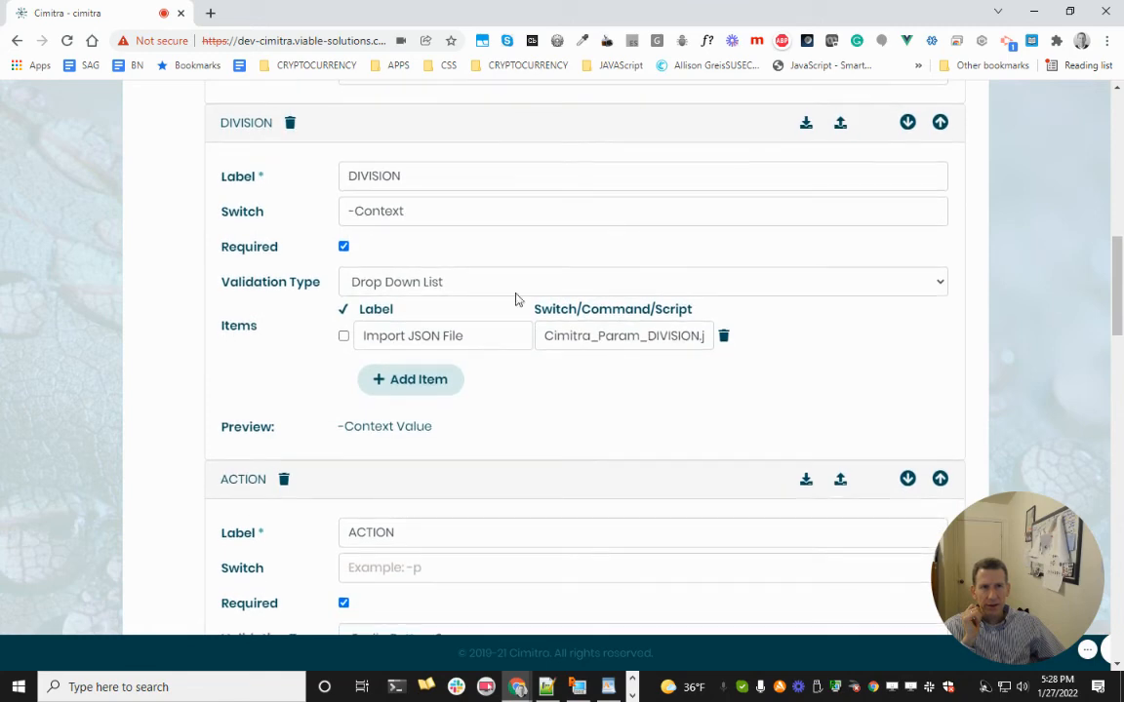
drag(571, 343, 742, 309)
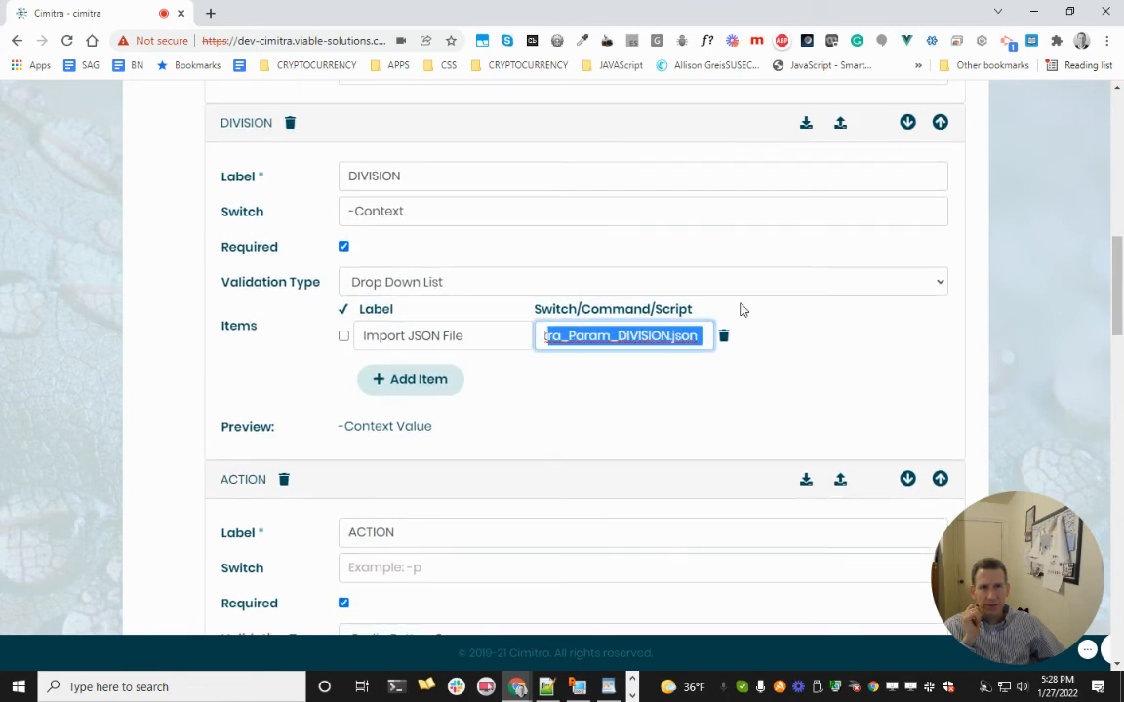
click(840, 125)
click(295, 369)
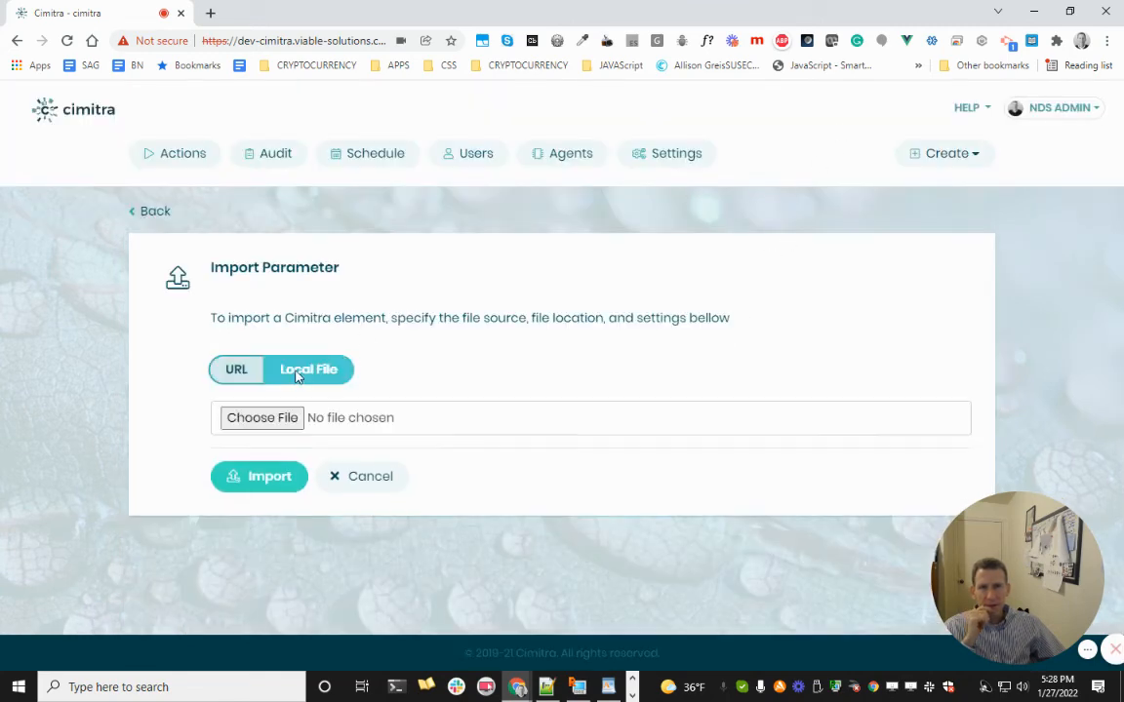
click(286, 417)
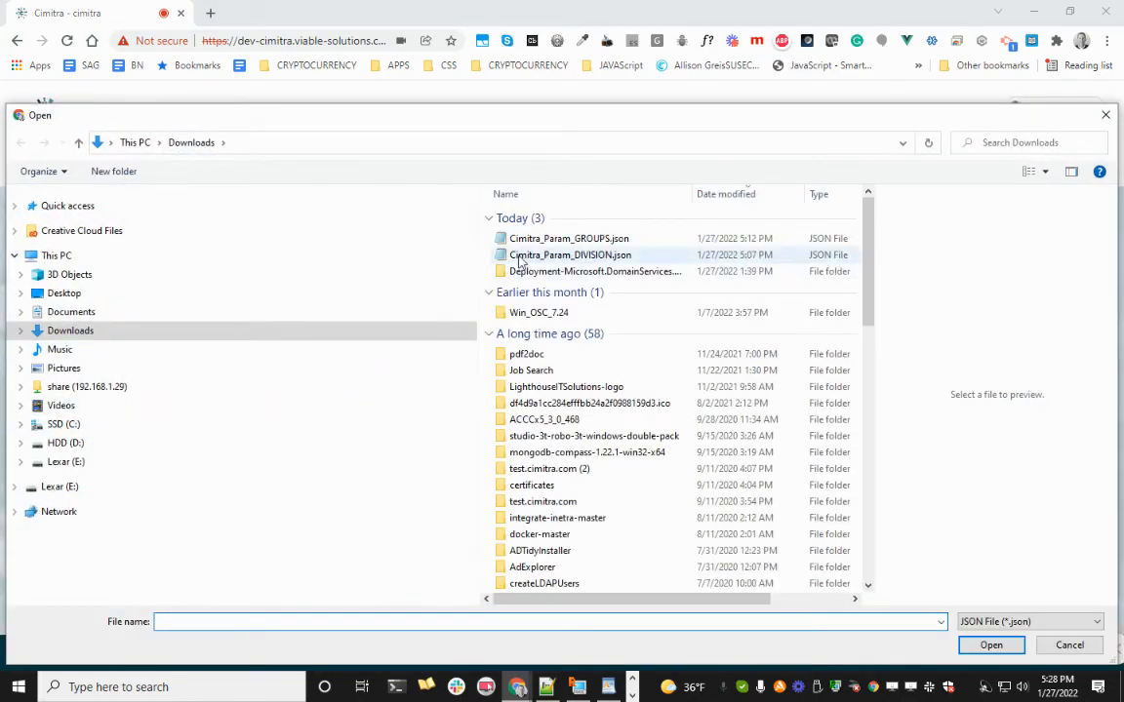
double_click(531, 255)
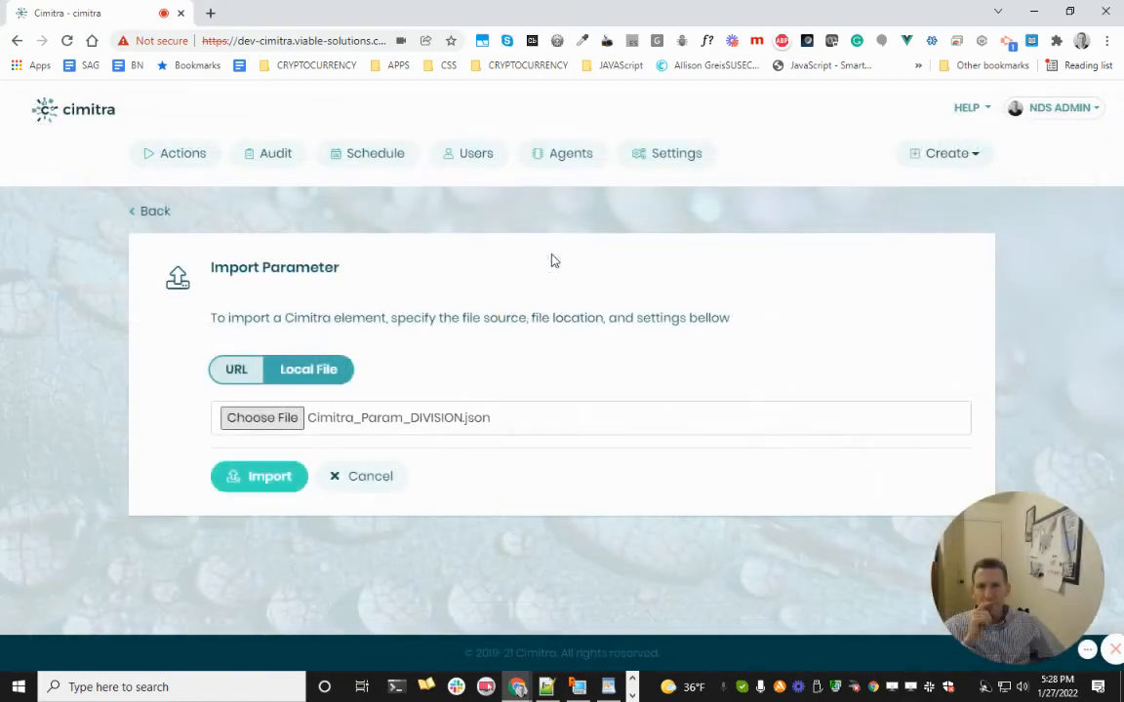
click(293, 472)
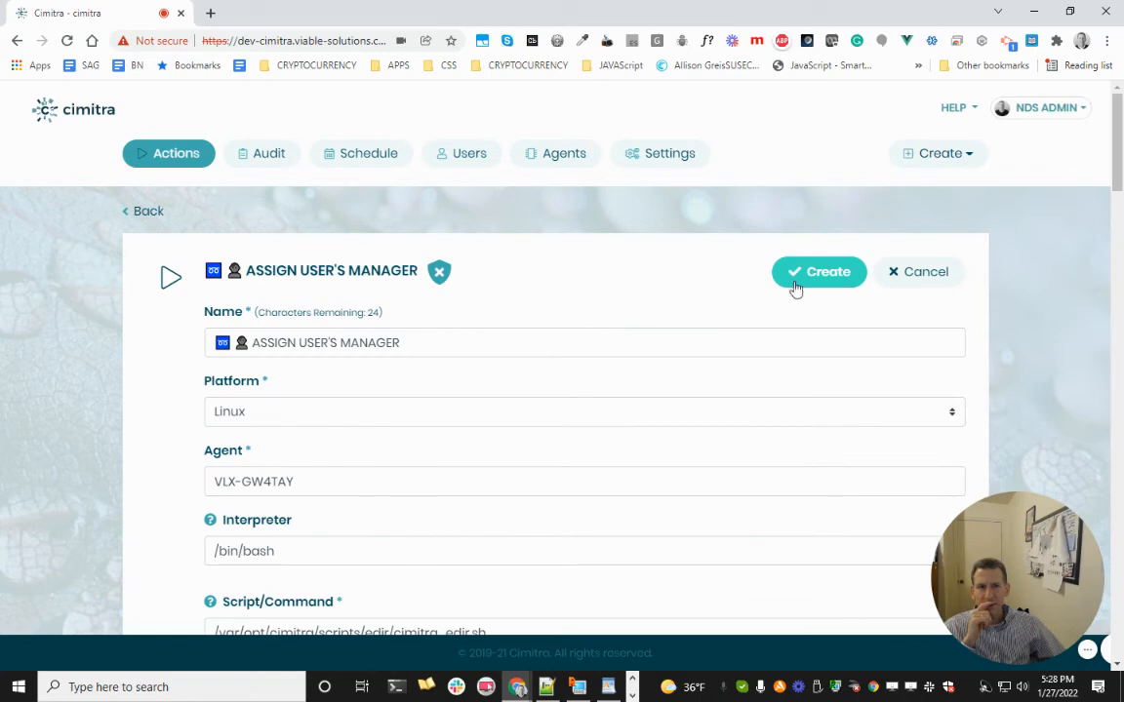
click(861, 273)
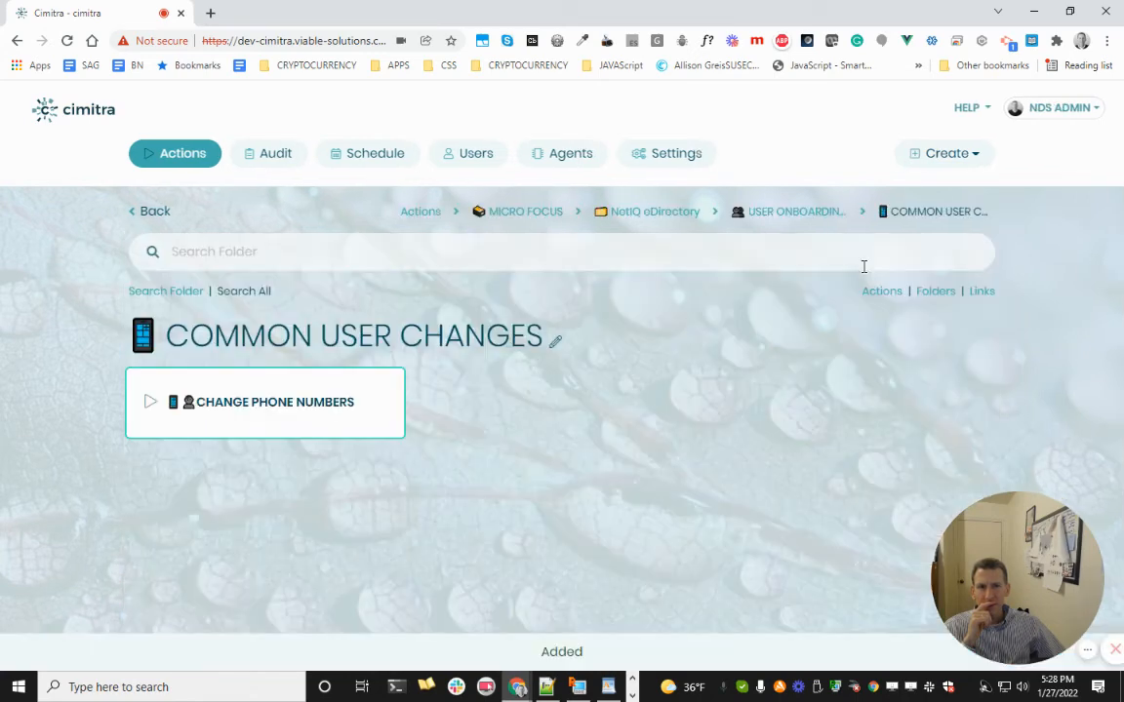
- Go back up to the NetIQ eDirectory folder and open its PASSWORDS /ACCESS folder
click(820, 213)
click(806, 213)
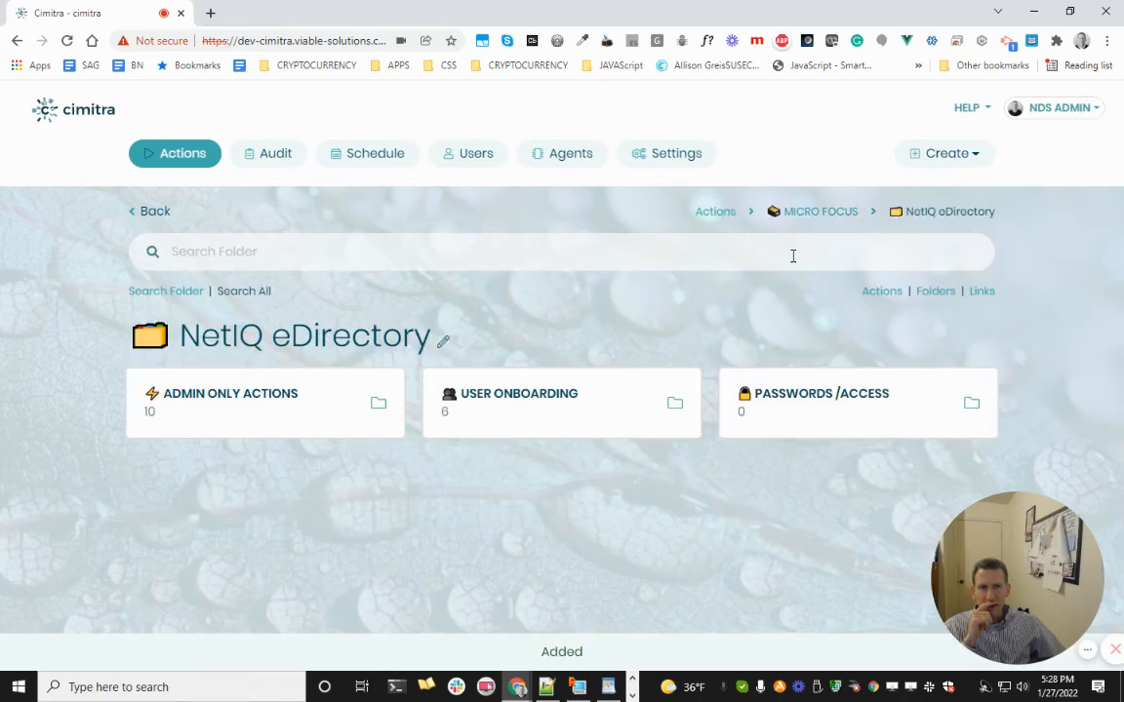
click(779, 384)
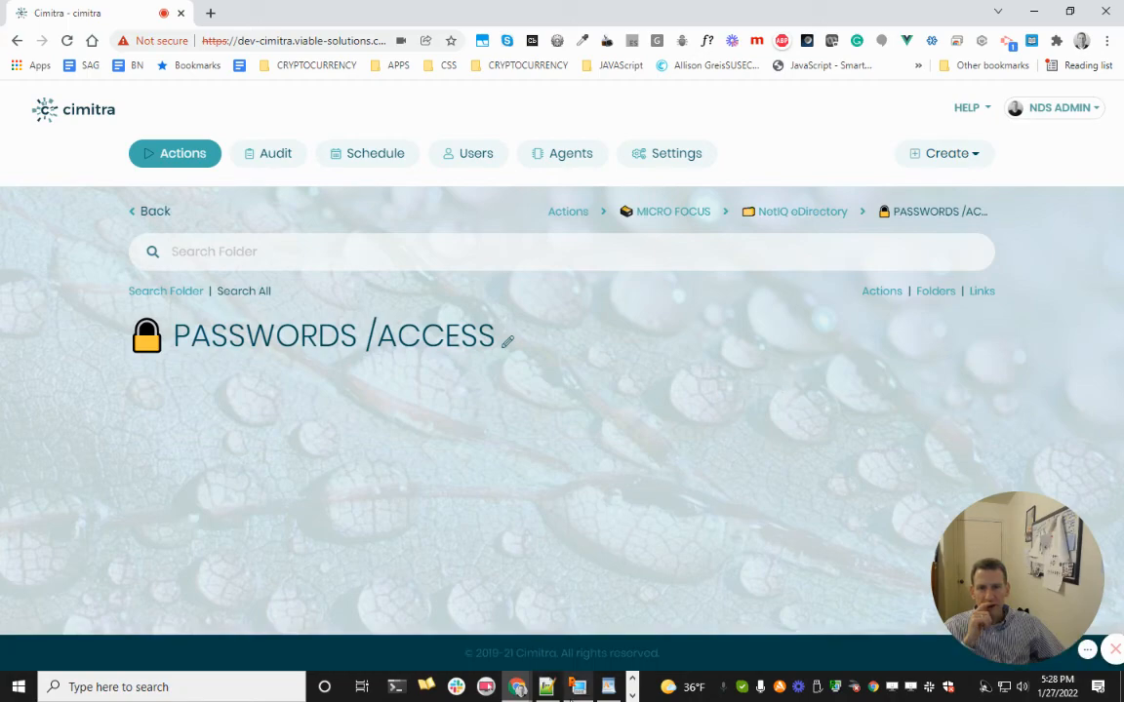
key(alt+Tab)
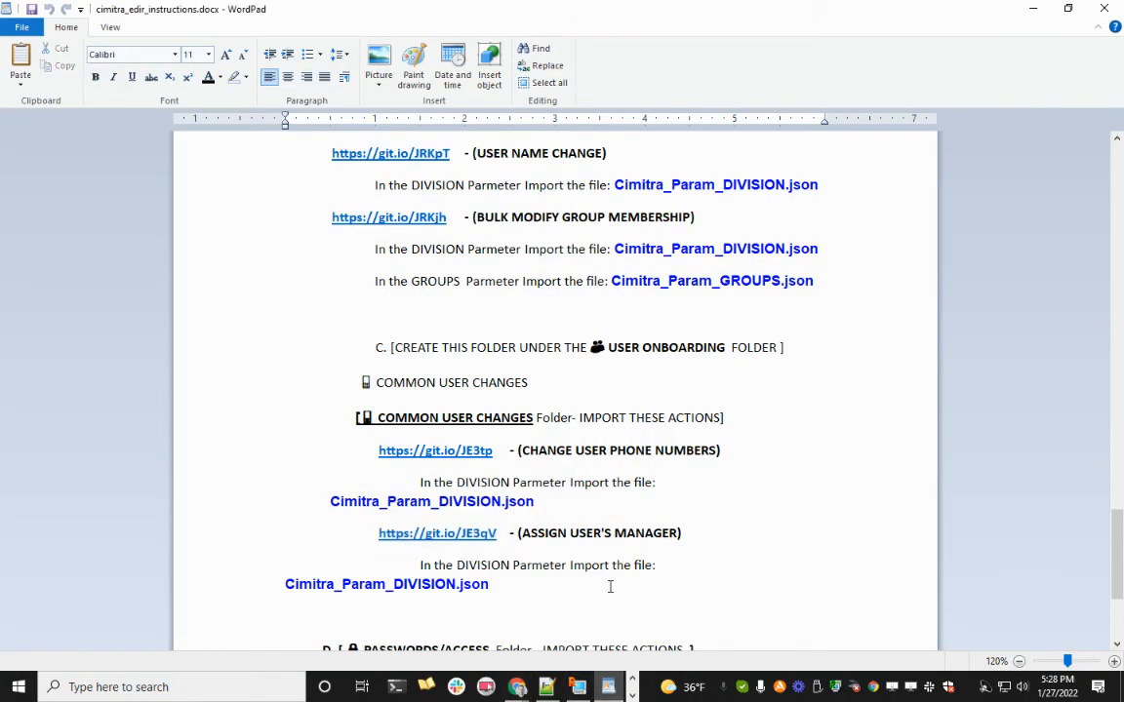
scroll(610, 586, down, 4)
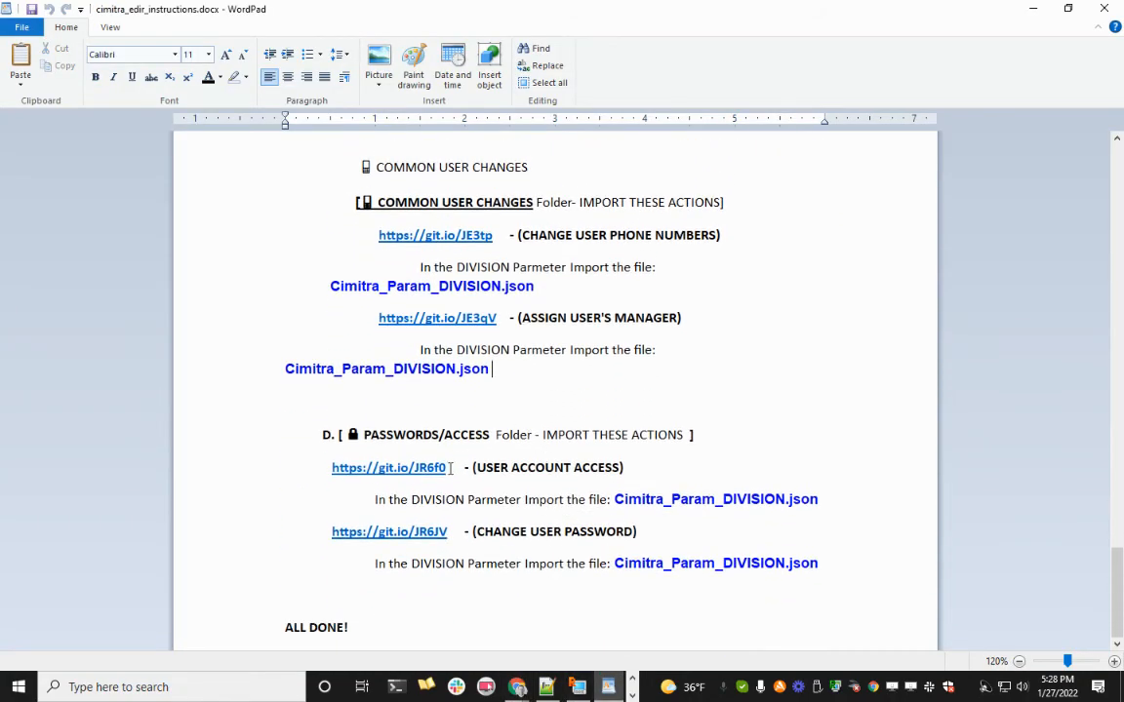
drag(450, 469, 332, 469)
key(ctrl+c)
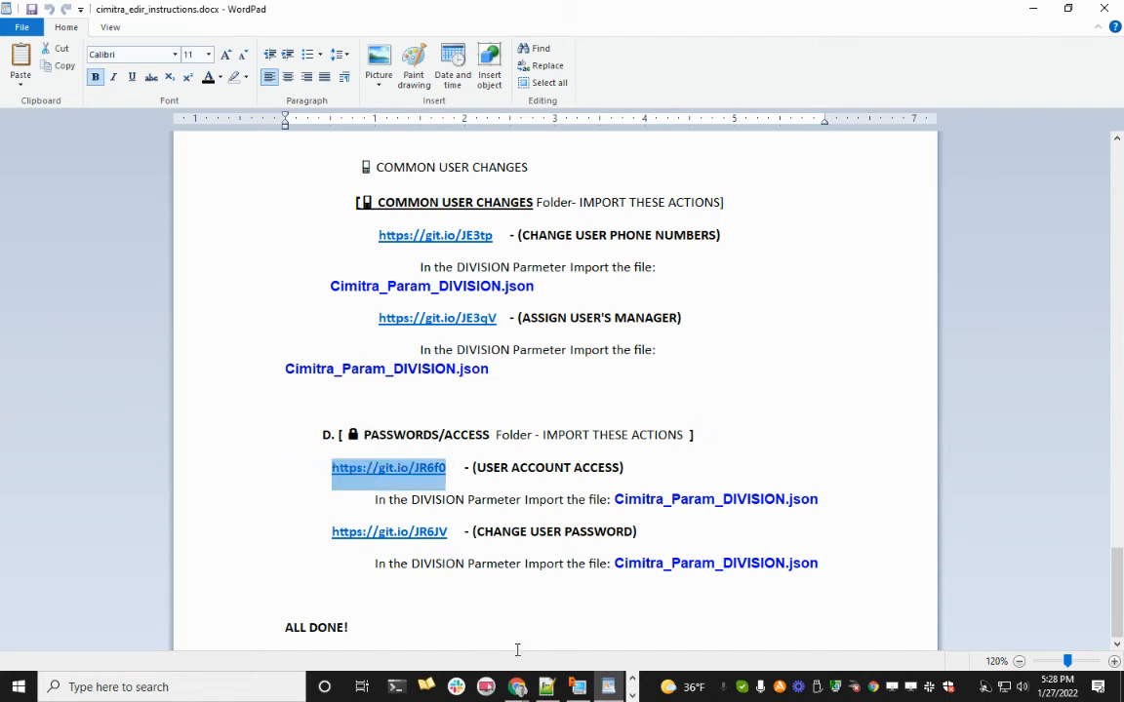
mouse_move(527, 691)
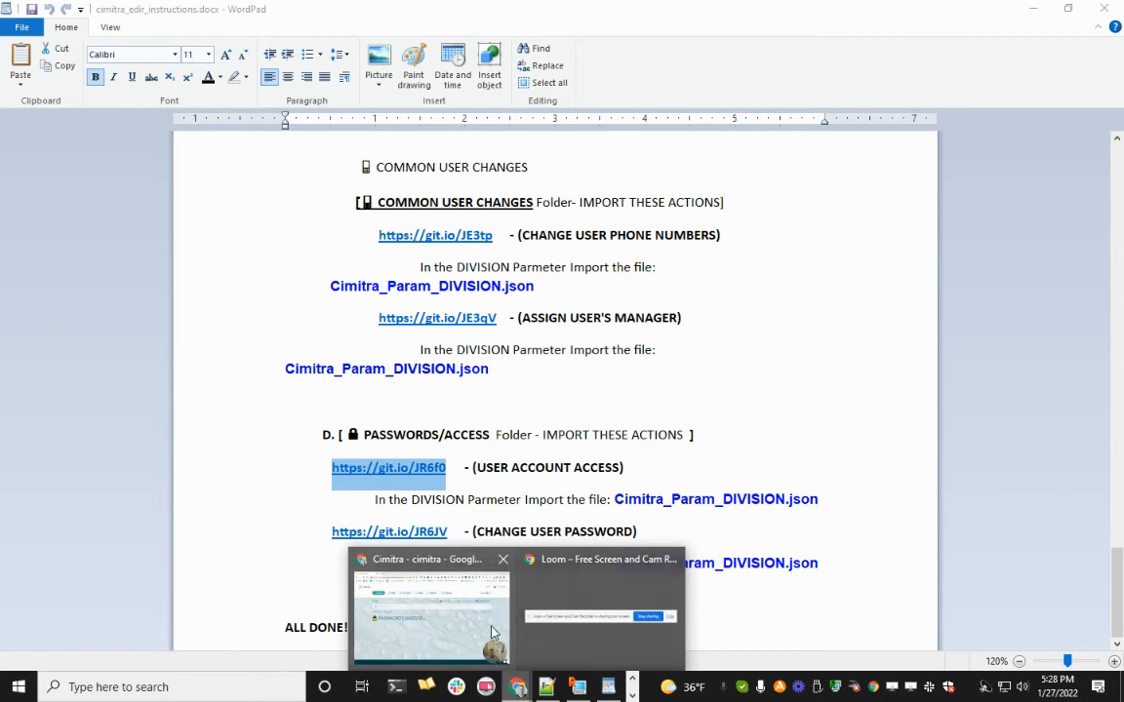
click(470, 636)
click(954, 159)
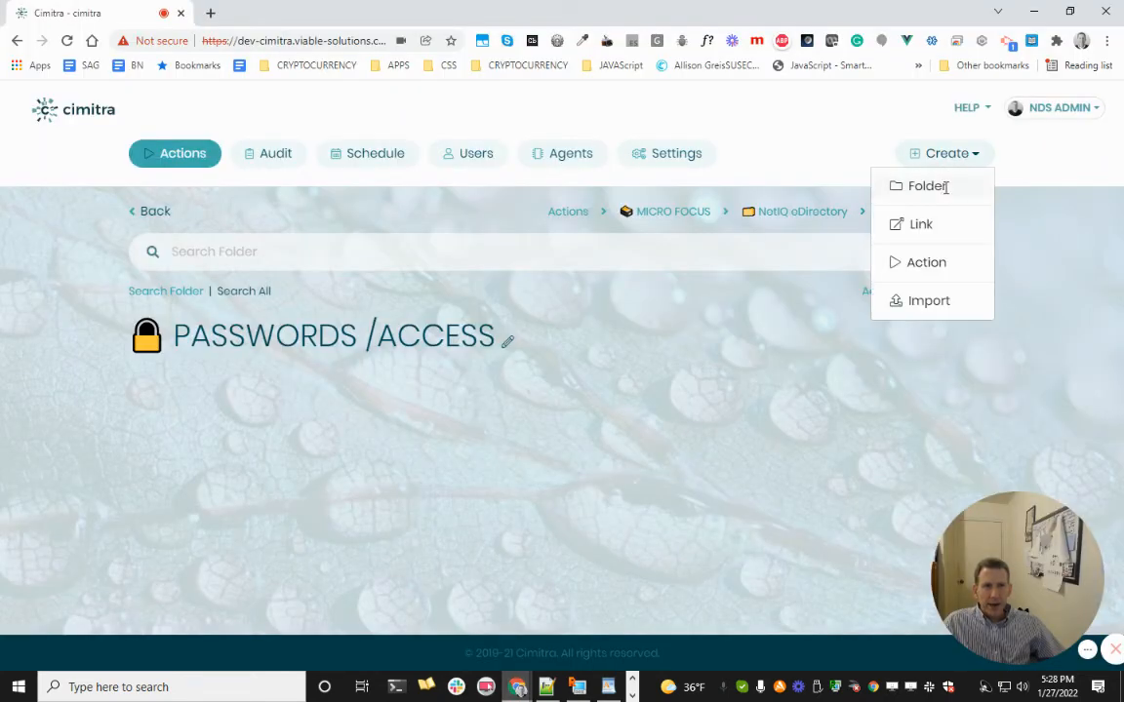
click(925, 302)
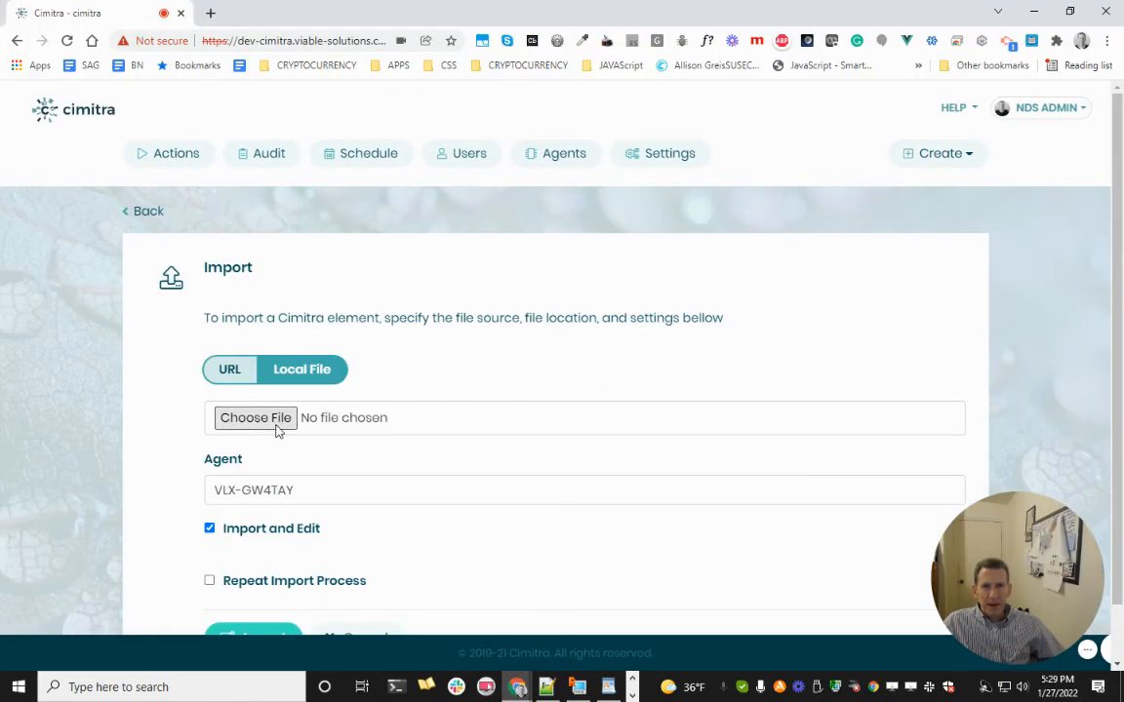
click(249, 371)
text(https://git.io/JE3qV)
key(ctrl+a)
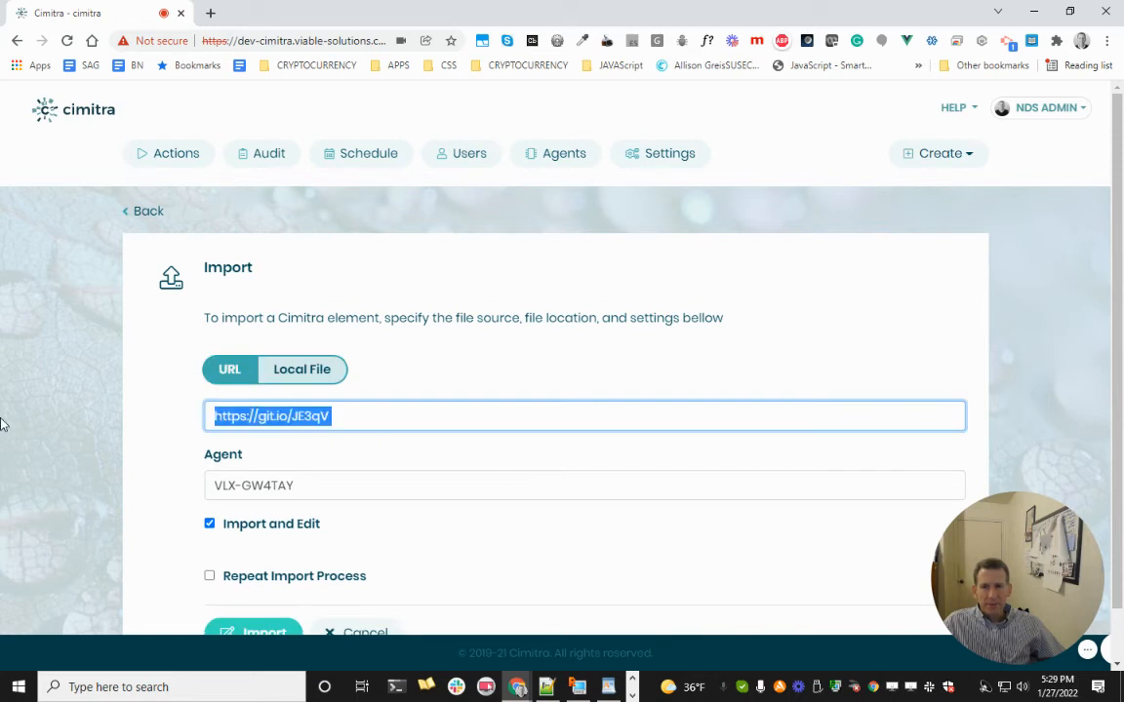
key(ctrl+v)
scroll(325, 419, down, 1)
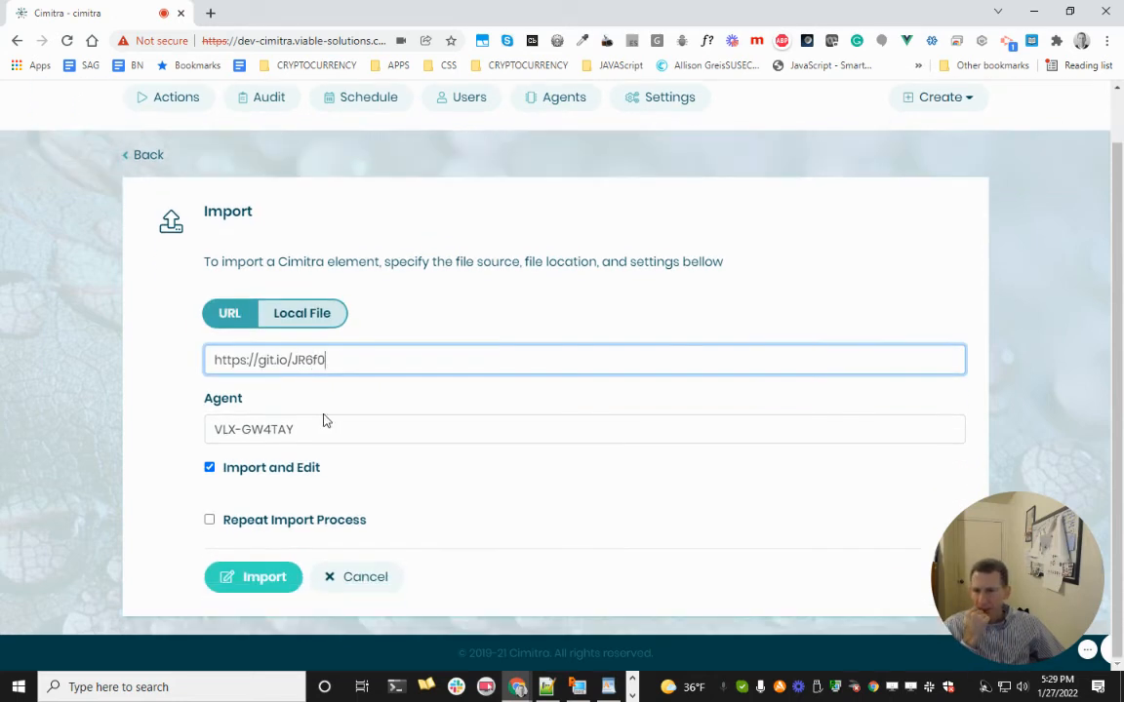
click(279, 579)
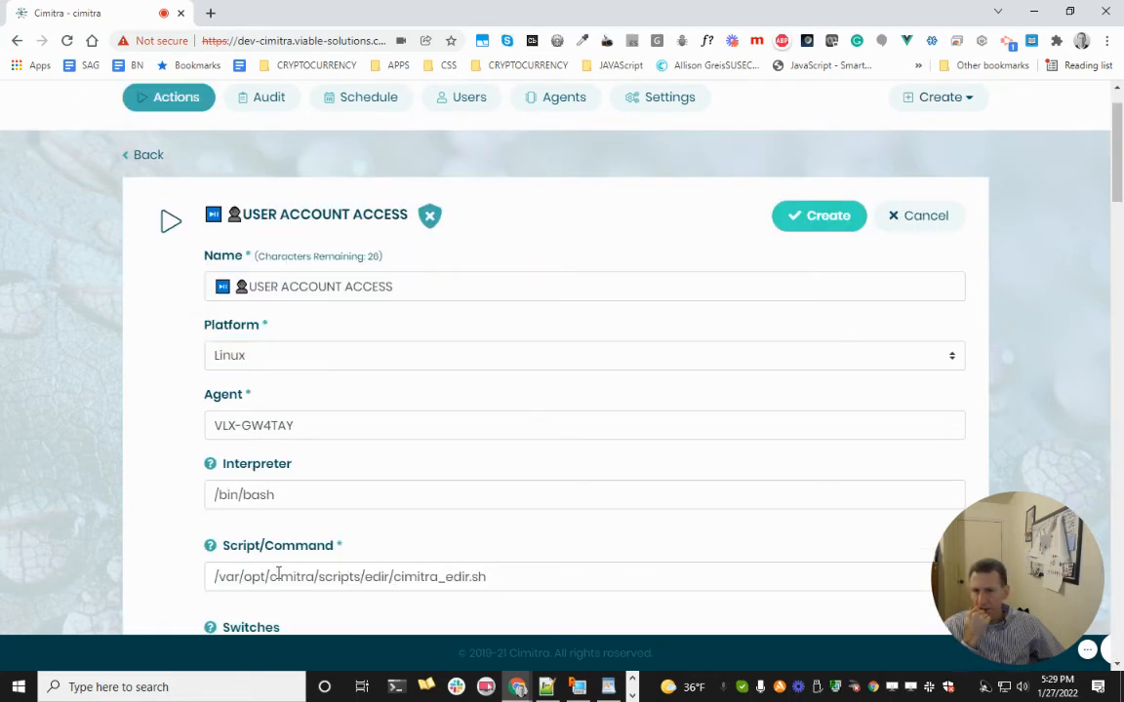
- Load the local file Cimitra_Param_DIVISION.json into the DIVISION parameter of USER ACCOUNT ACCESS and create the action
scroll(330, 530, down, 5)
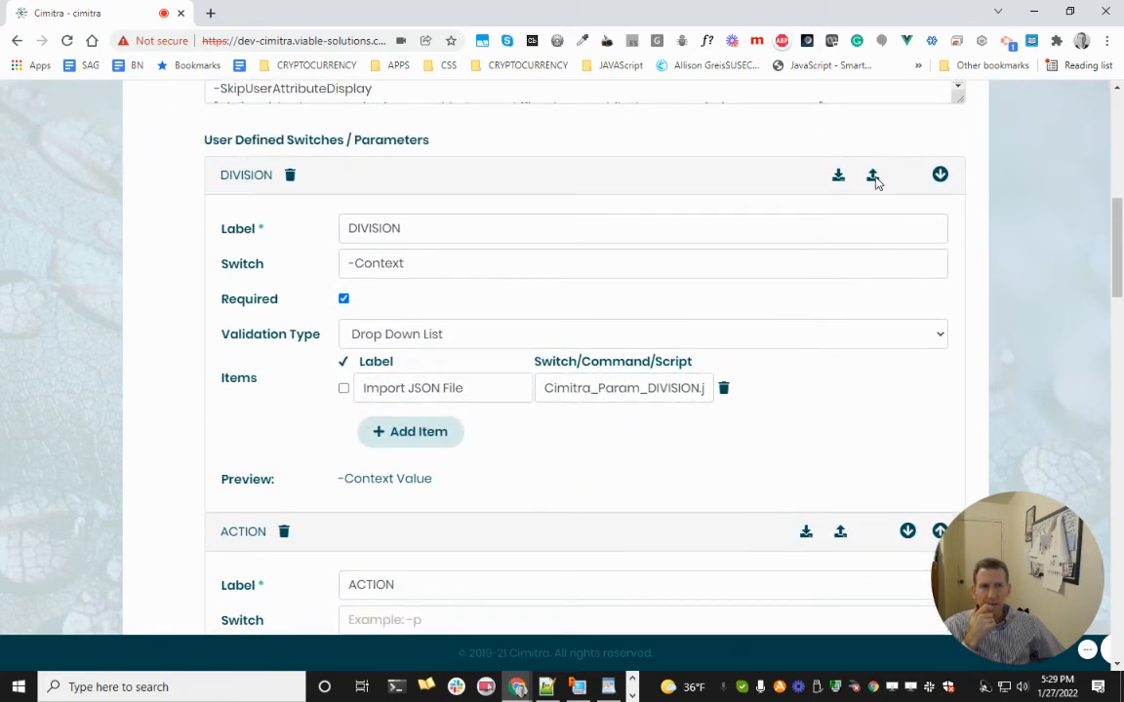
click(873, 177)
click(273, 369)
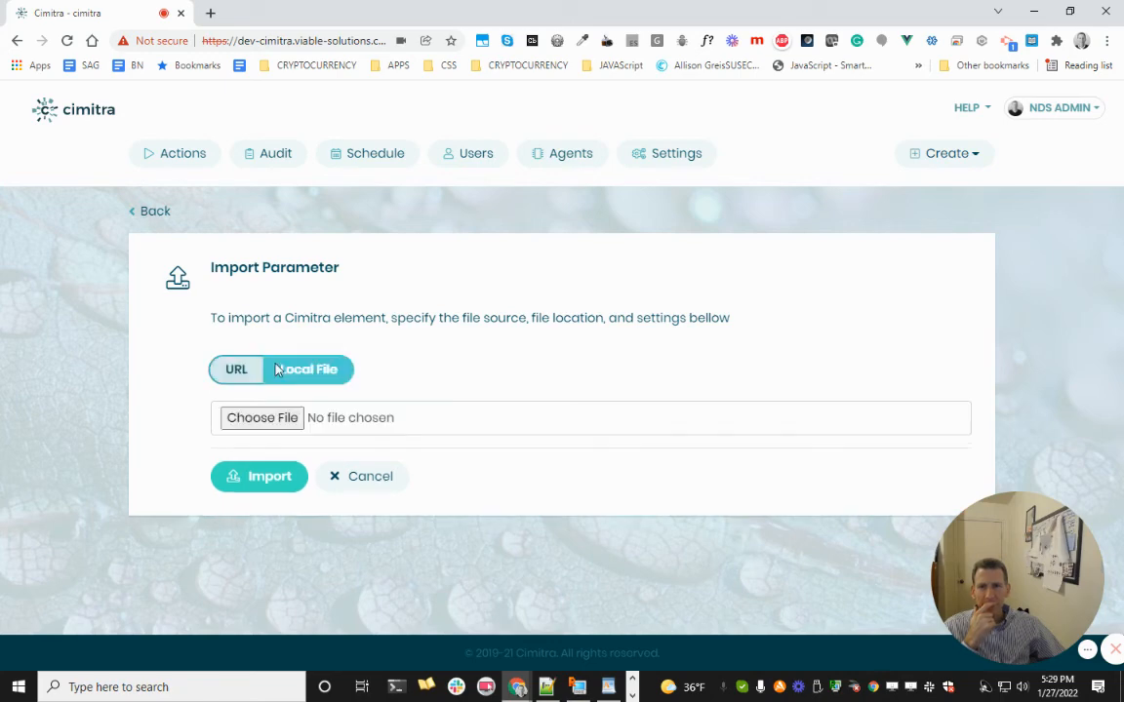
click(240, 424)
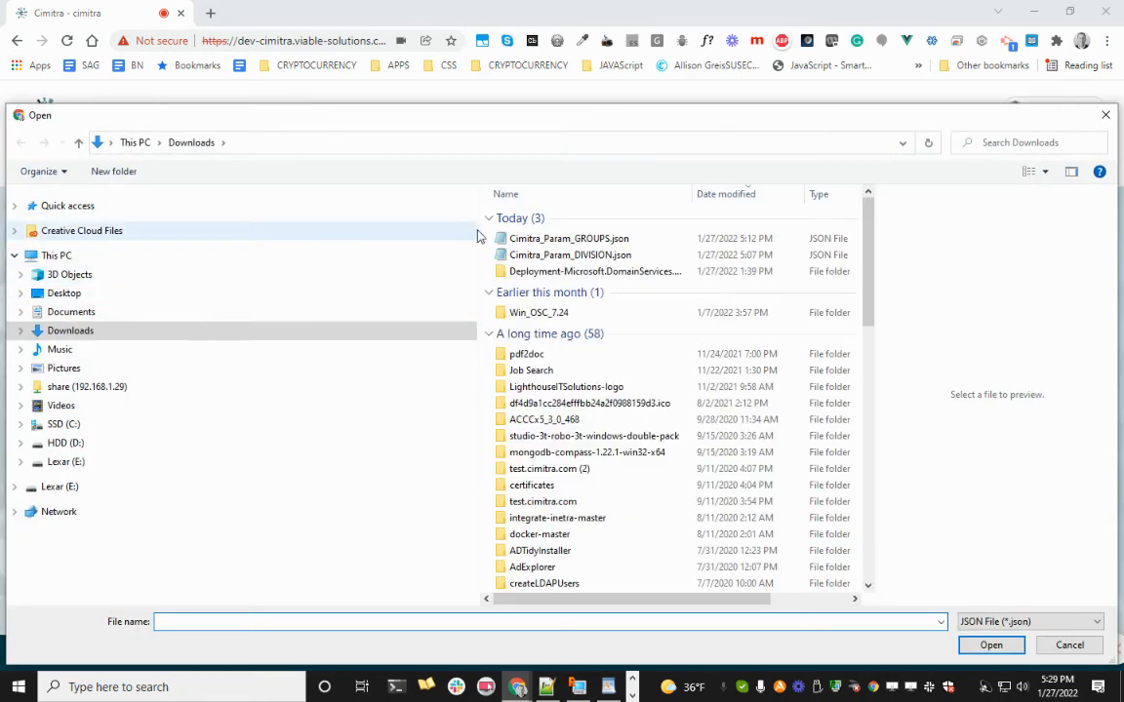
double_click(546, 254)
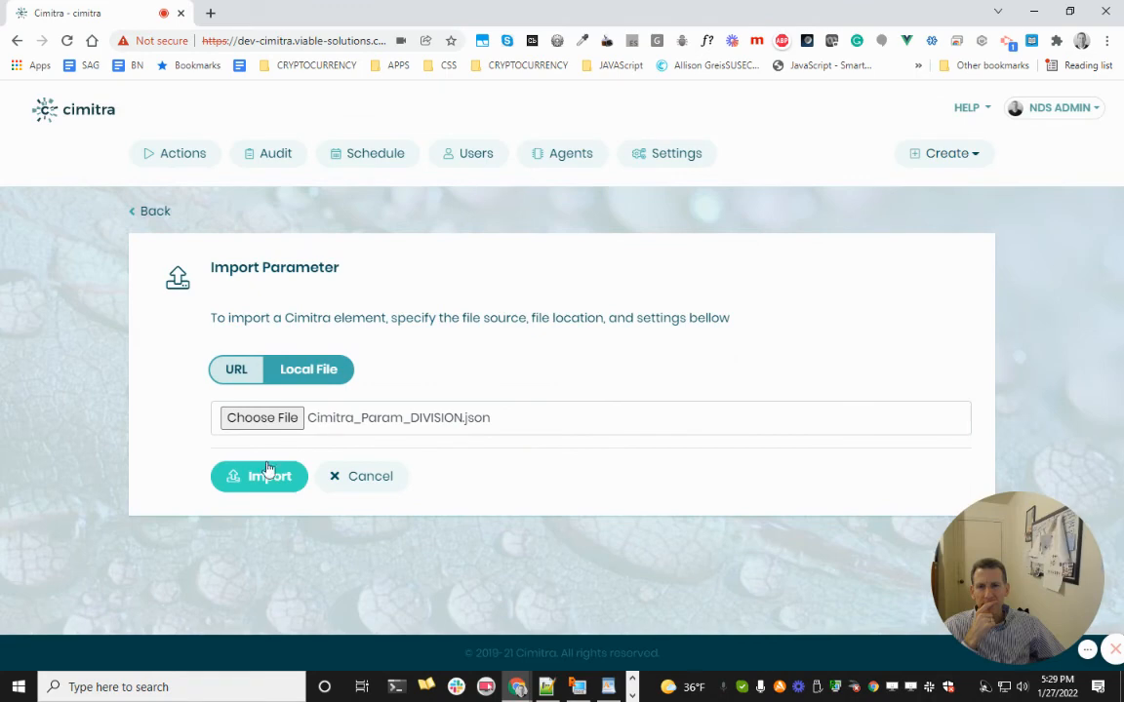
click(267, 472)
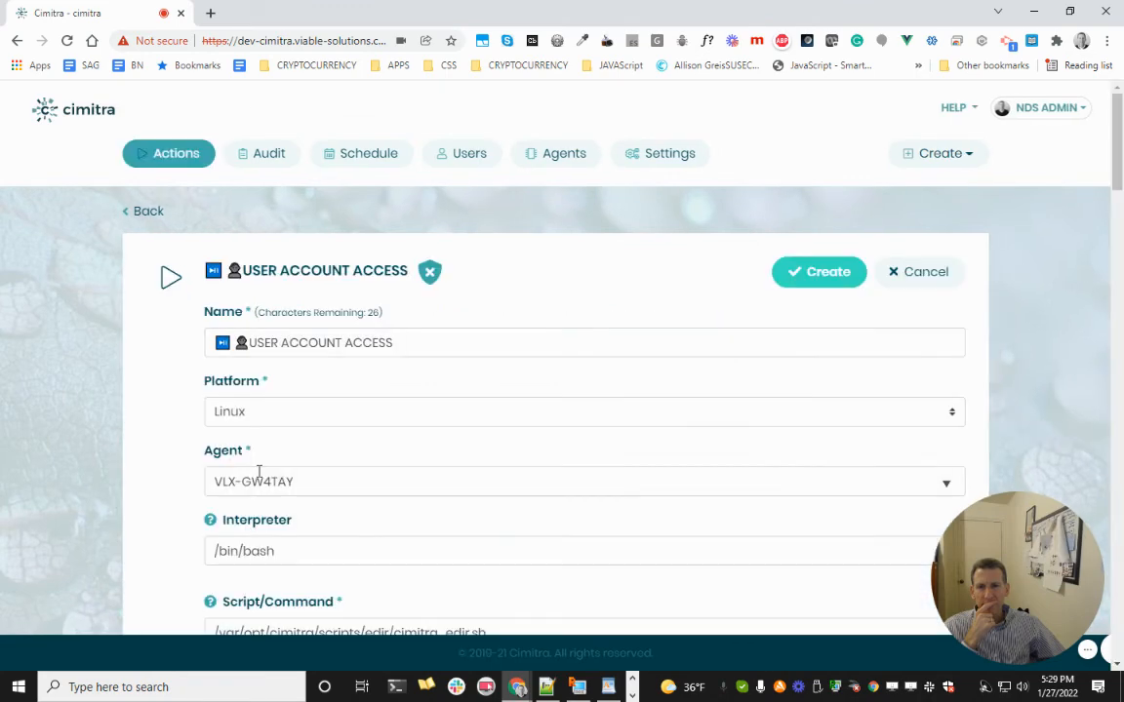
click(835, 277)
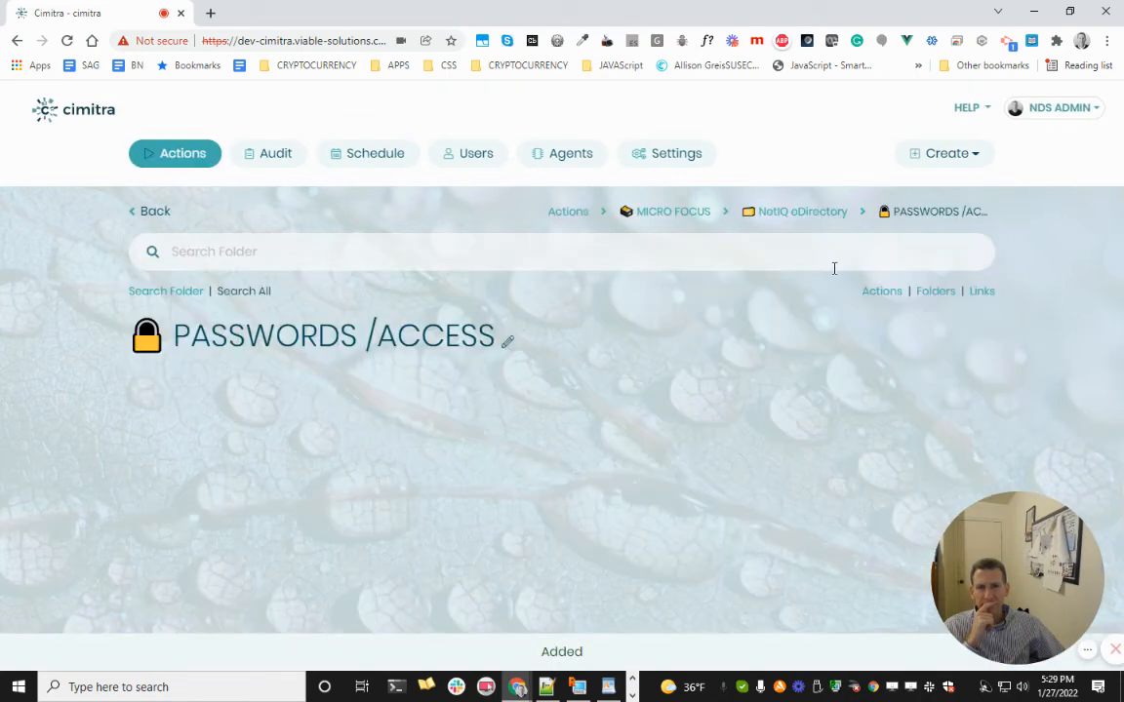
- Open the run form of USER ACCOUNT ACCESS, review its division and action options, and return to the PASSWORDS /ACCESS folder
click(326, 401)
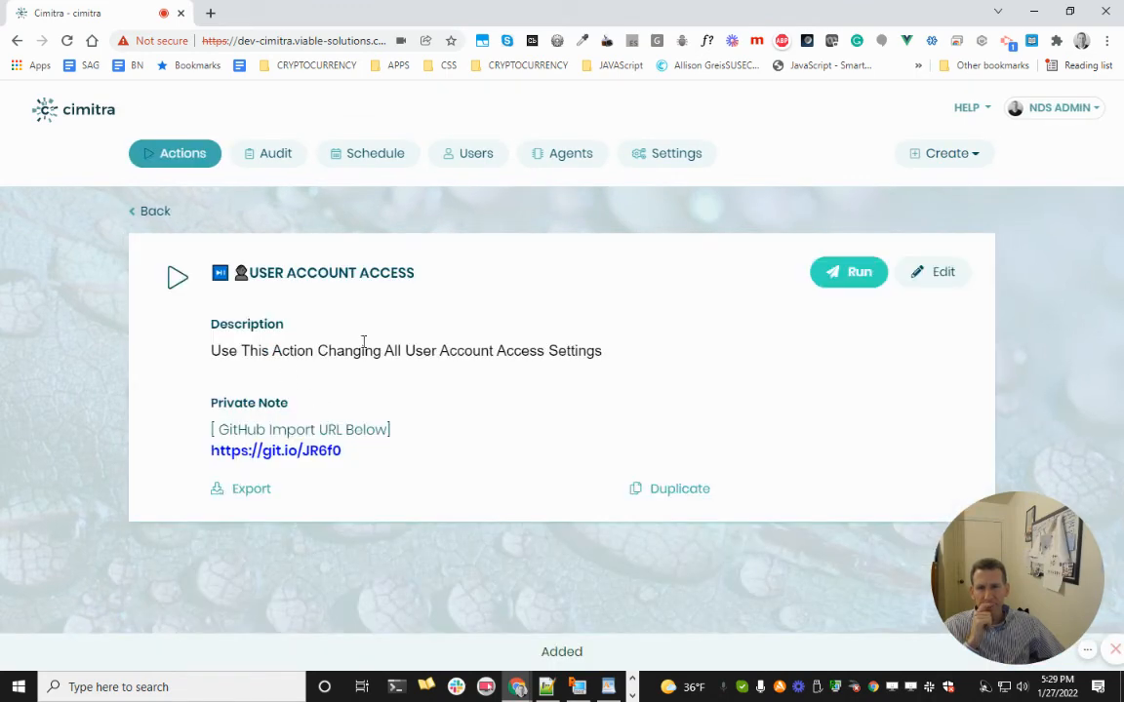
click(826, 274)
scroll(105, 489, down, 3)
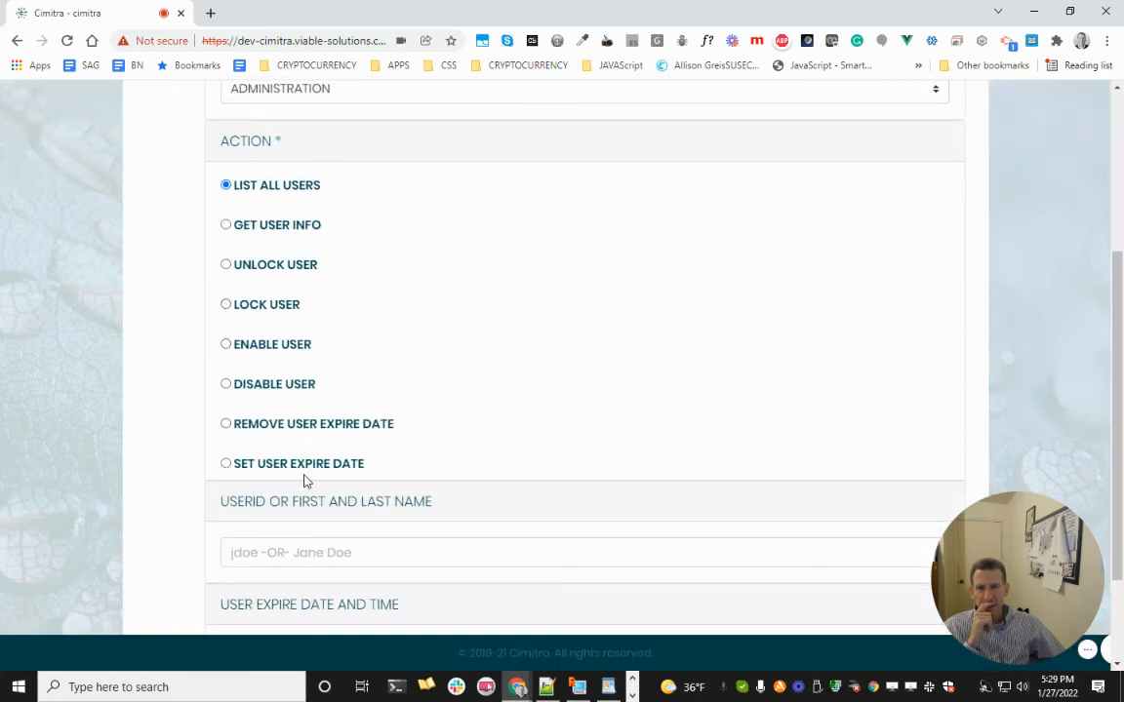
scroll(329, 527, up, 4)
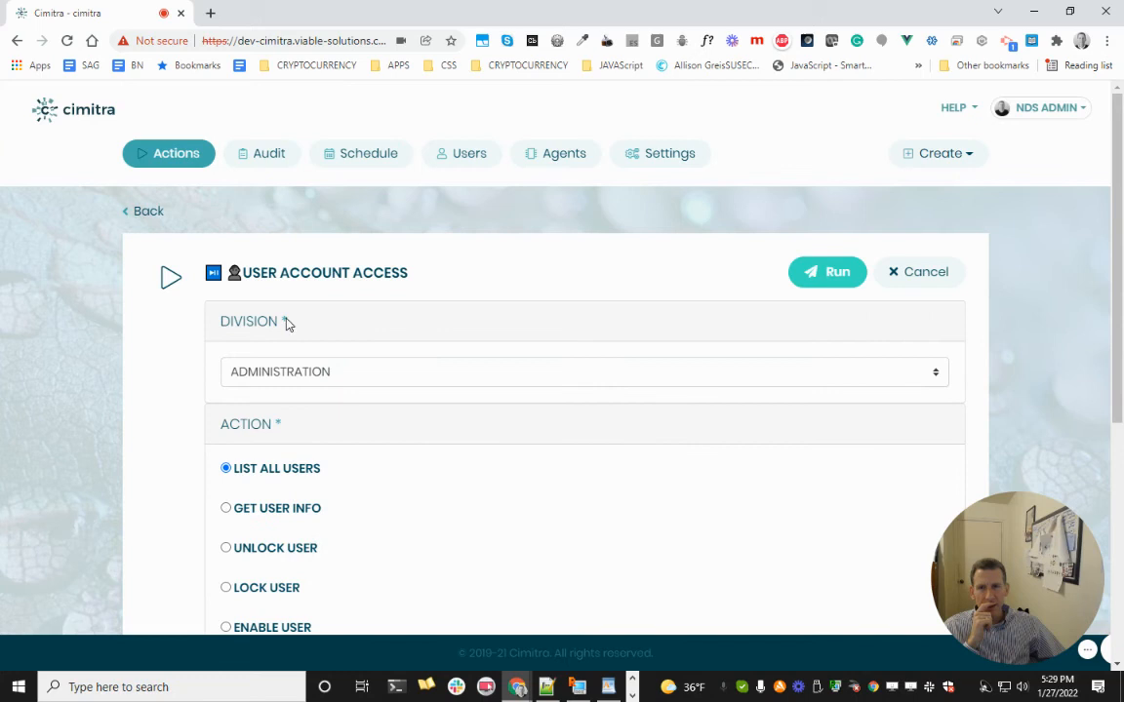
click(196, 161)
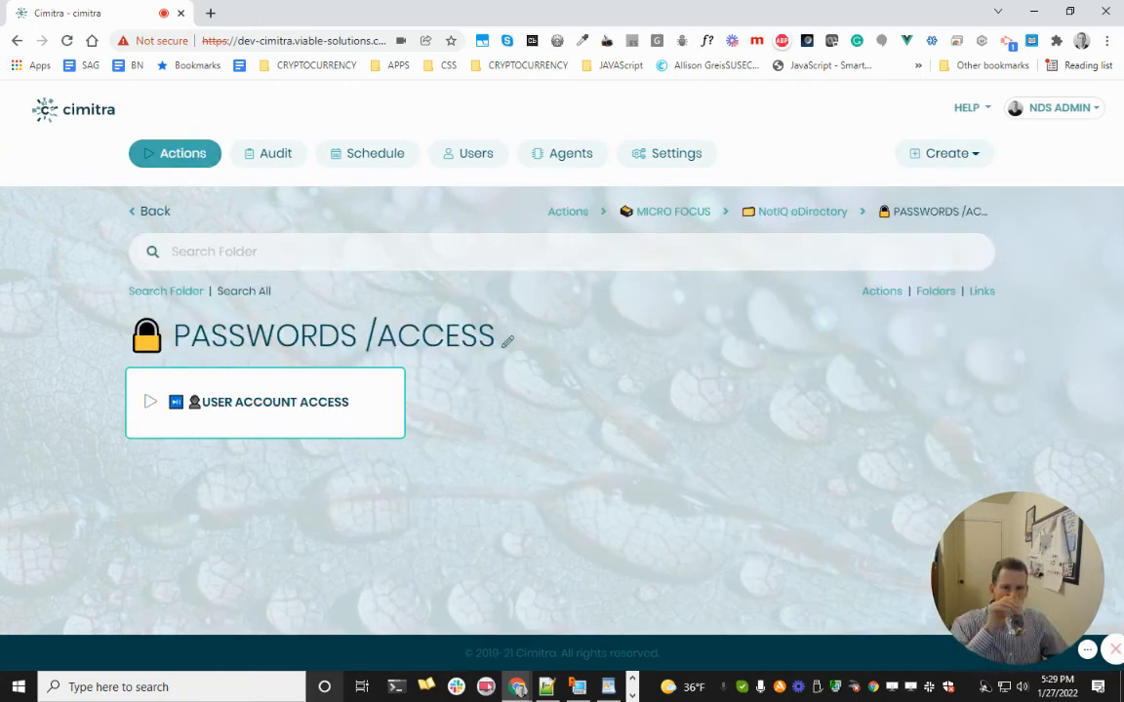
click(608, 687)
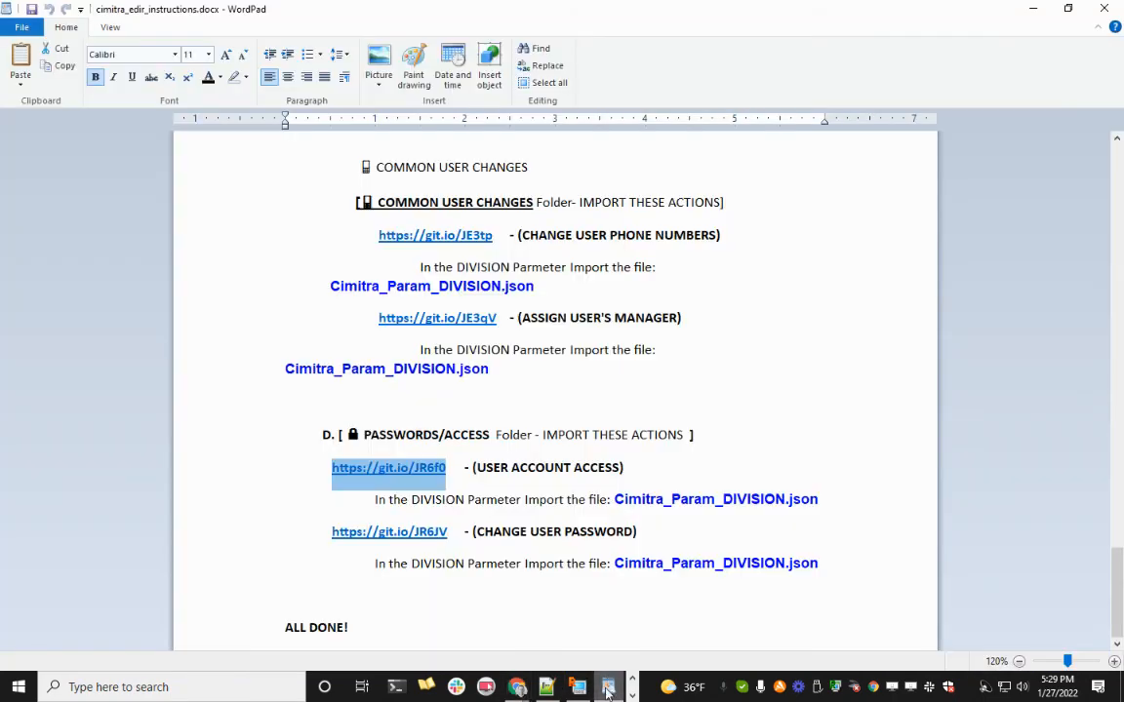
click(447, 538)
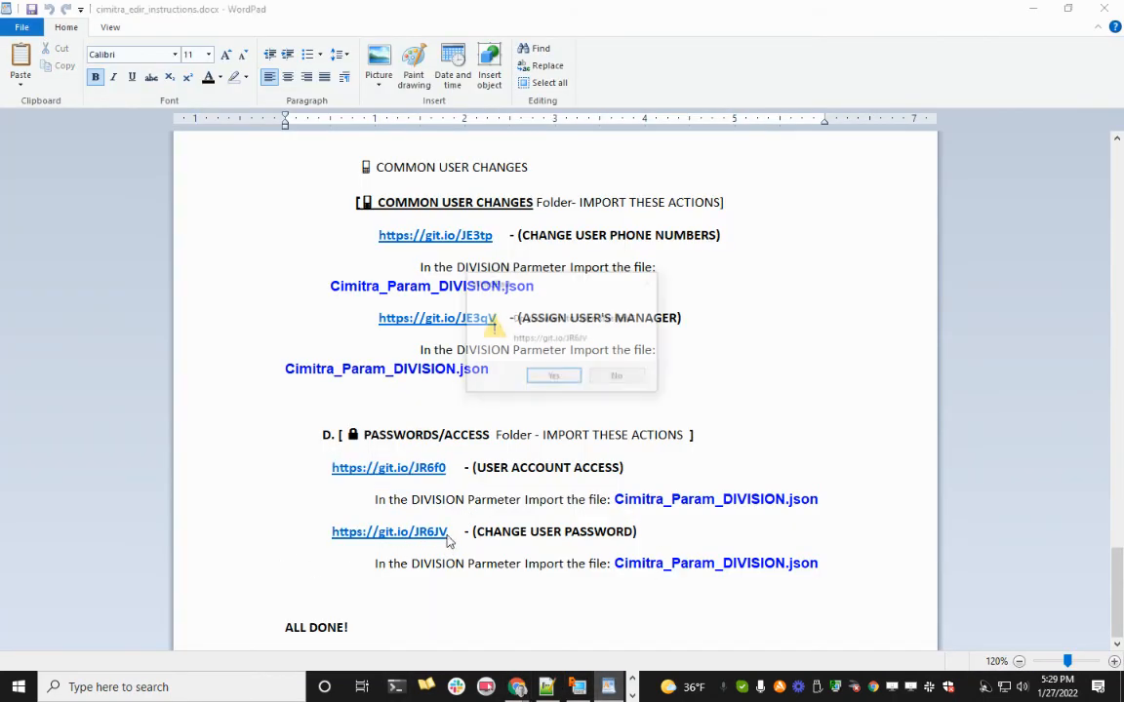
click(617, 376)
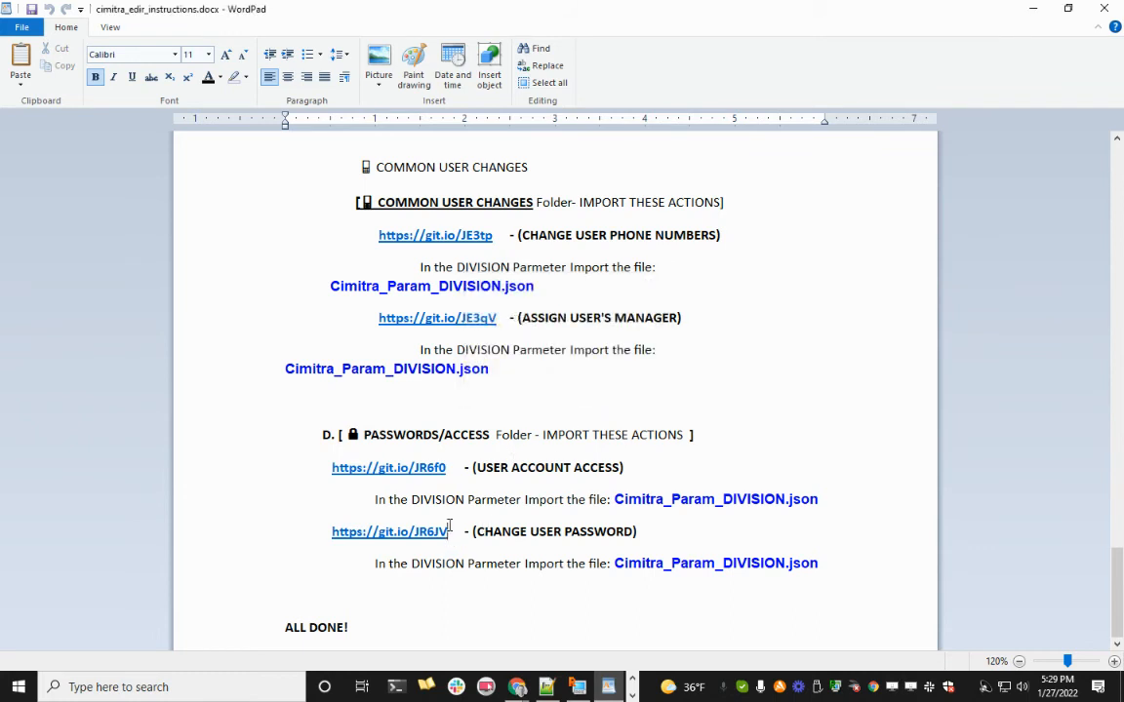
drag(449, 532, 340, 547)
key(ctrl+c)
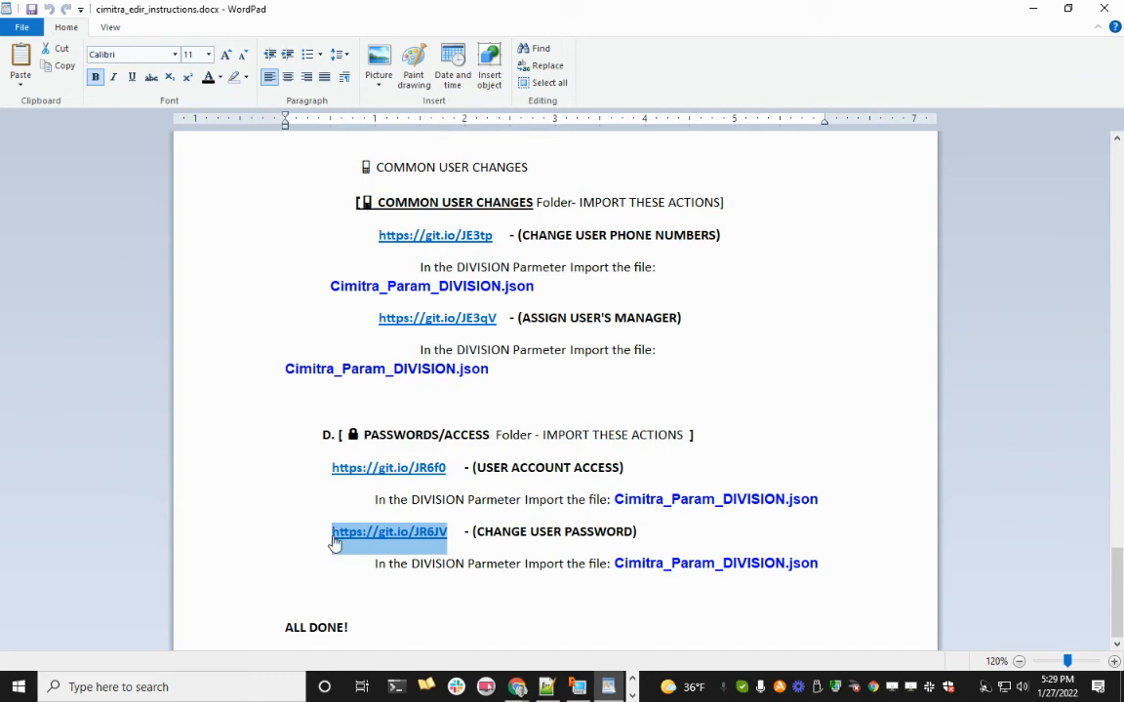
key(alt+Tab)
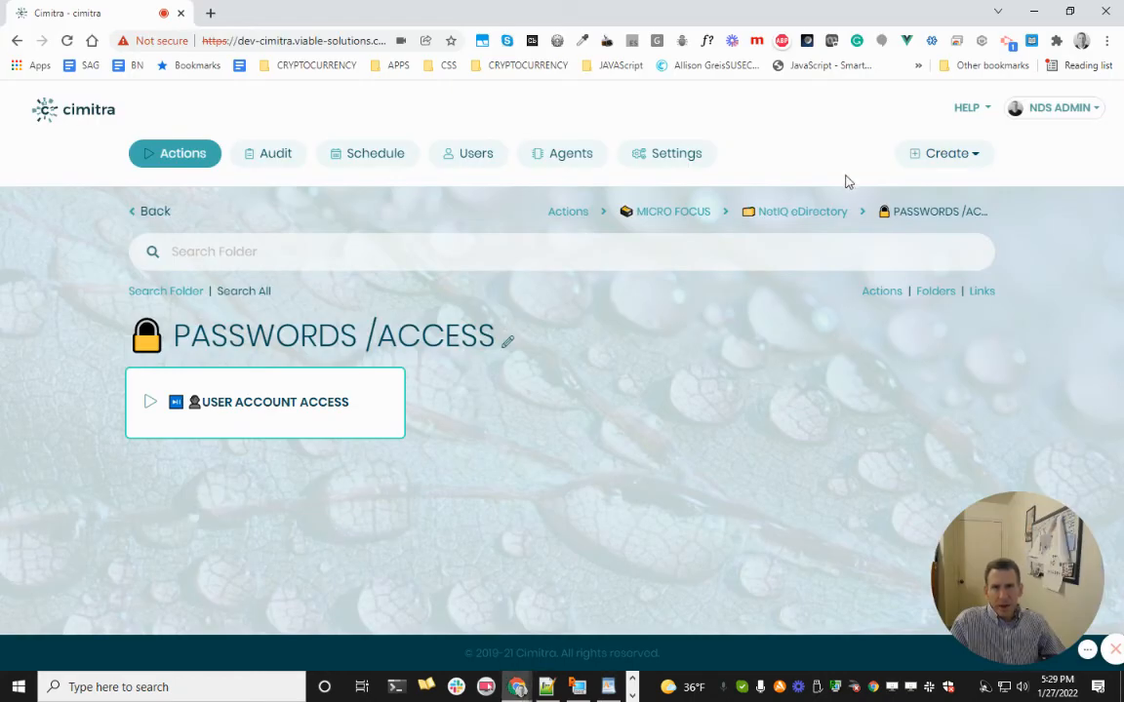
click(932, 153)
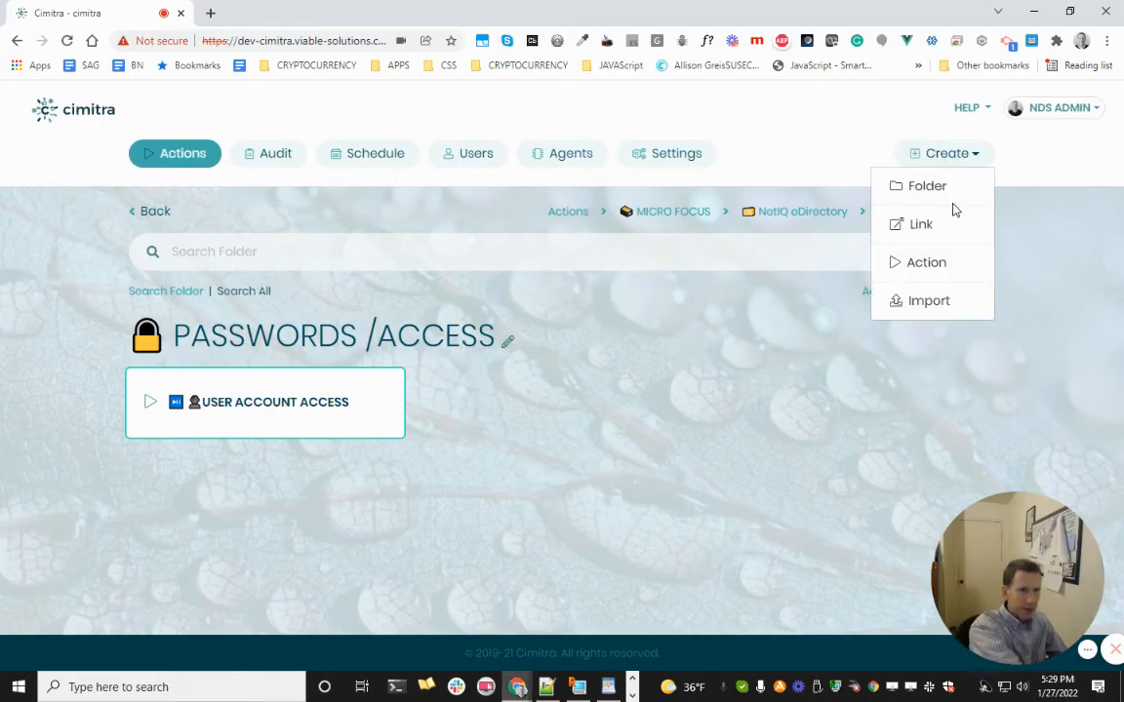
click(895, 305)
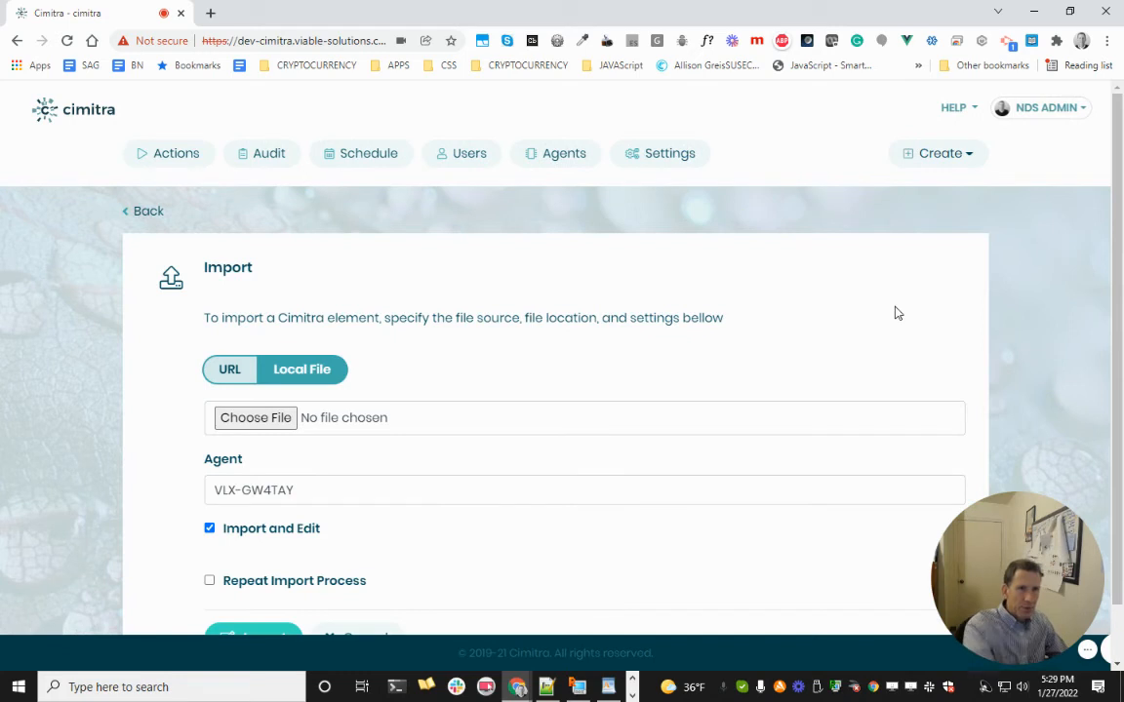
click(243, 369)
click(284, 417)
text(https://git.io/JR6f0)
key(ctrl+a)
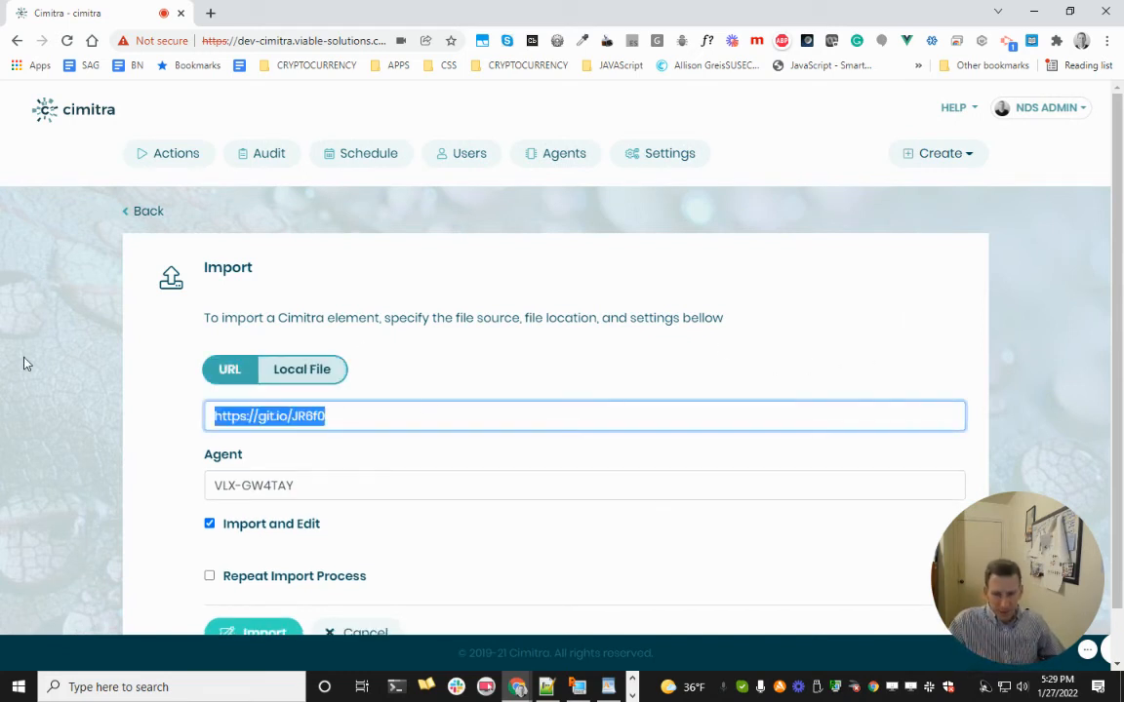
key(ctrl+v)
scroll(294, 502, down, 1)
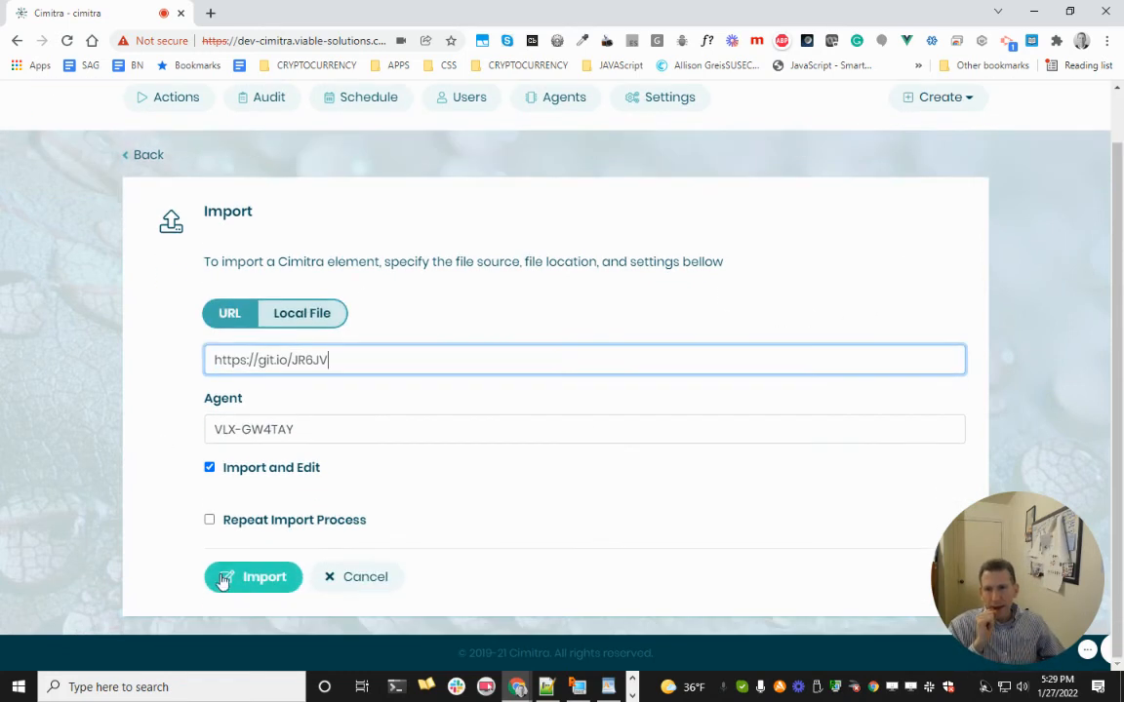
click(224, 579)
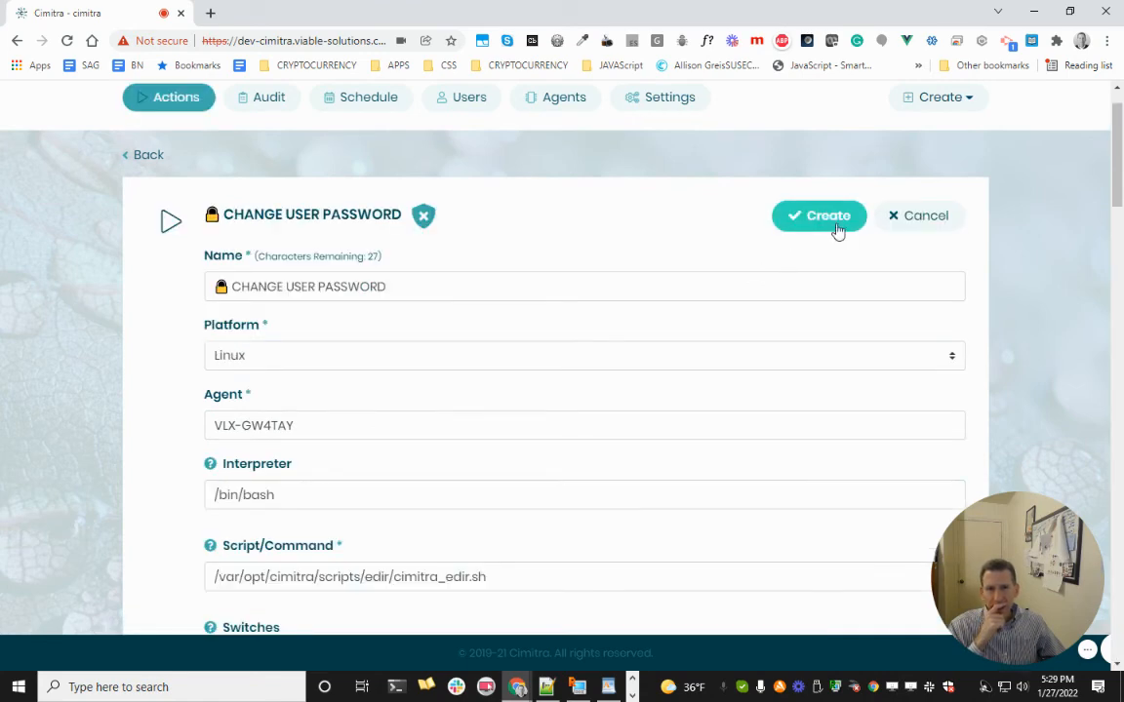
- Load the local file Cimitra_Param_DIVISION.json into the DIVISION parameter of CHANGE USER PASSWORD and create the action
scroll(769, 331, down, 5)
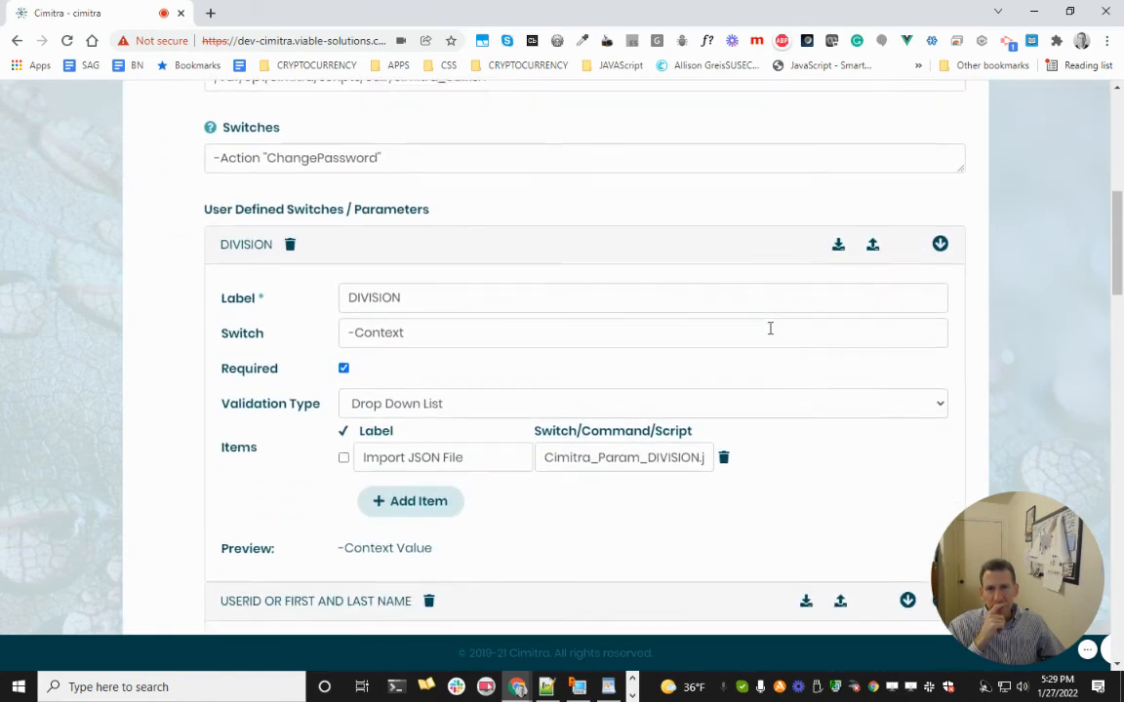
click(872, 182)
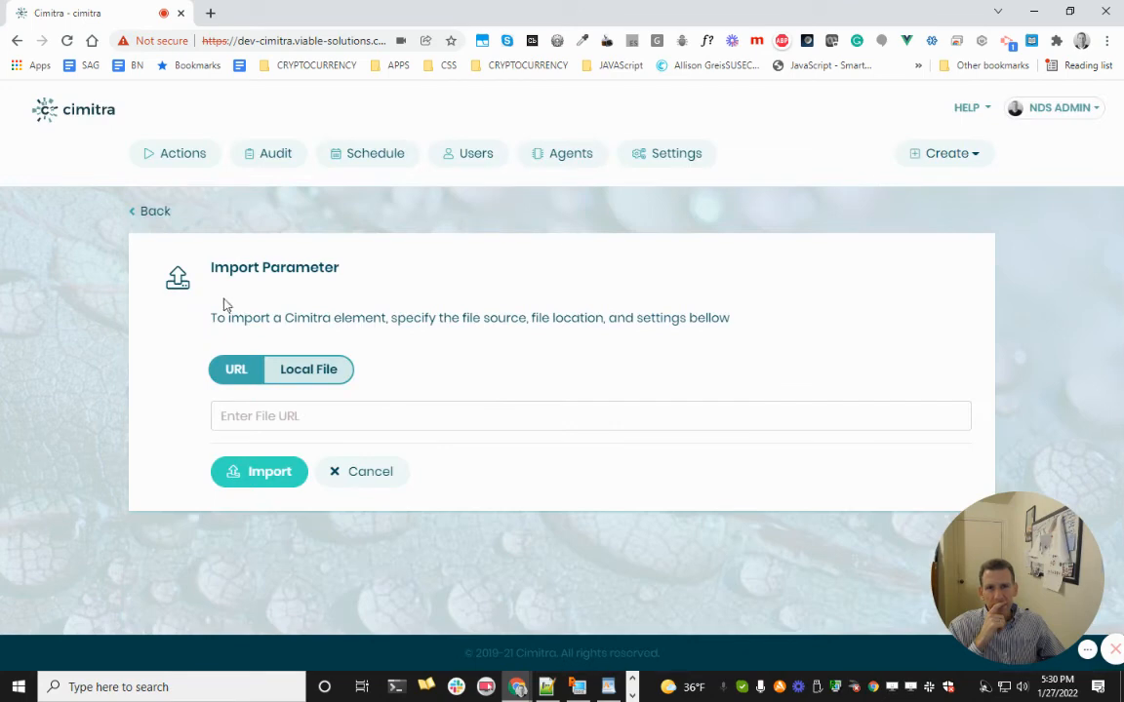
click(319, 371)
click(308, 411)
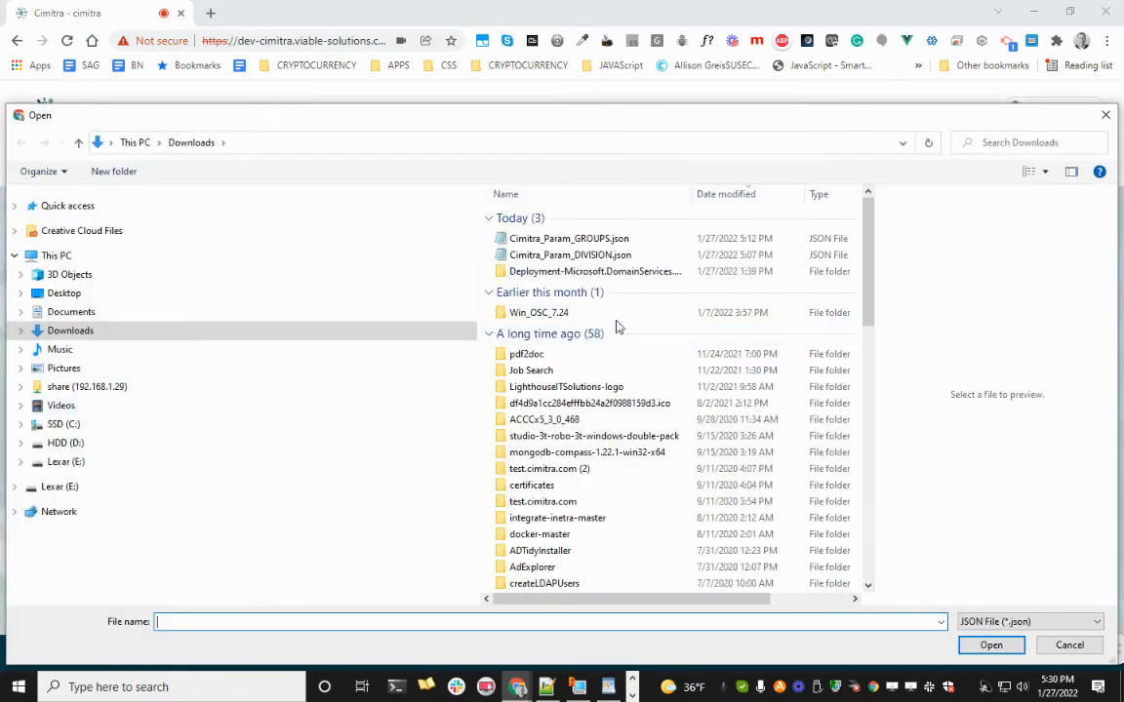
double_click(627, 255)
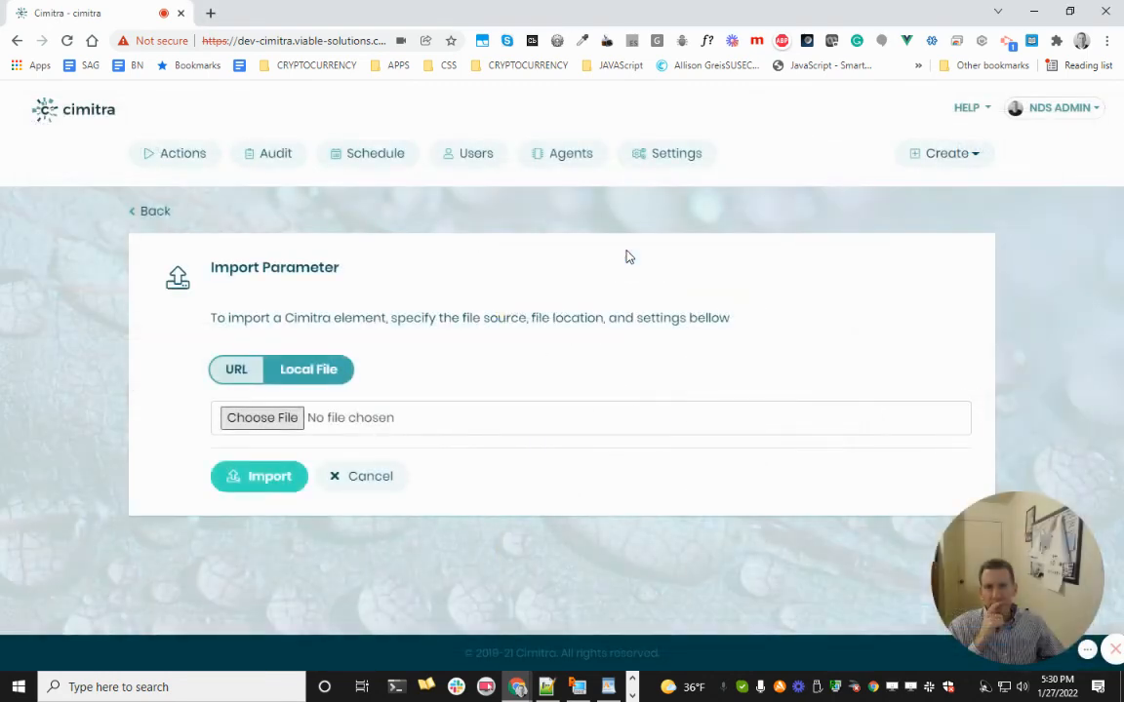
click(262, 475)
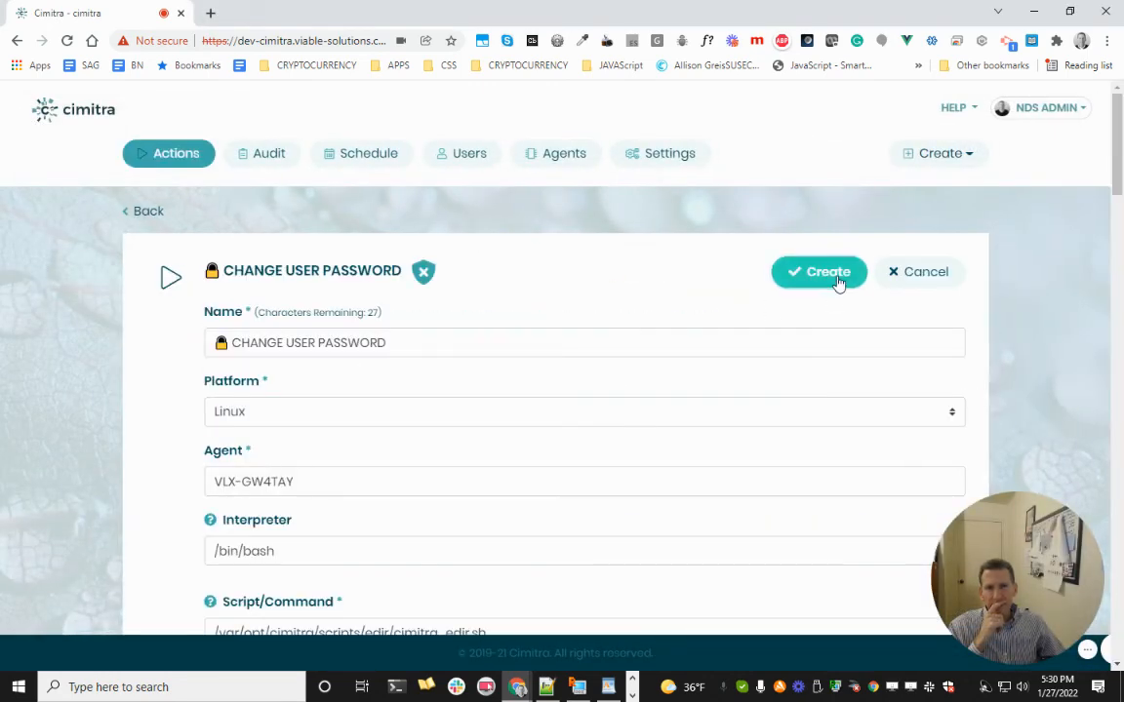
click(836, 283)
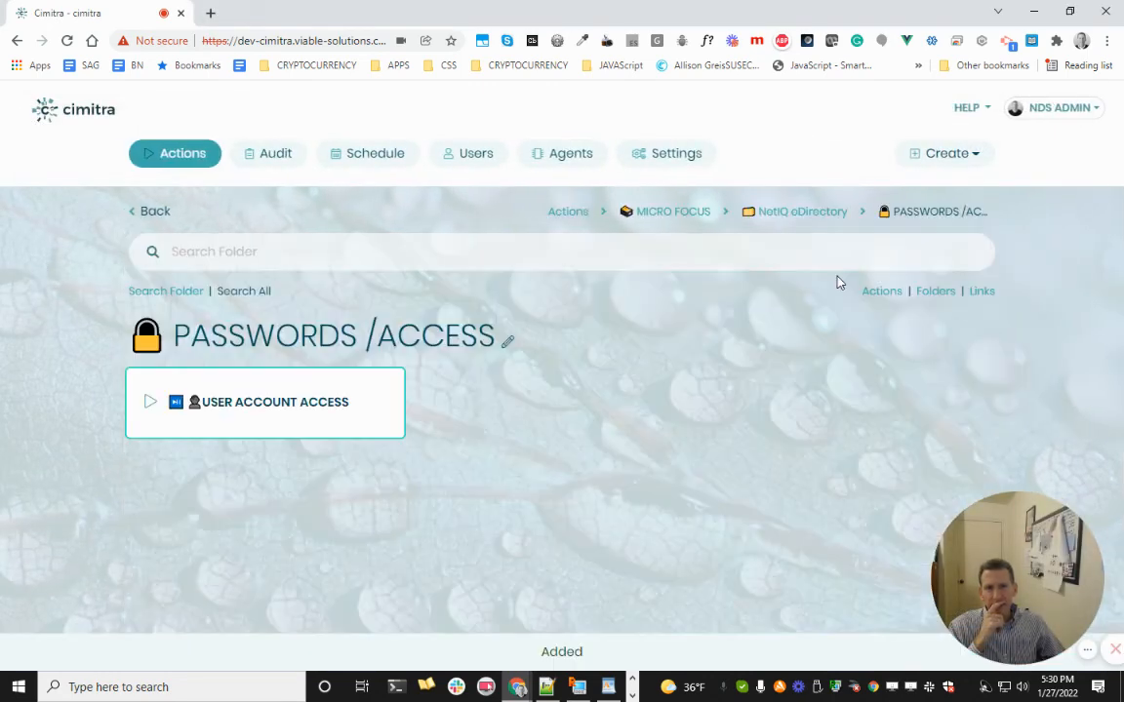
- Check the NetIQ eDirectory folder, then review the CHANGE USER PASSWORD run form through its SECURE CODE field and cancel without running it
click(802, 218)
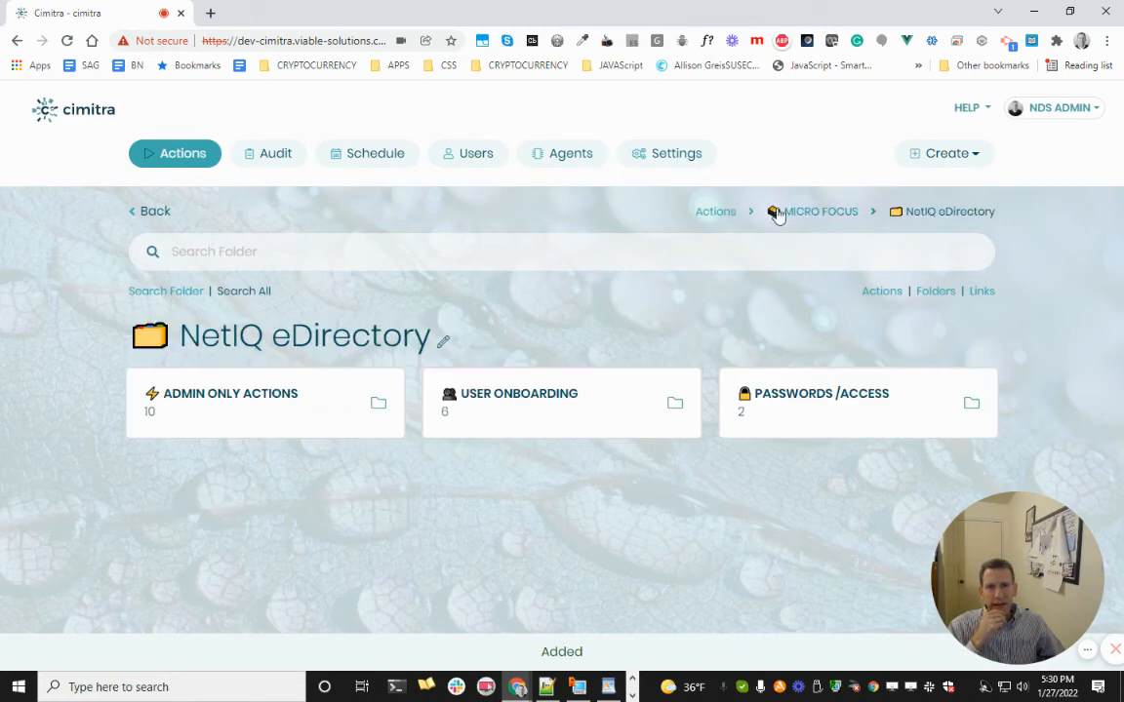
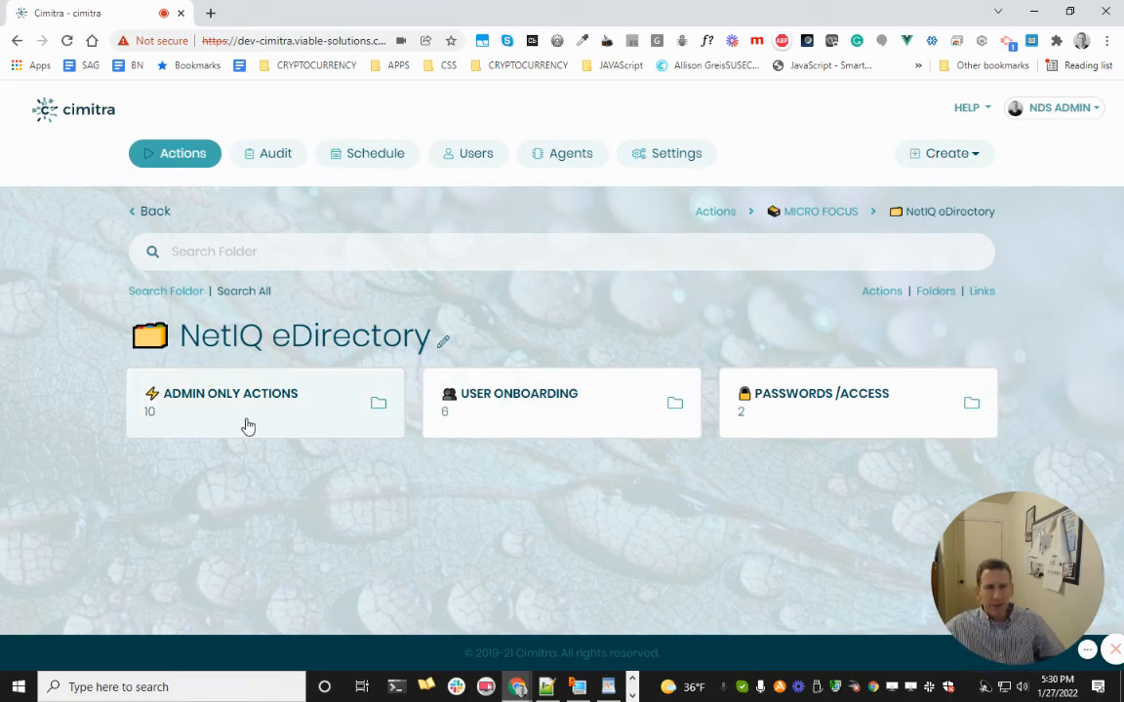
click(928, 427)
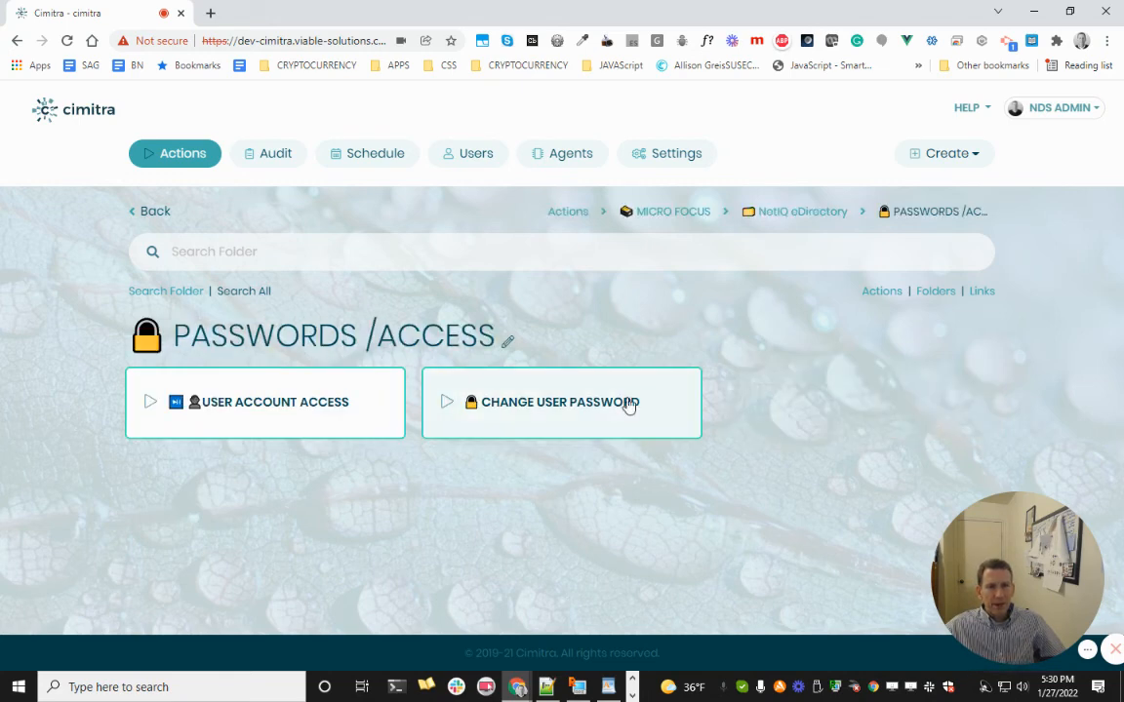
click(621, 405)
click(825, 285)
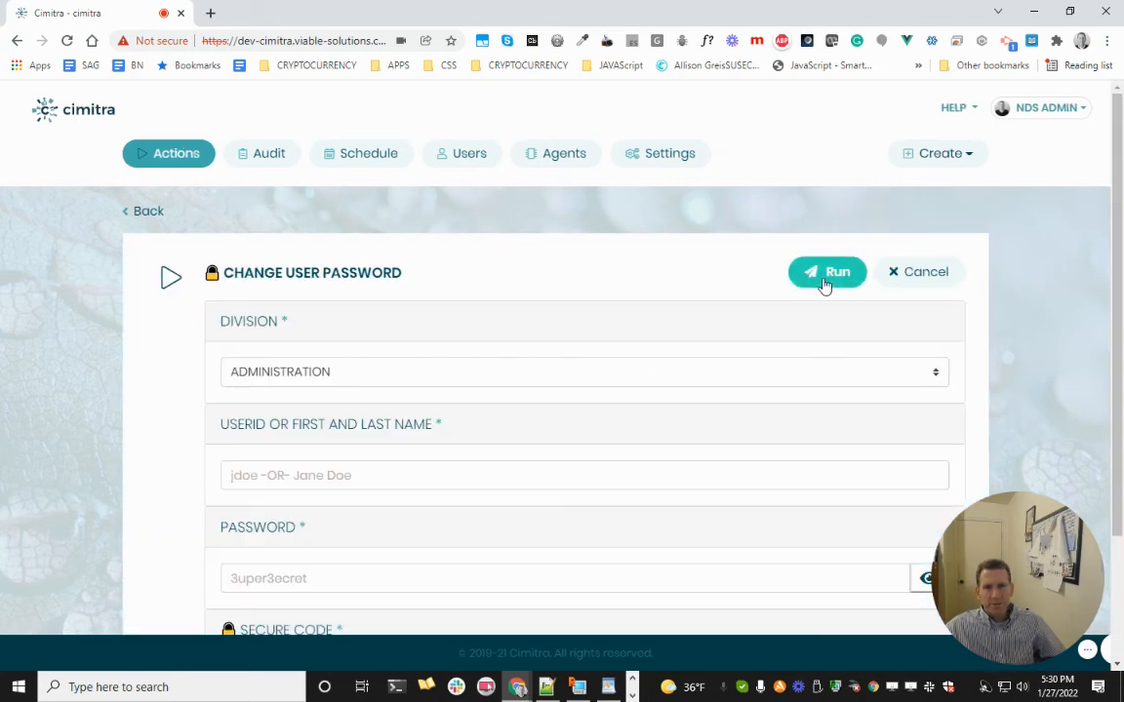
scroll(641, 509, down, 2)
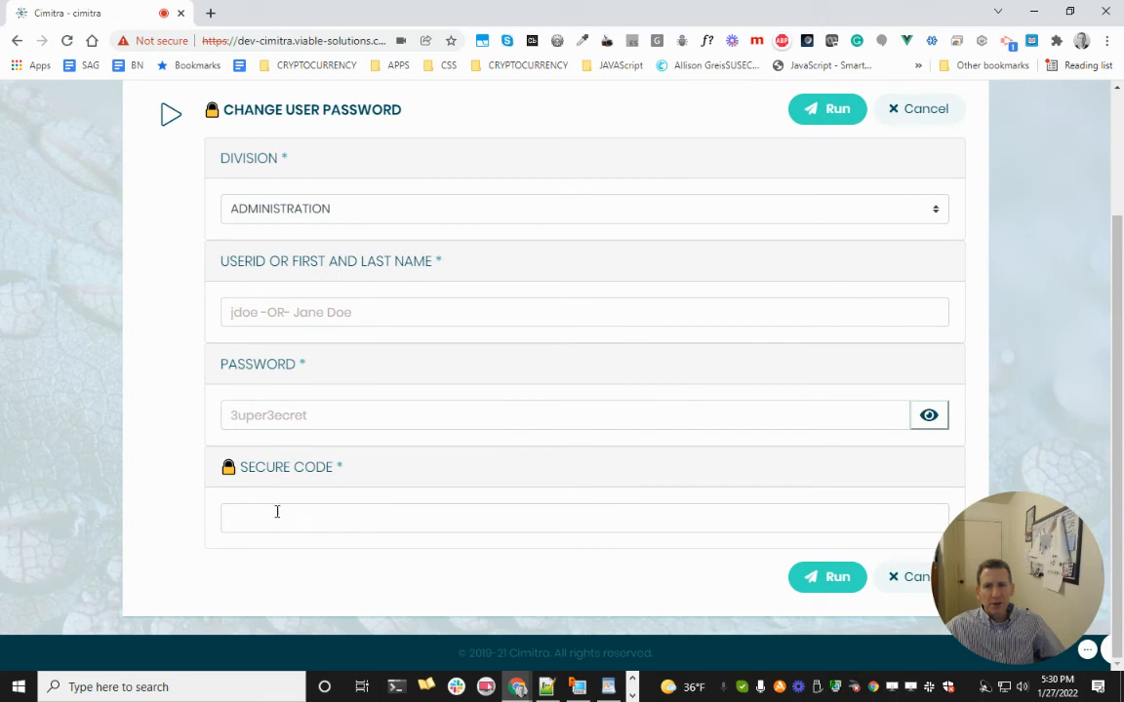
click(277, 509)
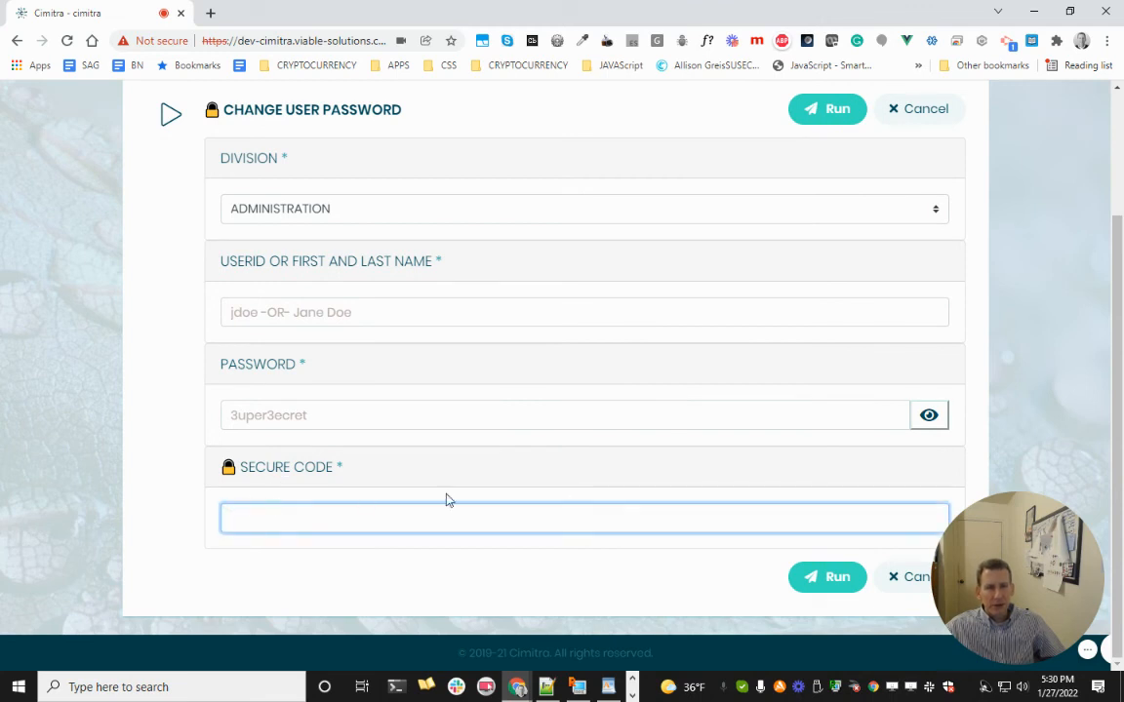
click(901, 585)
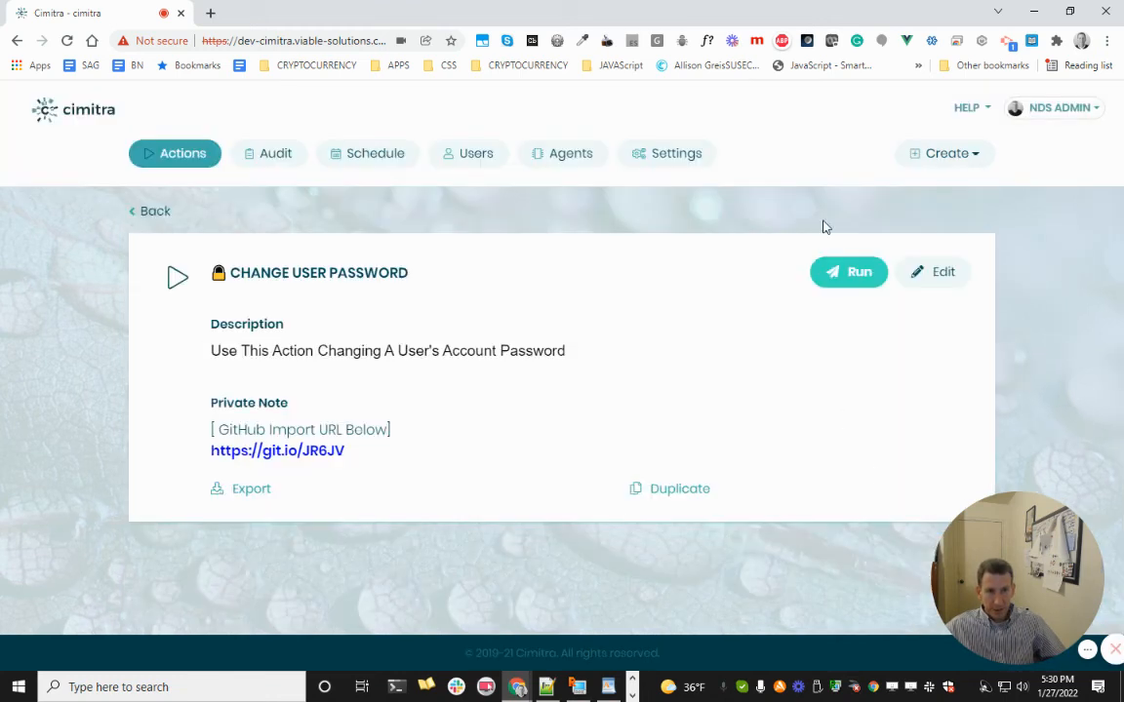
- Edit the CHANGE USER PASSWORD action to delete its SECURE CODE parameter and save the update
click(944, 274)
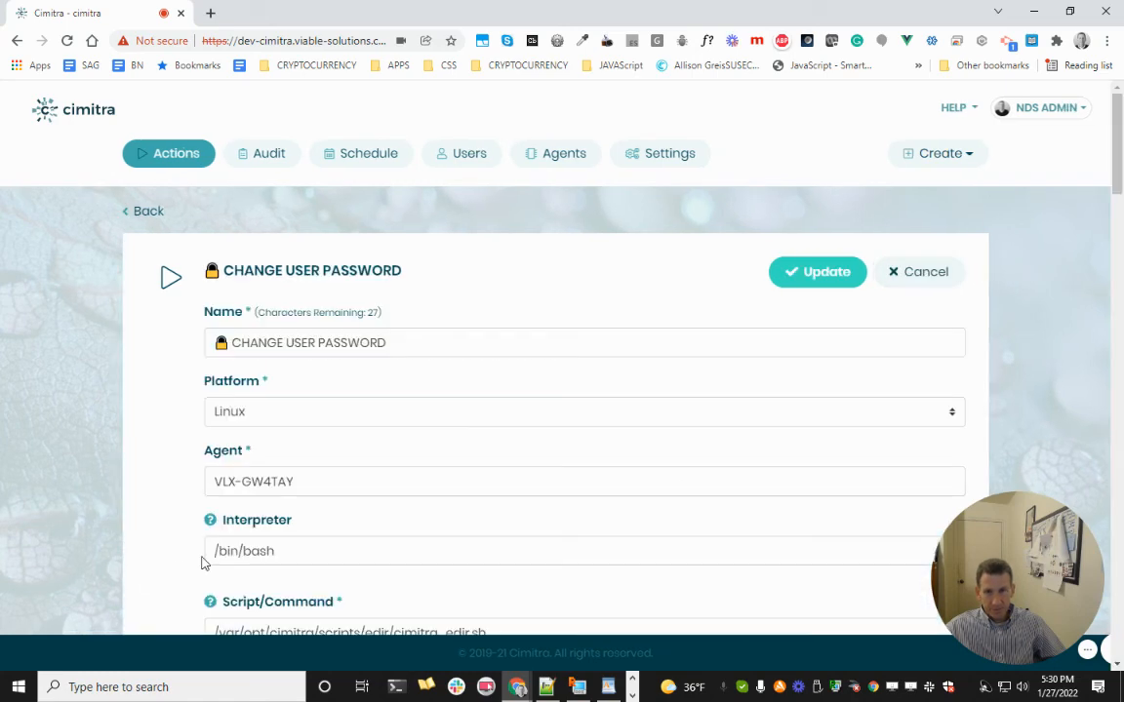
scroll(202, 564, down, 15)
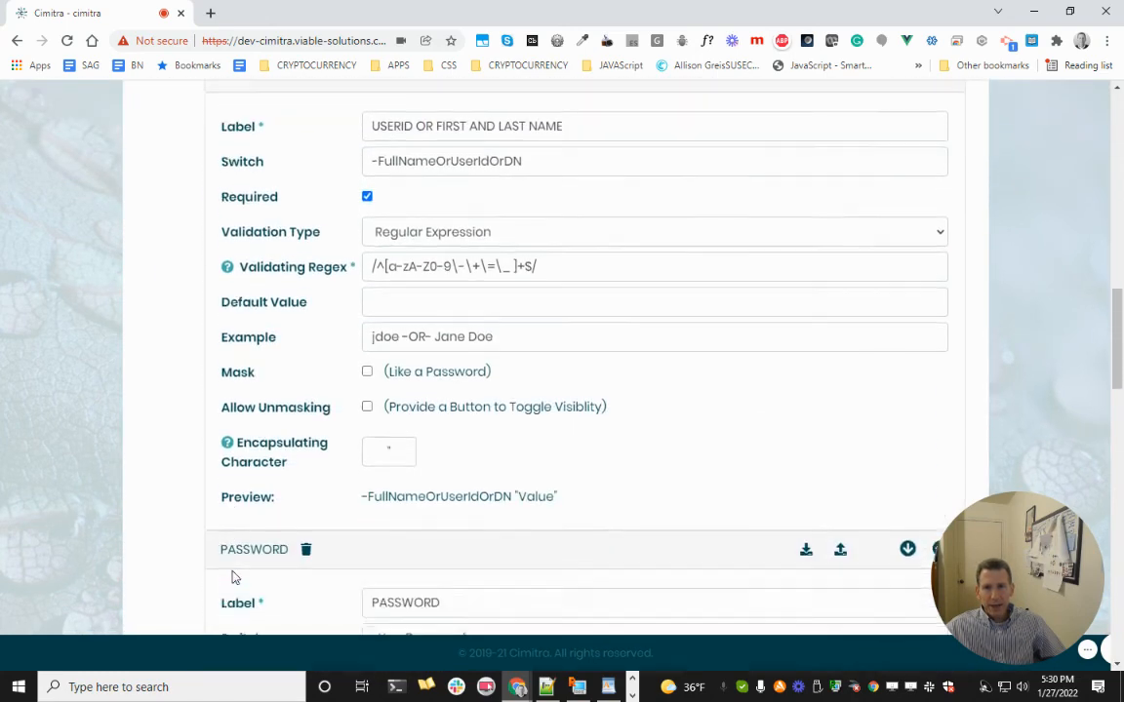
scroll(244, 585, down, 9)
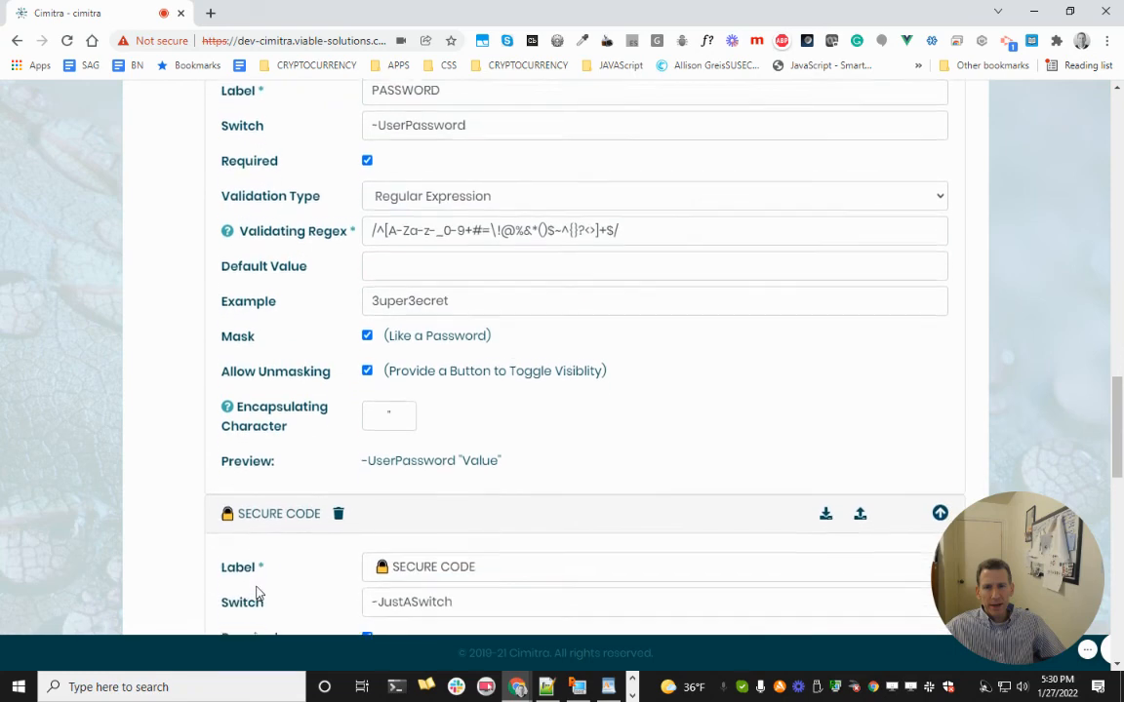
scroll(257, 593, down, 5)
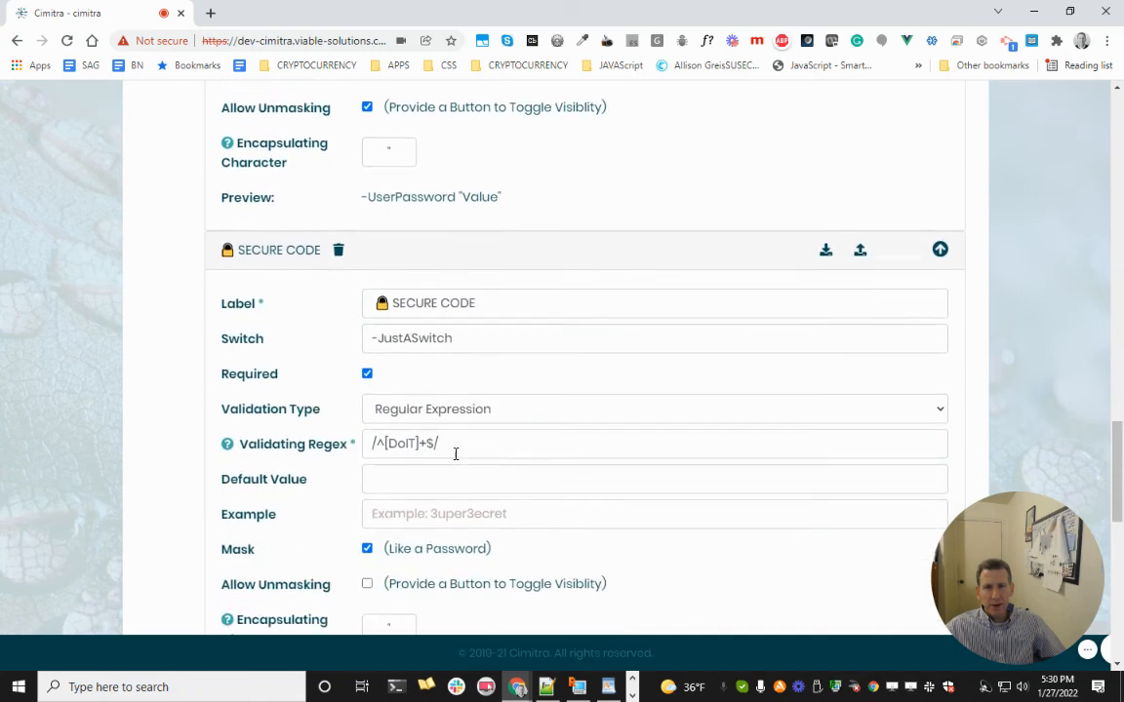
triple_click(549, 390)
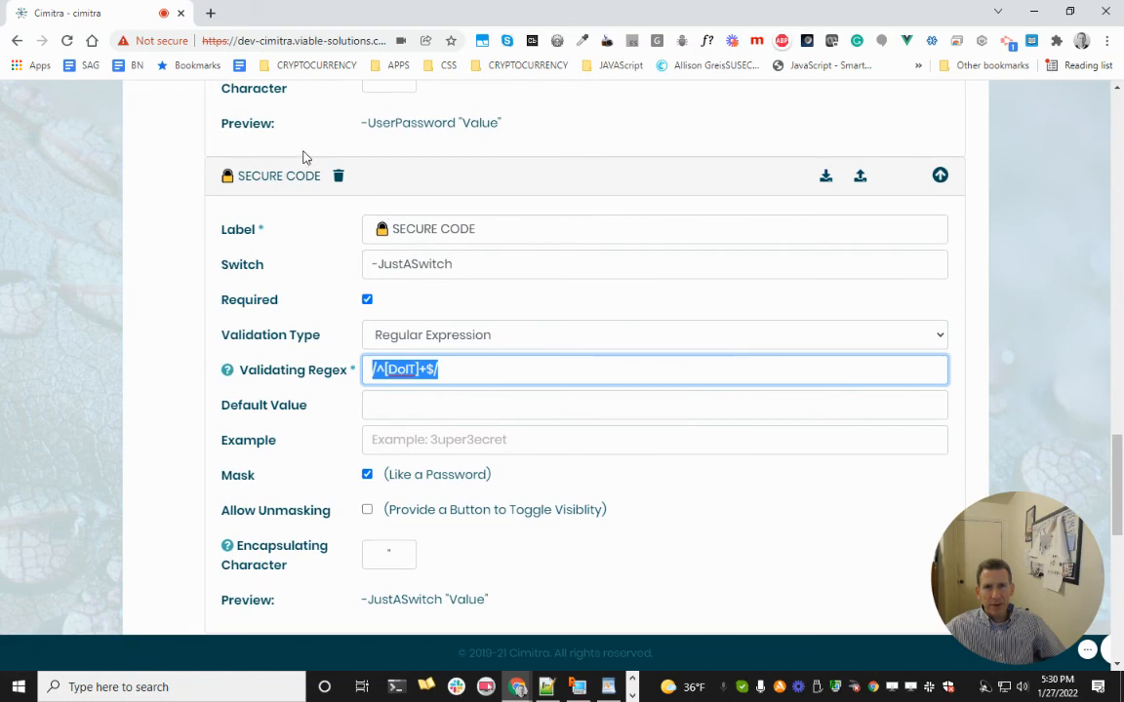
click(339, 175)
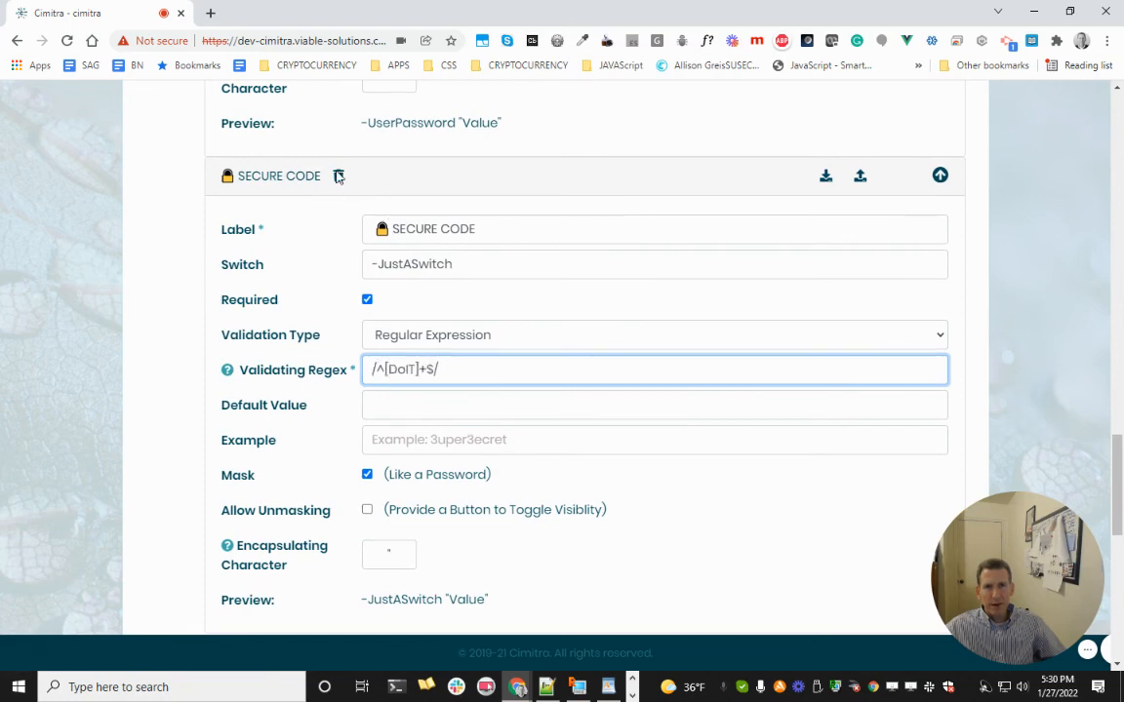
scroll(546, 469, down, 3)
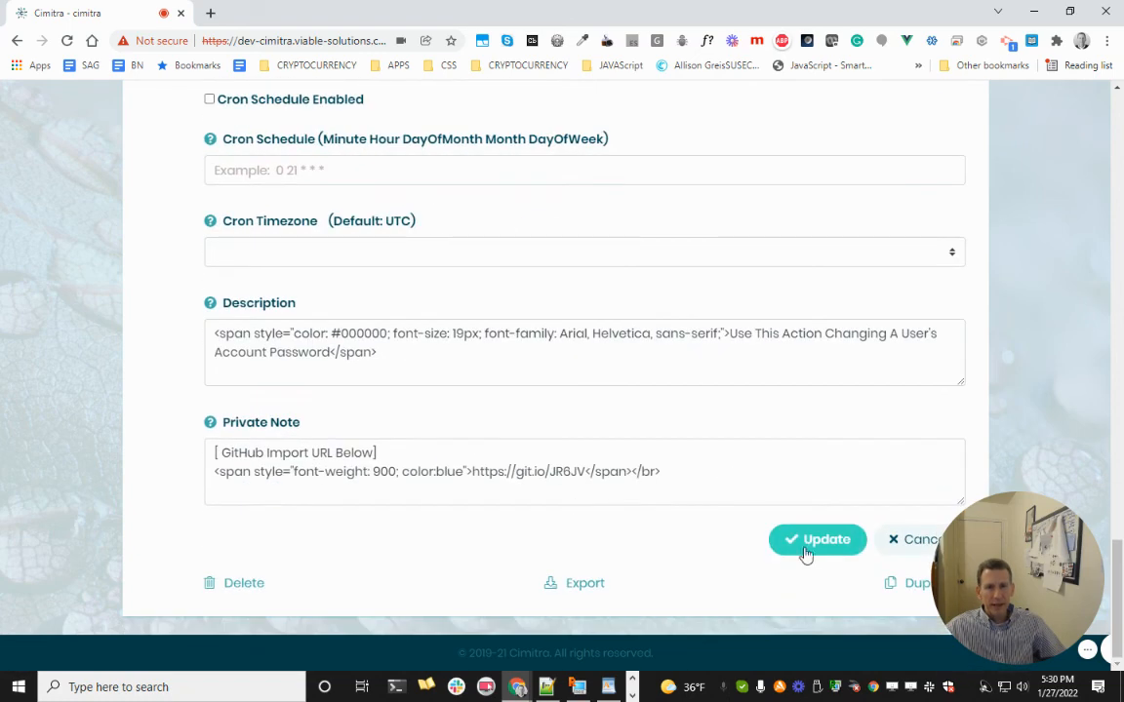
click(844, 540)
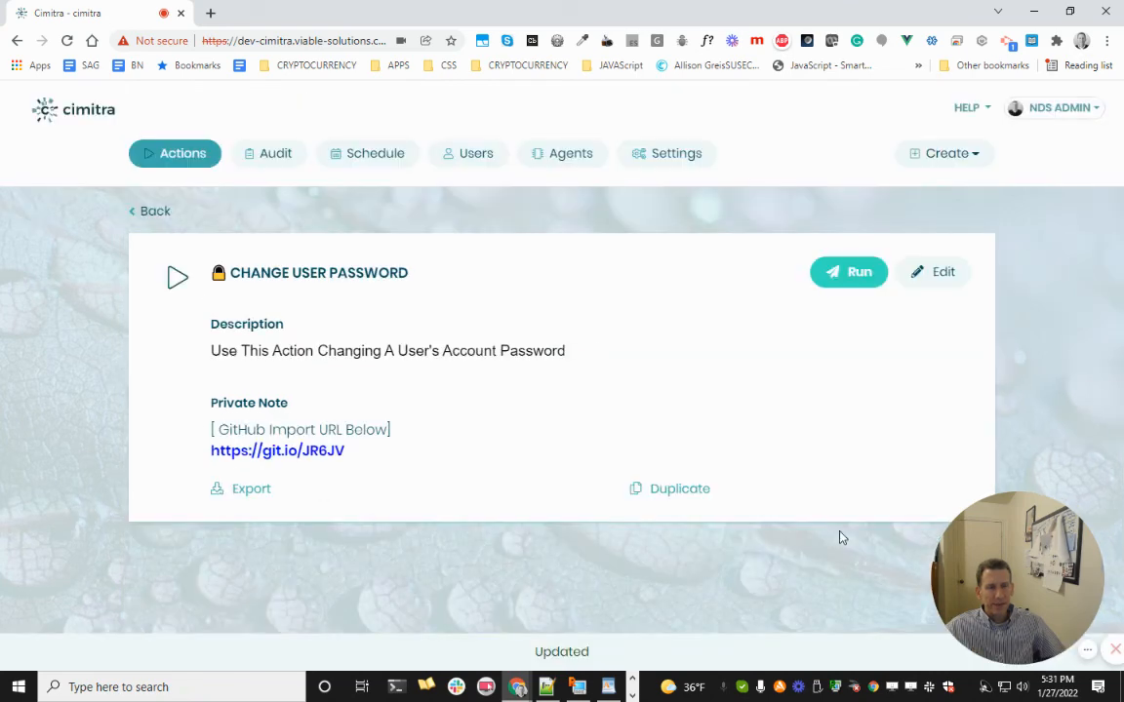
- Check the DIVISION, USERID and PASSWORD fields in the CHANGE USER PASSWORD run form, and return to the PASSWORDS /ACCESS folder without running it
click(835, 273)
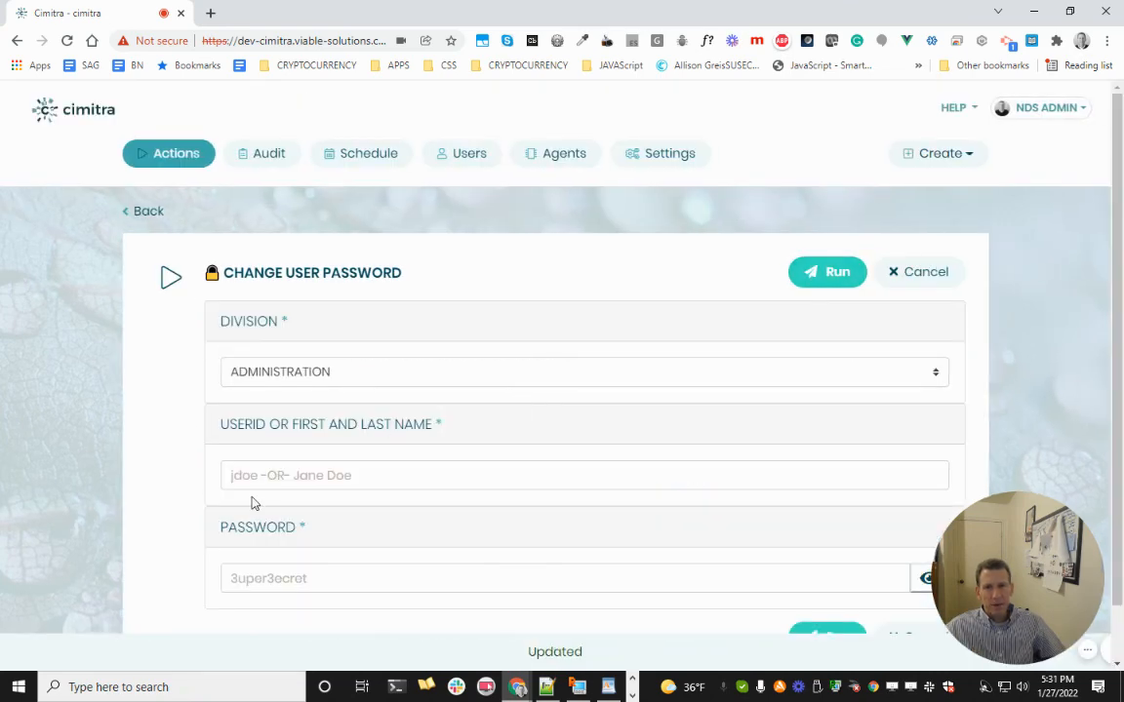
click(322, 373)
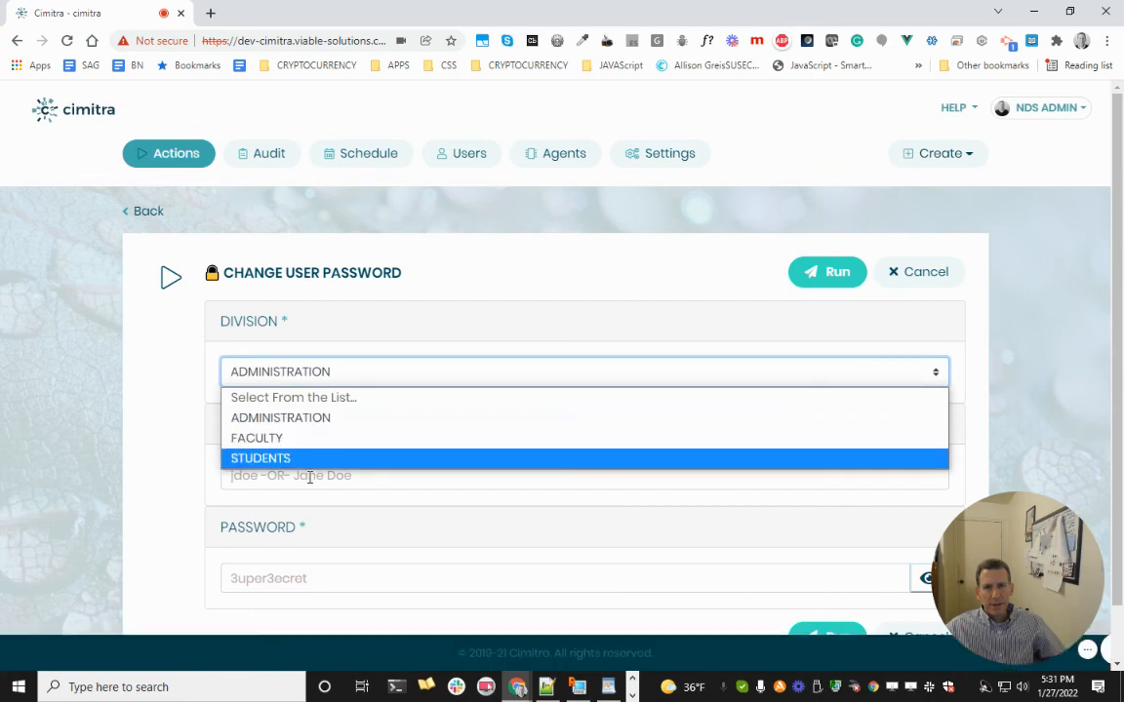
click(322, 417)
click(291, 473)
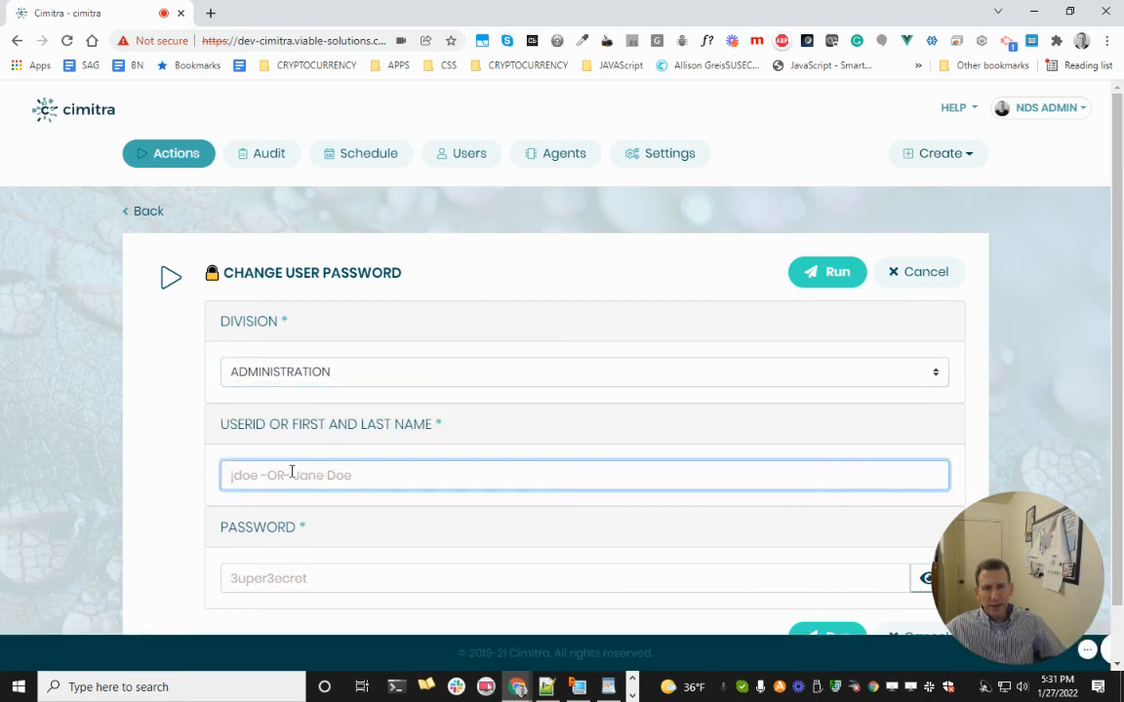
click(270, 580)
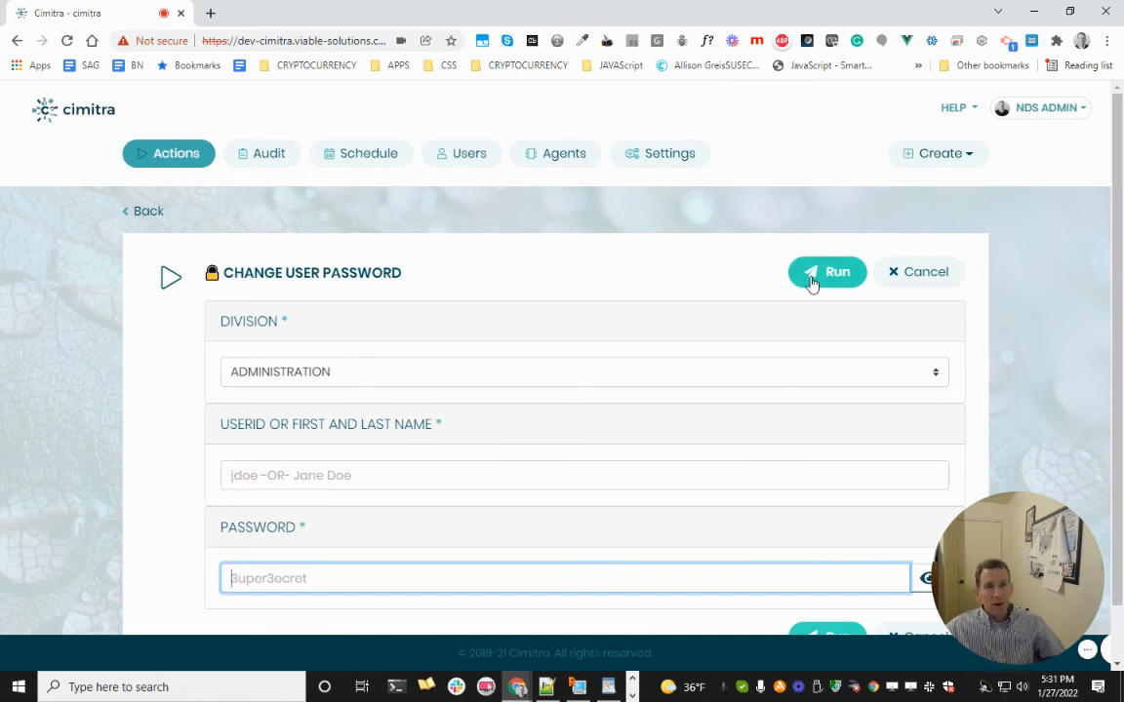
click(158, 154)
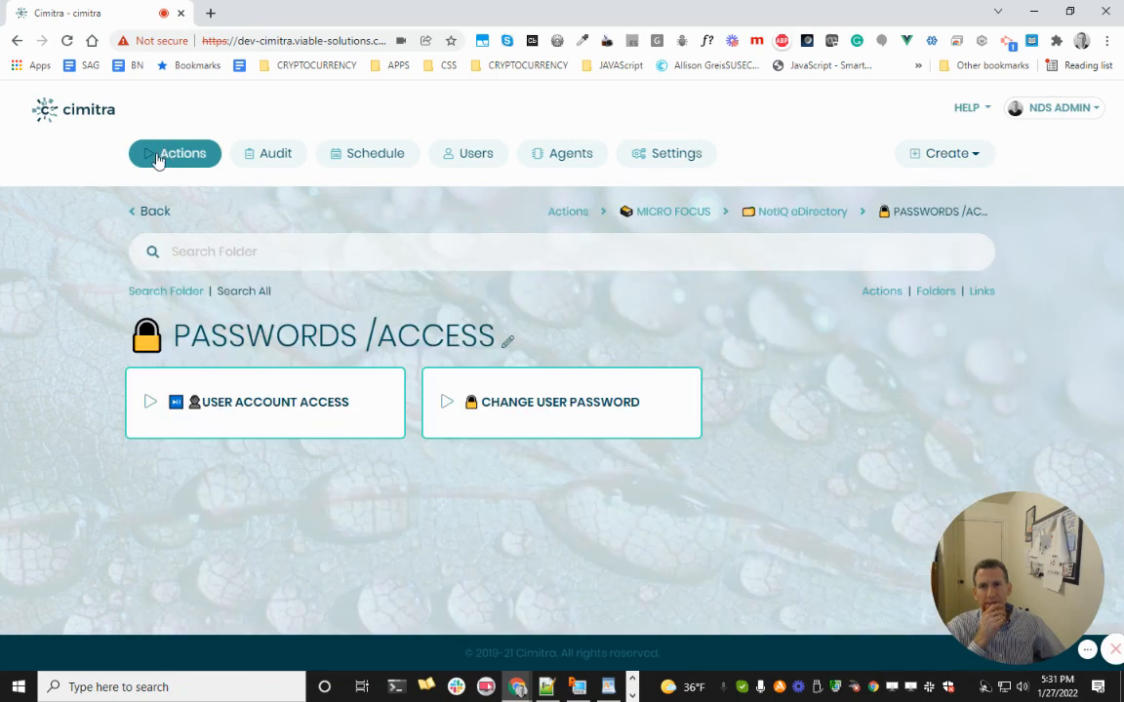
- Share the USER ONBOARDING folder under NetIQ eDirectory with the first non-admin user listed and return to the folder
click(806, 213)
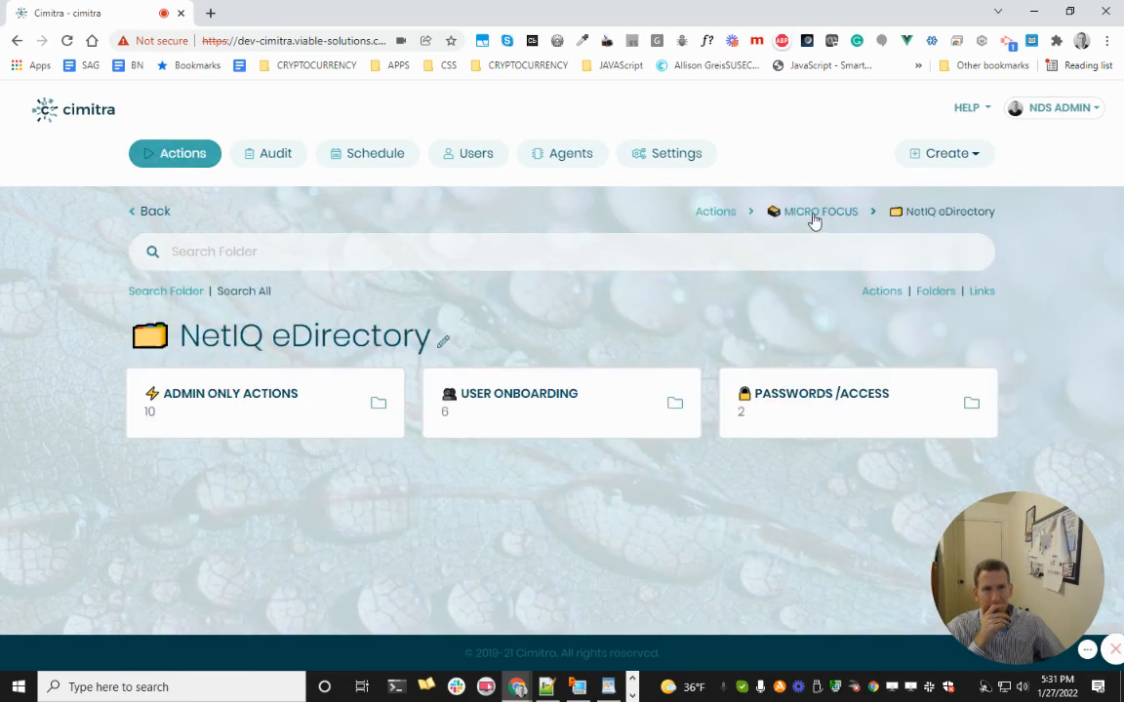
click(599, 395)
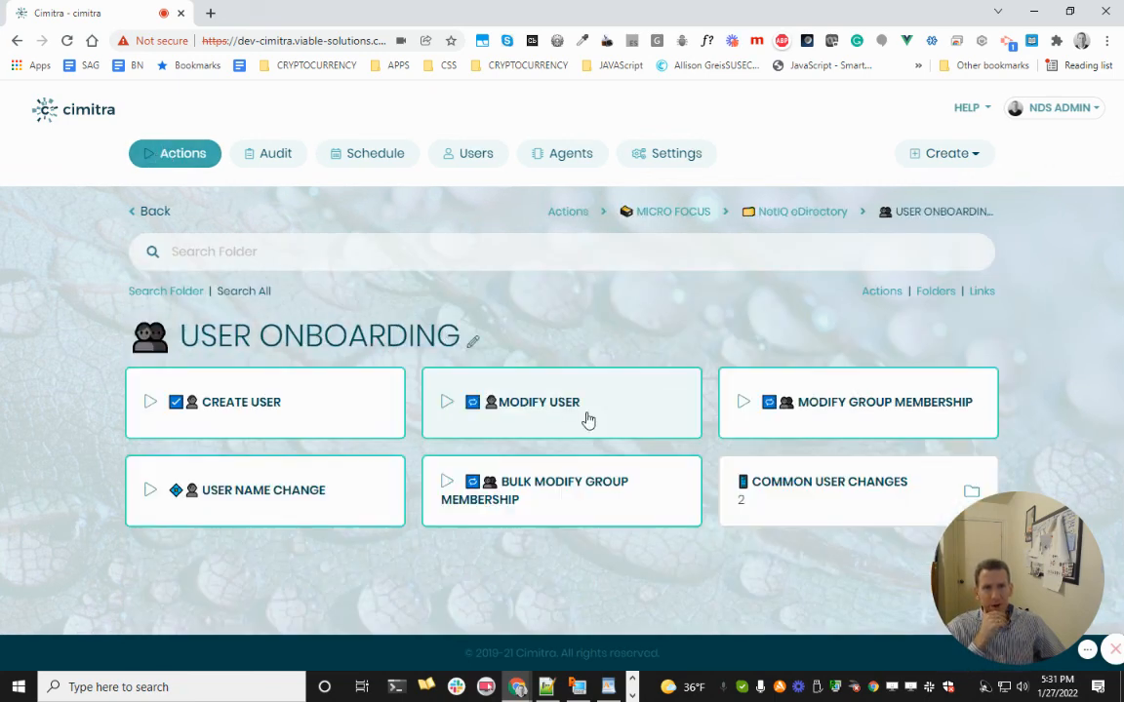
click(472, 346)
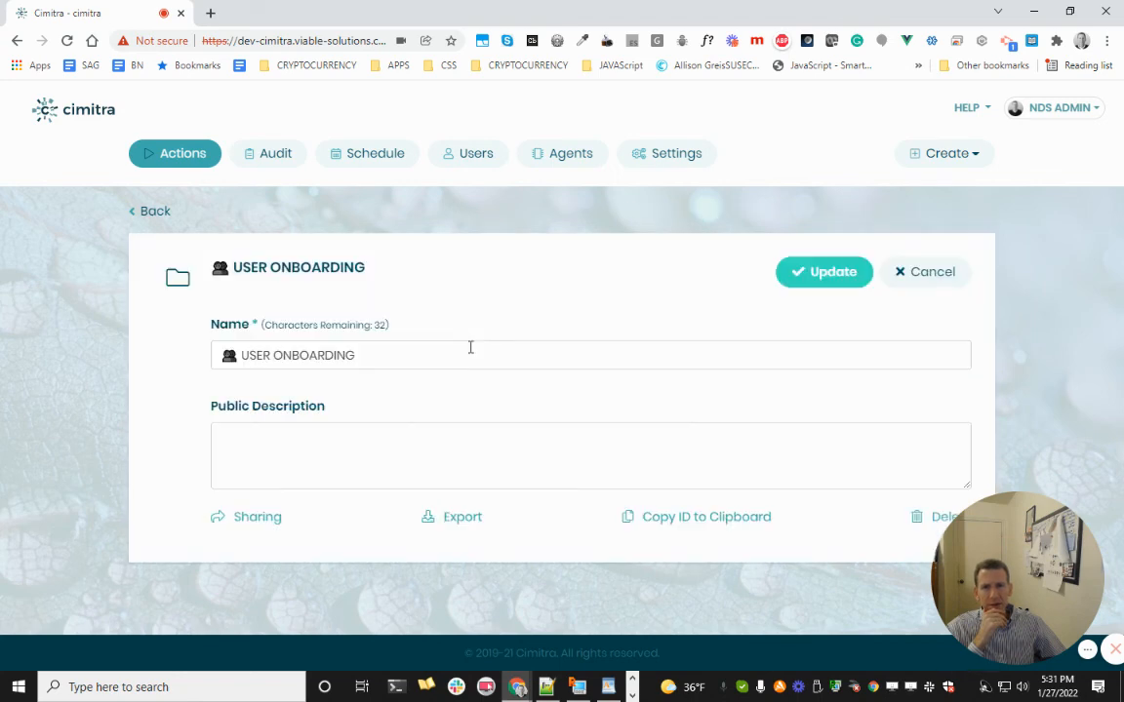
click(273, 525)
click(190, 311)
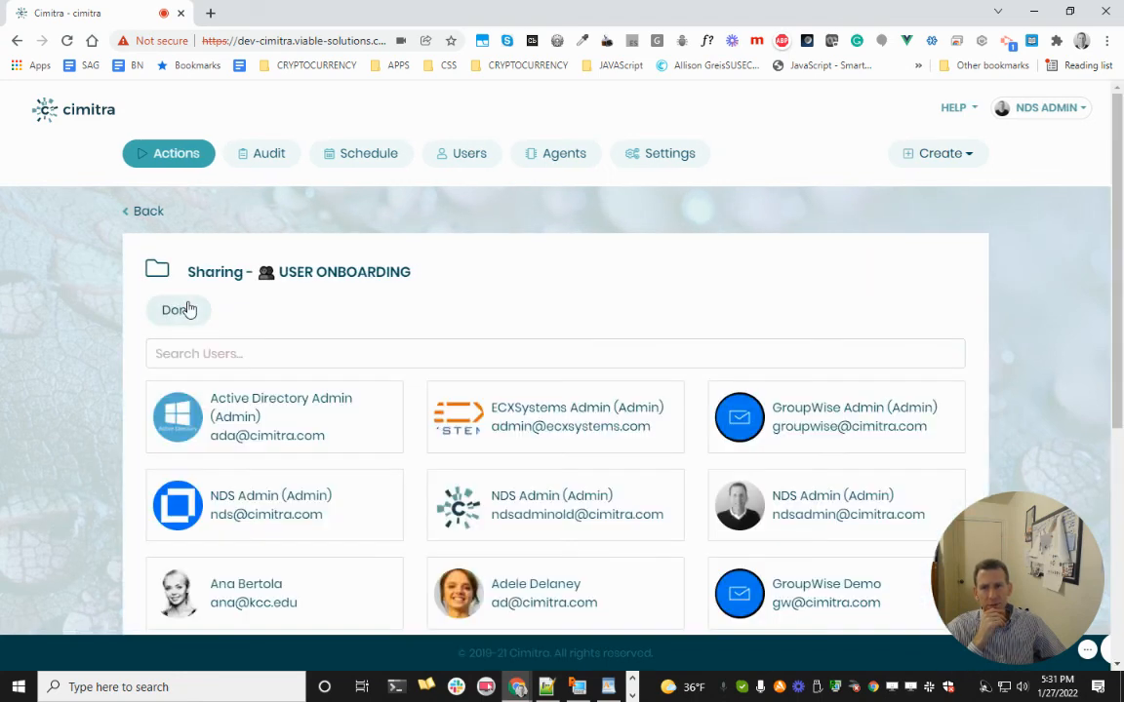
click(192, 352)
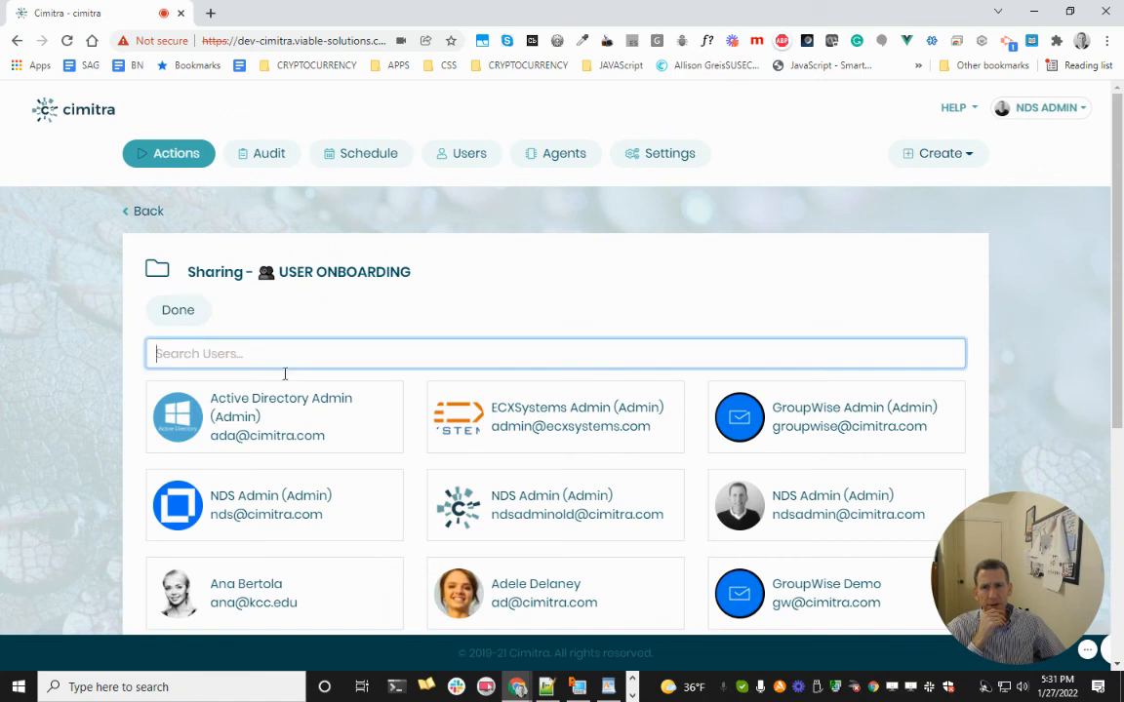
click(367, 596)
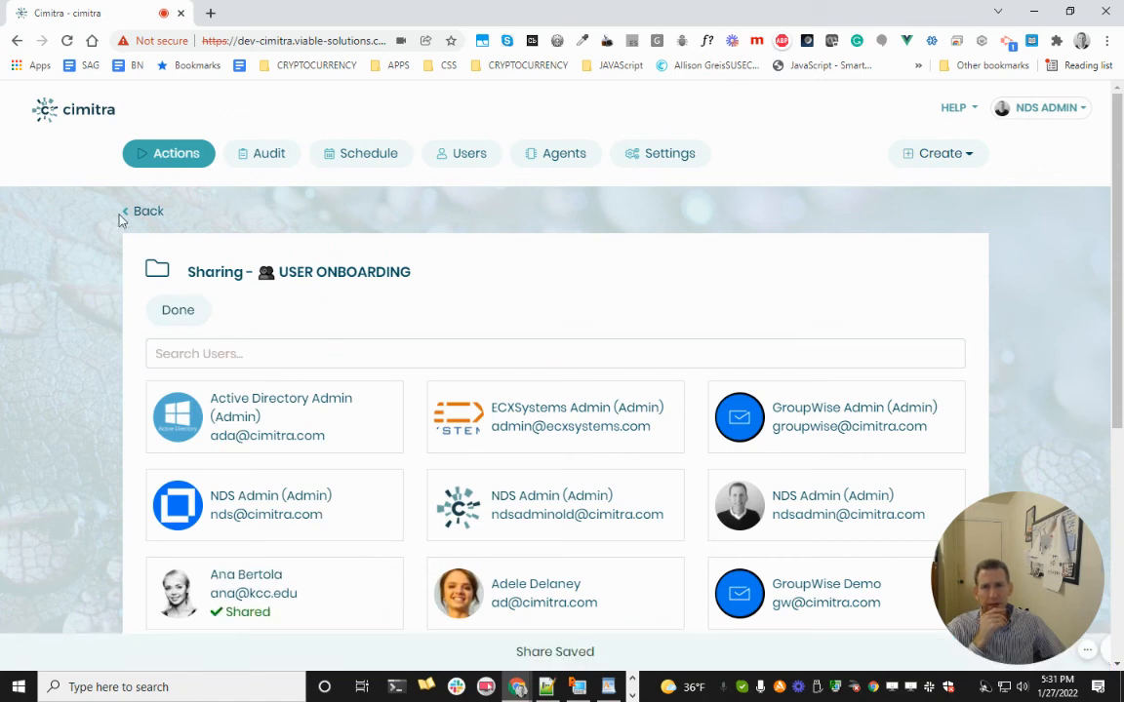
click(139, 154)
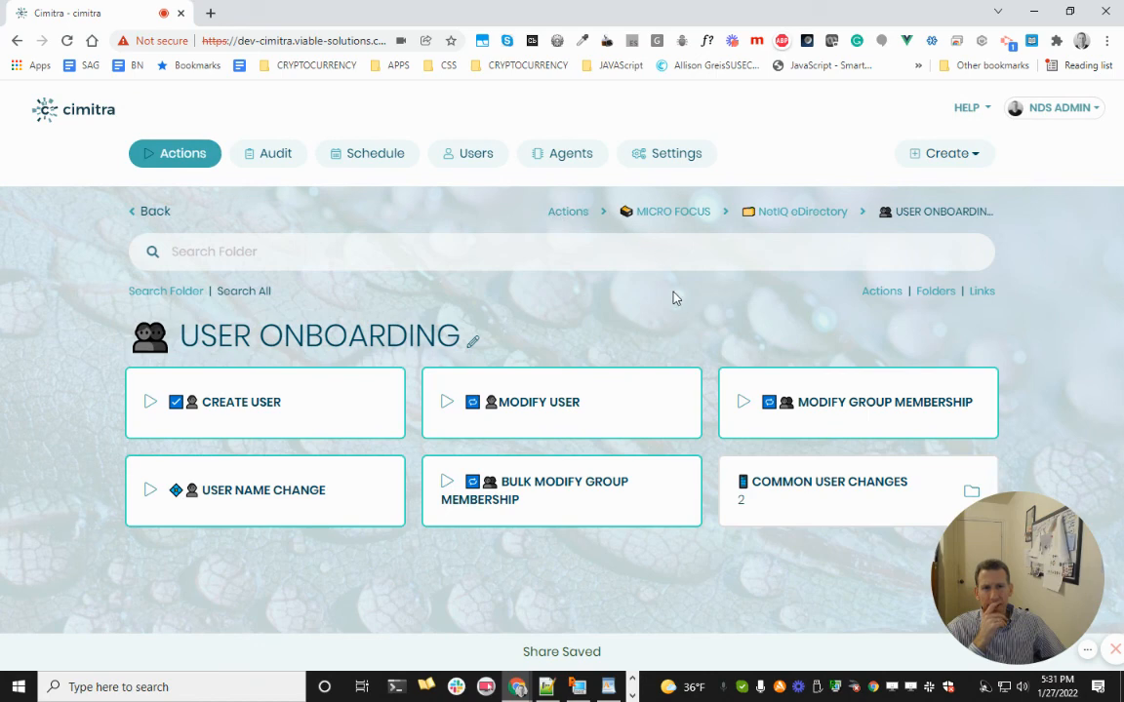
- Share the PASSWORDS /ACCESS folder under NetIQ eDirectory with the same first-listed non-admin user and return to the folder
click(810, 214)
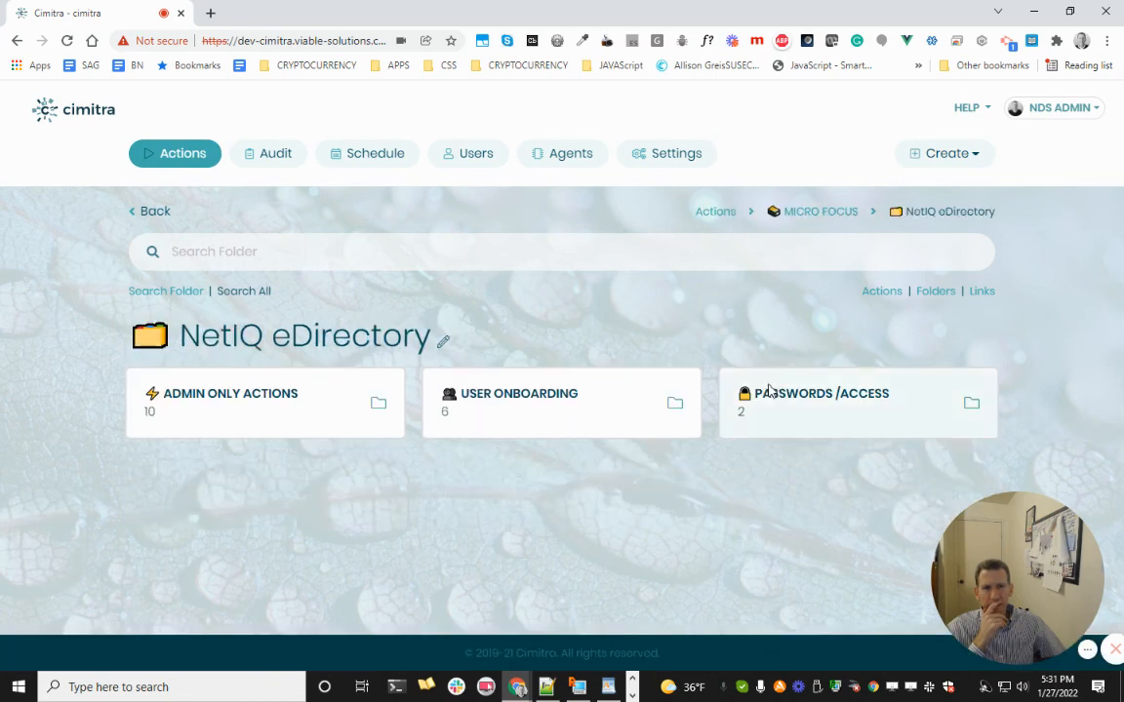
click(769, 390)
click(507, 344)
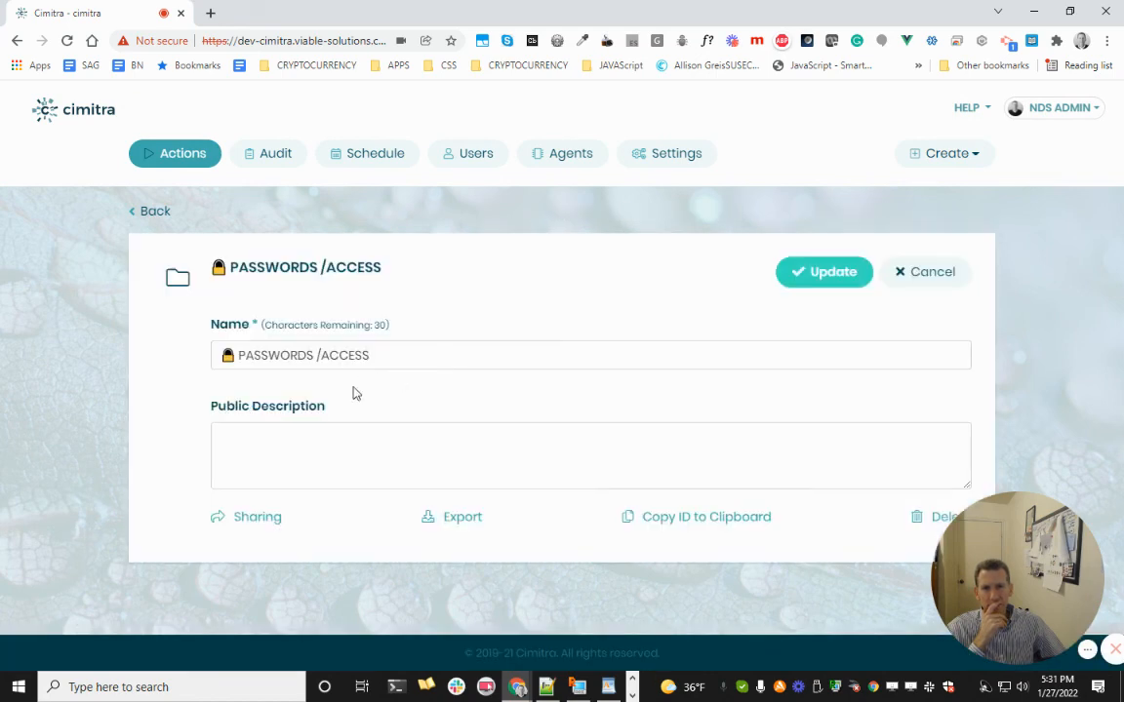
click(257, 517)
click(316, 351)
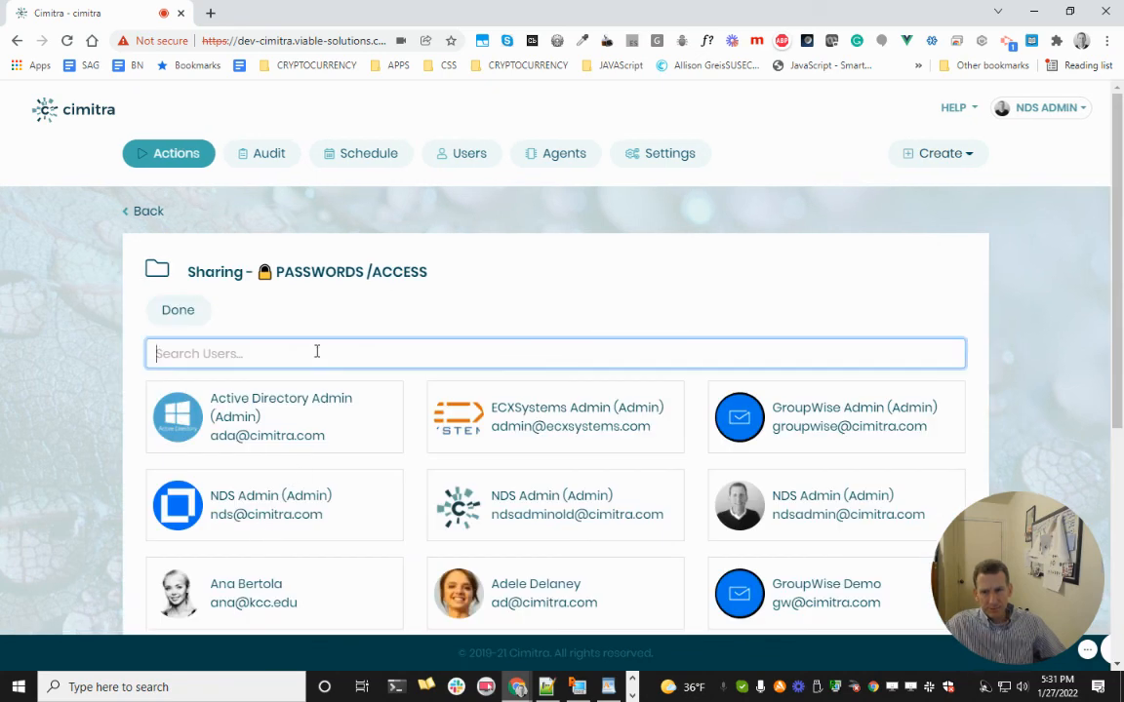
click(316, 565)
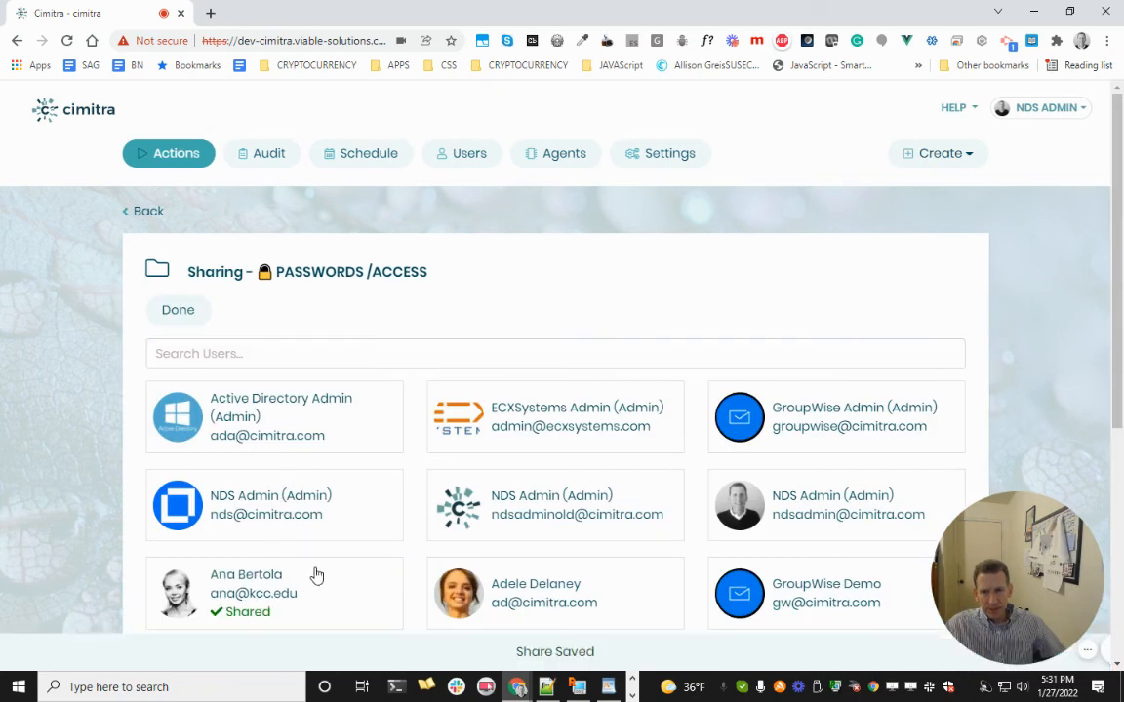
click(135, 154)
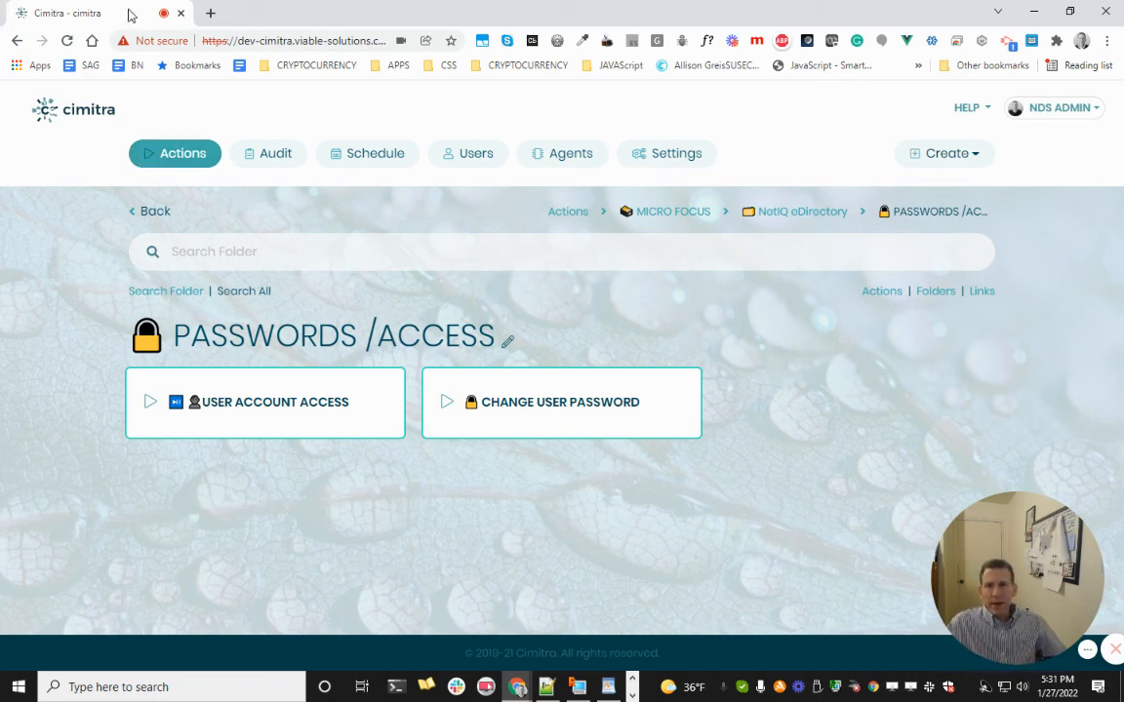
- Load the cimitra.com/edir page in a new browser tab, keeping the Cimitra actions tab open
click(210, 12)
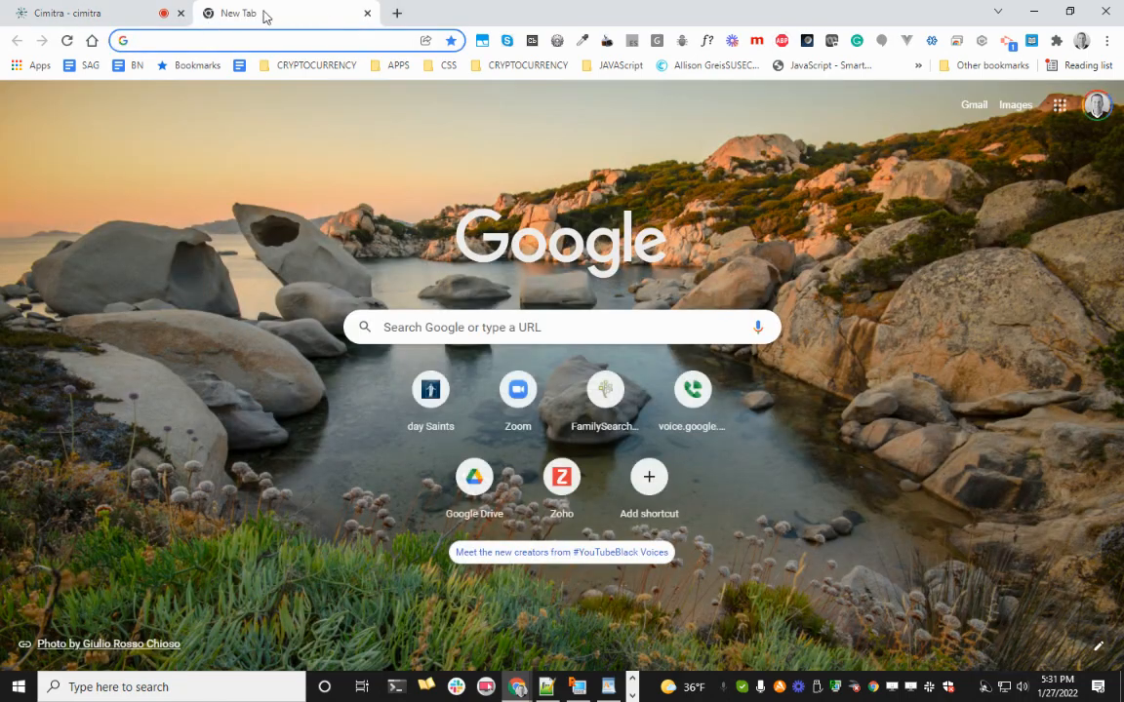
click(95, 15)
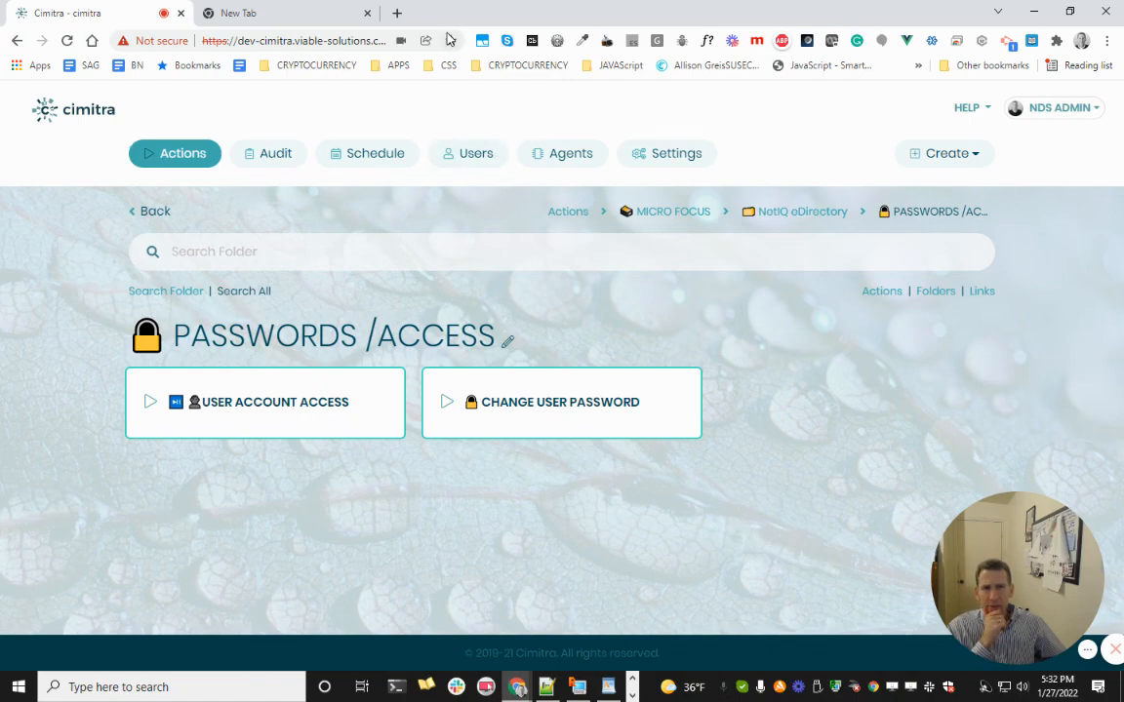
click(275, 14)
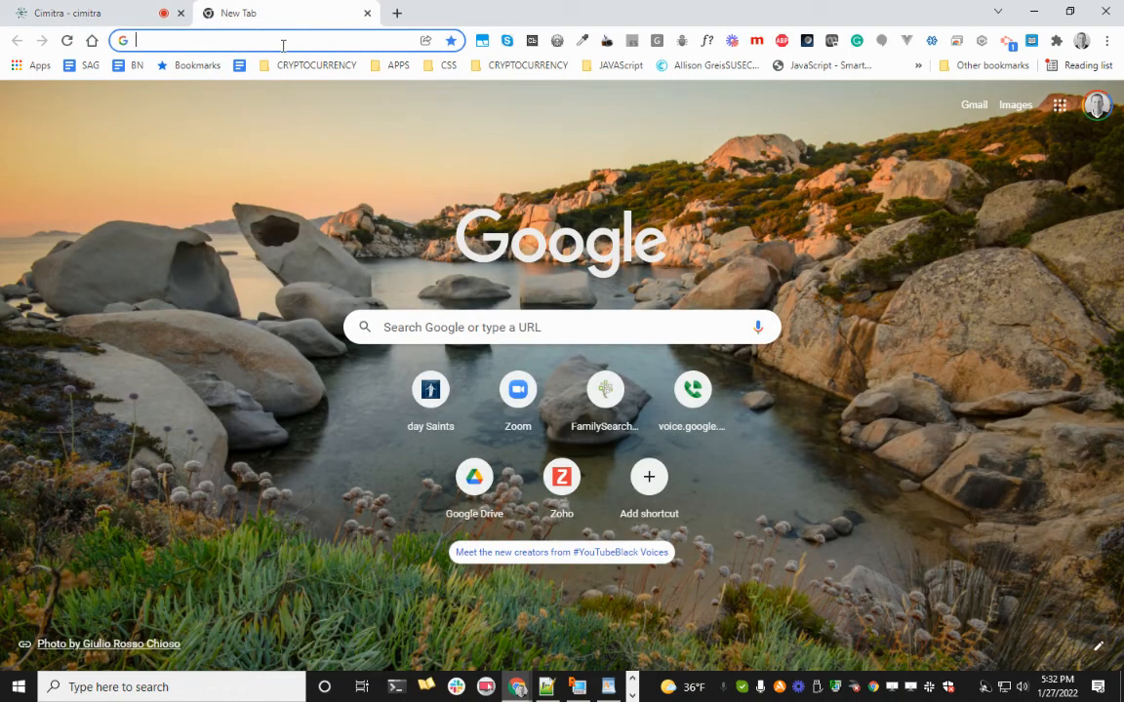
click(283, 41)
text(cimitr)
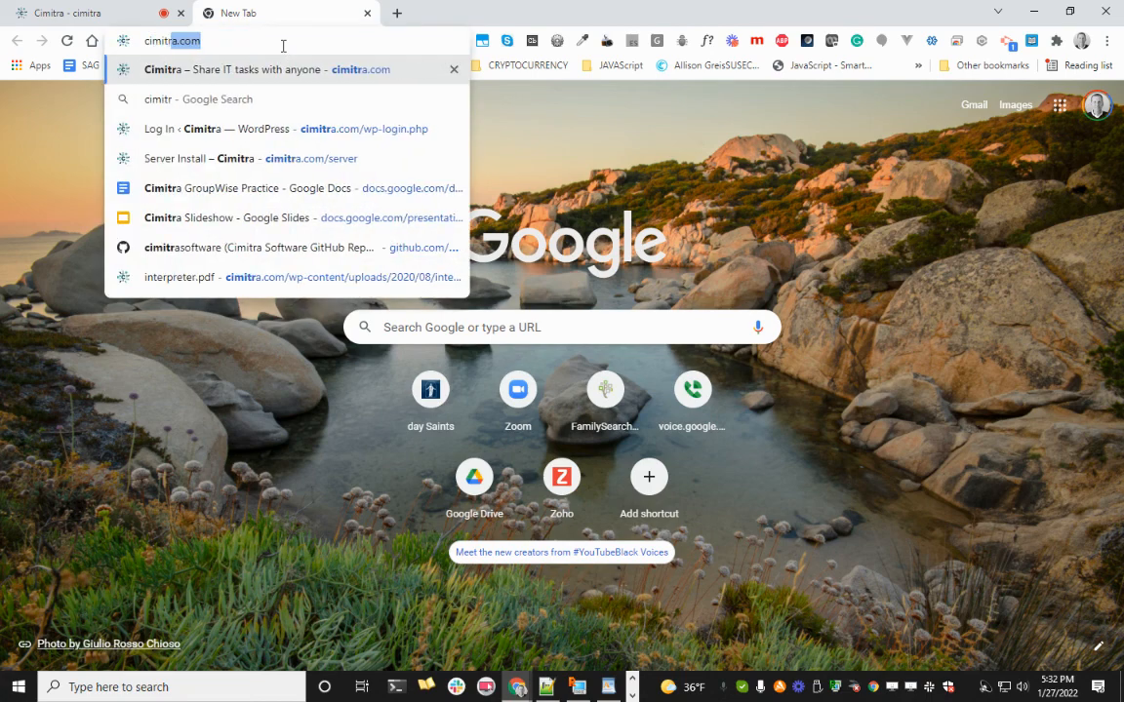
text(a.com/edi)
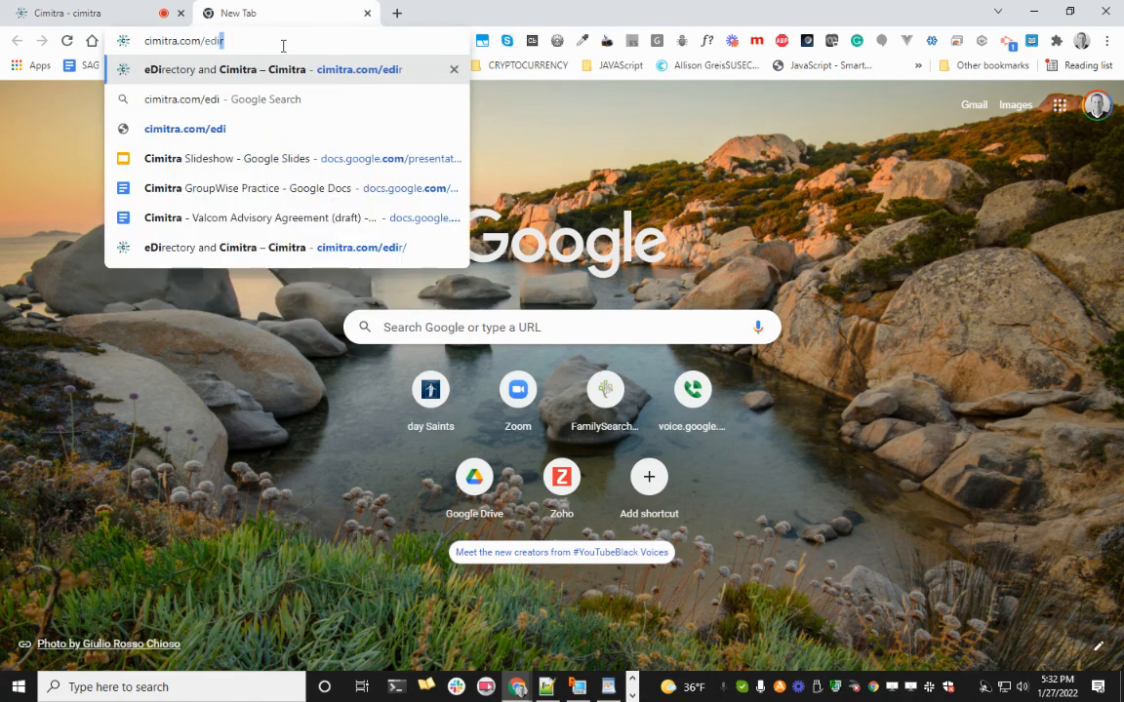
key(Return)
- Find and open the cimitrasoftware/edir GitHub repository from the eDirectory page, and read the README's prerequisites and script installation sections
scroll(1073, 496, down, 8)
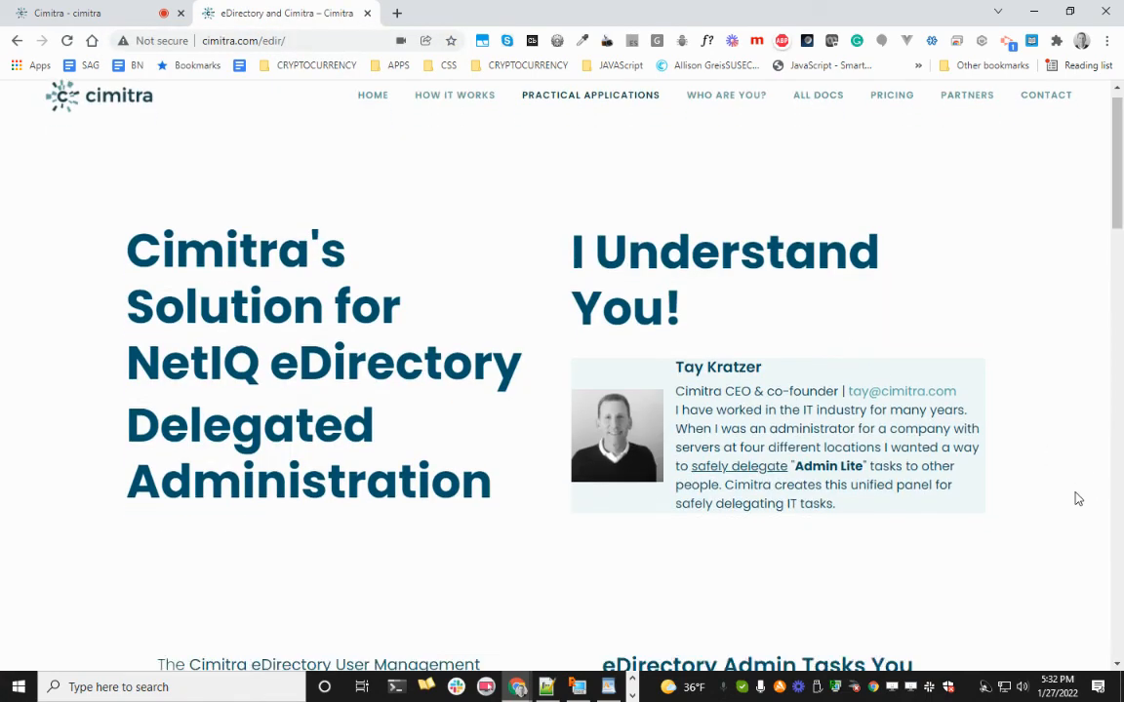
scroll(642, 568, down, 3)
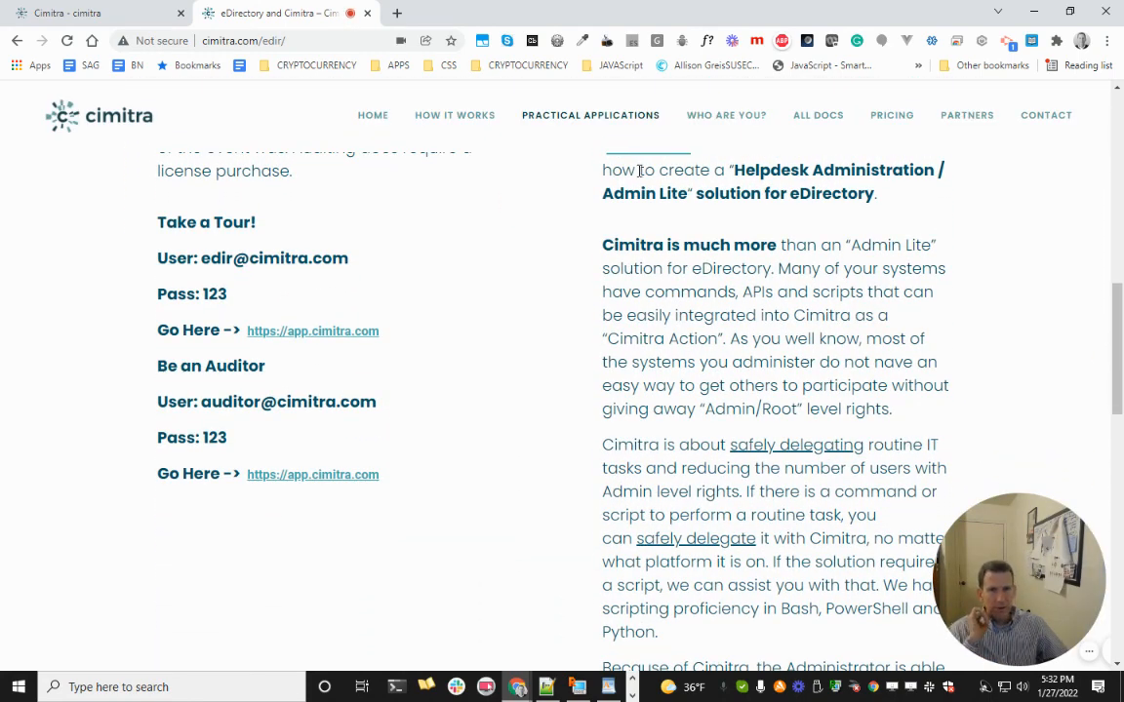
scroll(664, 419, up, 3)
click(675, 432)
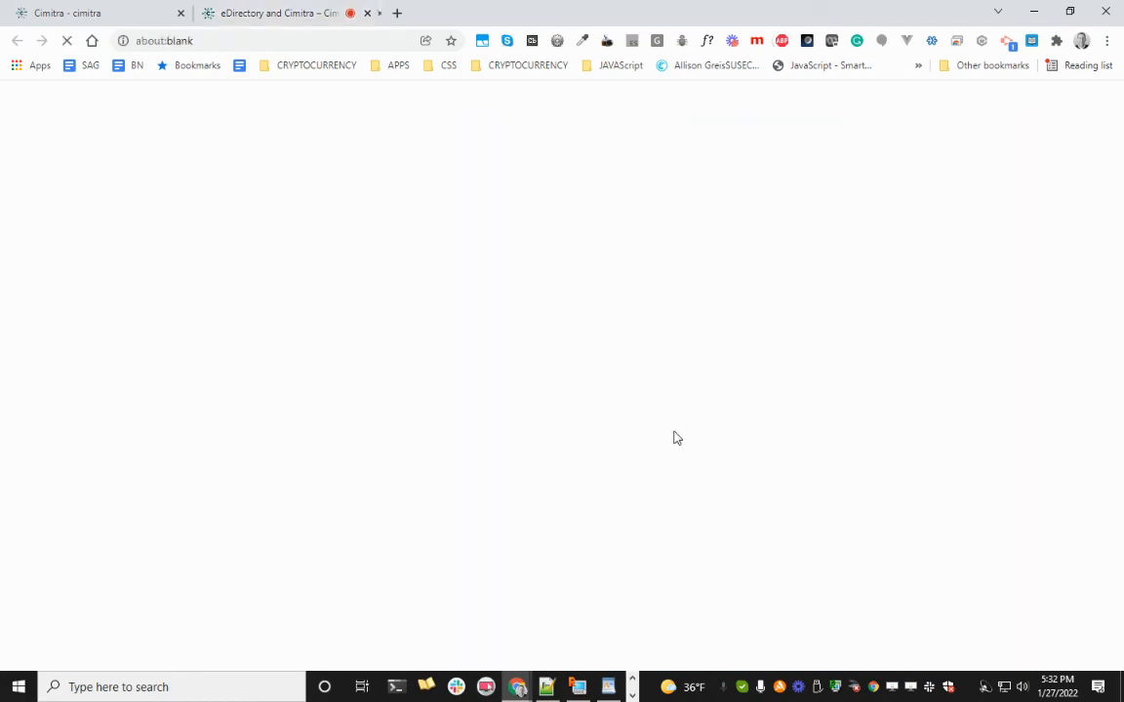
scroll(625, 463, down, 5)
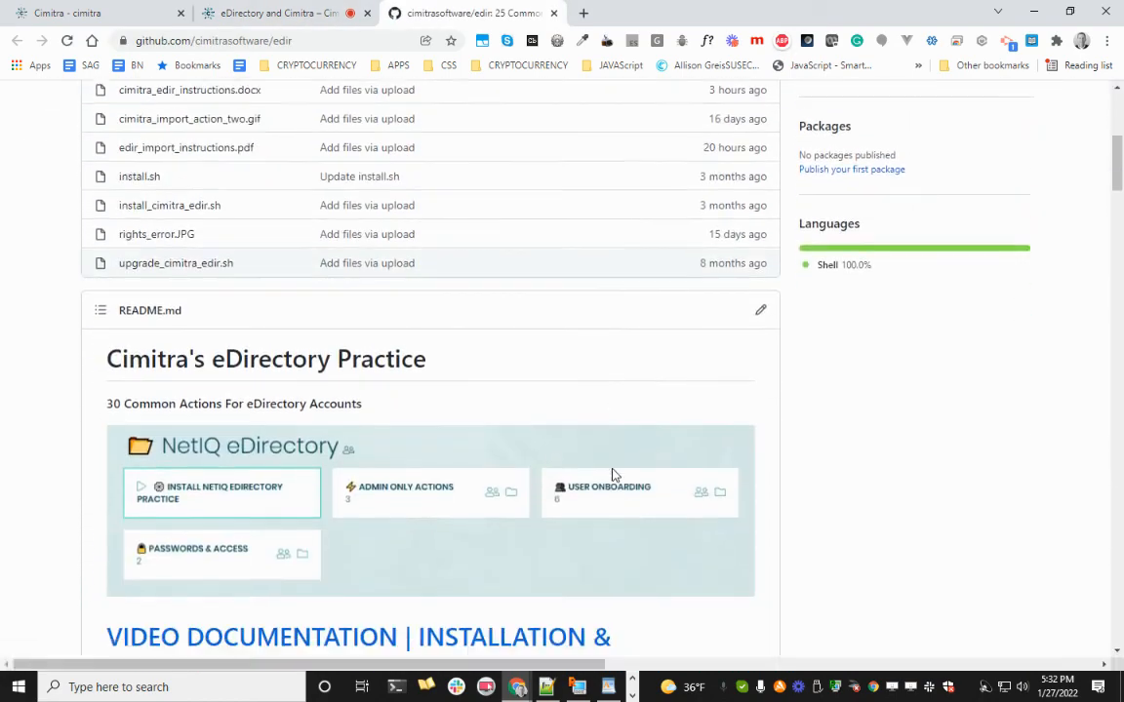
scroll(613, 476, down, 4)
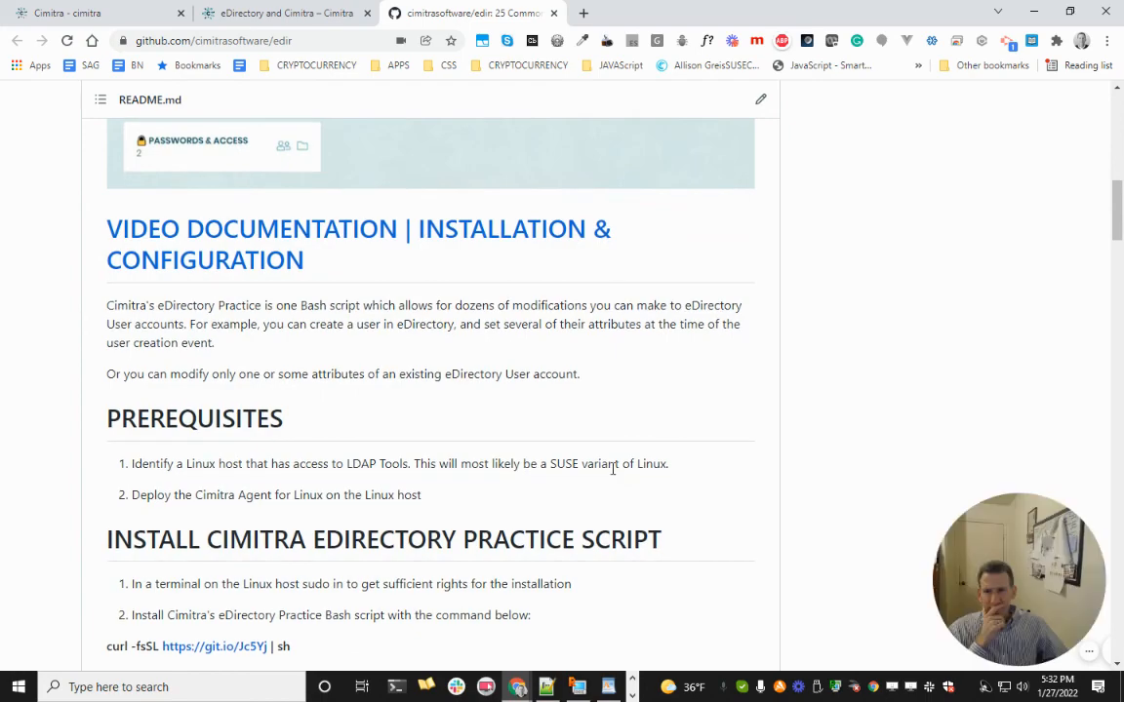
- Read the README's sections on the settings file, testing the settings, creating a Cimitra eDirectory admin account and importing premade actions
scroll(612, 472, down, 8)
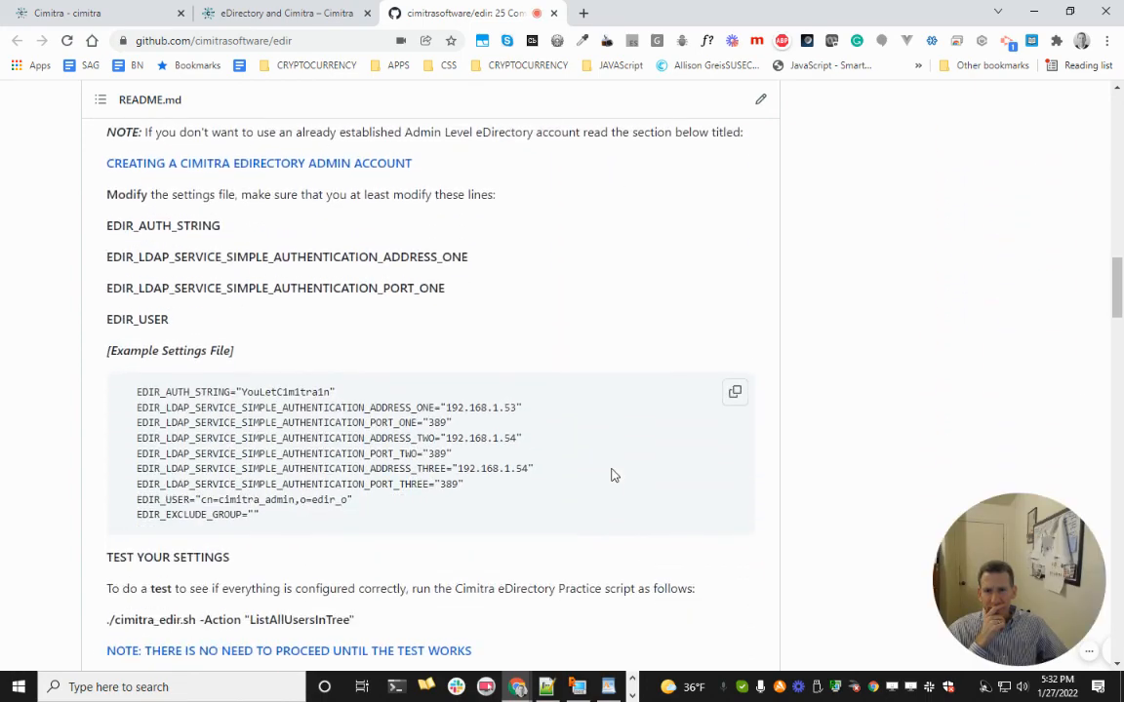
scroll(613, 475, down, 2)
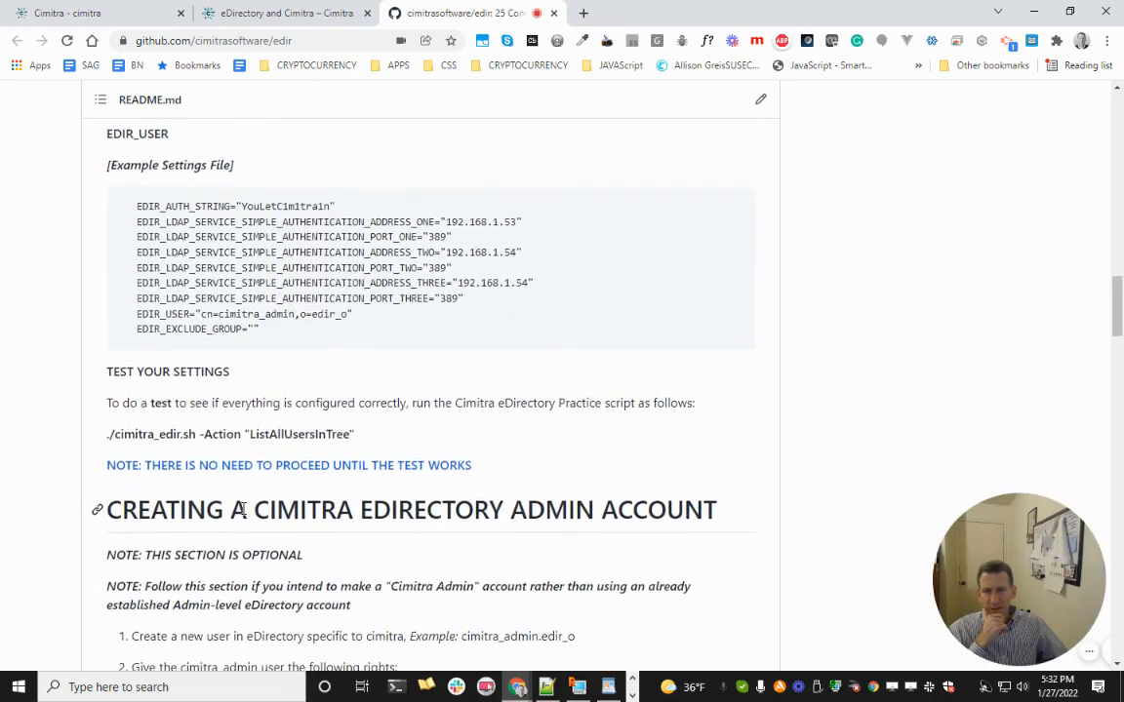
scroll(243, 509, down, 2)
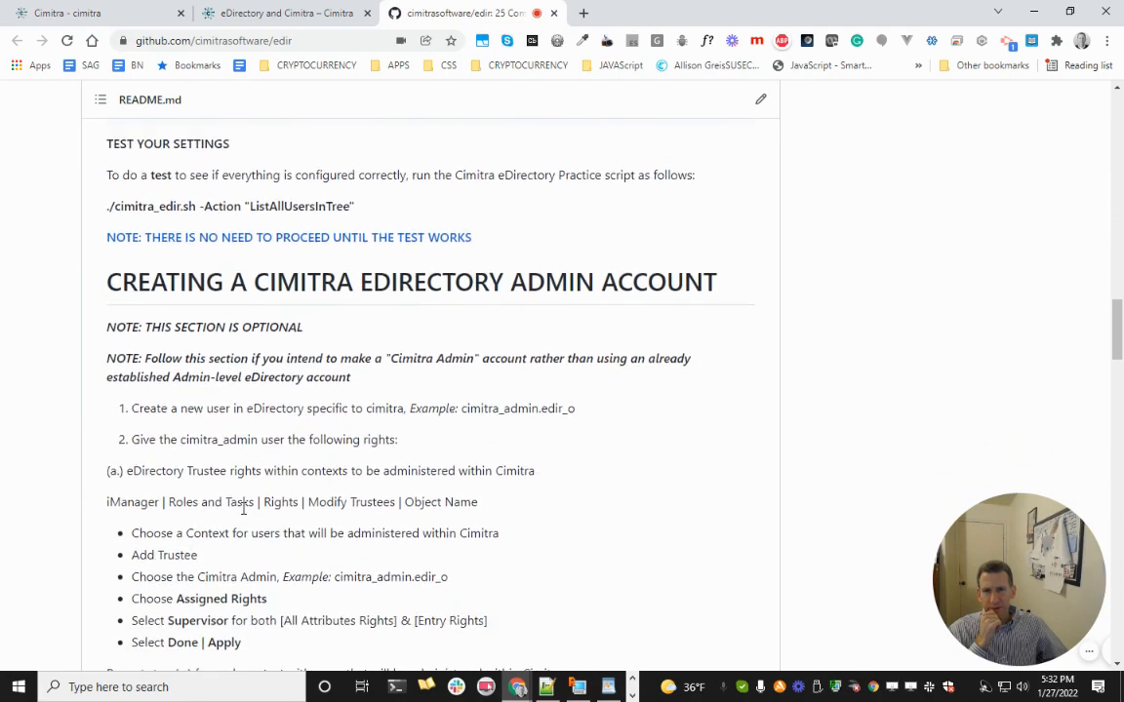
scroll(243, 510, down, 3)
scroll(244, 514, down, 3)
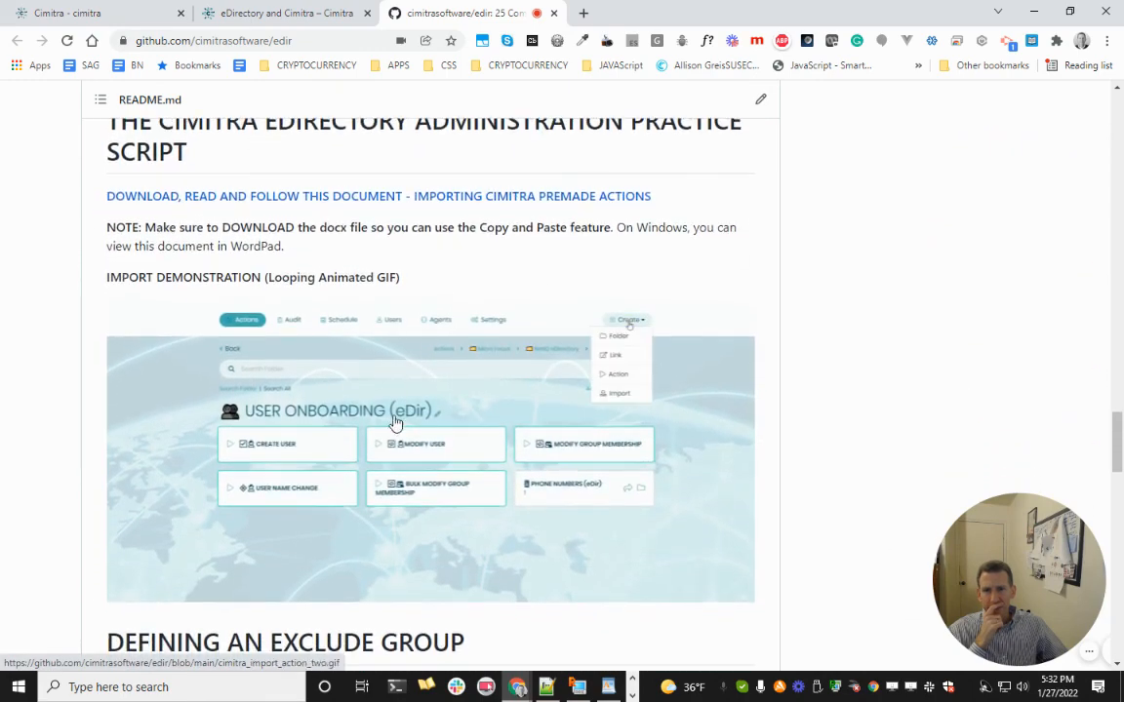
- Read the README's Defining an Exclude Group section and the Additional Information list of what the script can do, through to the end
scroll(394, 421, down, 3)
scroll(394, 422, down, 2)
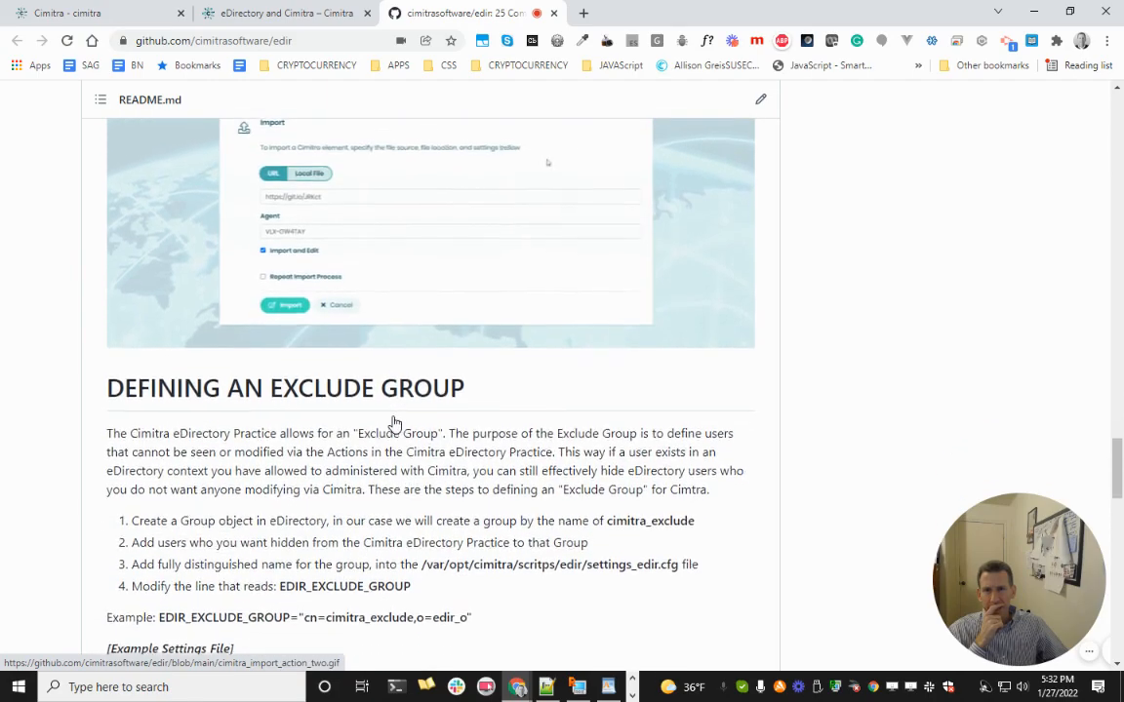
scroll(394, 420, down, 4)
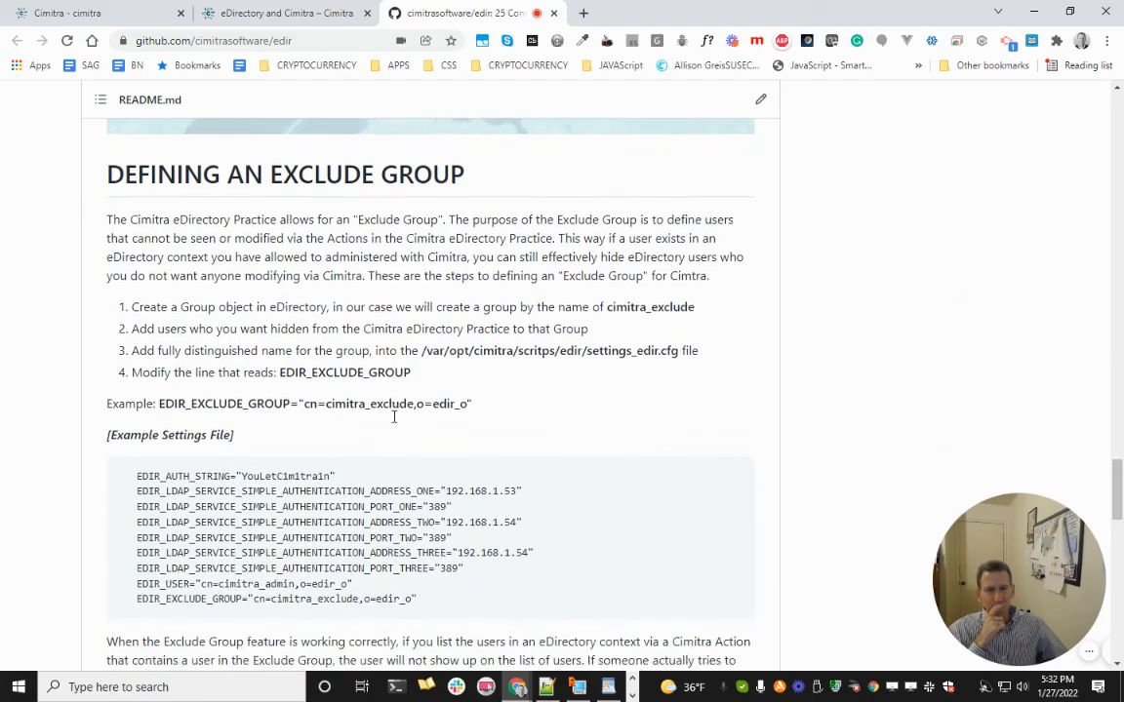
scroll(394, 422, down, 1)
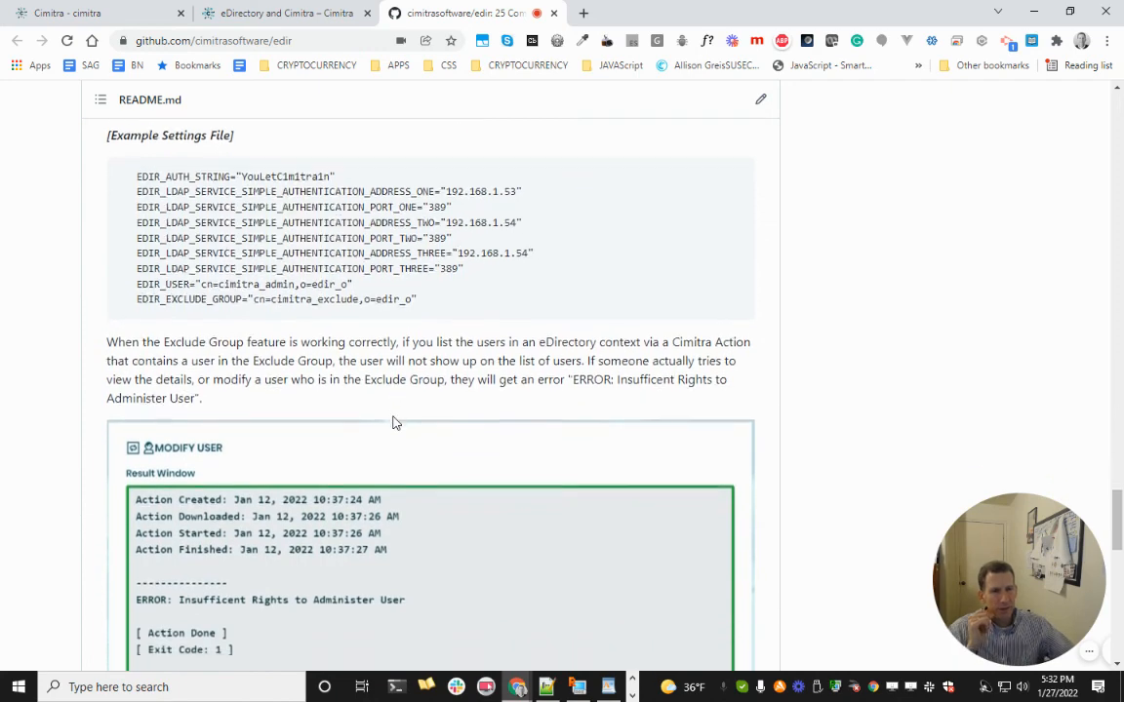
scroll(394, 421, down, 1)
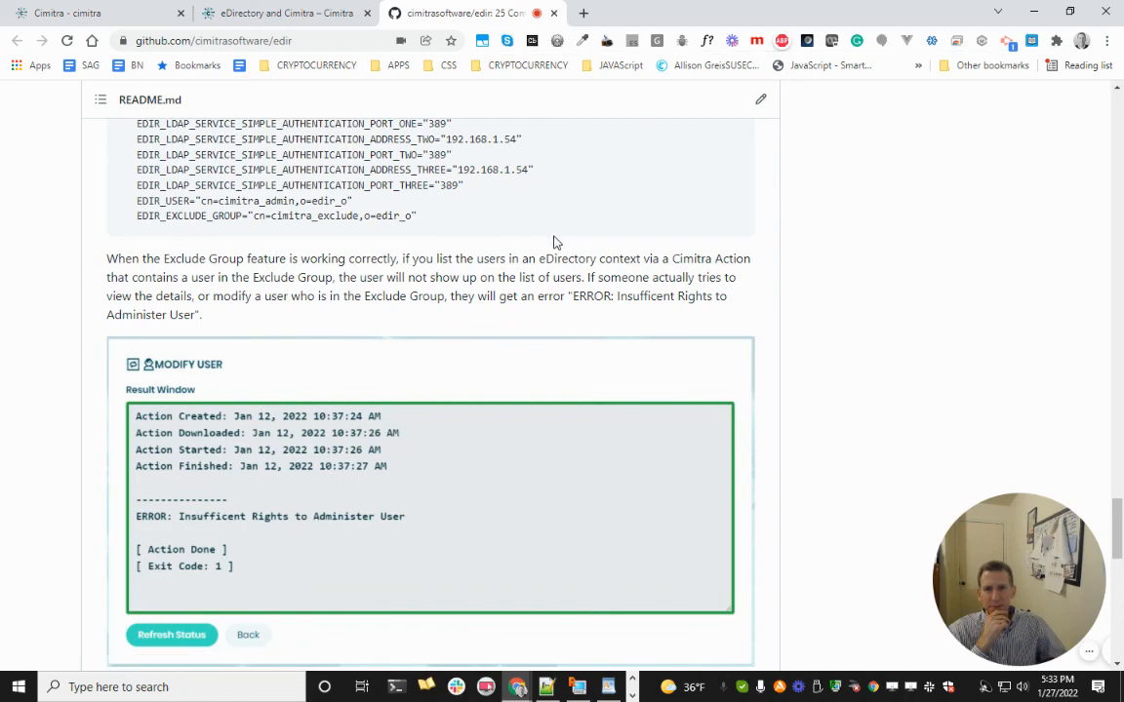
scroll(534, 272, down, 2)
scroll(534, 272, down, 5)
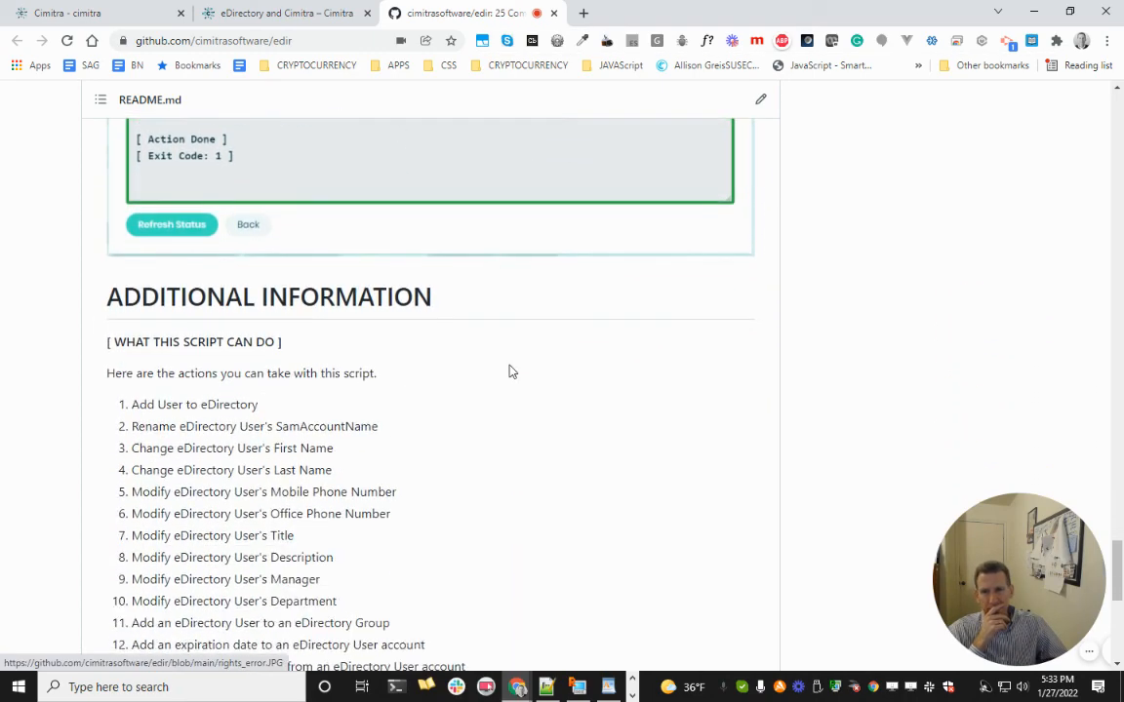
scroll(509, 380, down, 4)
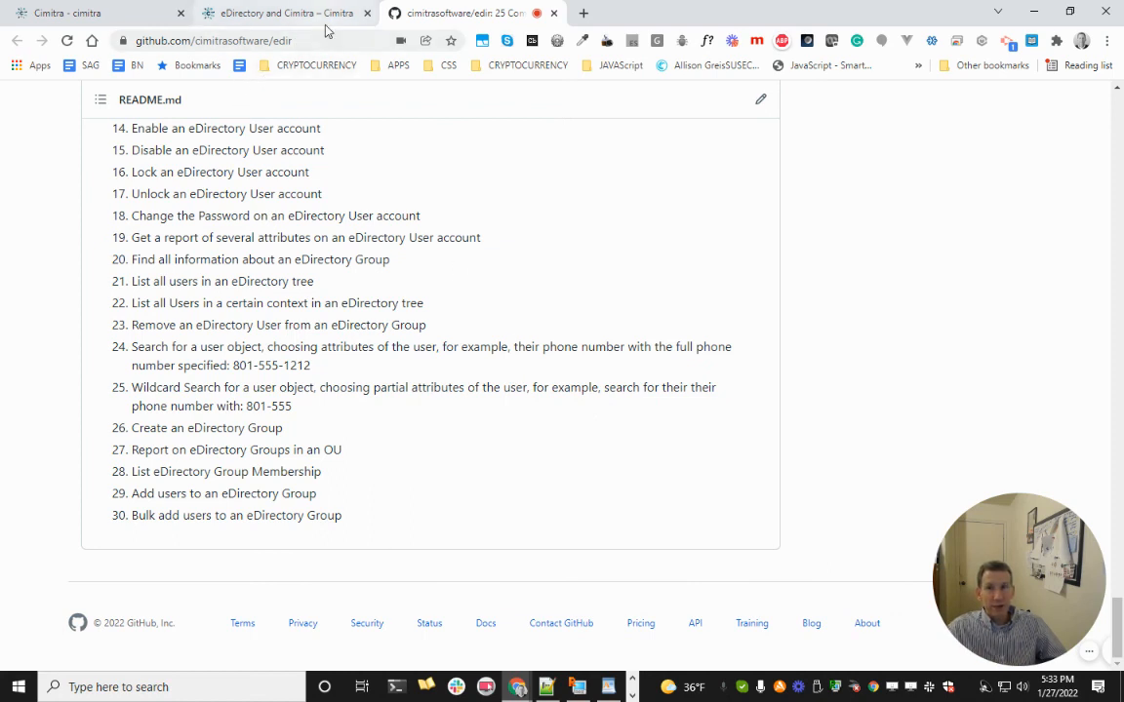
mouse_move(1076, 641)
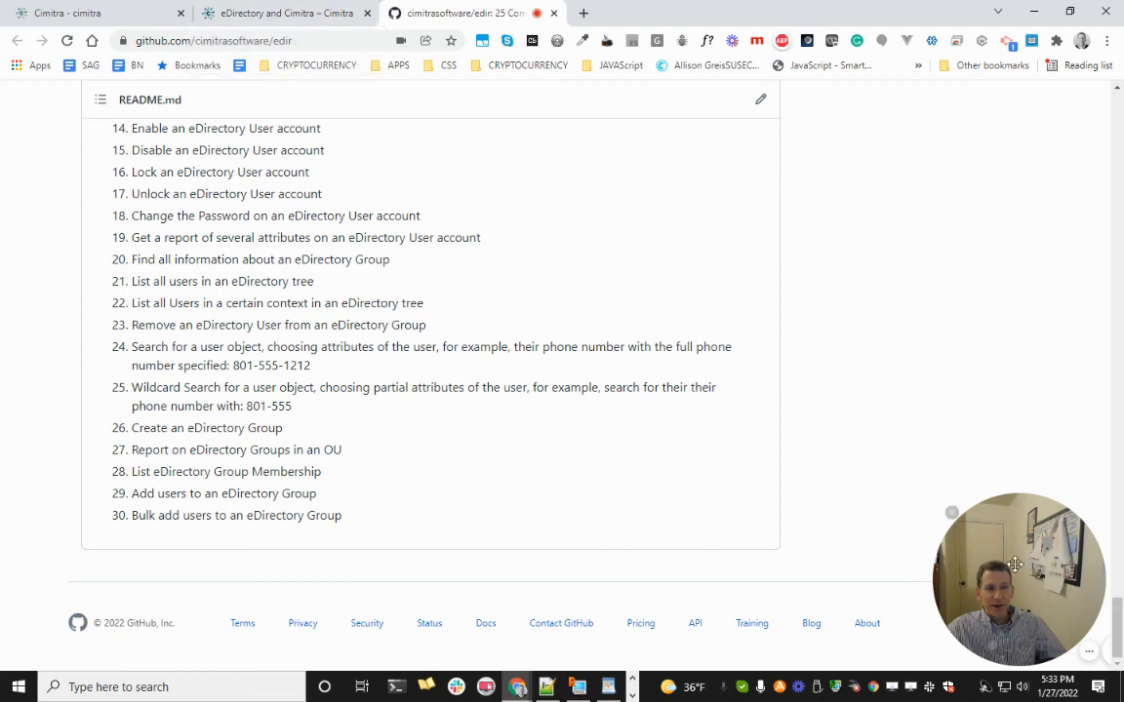
drag(1076, 641, 816, 629)
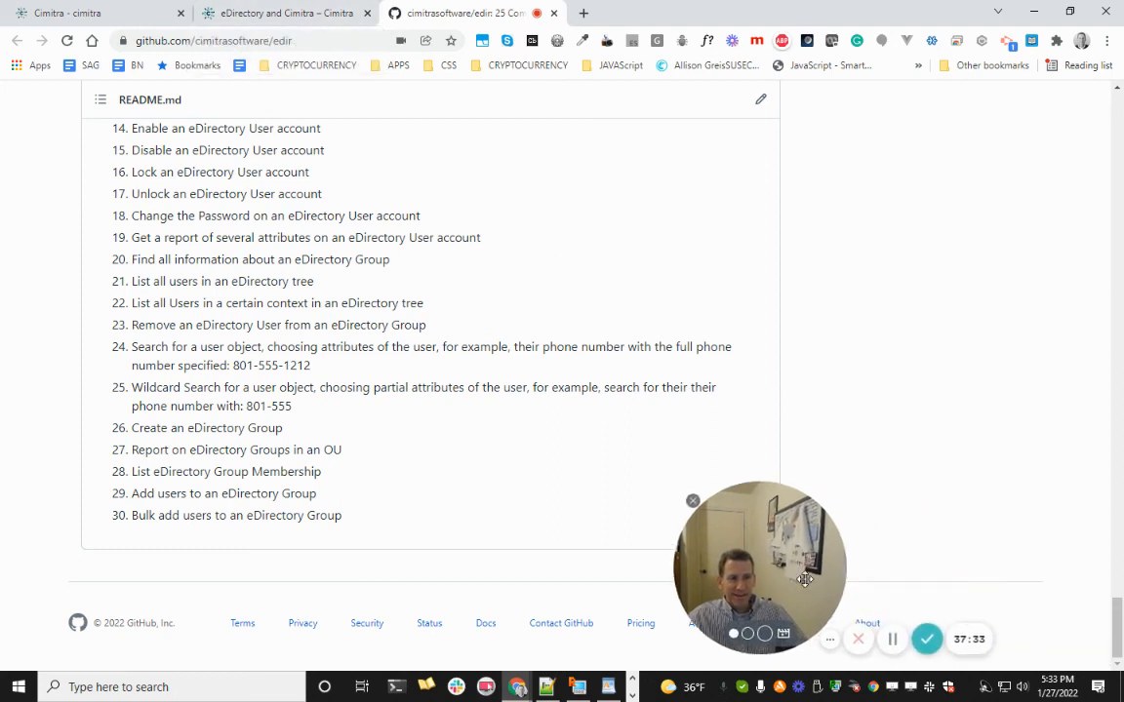